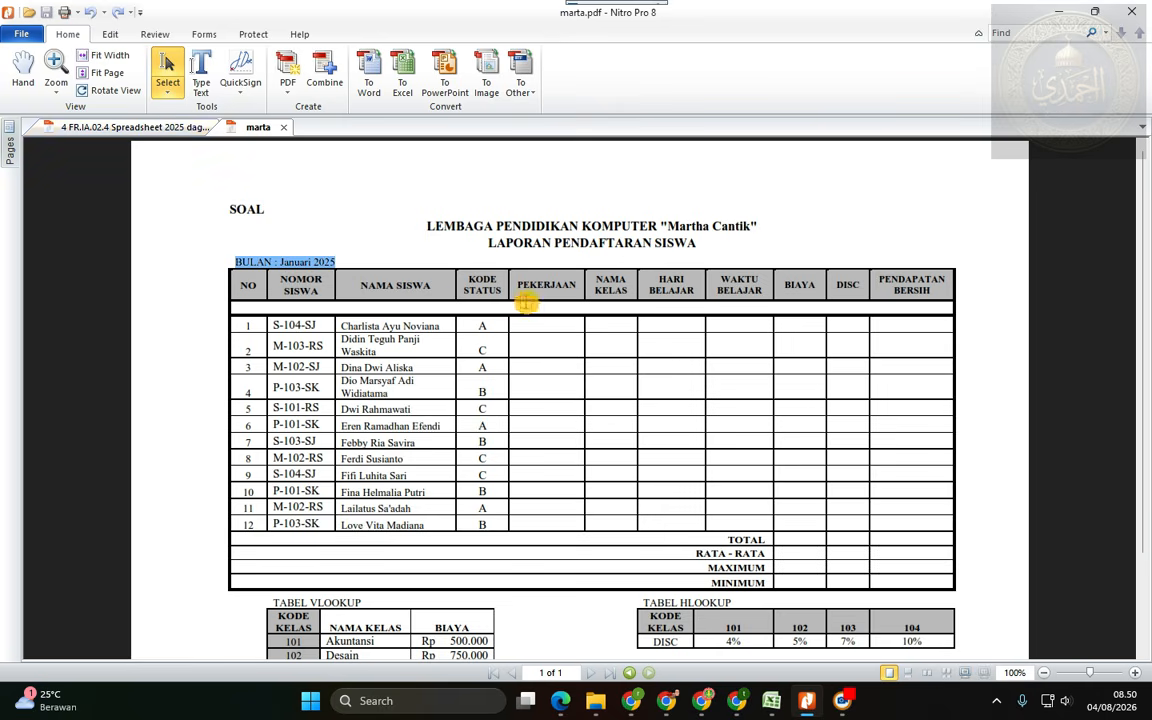
- Review the assignment PDFs, covering the instructions, the Laporan Pendaftaran Siswa table, the lookup tables and the Ketentuan Soal rules
scroll(526, 305, "down", 3)
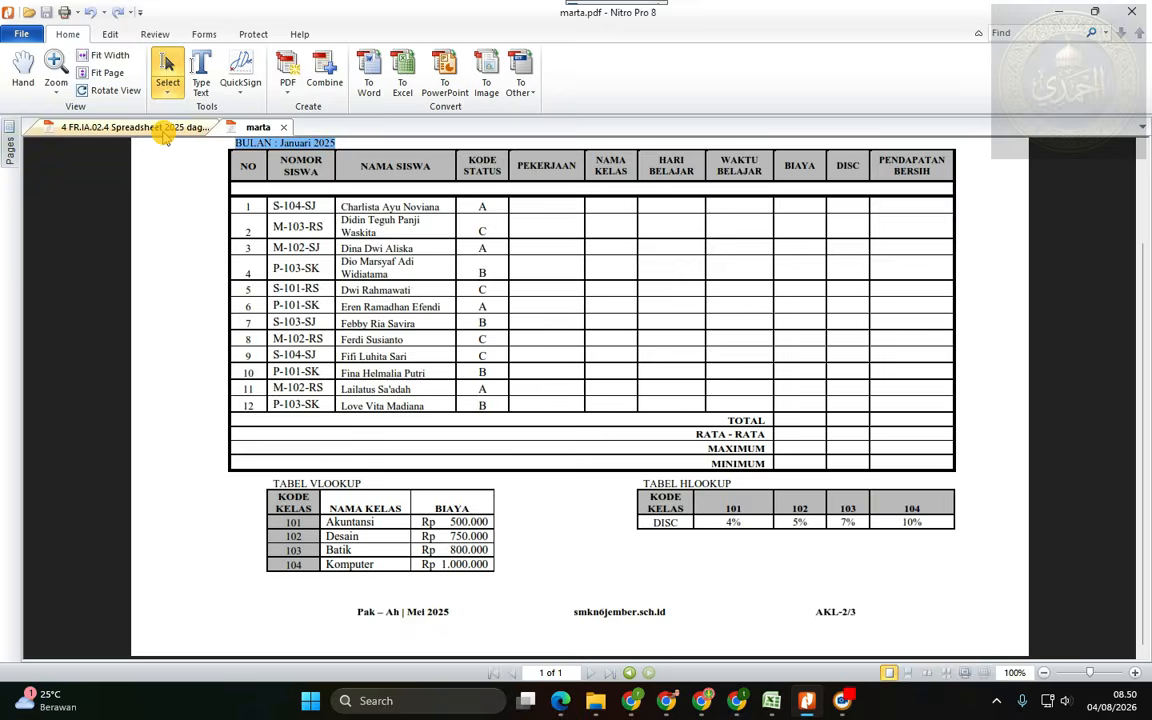
left_click(163, 130)
scroll(553, 360, "up", 10)
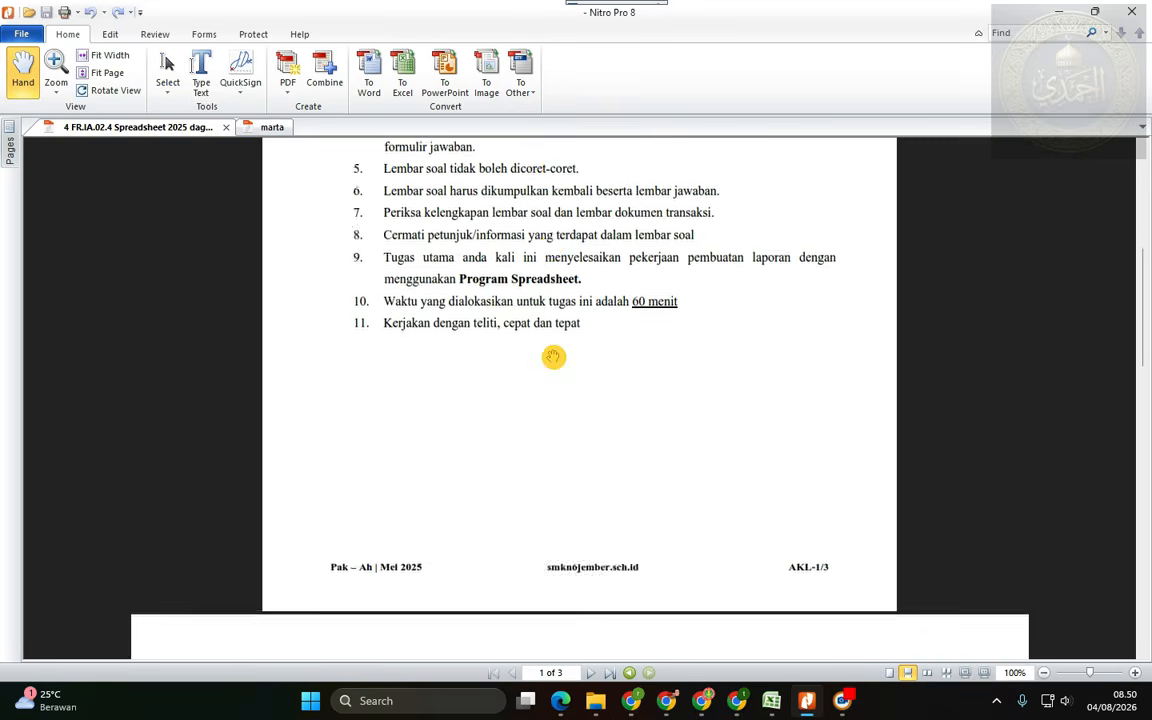
scroll(553, 357, "up", 4)
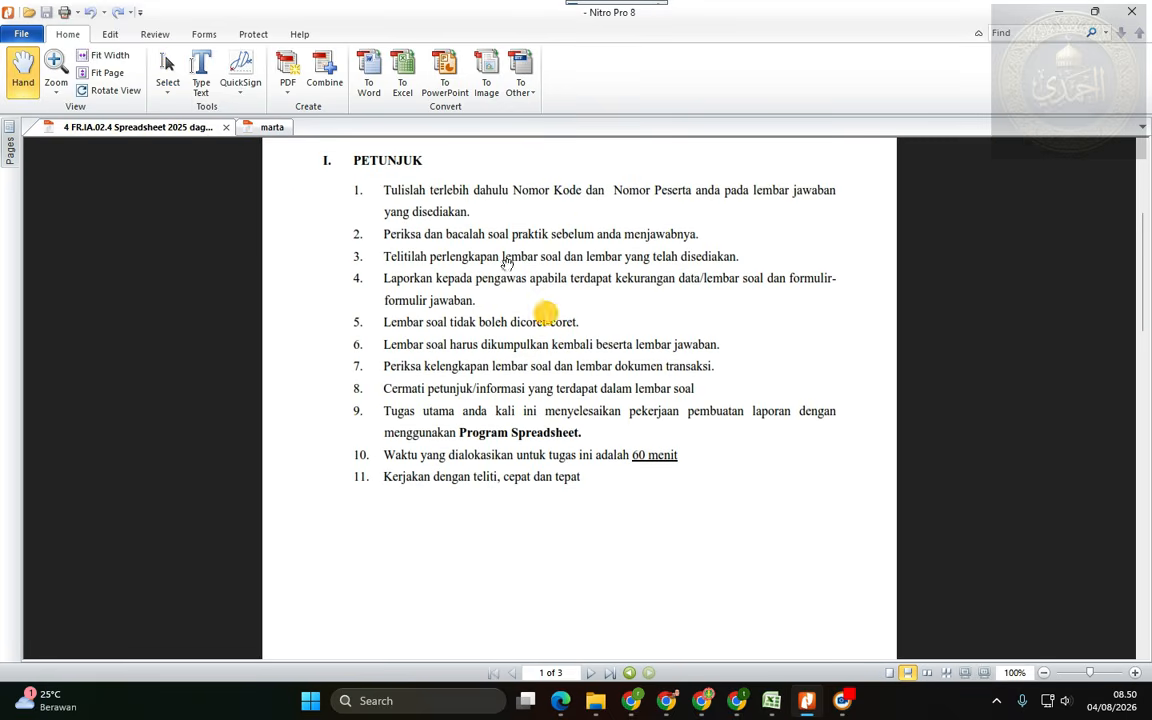
scroll(576, 380, "down", 9)
scroll(581, 452, "down", 19)
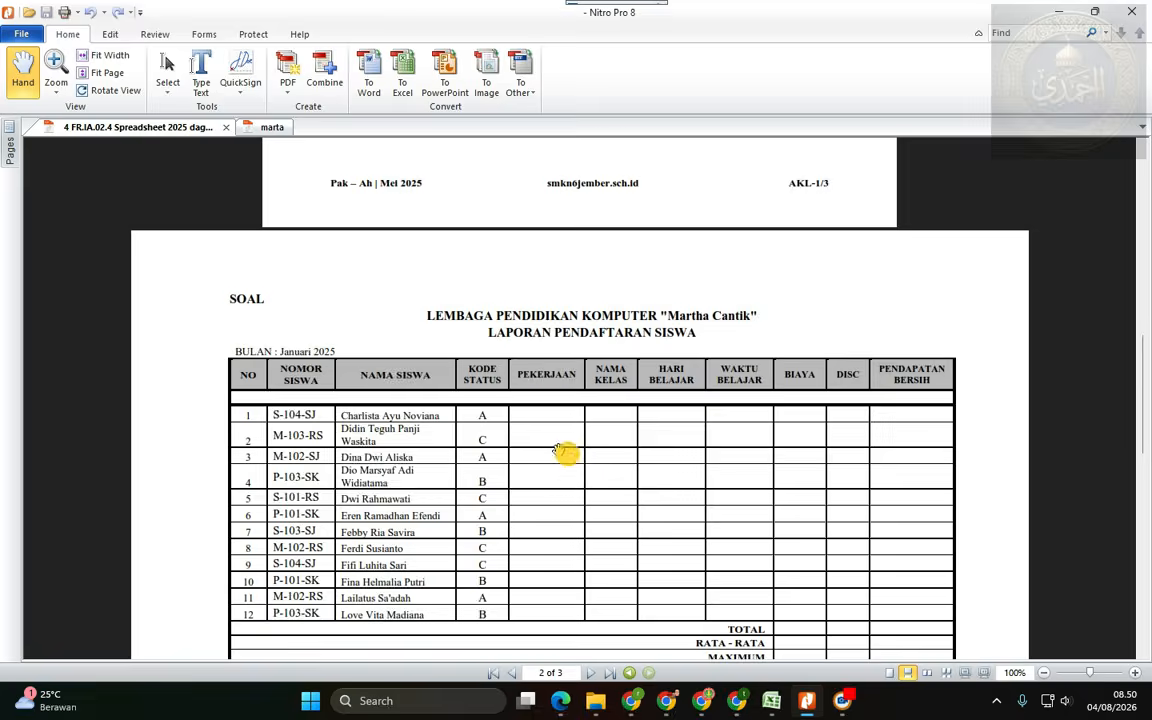
scroll(533, 440, "down", 3)
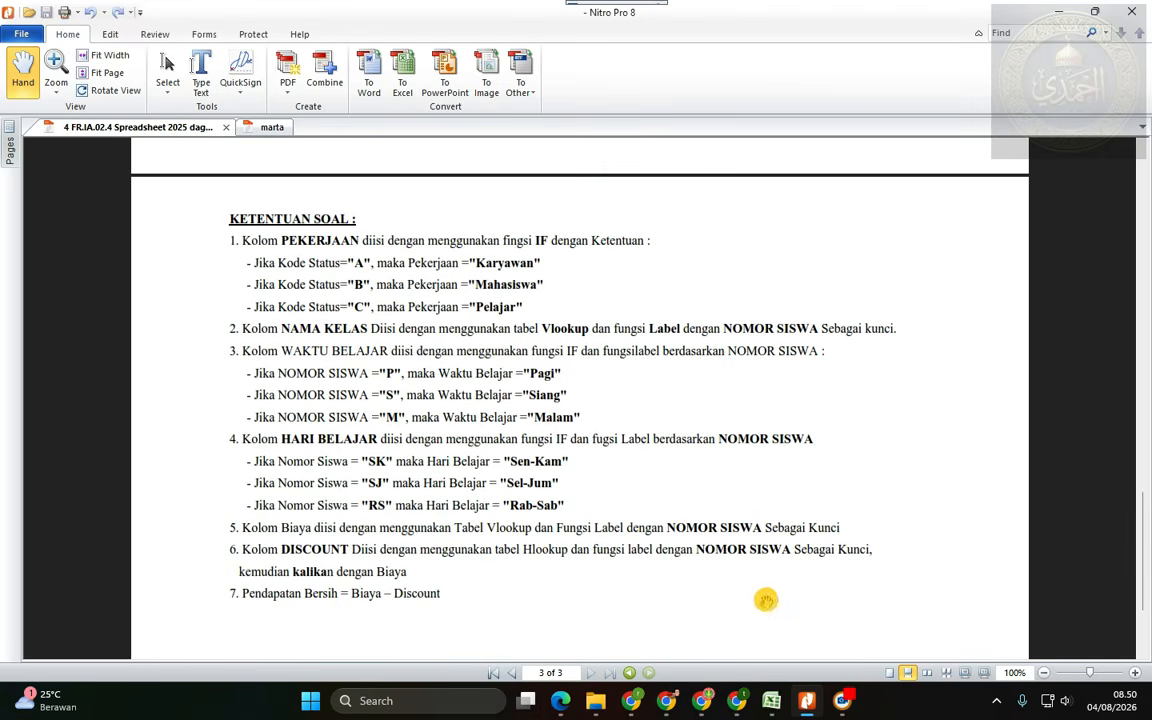
- Switch to the Book1 workbook in Excel and number the students 1 to 12 in the NO column, B6:B17
left_click(778, 703)
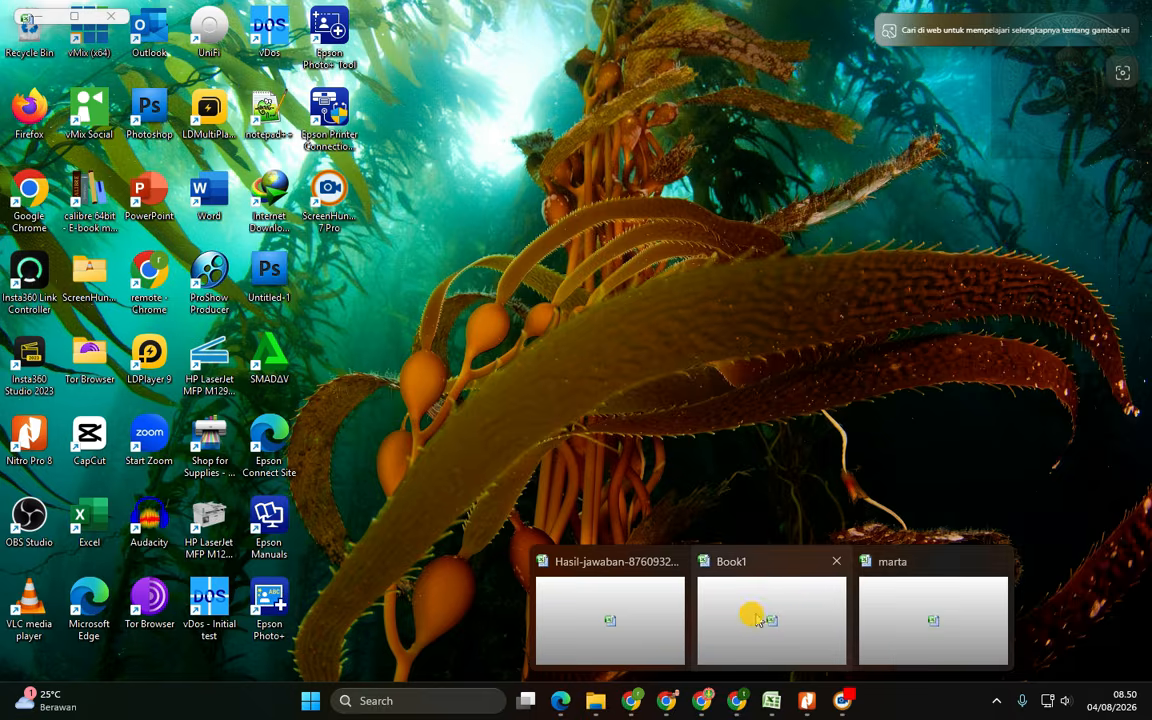
left_click(793, 614)
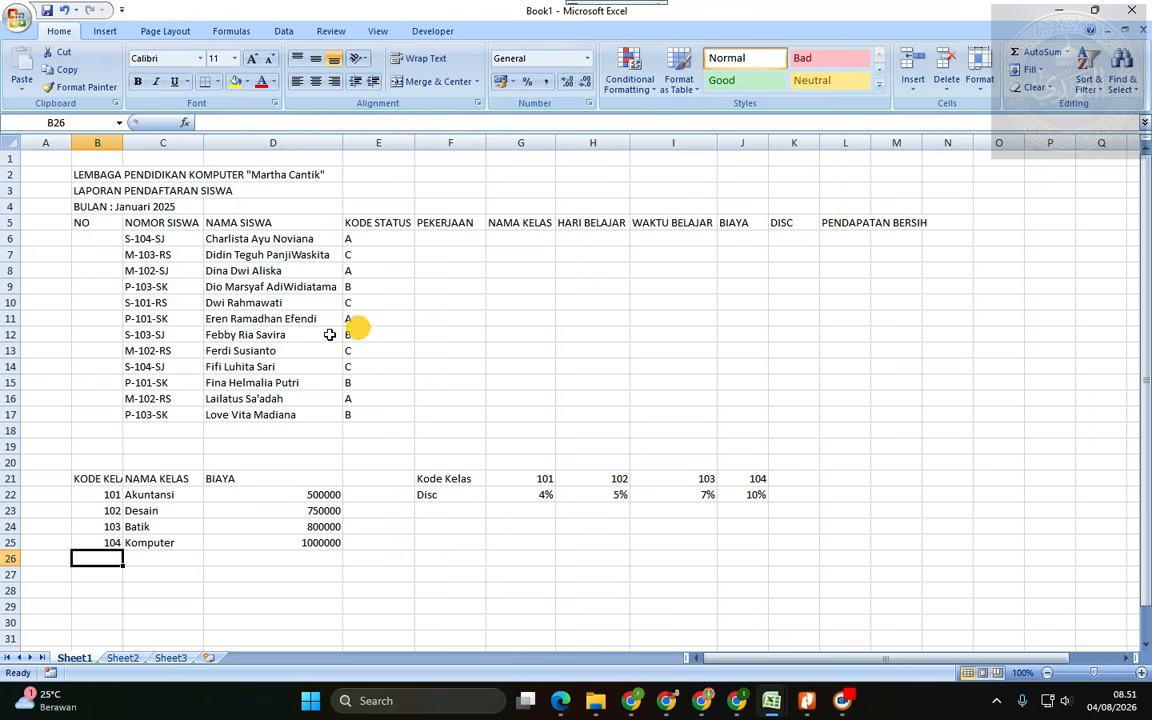
left_click(97, 236)
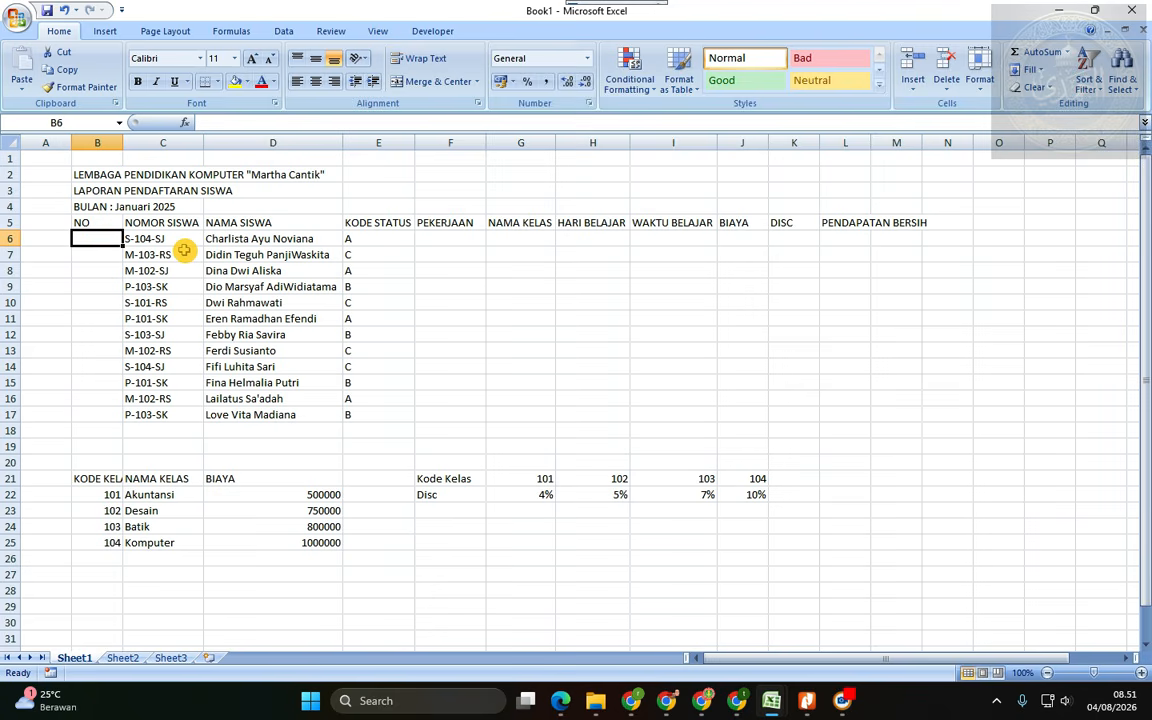
type("1")
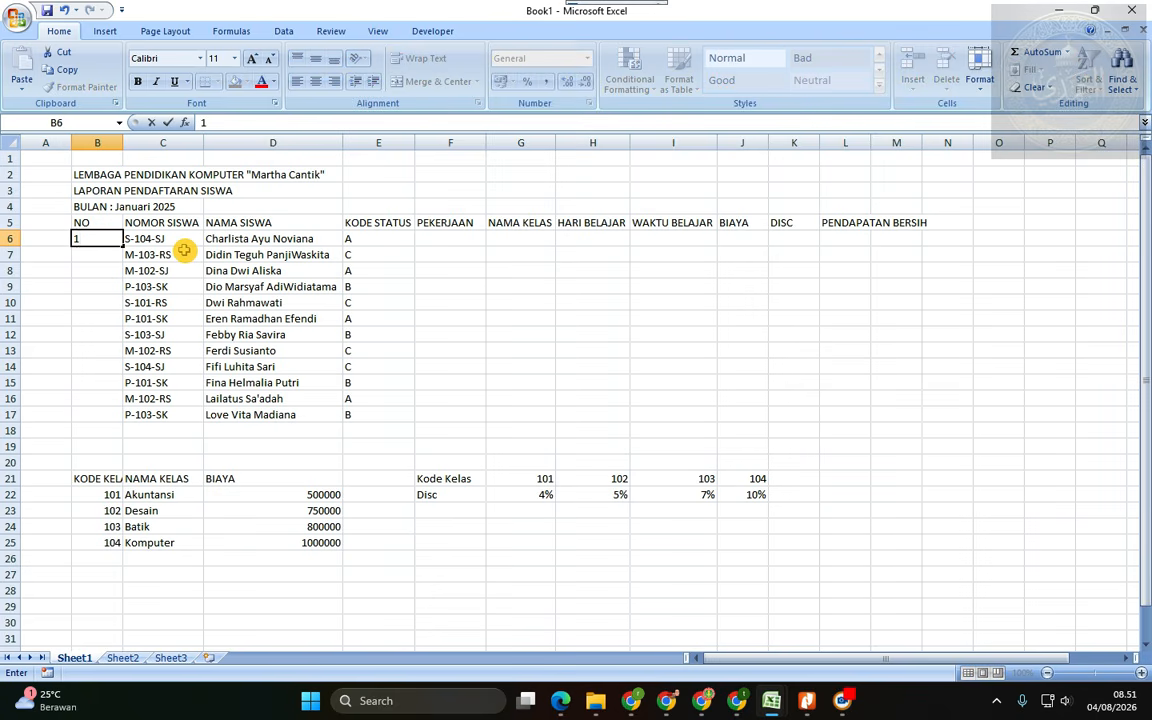
key("Return")
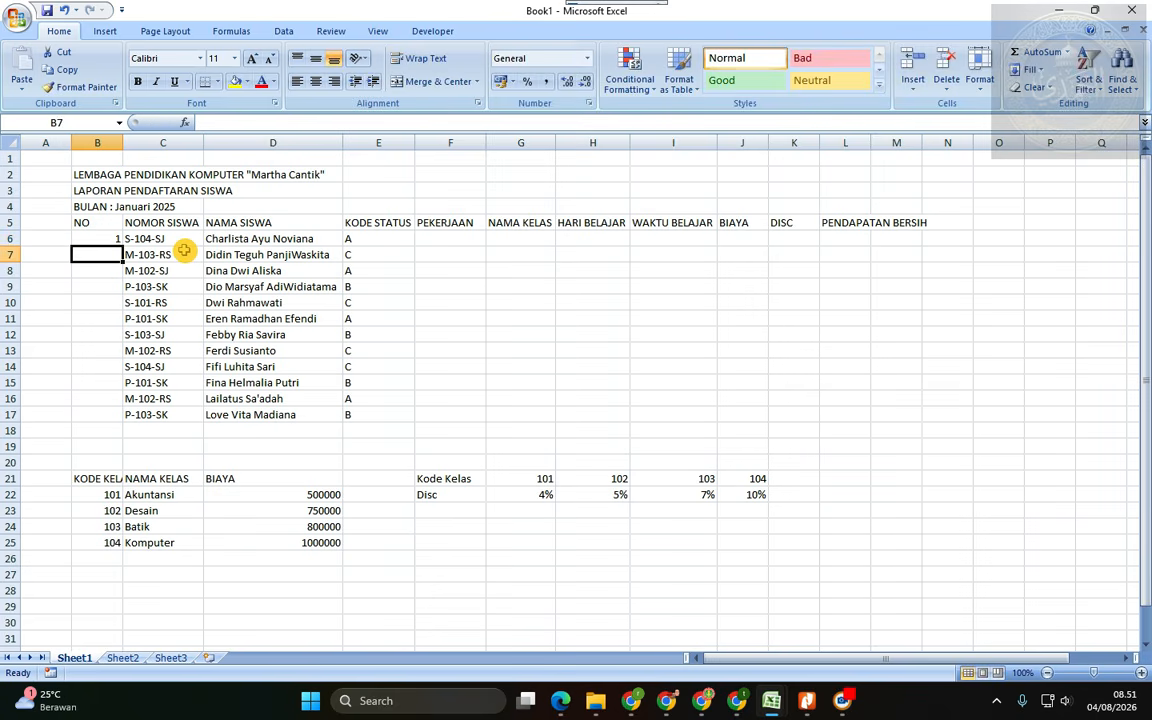
type("2")
key("Return")
key("Up")
key("Up")
key("shift+Down")
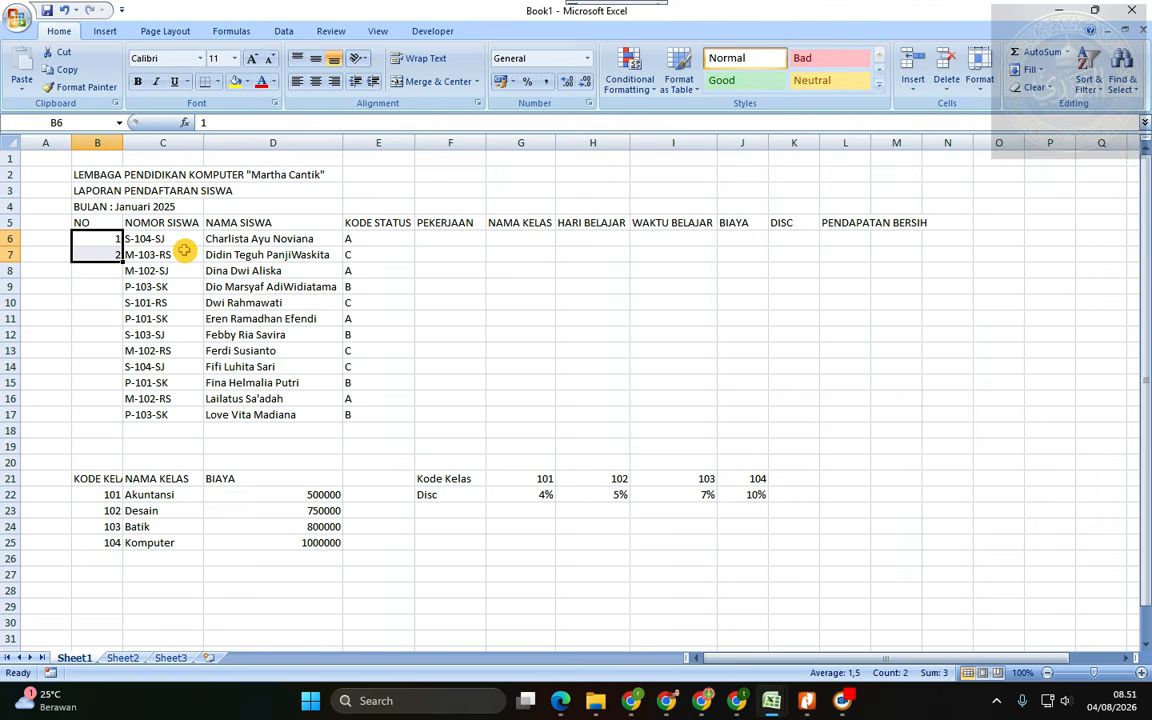
left_click_drag(122, 263, 100, 418)
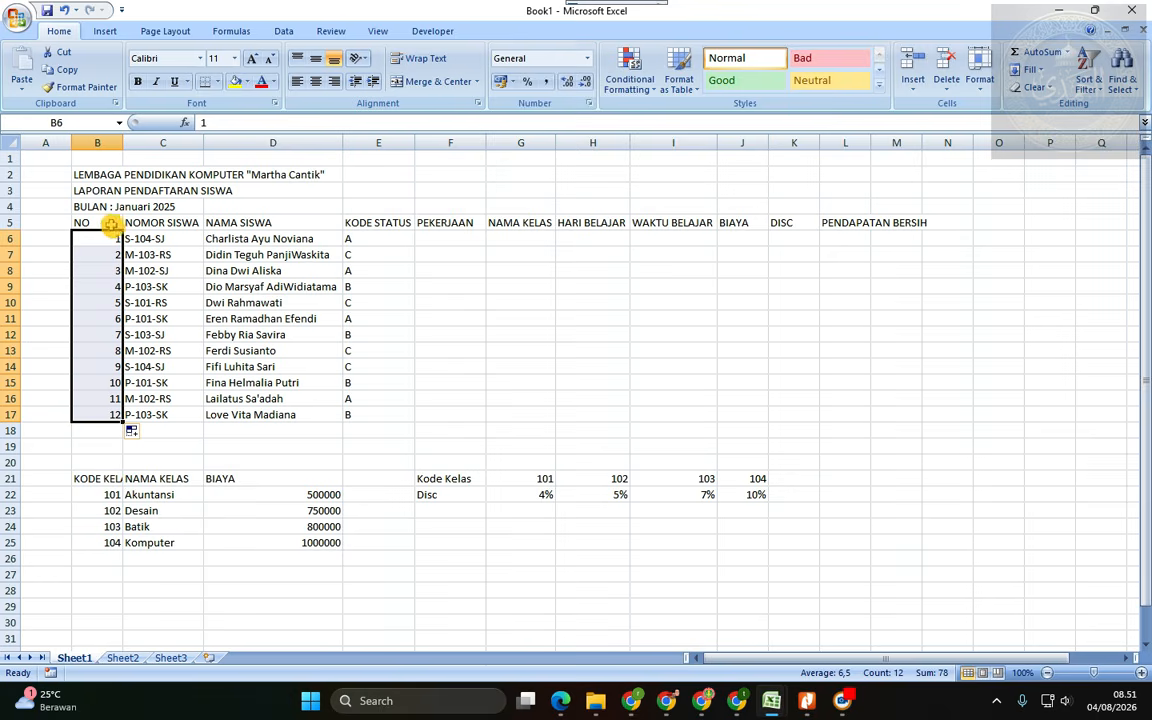
- Check the Laporan Pendaftaran Siswa table layout in the assignment PDF and return to the Book1 workbook in Excel
key("alt+Tab")
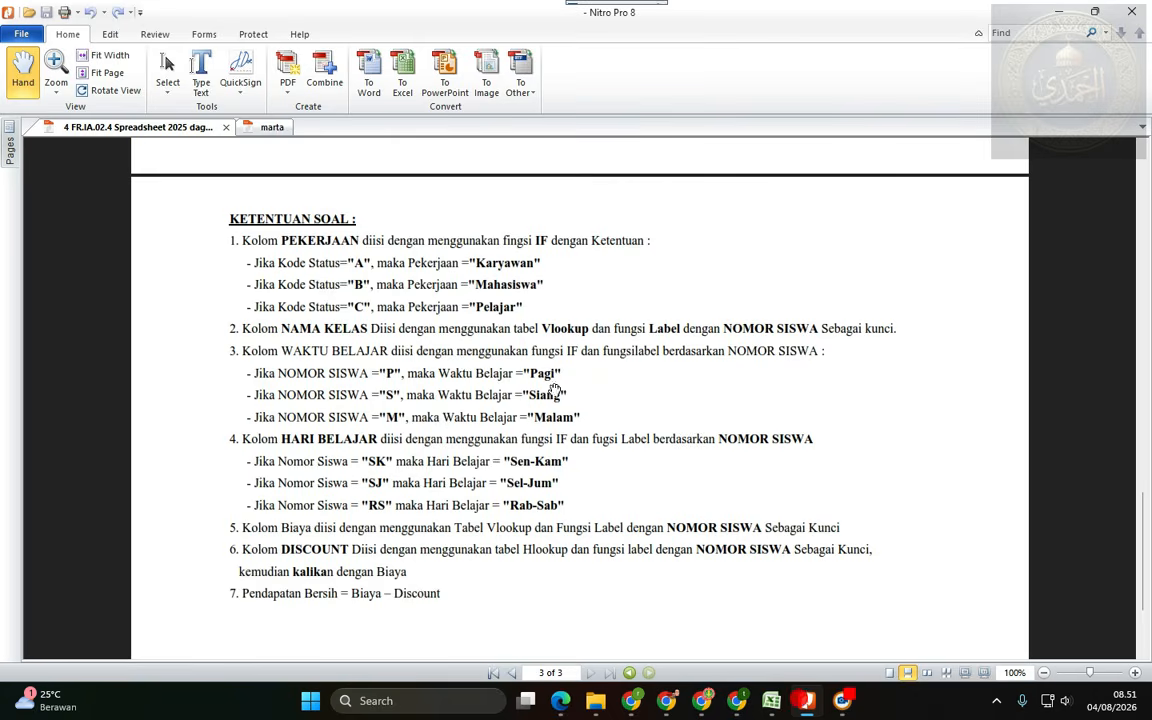
scroll(527, 303, "up", 10)
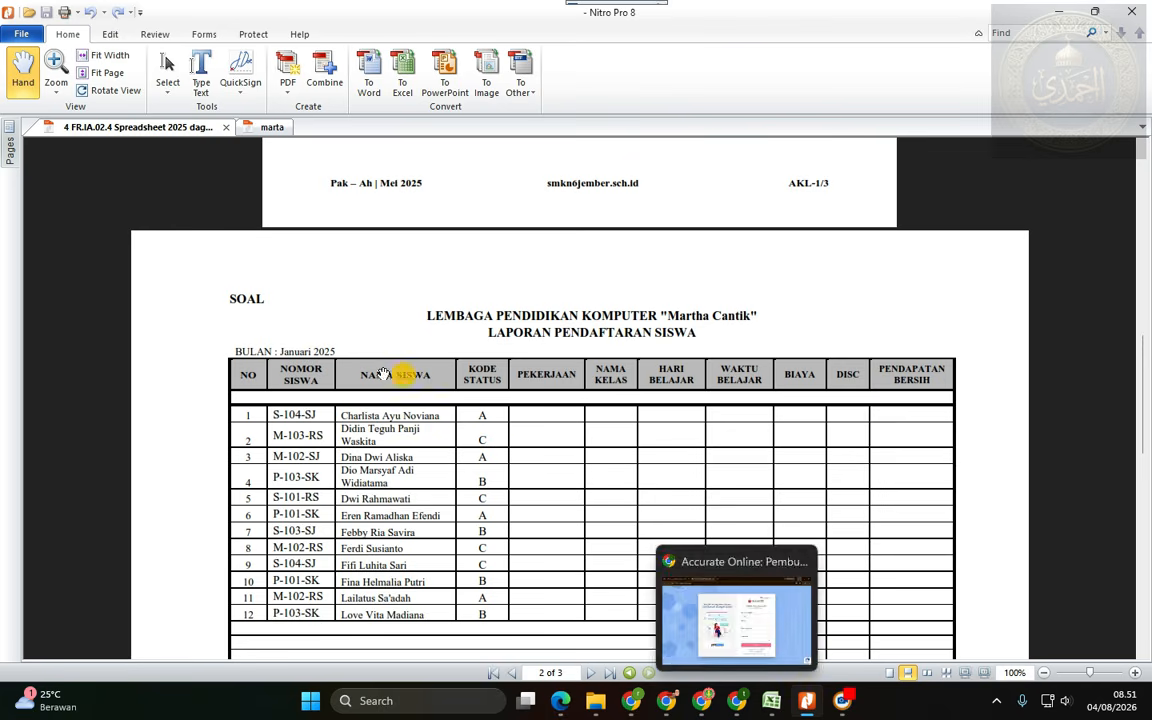
mouse_move(771, 700)
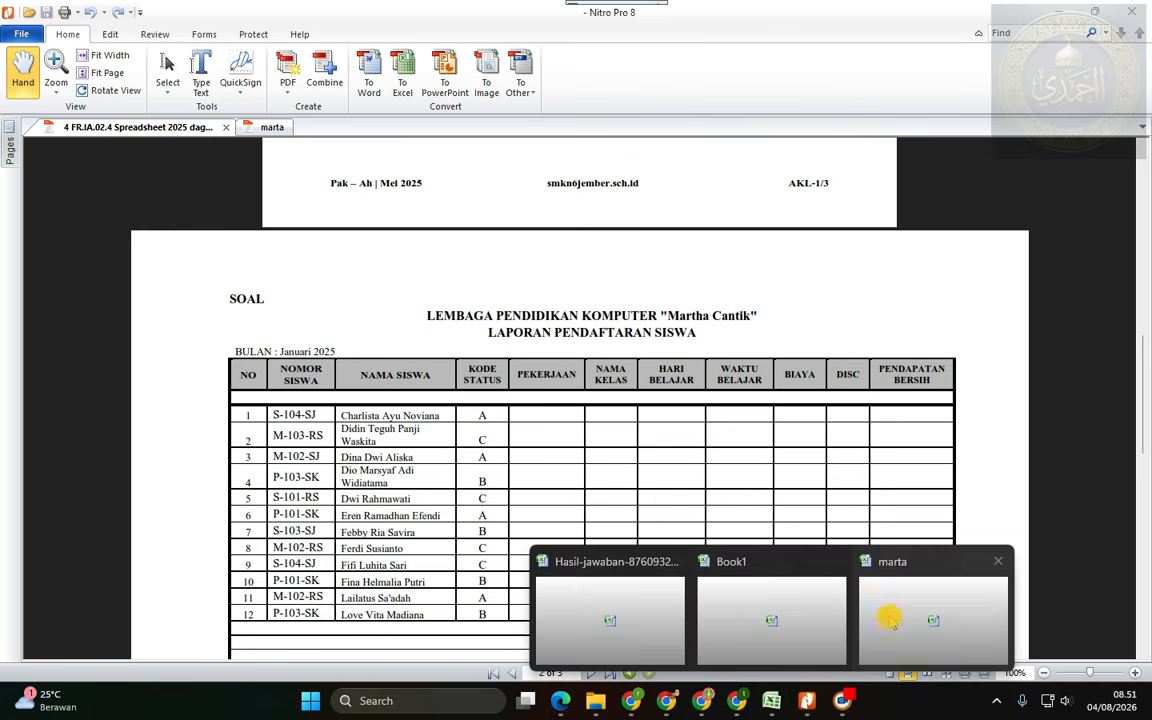
left_click(757, 620)
left_click(160, 268)
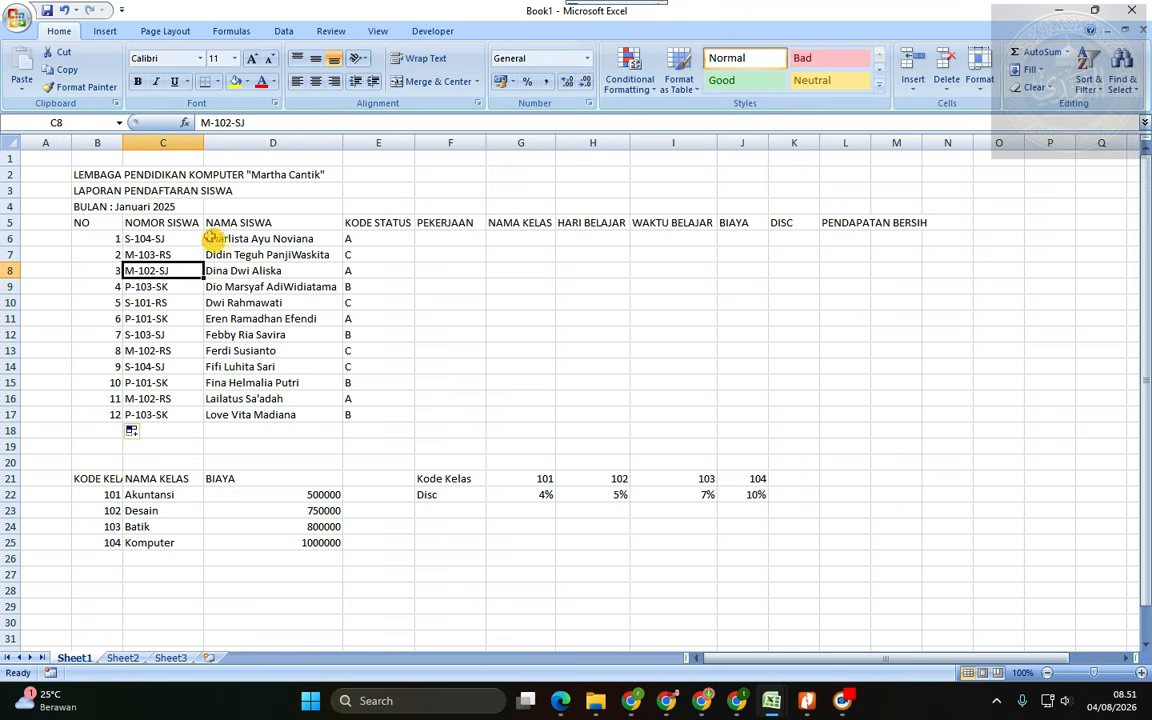
left_click_drag(77, 221, 887, 222)
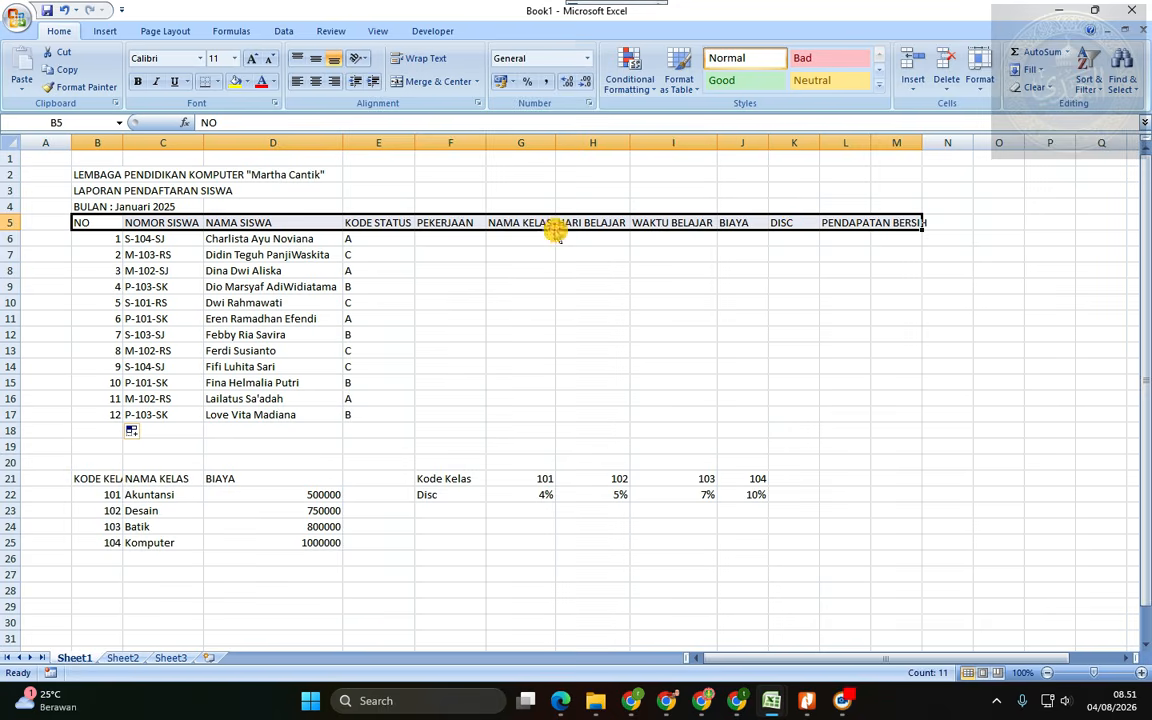
left_click(885, 436, "shift")
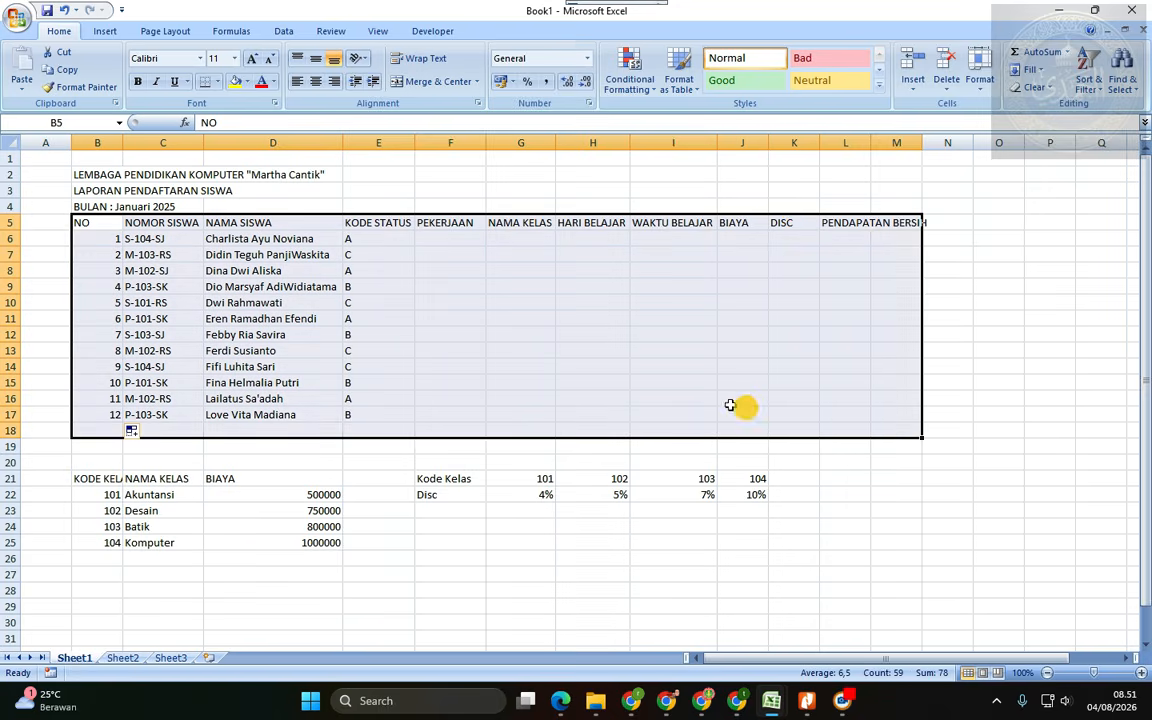
left_click(826, 411, "shift")
left_click(888, 409, "shift")
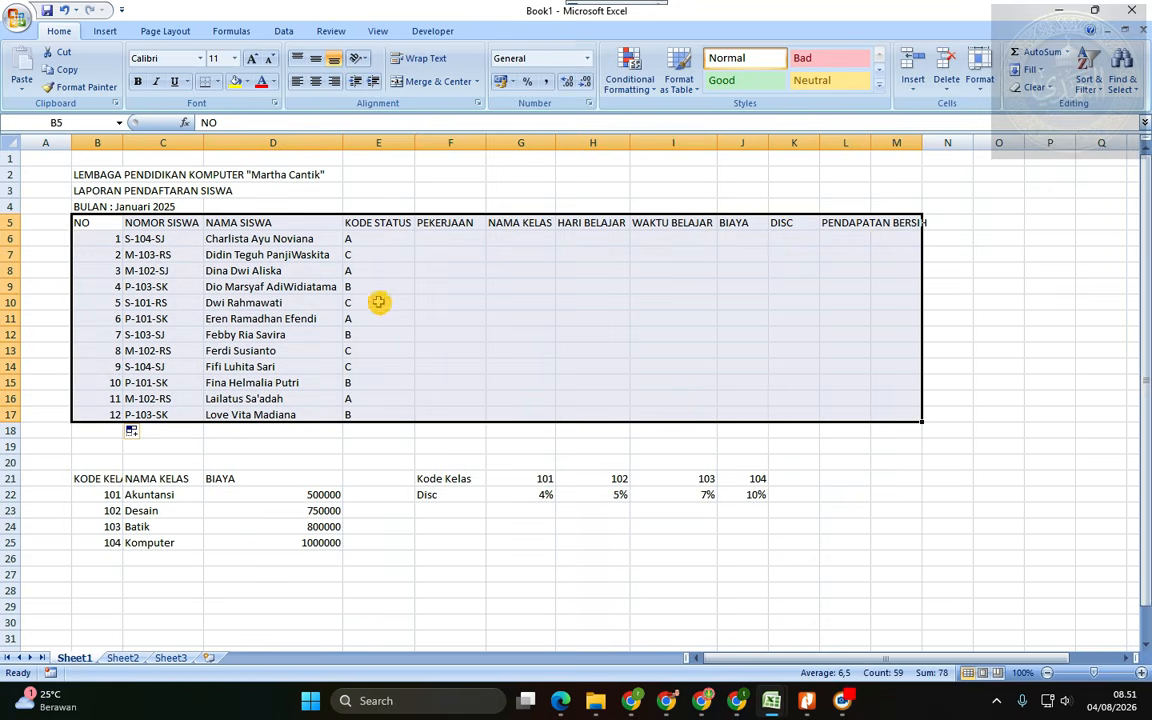
left_click(105, 175)
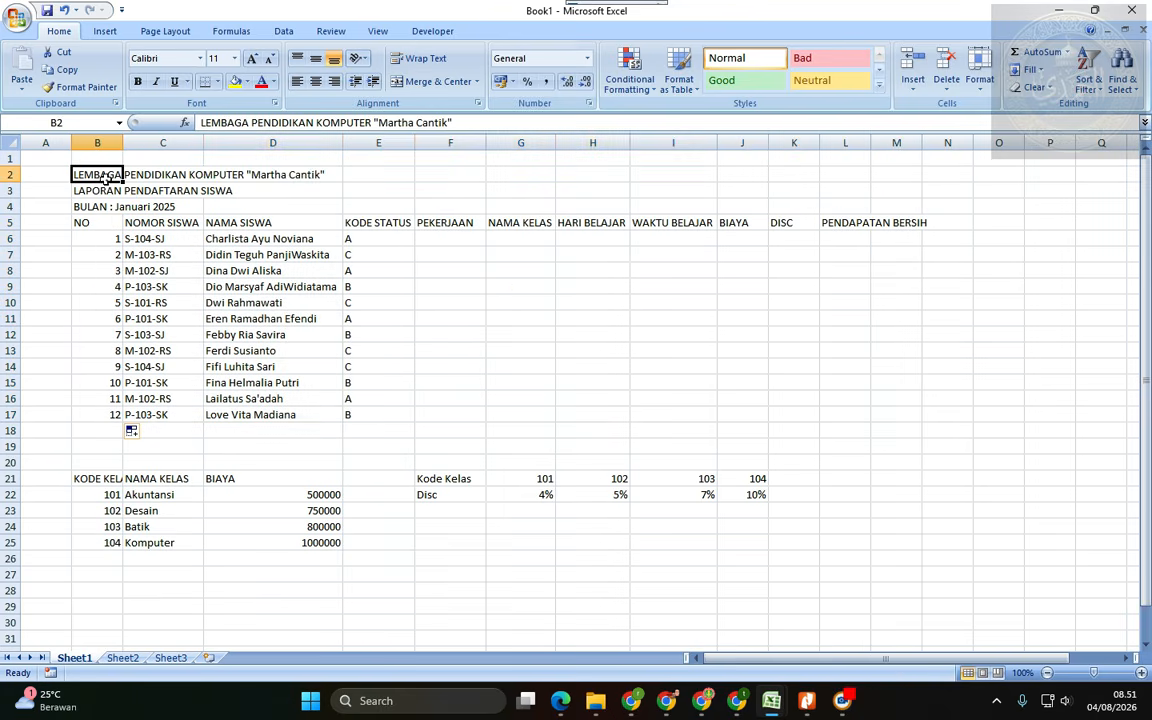
left_click(896, 179, "shift")
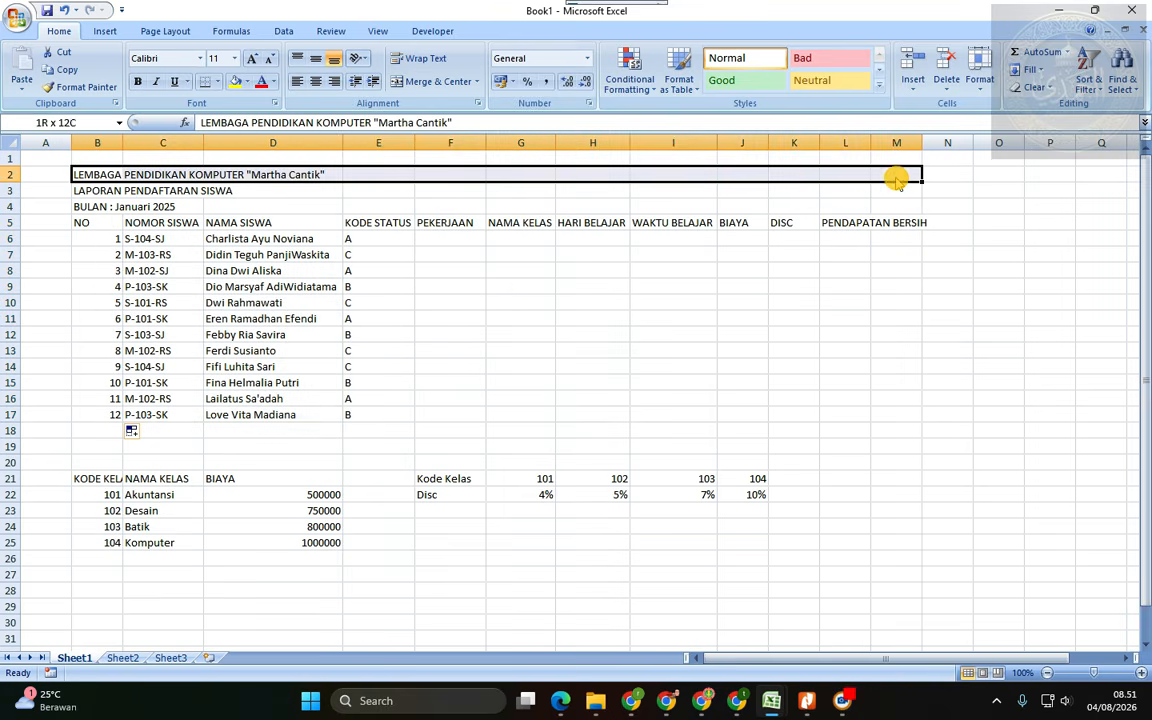
- Widen column L for the PENDAPATAN BERSIH header and merge and center the two title lines across B2:L2 and B3:L3
left_click(849, 223)
left_click_drag(869, 143, 921, 144)
left_click(99, 175)
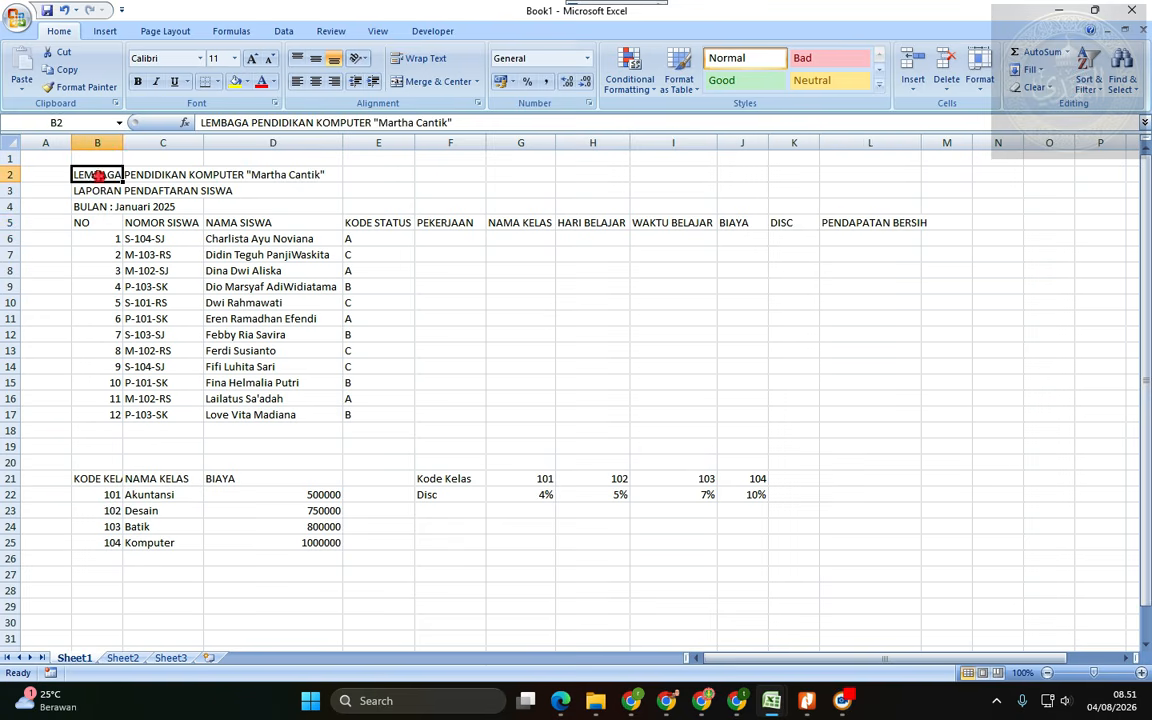
left_click(891, 178, "shift")
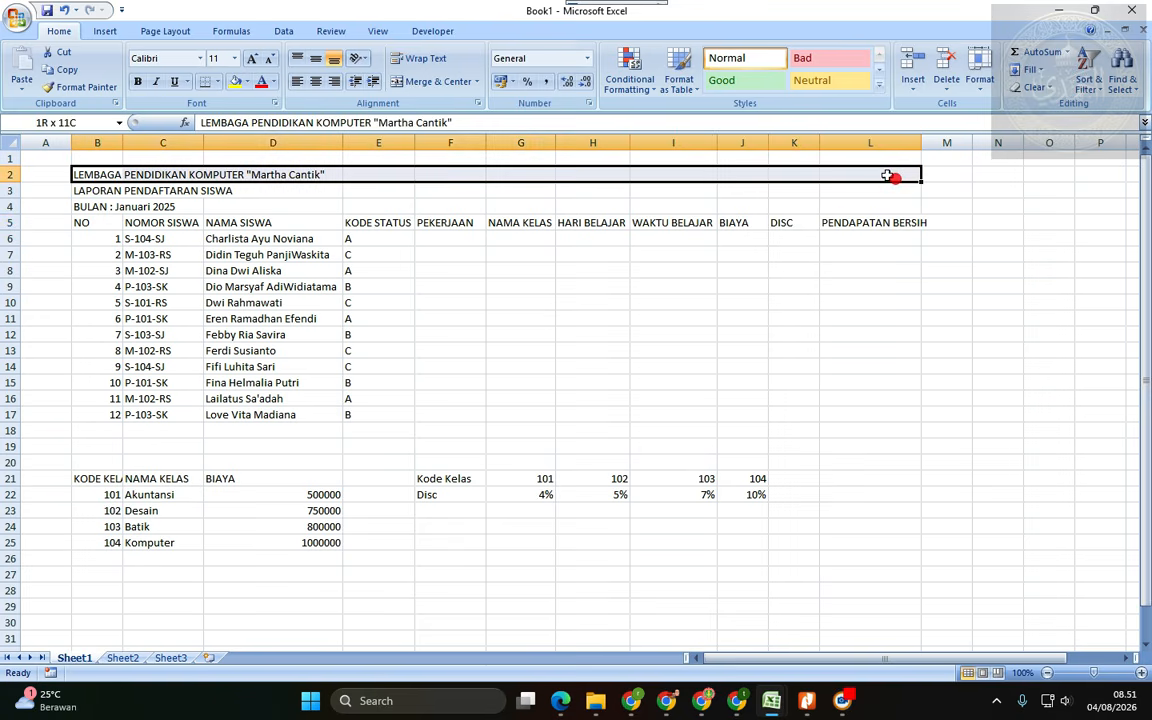
left_click(408, 84)
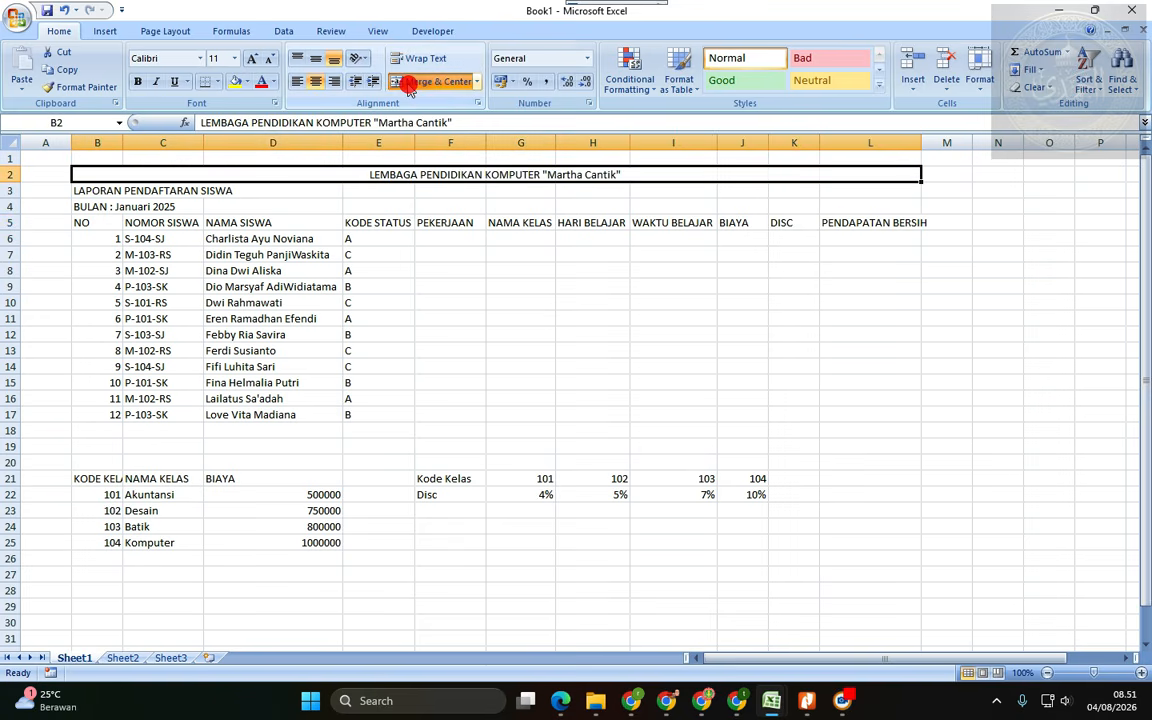
left_click(92, 190)
left_click(901, 186, "shift")
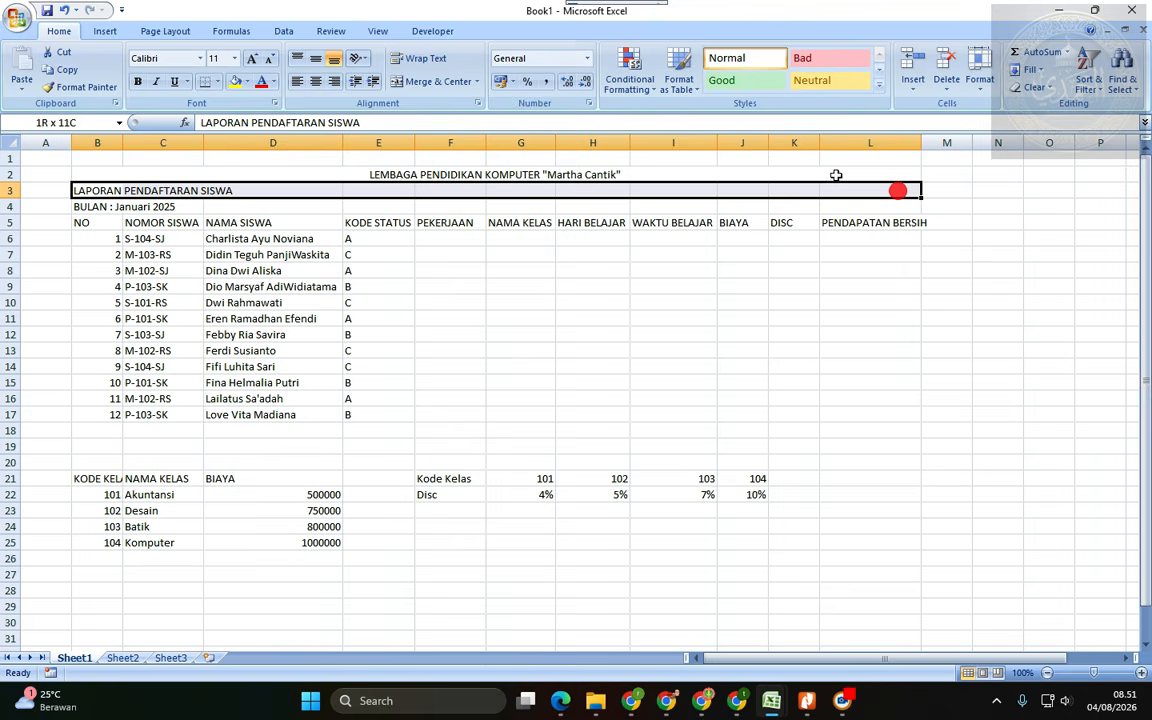
left_click(413, 83)
- Format both title lines in rows 2 and 3 with font size 16 and bold
left_click(389, 175)
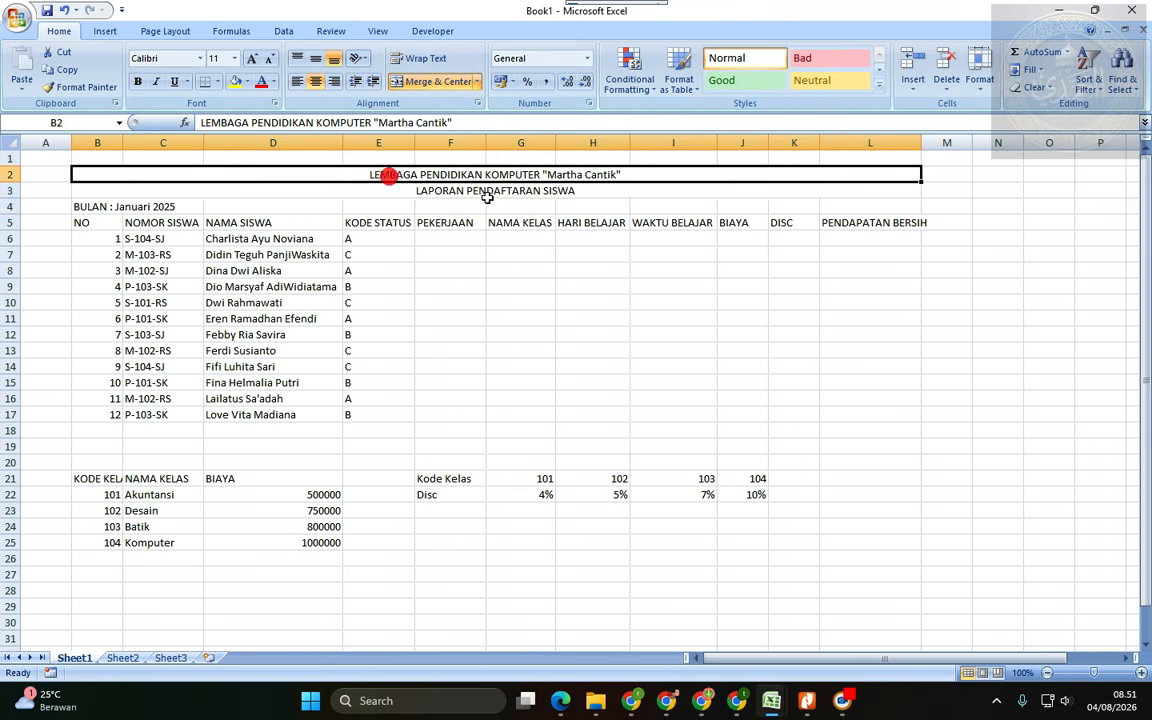
left_click(488, 195, "shift")
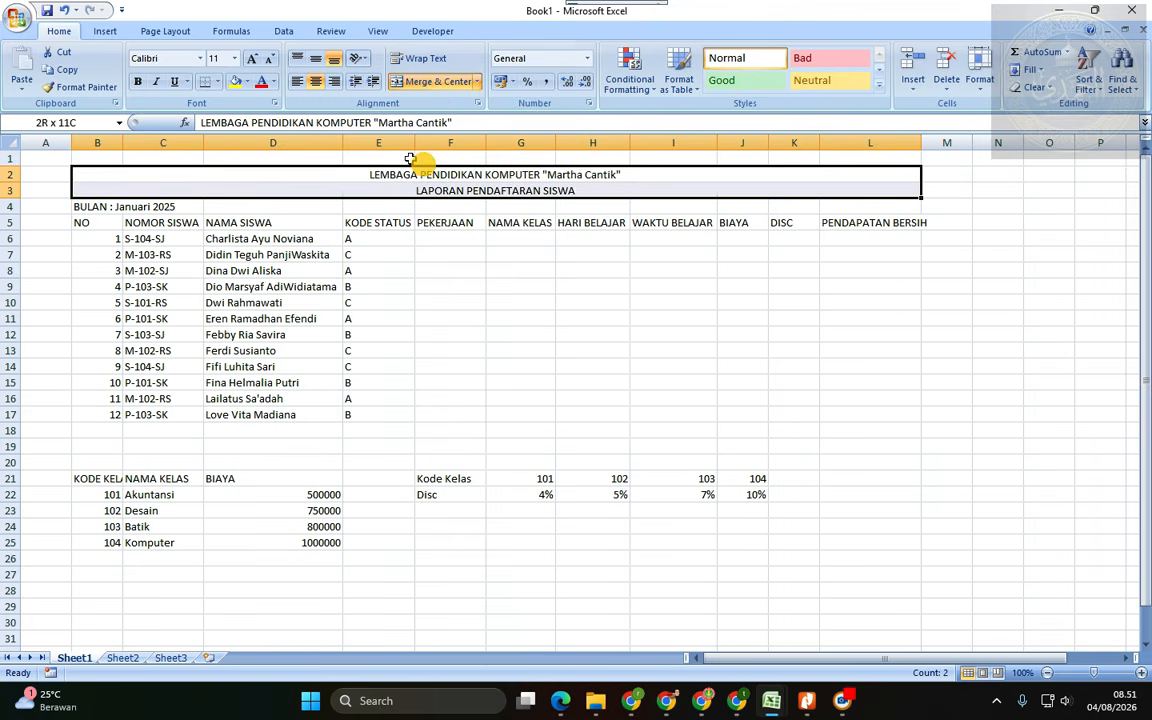
left_click(233, 62)
left_click(231, 66)
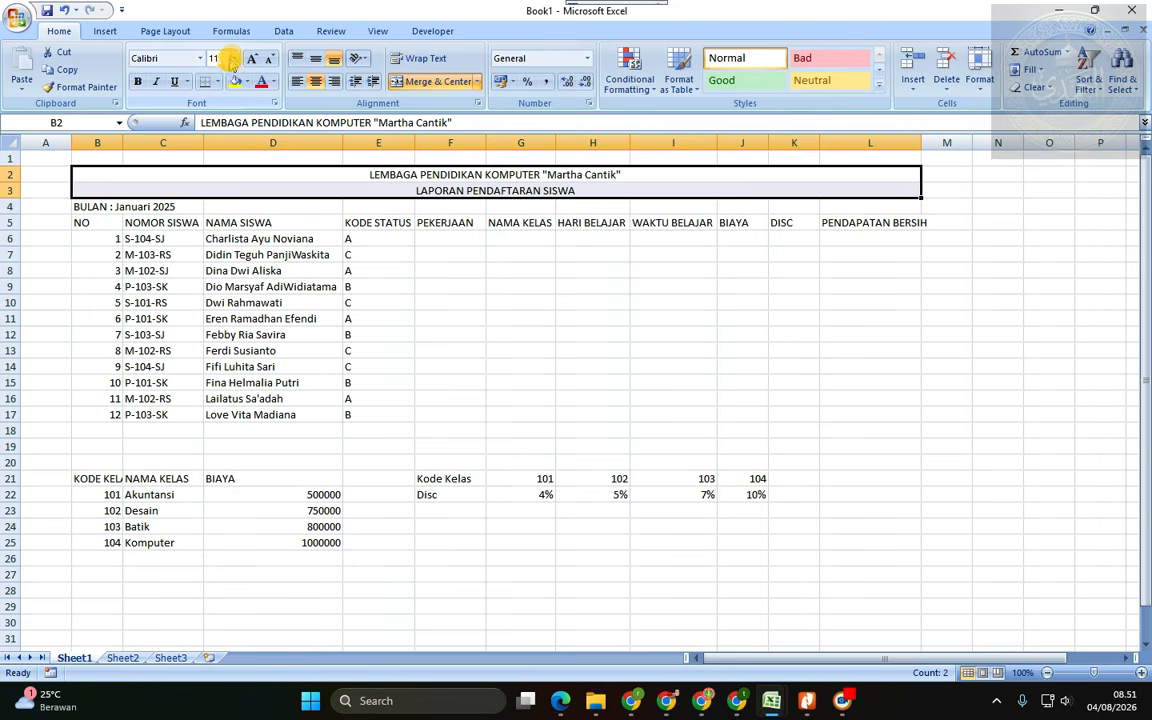
left_click(233, 60)
left_click(196, 140)
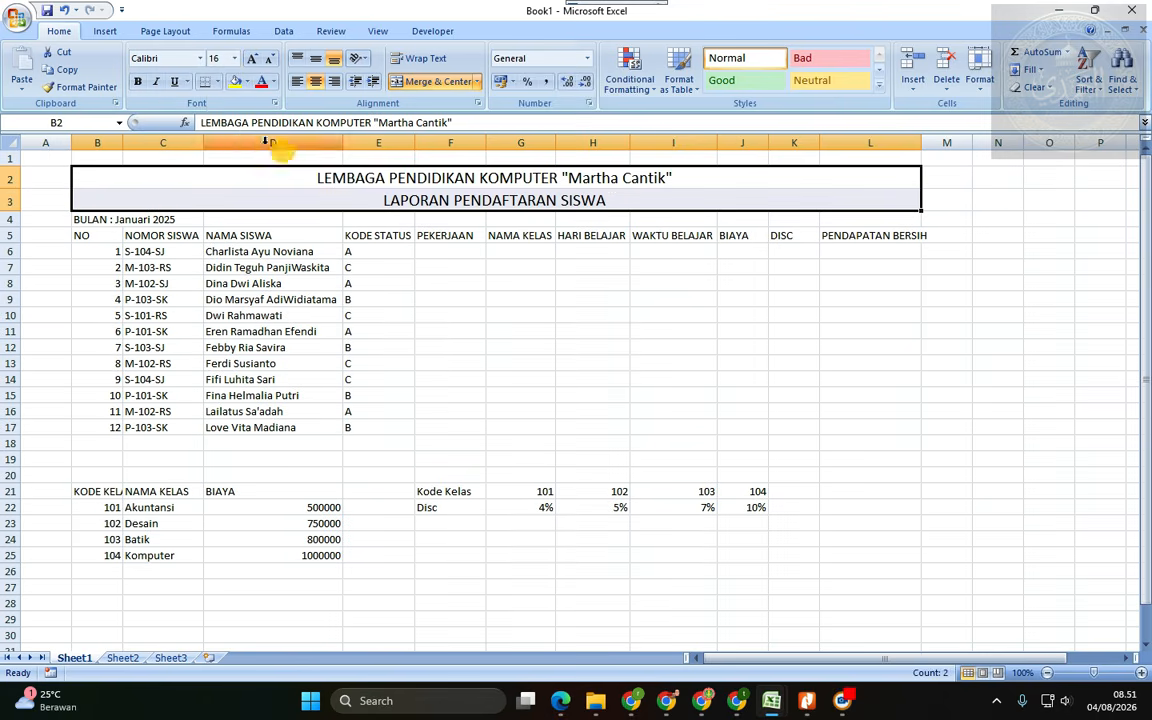
left_click(137, 81)
left_click(480, 252)
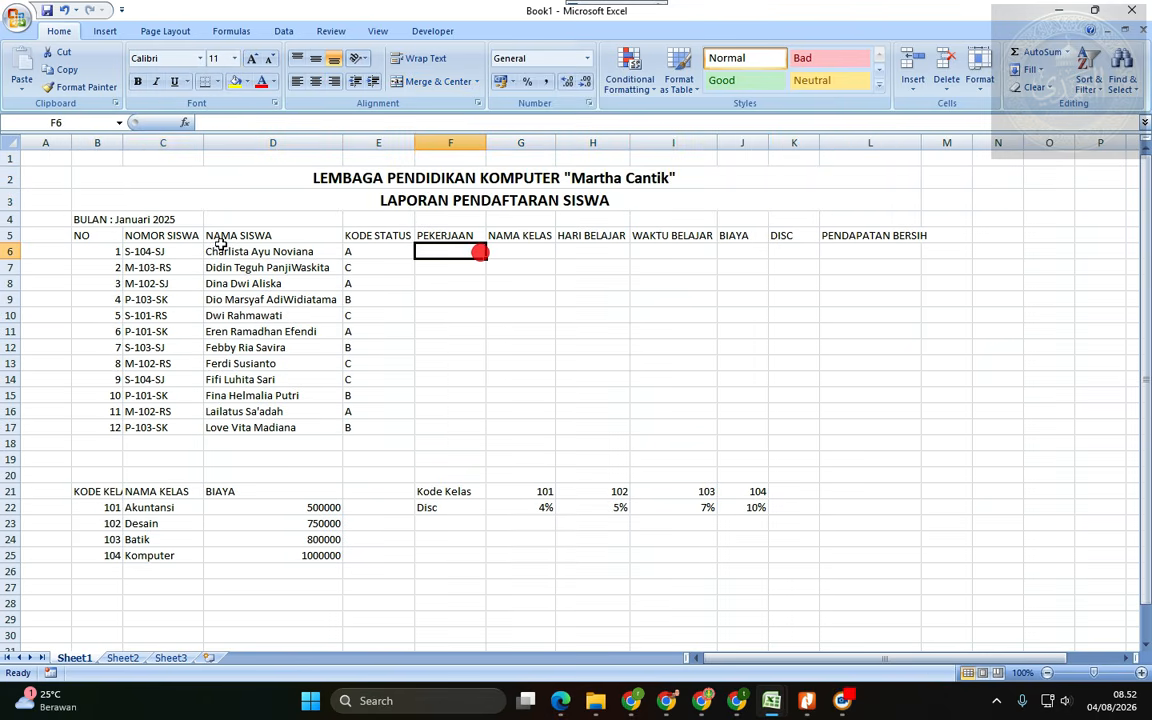
- Narrow column B to fit the NO header and the student numbers
left_click(80, 218)
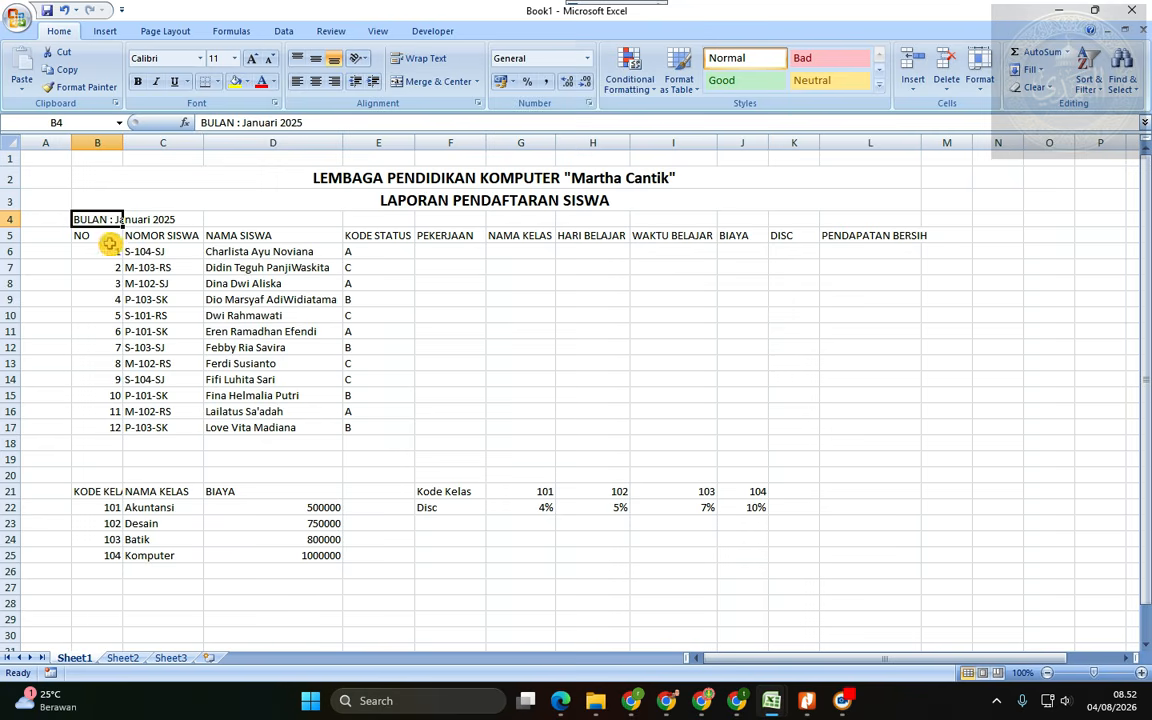
left_click(108, 247)
left_click(103, 235)
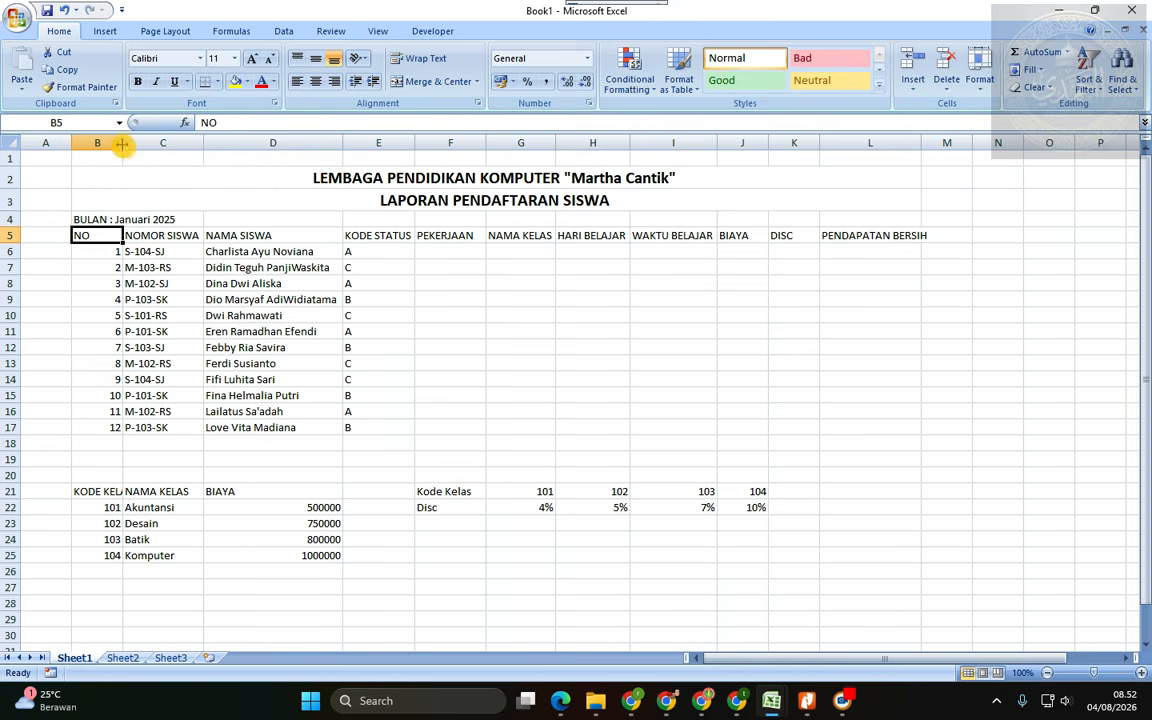
left_click_drag(122, 143, 97, 143)
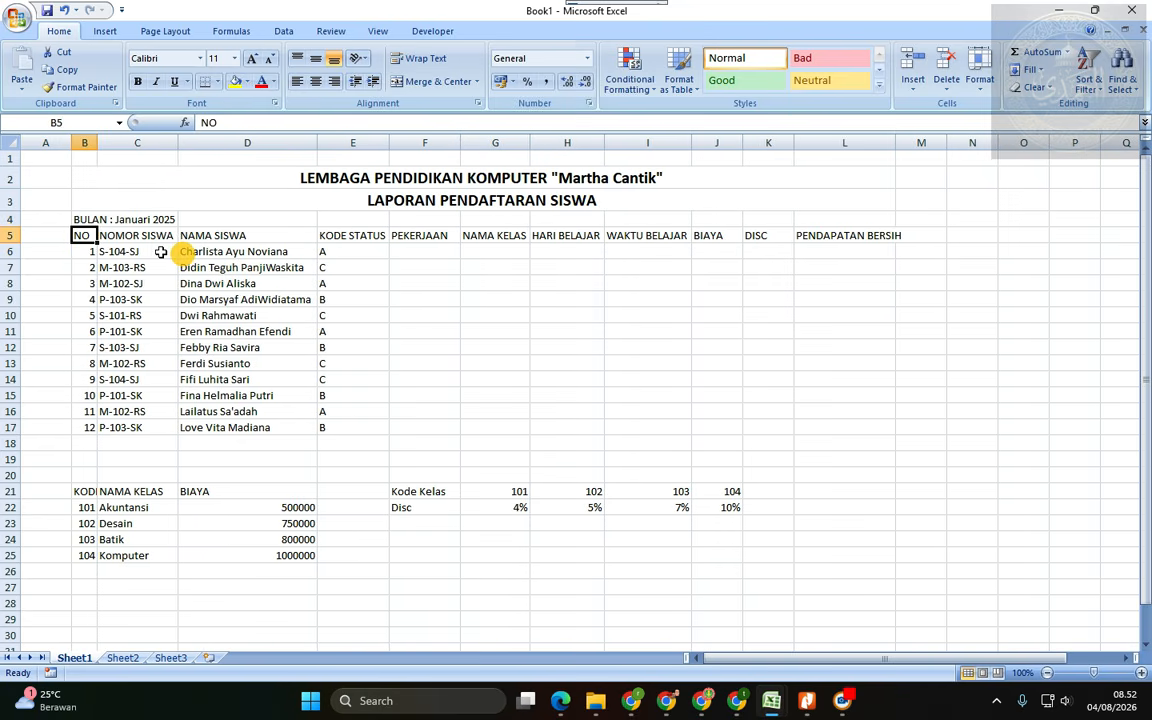
- Apply thin solid outline and inside borders to the whole student table in B5:L17
left_click(873, 236, "shift")
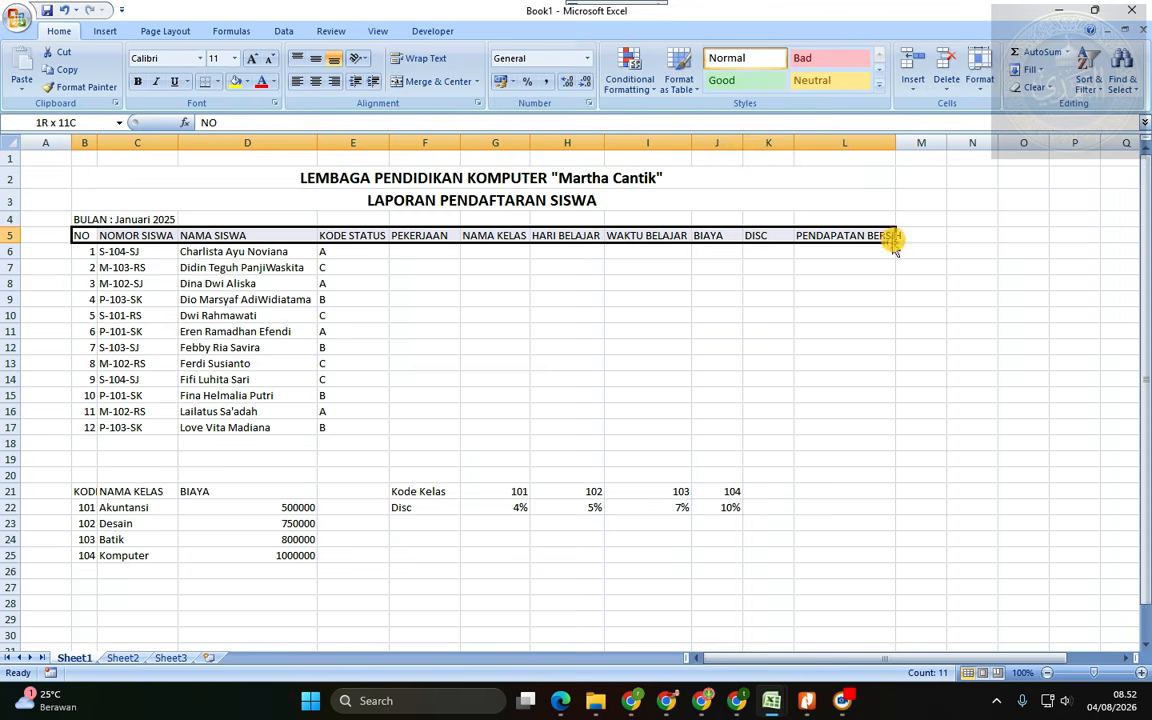
left_click(857, 430, "shift")
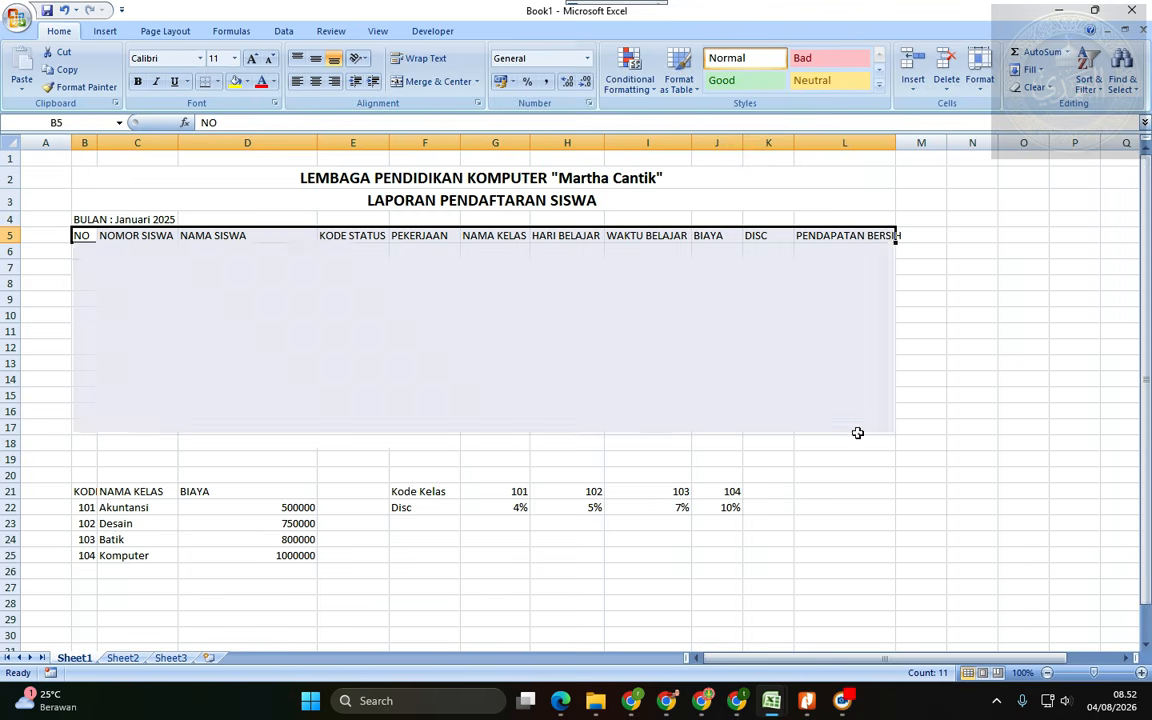
right_click(357, 268)
left_click(431, 460)
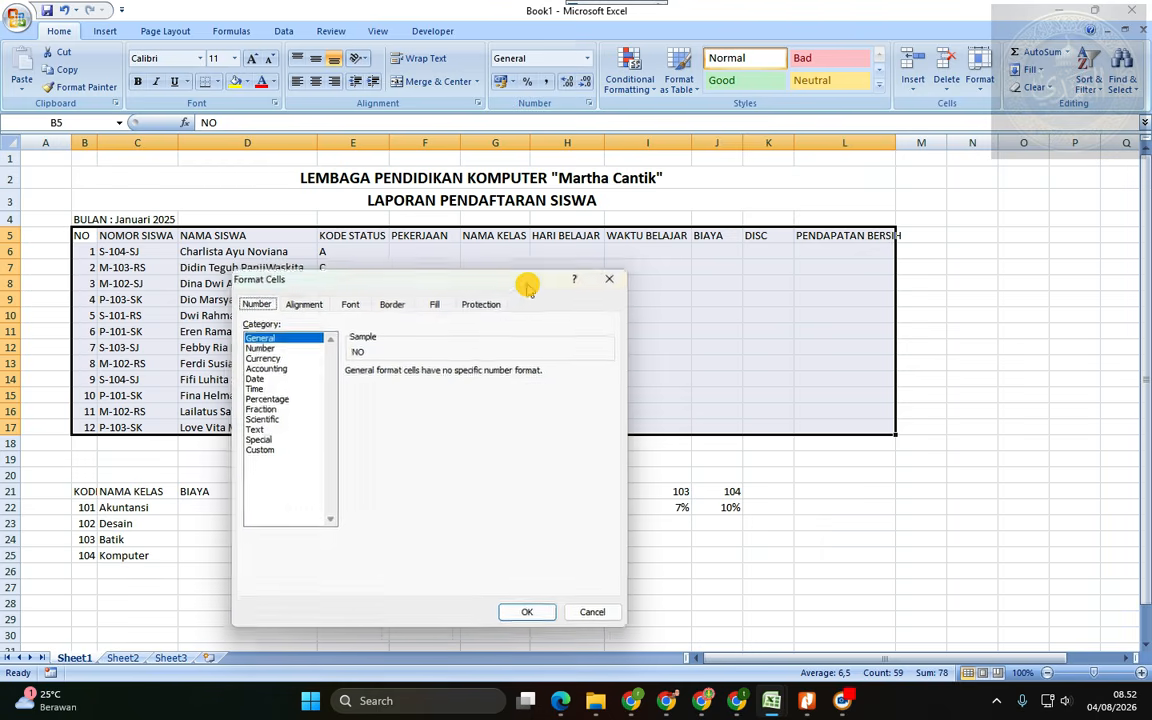
left_click(388, 303)
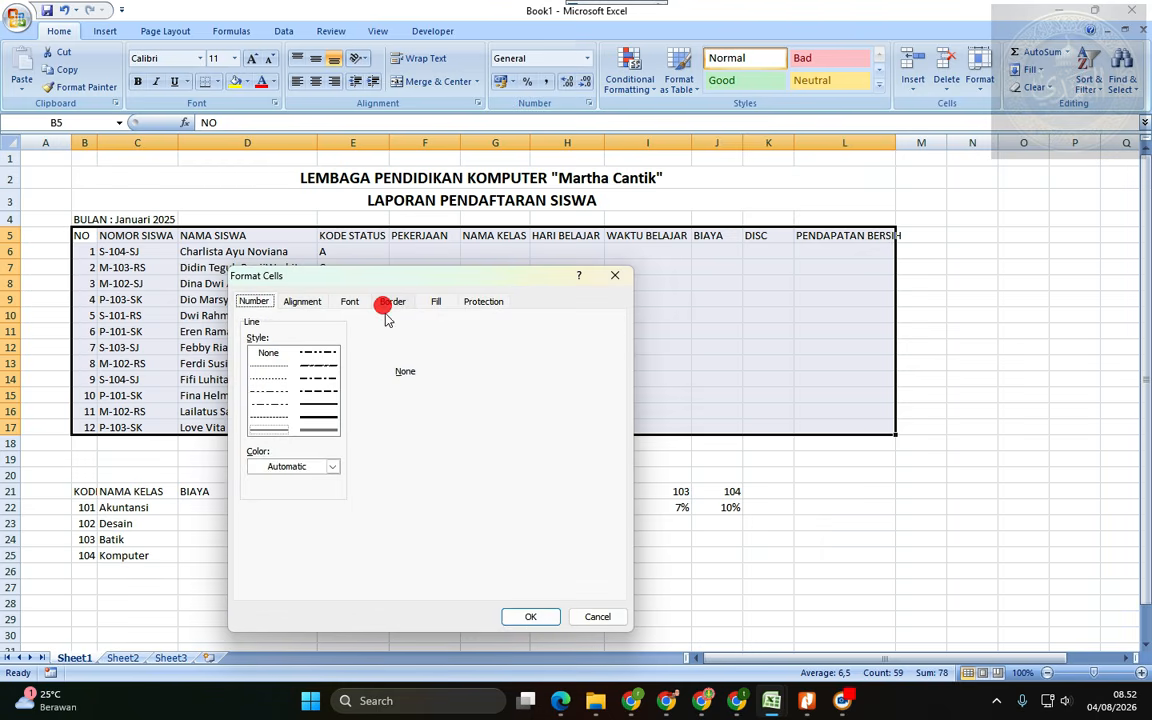
left_click(441, 410)
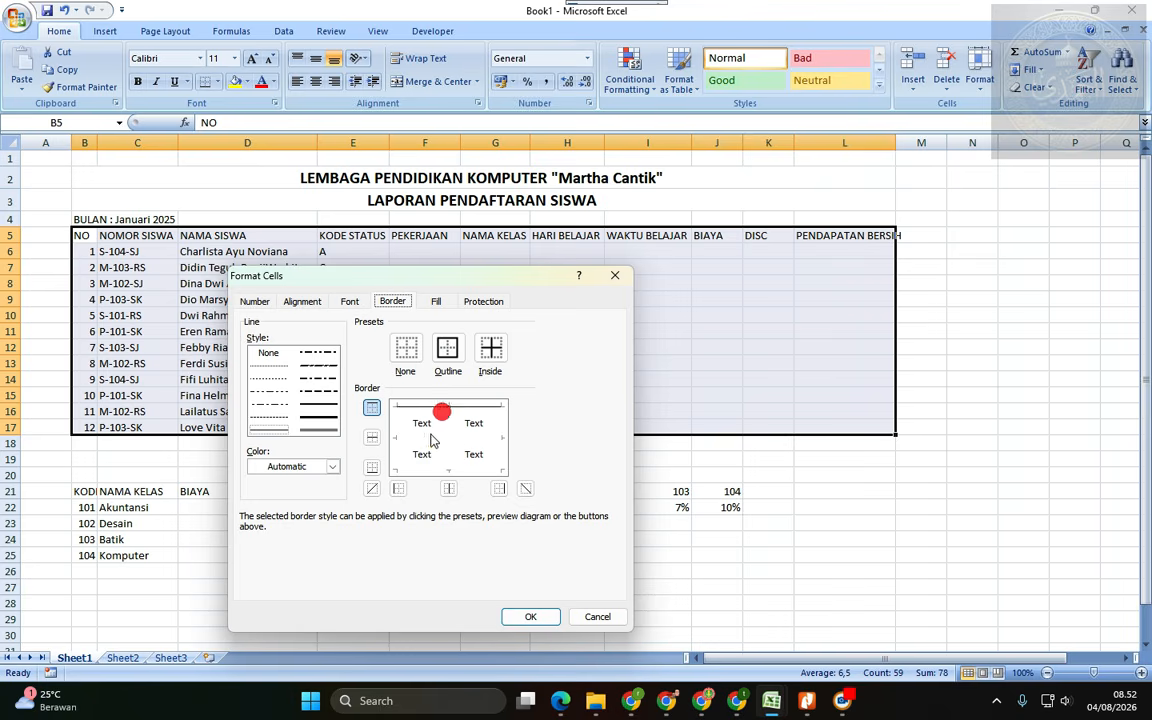
left_click(416, 467)
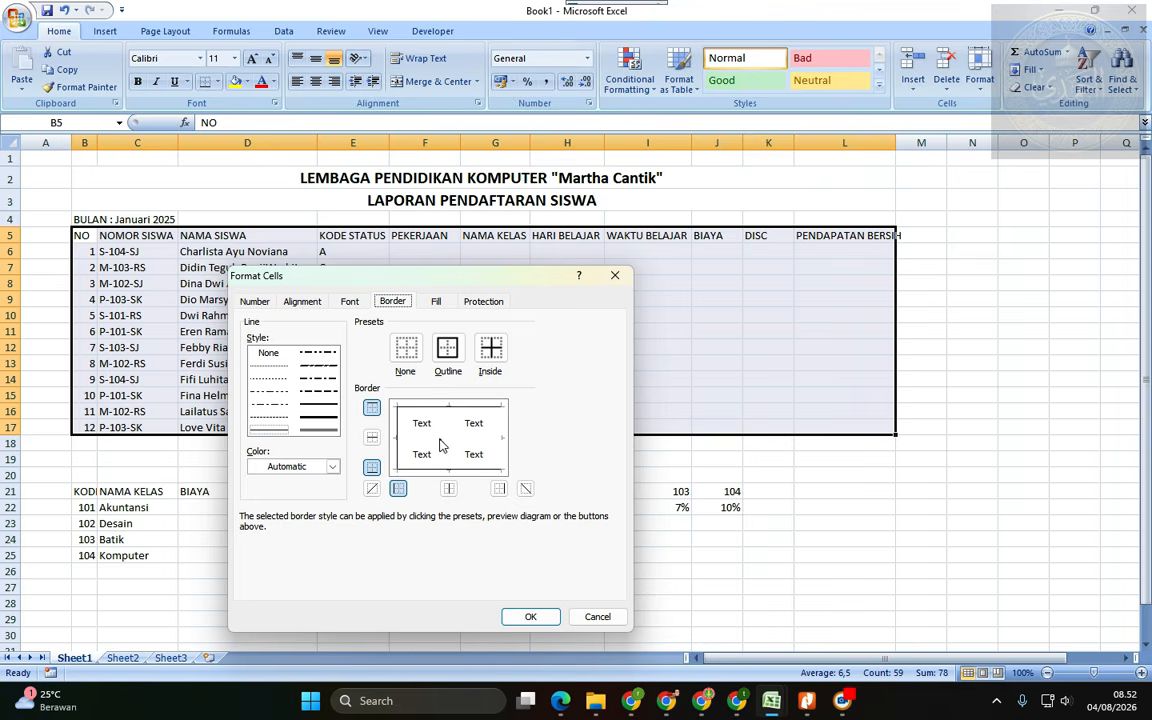
left_click(441, 439)
left_click(497, 433)
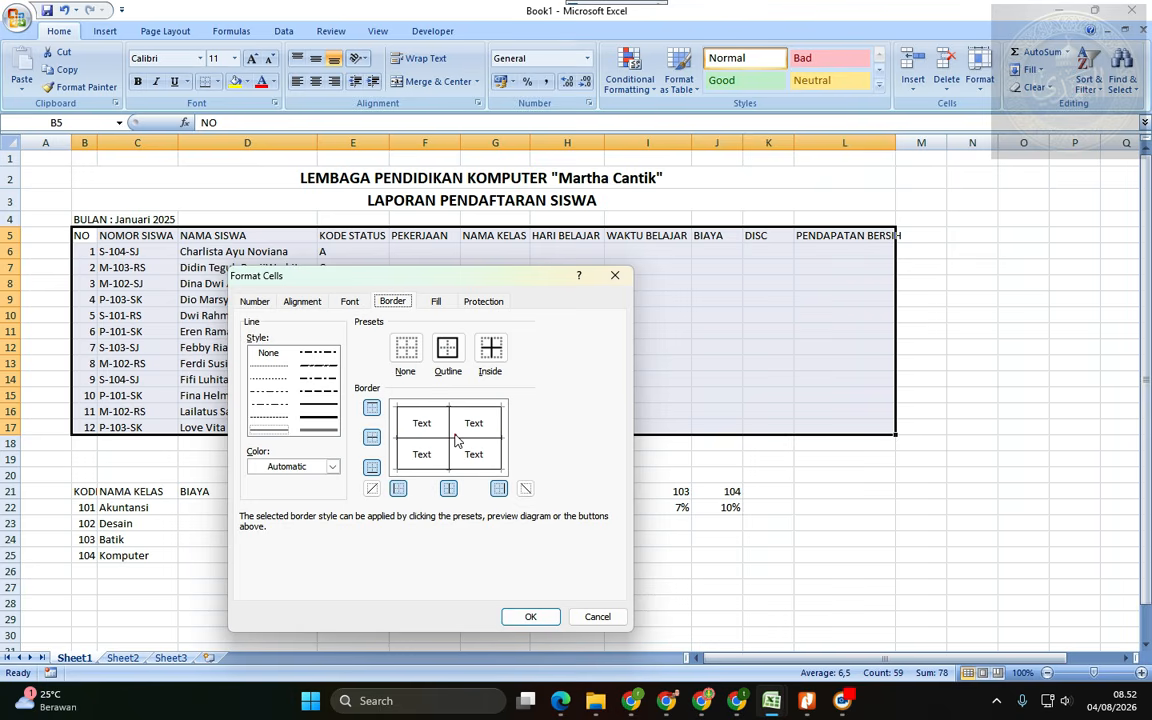
left_click(531, 615)
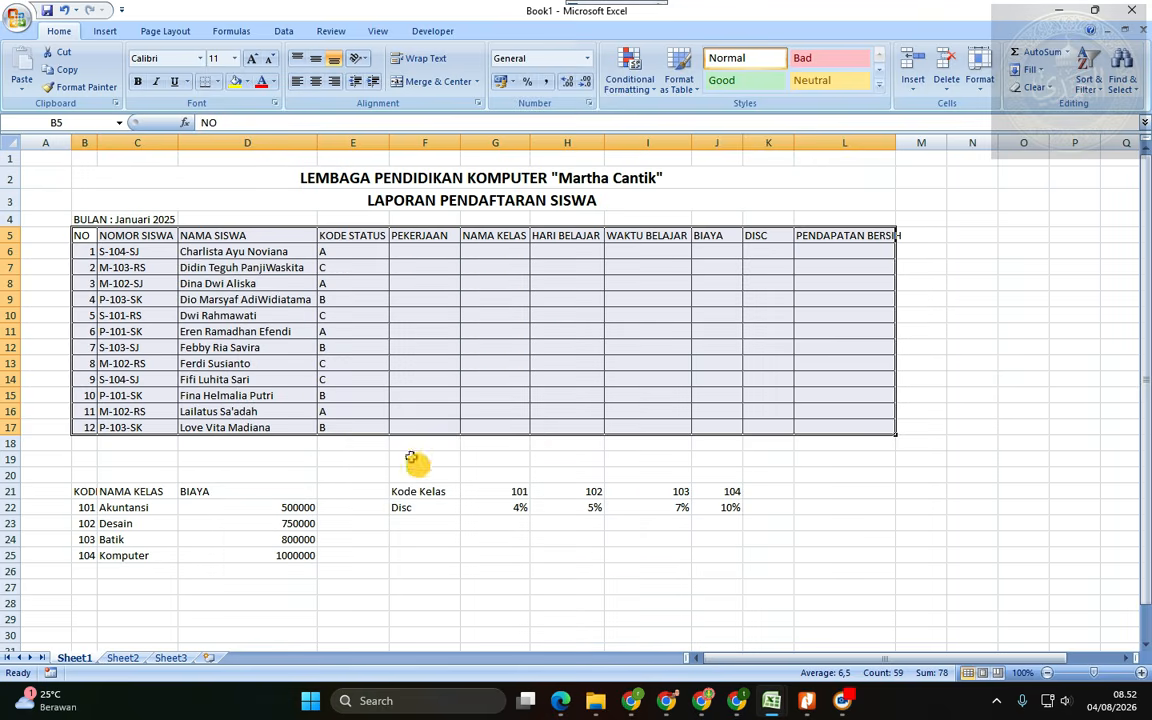
- Change the horizontal lines between the student rows in B6:L17 to a dotted border style
left_click_drag(89, 257, 830, 424)
right_click(680, 349)
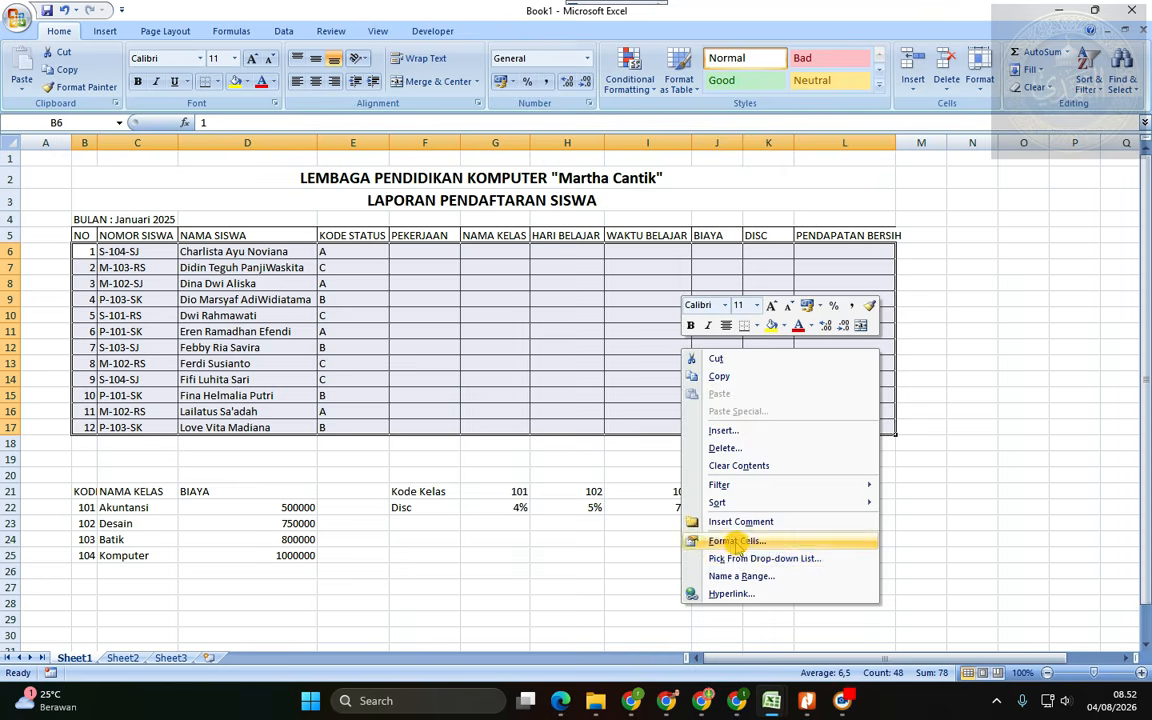
left_click(736, 541)
left_click(579, 431)
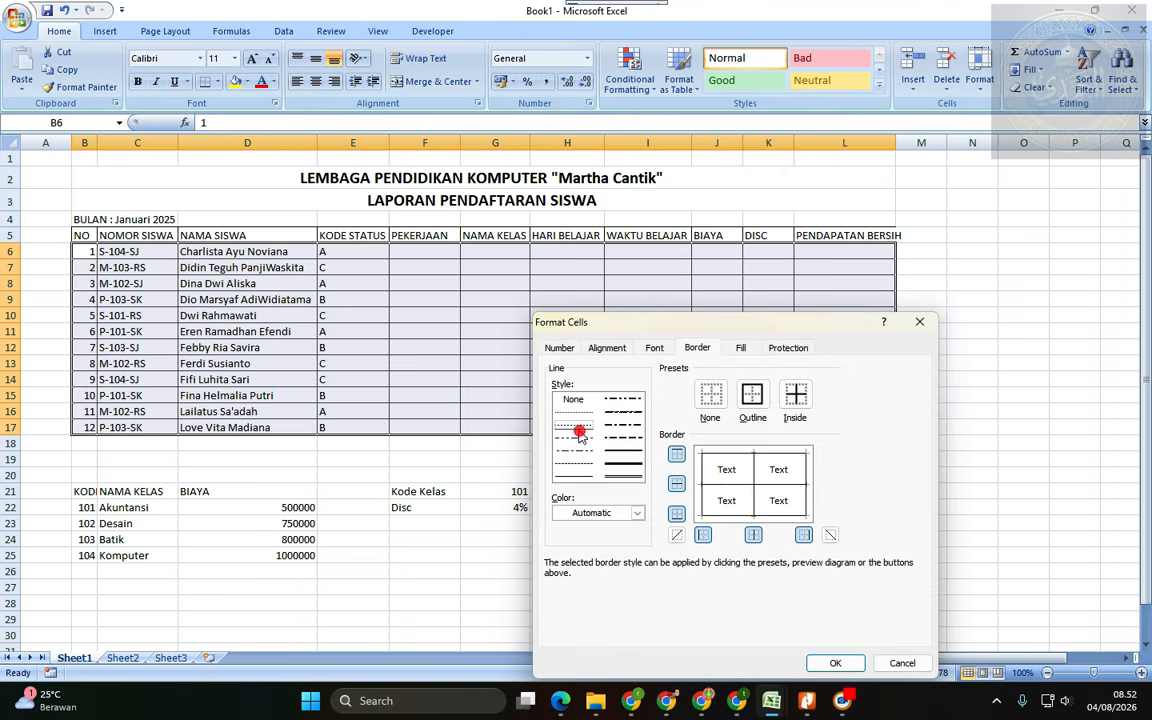
left_click(830, 662)
left_click(228, 348)
- Apply a thicker solid border around and between the header cells in B5:L5
left_click_drag(85, 234, 845, 236)
right_click(845, 236)
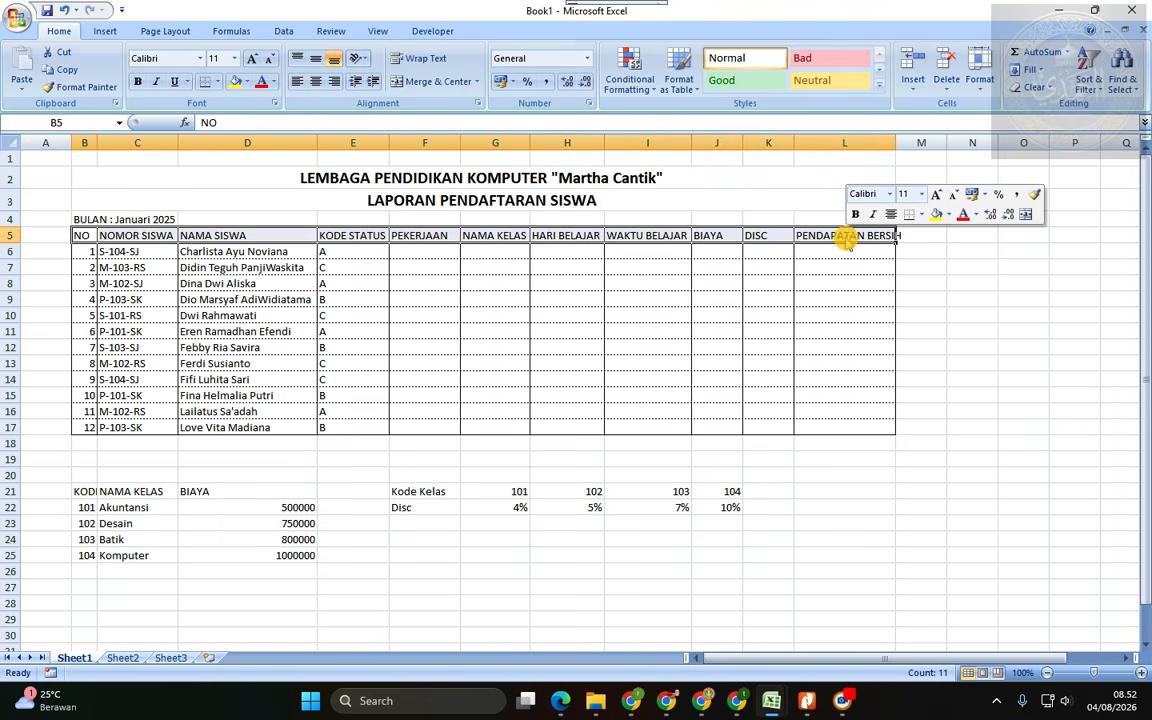
left_click(846, 432)
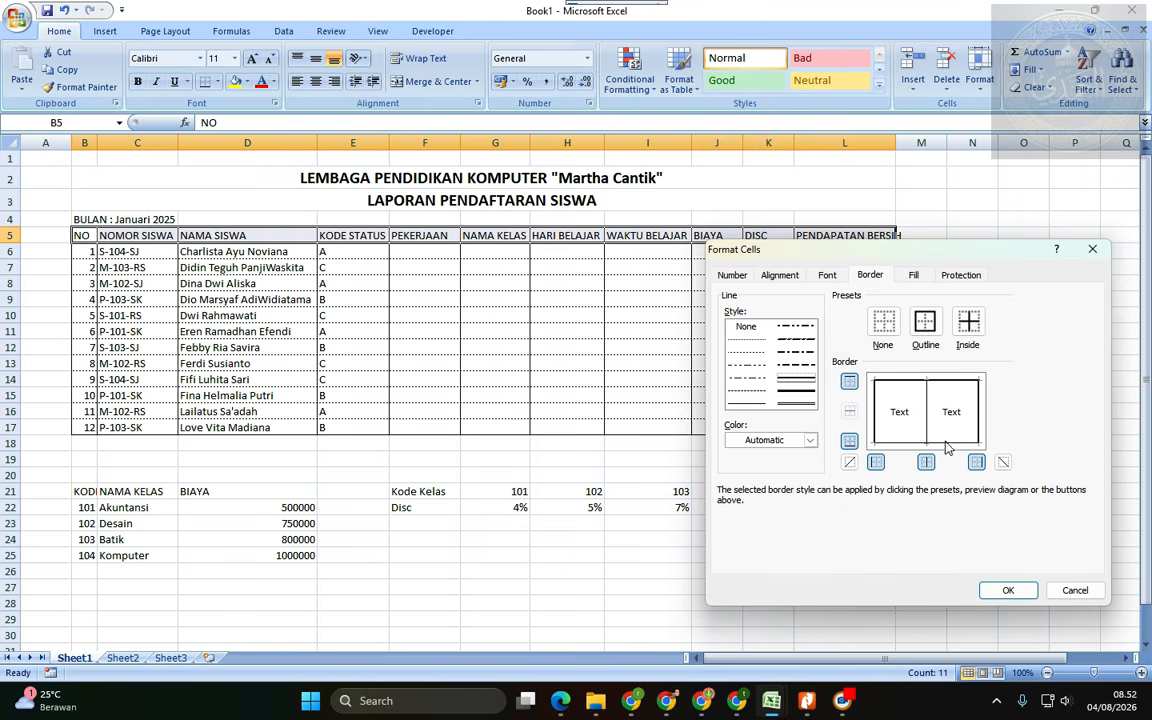
left_click(1002, 587)
left_click(549, 493)
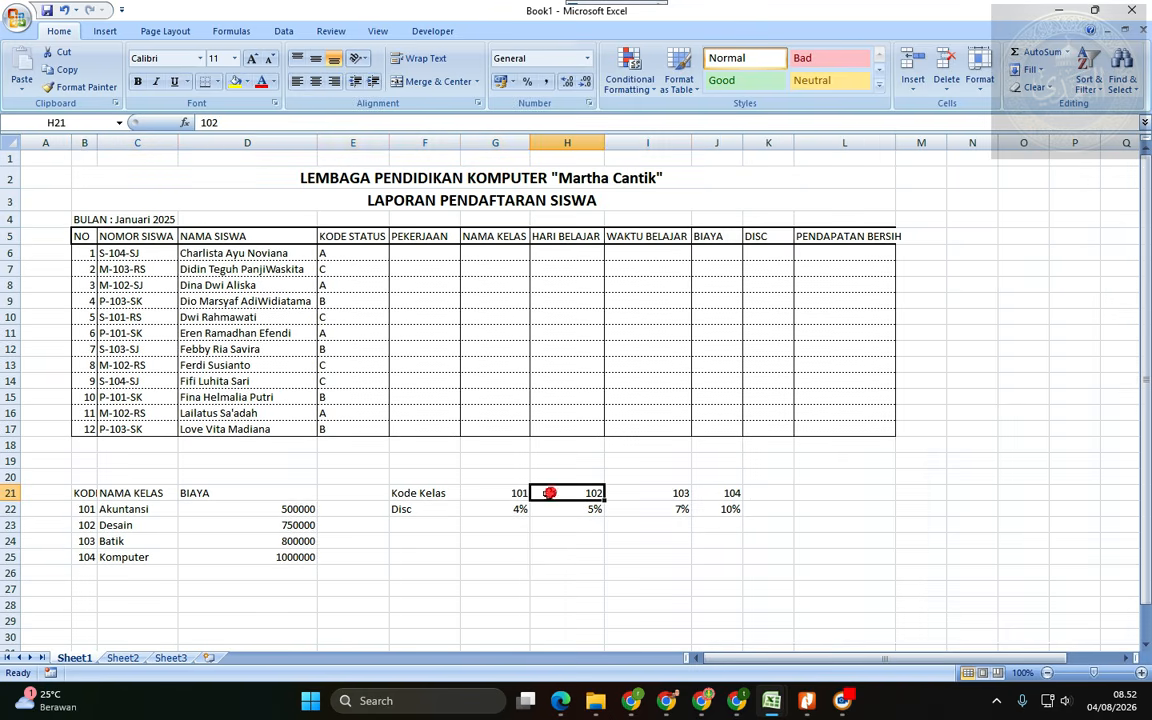
- Fill the header row B5:L5 with a tan theme color
left_click_drag(89, 236, 846, 237)
right_click(826, 242)
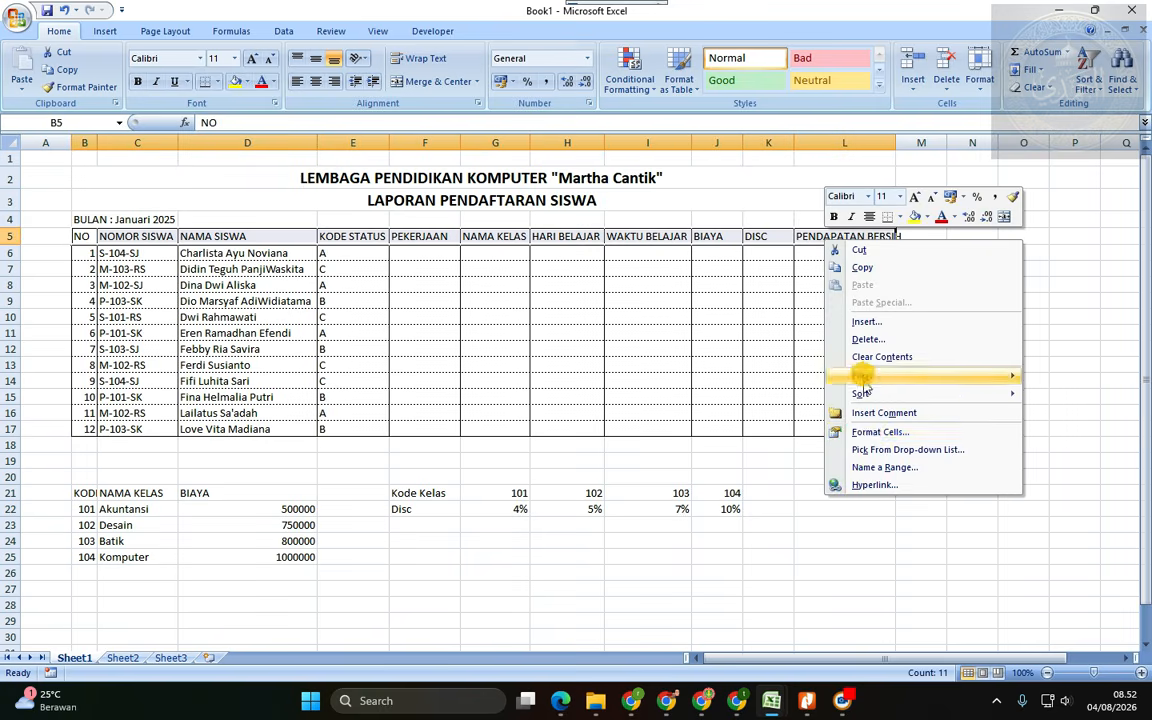
left_click(866, 432)
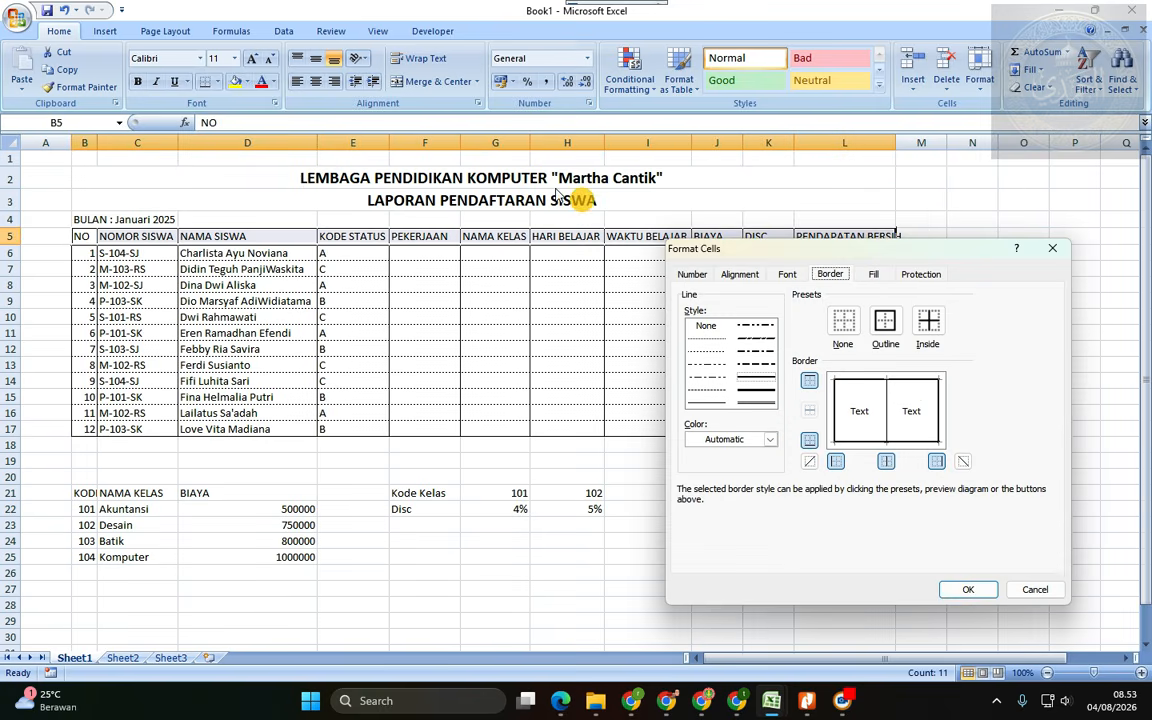
left_click(246, 82)
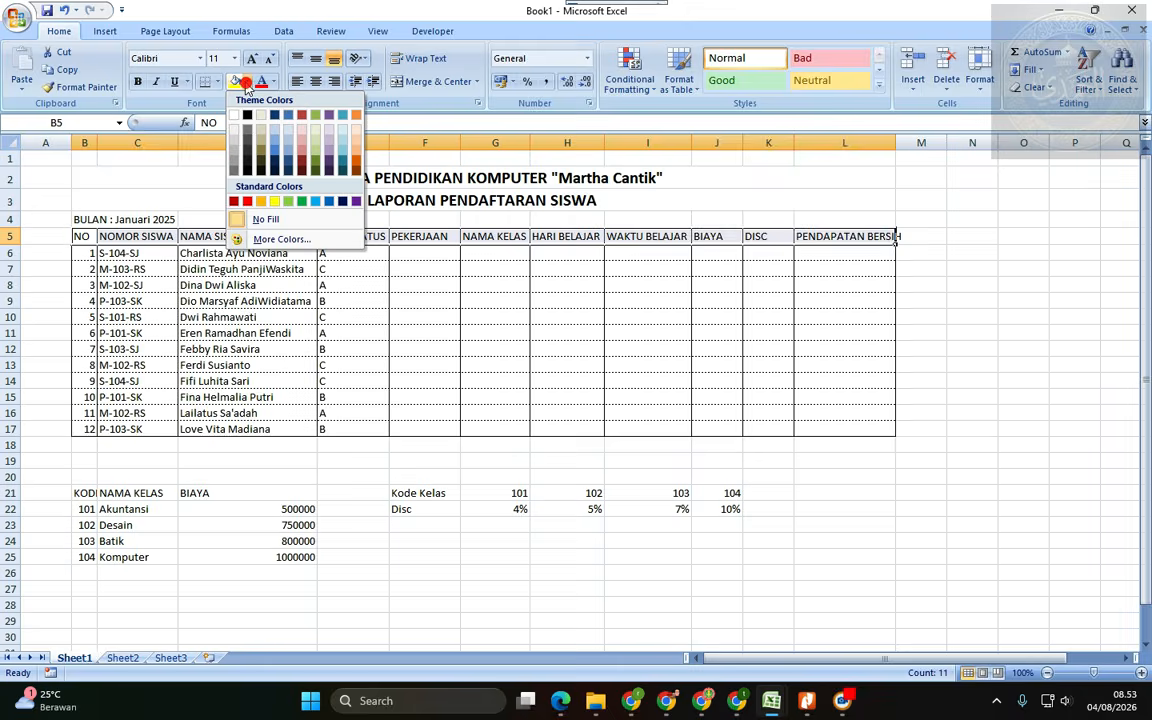
left_click(261, 133)
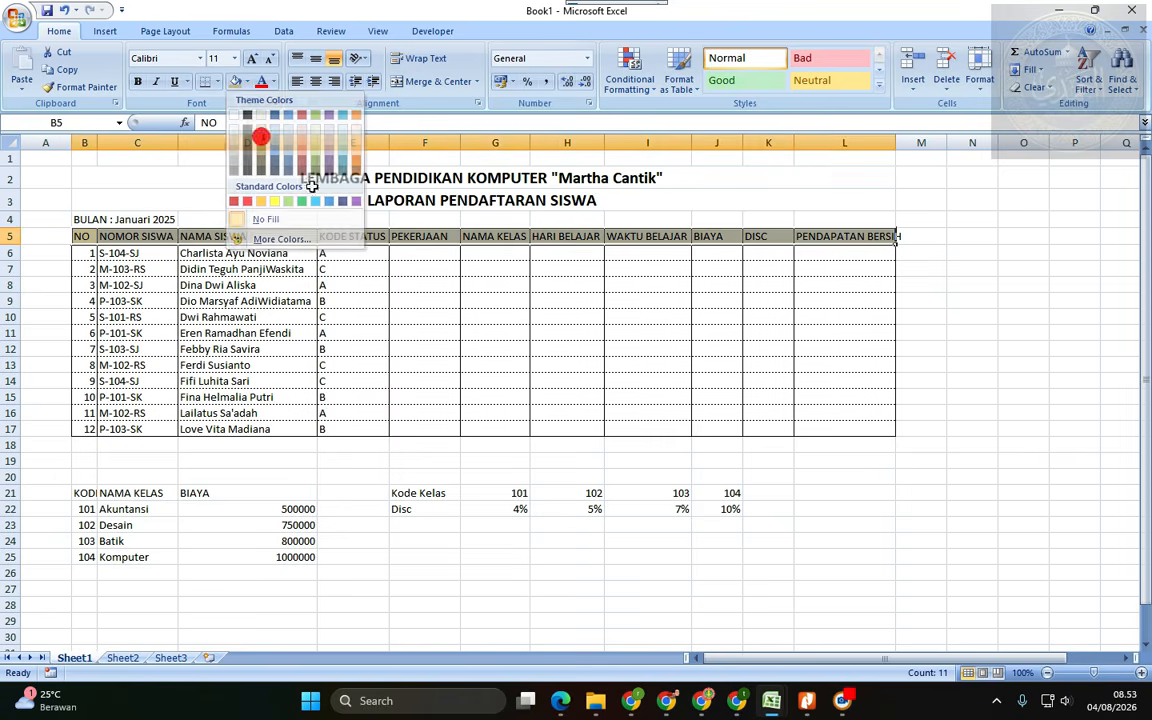
- Format the header row B5:L5 with font size 12 and bold
left_click(233, 58)
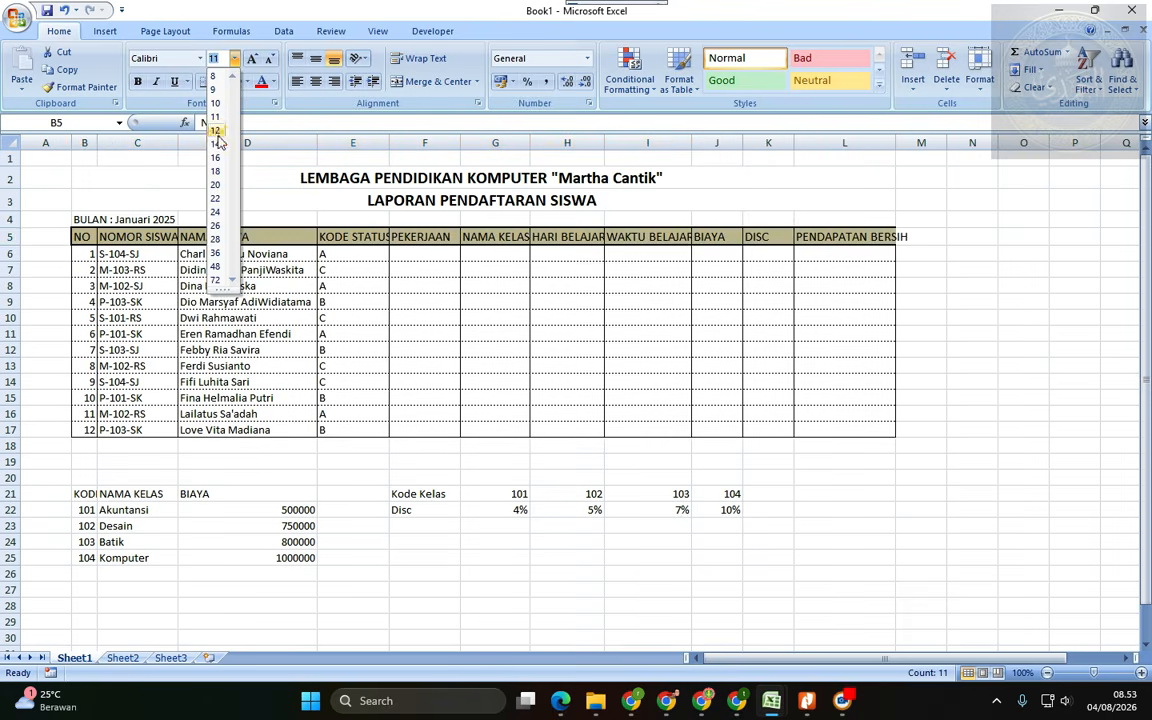
left_click(219, 130)
left_click(399, 285)
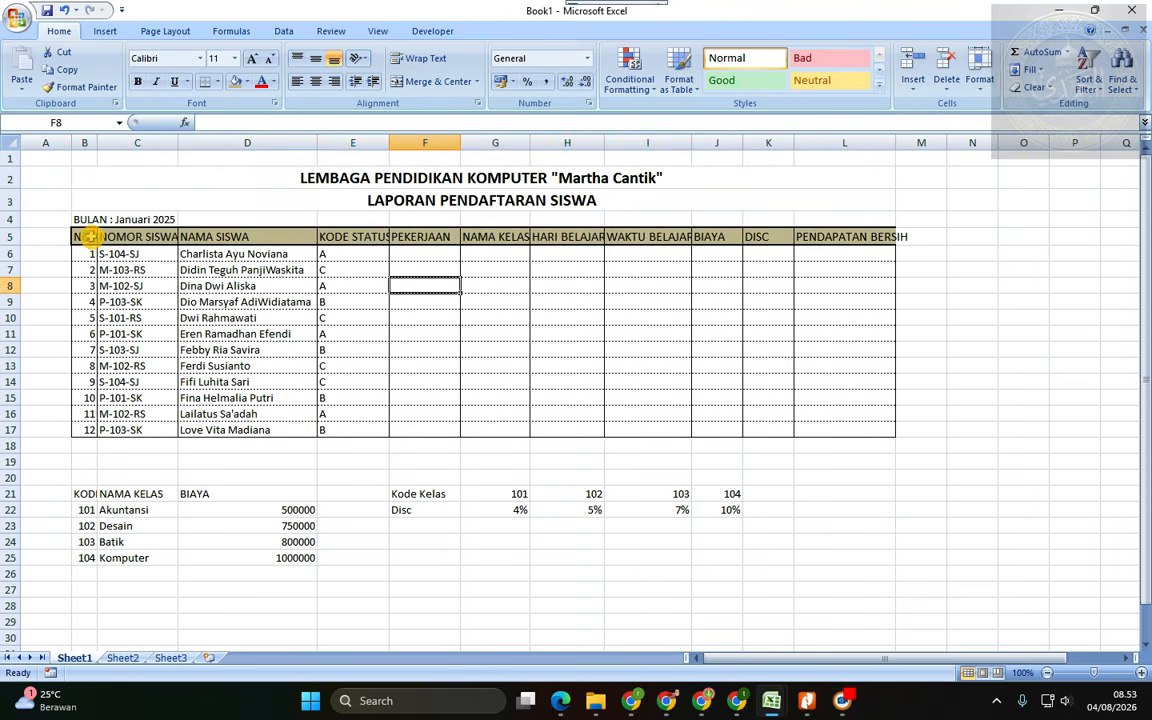
left_click_drag(89, 236, 880, 236)
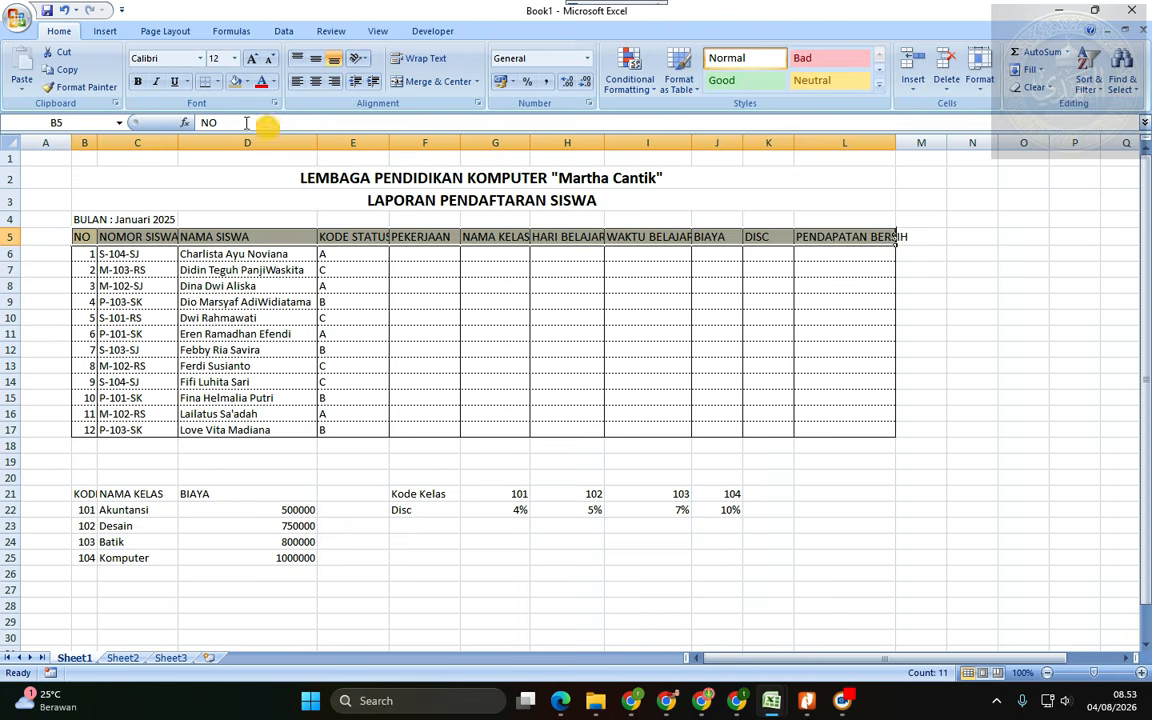
left_click(138, 81)
left_click(216, 287)
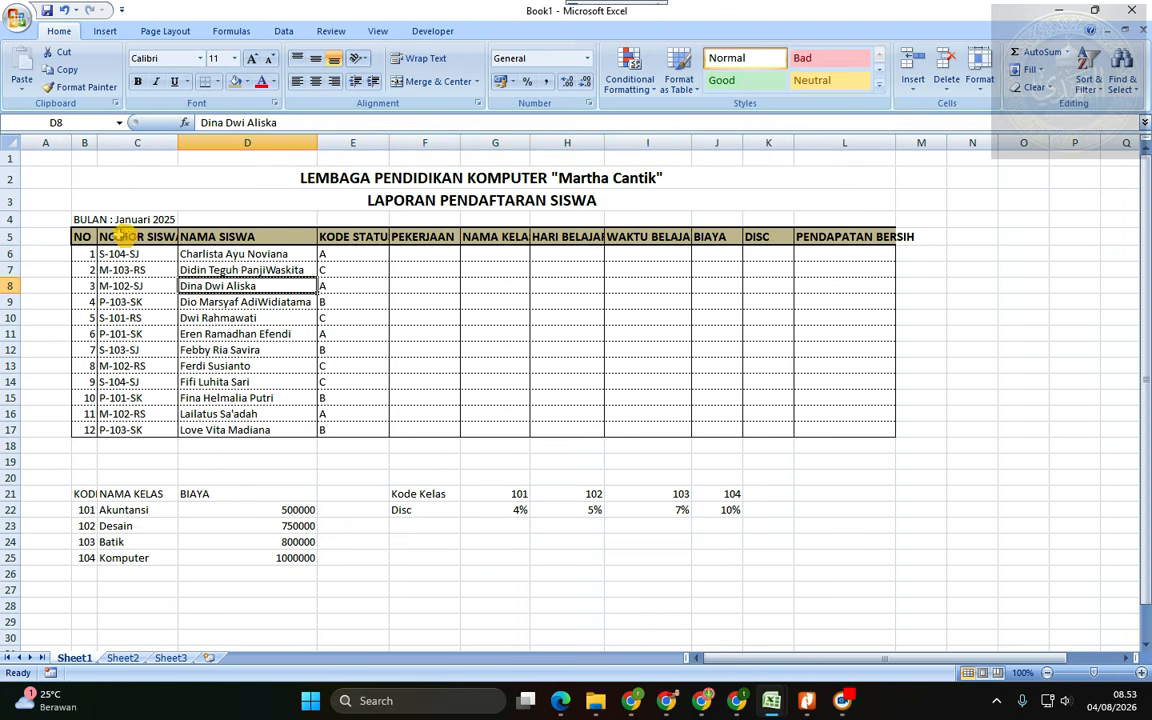
- Wrap the header text in B5:L5 and center it horizontally and vertically
left_click_drag(91, 236, 797, 230)
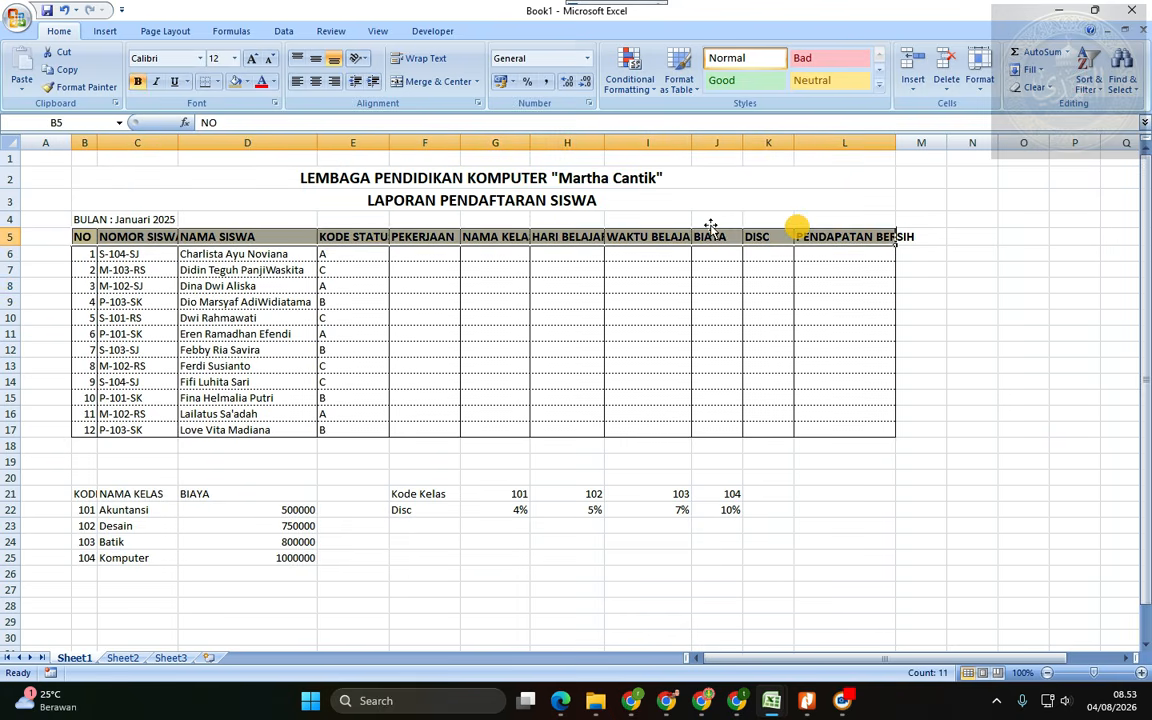
left_click(430, 62)
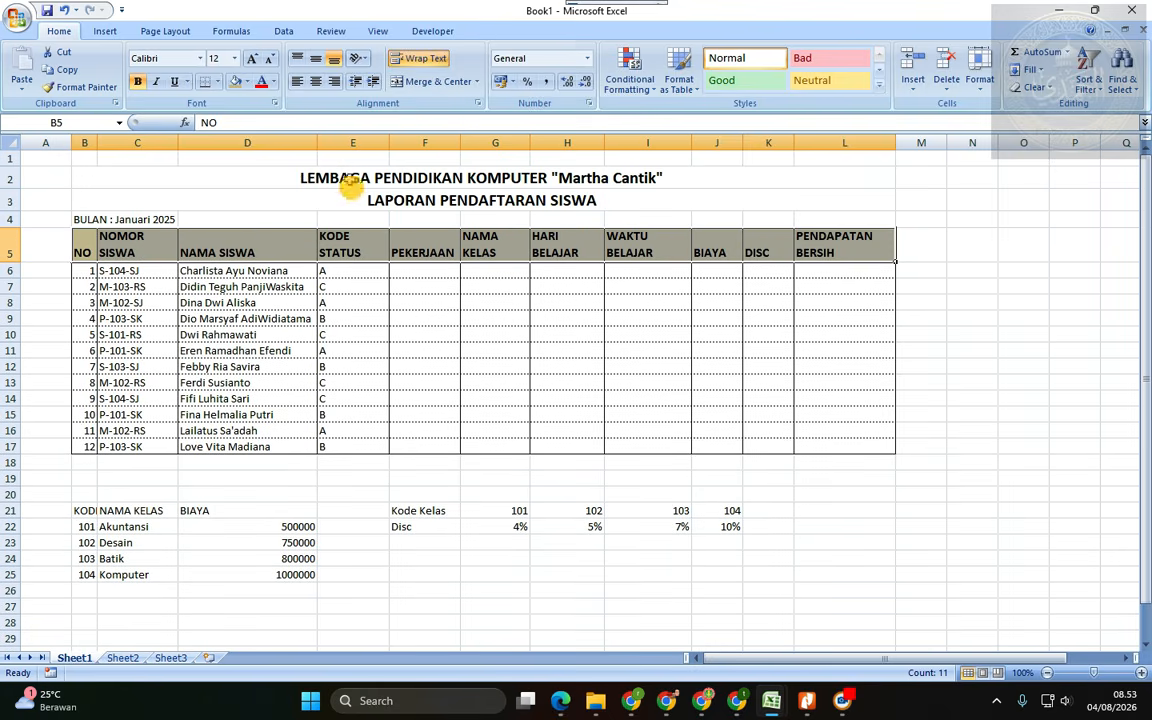
left_click(316, 82)
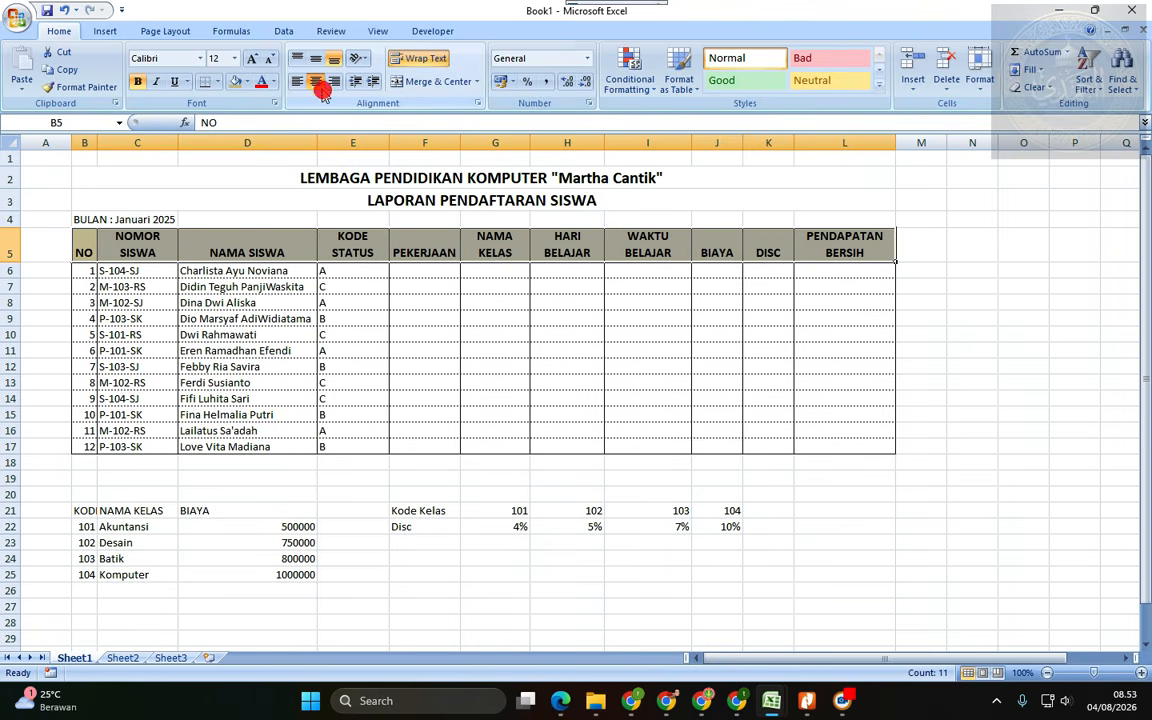
left_click(315, 60)
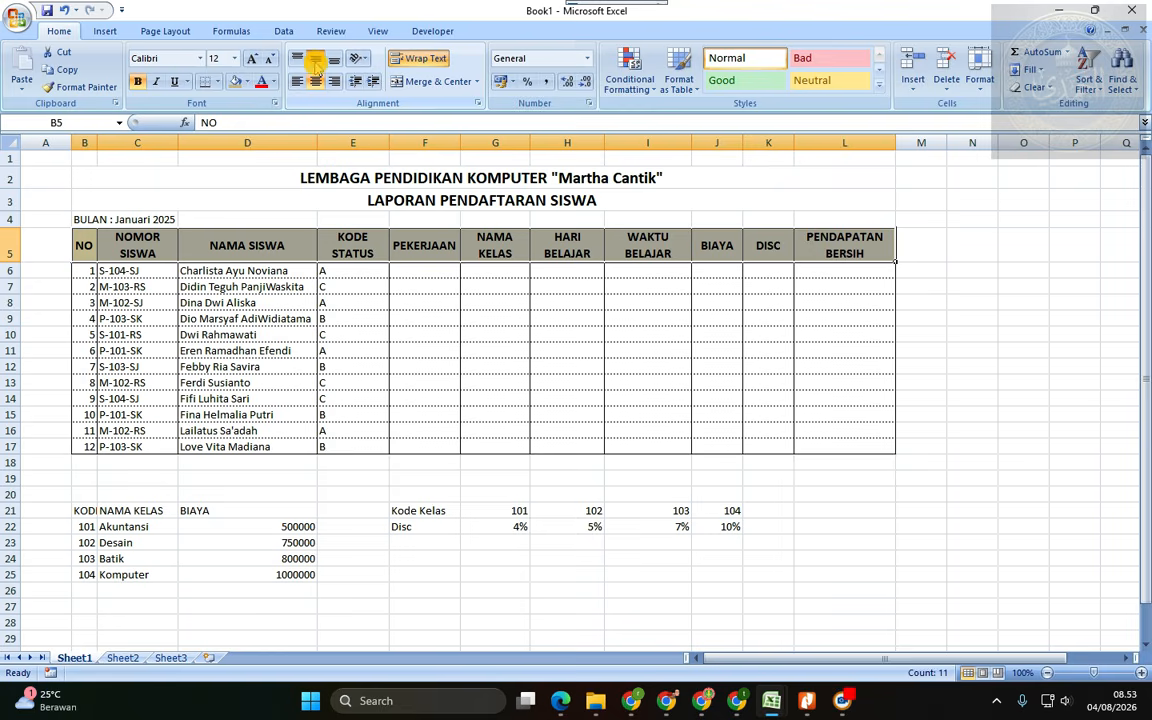
left_click(463, 337)
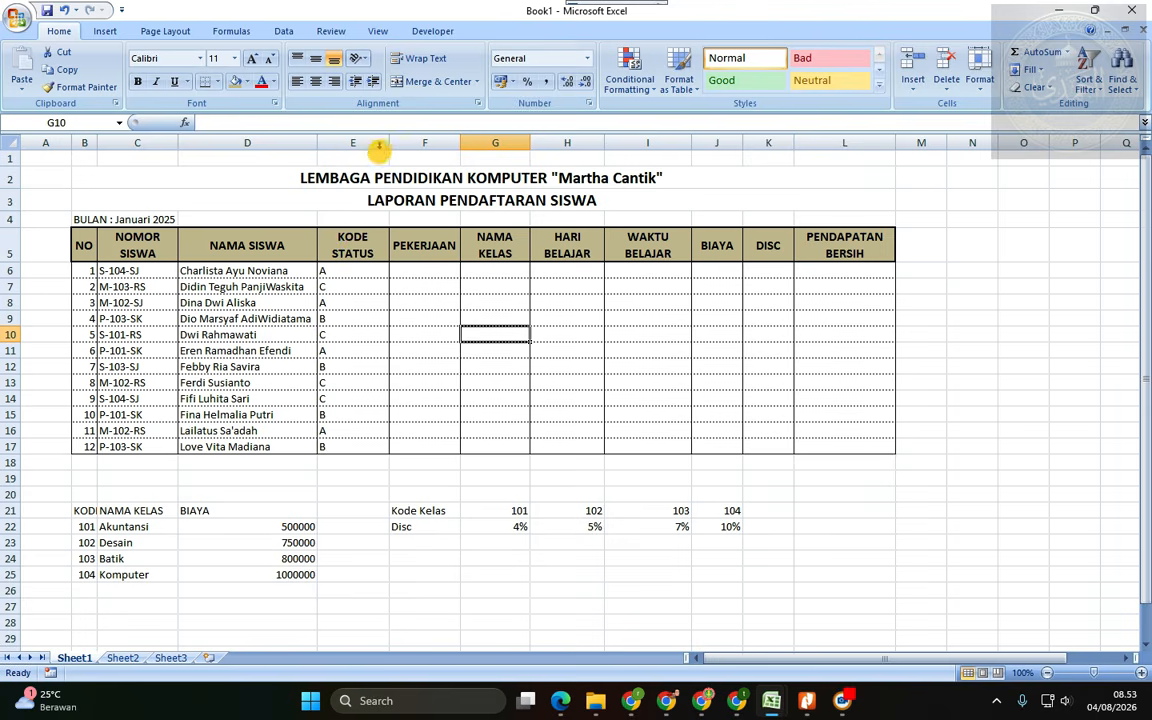
- Narrow column E to fit the wrapped KODE STATUS header and center the status codes in E6:E17
left_click_drag(384, 143, 369, 143)
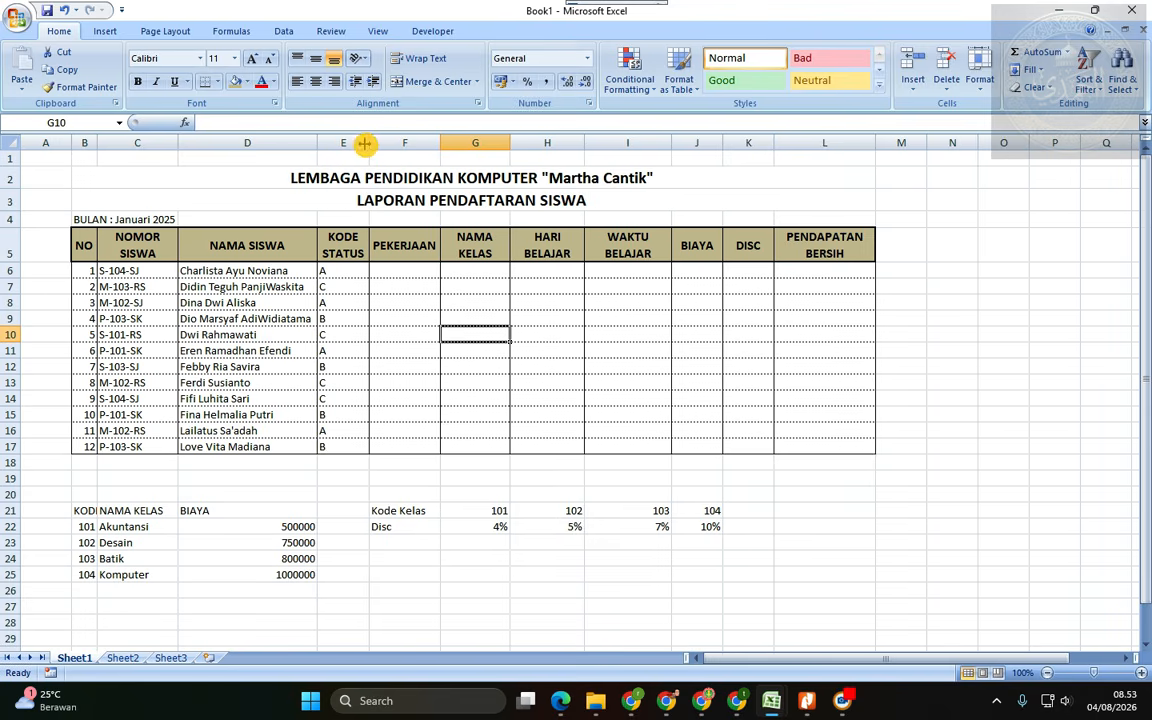
left_click(330, 275)
left_click_drag(330, 275, 342, 444)
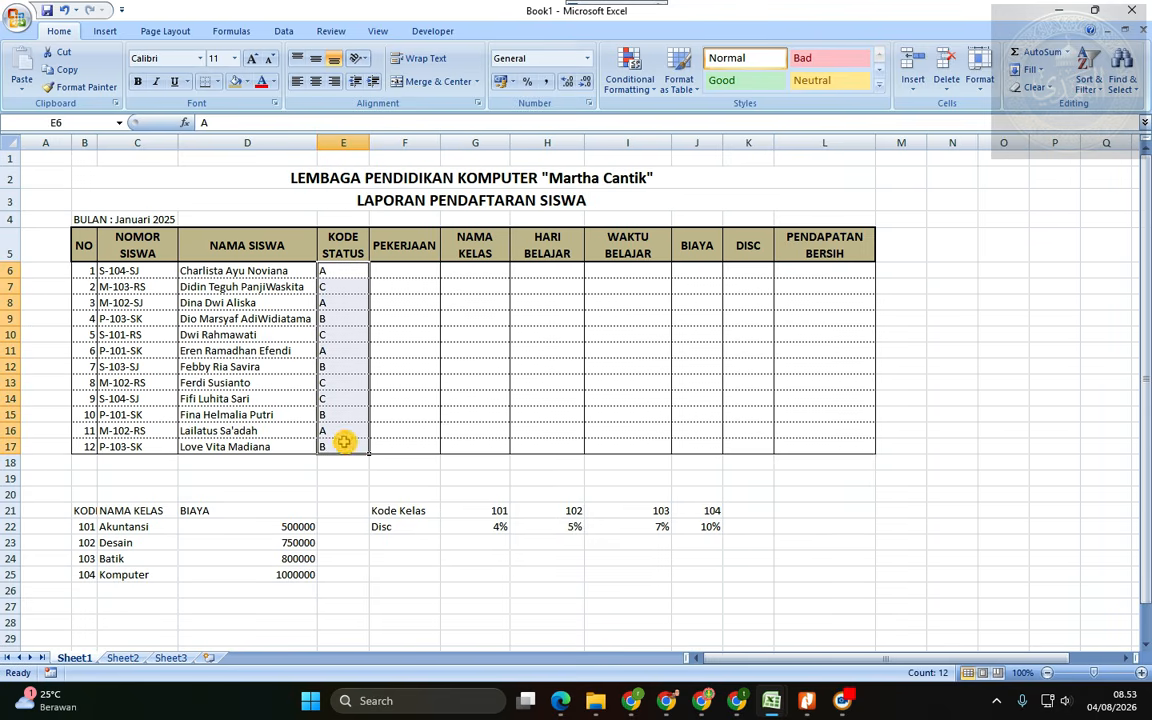
left_click(317, 86)
left_click(465, 338)
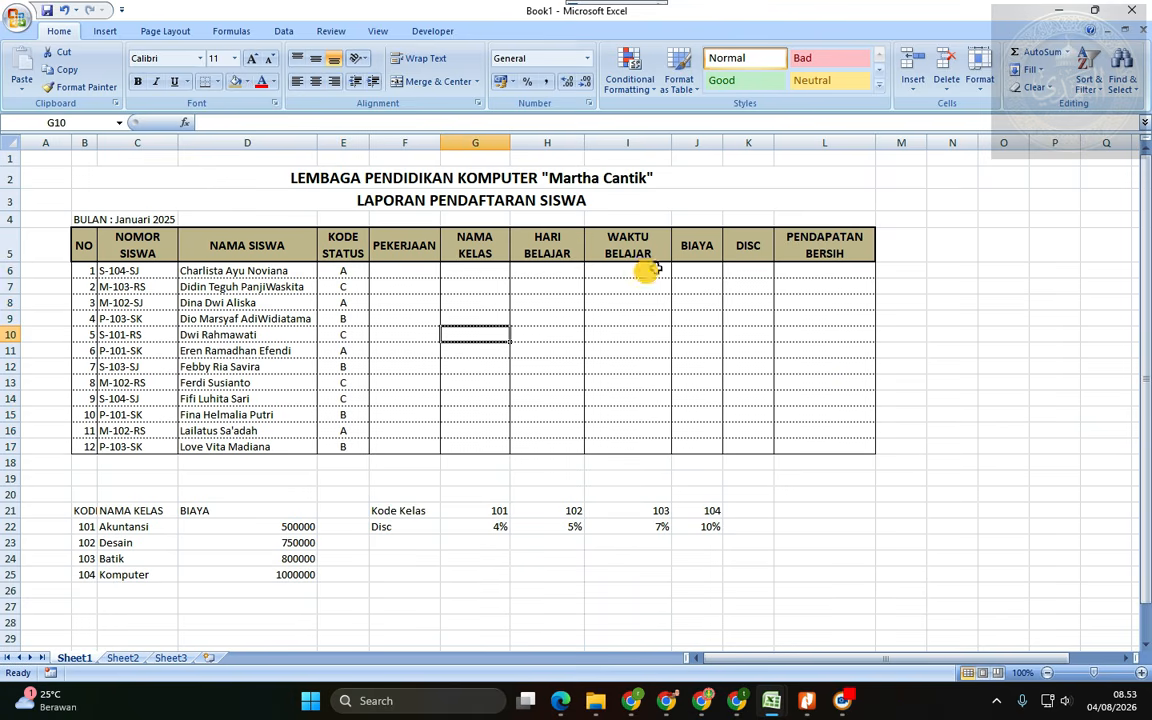
- Apply thin solid outline and inside borders to the class fee table B21:D25
left_click(84, 509)
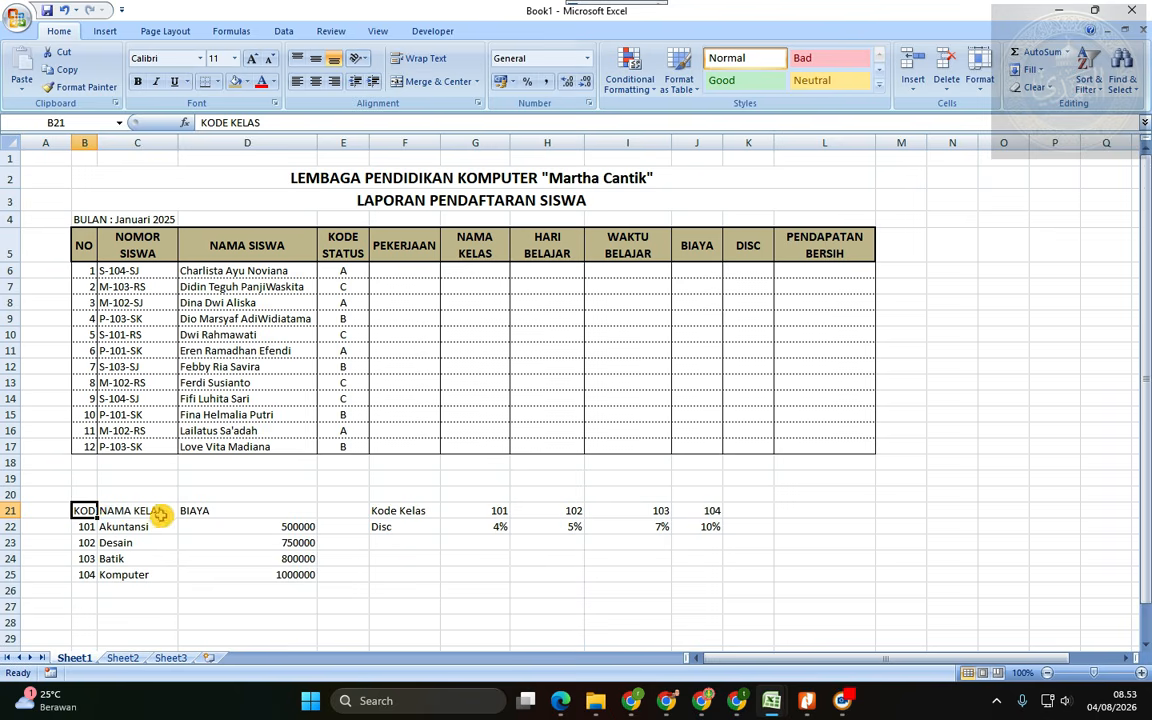
left_click(293, 575, "shift")
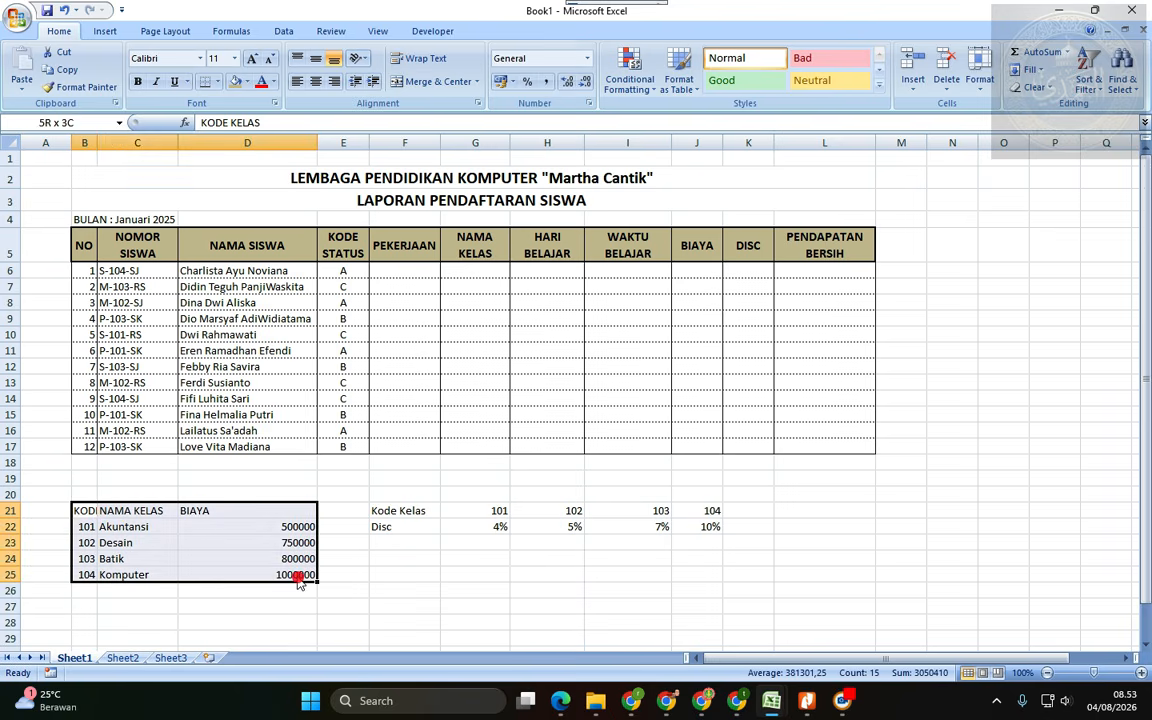
right_click(260, 538)
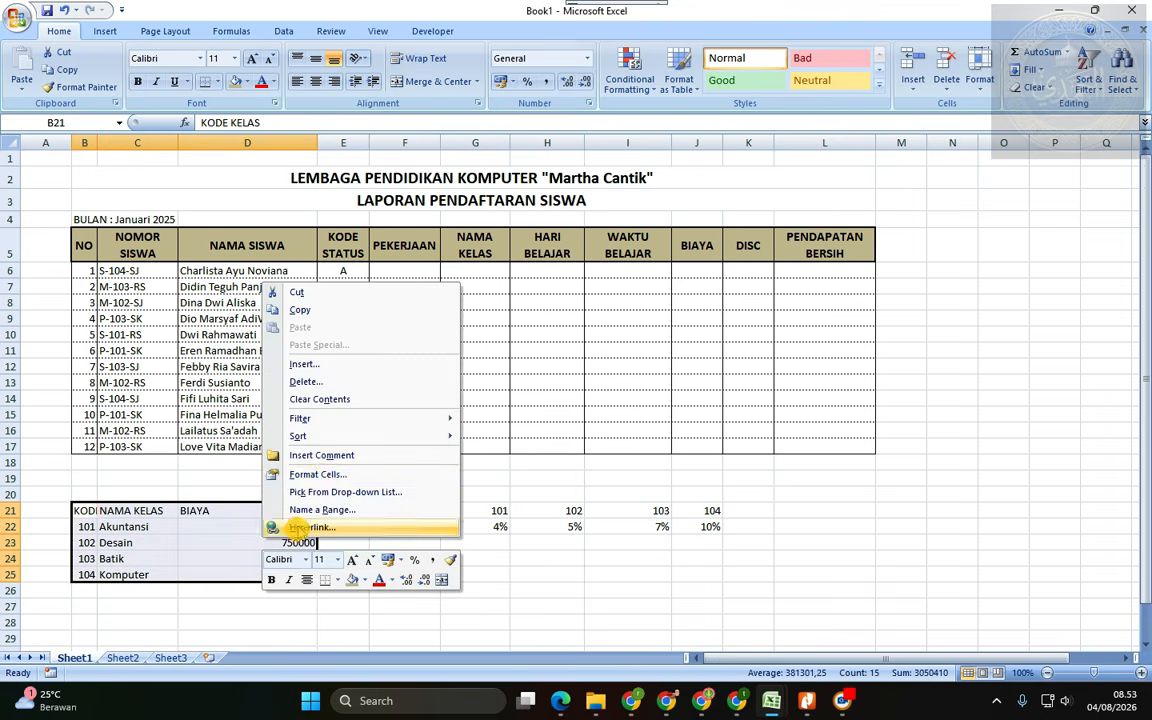
left_click(320, 474)
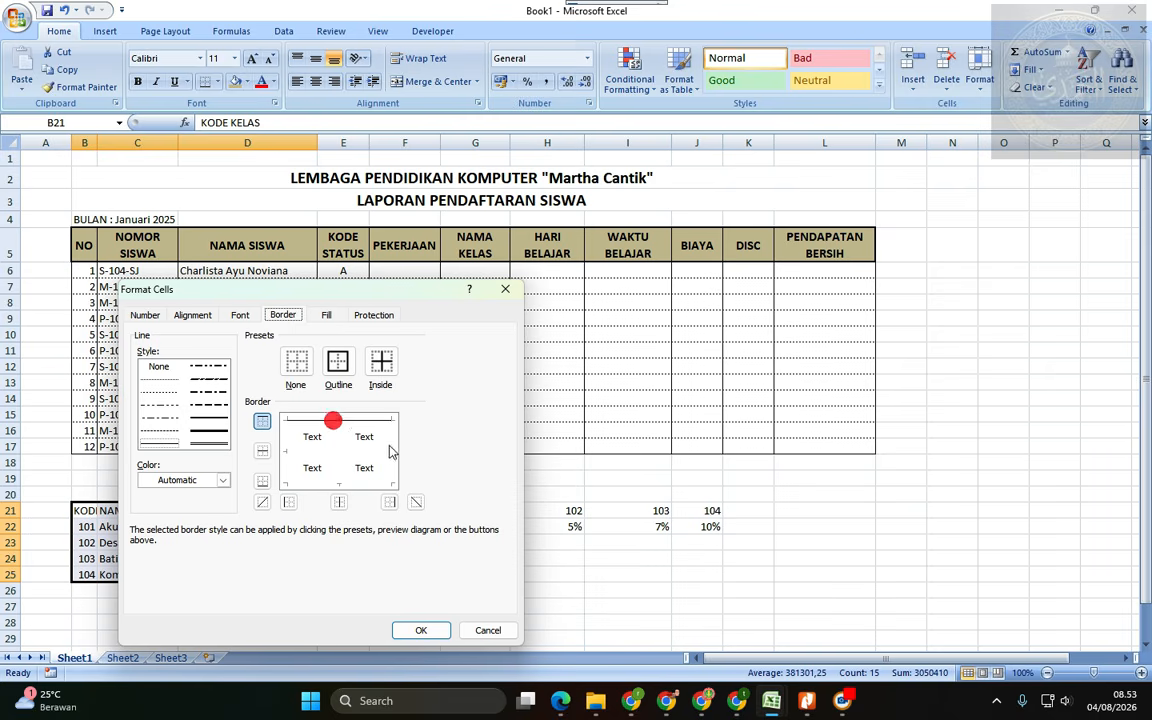
left_click(392, 452)
left_click(311, 451)
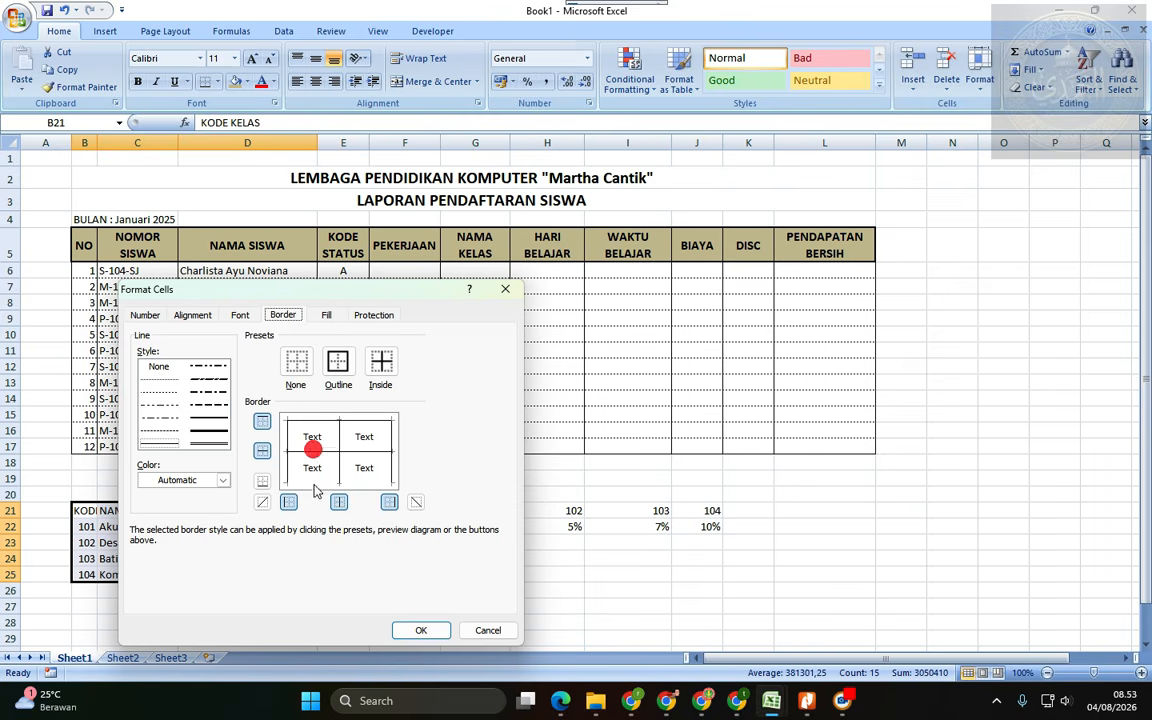
left_click(312, 484)
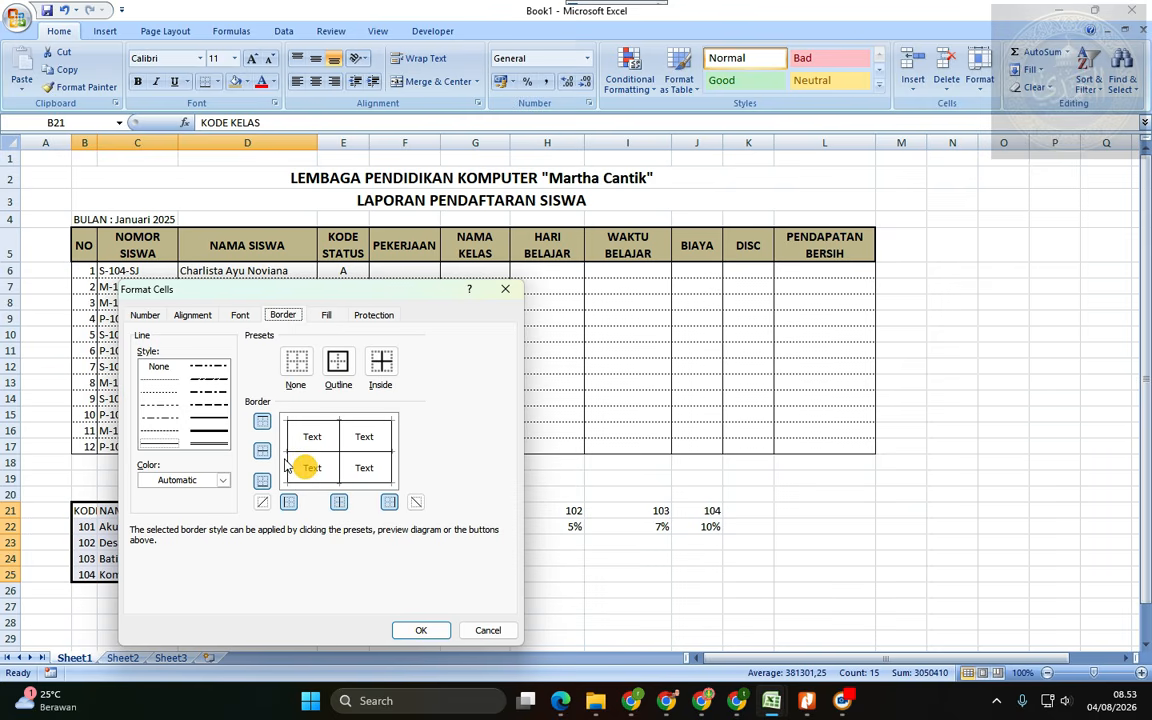
left_click(410, 628)
- Change the inner horizontal borders of B22:D25 to a dotted line style
left_click(250, 543)
left_click_drag(90, 526, 268, 573)
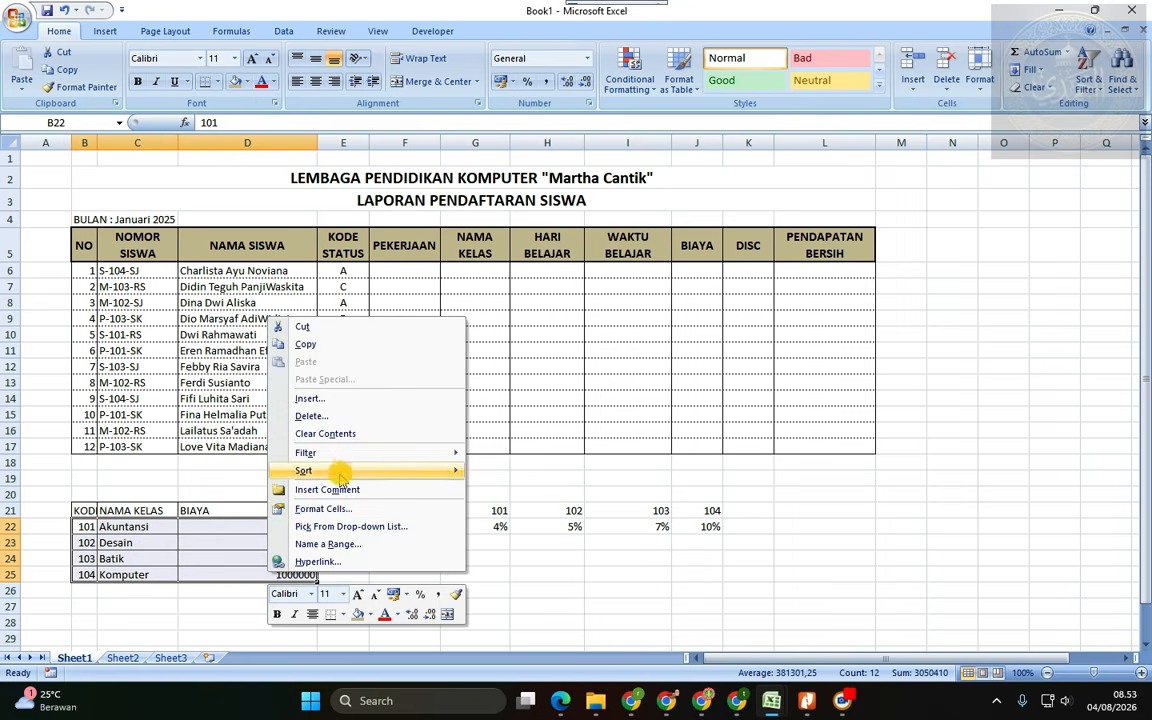
left_click(315, 508)
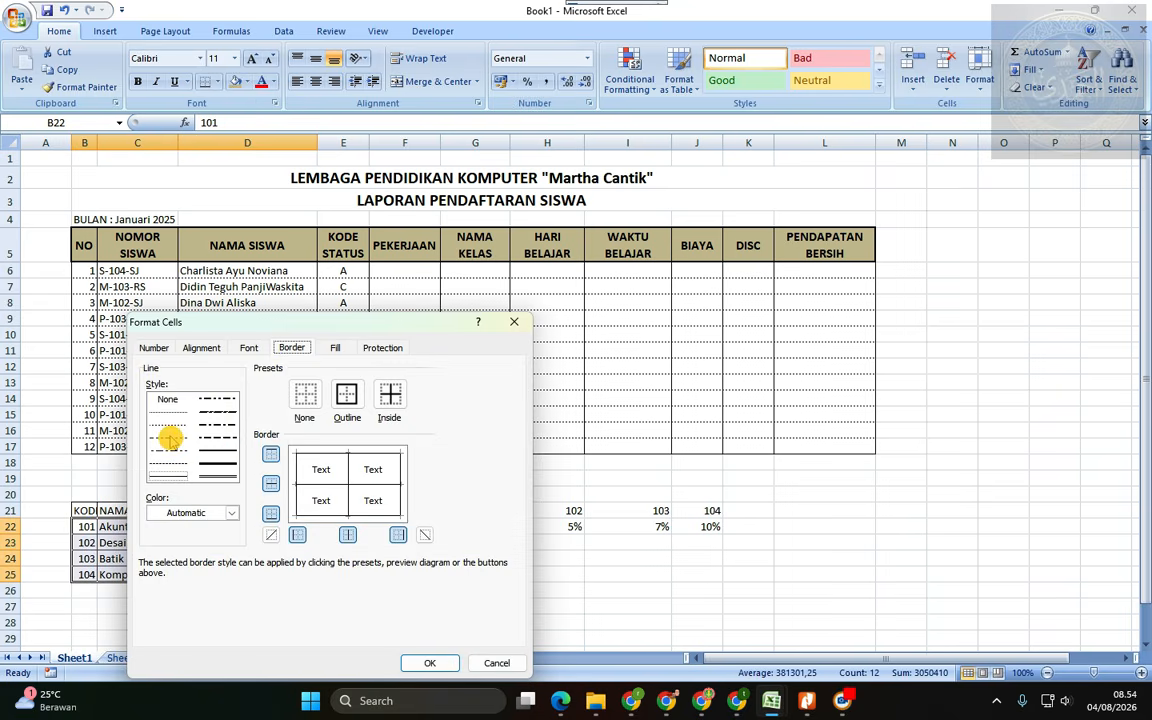
left_click(429, 663)
left_click(305, 606)
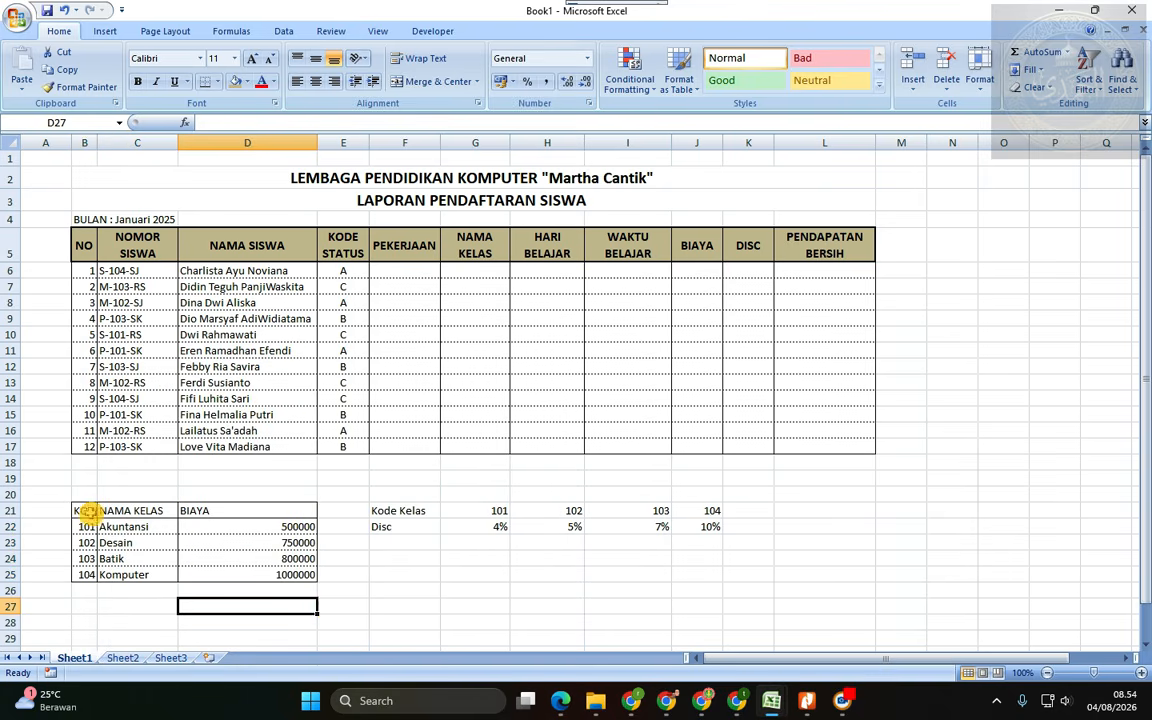
- Make all the text in the class fee table B21:D25 bold
left_click_drag(85, 511, 264, 567)
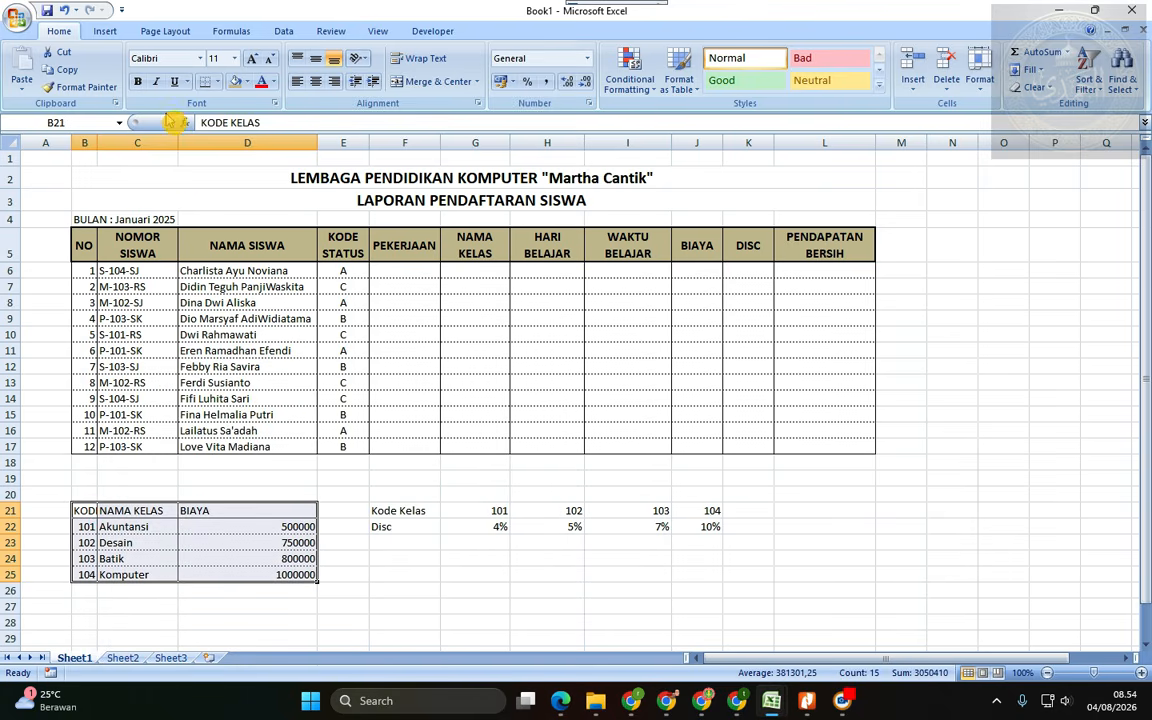
left_click(138, 81)
left_click(152, 527)
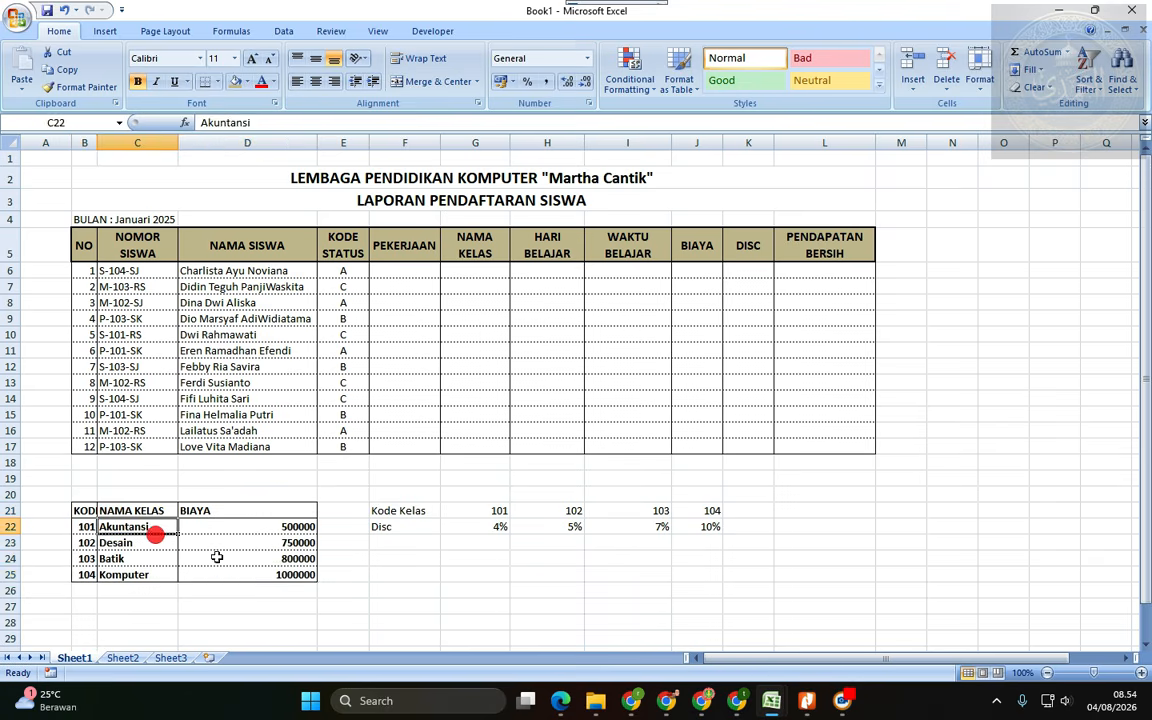
left_click(247, 572)
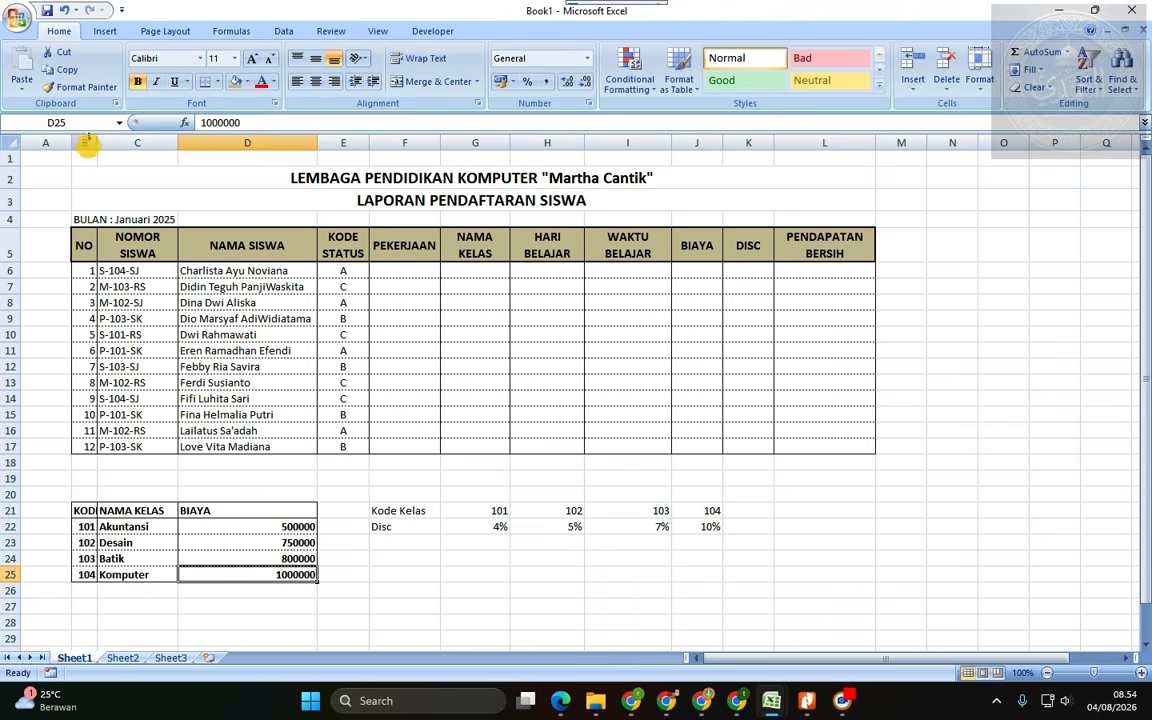
- Widen column B slightly, then wrap the headers in B21:D21 and center them horizontally and vertically
left_click_drag(97, 146, 112, 143)
left_click_drag(98, 510, 240, 510)
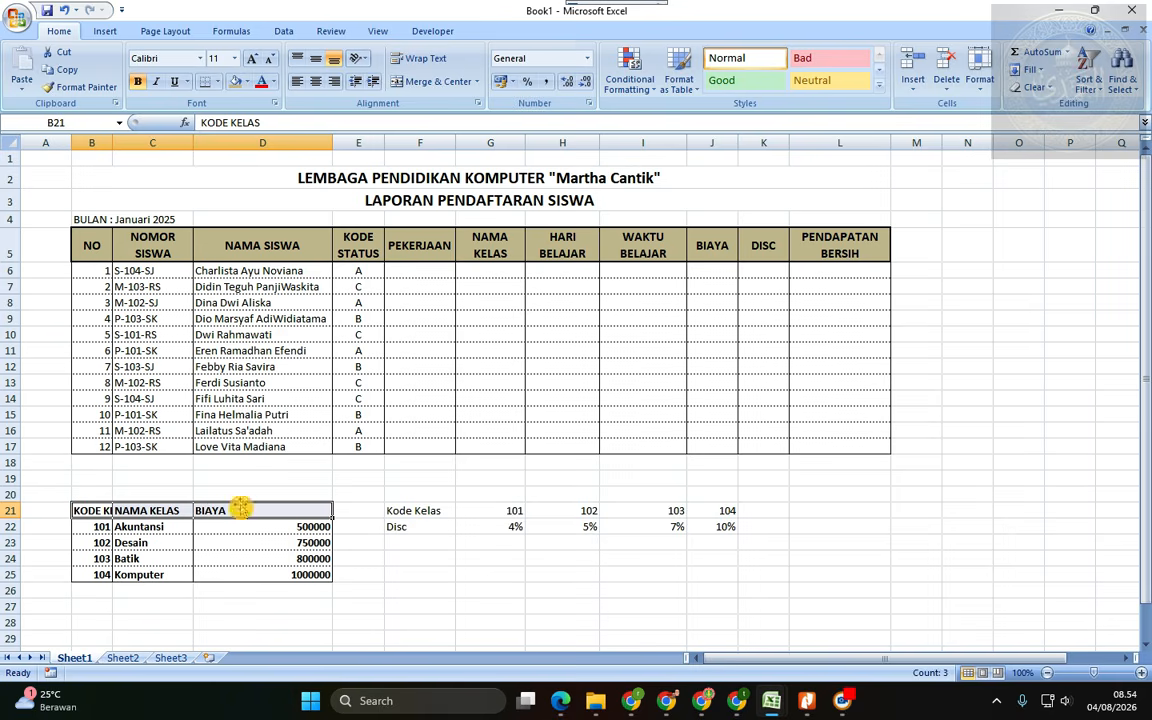
left_click(414, 57)
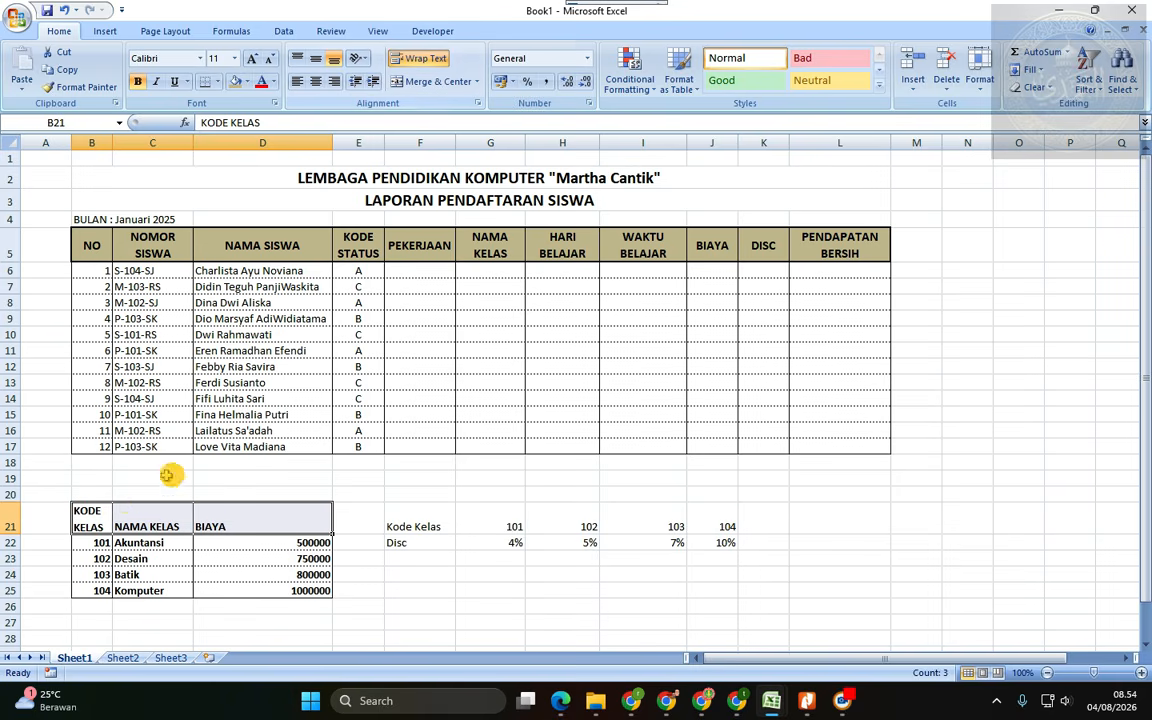
left_click(313, 59)
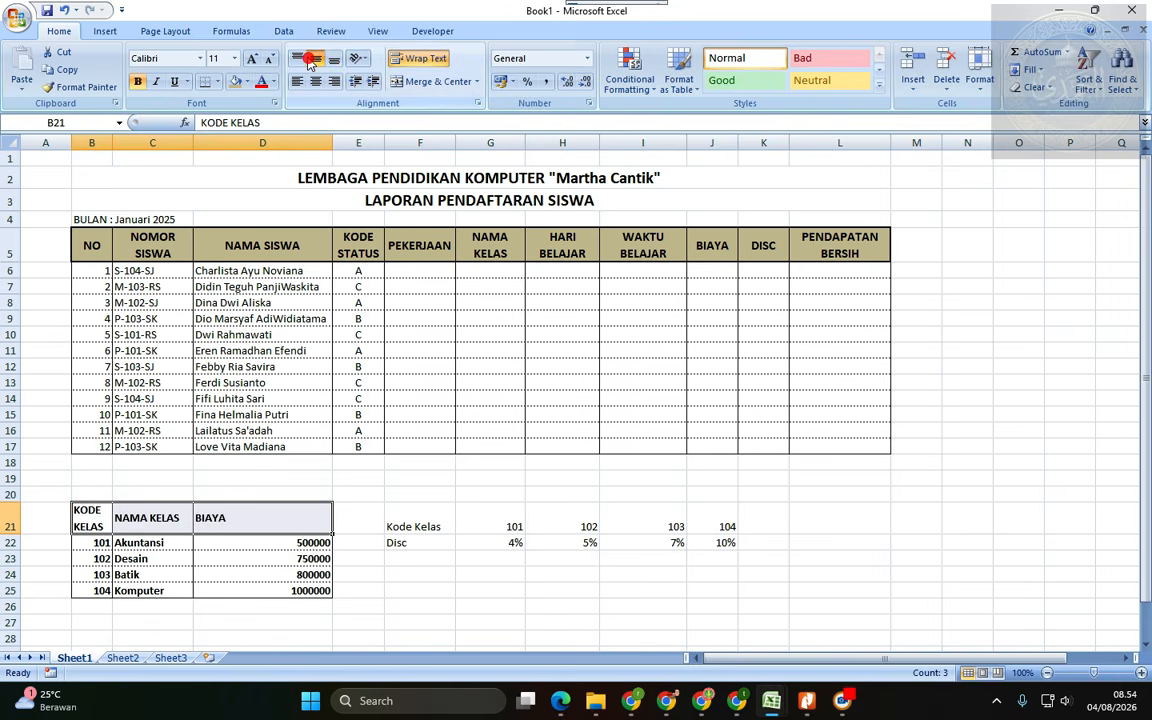
left_click(315, 81)
left_click(231, 507)
left_click(166, 559)
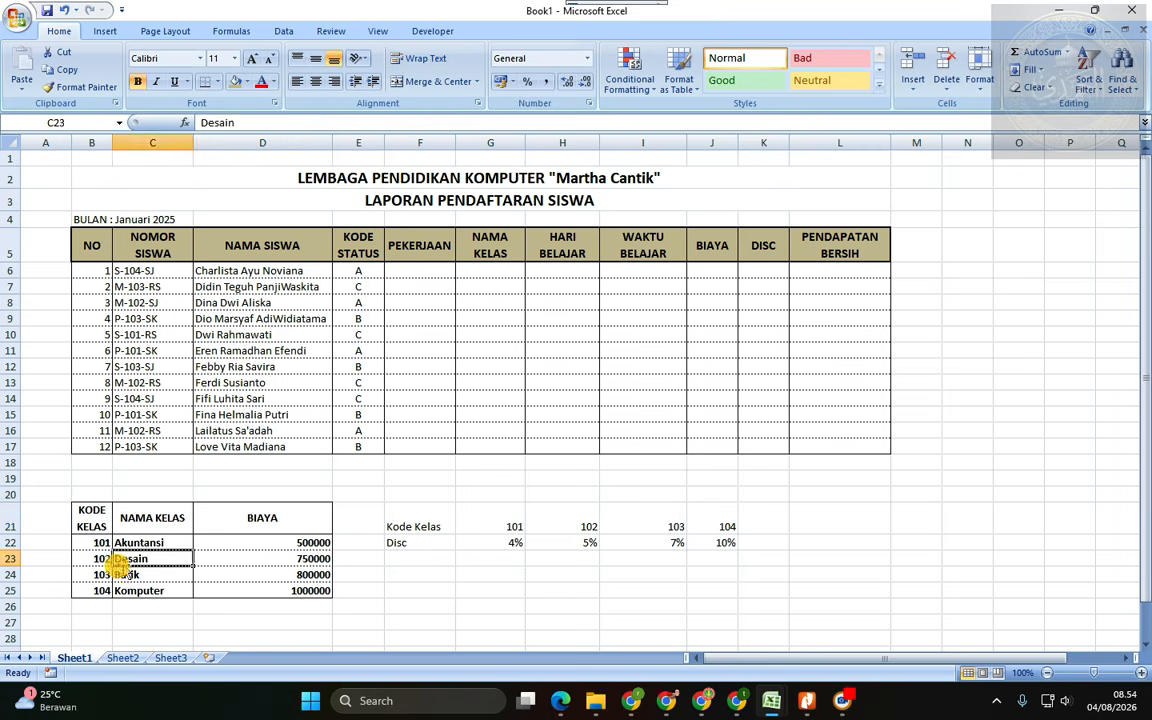
- Apply thin solid outline and inside borders to the discount table F21:J22
left_click_drag(426, 533, 676, 540)
right_click(643, 519)
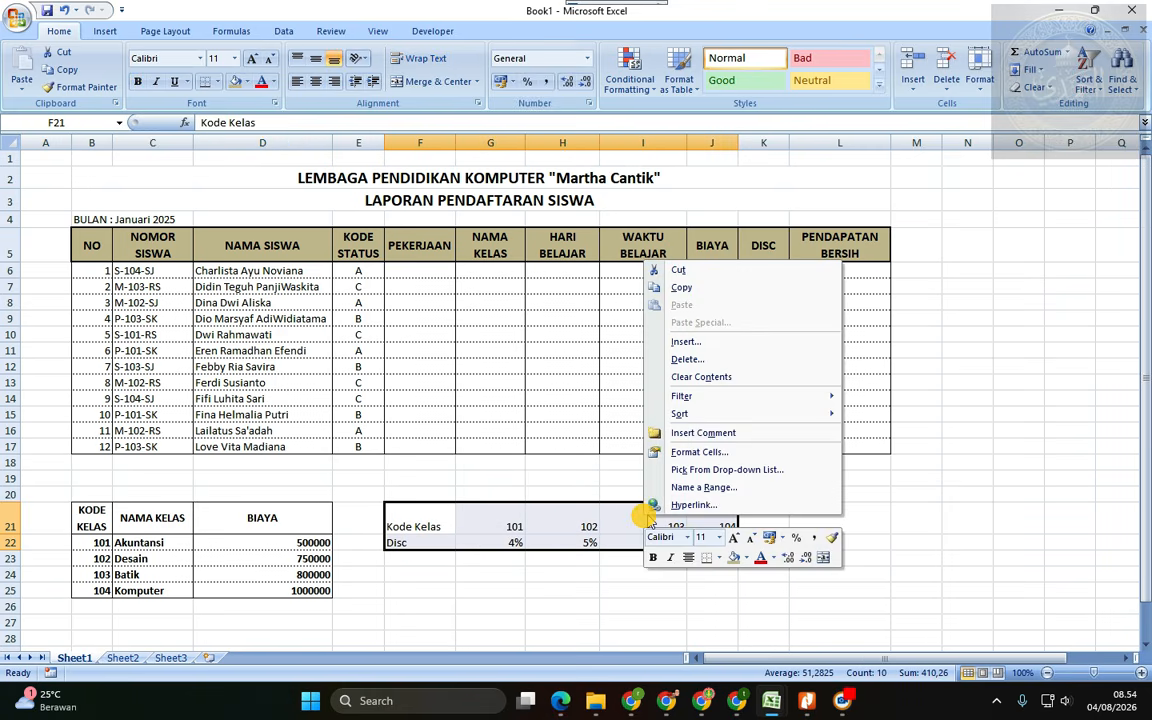
left_click(715, 455)
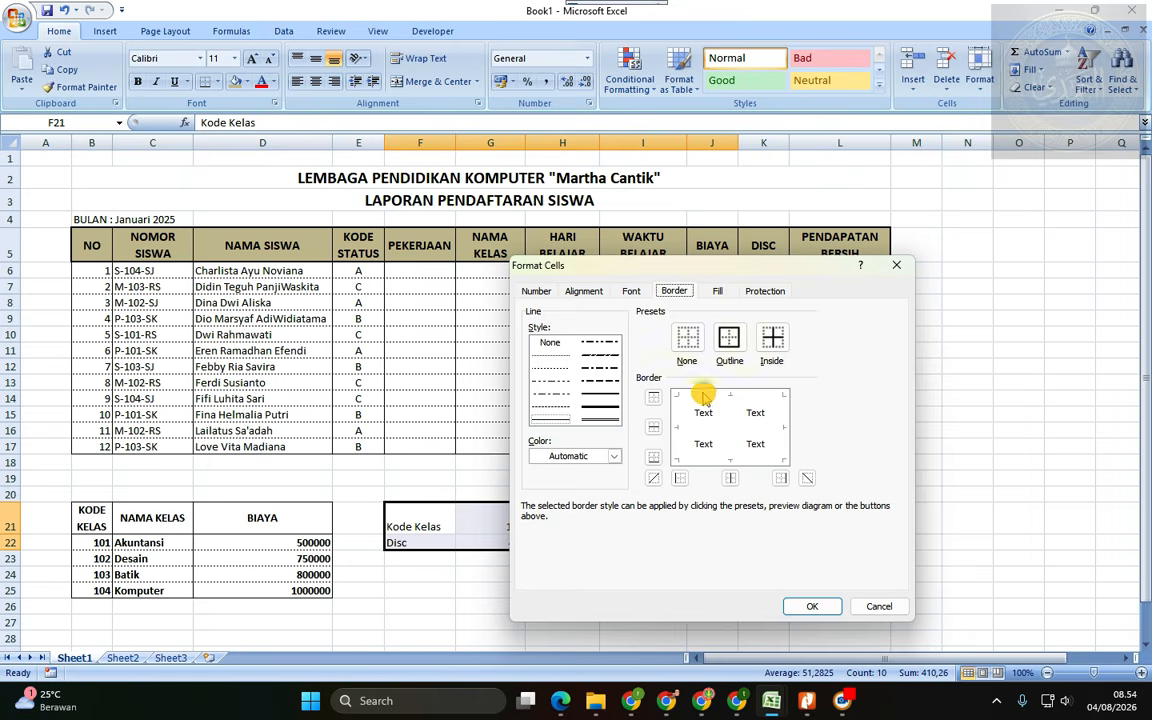
left_click(702, 397)
left_click(731, 428)
left_click(683, 431)
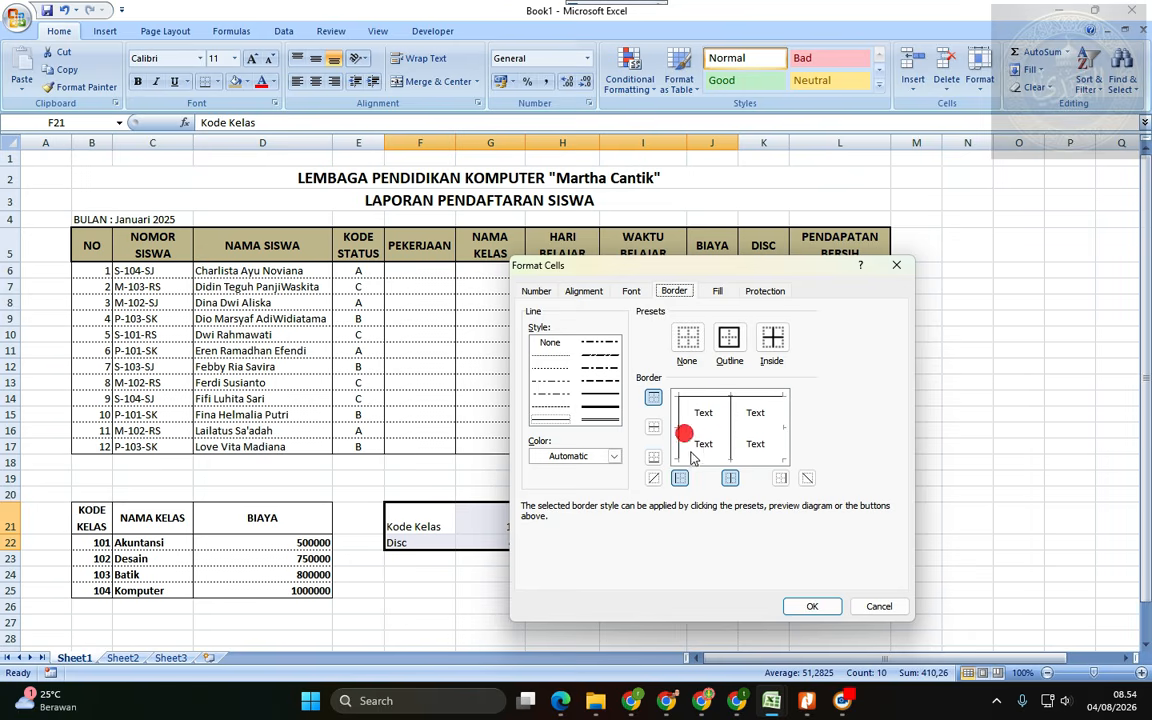
left_click(695, 459)
left_click(736, 430)
left_click(733, 434)
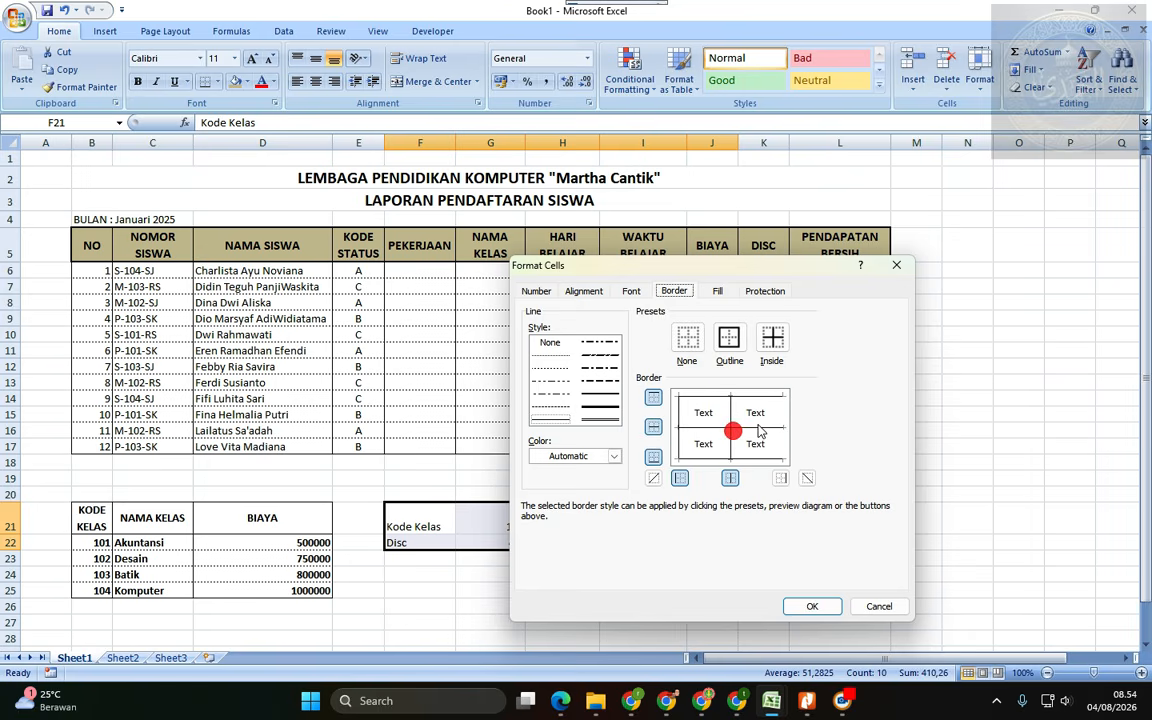
left_click(783, 418)
left_click(804, 608)
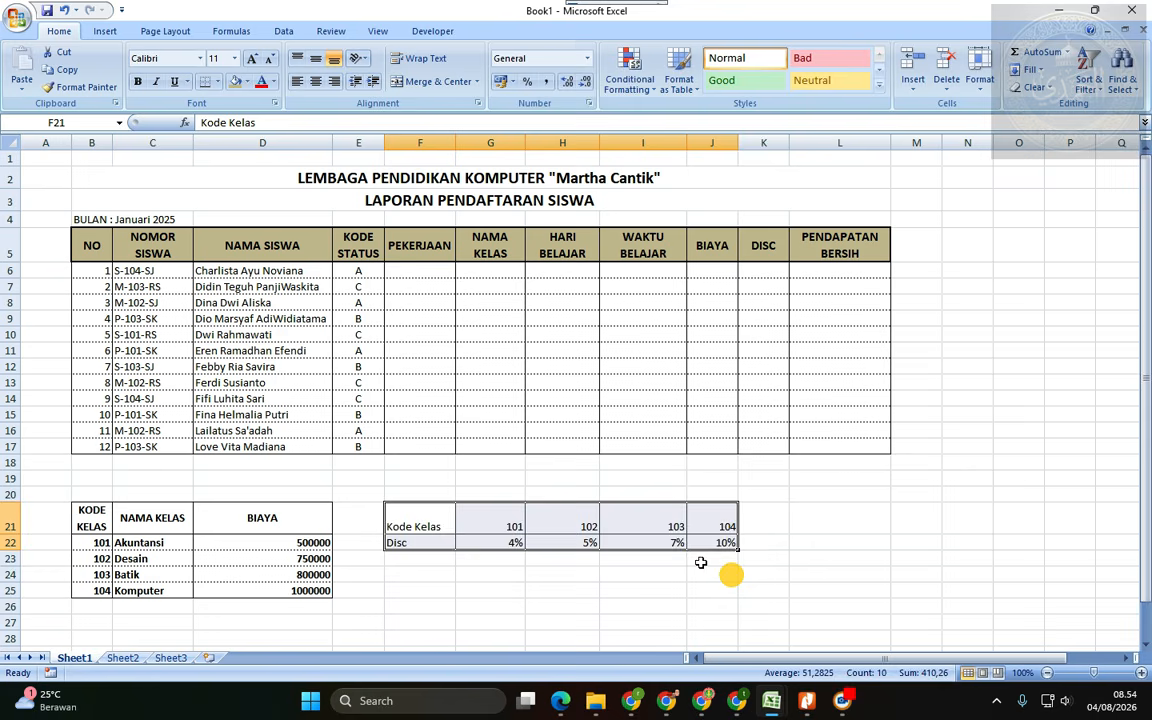
left_click(534, 570)
- Center the contents of the discount table F21:J22 horizontally and vertically
left_click(437, 540)
left_click(432, 526)
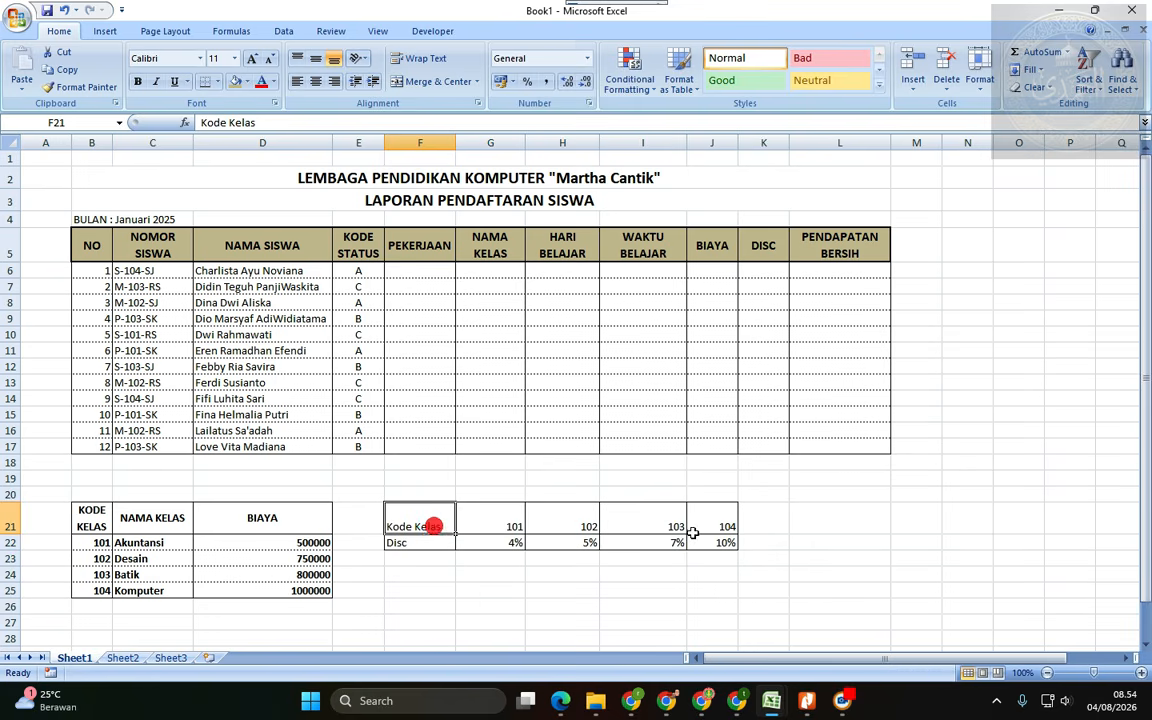
left_click_drag(422, 524, 701, 537)
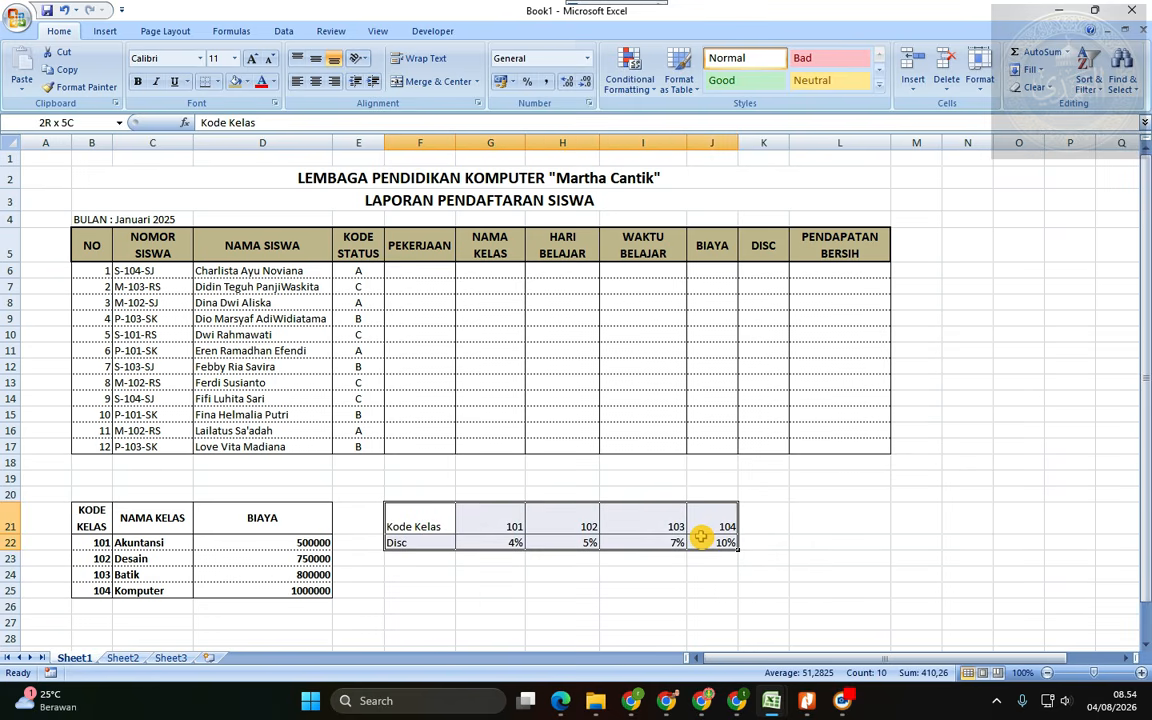
left_click(318, 81)
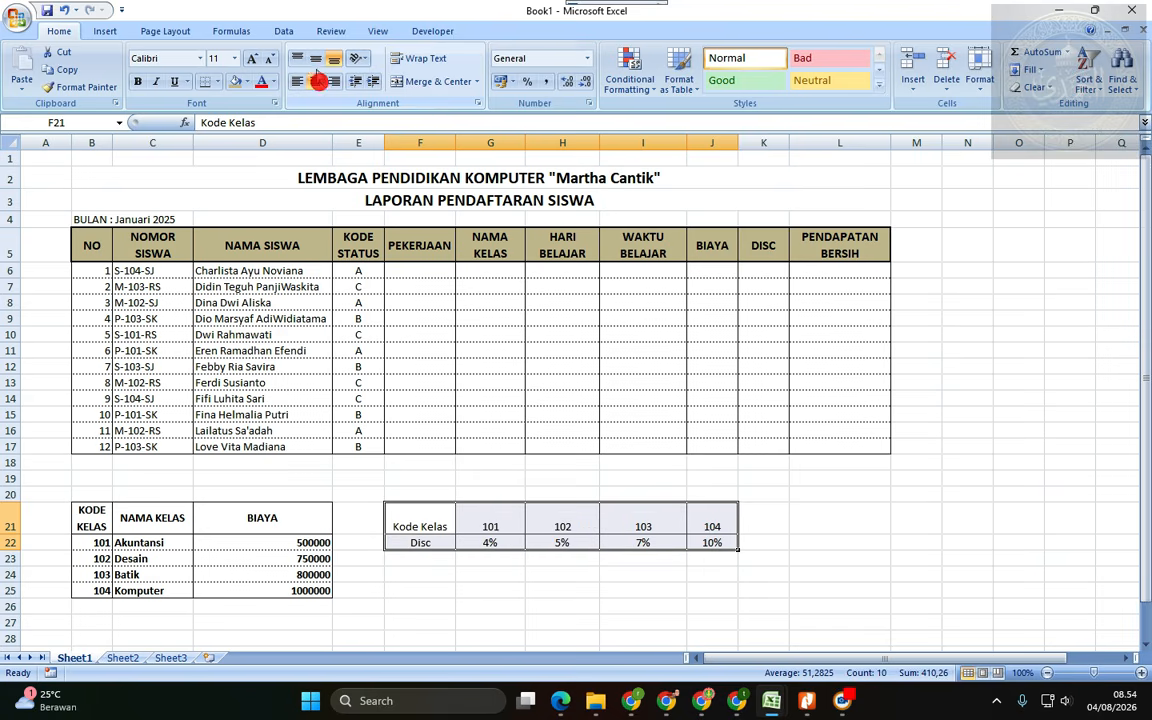
left_click(316, 64)
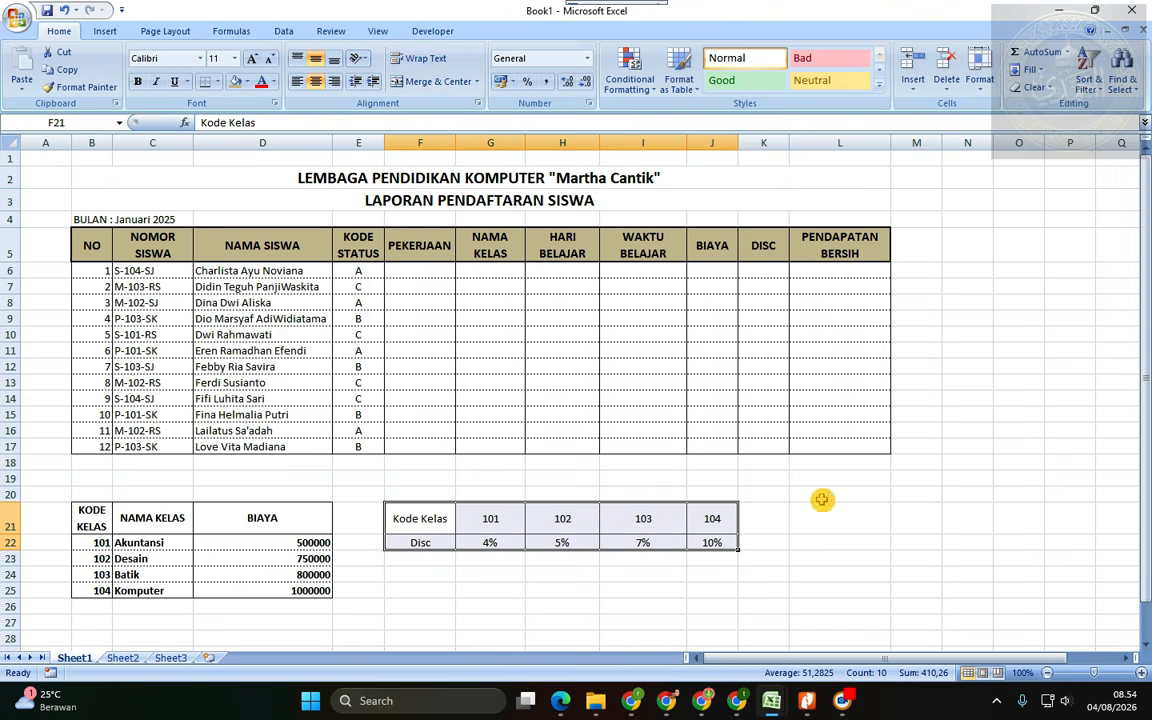
- Make the Kode Kelas row F21:J21 of the discount table bold
left_click(430, 524)
left_click_drag(433, 527, 704, 517)
left_click(140, 82)
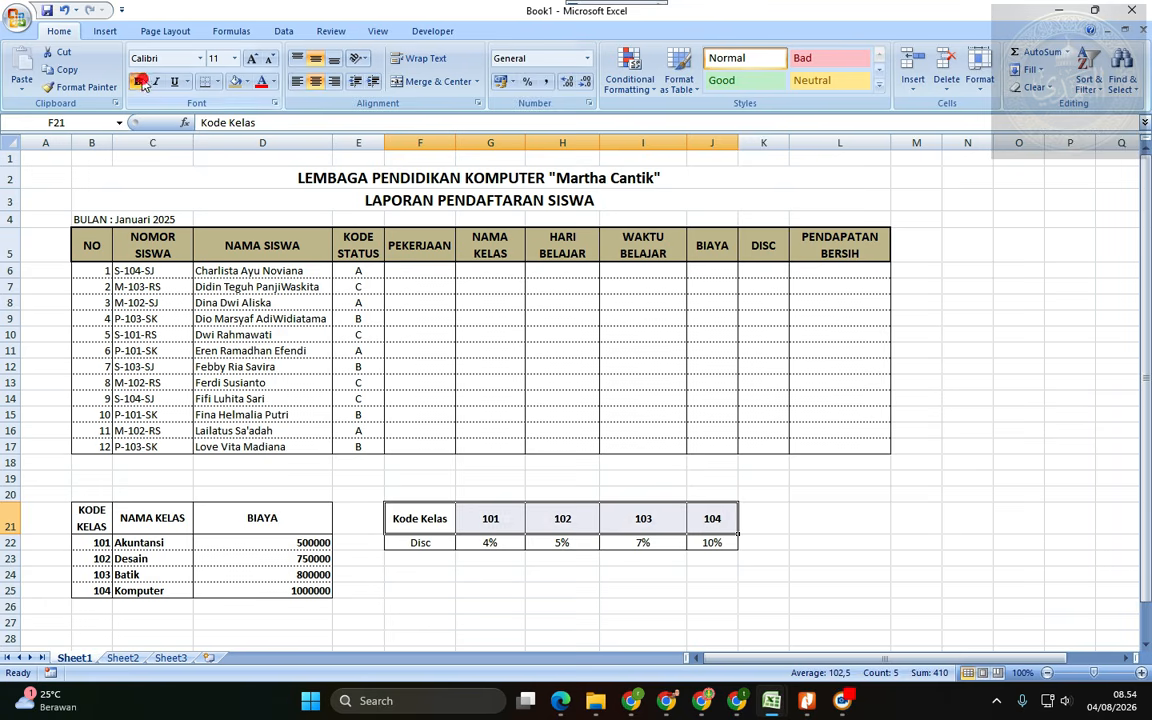
left_click(432, 590)
- Format the BIAYA amounts in D22:D25 with the comma style and no decimal places
left_click_drag(303, 543, 303, 590)
left_click(545, 83)
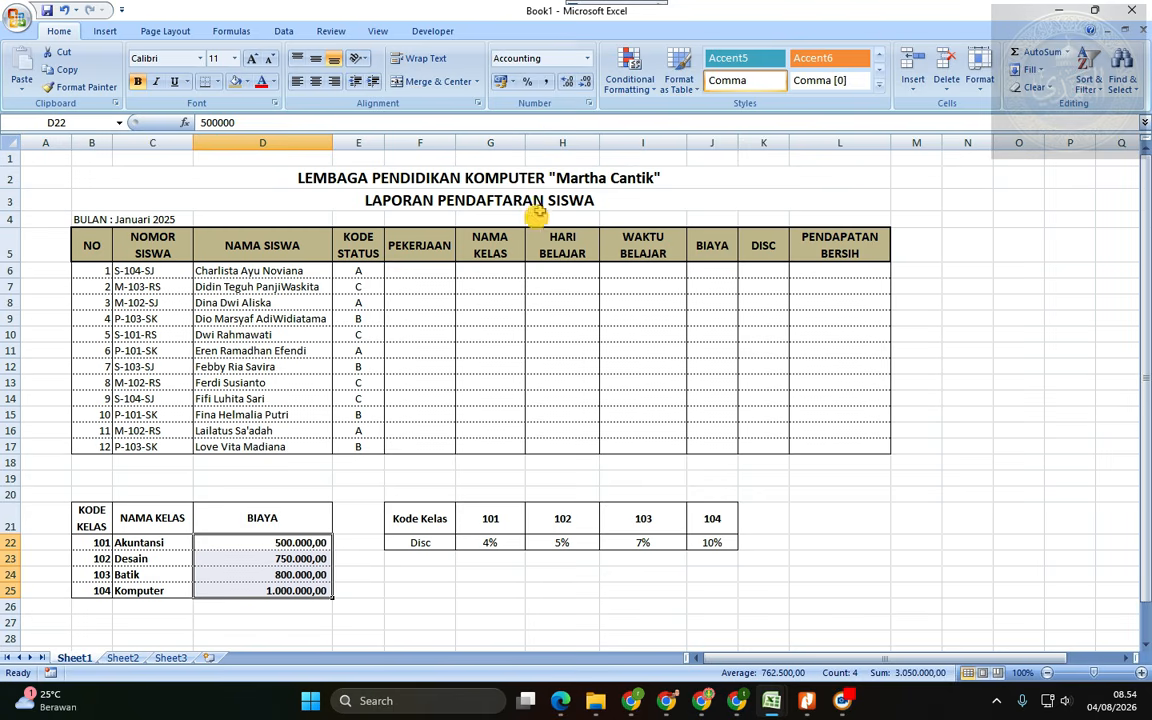
left_click(586, 82)
left_click(586, 82)
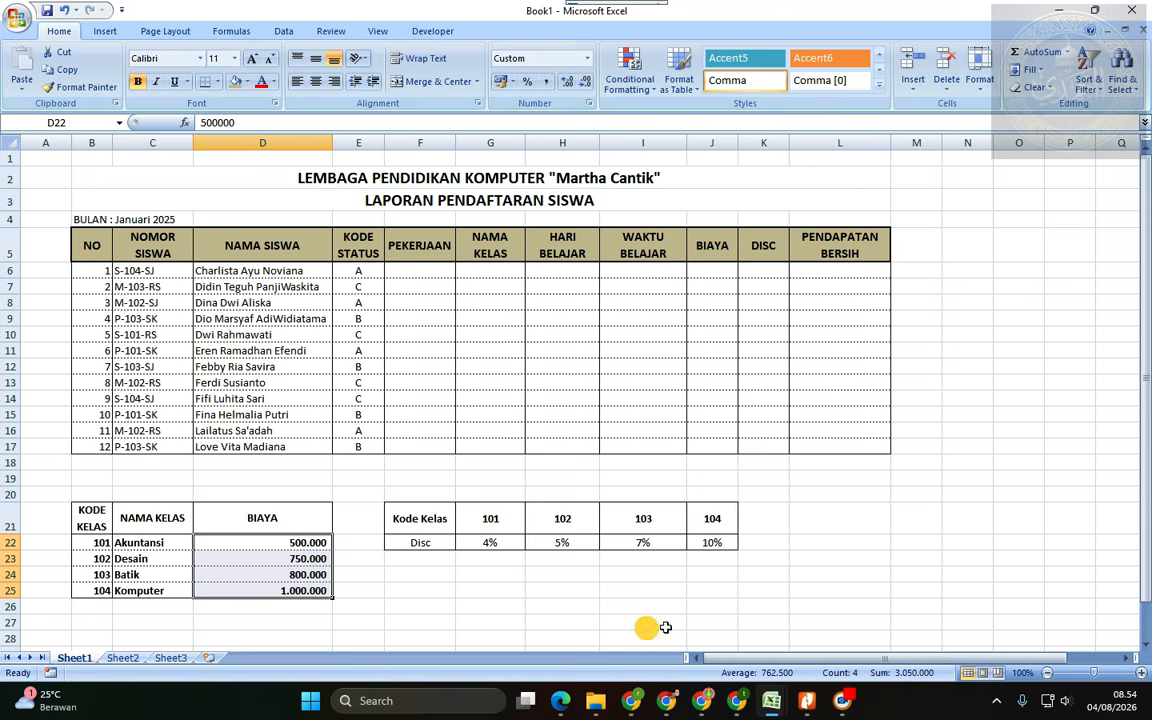
- Check the lookup table layout and shading in the assignment PDF in Nitro Pro, then return to the Excel workbook
left_click(153, 545)
left_click(152, 586)
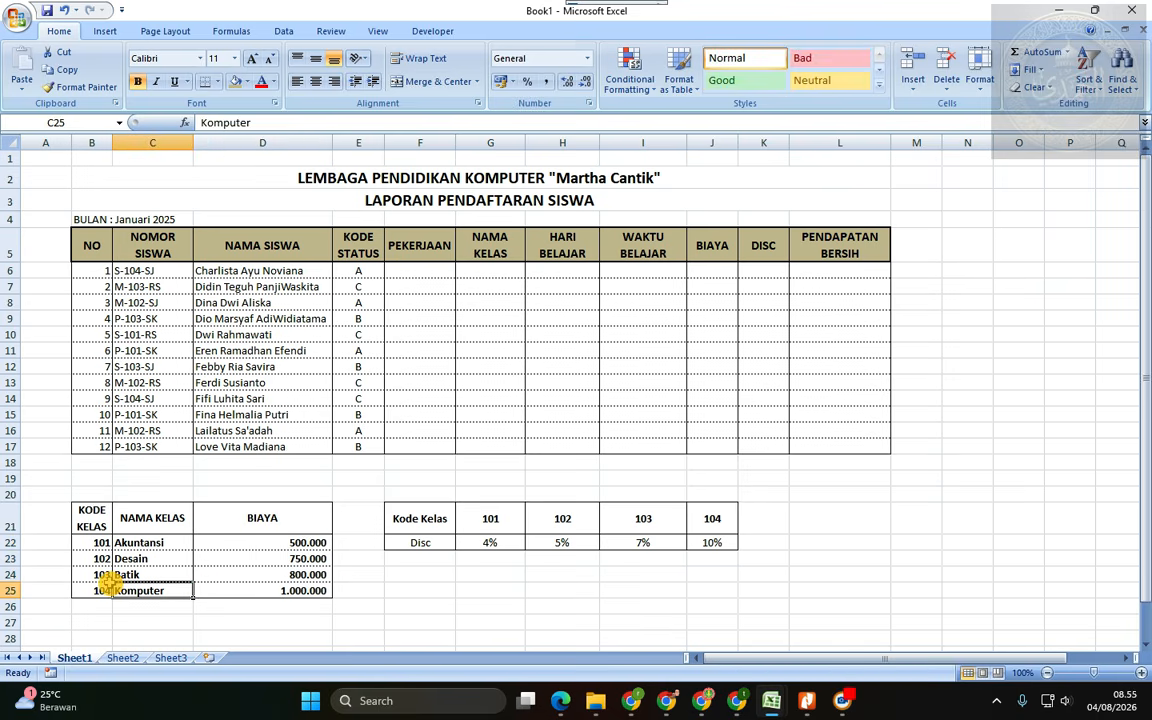
left_click(102, 587)
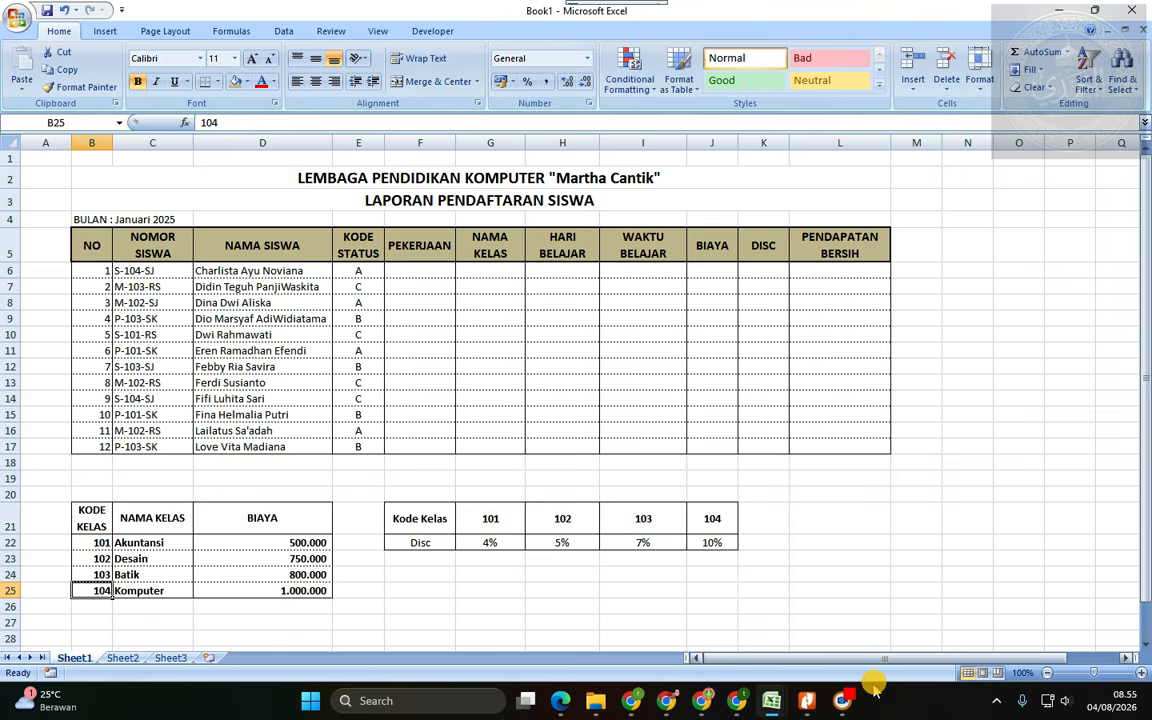
left_click(800, 706)
scroll(606, 450, "down", 3)
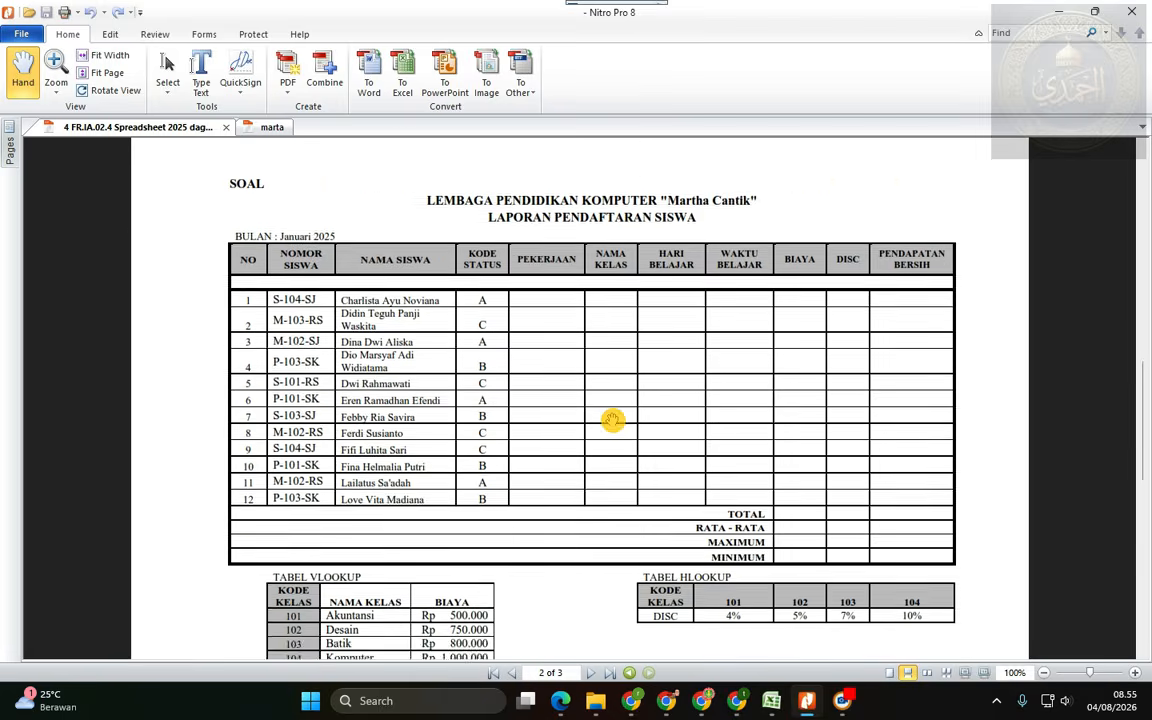
scroll(612, 420, "up", 1)
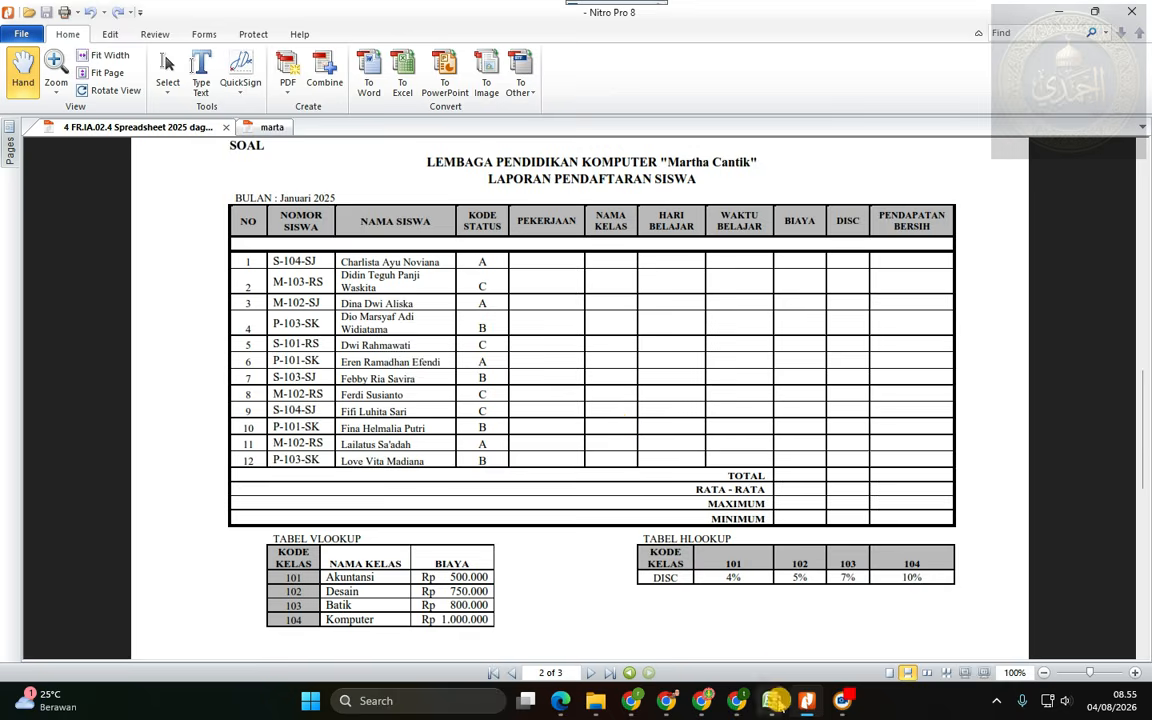
mouse_move(771, 700)
left_click(785, 620)
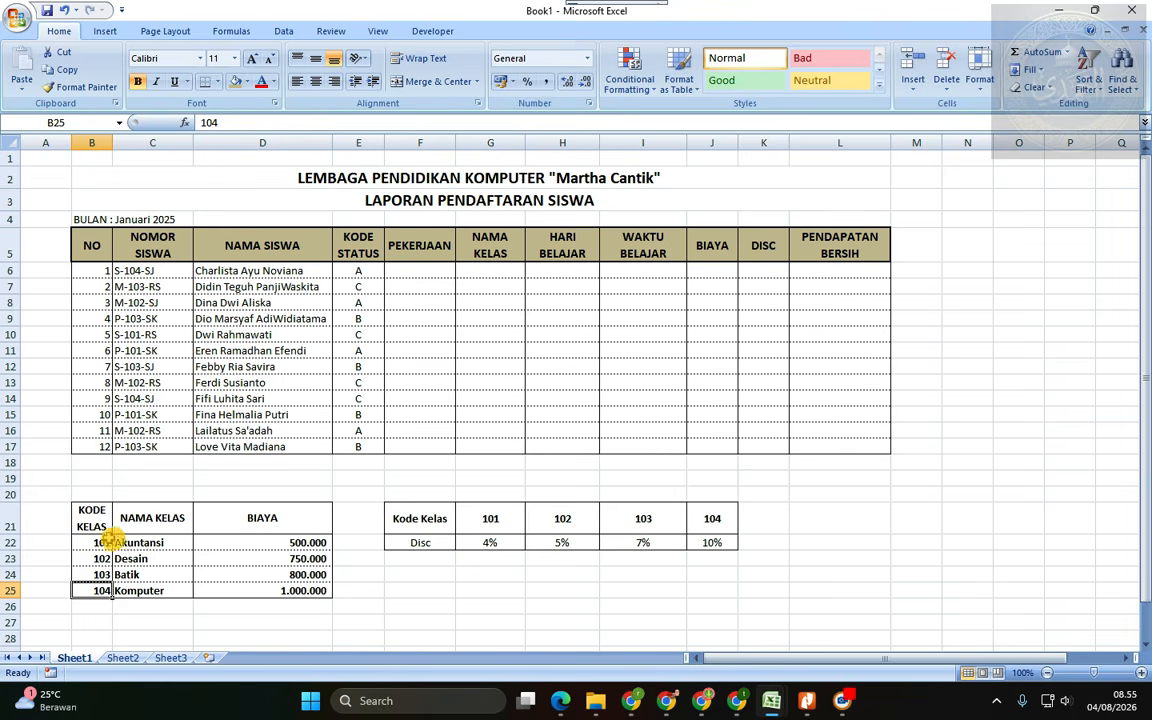
- Fill the KODE KELAS column B21:B25 and the Kode Kelas row F21:J21 with a light blue shade
left_click_drag(98, 523, 100, 590)
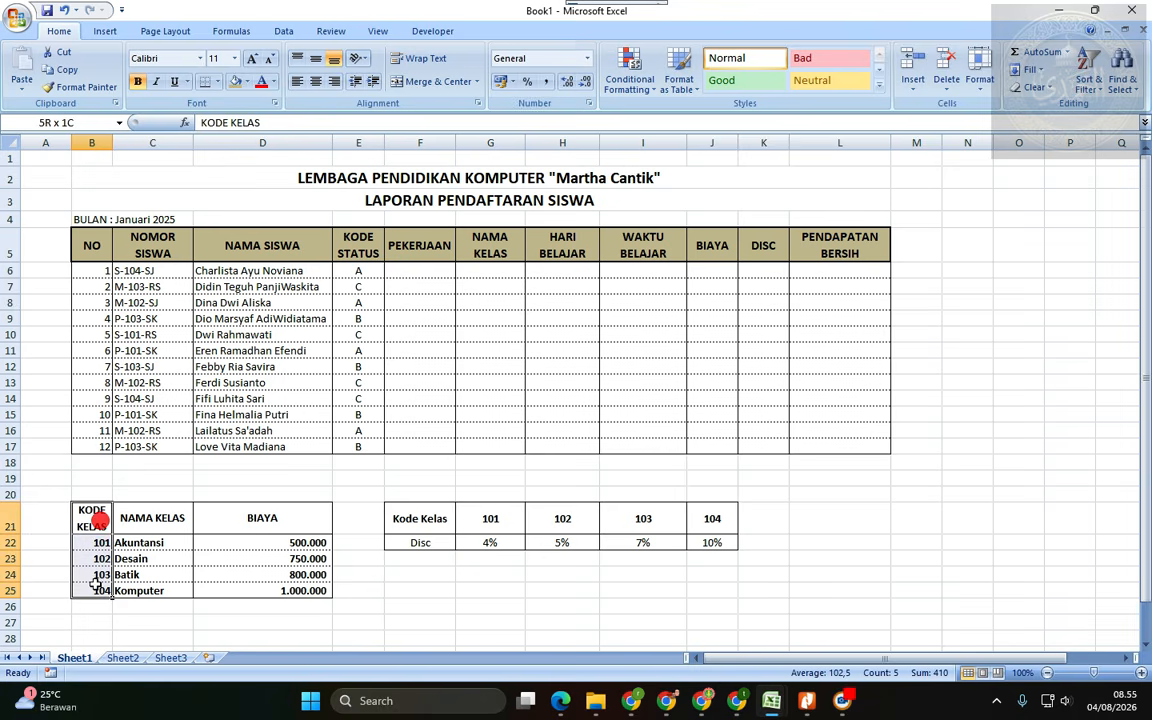
left_click(246, 82)
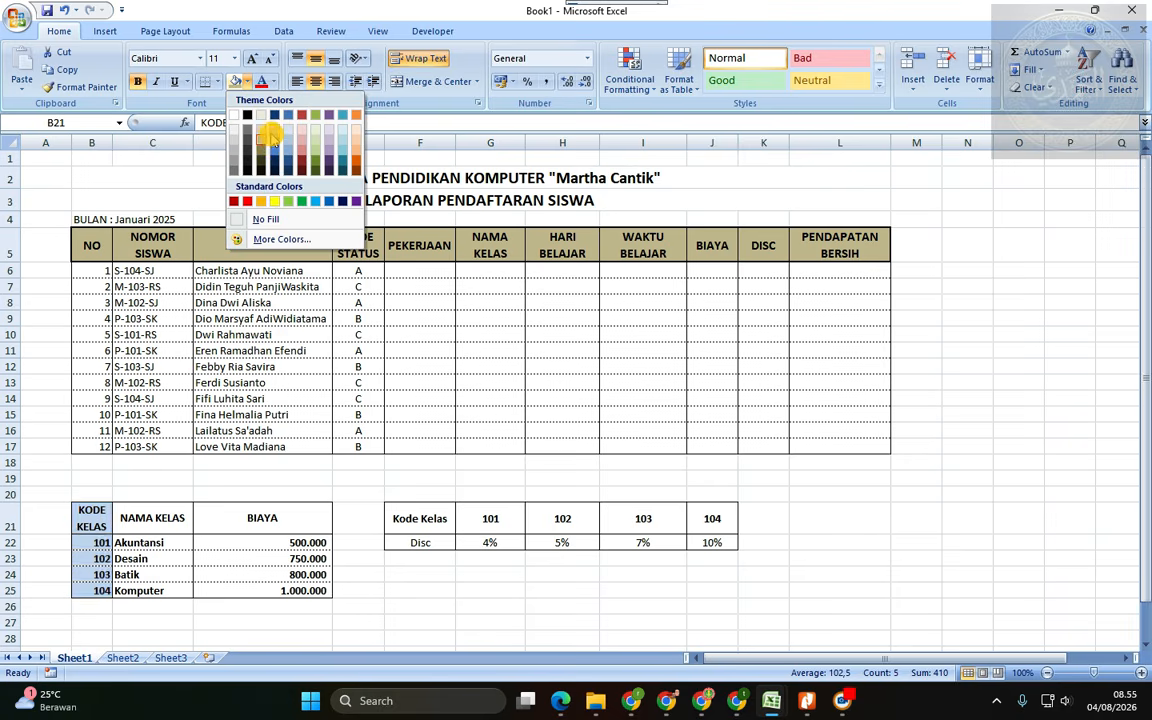
left_click(272, 133)
left_click_drag(415, 518, 707, 520)
key("F4")
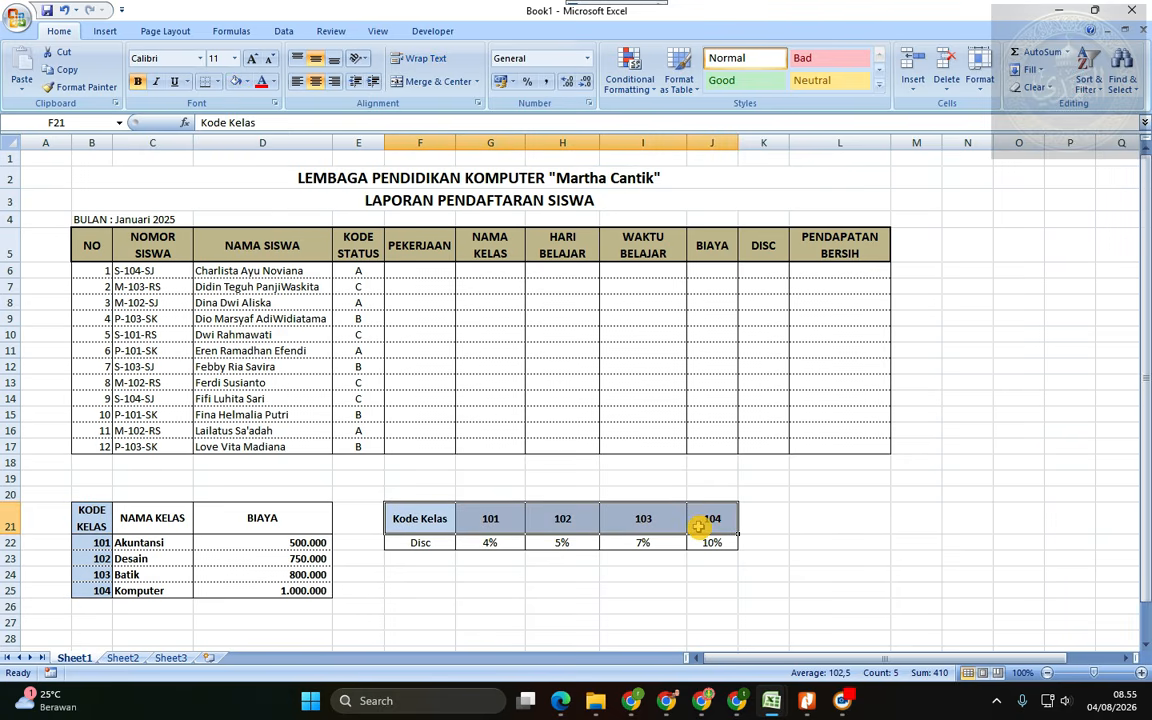
left_click(489, 478)
left_click(330, 528)
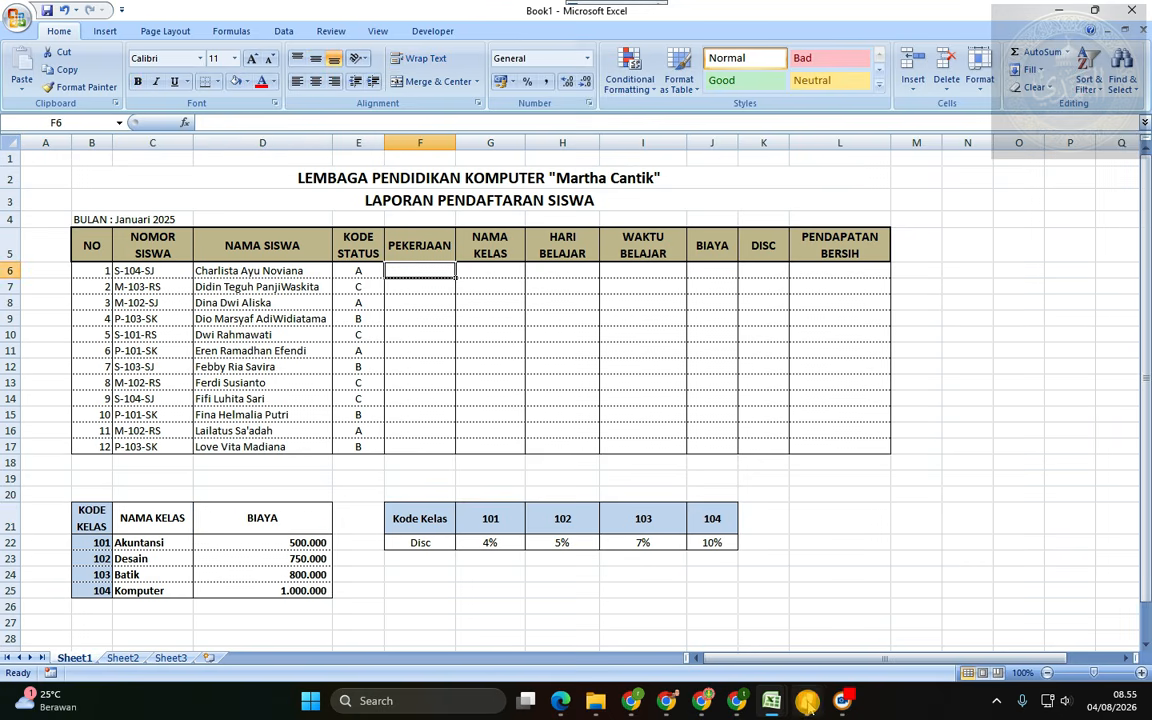
- Read the KETENTUAN SOAL rules for the PEKERJAAN column in the assignment PDF in Nitro Pro and return to the Book1 workbook in Excel
left_click(805, 698)
scroll(560, 404, "down", 8)
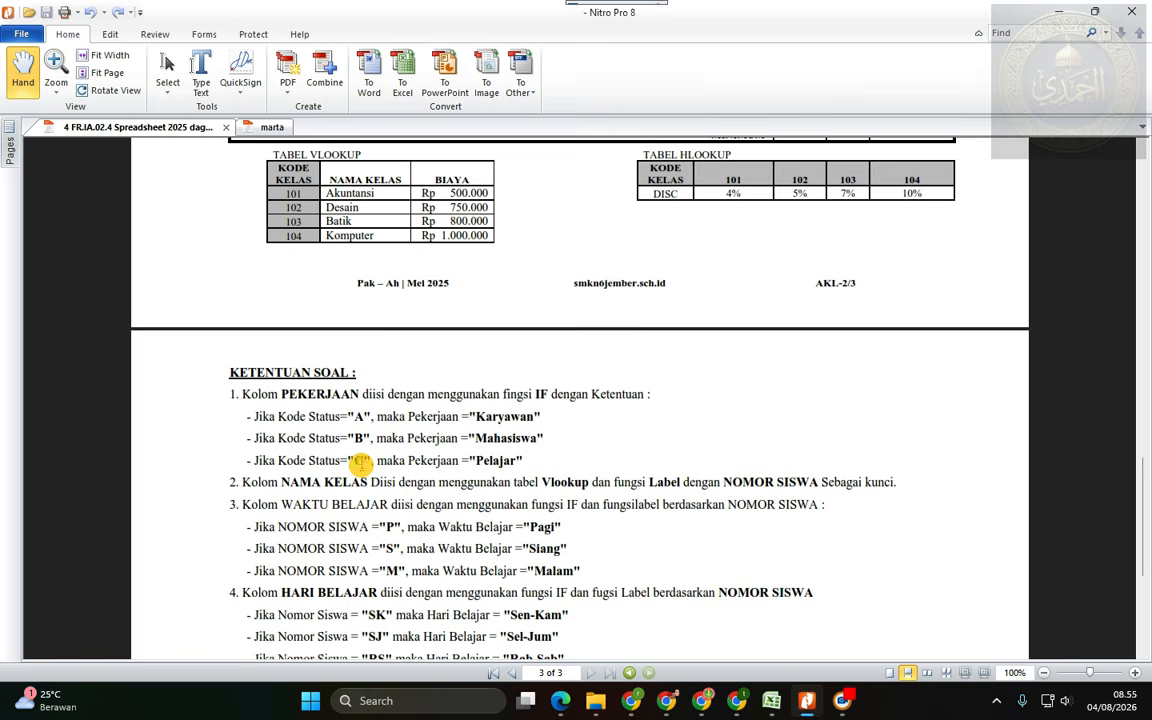
mouse_move(771, 700)
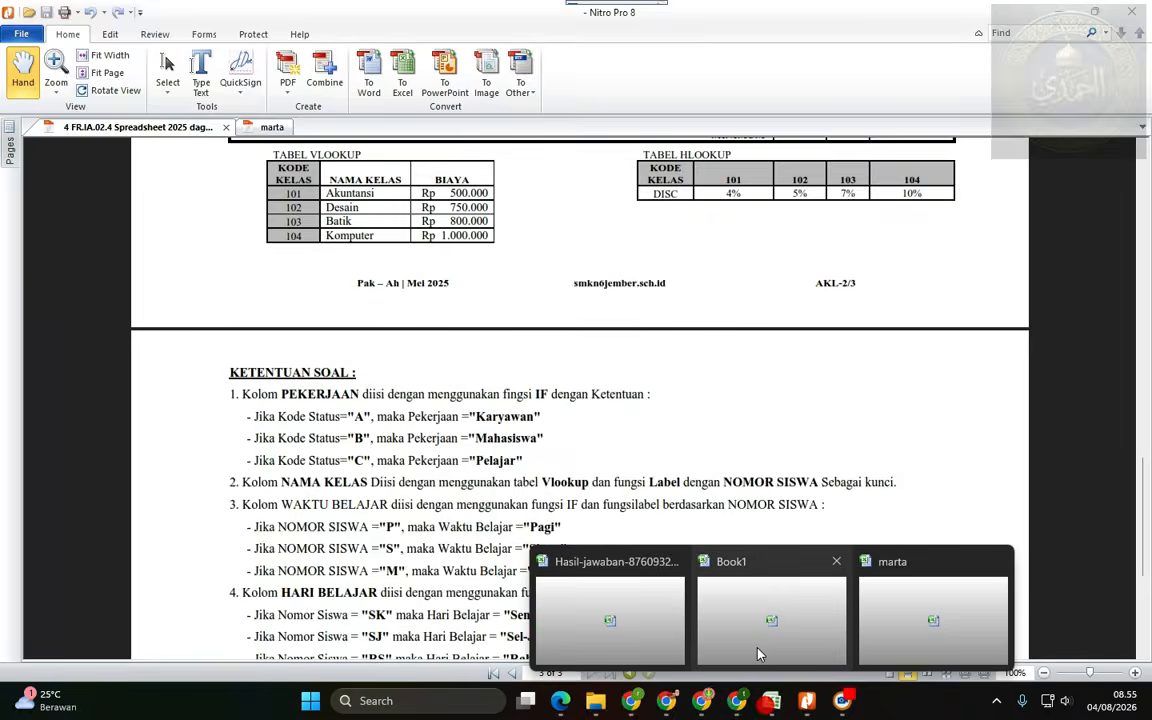
left_click(758, 654)
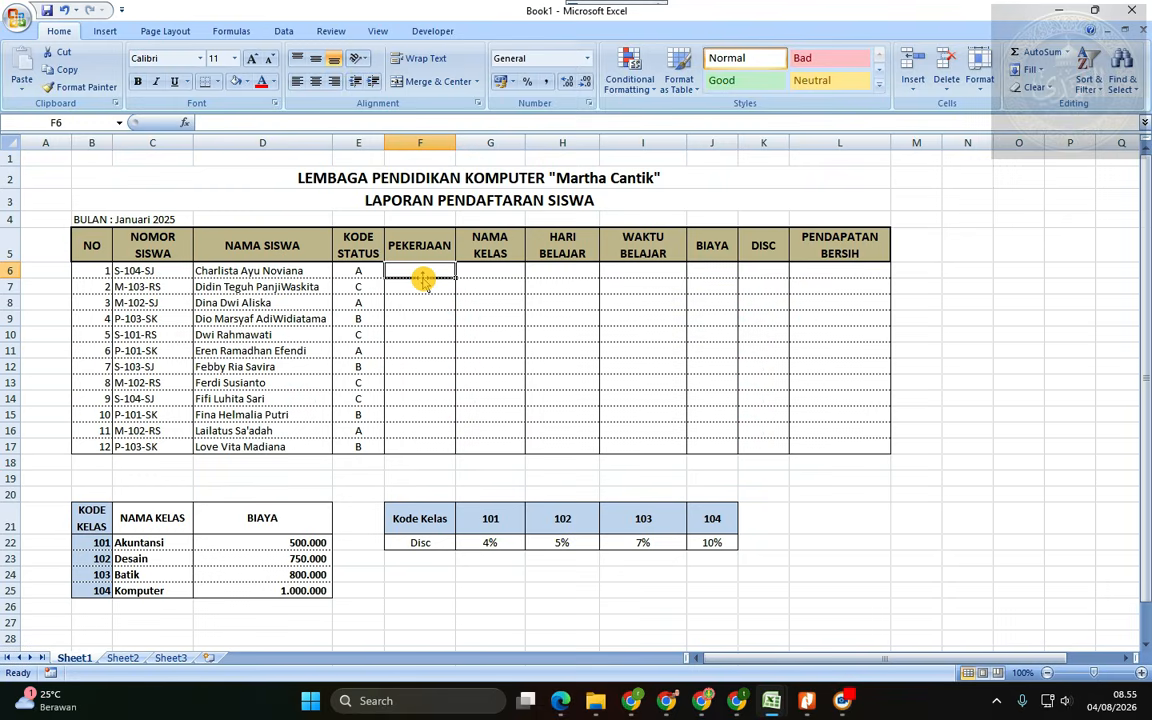
type("=if(")
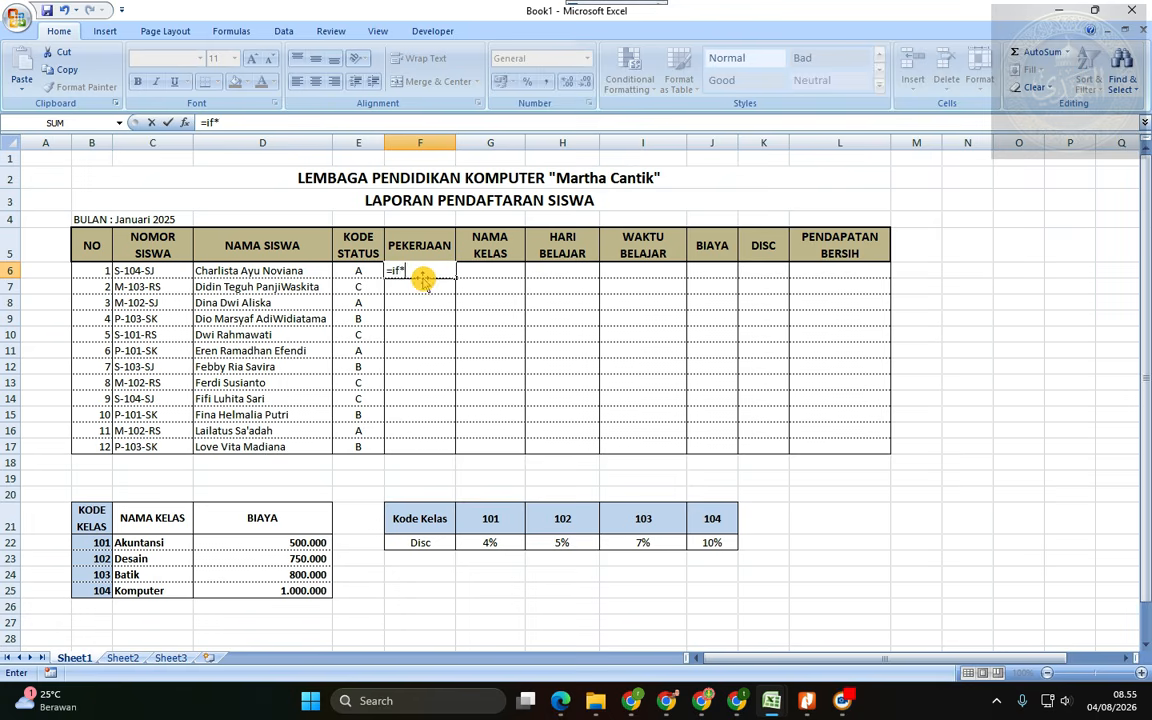
type("(")
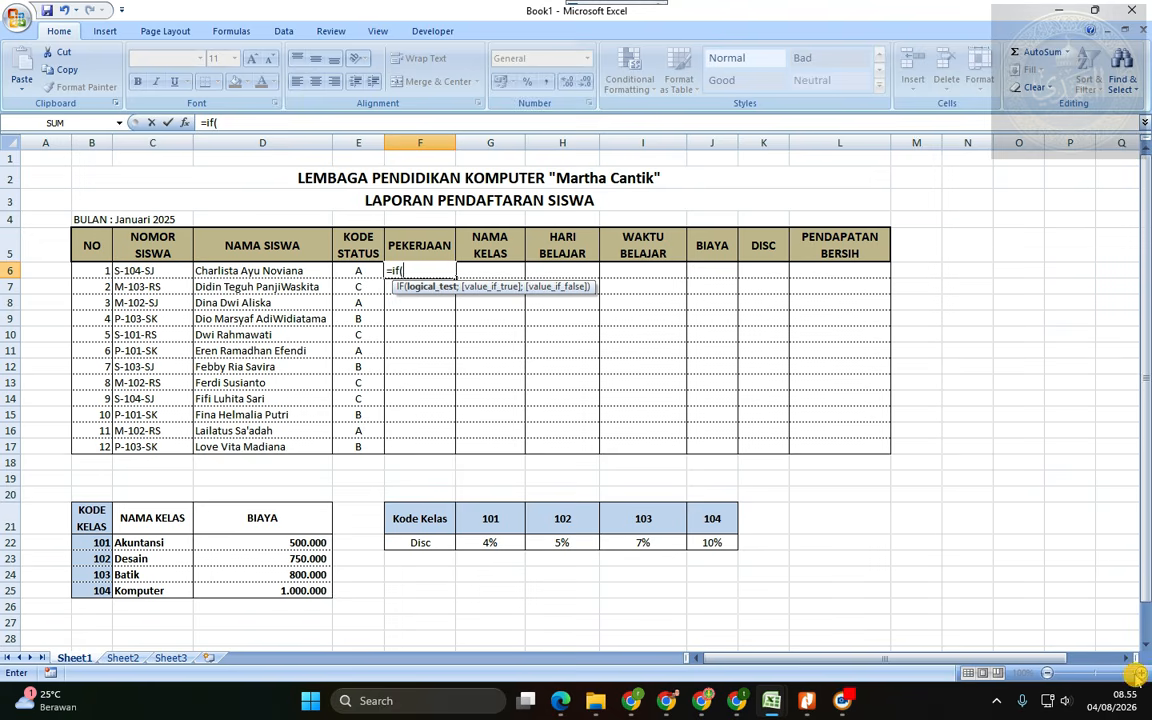
key("Escape")
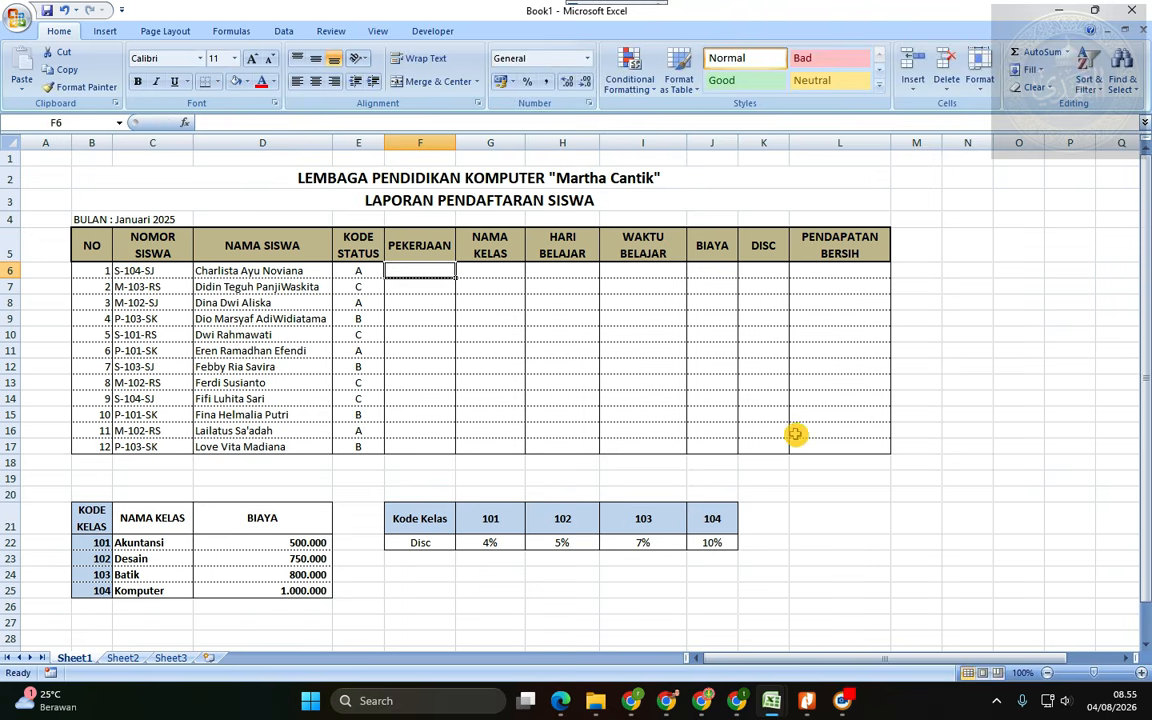
- Set the worksheet zoom to 130% with the report table shown from row 1
left_click(1139, 673)
left_click(1139, 673)
left_click(1139, 673)
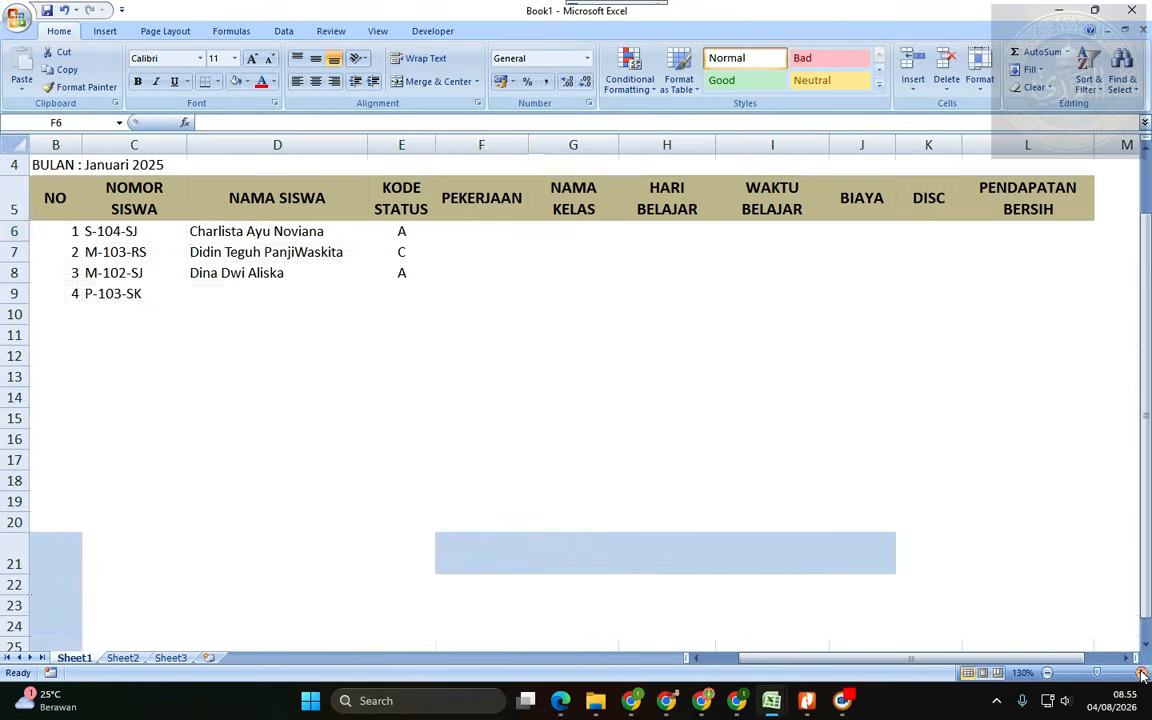
scroll(715, 419, "up", 1)
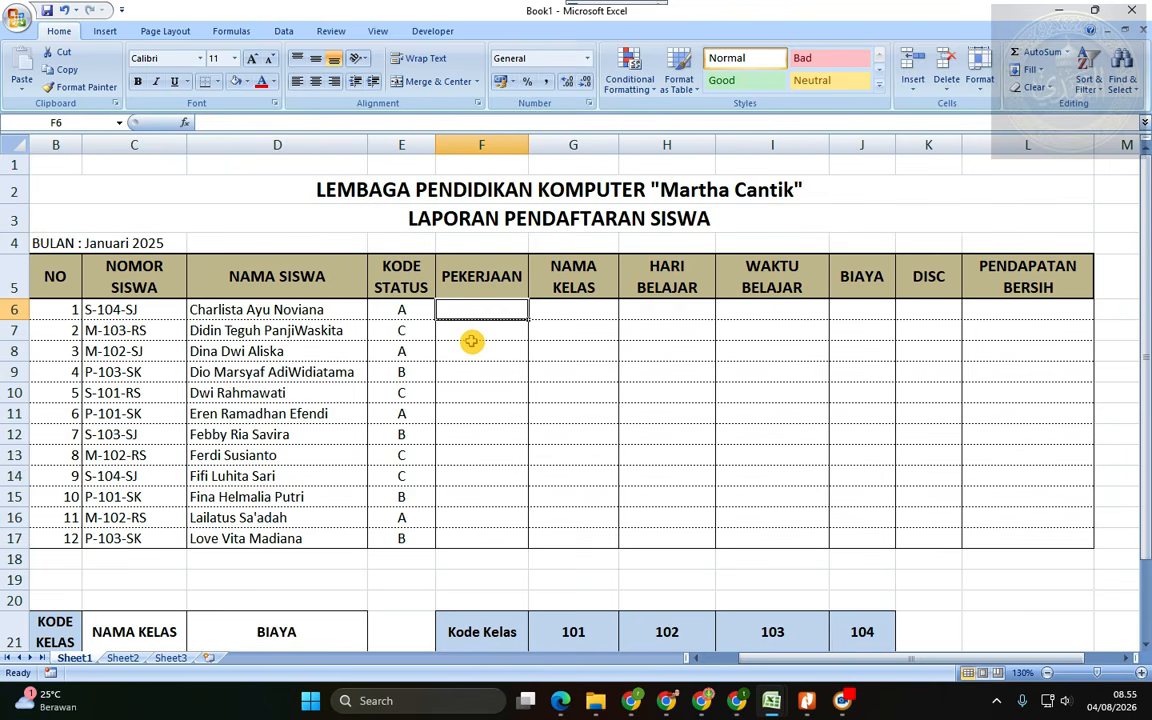
type("=if*")
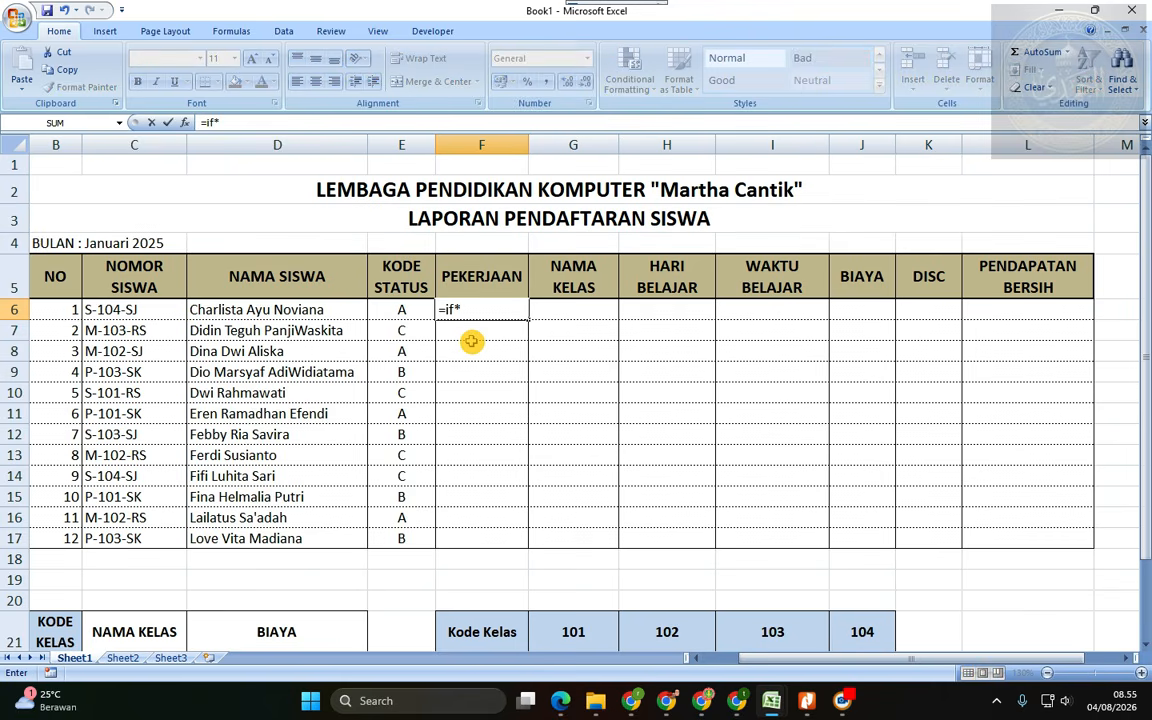
key("BackSpace")
type("(")
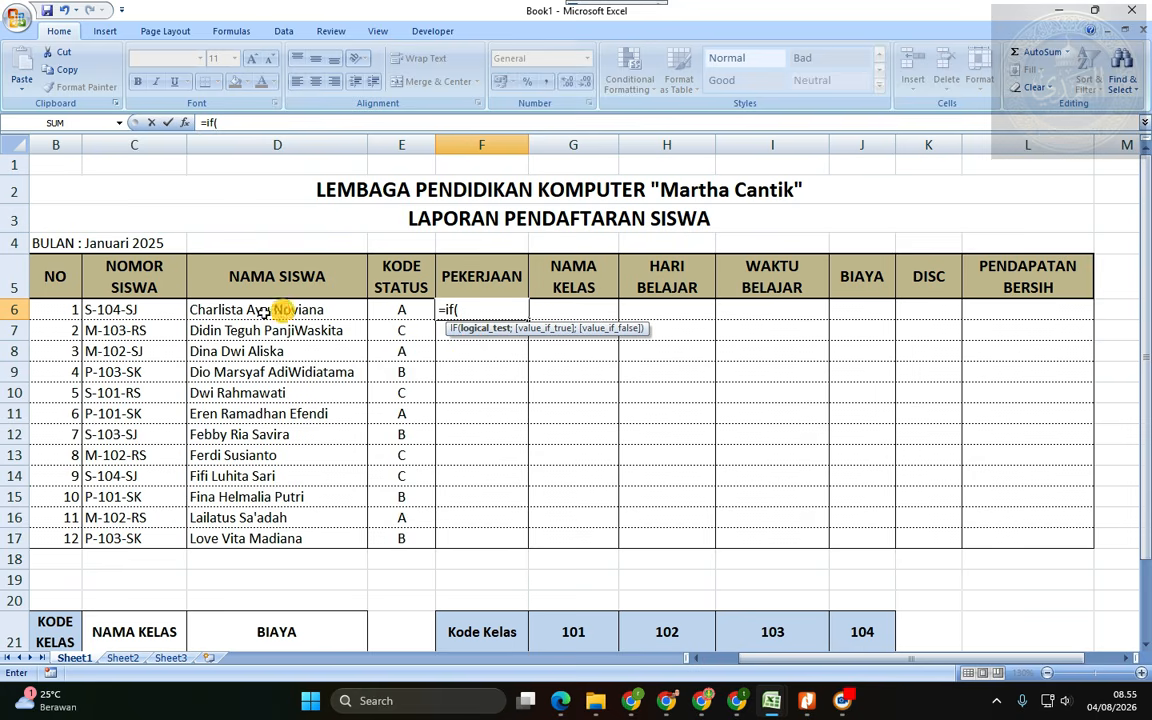
left_click(92, 310)
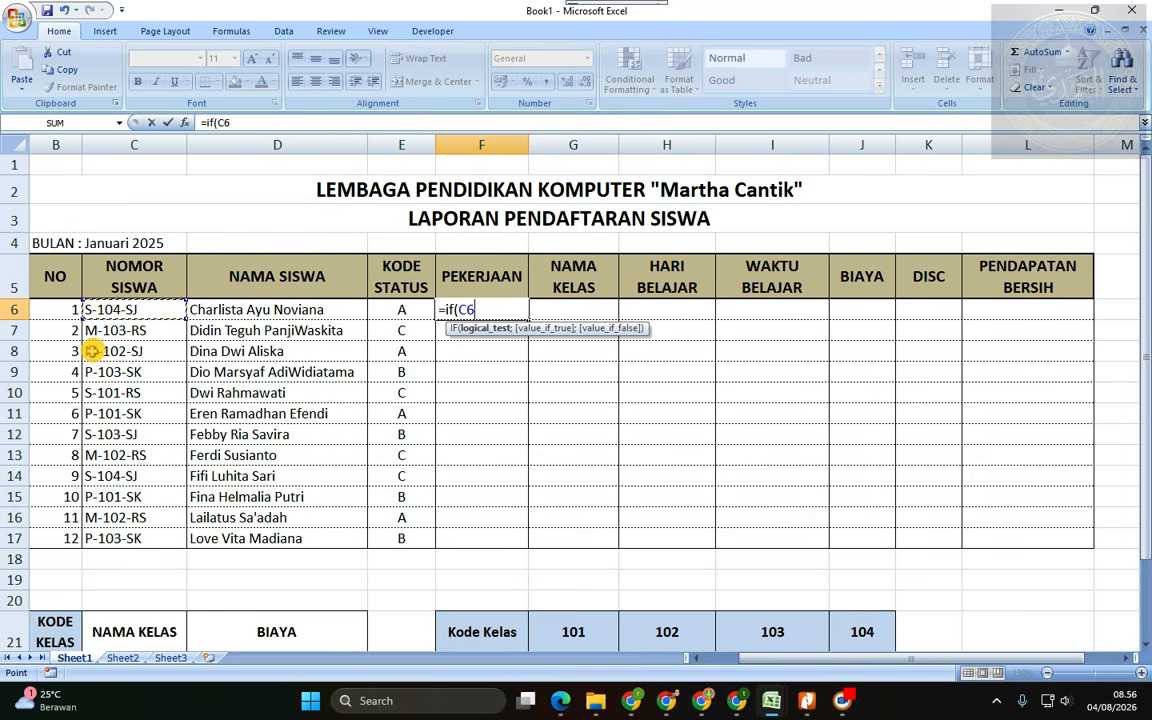
key("Escape")
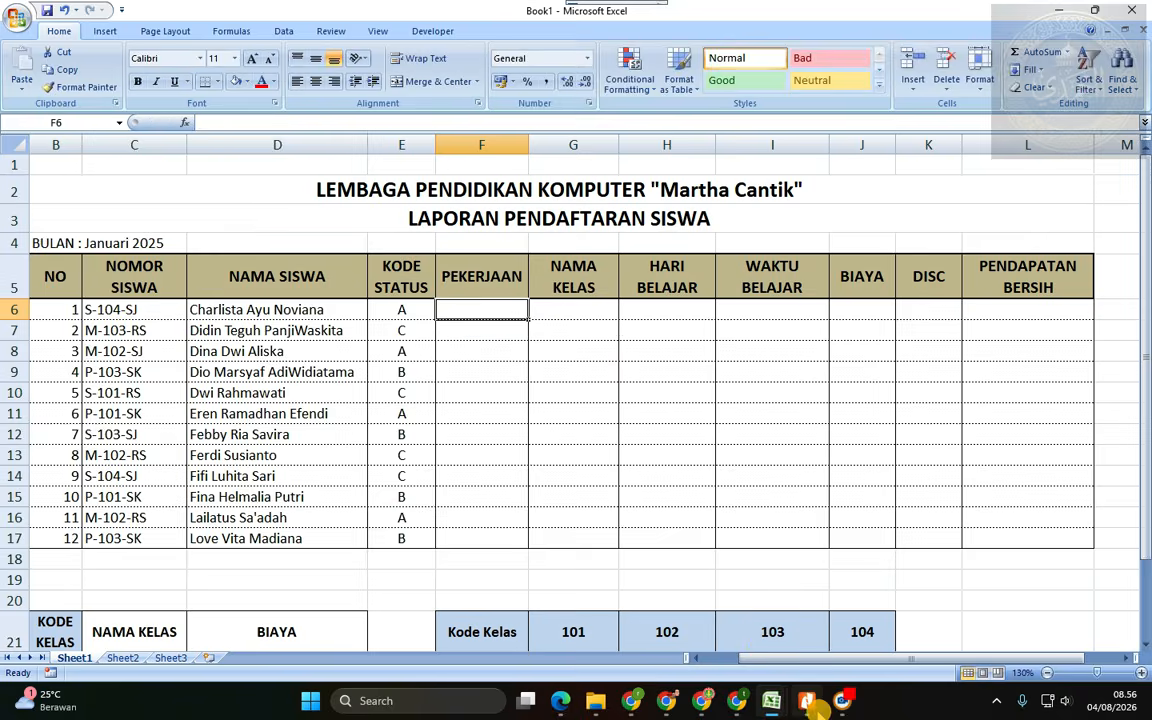
- Compare the PEKERJAAN rules with the KODE STATUS column in the assignment PDF in Nitro Pro and return to Book1 in Excel
left_click(807, 706)
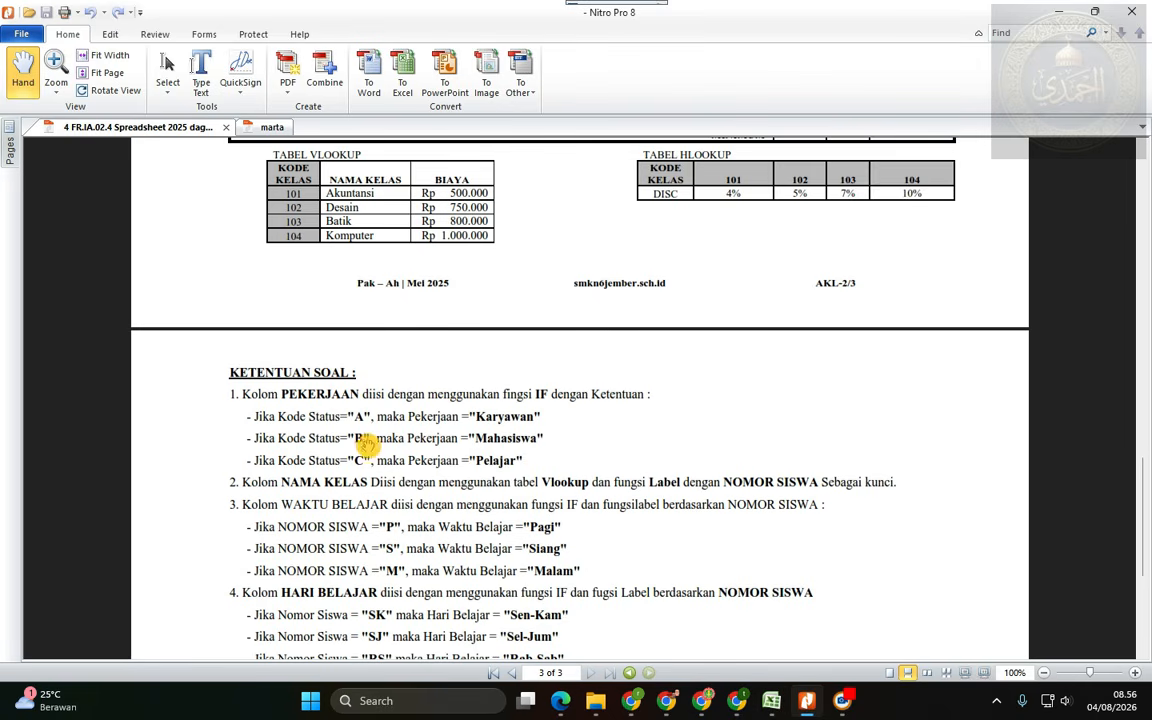
scroll(398, 455, "up", 5)
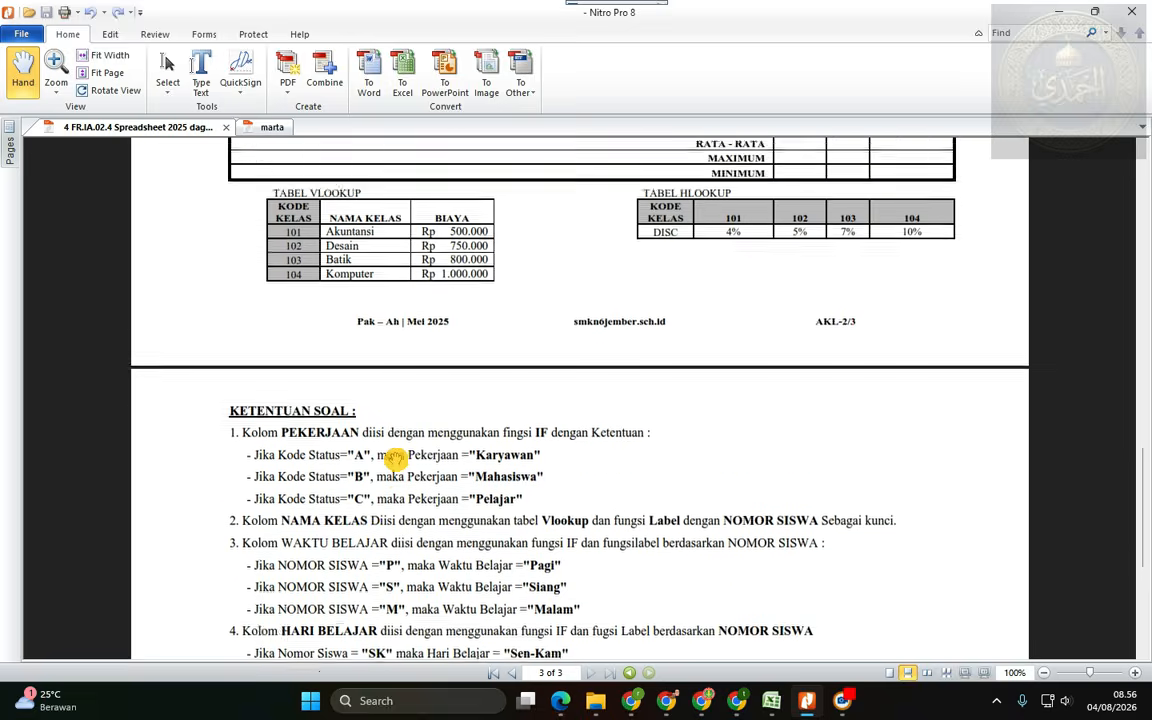
scroll(396, 459, "up", 1)
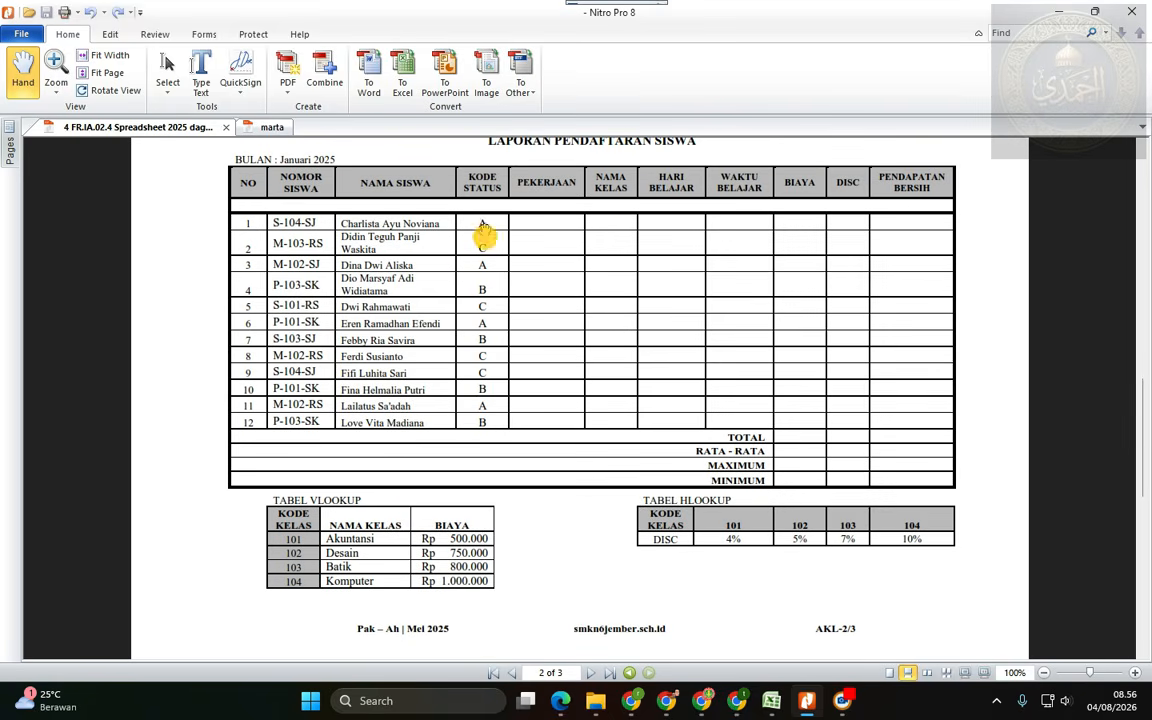
mouse_move(780, 704)
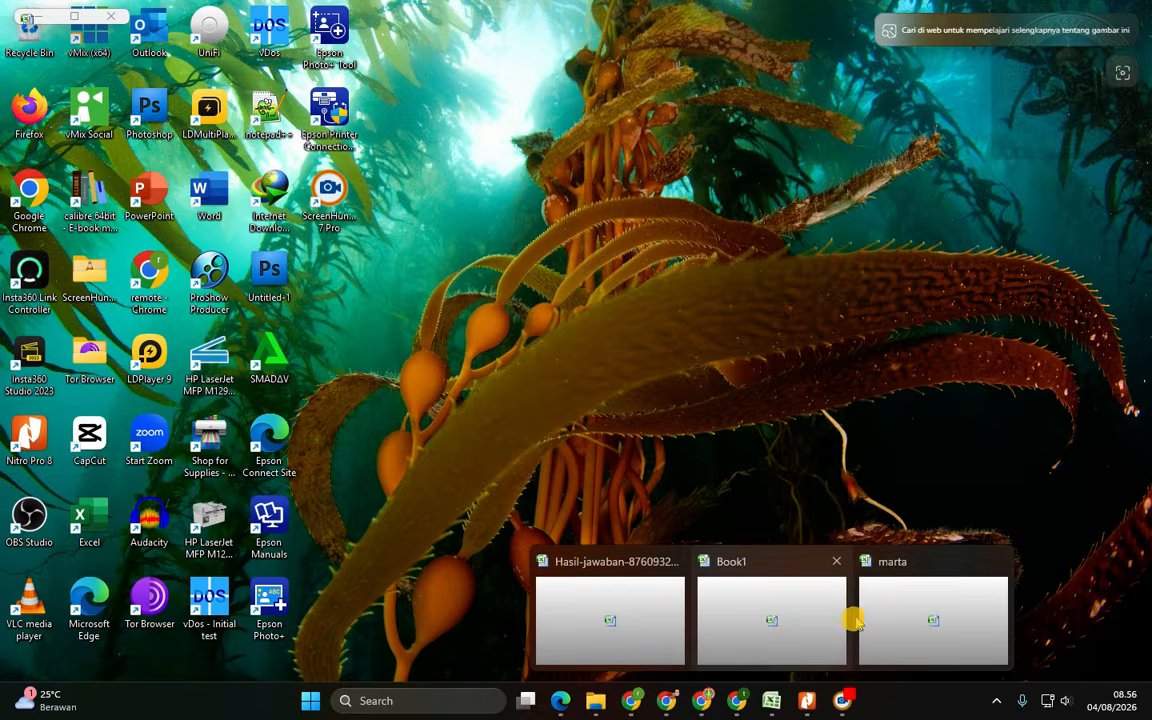
left_click(779, 638)
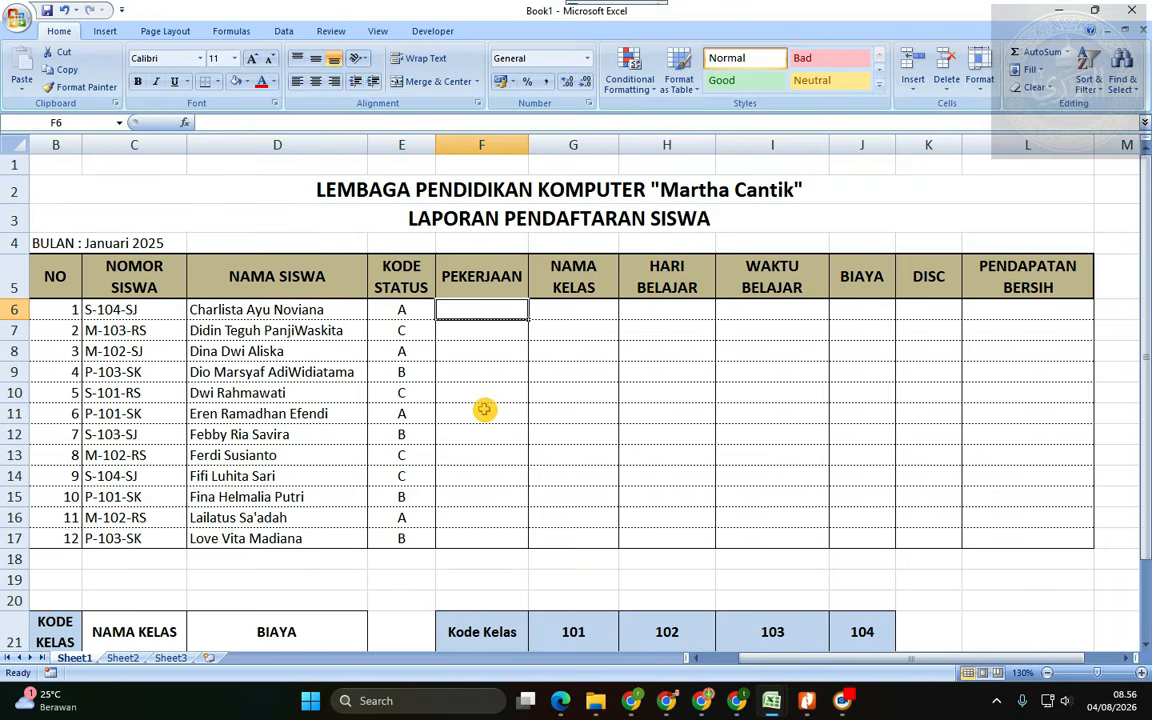
- Start the PEKERJAAN formula in F6 with =if(E6="A";"Karyawan"; after checking the result text in the assignment PDF
type("=if(")
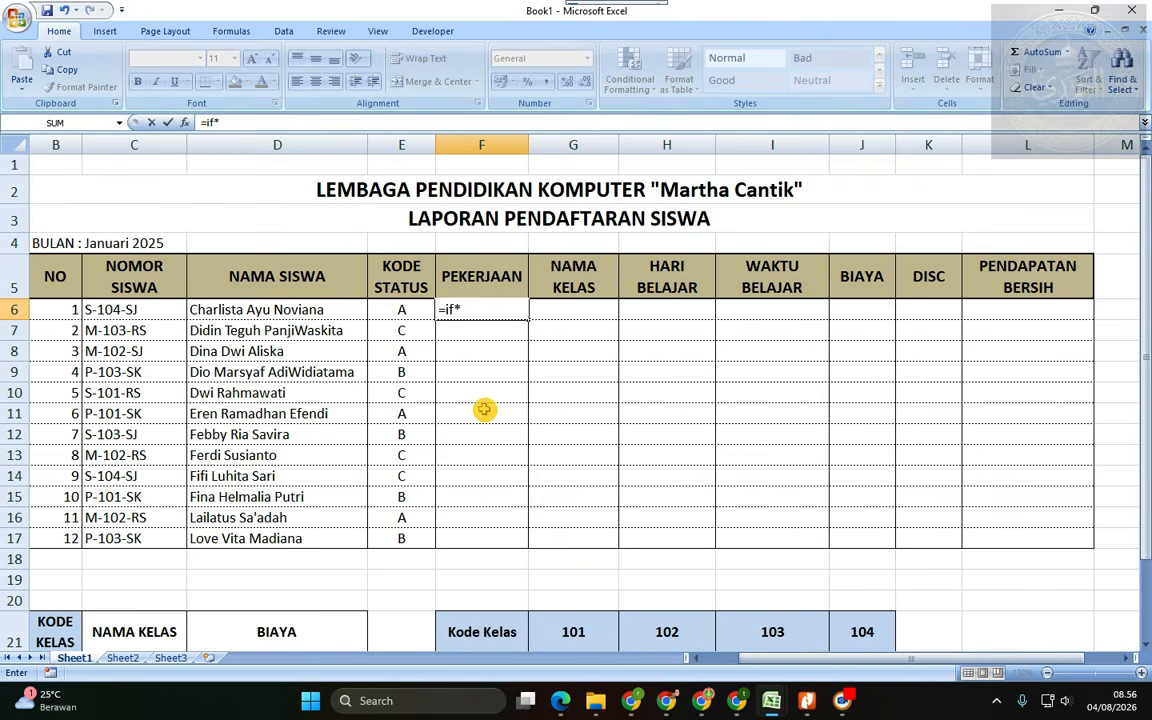
type("(")
key("Left")
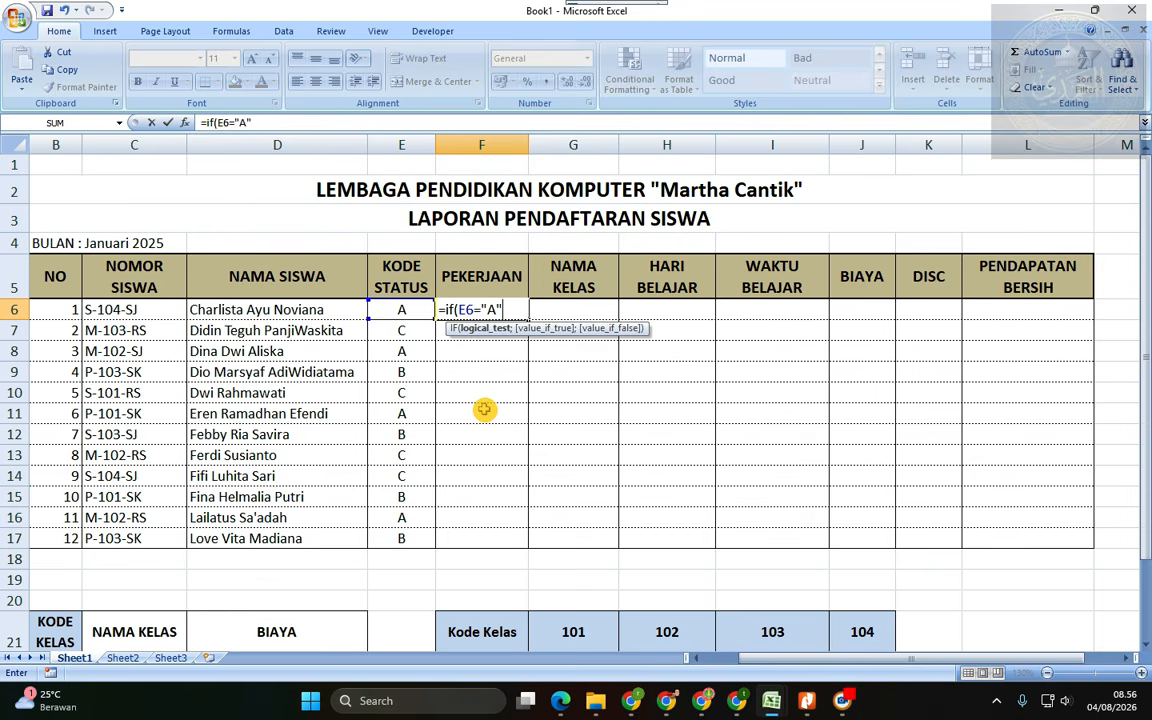
type("=\"A\",")
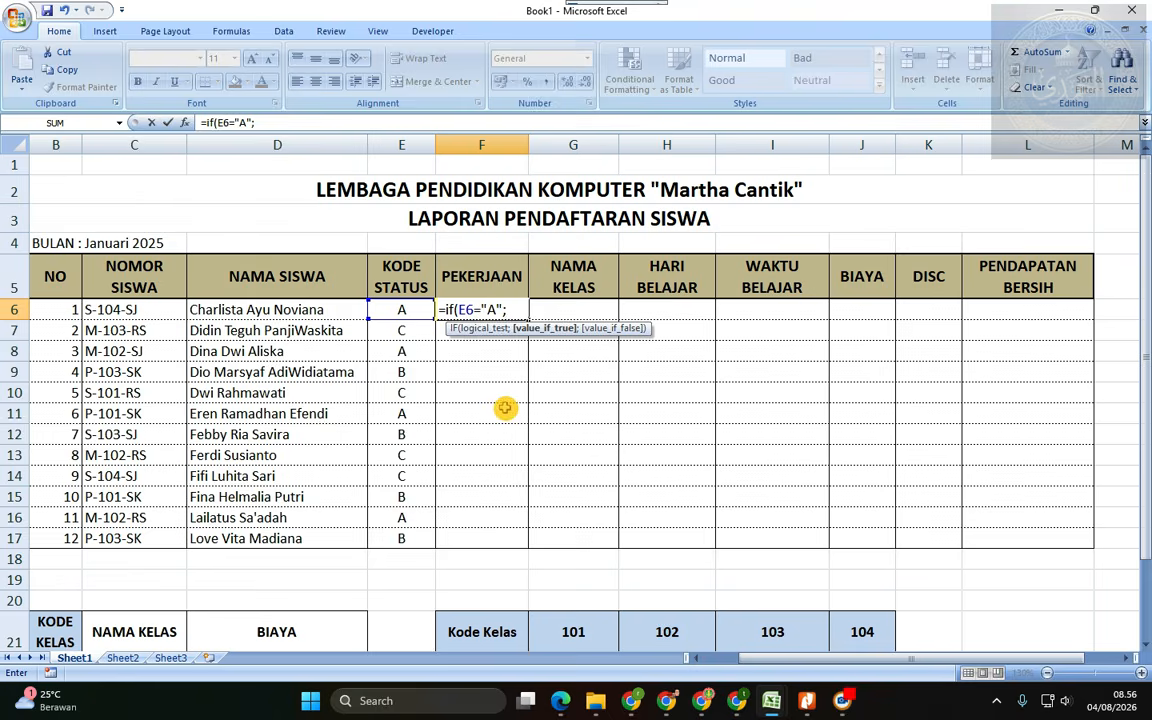
left_click(810, 702)
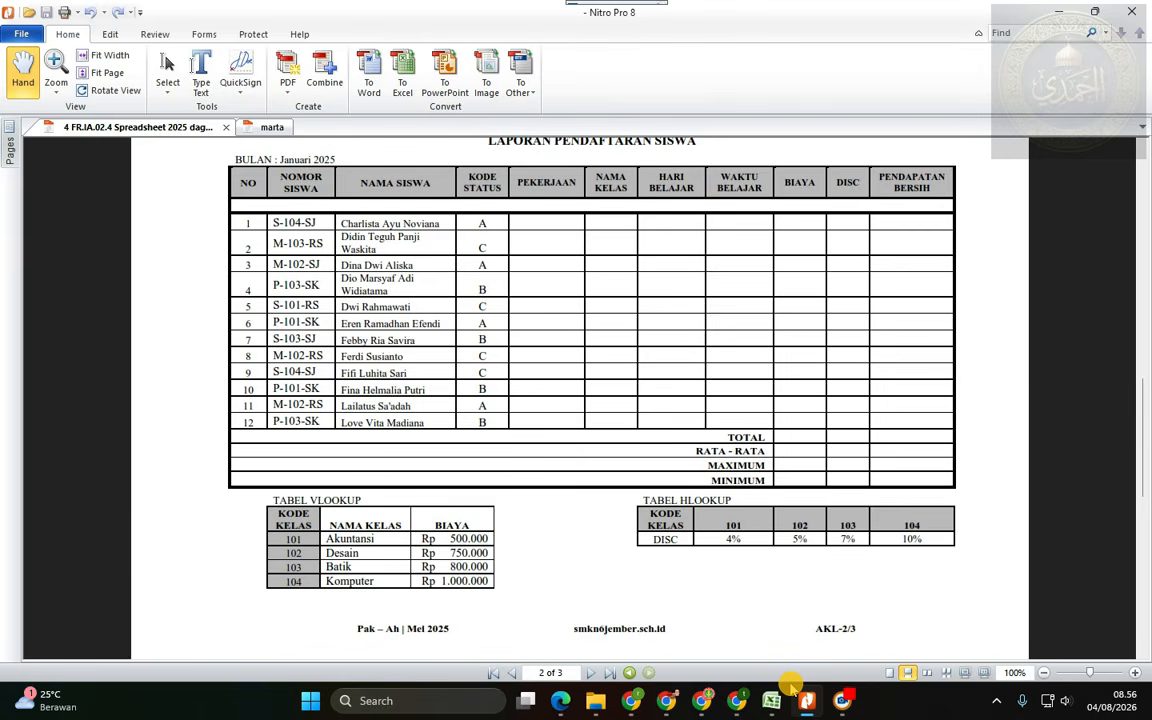
scroll(609, 320, "down", 5)
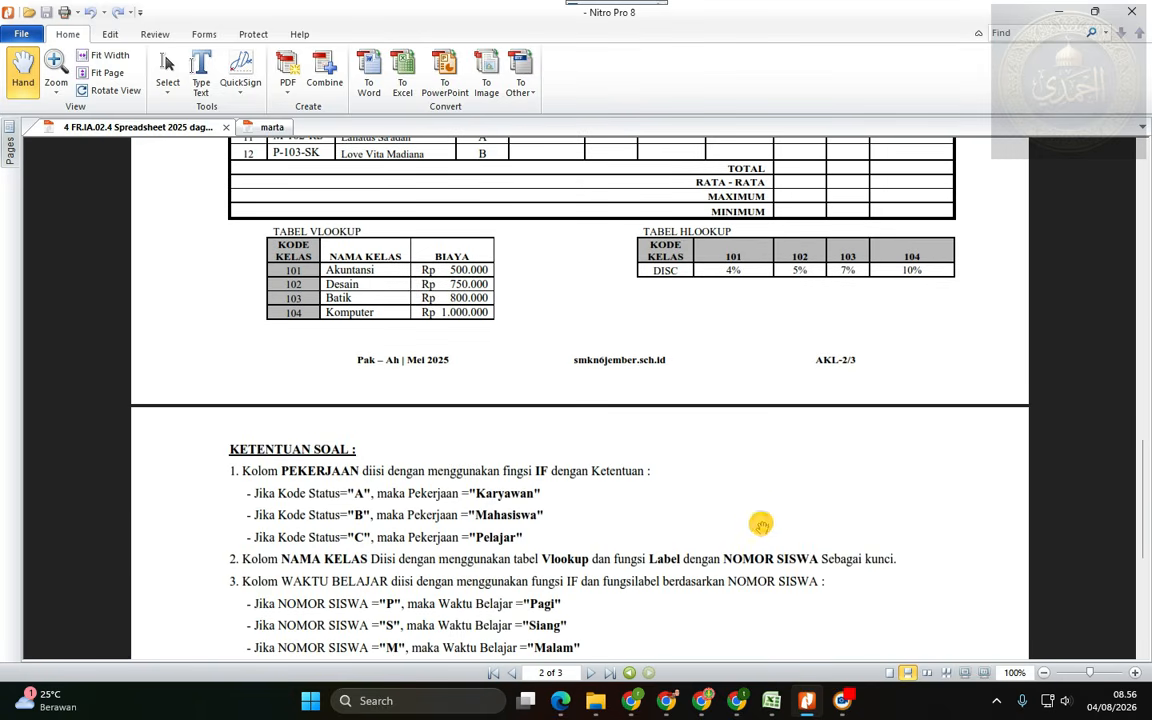
mouse_move(771, 700)
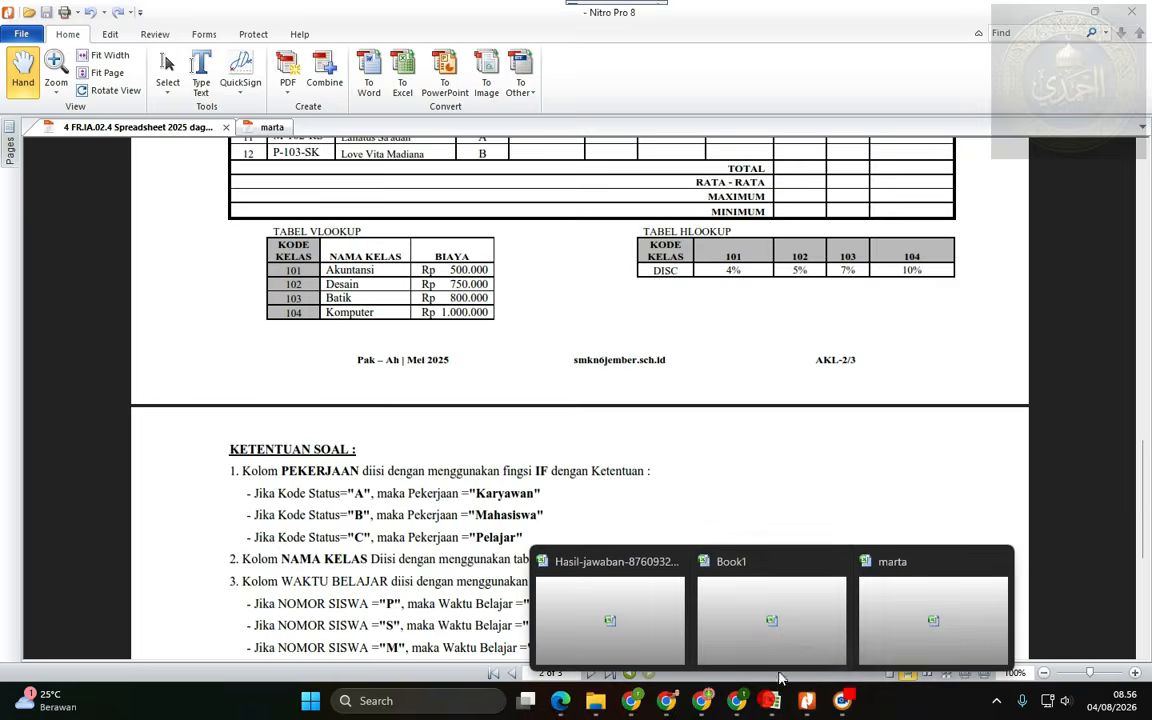
left_click(785, 640)
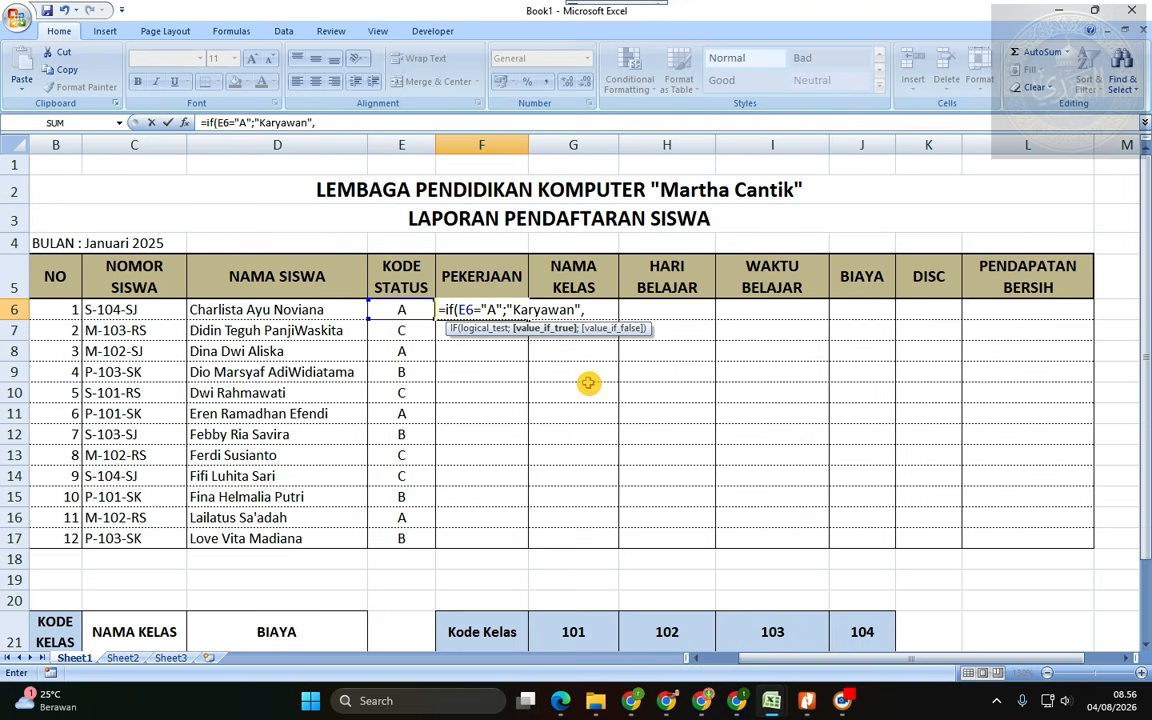
type(";")
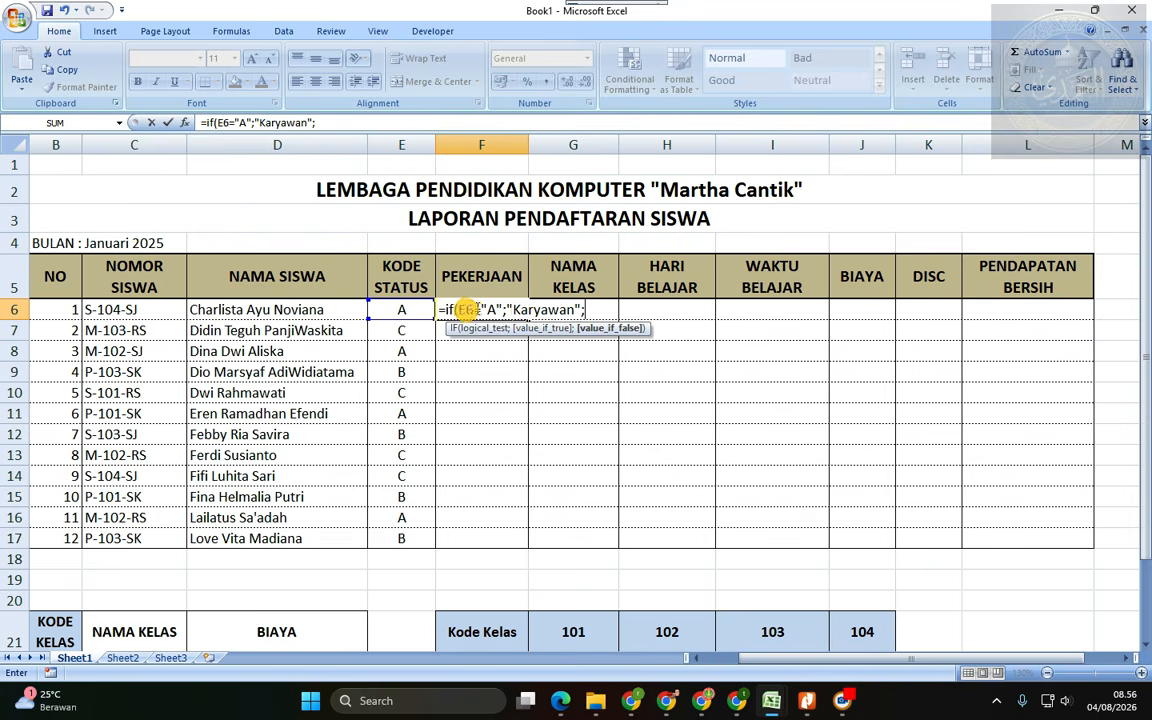
- Copy the if(E6="A"; part of the F6 formula and append it twice at the formula's end
left_click_drag(509, 310, 446, 312)
key("ctrl+c")
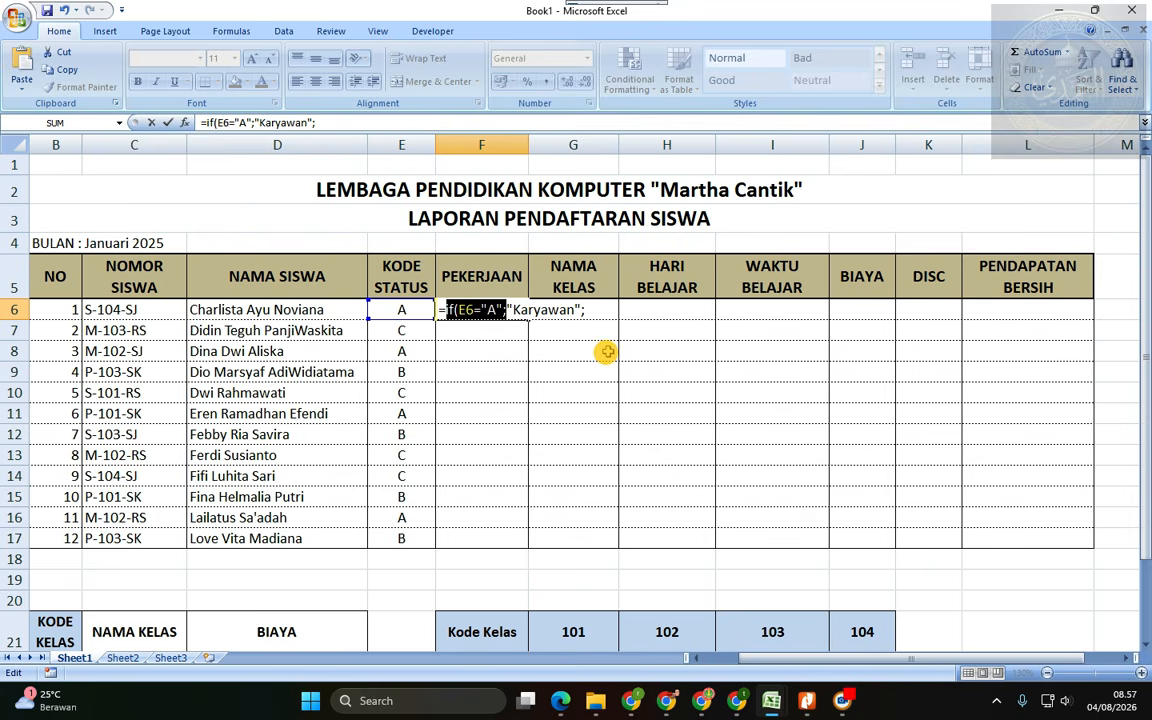
left_click(598, 311)
key("ctrl+v")
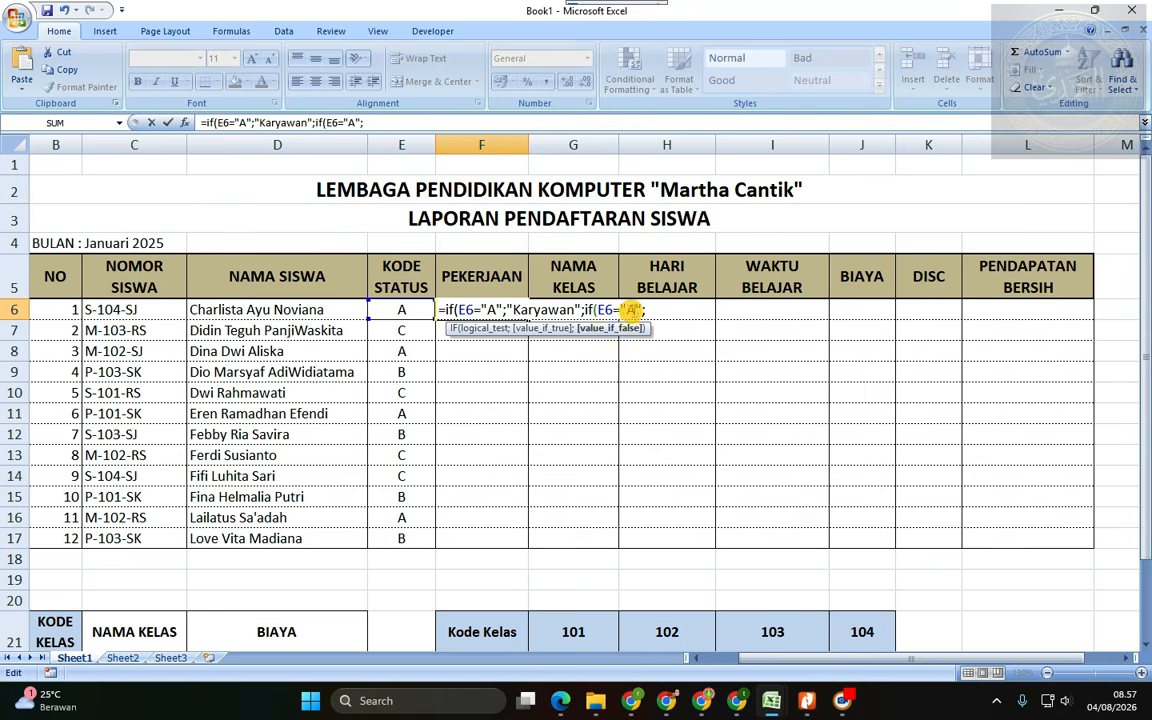
type(";")
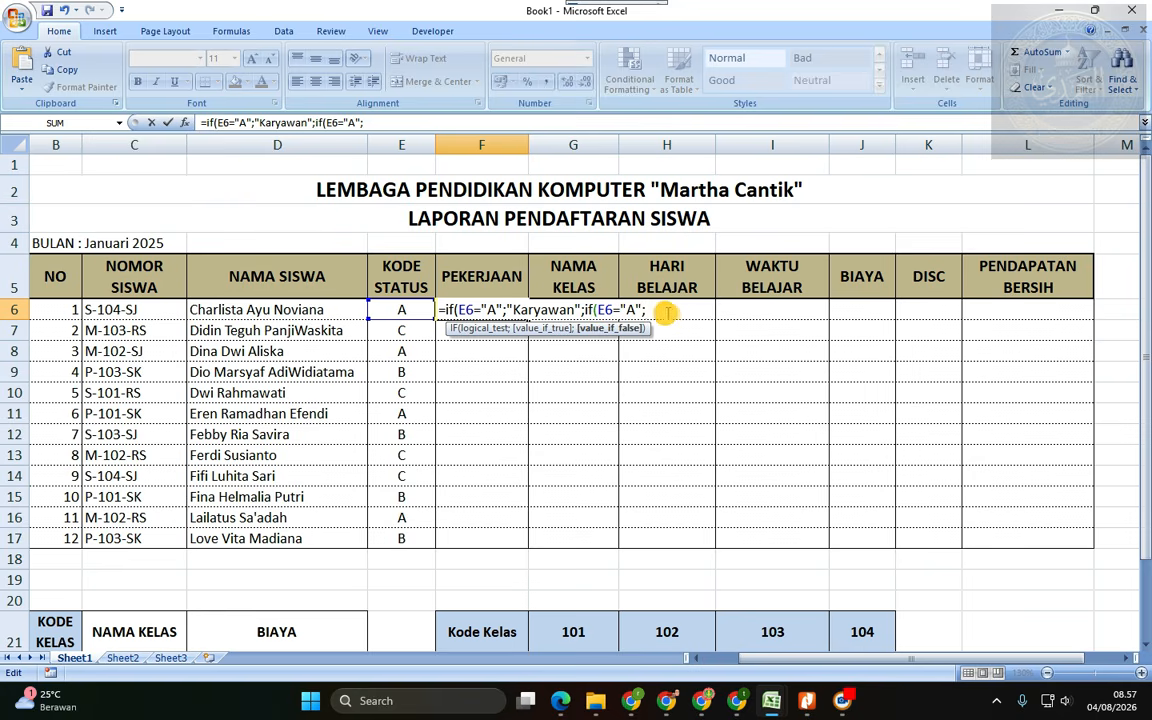
key("ctrl+v")
type(";")
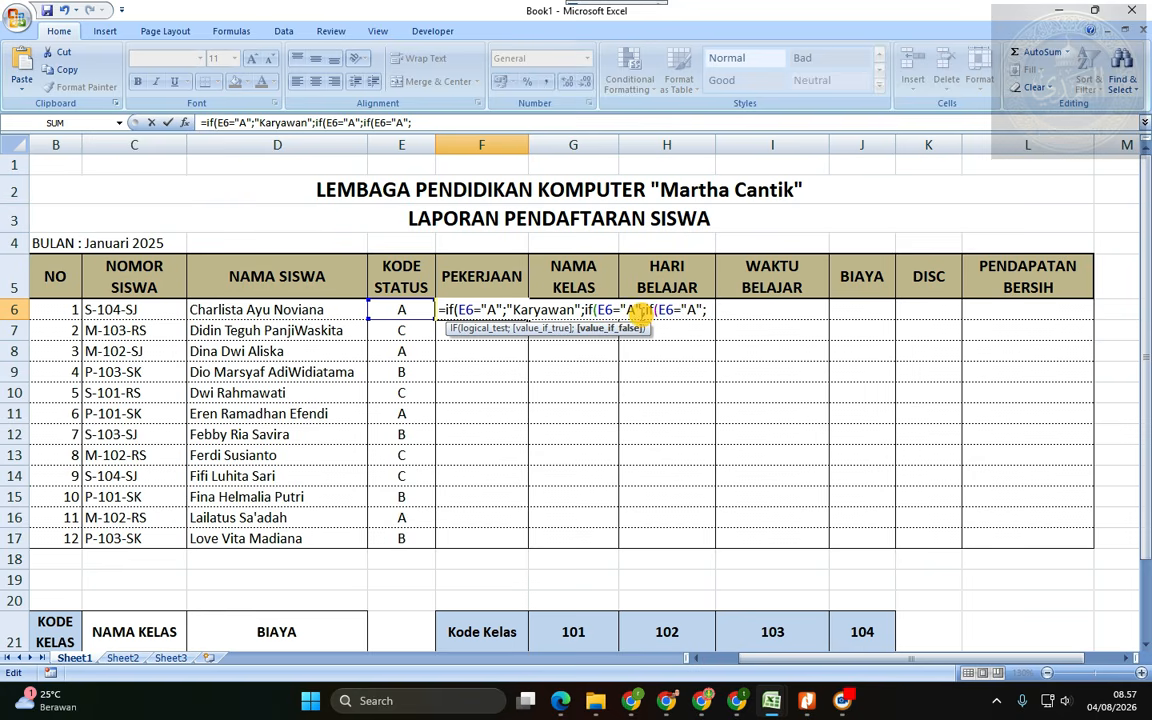
- Change the code tested in the second IF of the F6 formula to "B" and in the third IF to "C"
left_click(632, 312)
key("BackSpace")
type("v")
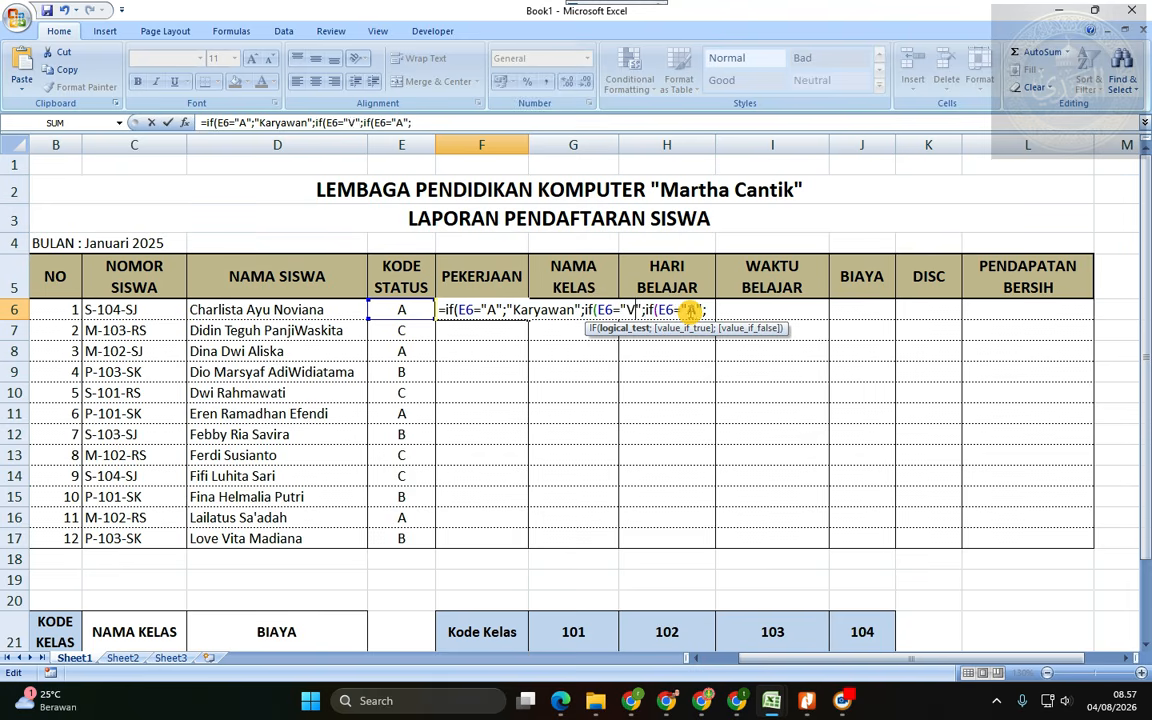
key("BackSpace")
type("b")
key("BackSpace")
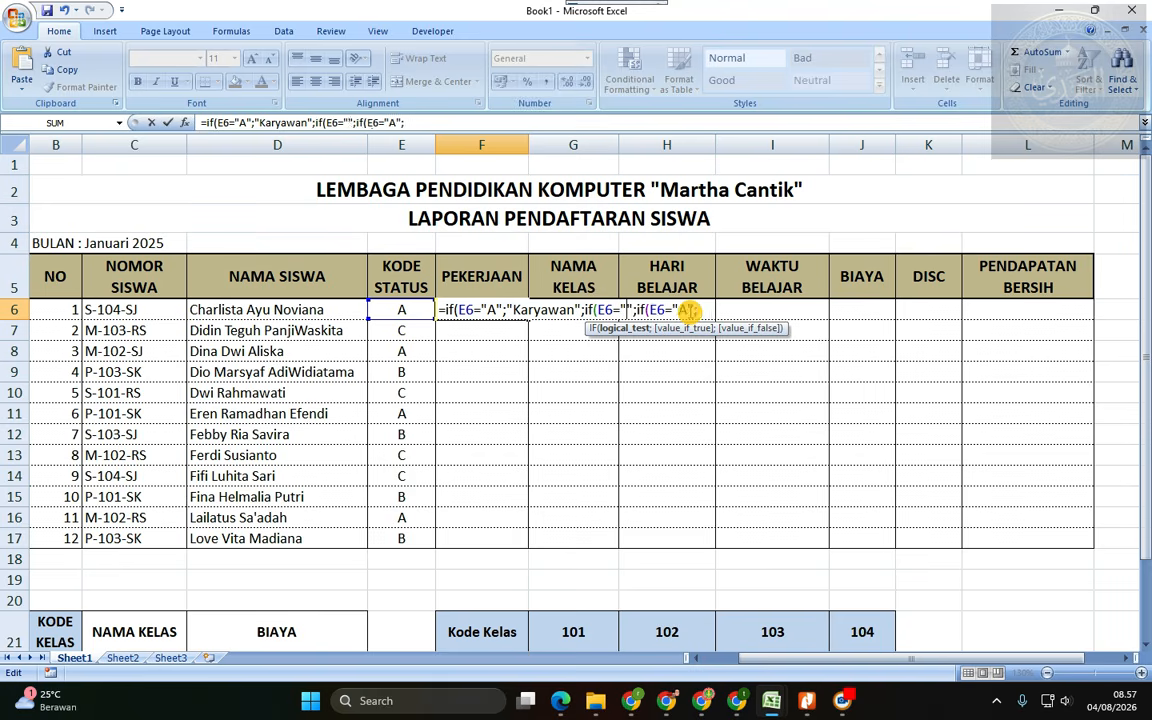
type("b")
key("BackSpace")
type("B")
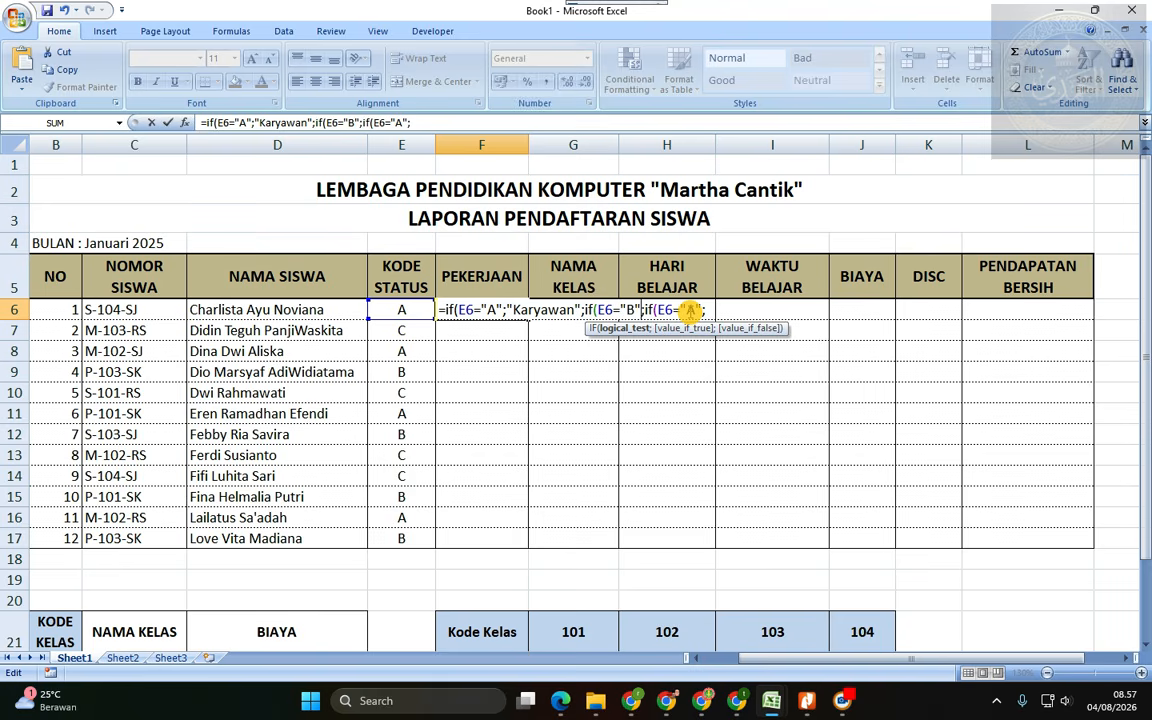
left_click(689, 311)
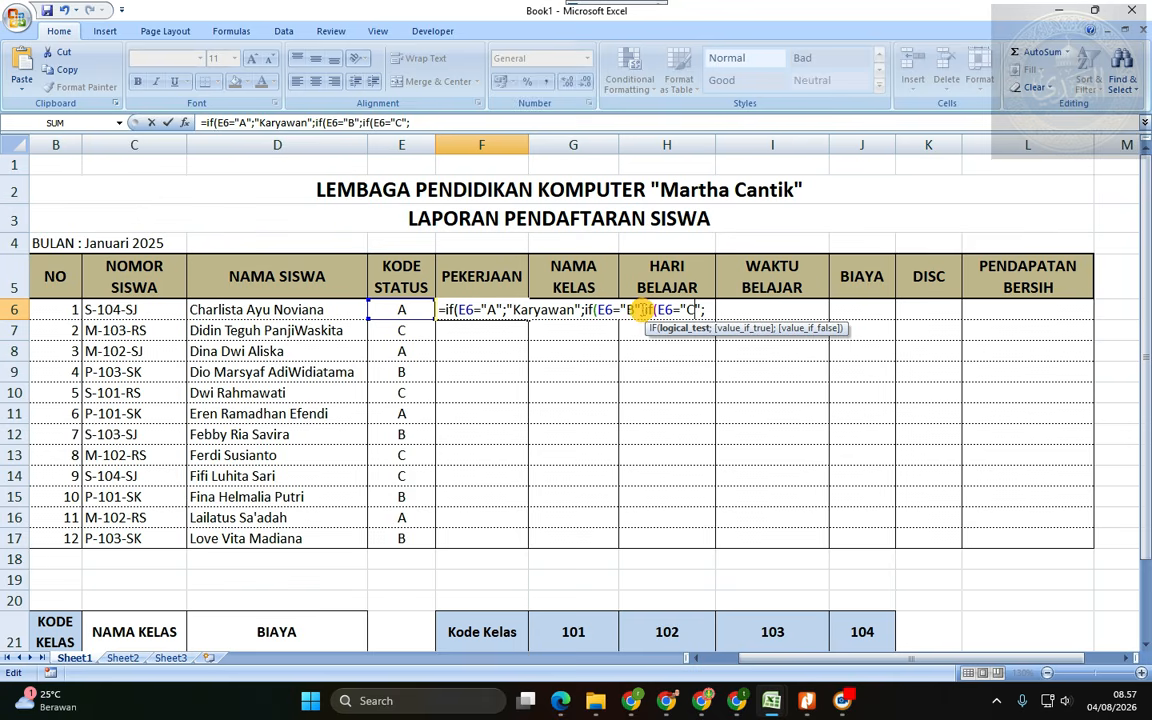
- Insert "Mahasiswa" as the result of the E6="B" test in the F6 formula
left_click(642, 310)
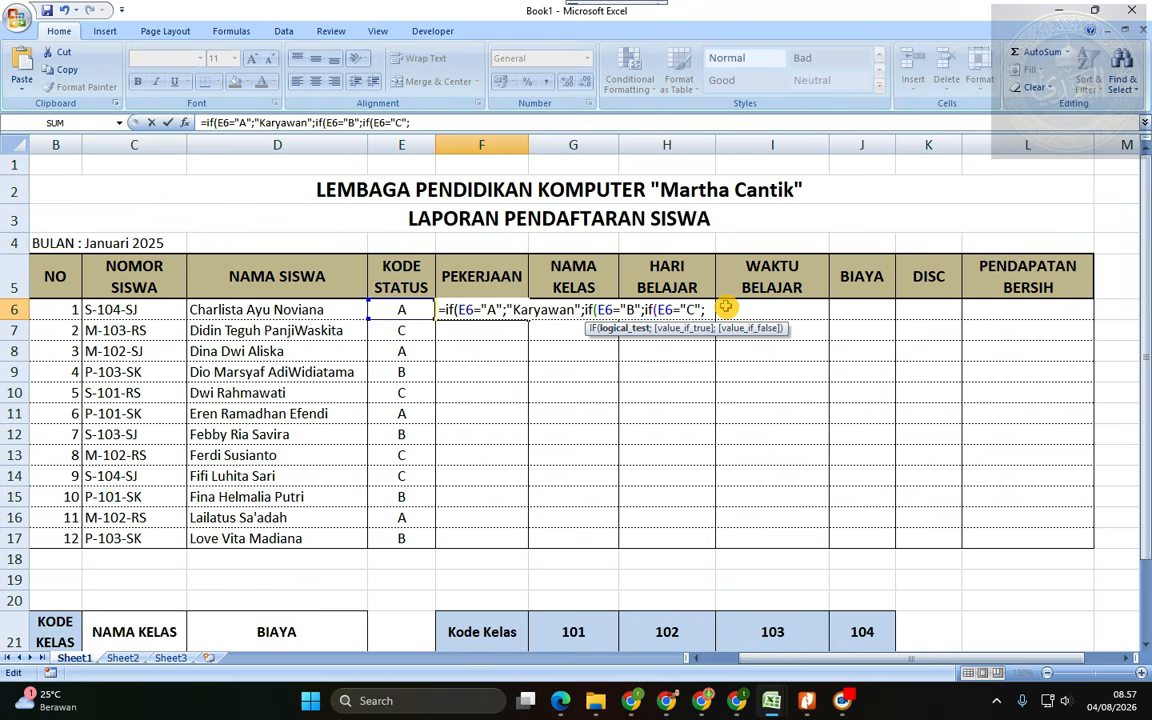
type(";\"")
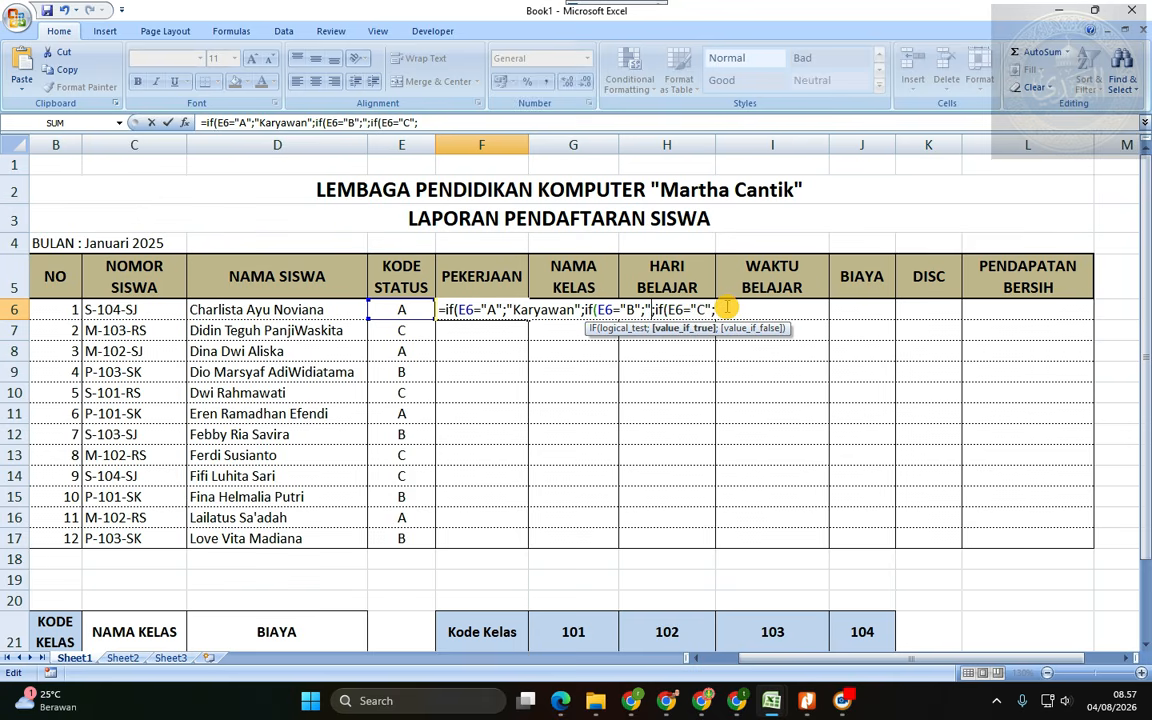
type("Mahasiswa")
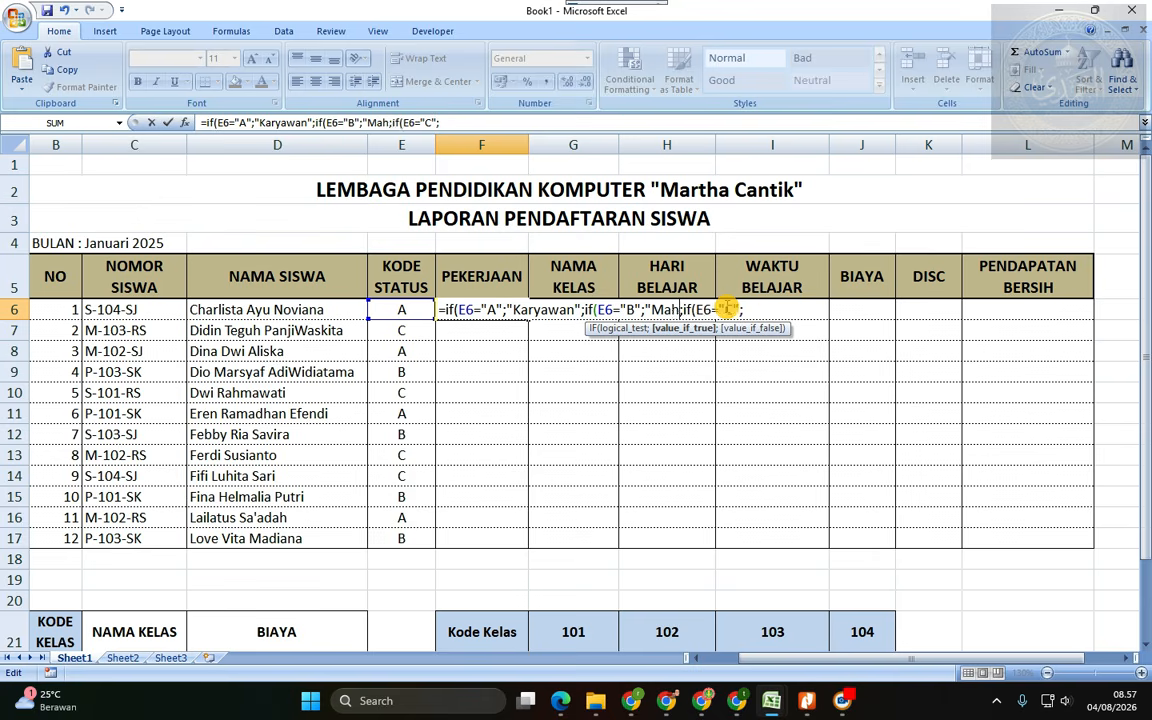
type("\"")
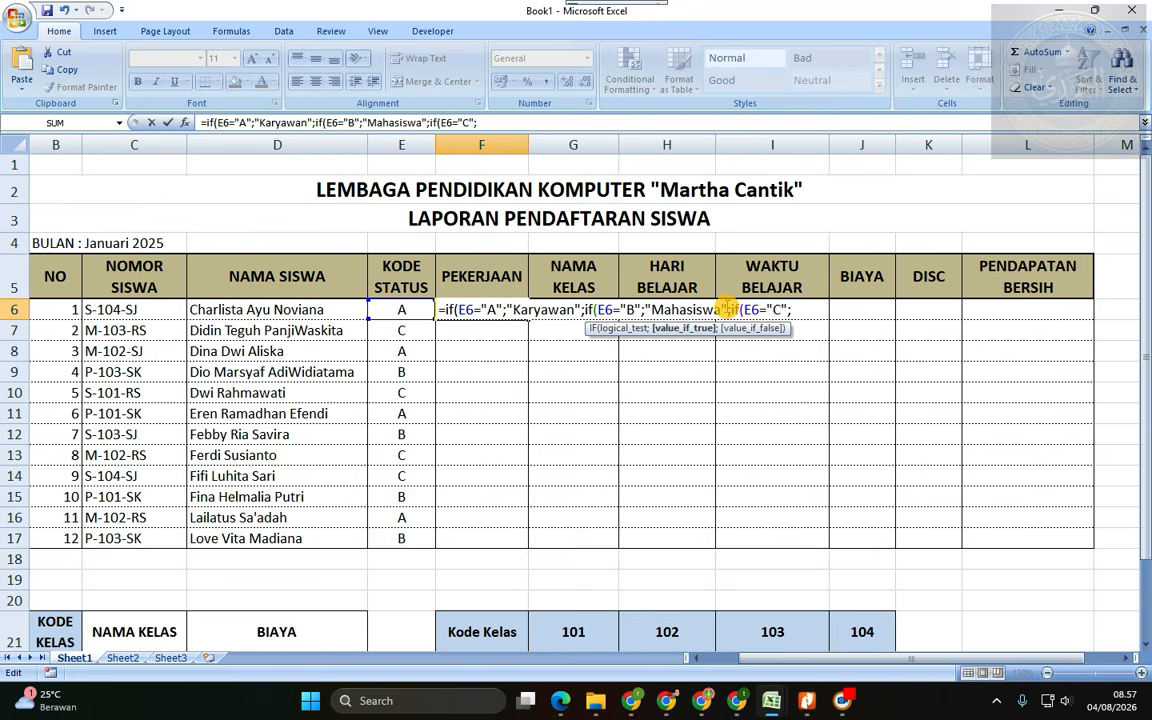
- Finish the F6 formula with "Pelajar" for code C, "Data Salah" as the fallback, and three closing parentheses, and enter it
key("Right")
key("Right")
key("Right")
key("Right")
key("Right")
key("Right")
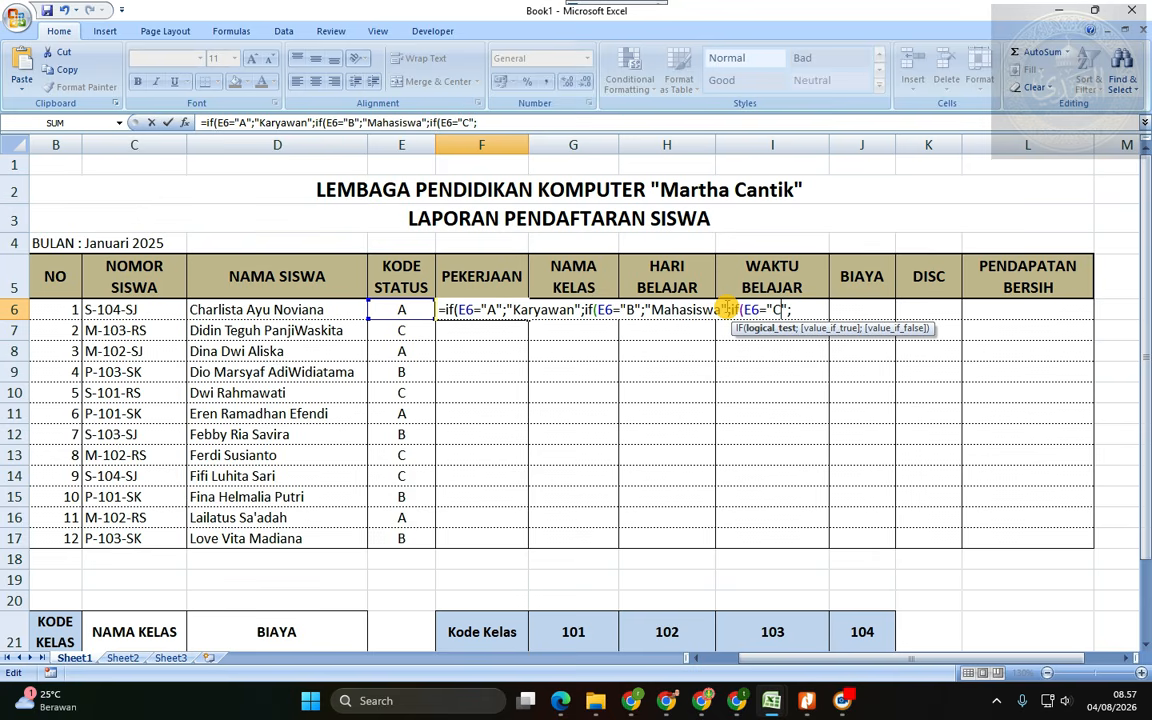
key("Right")
key("Right")
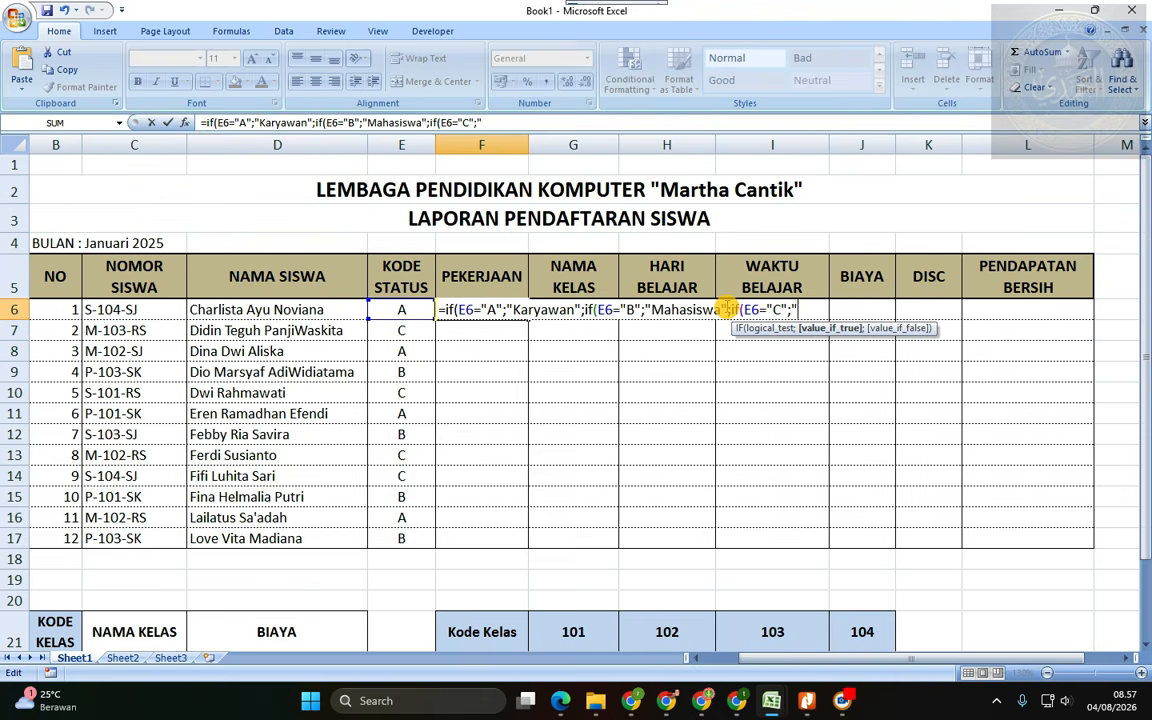
type("Pelajar")
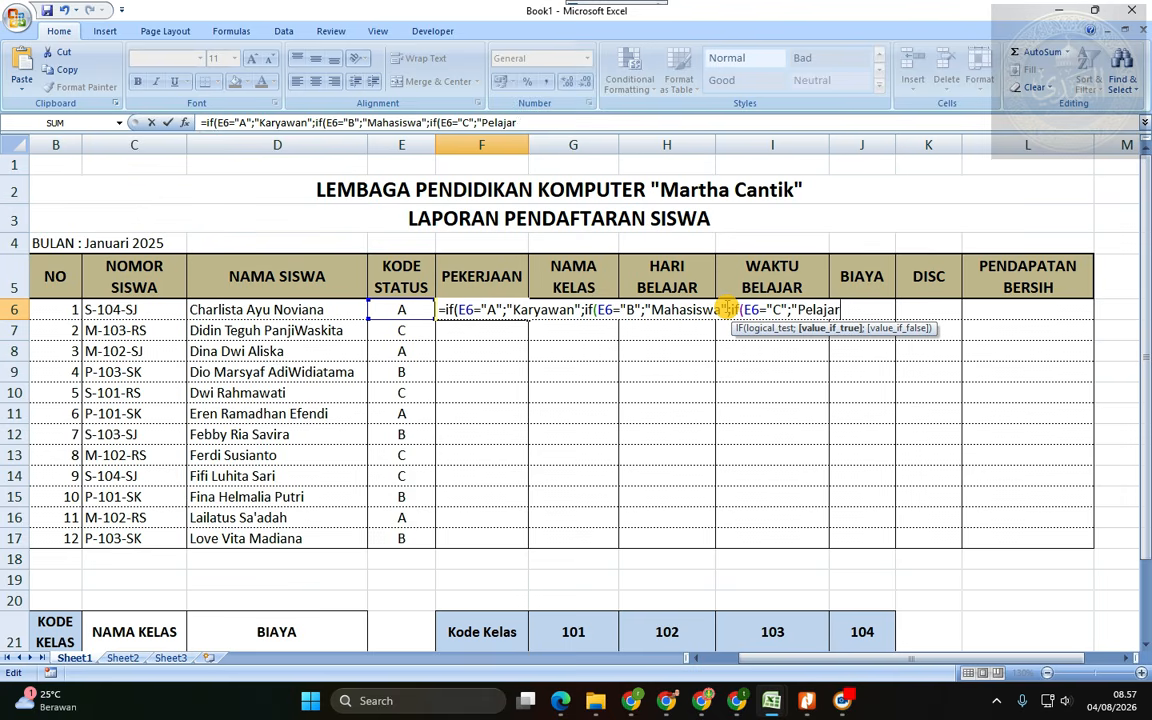
type("\";\"")
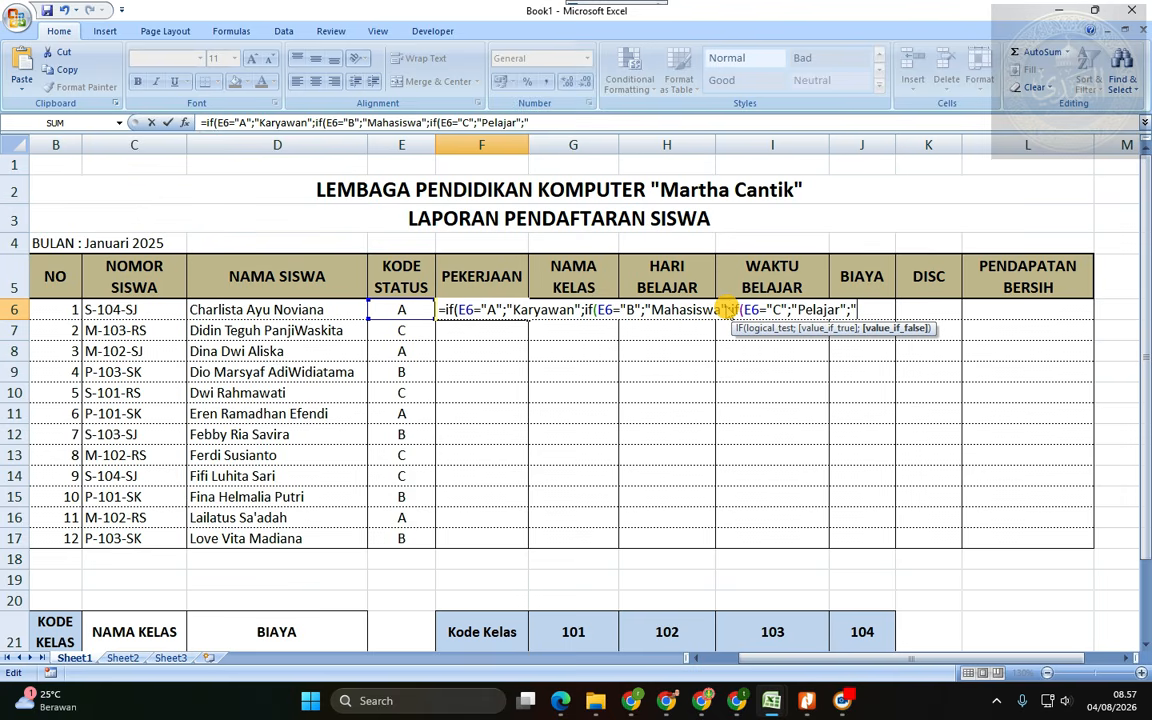
type("Data Salah\"")
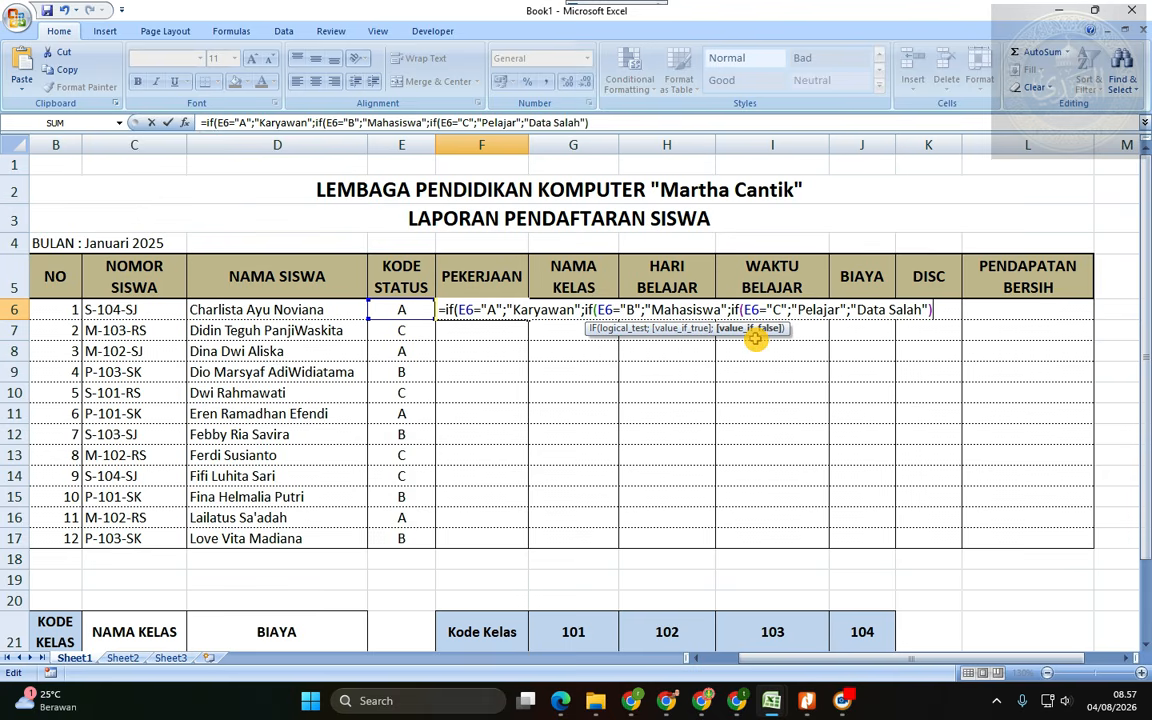
type(")")
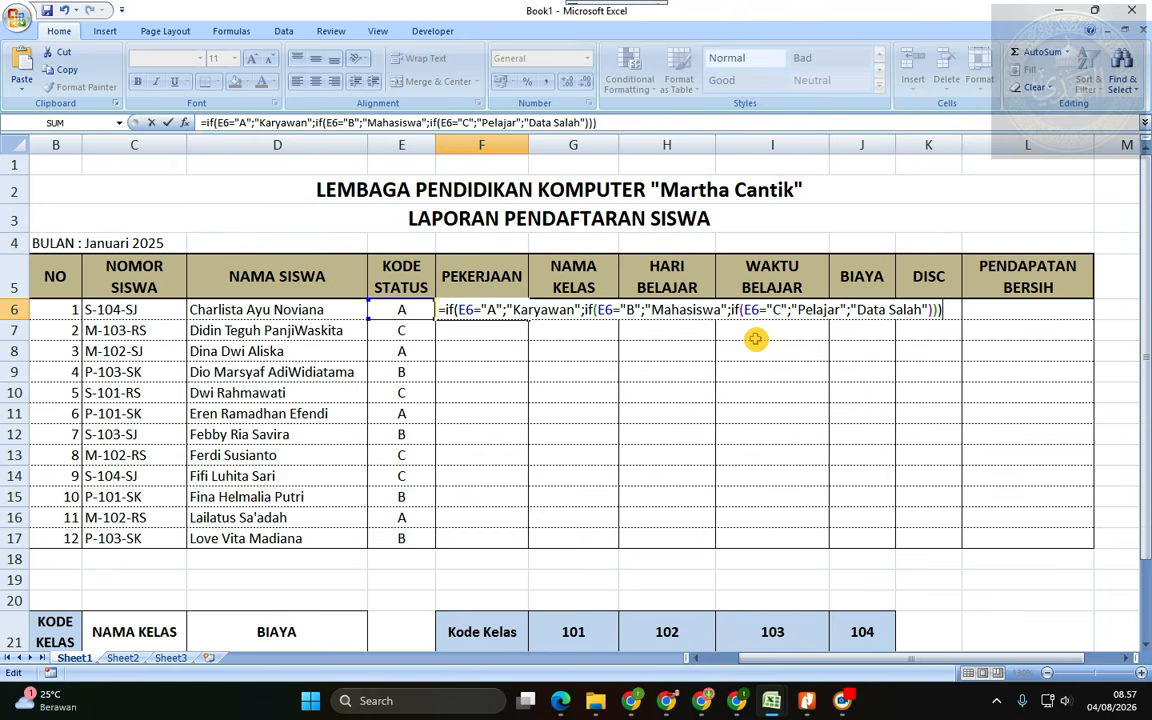
key("Return")
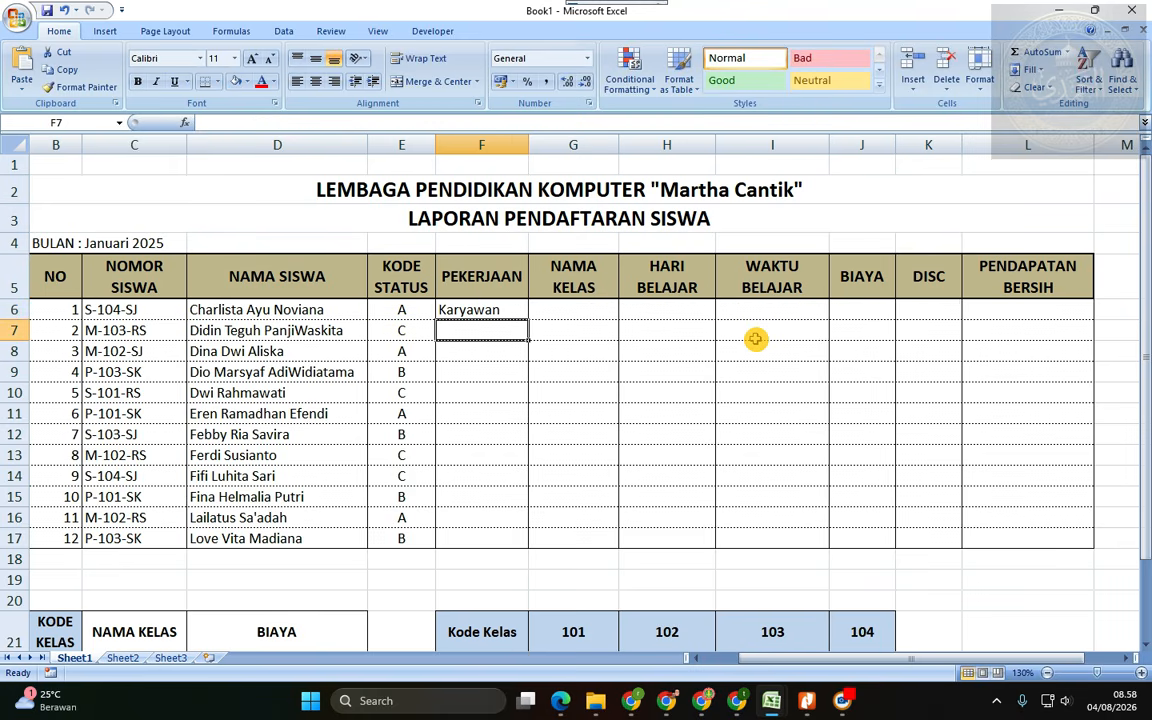
- Fill the PEKERJAAN formula from F6 down to F17
key("Up")
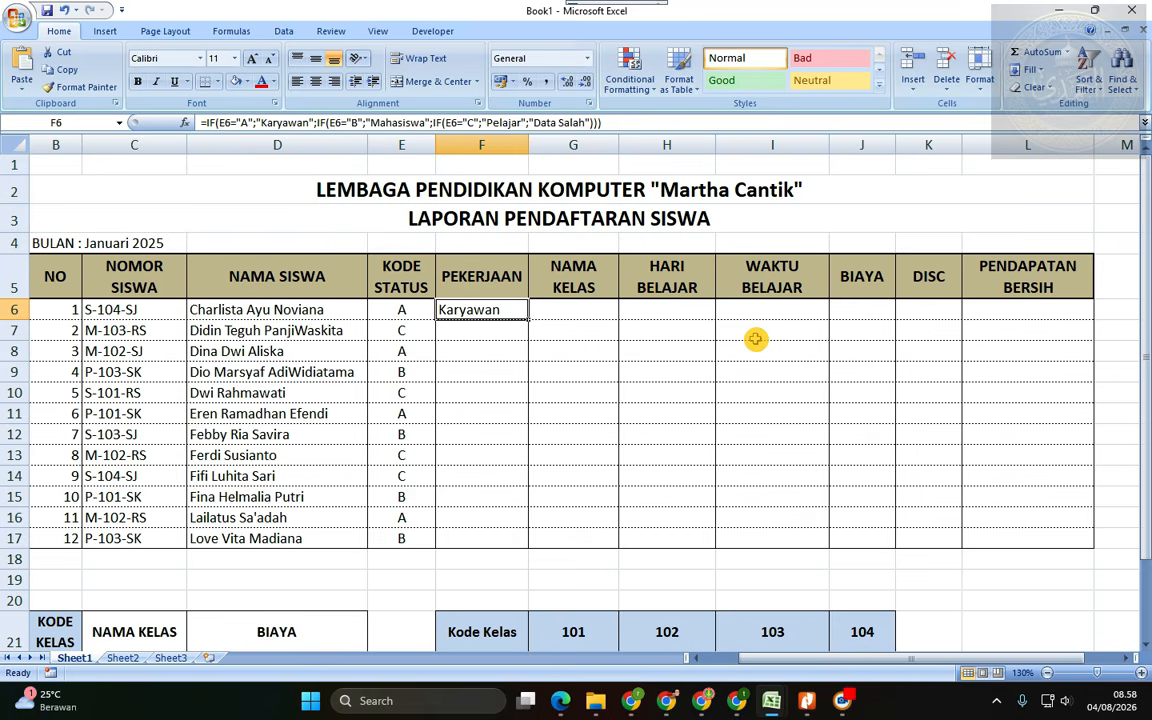
left_click(590, 379)
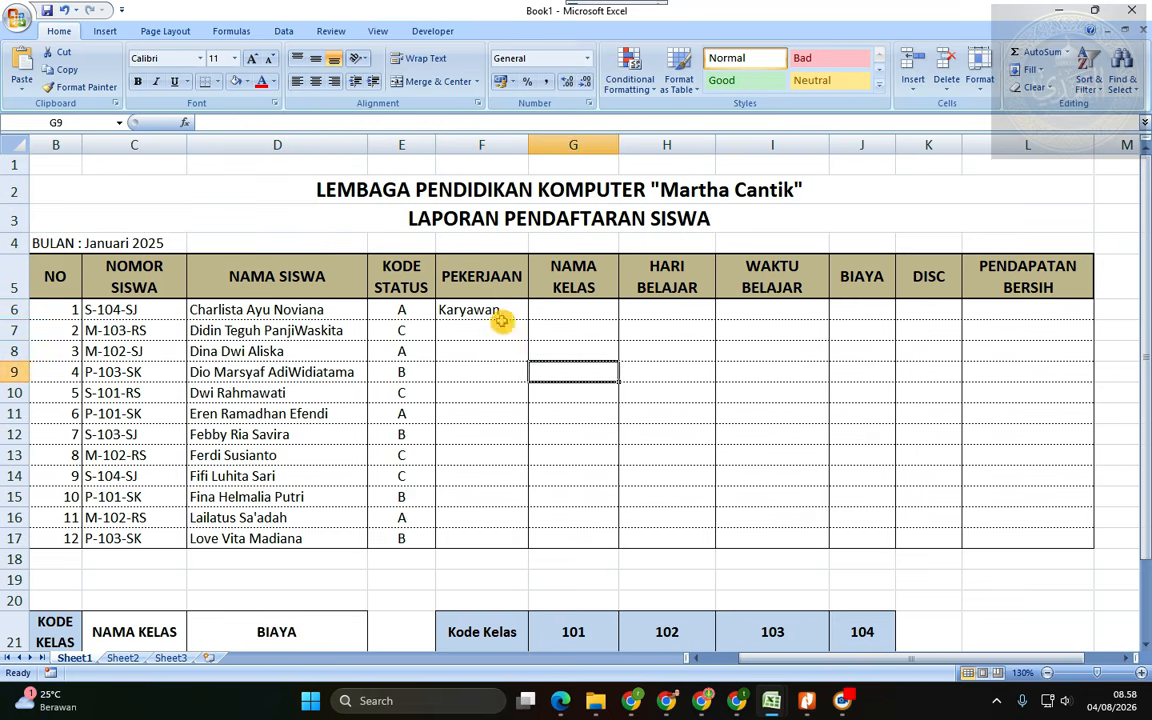
left_click(504, 323)
left_click(506, 313)
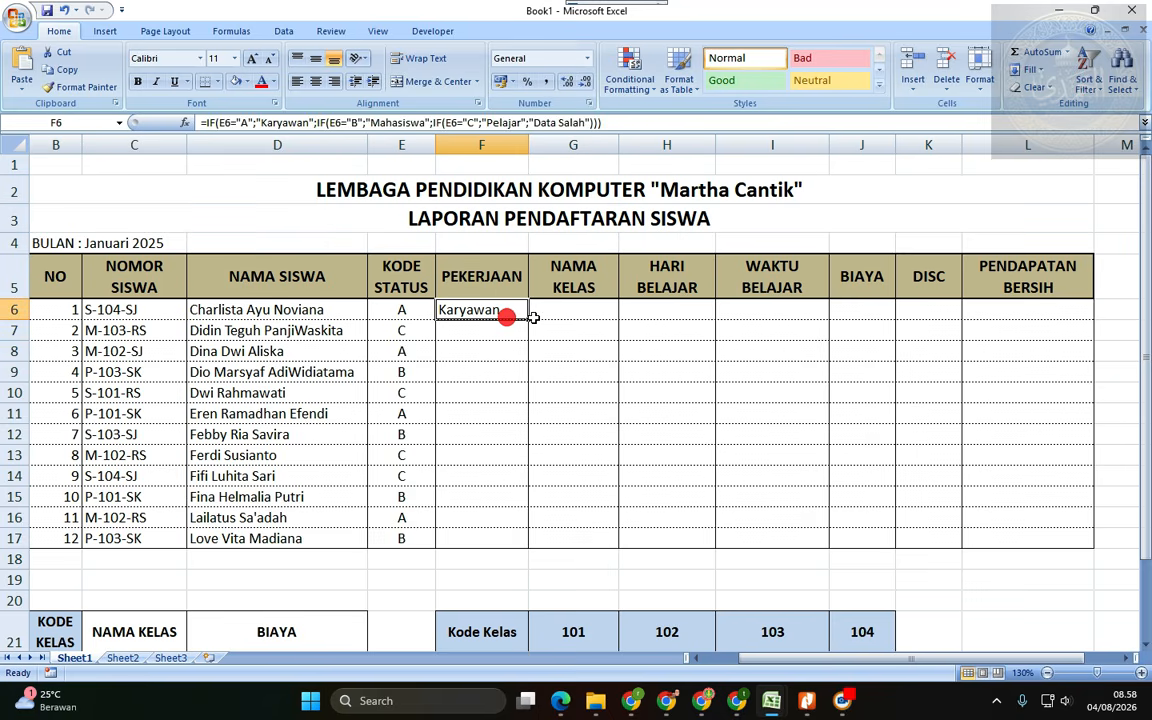
left_click_drag(528, 319, 535, 542)
left_click(573, 494)
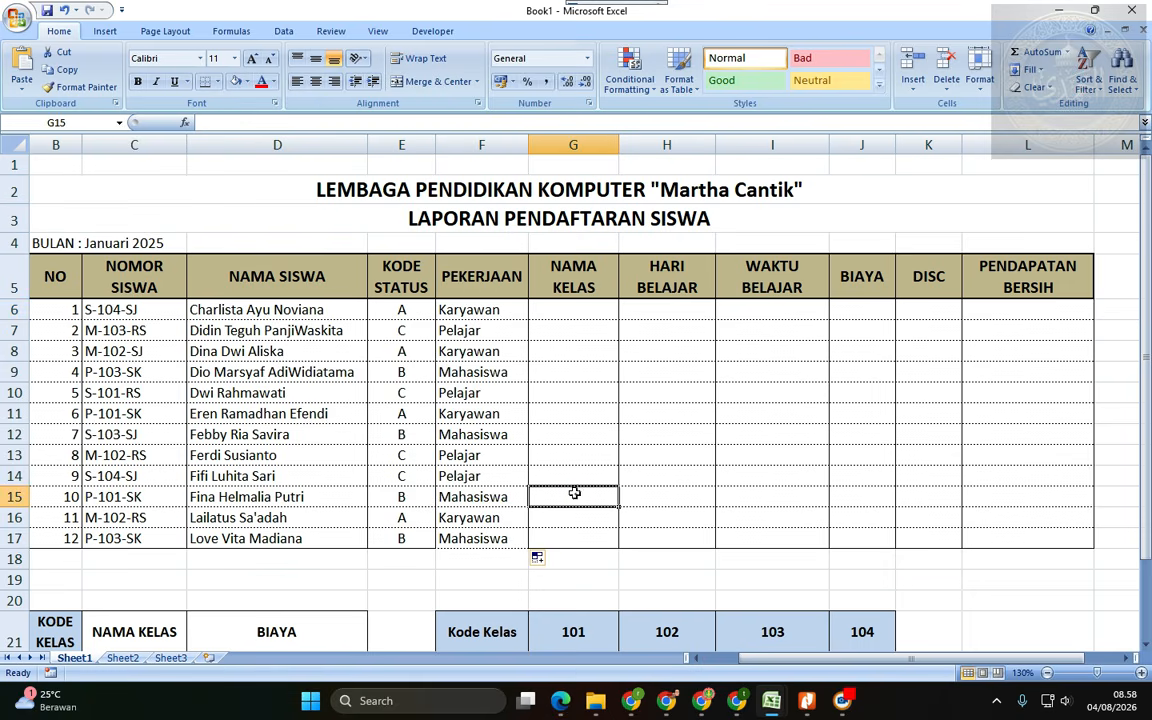
left_click(614, 474)
left_click(700, 434)
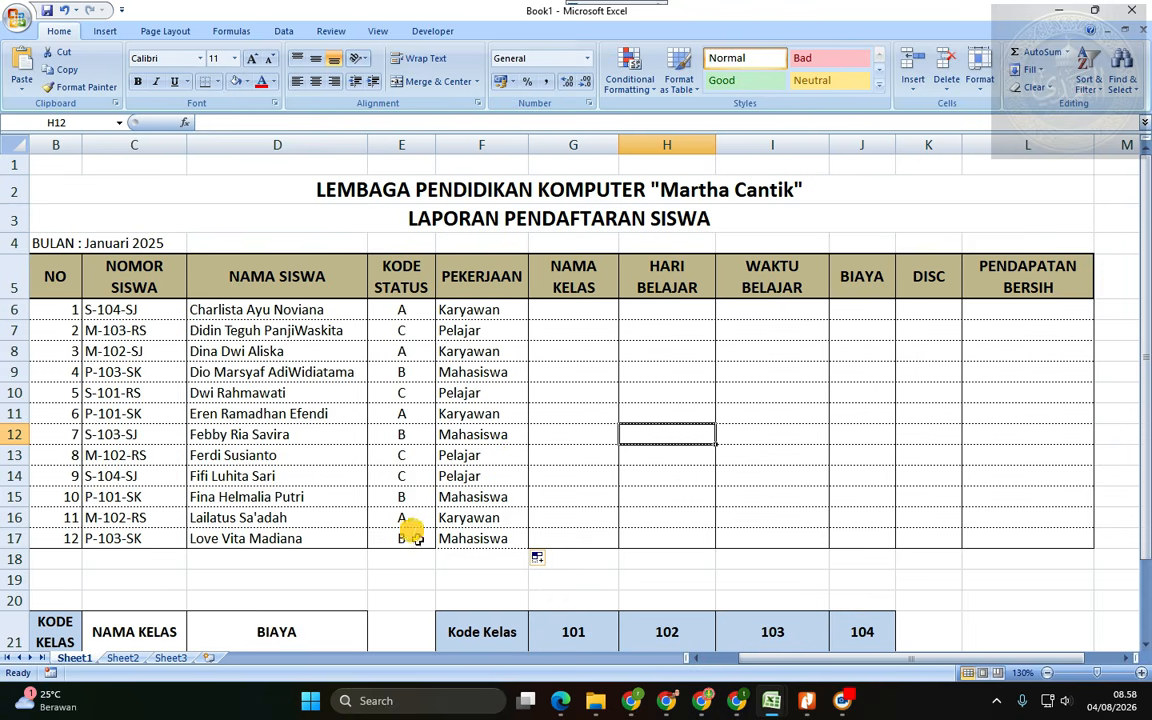
- Add a trailing space after the C in E10 to test the PEKERJAAN formula with an invalid status code
left_click(481, 372)
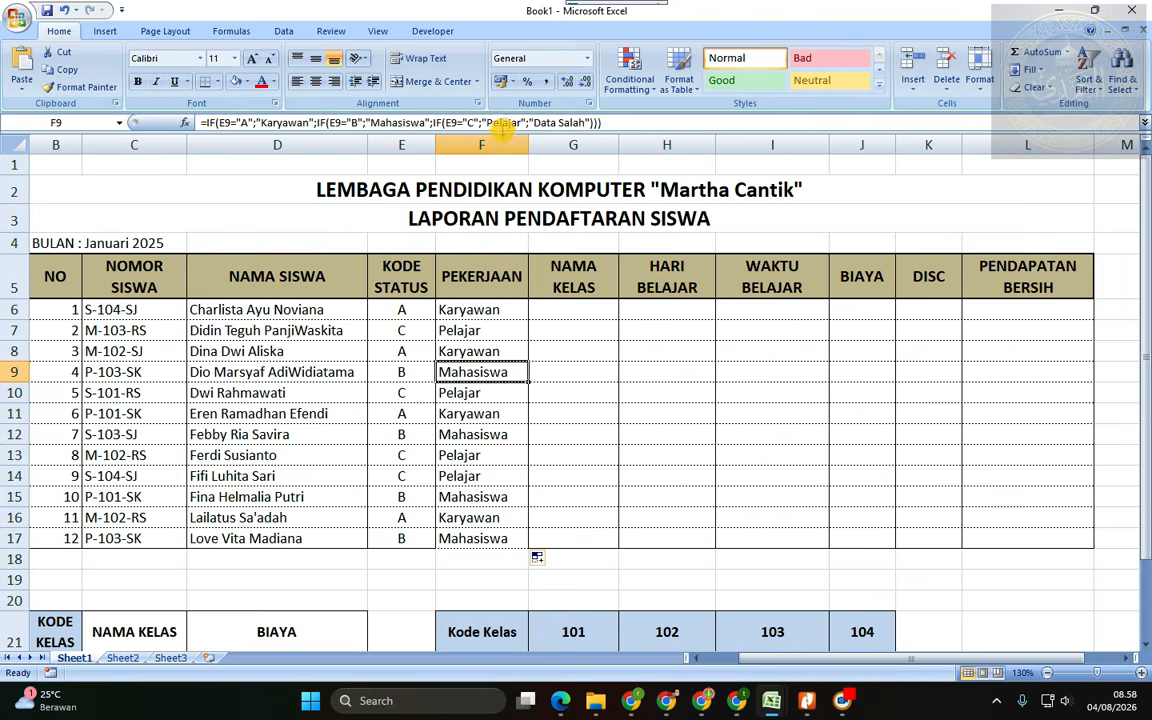
left_click(410, 393)
key("Down")
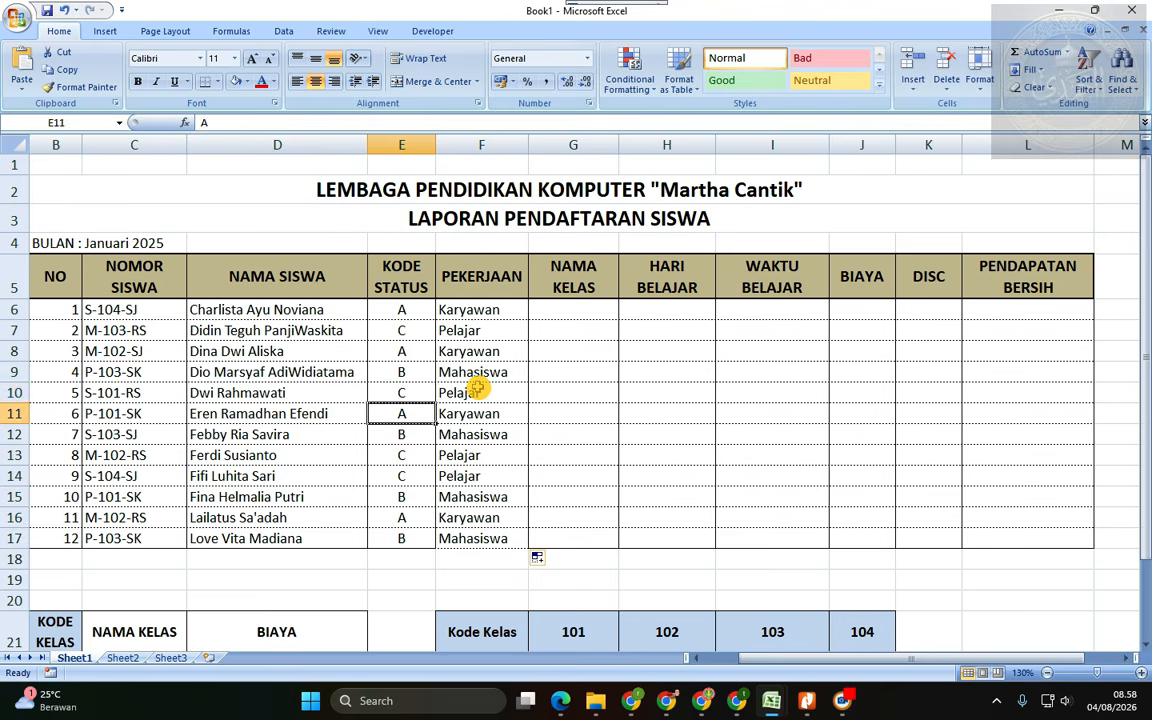
key("Up")
key("F2")
key("Return")
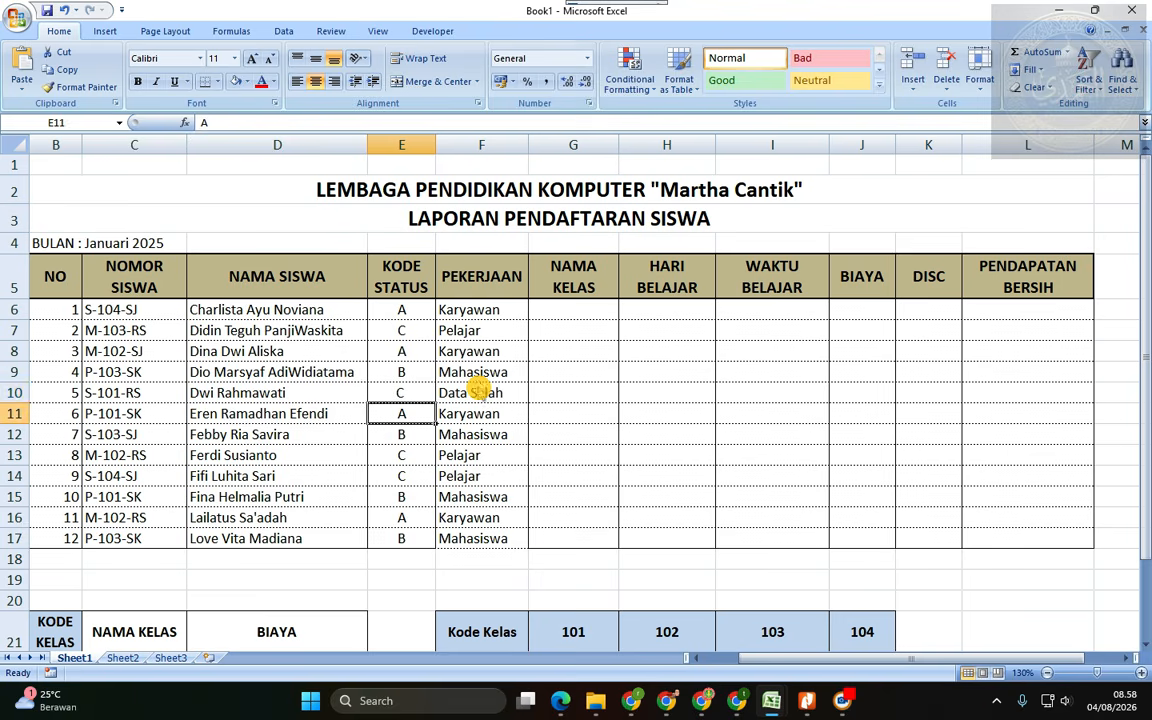
- Remove the trailing space from the status code in E10
key("Up")
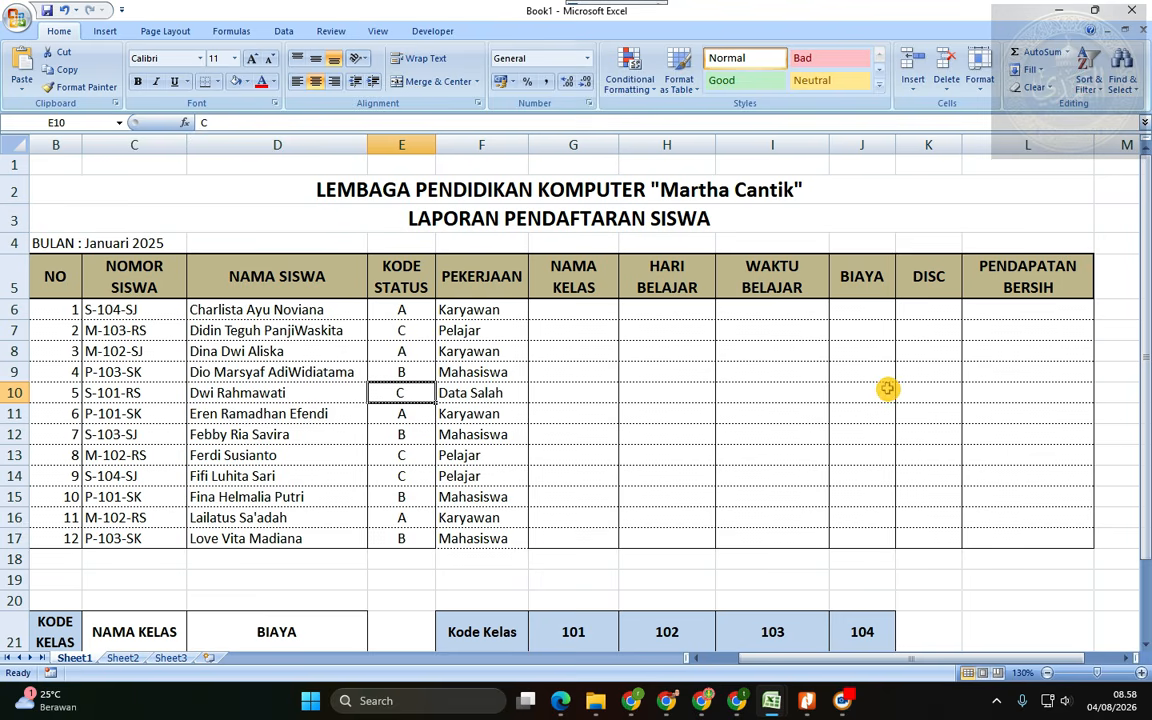
key("F2")
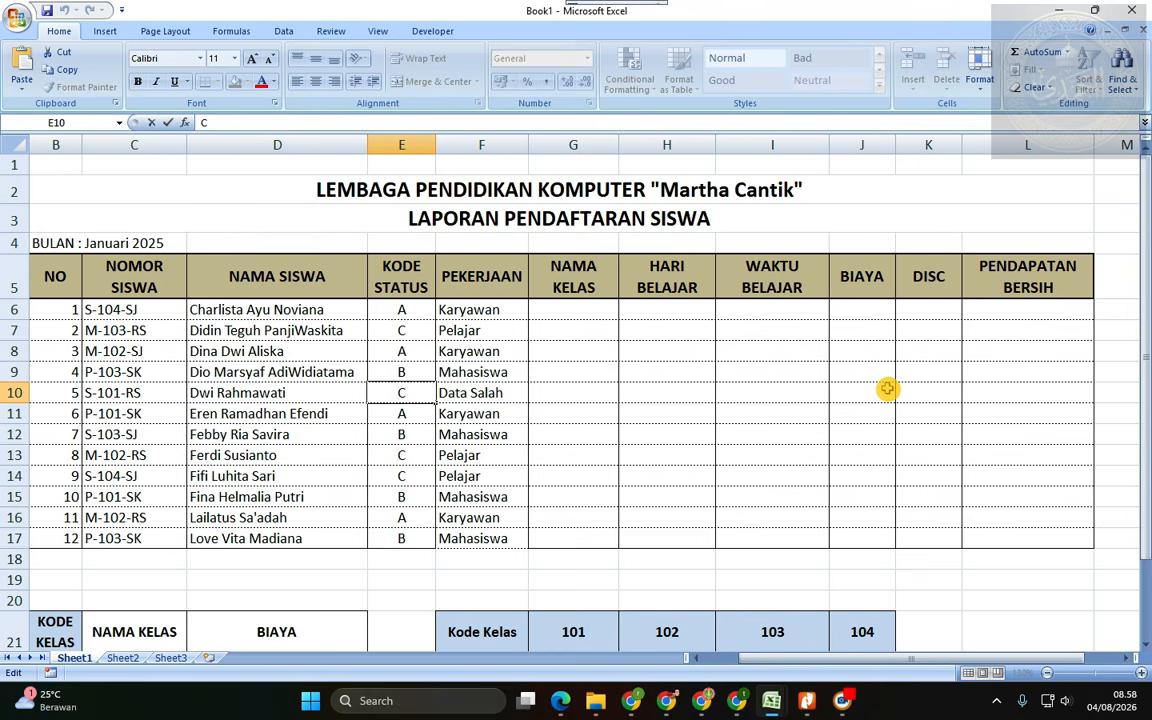
key("Return")
- Select G6, review the NAMA KELAS rule and the lookup tables in the assignment PDF in Nitro Pro, and return to Book1 in Excel
key("Up")
key("Up")
key("Up")
key("Up")
key("Up")
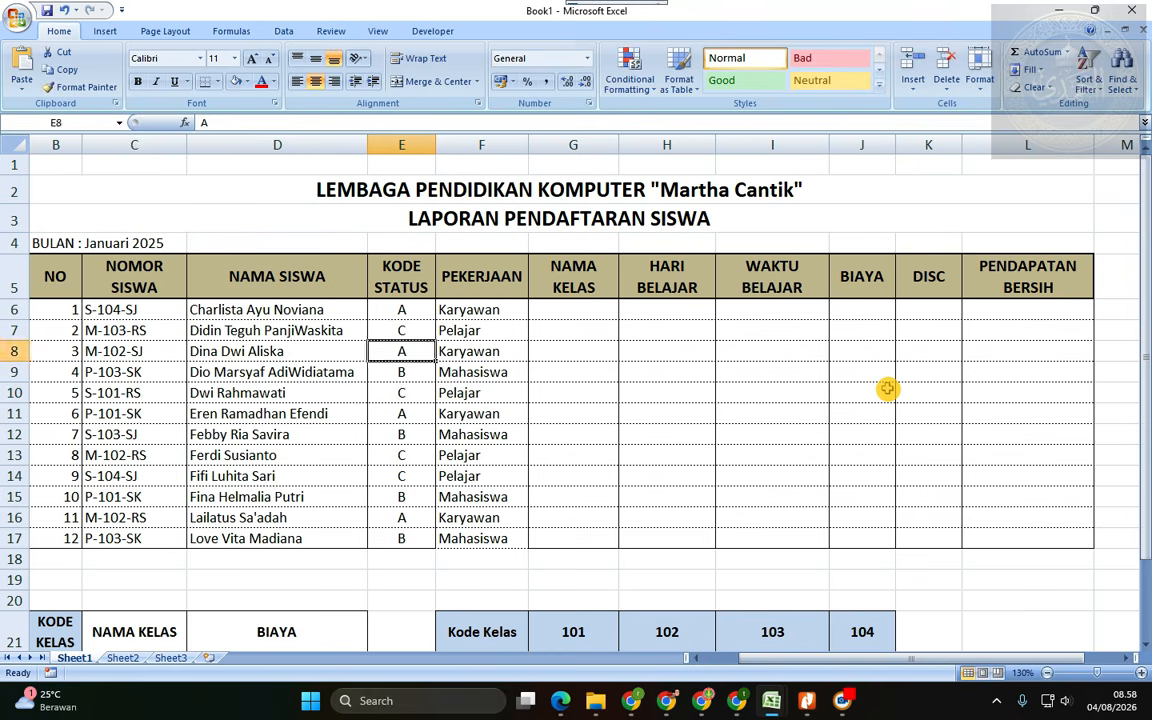
key("Right")
key("Right")
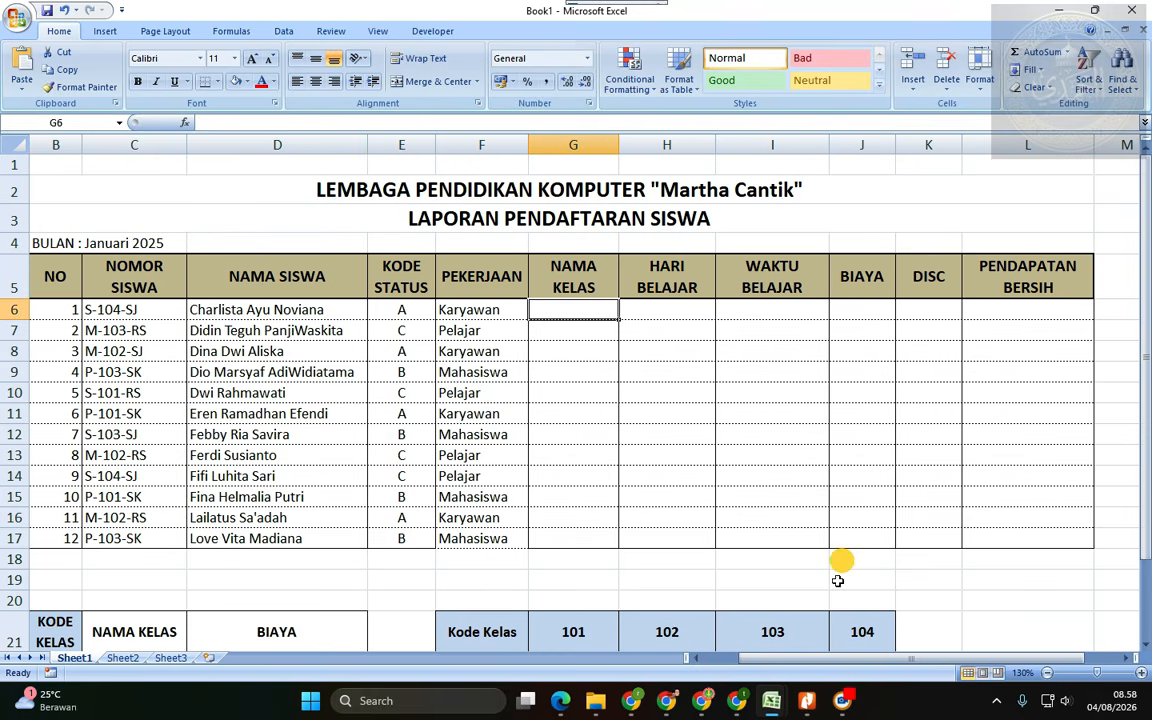
key("alt+Tab")
scroll(390, 543, "down", 3)
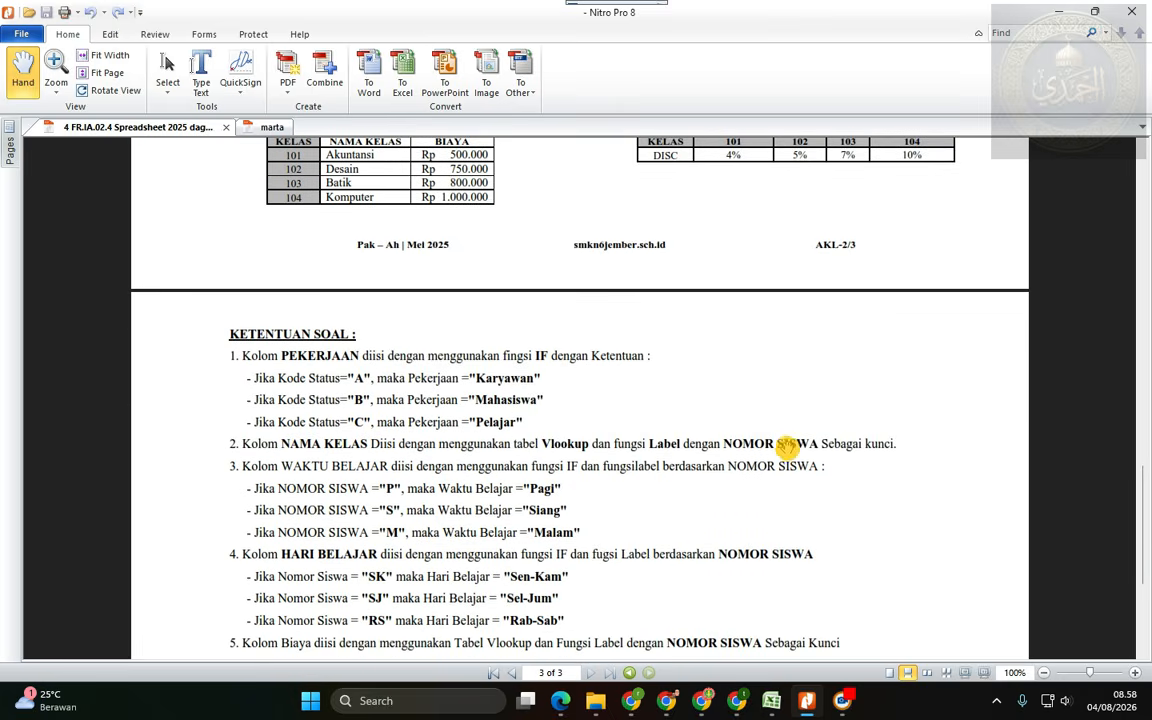
scroll(845, 453, "up", 2)
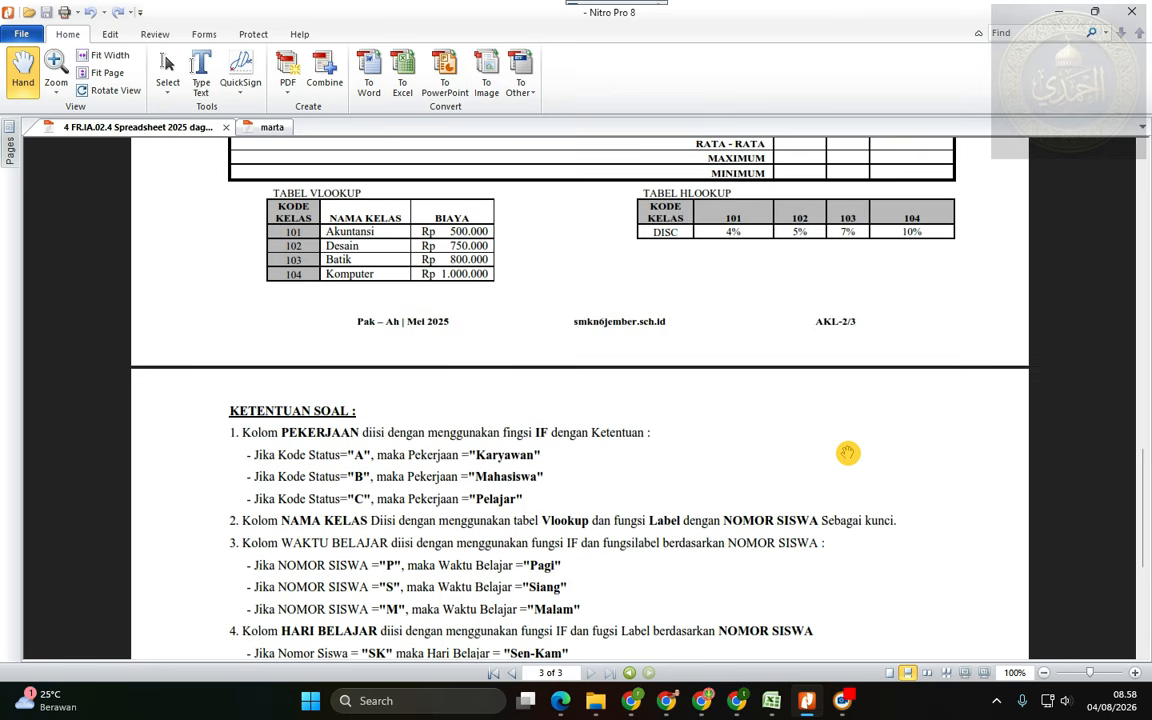
scroll(846, 453, "up", 7)
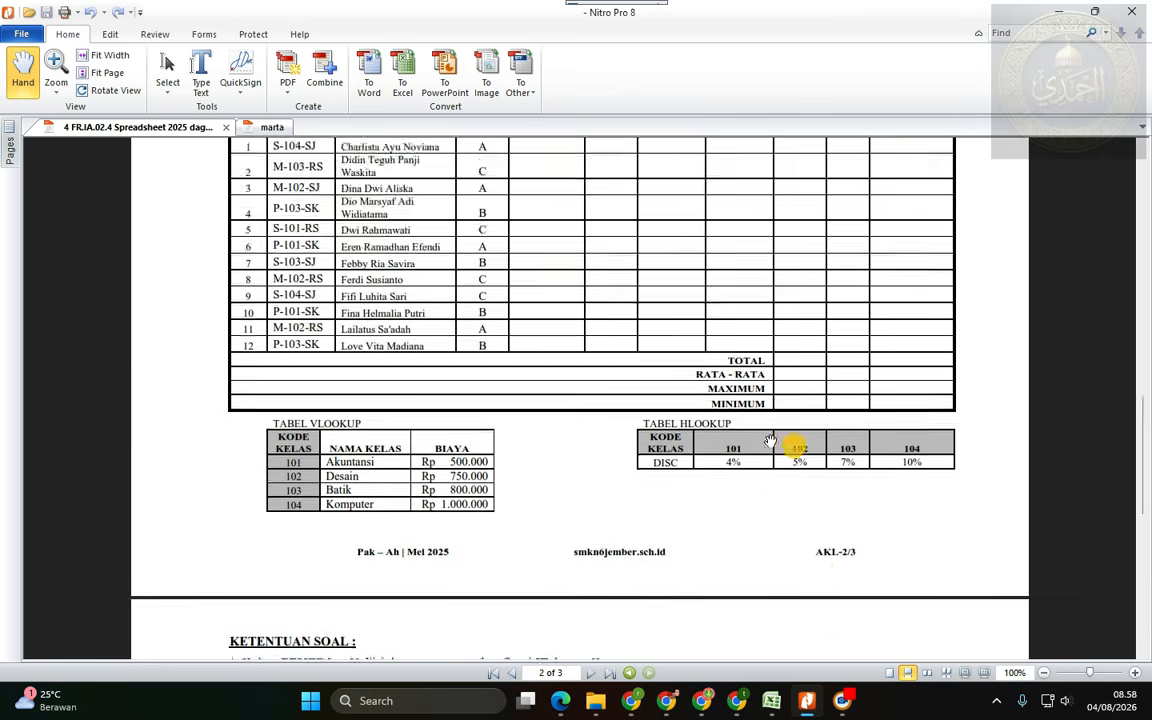
key("super+d")
left_click(771, 700)
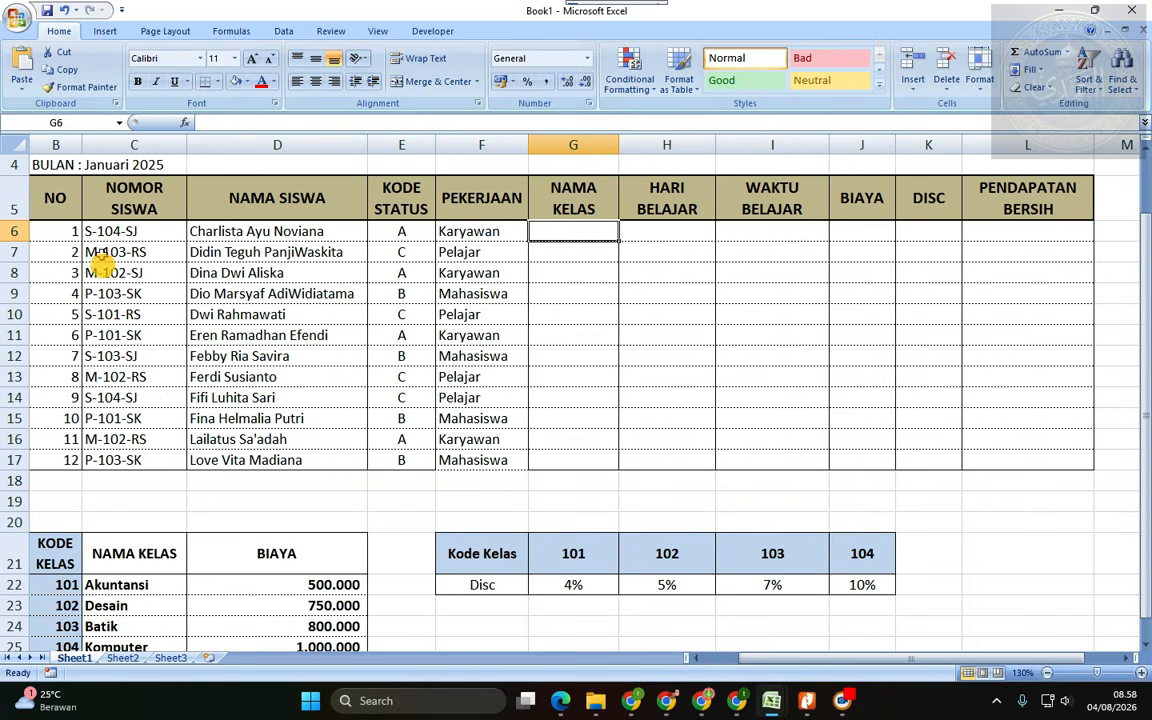
- Enter =MID(C6;3;3) in G6 to extract the class code from the NOMOR SISWA entry
scroll(120, 445, "down", 3)
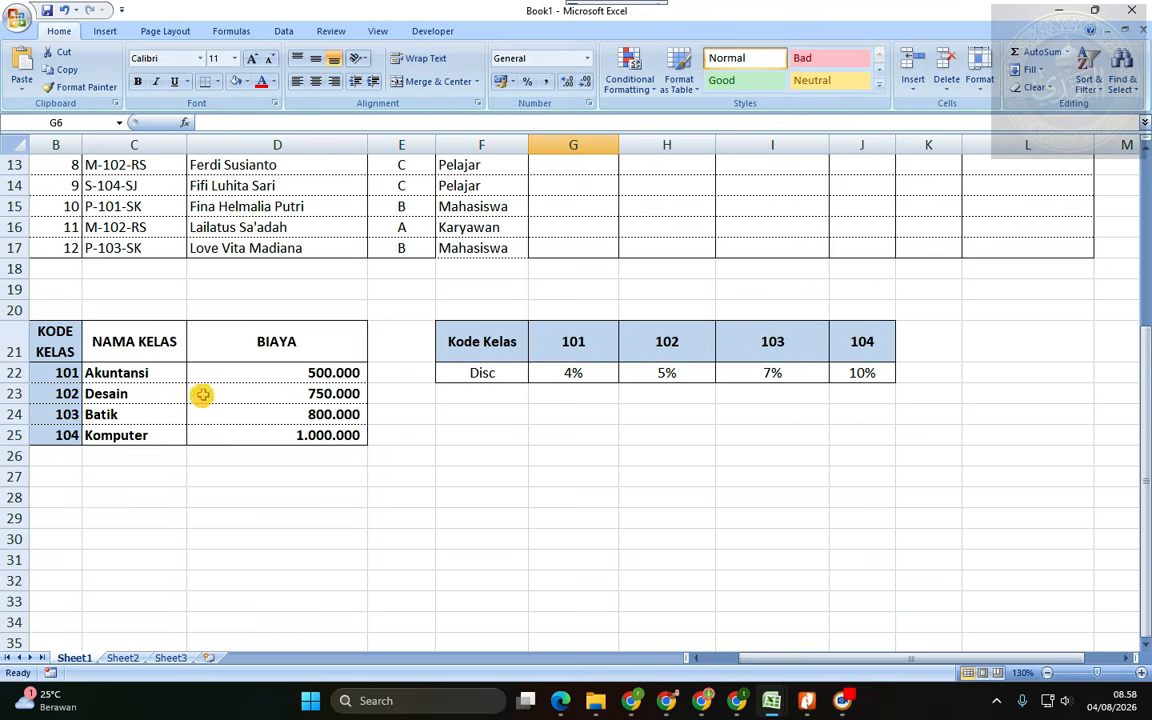
scroll(361, 390, "up", 3)
type("=")
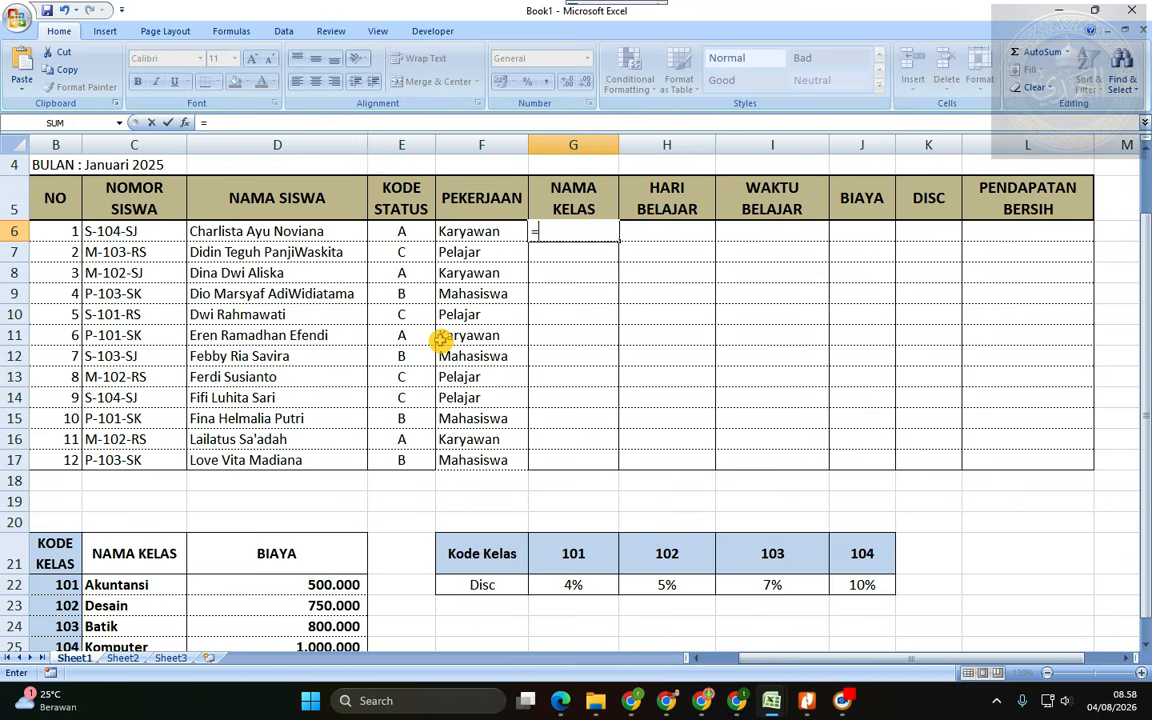
type("mid")
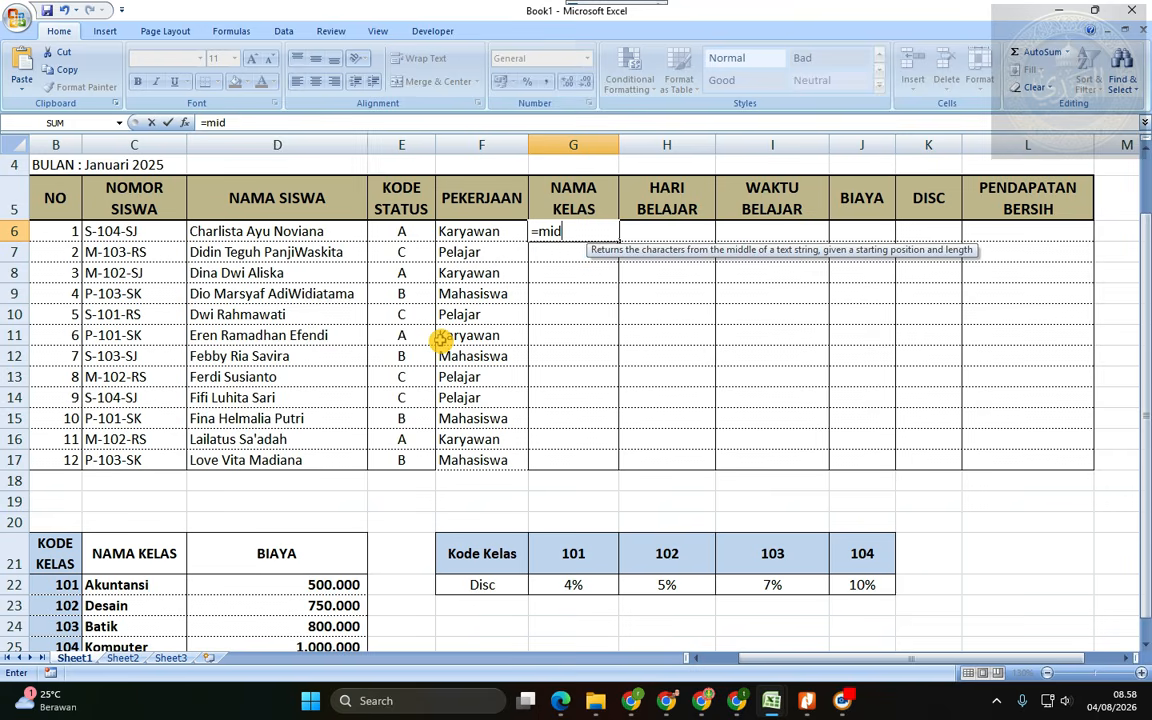
type("(")
key("Left")
key("Left")
key("Left")
key("Left")
key("Left")
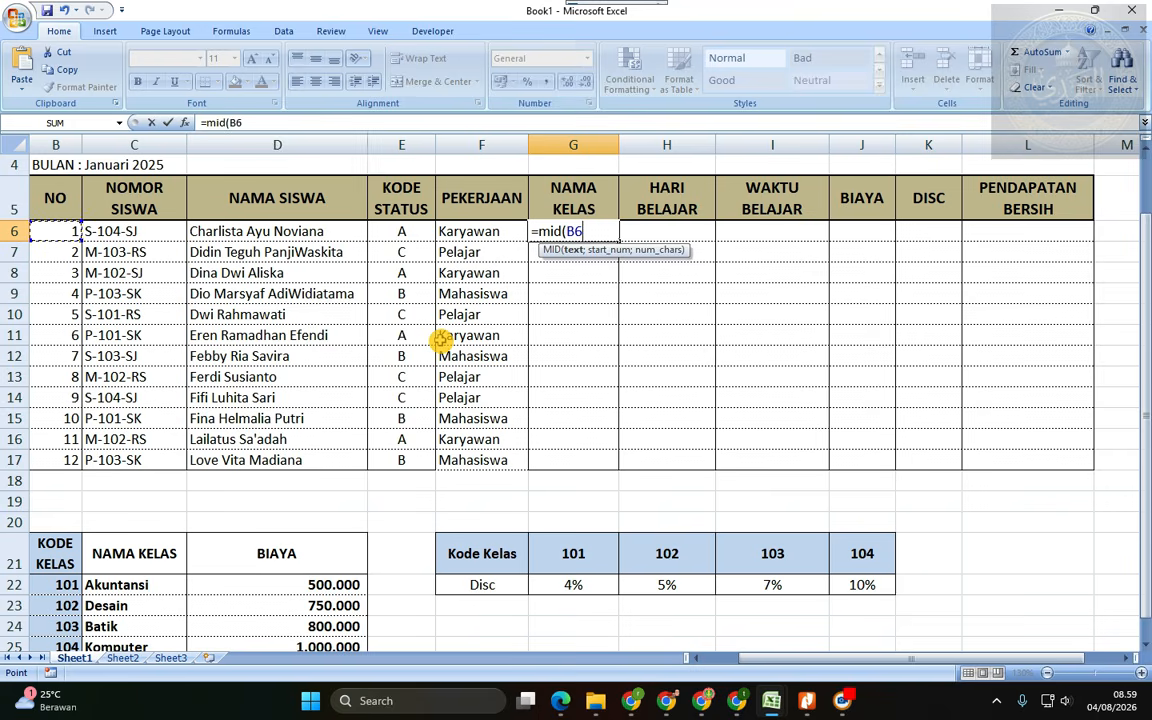
key("Right")
type(";")
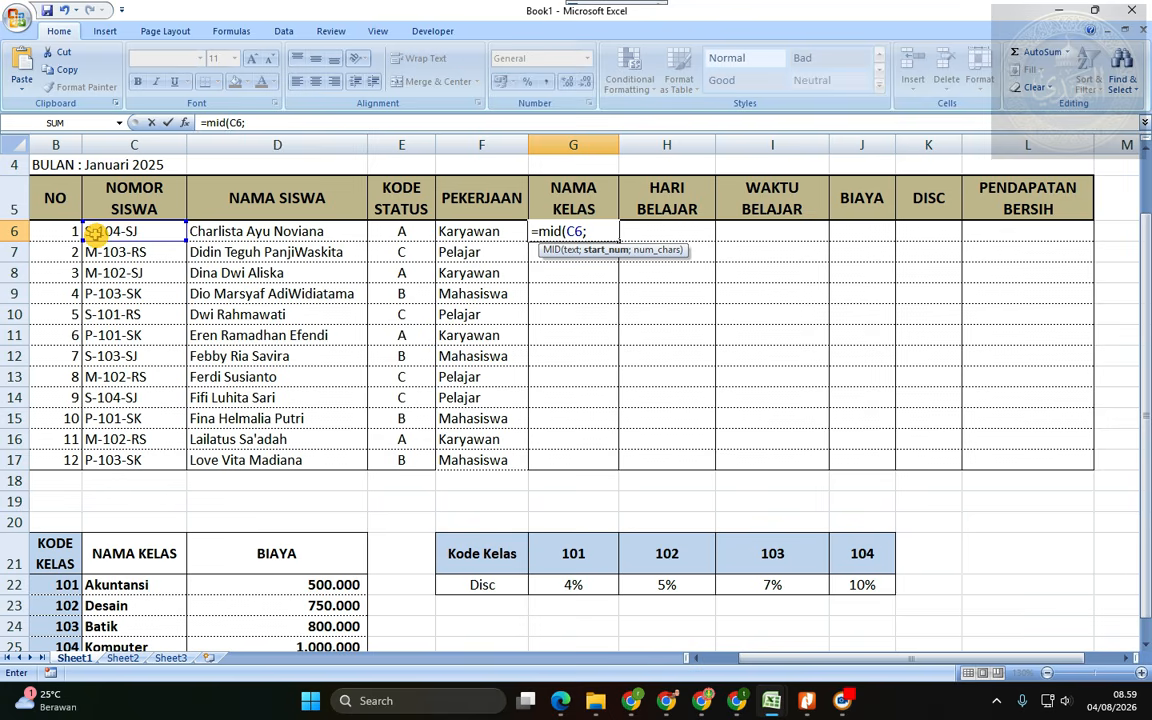
left_click_drag(88, 232, 89, 232)
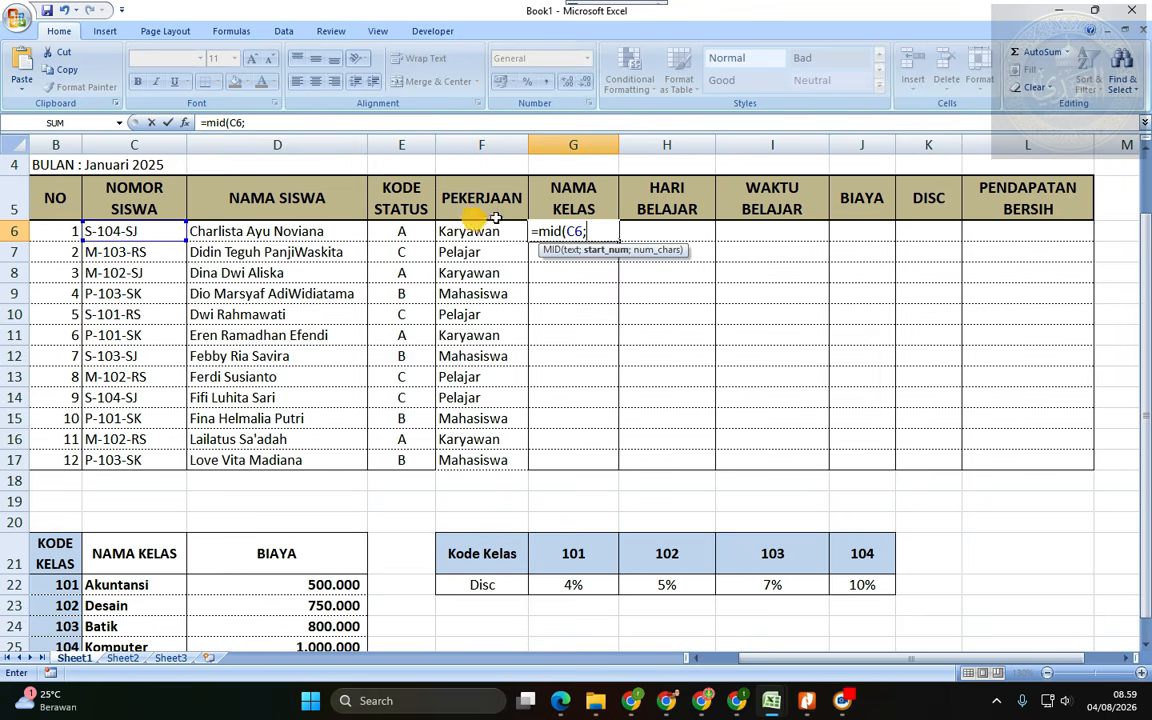
type("3")
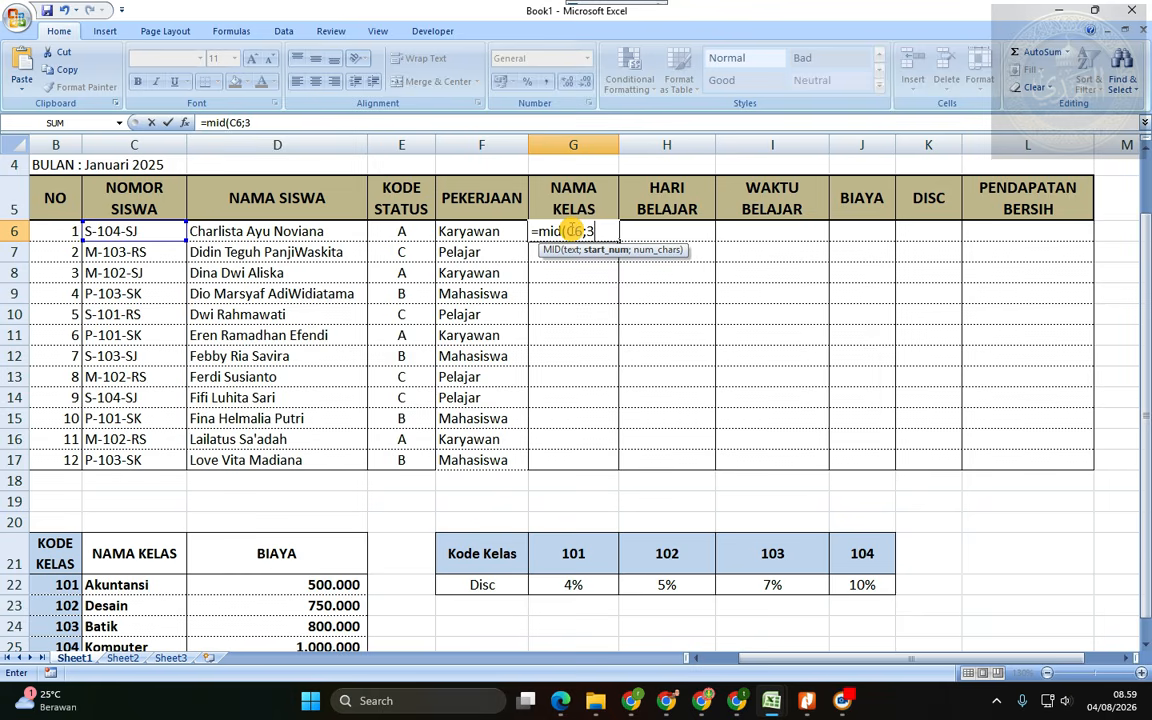
type(";3)")
key("Return")
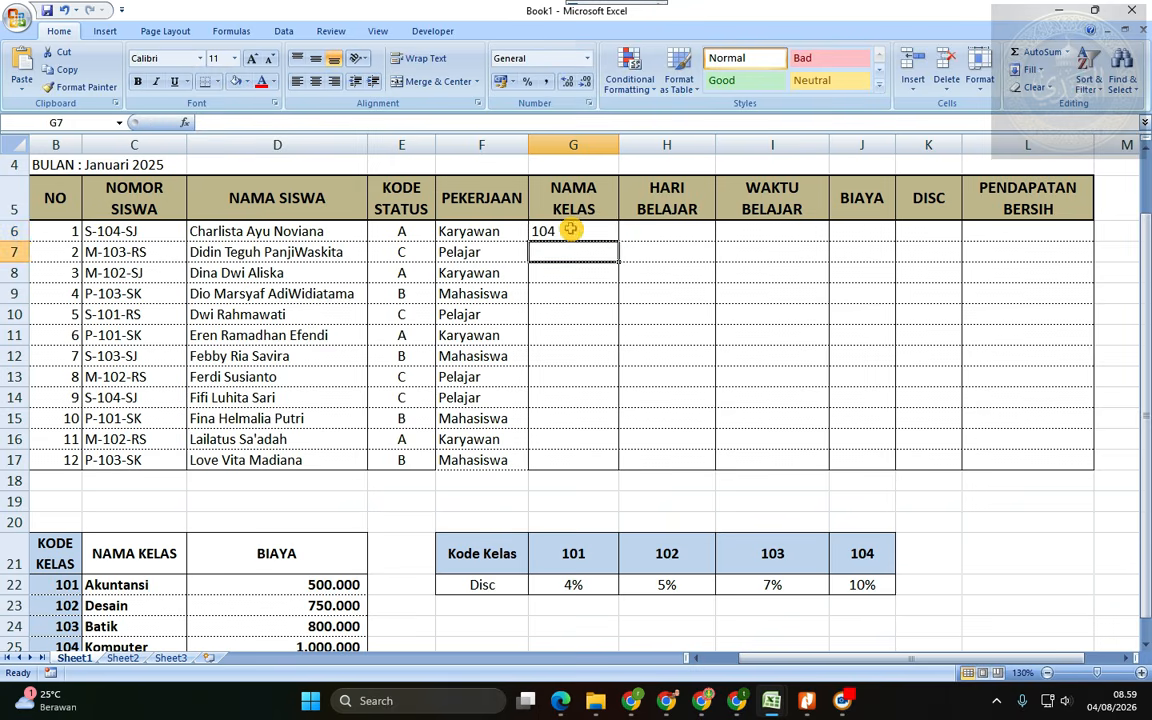
- Fill the MID formula from G6 down to G17
left_click(570, 230)
left_click_drag(618, 240, 611, 464)
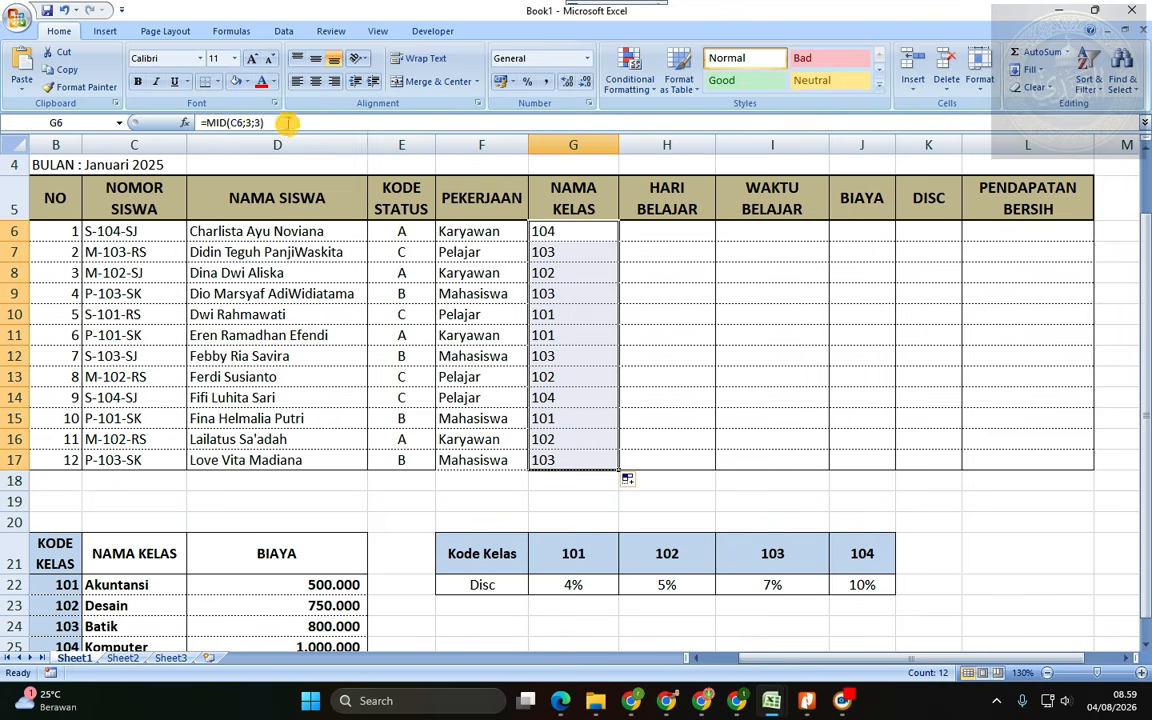
left_click_drag(287, 123, 206, 122)
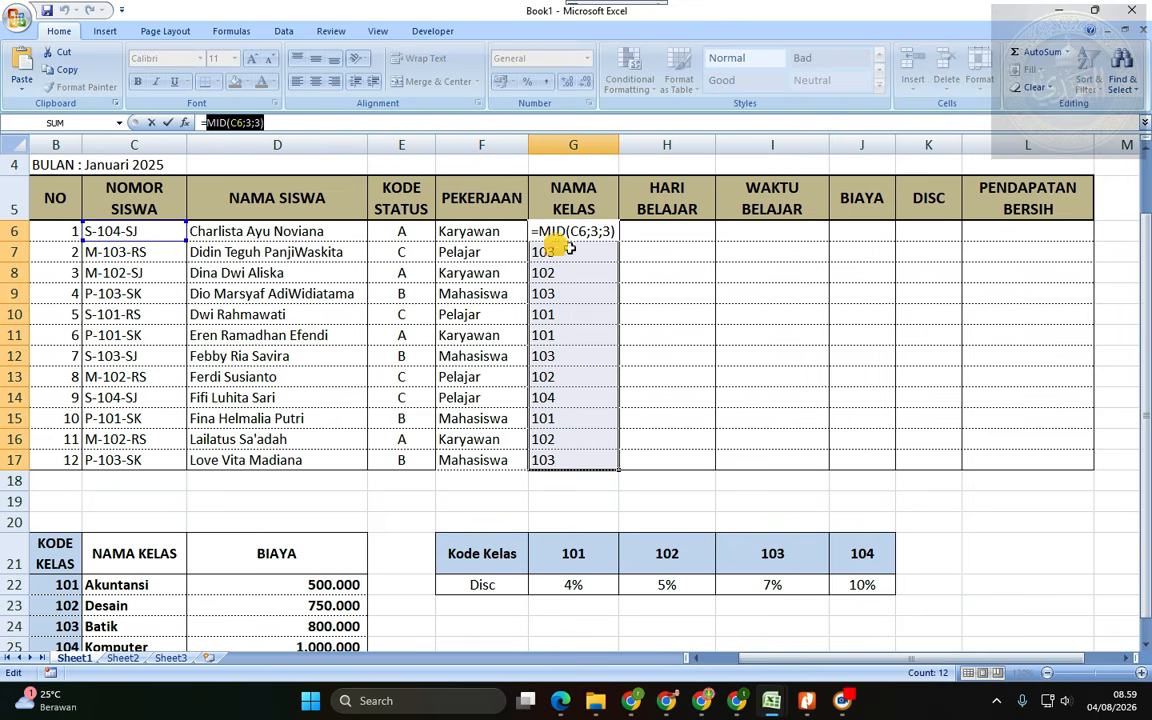
left_click(662, 300)
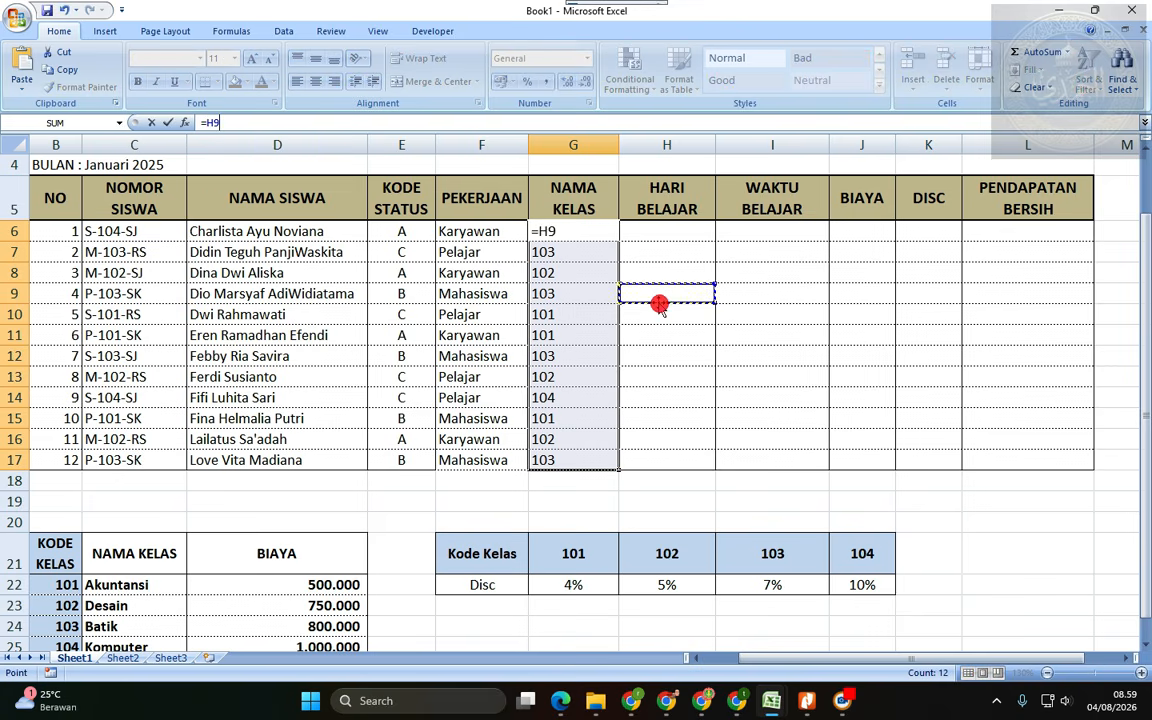
key("Escape")
- Edit the G6 formula so that MID(C6;3;3) becomes the lookup value of a VLOOKUP
left_click(575, 237)
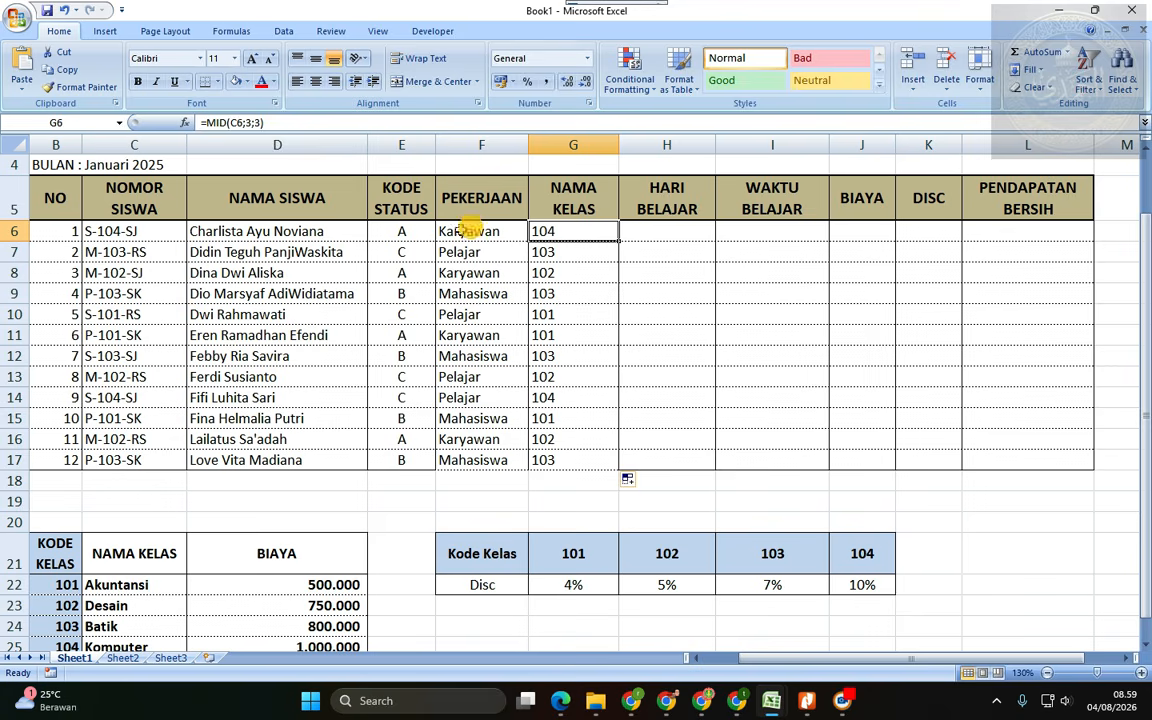
left_click(206, 124)
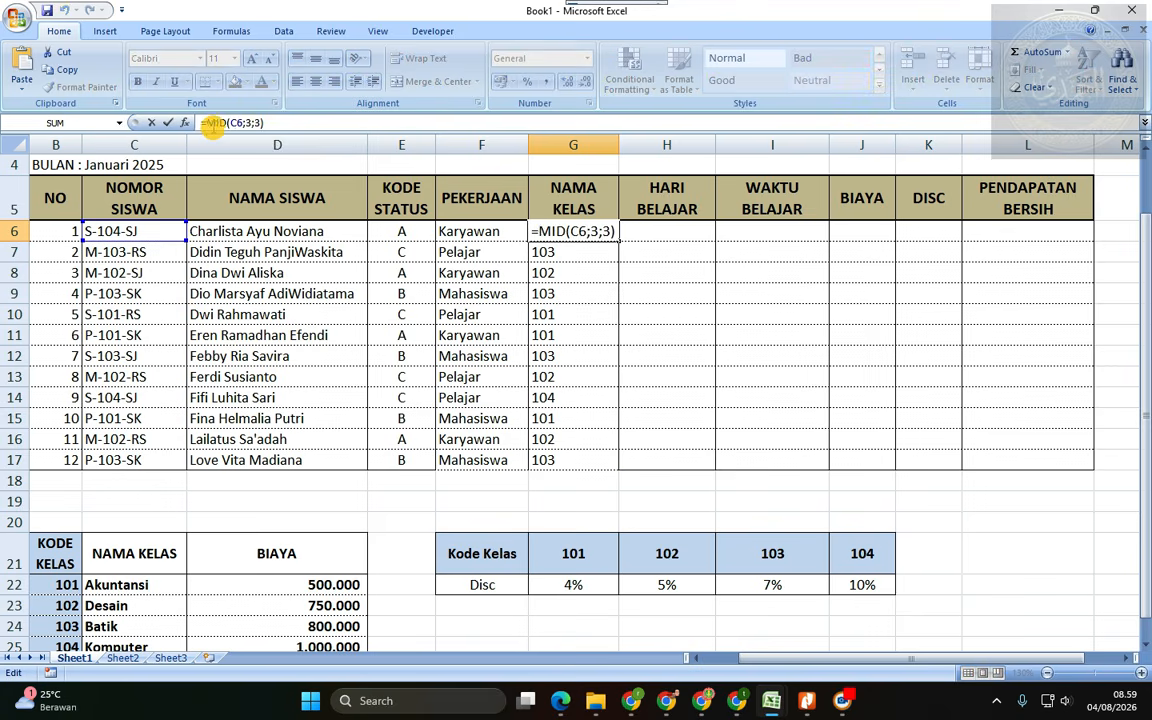
type("vlooukup")
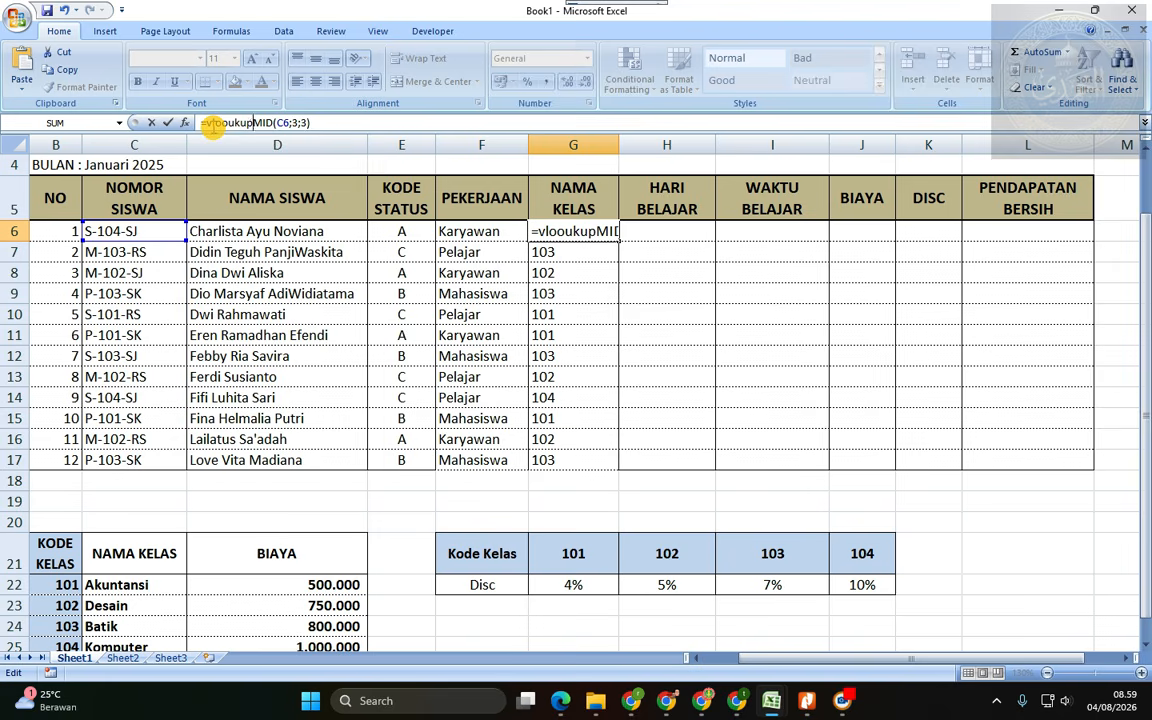
type("(")
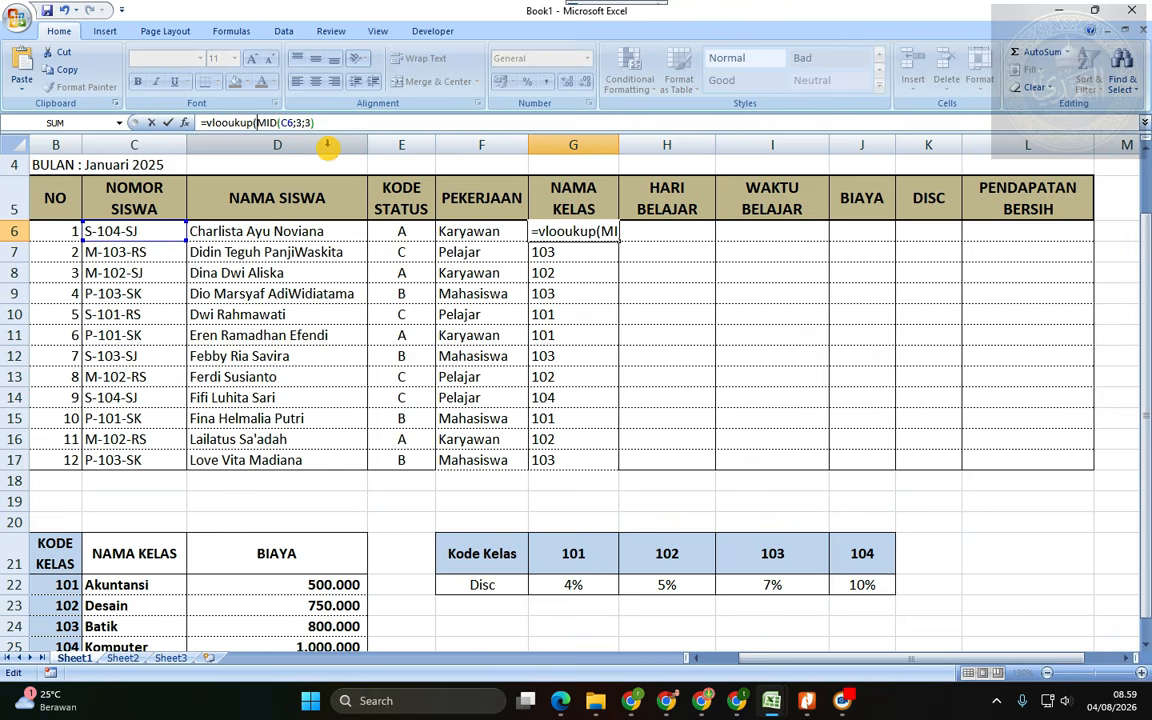
left_click_drag(326, 124, 256, 122)
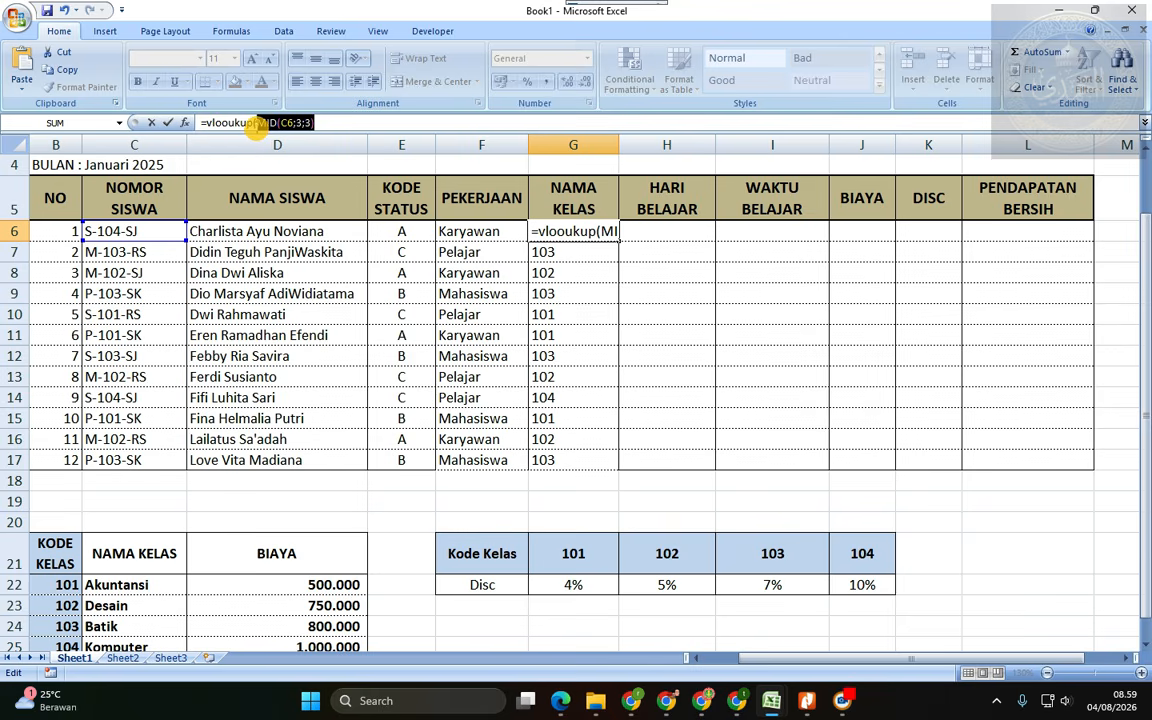
key("BackSpace")
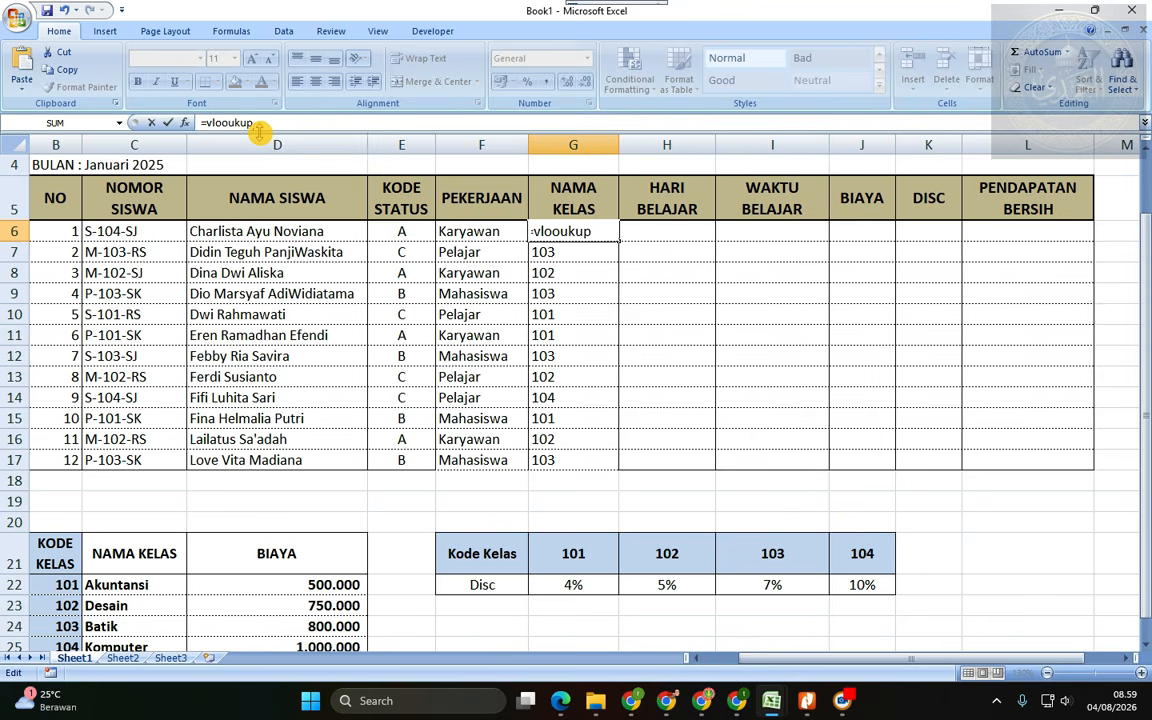
key("BackSpace")
key("BackSpace")
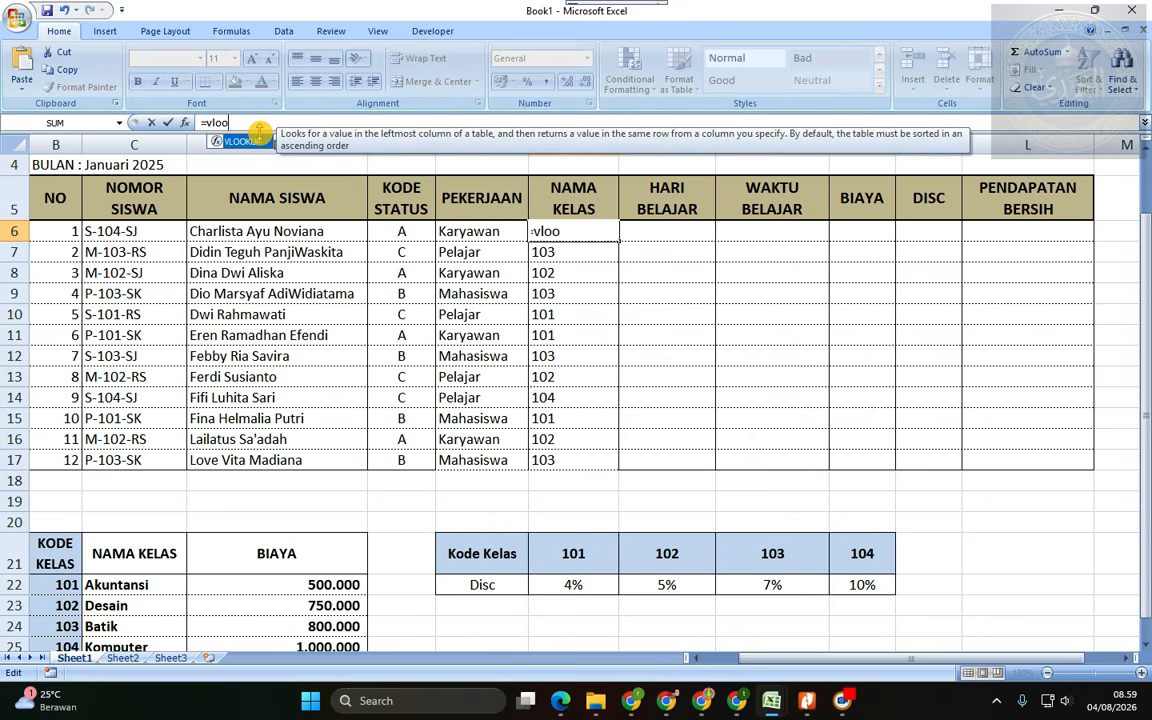
type("kup(")
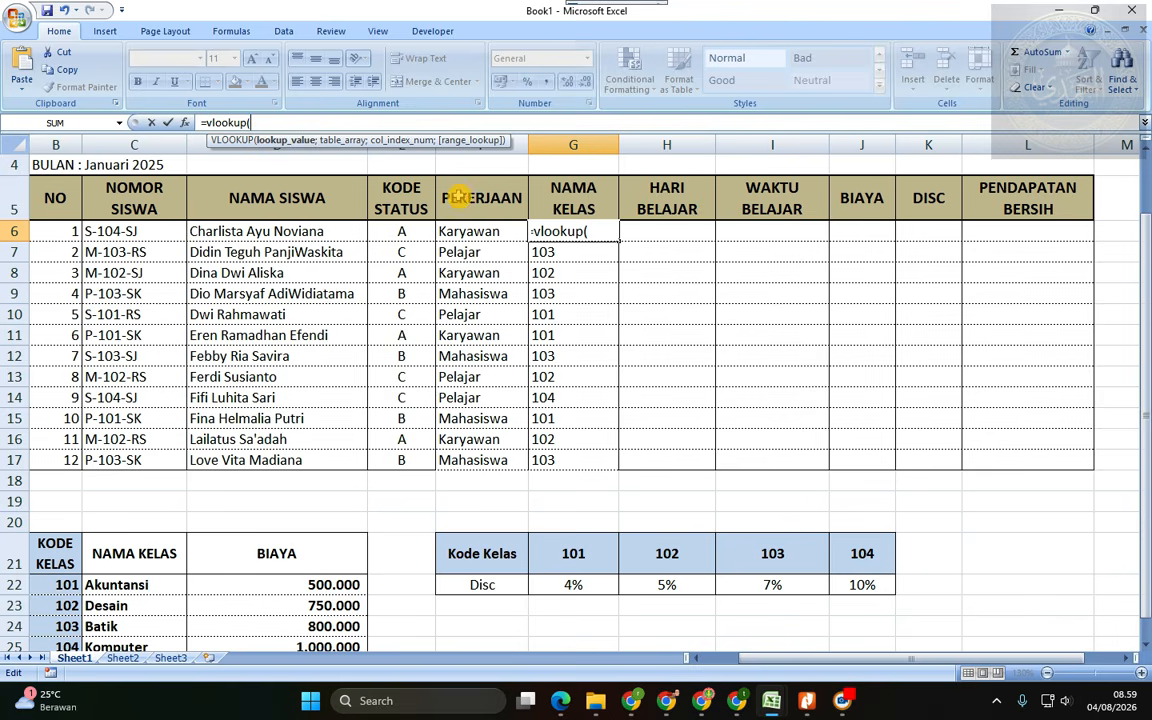
type("MID(C6;3;3)")
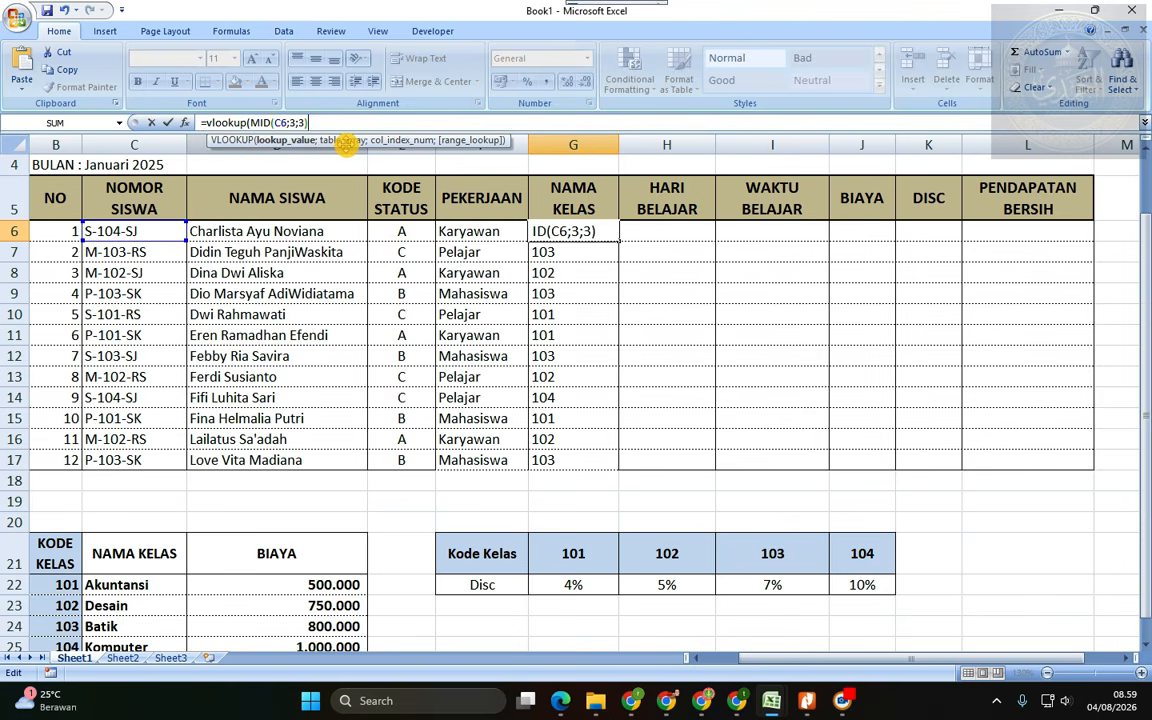
- Complete the G6 VLOOKUP with the absolute table range $B$22:$D$25 and column index 2, and fill it down to G17
type(";")
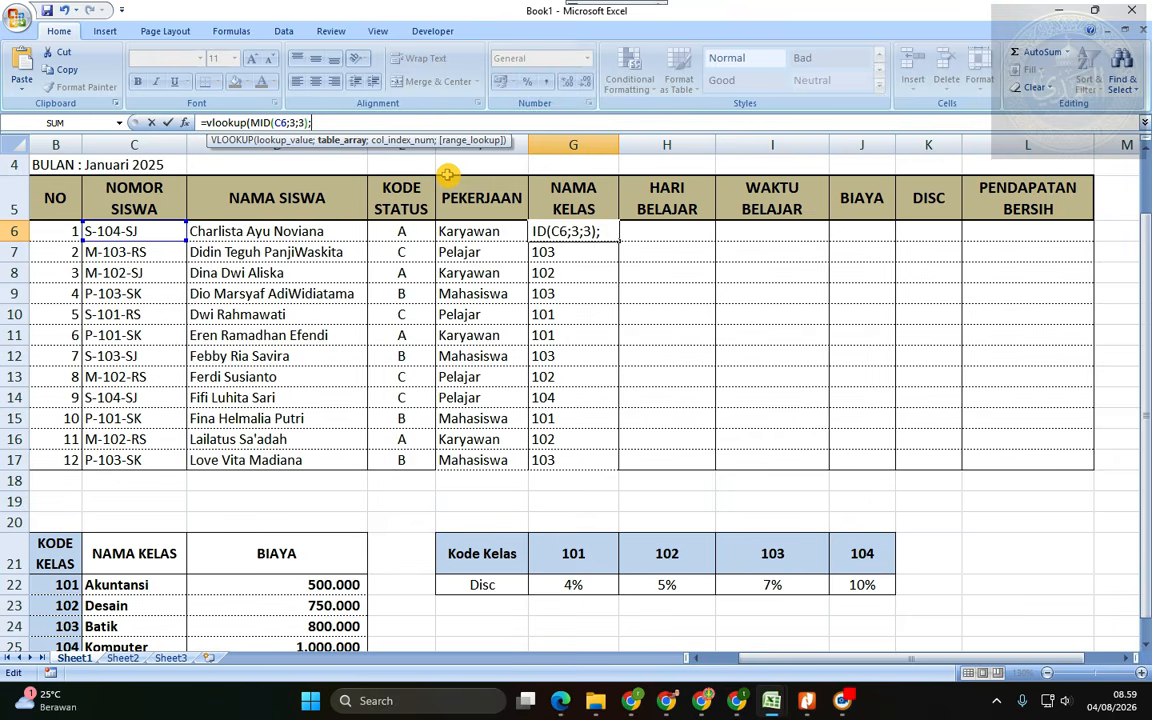
scroll(195, 470, "down", 1)
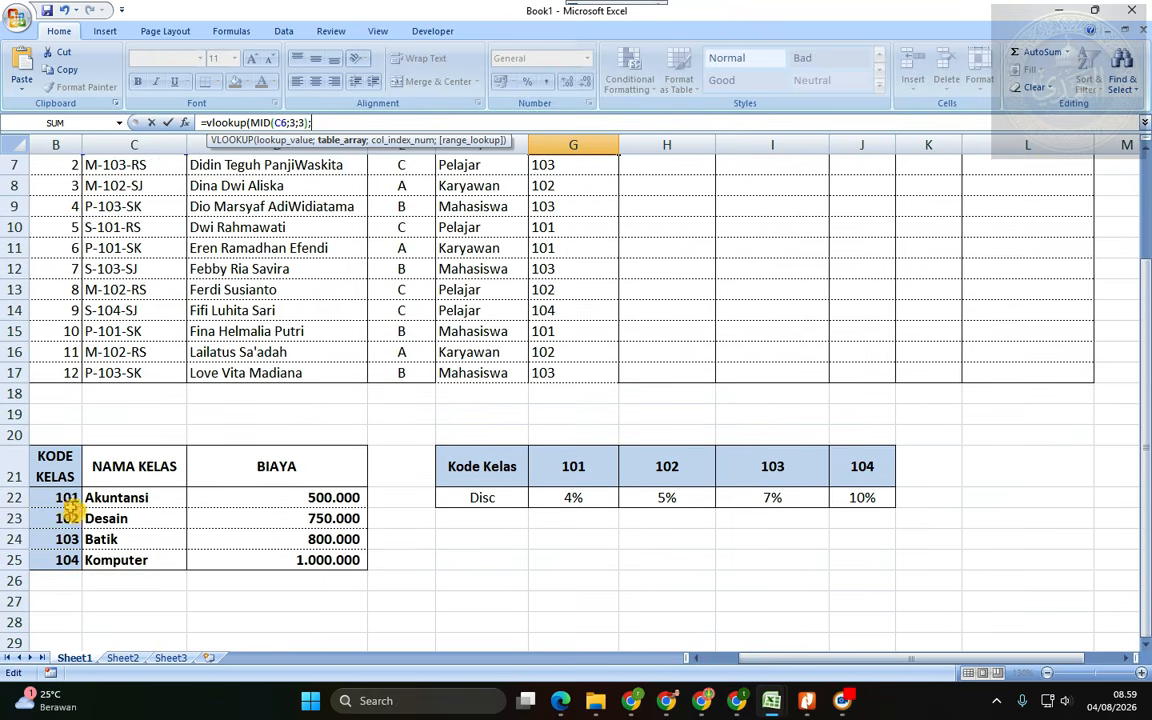
left_click_drag(70, 508, 365, 541)
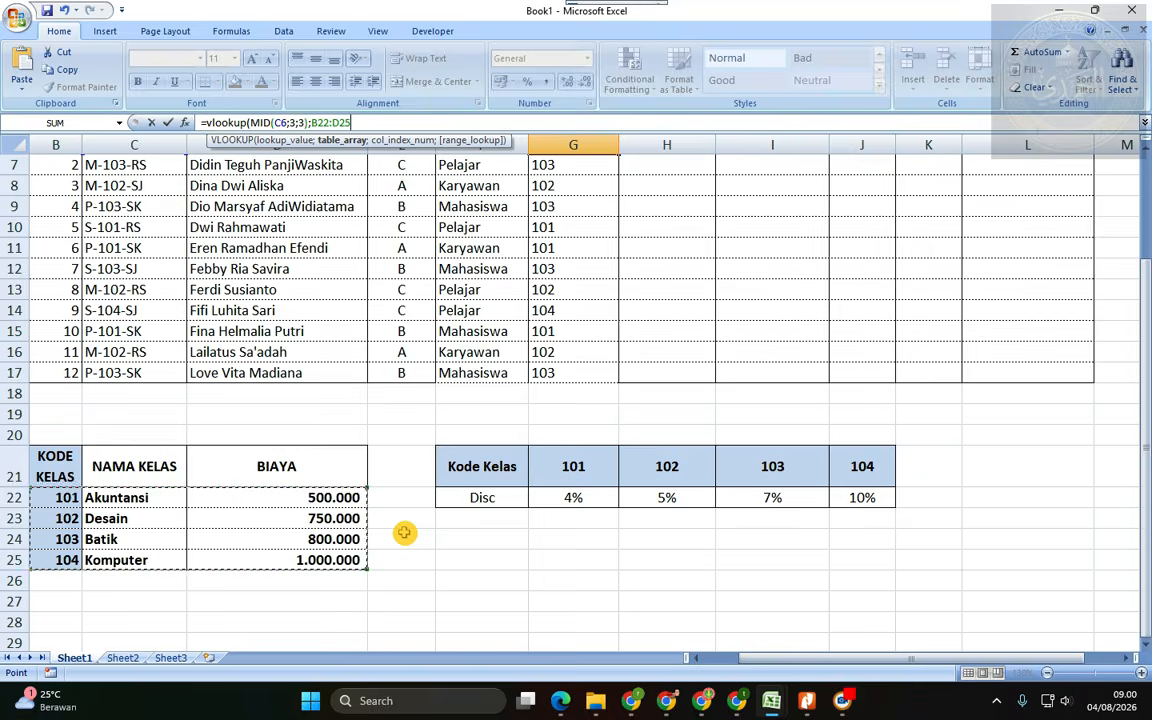
key("F4")
scroll(404, 530, "up", 2)
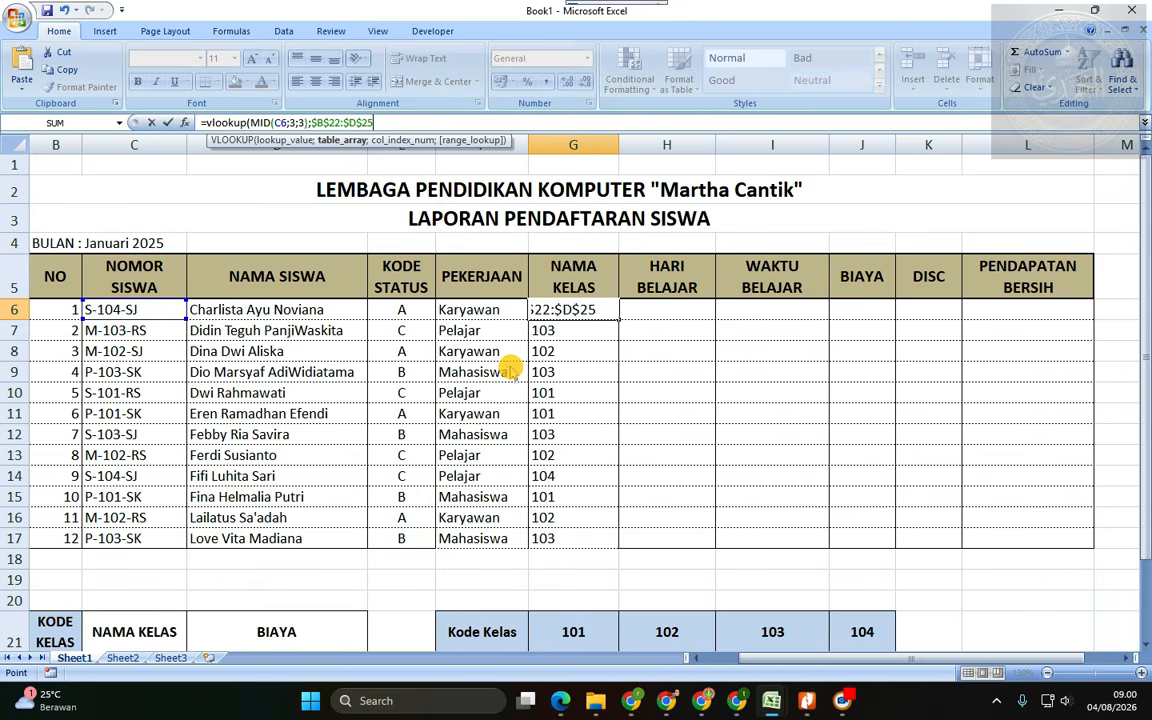
type(";")
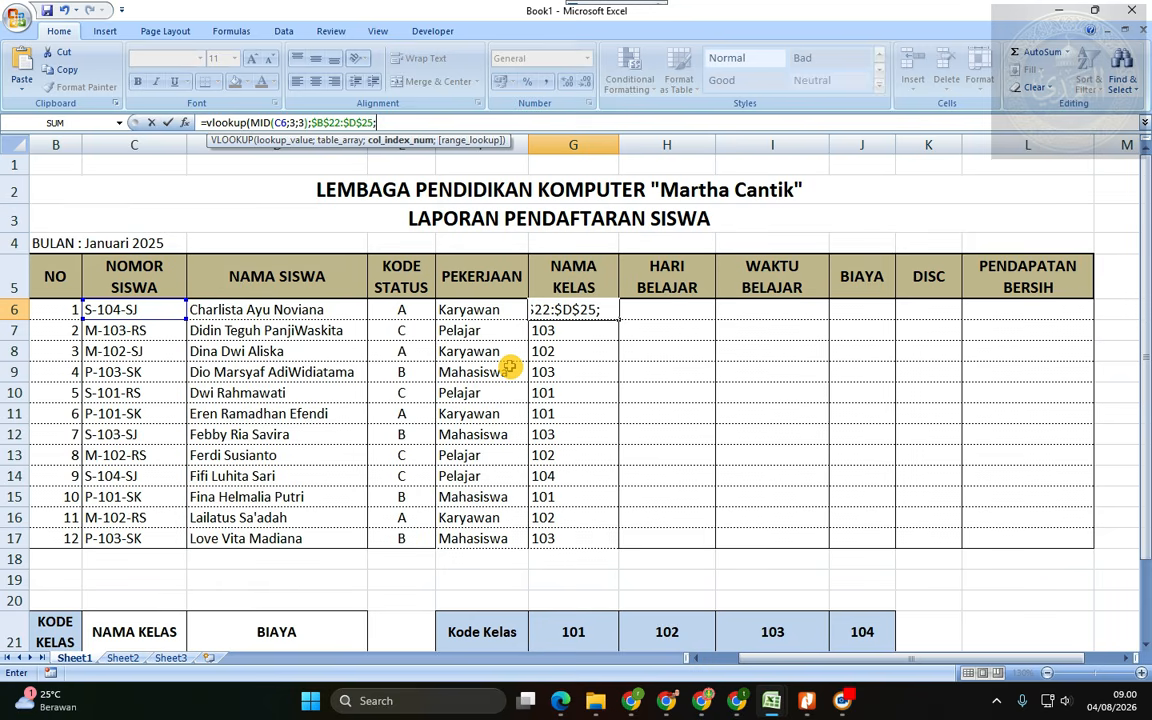
scroll(290, 560, "down", 1)
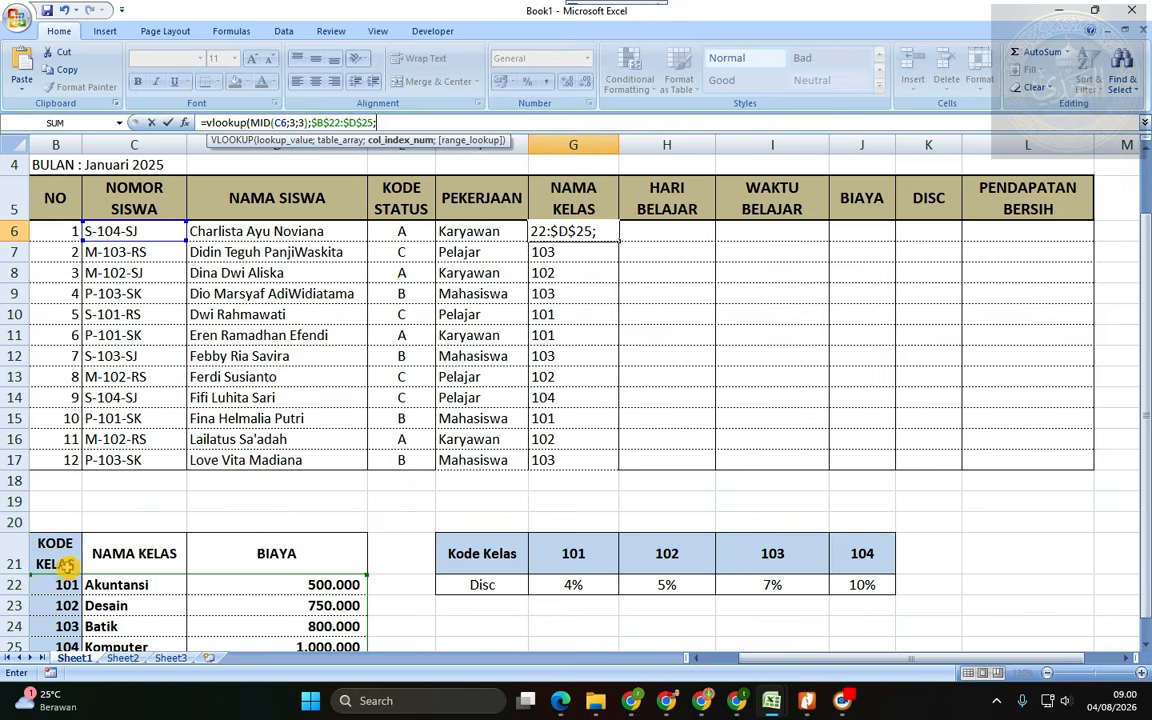
scroll(463, 472, "up", 1)
scroll(469, 467, "down", 1)
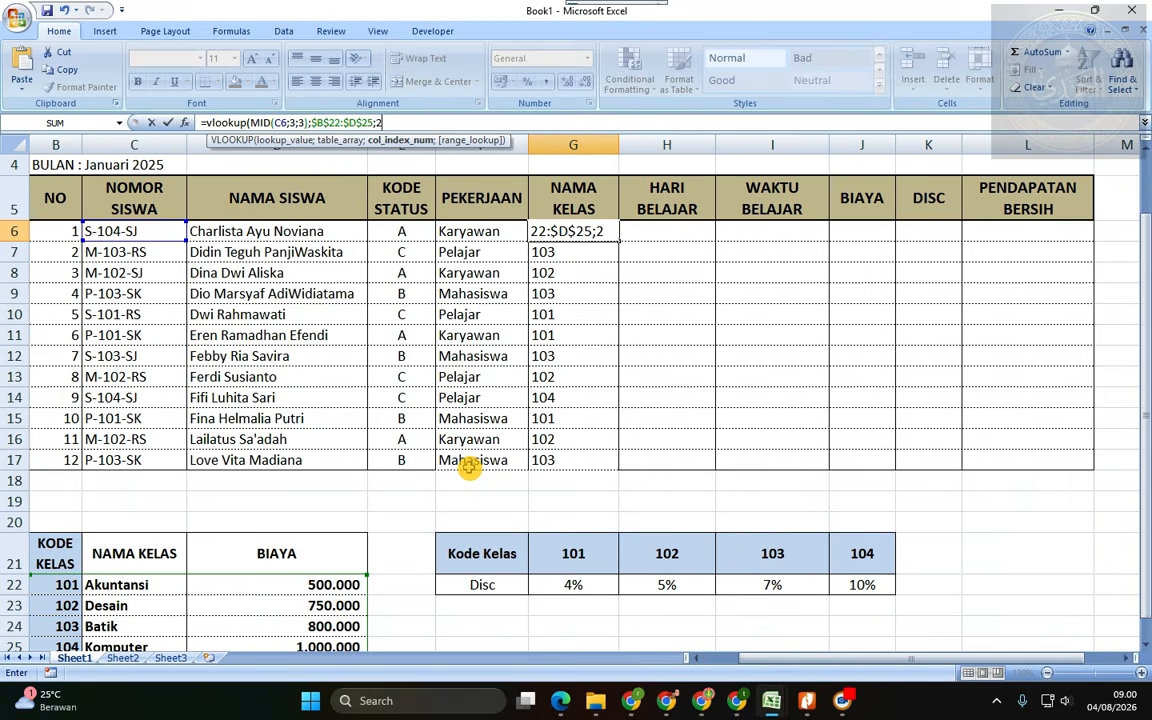
key("Return")
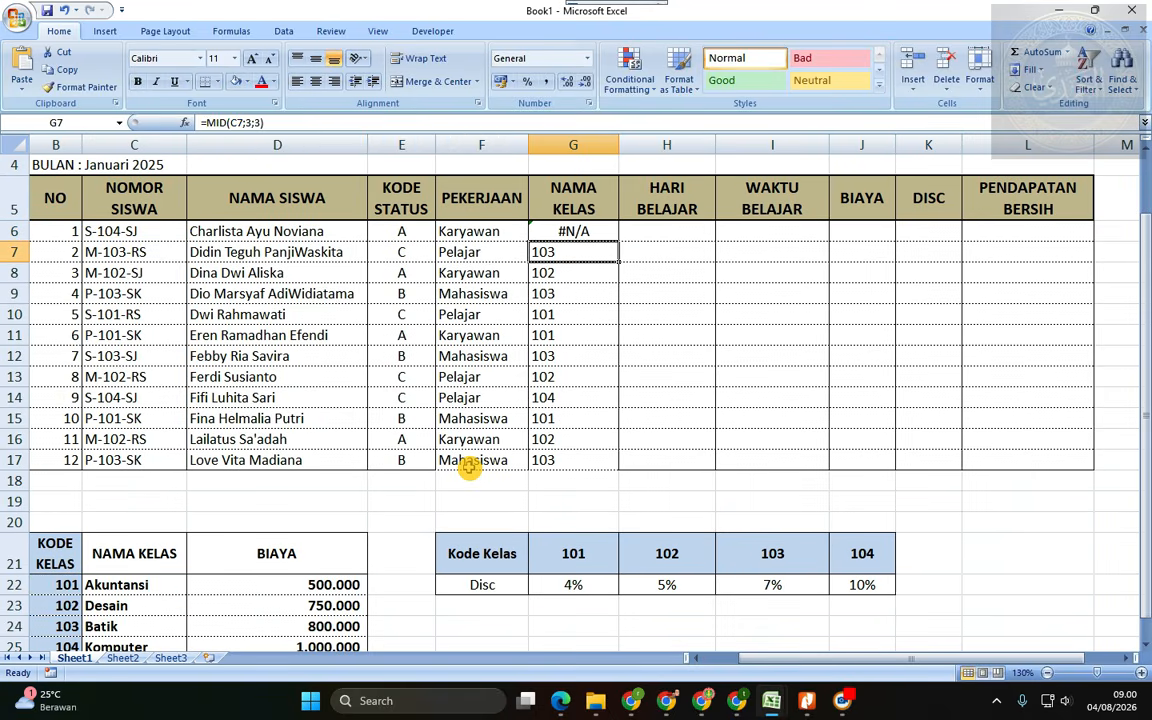
left_click(607, 234)
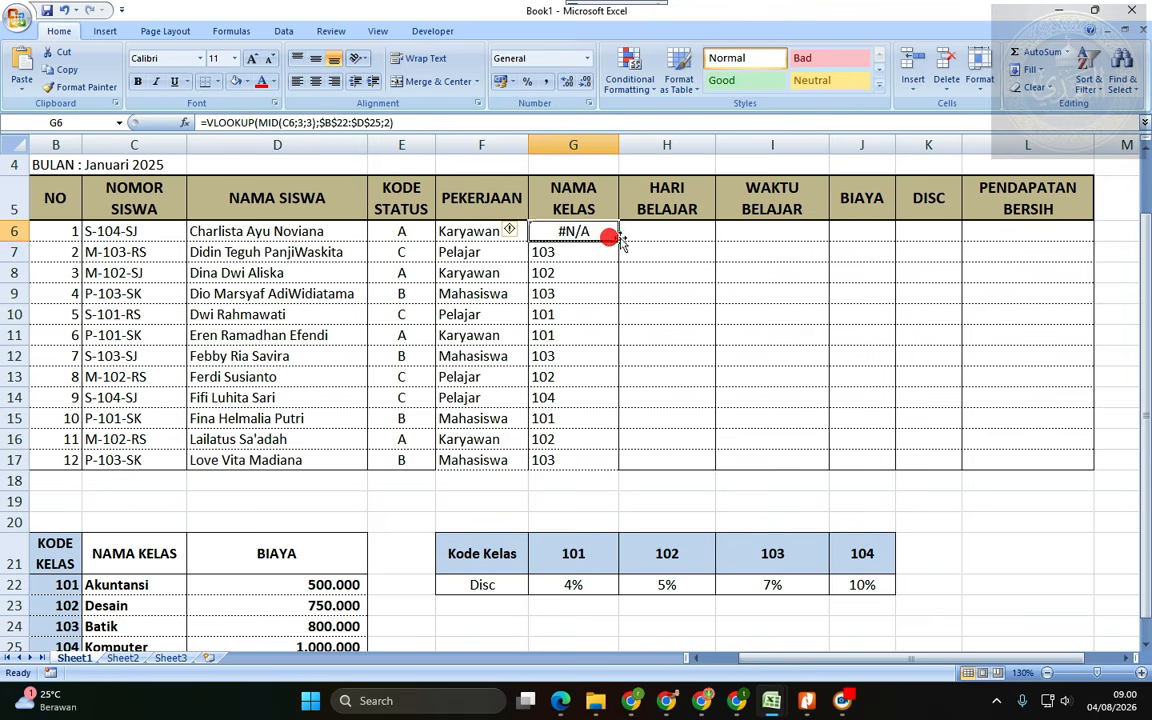
left_click_drag(620, 241, 607, 461)
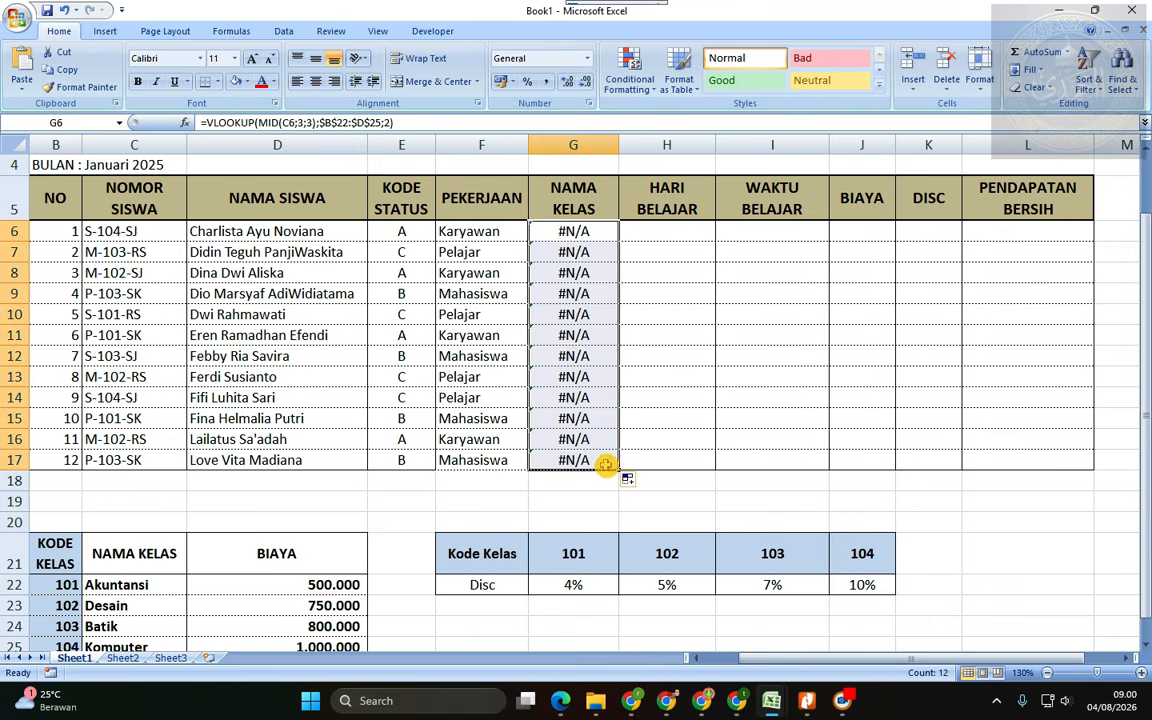
- Examine the VLOOKUP formula in G6, comparing the NOMOR SISWA codes with the KODE KELAS entries in the lookup table, including B25
left_click(542, 232)
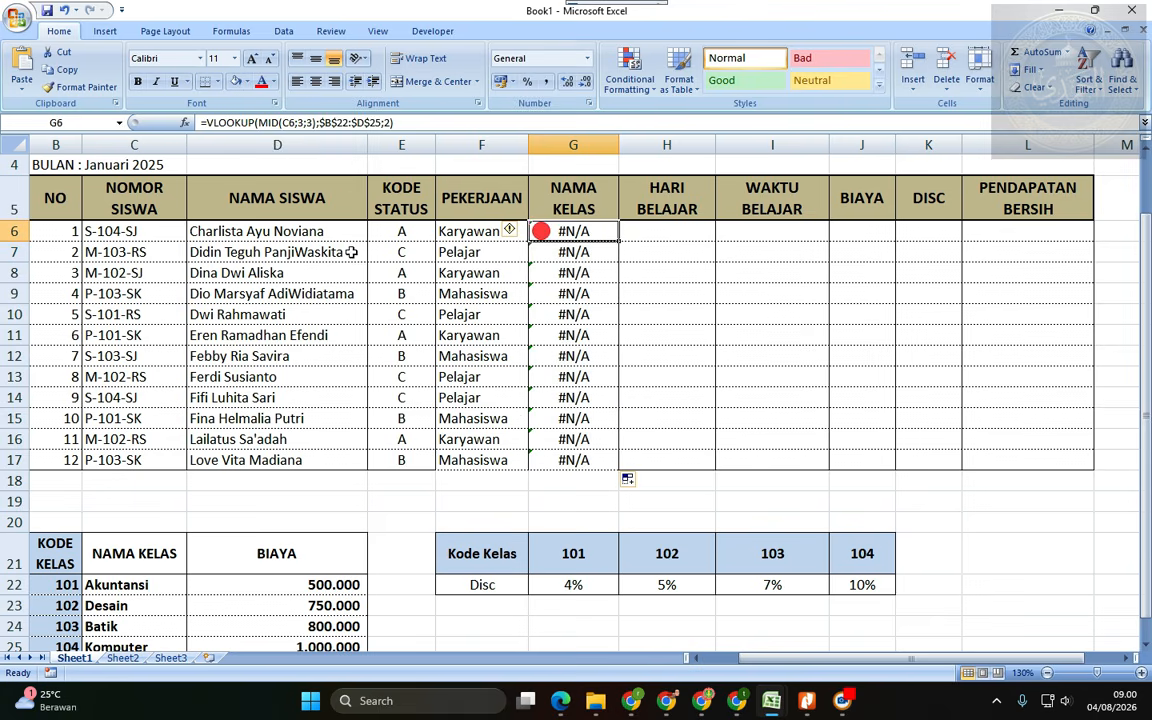
scroll(330, 270, "down", 1)
scroll(330, 290, "up", 2)
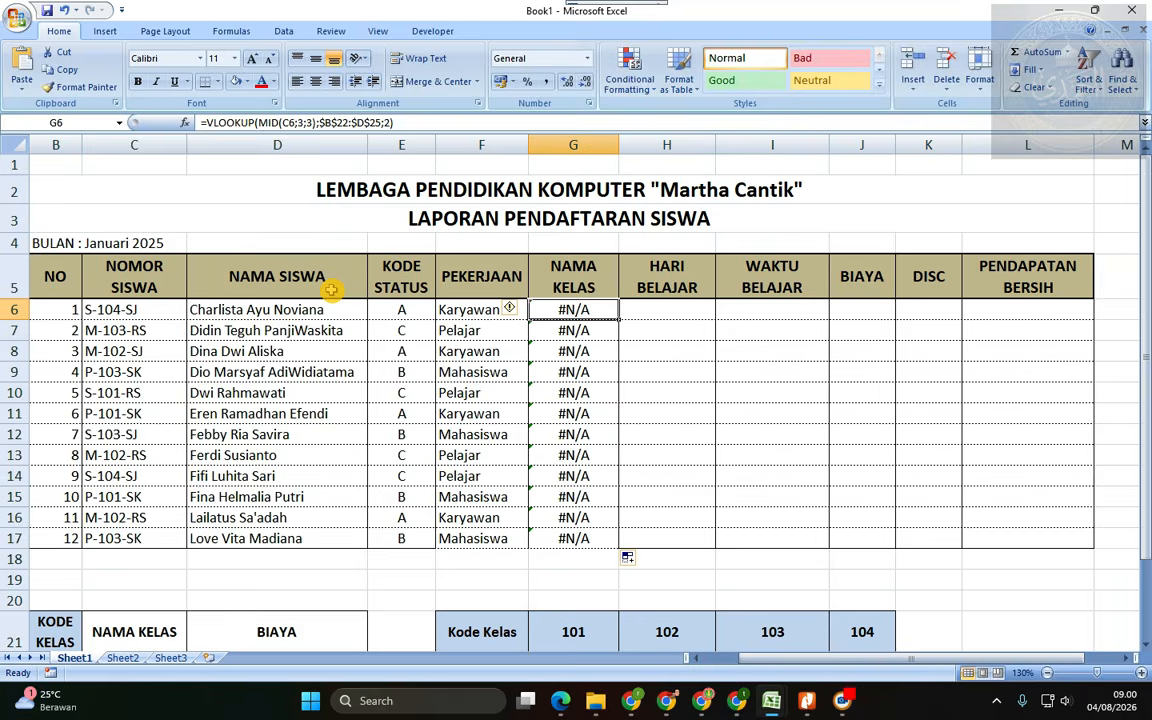
scroll(150, 445, "down", 2)
left_click(65, 560)
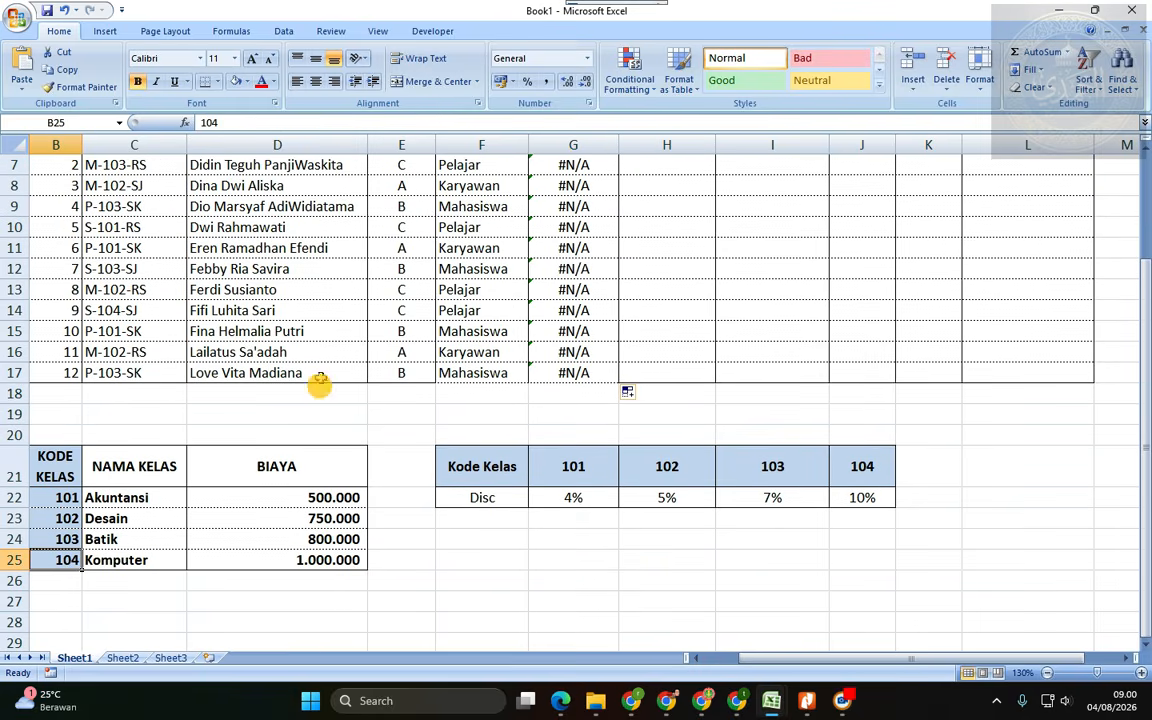
scroll(318, 385, "up", 2)
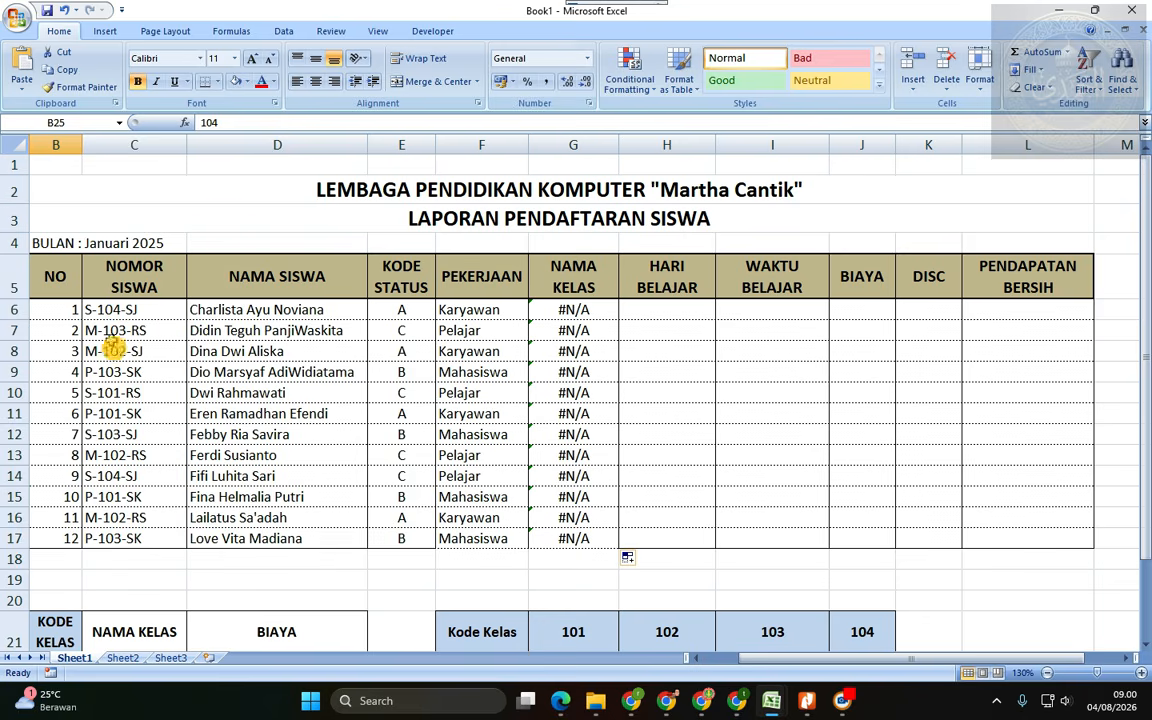
scroll(125, 390, "down", 2)
scroll(225, 222, "up", 2)
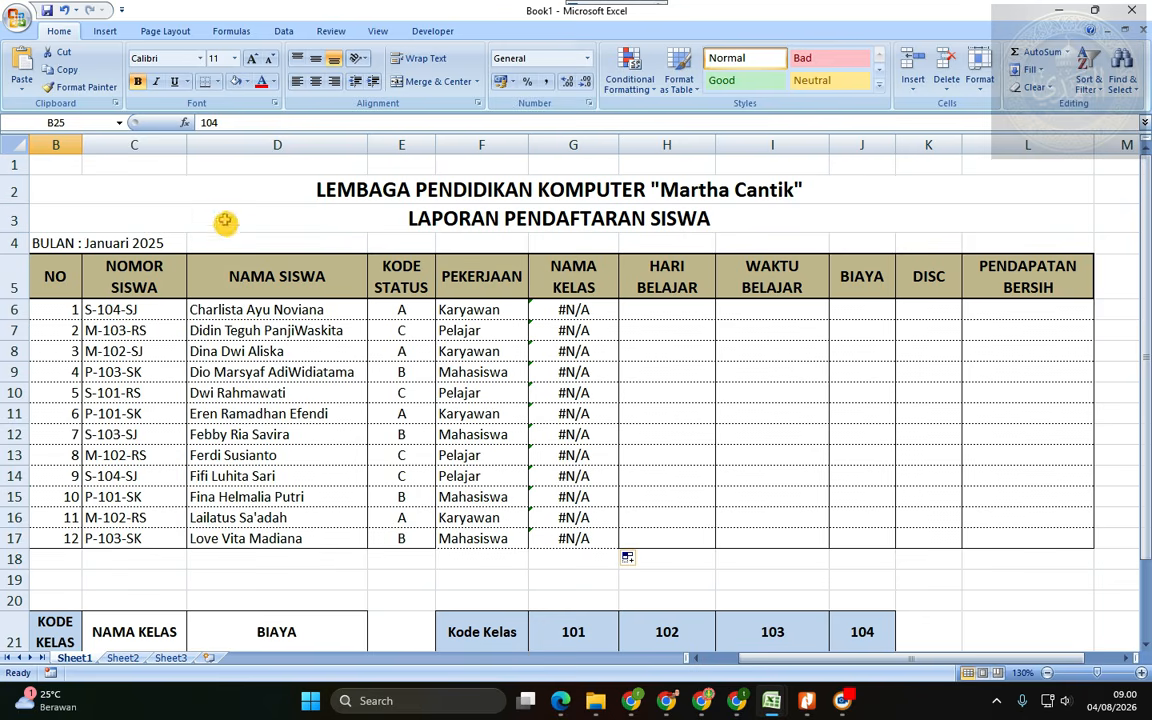
- Convert the KODE KELAS entries 104 in B25 and 103 in B24 to text with a leading apostrophe
left_click(206, 122)
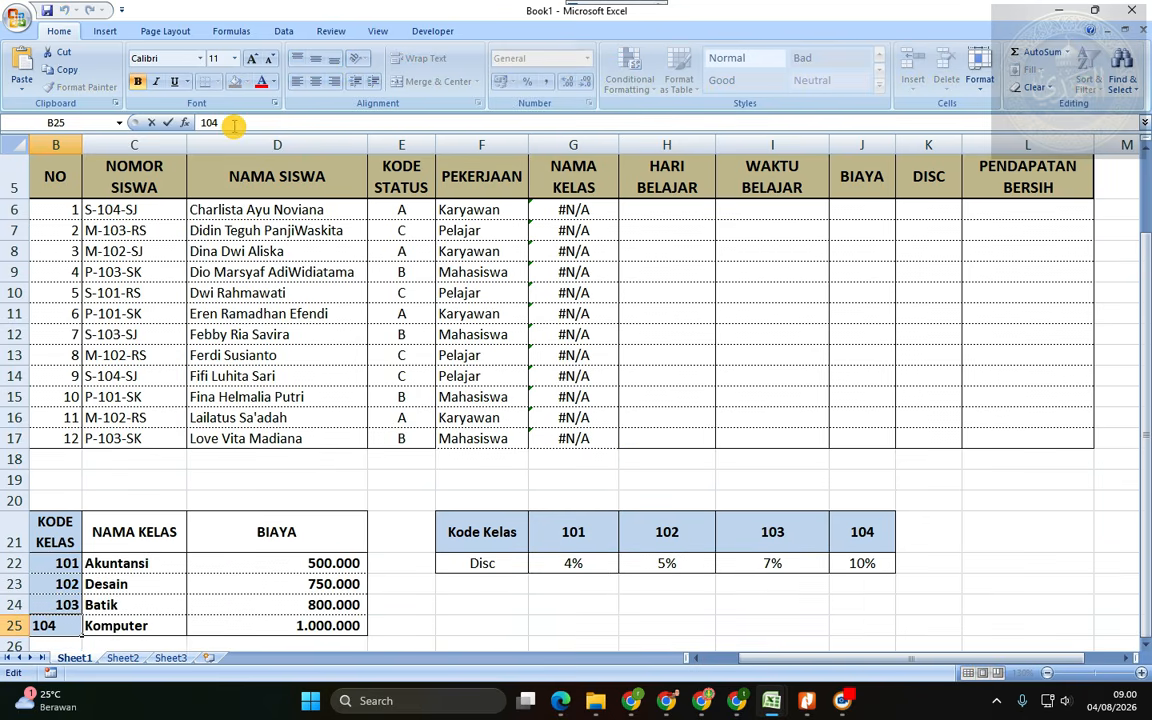
key("Return")
key("Up")
key("Up")
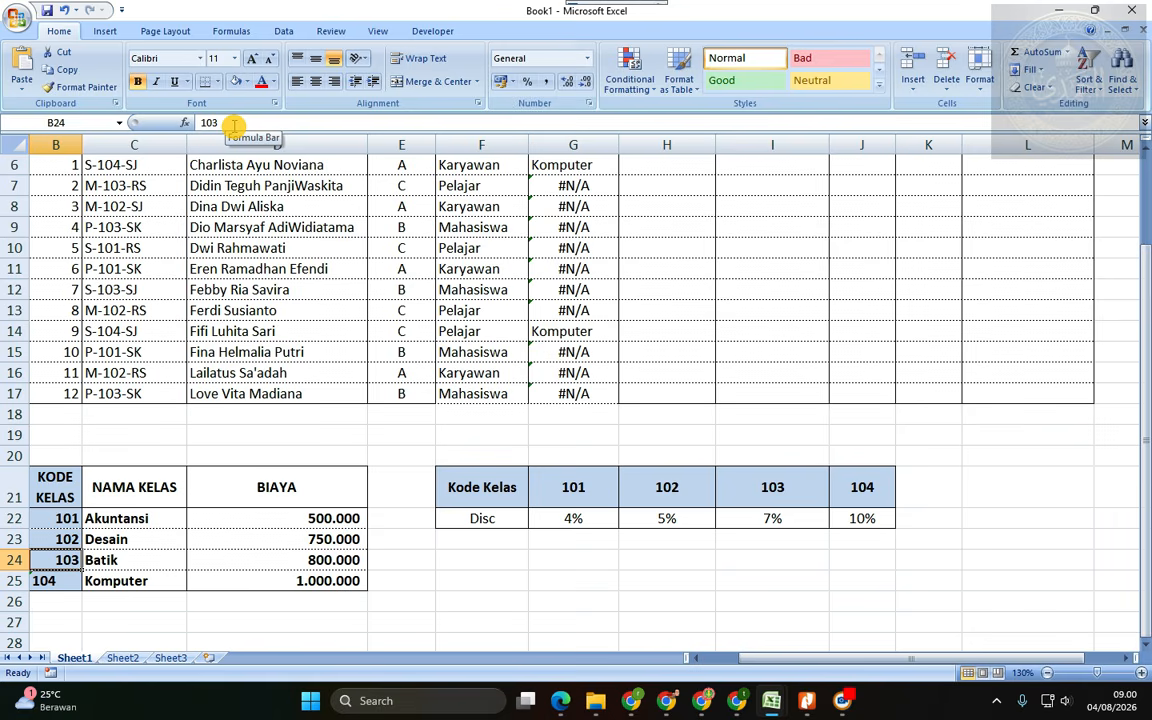
left_click(232, 124)
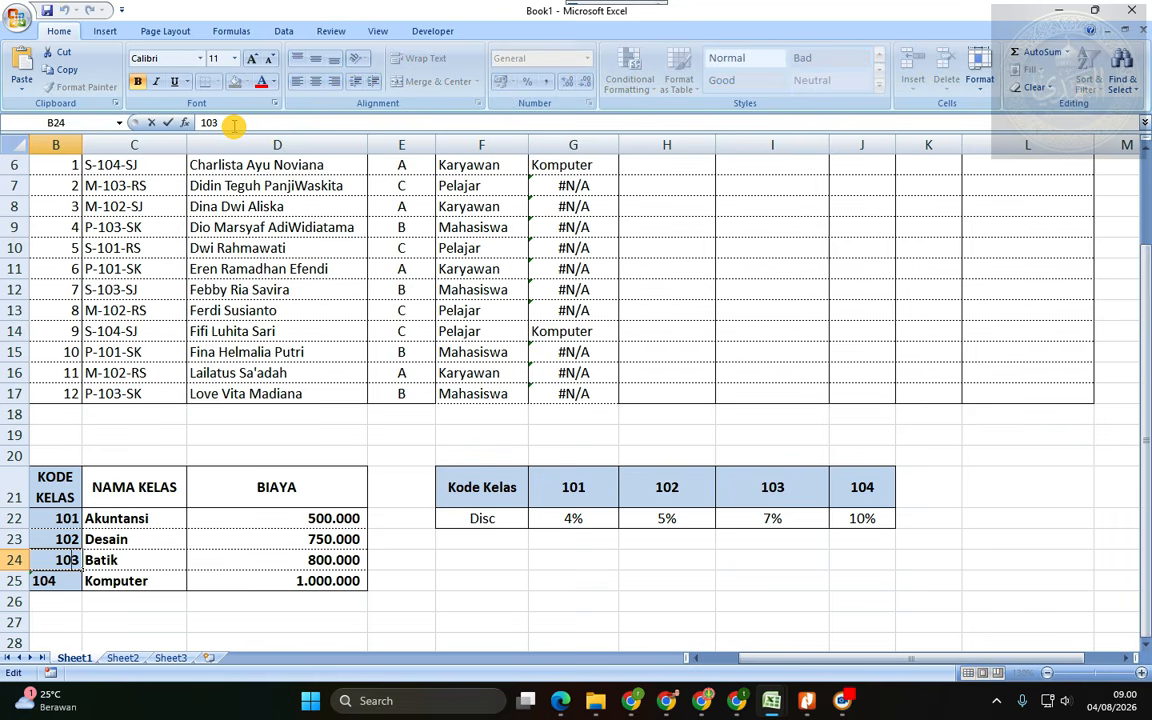
key("Up")
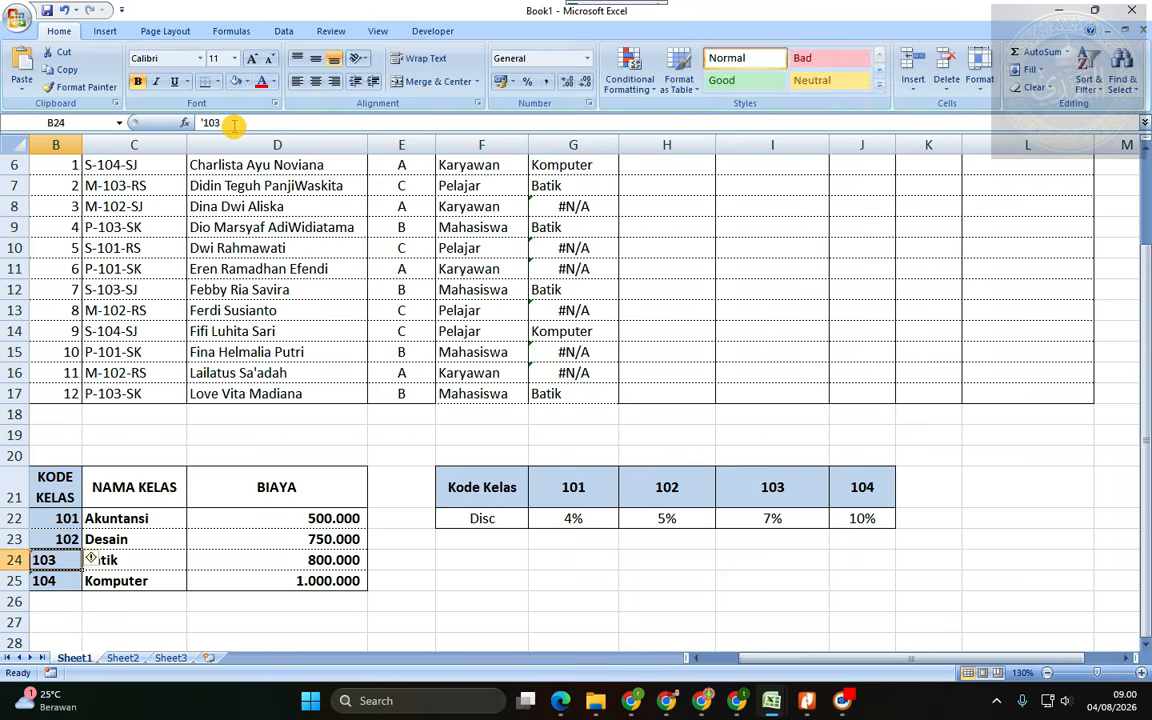
- Convert the KODE KELAS entries 102 in B23 and 101 in B22 to text with a leading apostrophe
key("Up")
key("F2")
type("'")
key("Return")
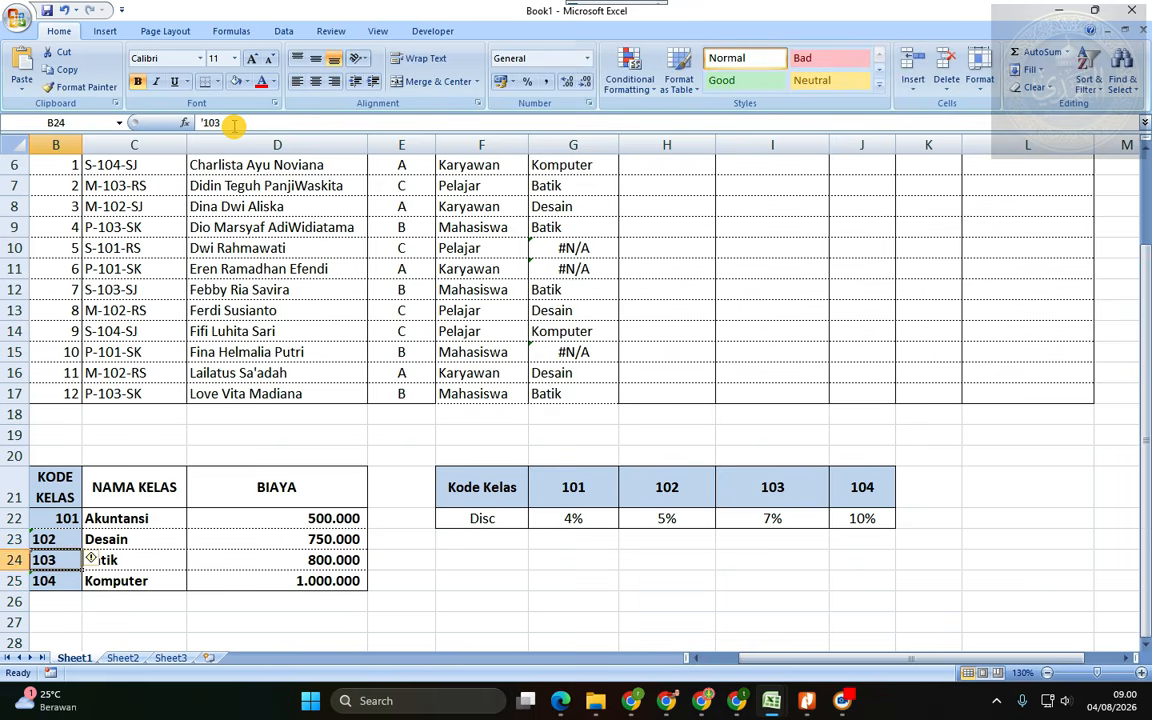
key("Up")
key("Up")
key("Up")
key("Down")
key("F2")
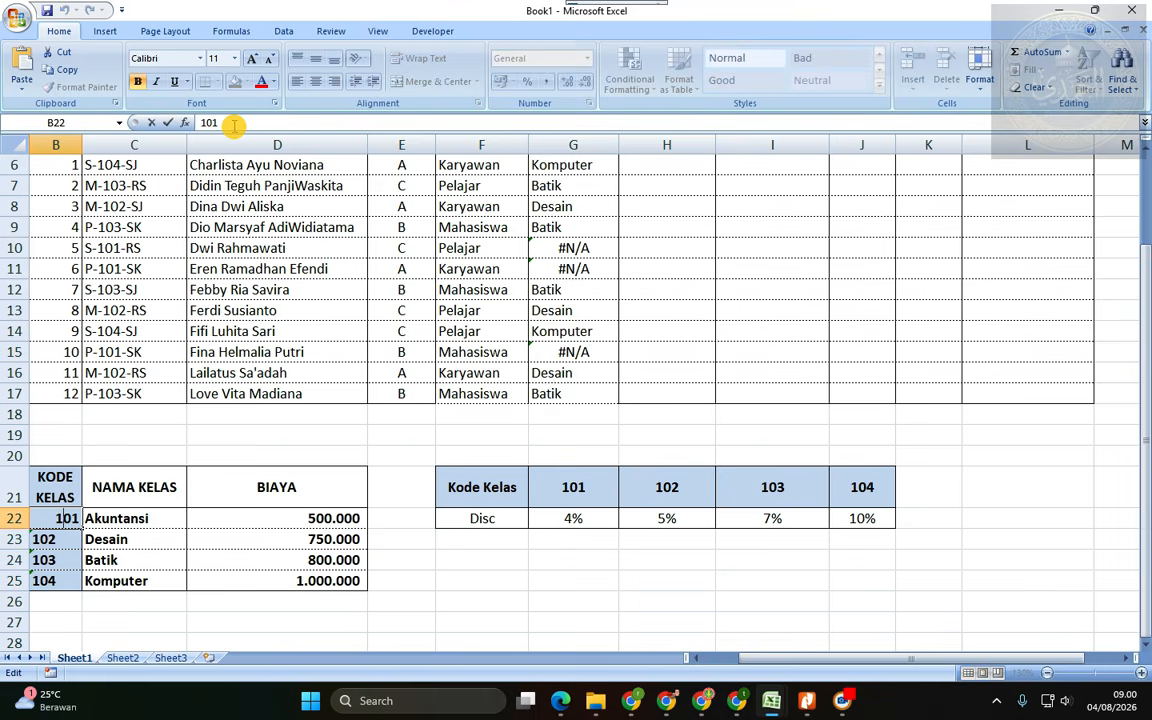
key("Return")
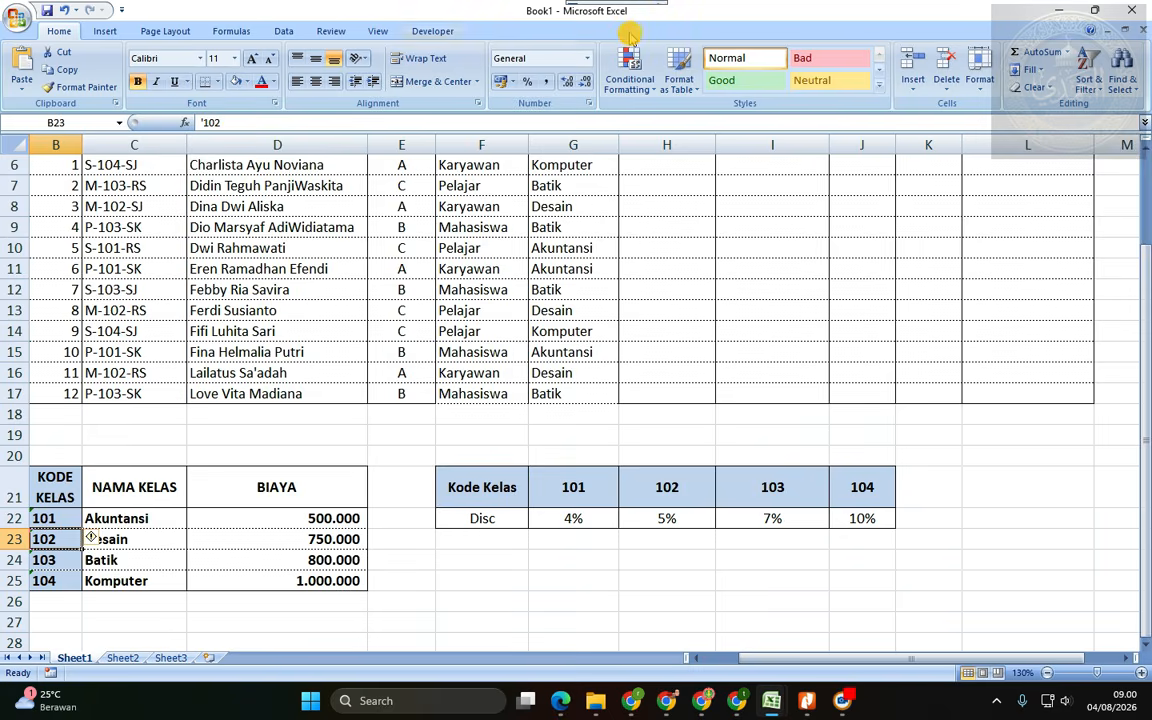
- Define the name kodekelas1 for the class lookup table data in B22:D25, with Workbook scope
scroll(562, 335, "up", 2)
left_click(567, 308)
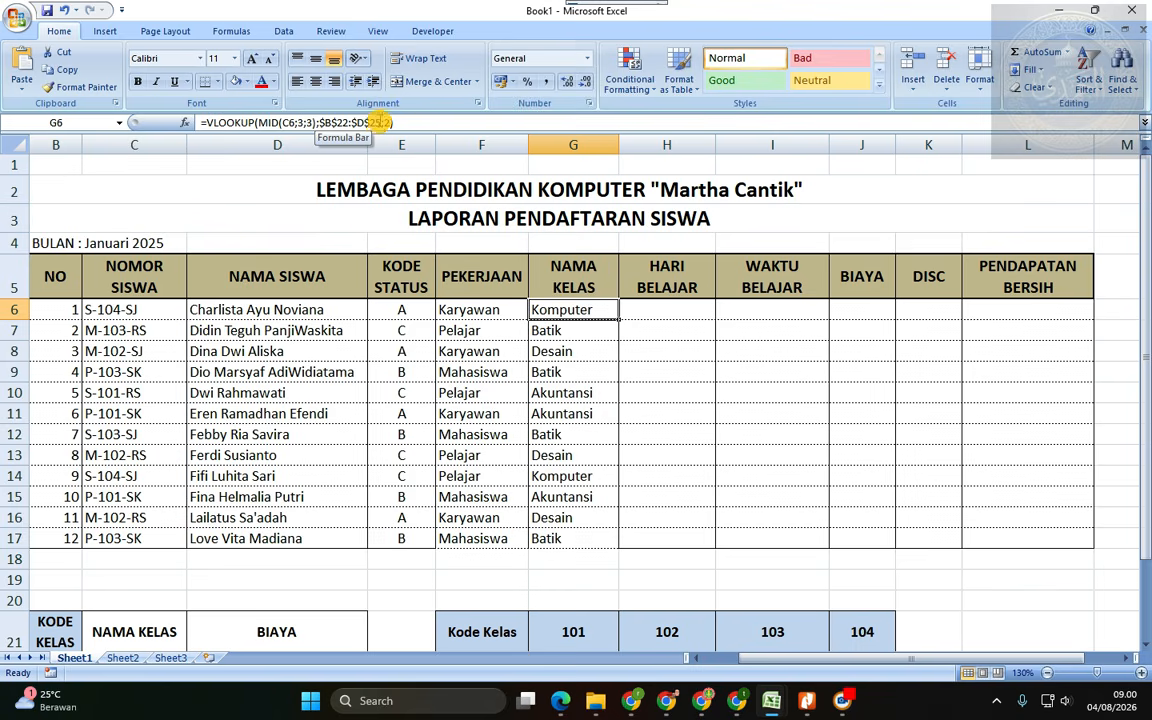
left_click(380, 121)
scroll(401, 398, "down", 3)
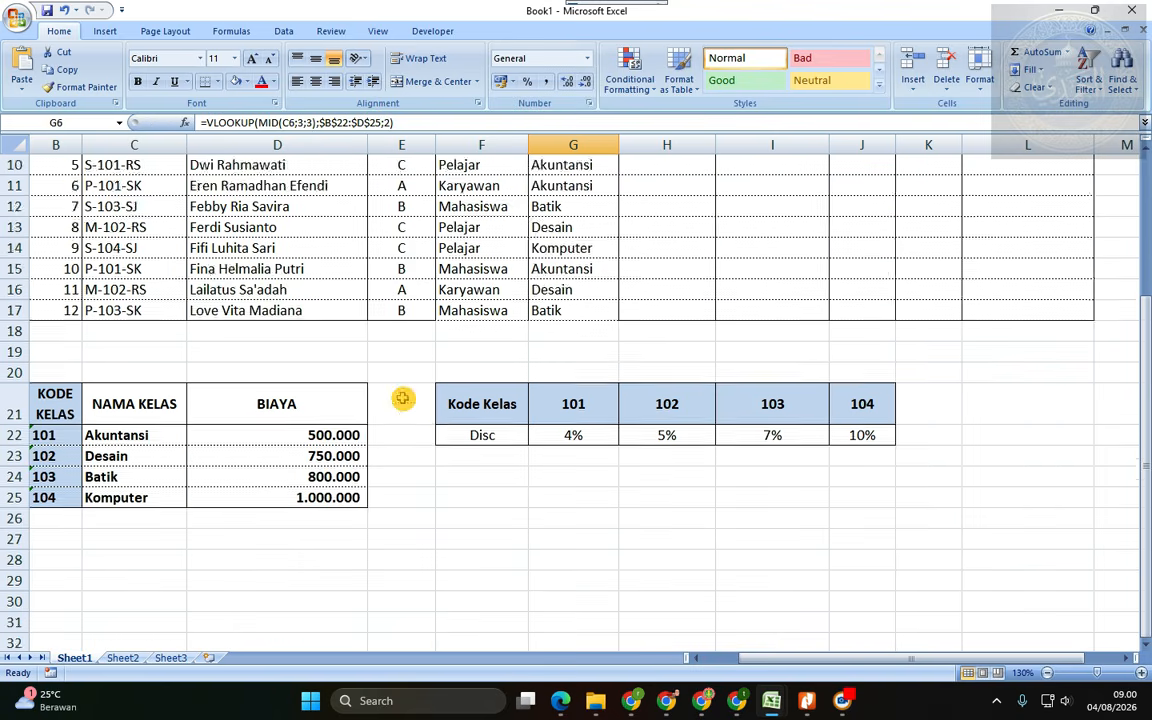
scroll(401, 398, "down", 2)
left_click(216, 410)
left_click_drag(44, 310, 269, 378)
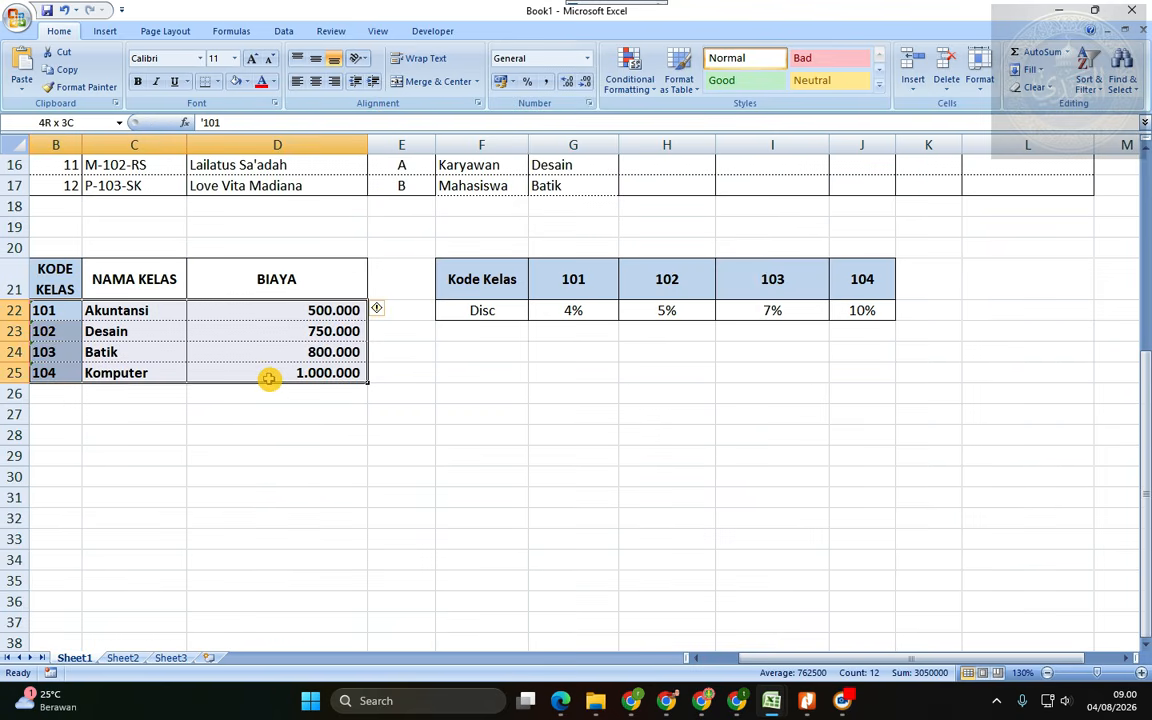
right_click(170, 316)
left_click(249, 547)
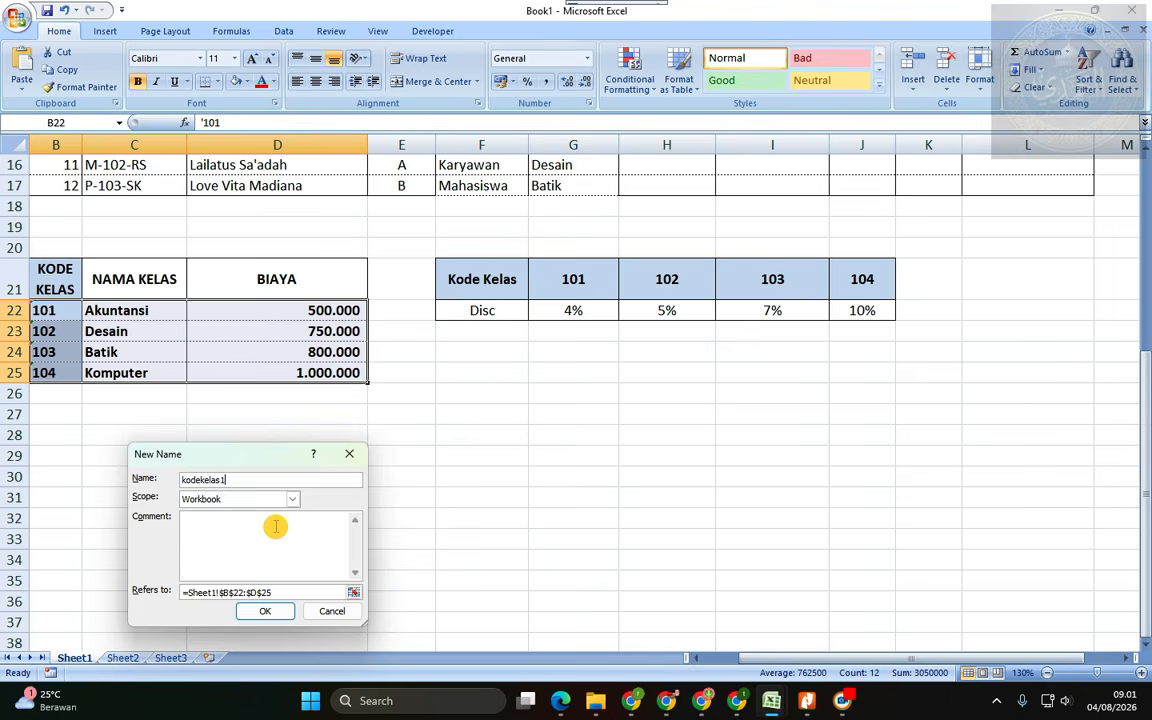
key("Return")
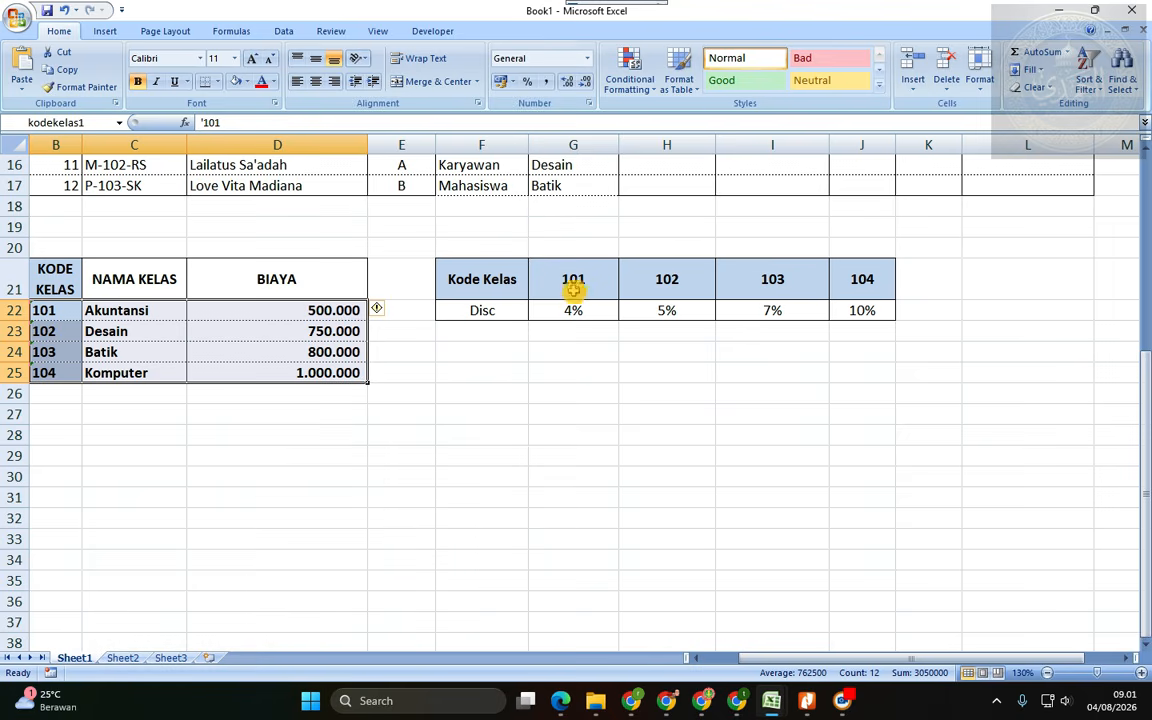
- Define the name kodekelas2 for the discount table range G21:J22, with Workbook scope
left_click_drag(573, 279, 830, 308)
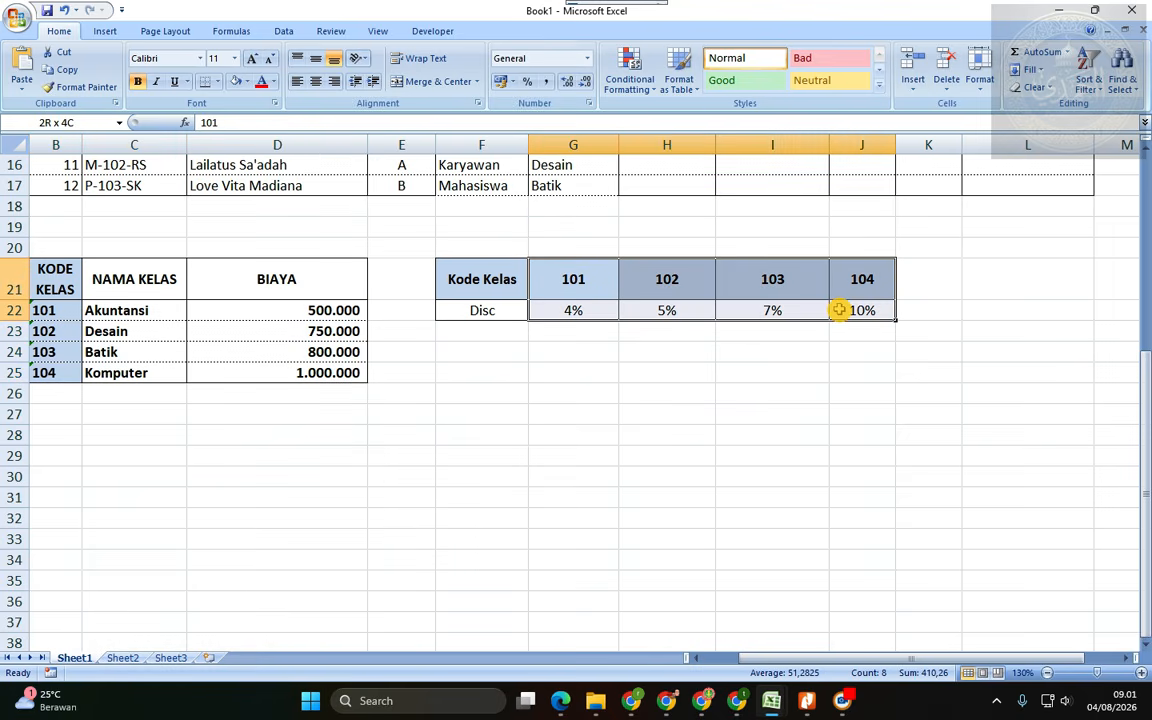
right_click(758, 289)
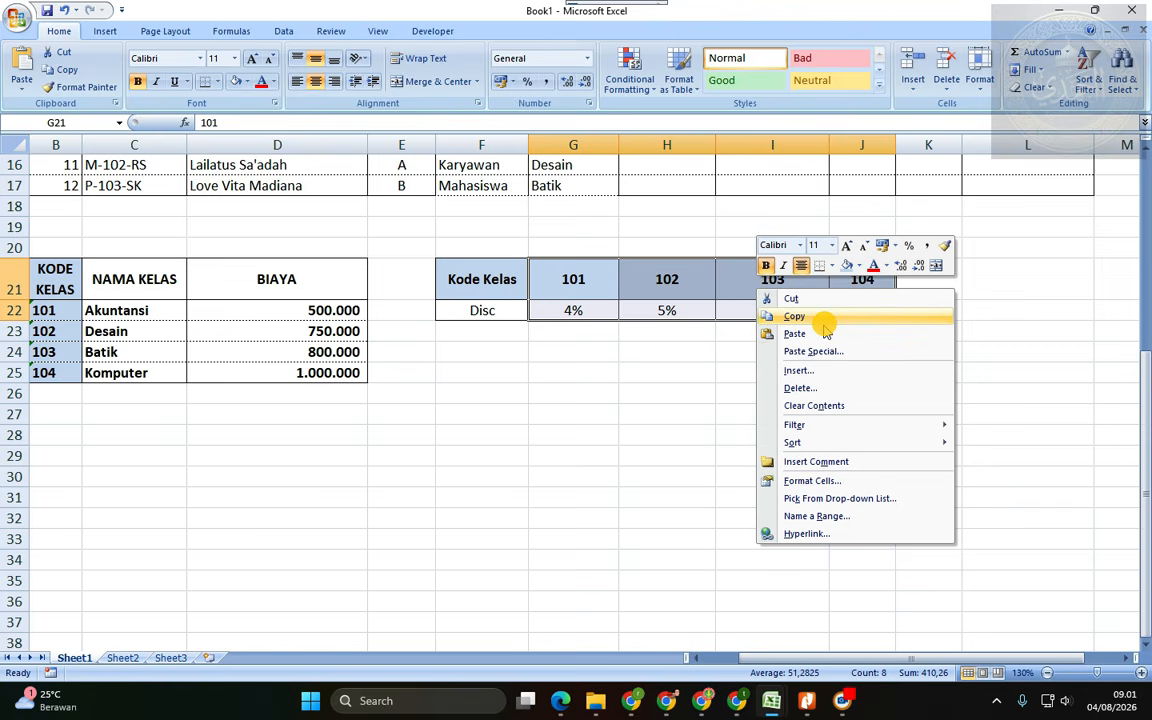
left_click(816, 516)
type("kodekelas2")
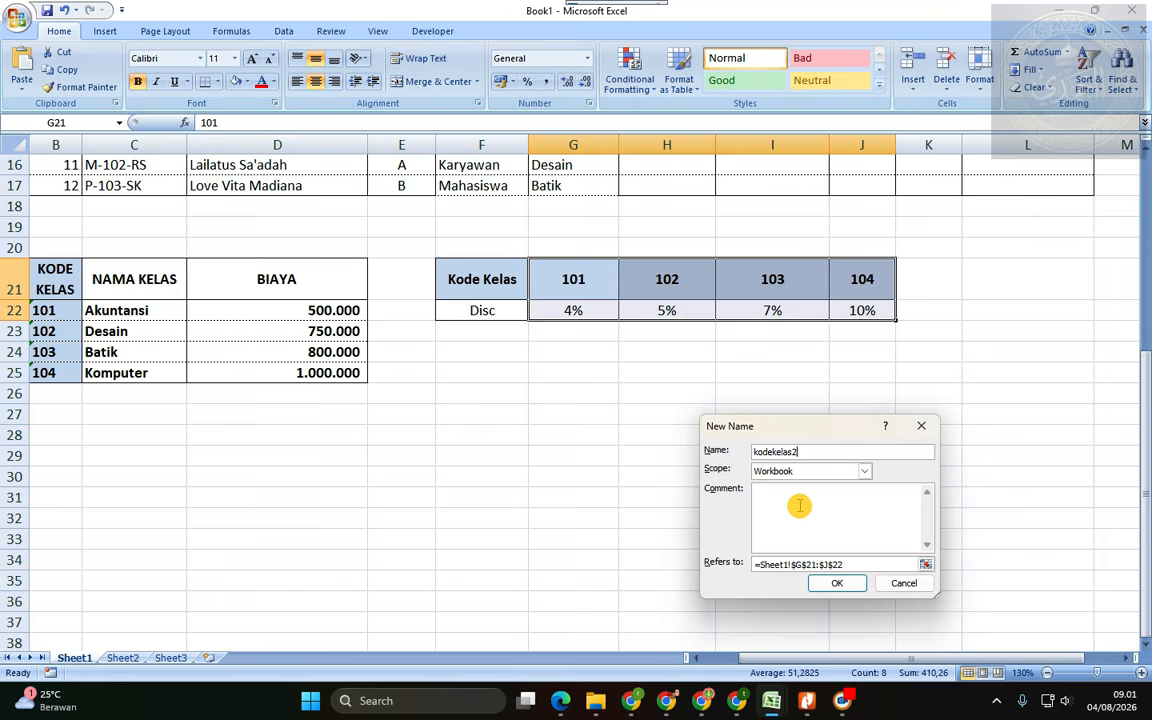
key("Return")
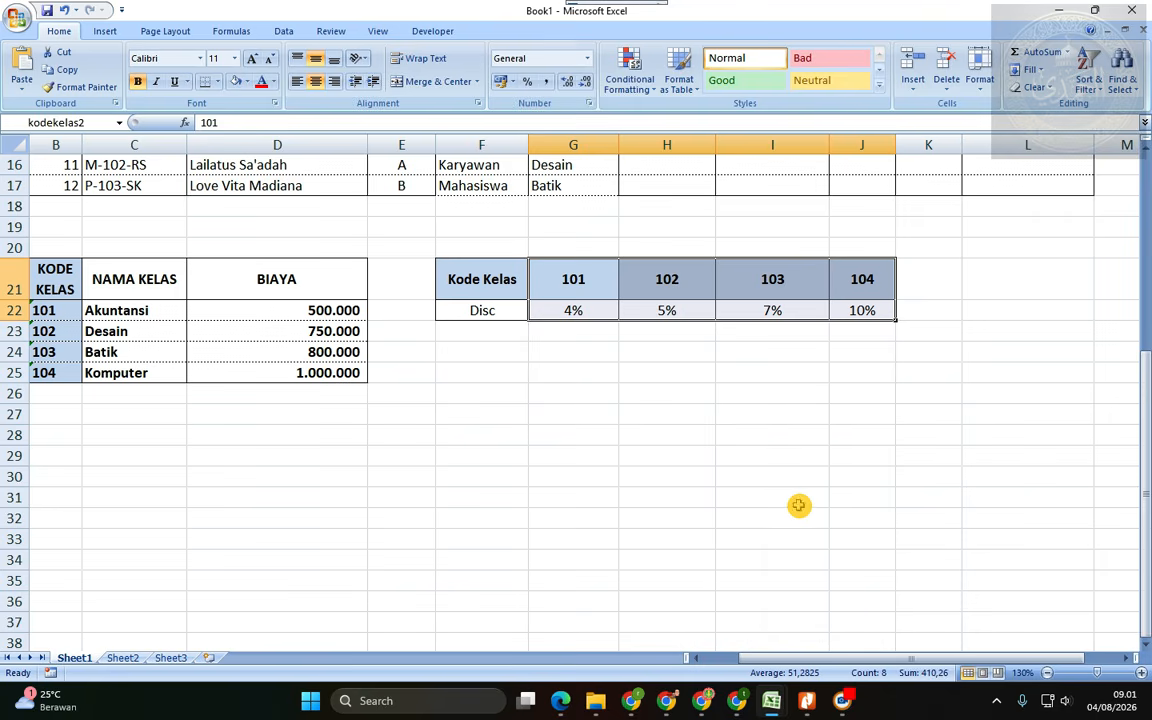
- Replace the absolute table range in the G6 VLOOKUP formula with the named range kodekelas1
scroll(550, 382, "up", 5)
left_click(535, 310)
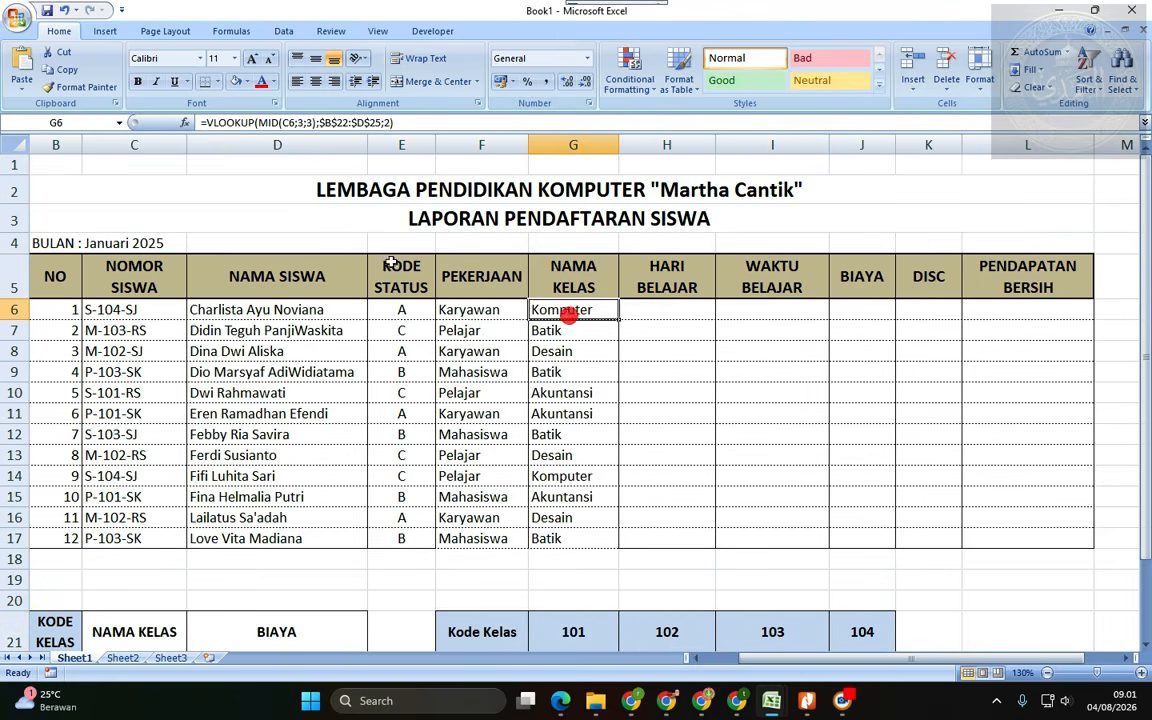
double_click(560, 310)
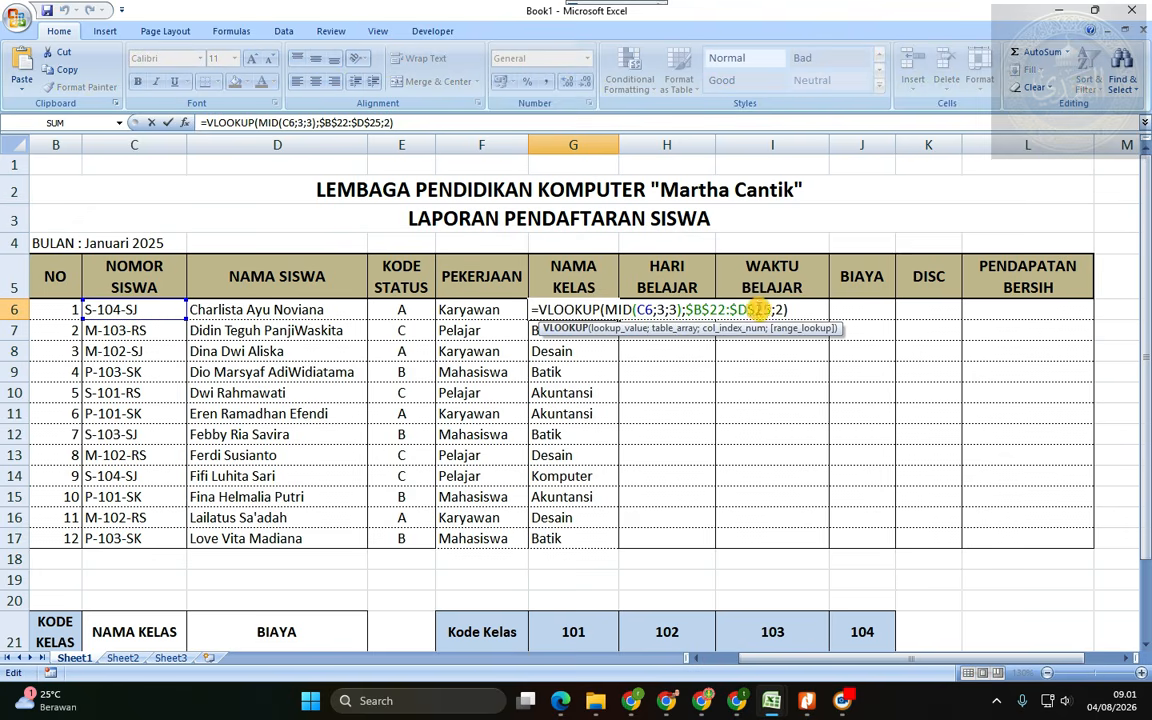
left_click(777, 310)
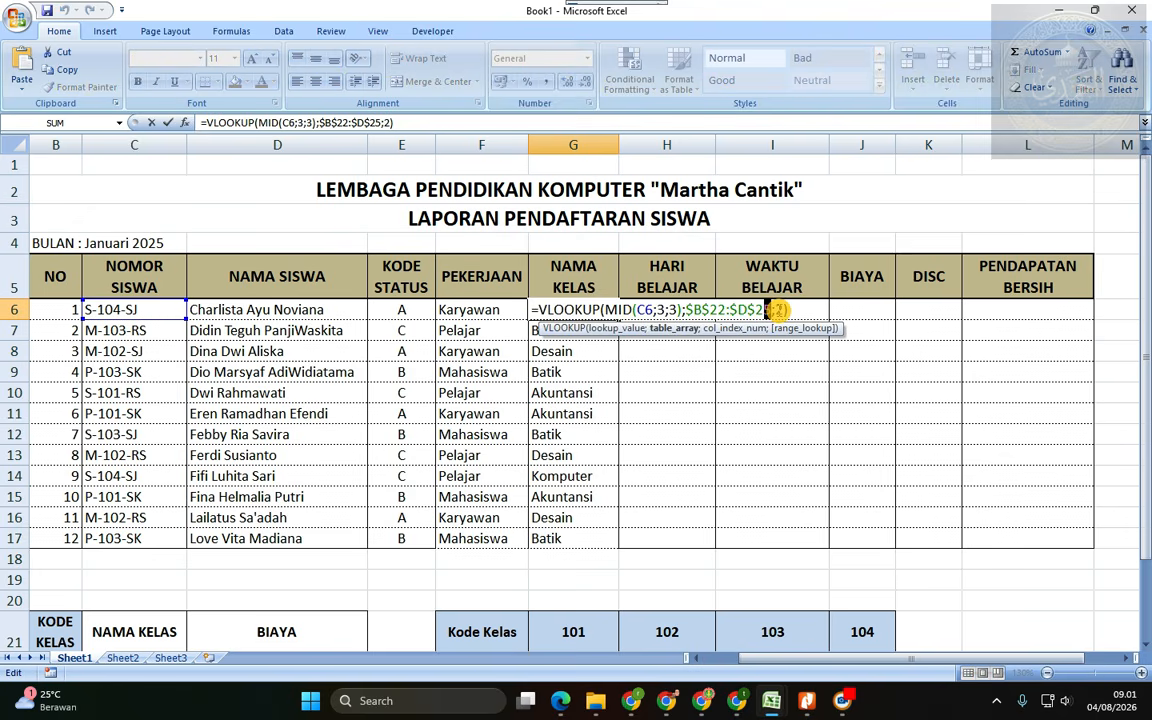
key("shift+Left")
key("shift+Left")
key("shift+Left")
key("shift+Left")
key("shift+Left")
key("shift+Left")
key("shift+Left")
key("shift+Left")
key("shift+Left")
key("shift+Left")
type("KODE")
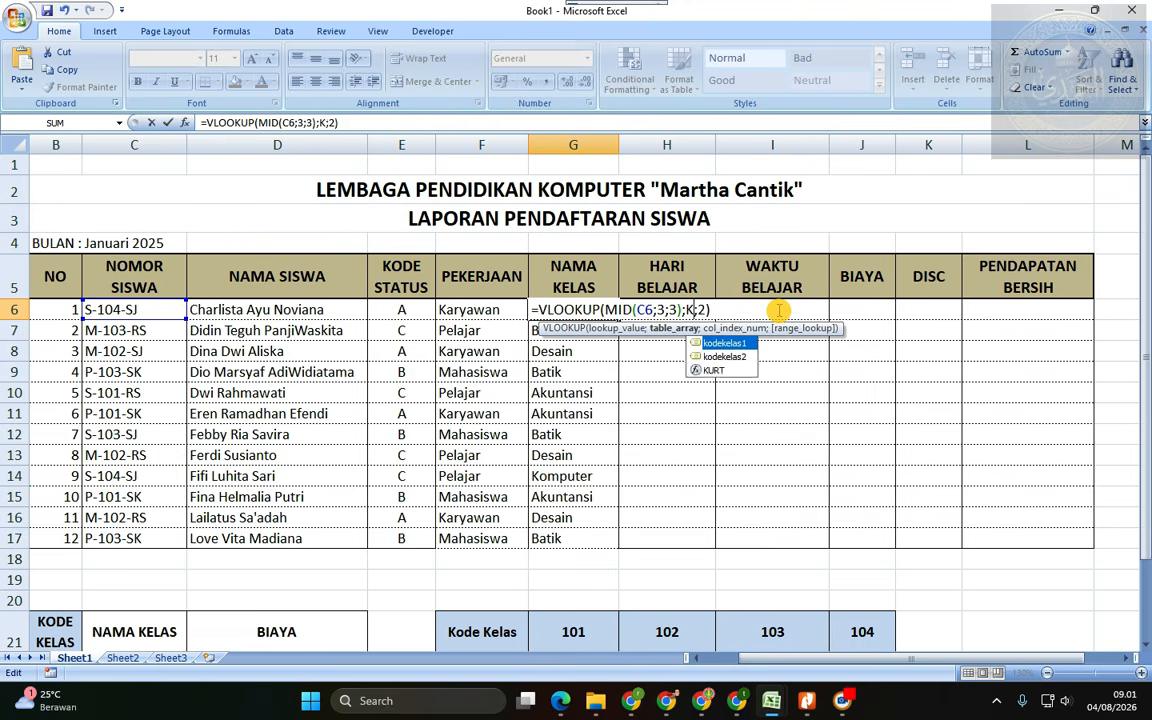
double_click(718, 345)
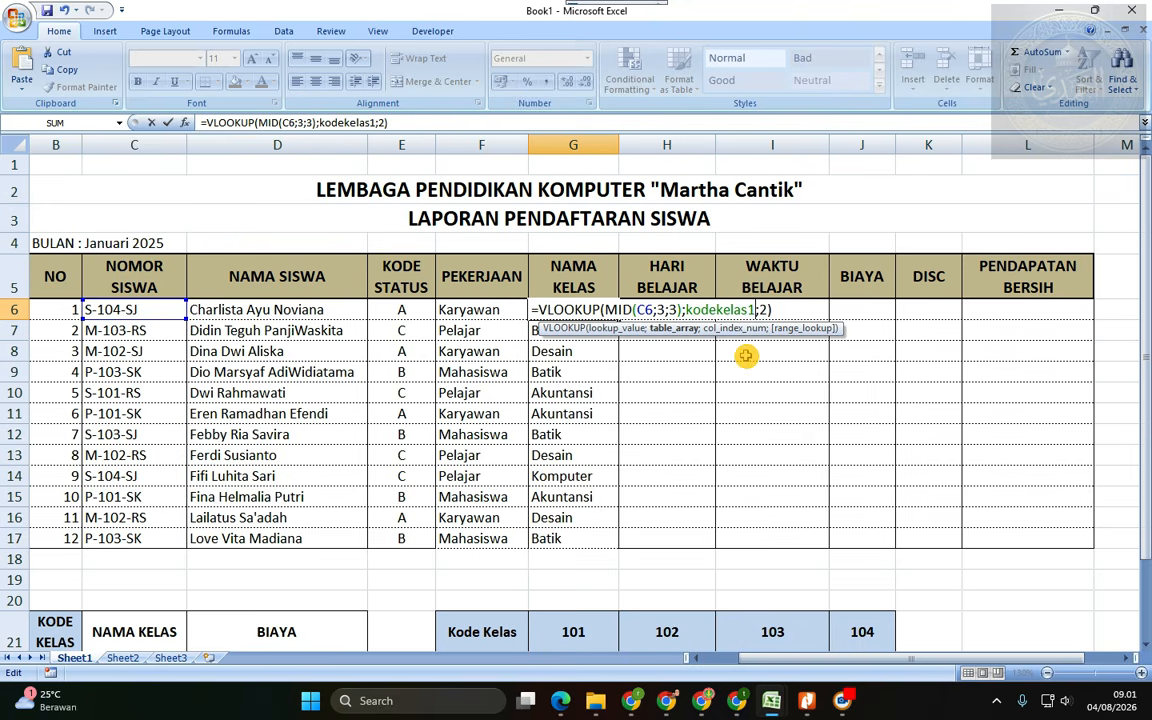
key("Return")
key("Up")
key("Right")
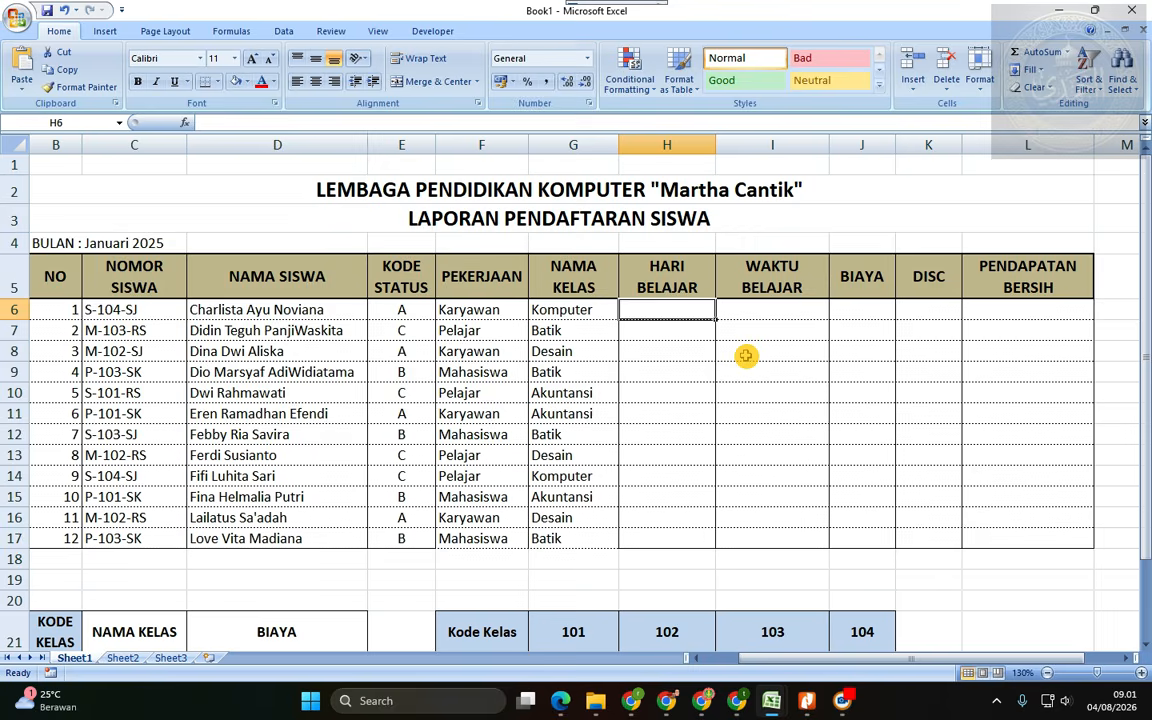
- Read the WAKTU BELAJAR and HARI BELAJAR rules in the assignment PDF in Nitro Pro and return to the Book1 workbook in Excel
scroll(745, 355, "down", 3)
scroll(548, 368, "up", 1)
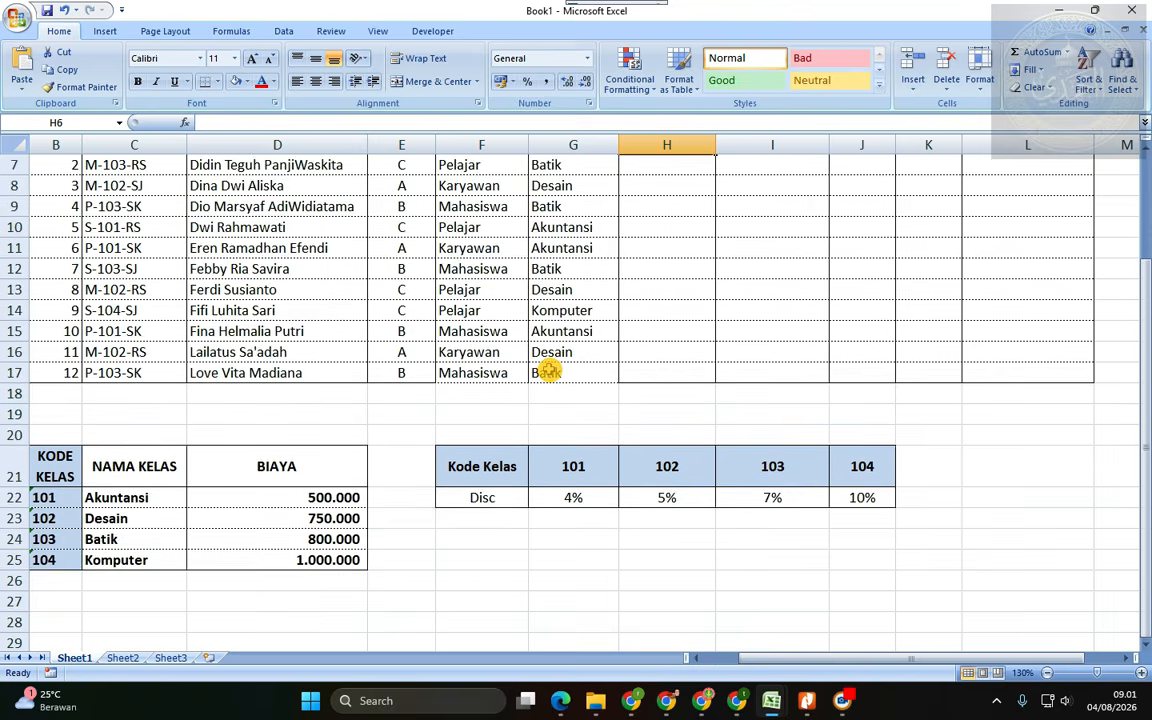
scroll(548, 372, "up", 2)
key("alt+Tab")
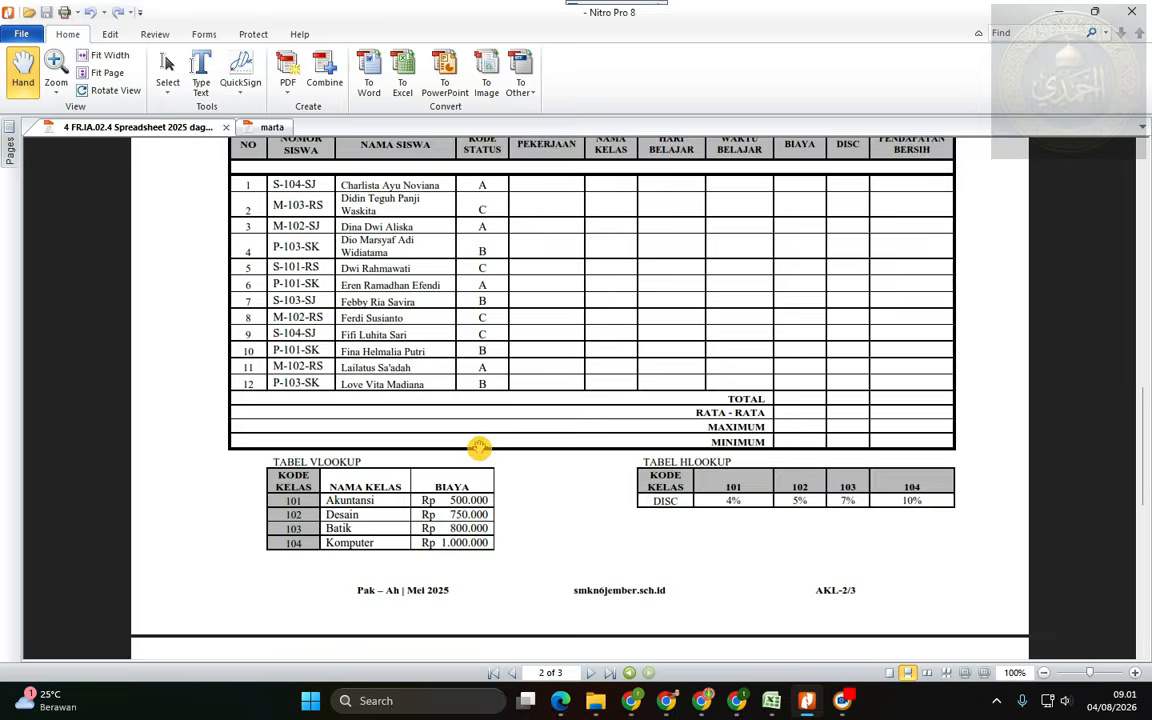
scroll(479, 447, "down", 5)
scroll(435, 512, "down", 1)
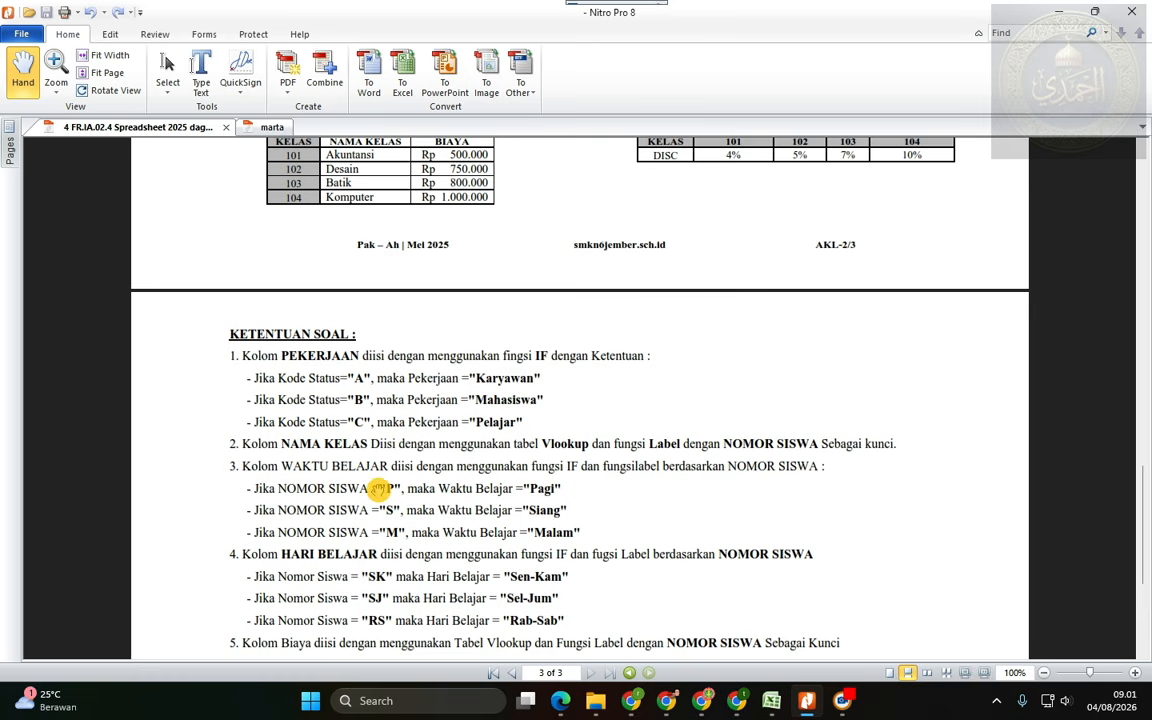
scroll(482, 387, "up", 7)
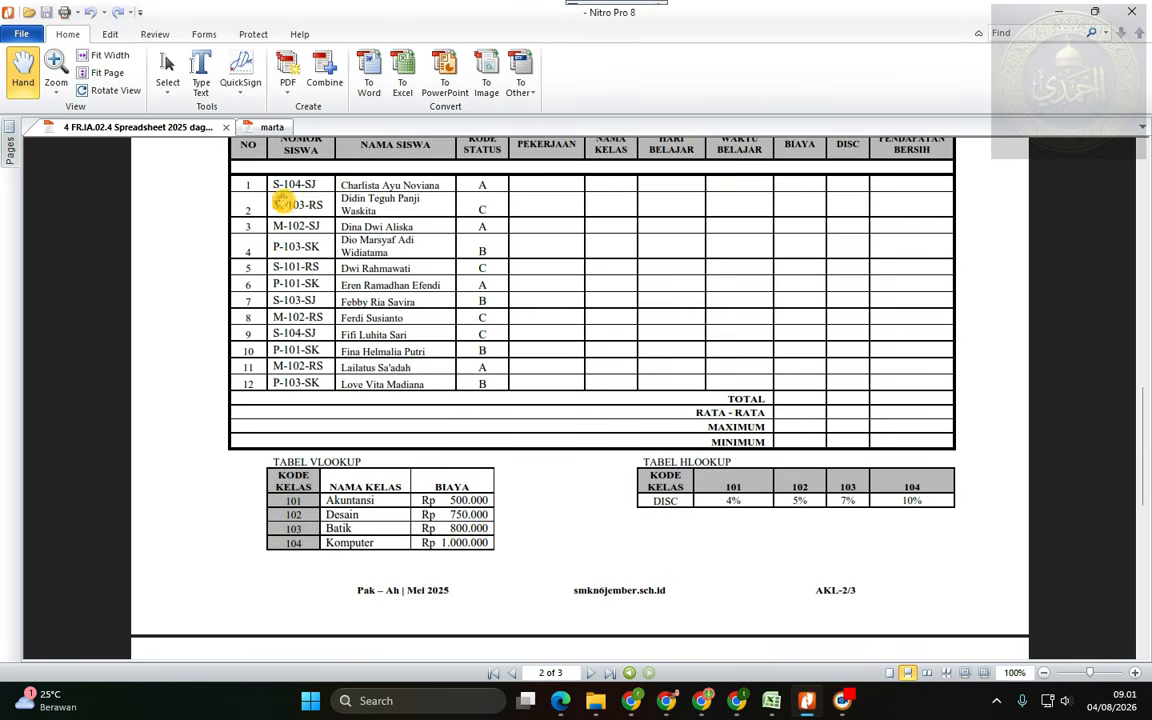
left_click(701, 700)
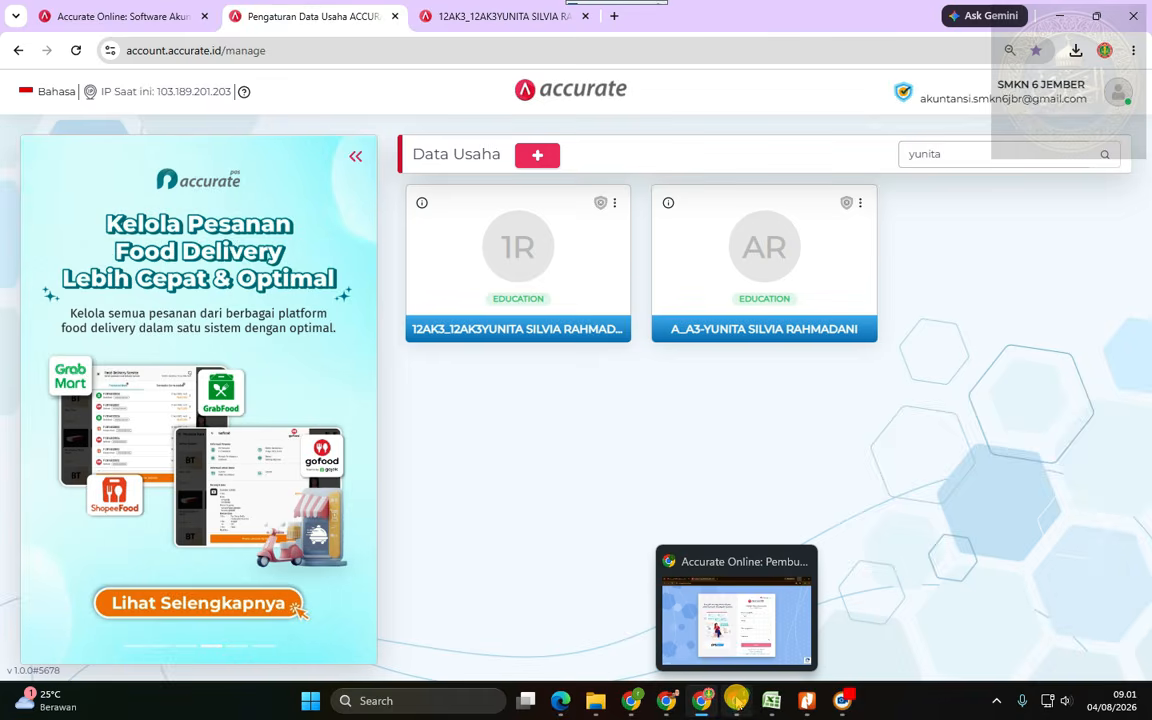
left_click(738, 700)
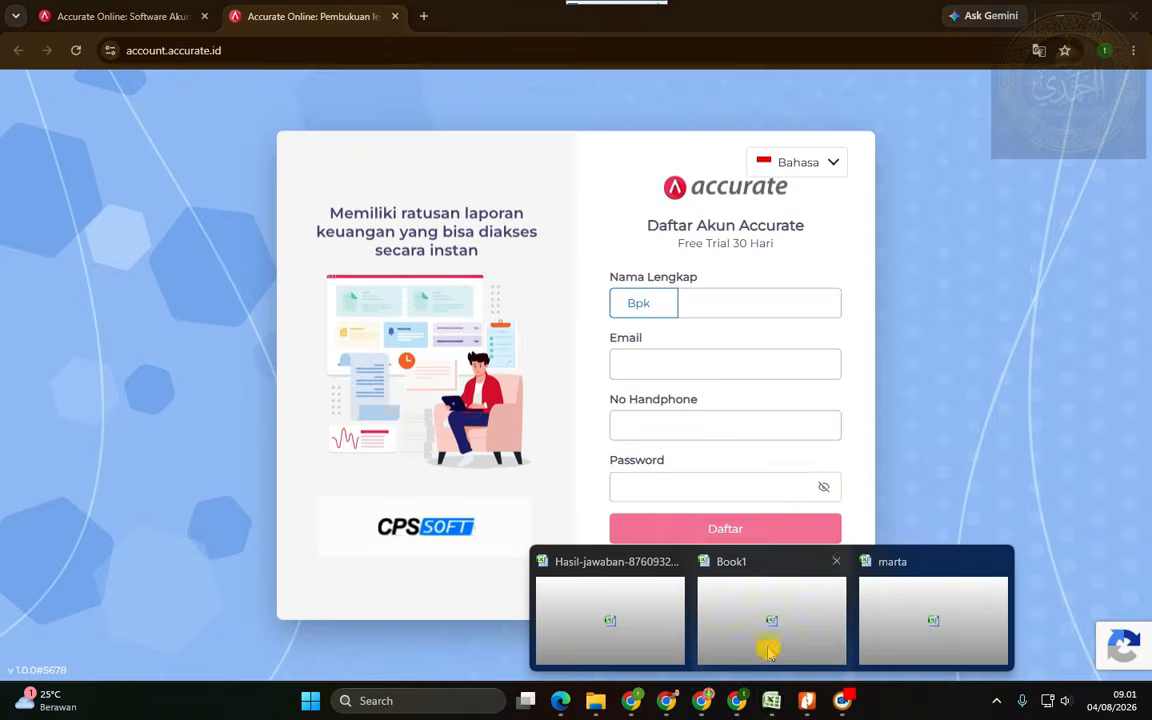
left_click(769, 643)
- Enter =LEFT(C6;1) in H6 to extract the first character of NOMOR SISWA, and fill it down to H17
type("=")
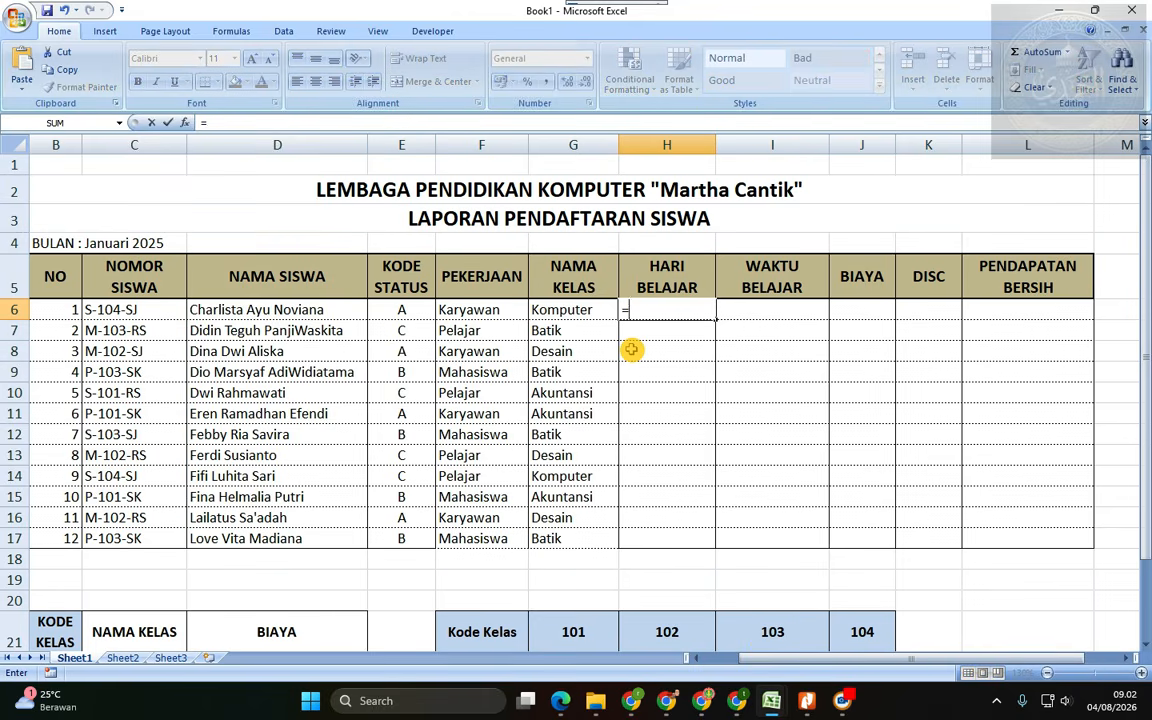
type("LEFT")
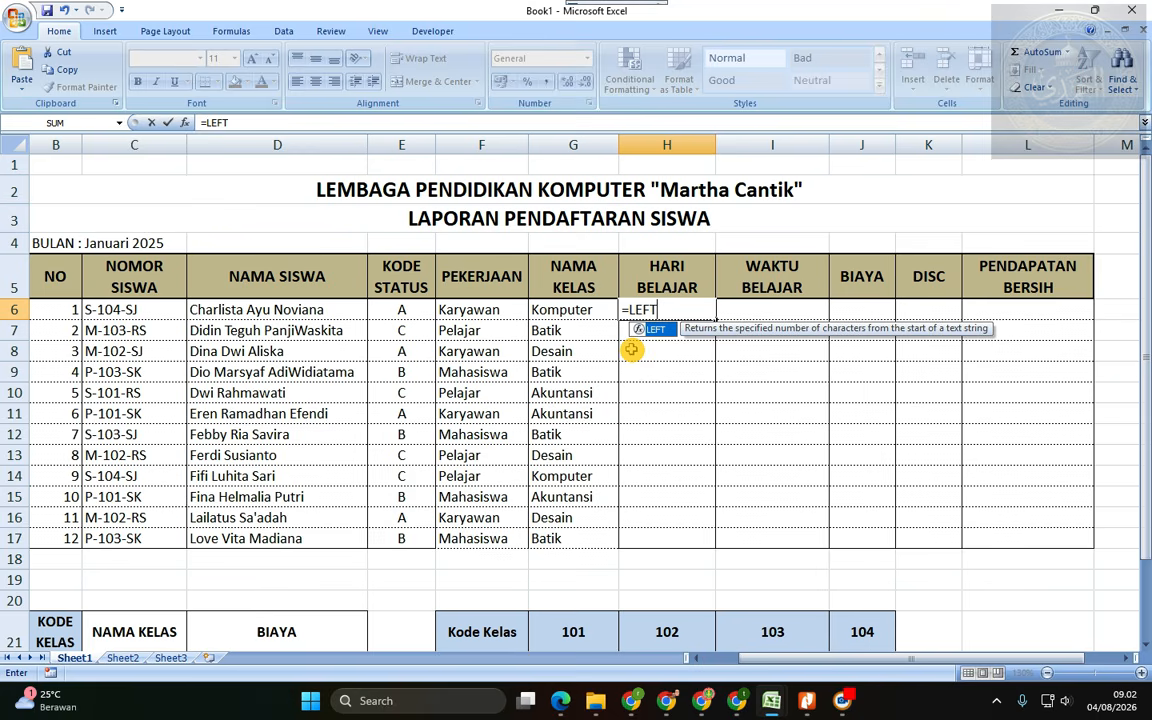
type("(")
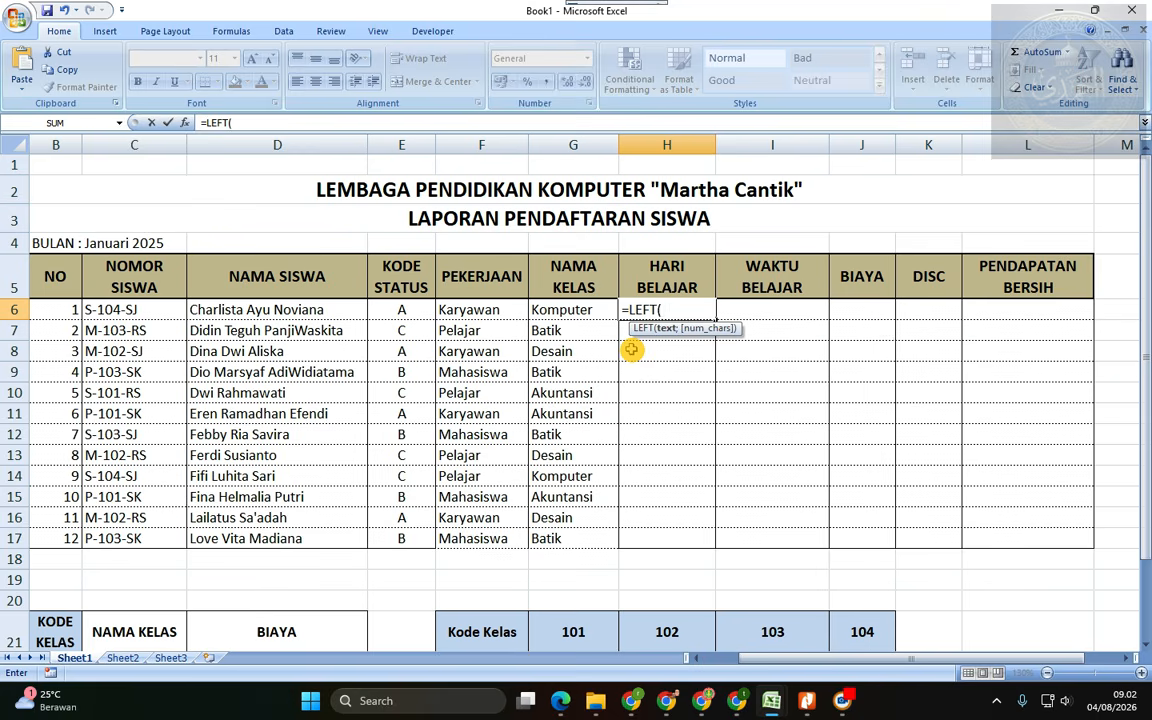
key("Left")
key("Left")
key("Left")
key("Left")
key("Left")
type(";")
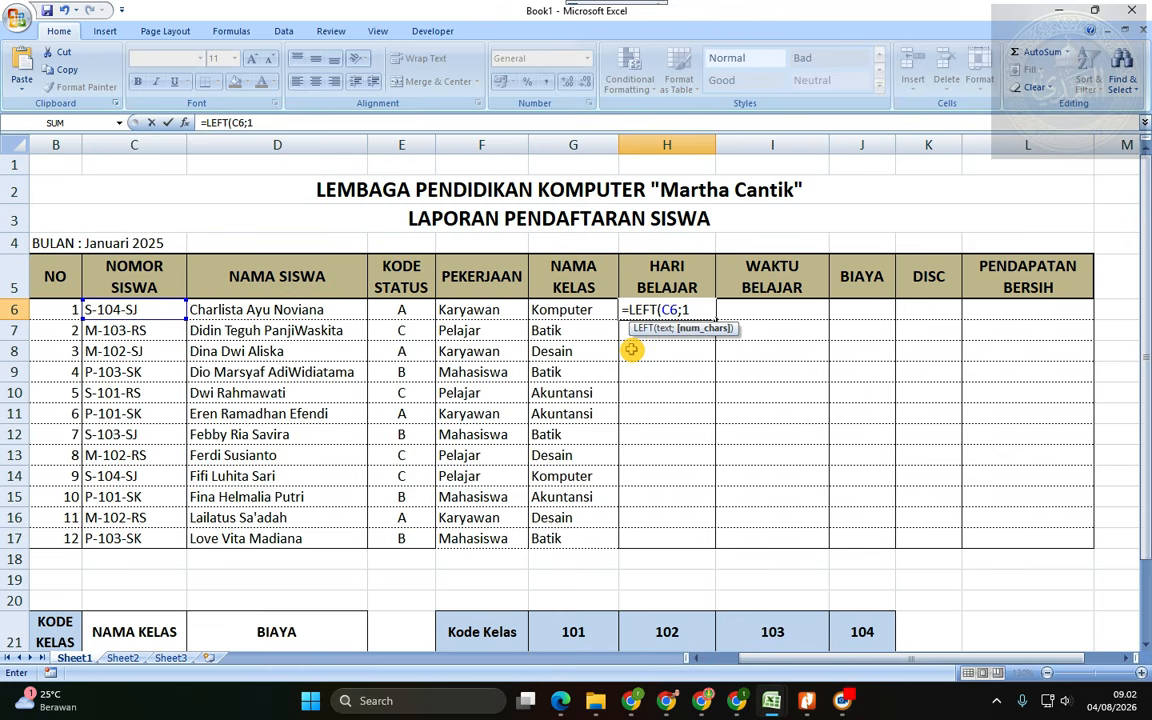
type("1")
key("Return")
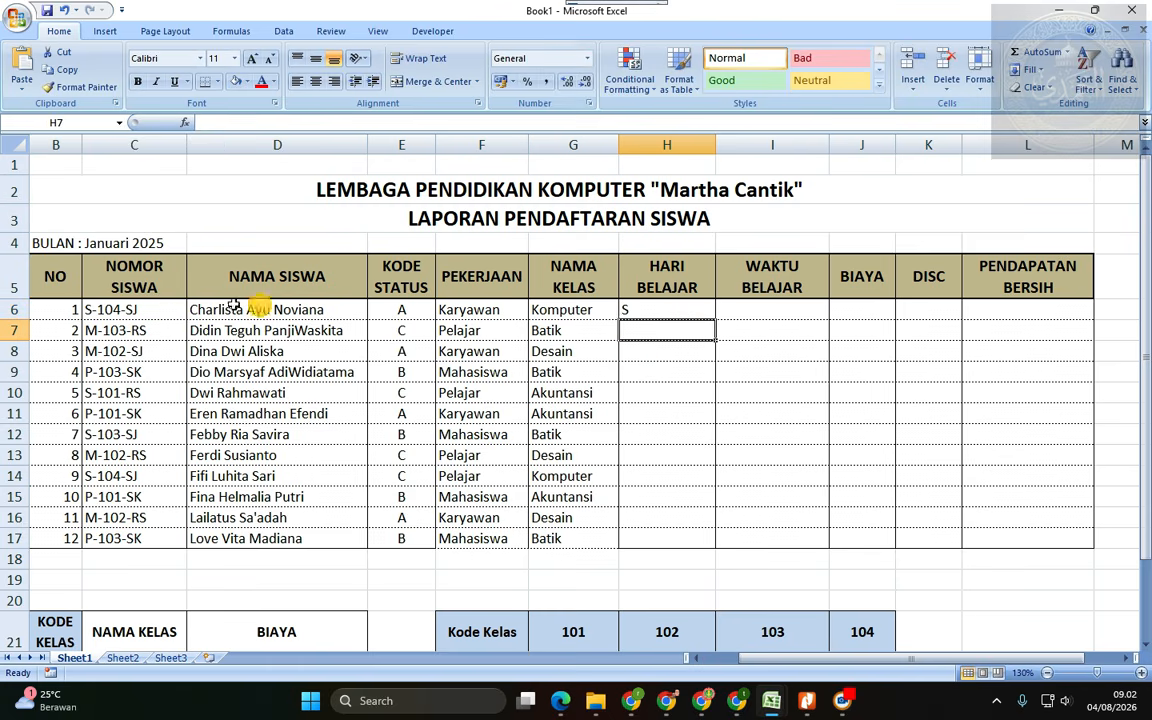
left_click(690, 310)
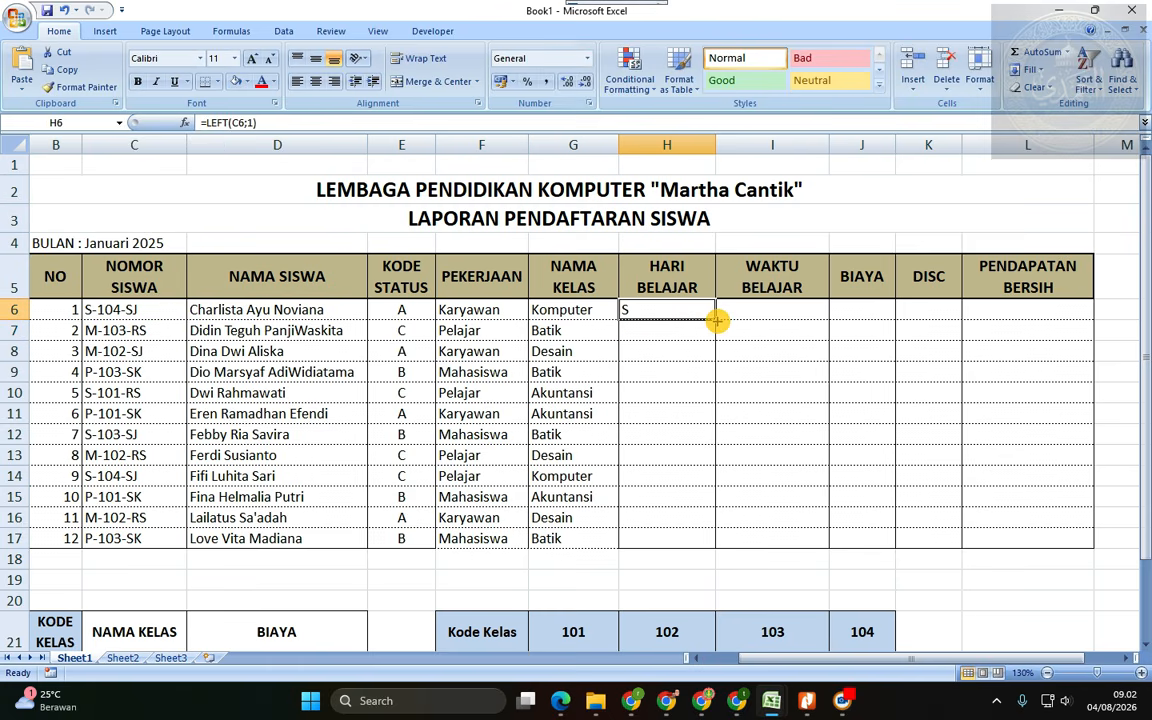
left_click_drag(716, 320, 700, 542)
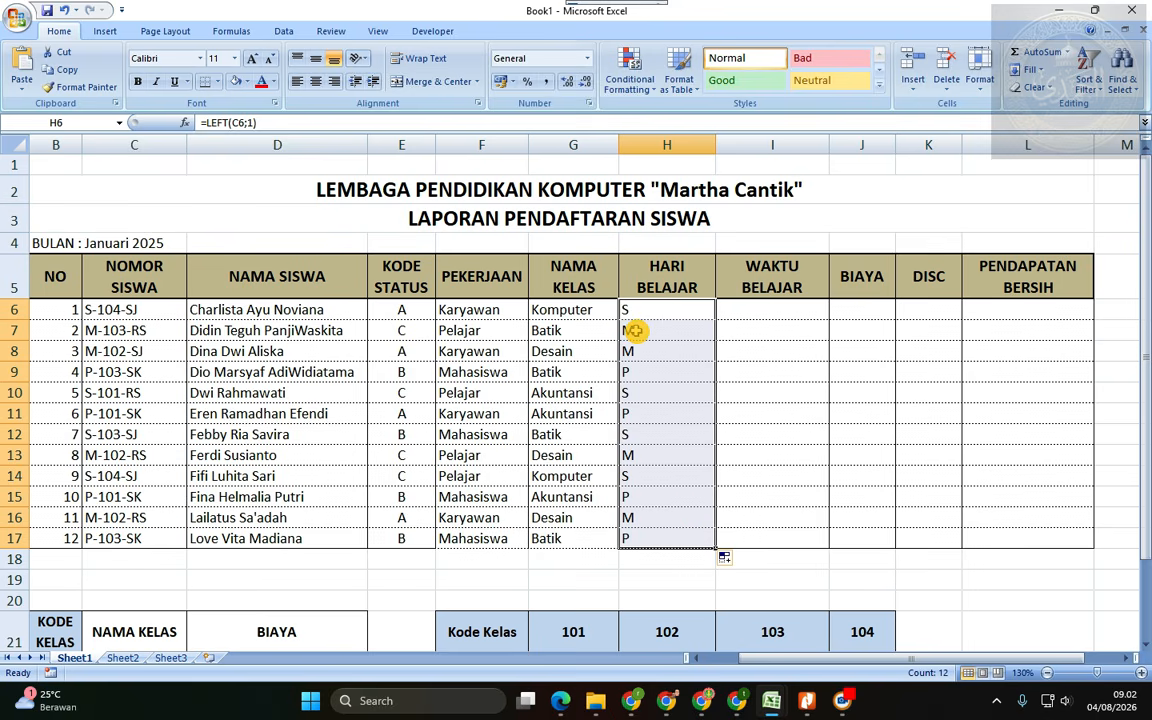
- Check the P, S and M conditions for WAKTU BELAJAR in the Nitro Pro assignment PDF and return to Book1 in Excel
left_click(793, 703)
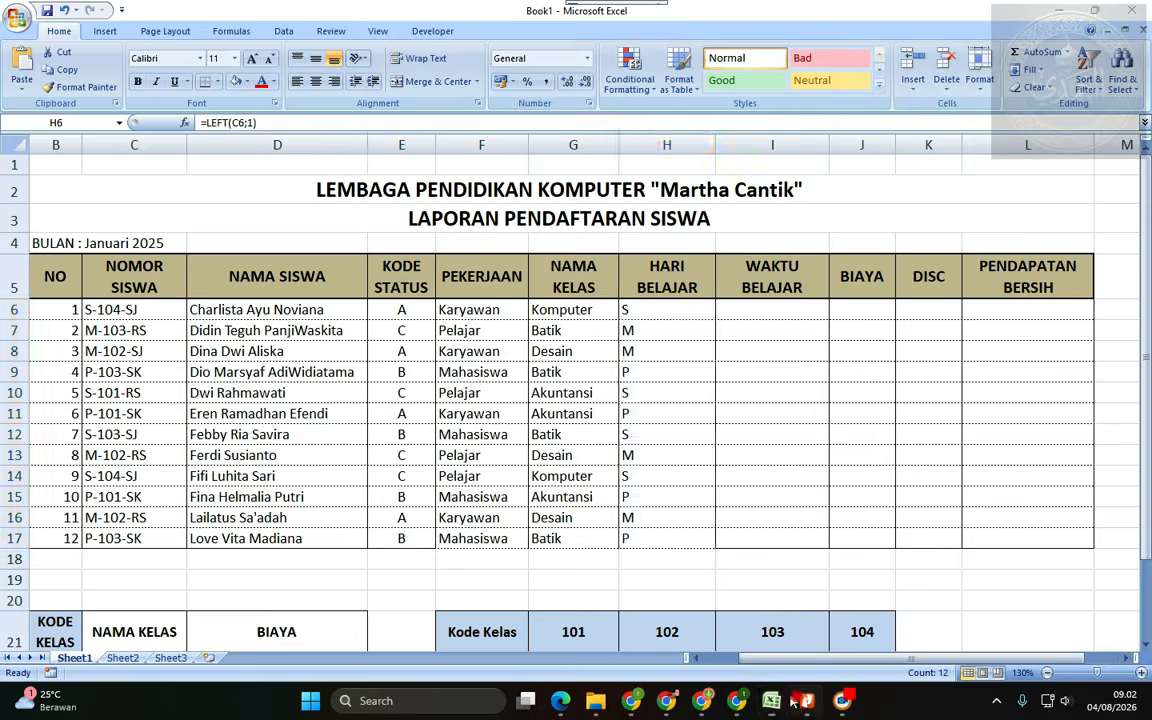
scroll(597, 540, "down", 5)
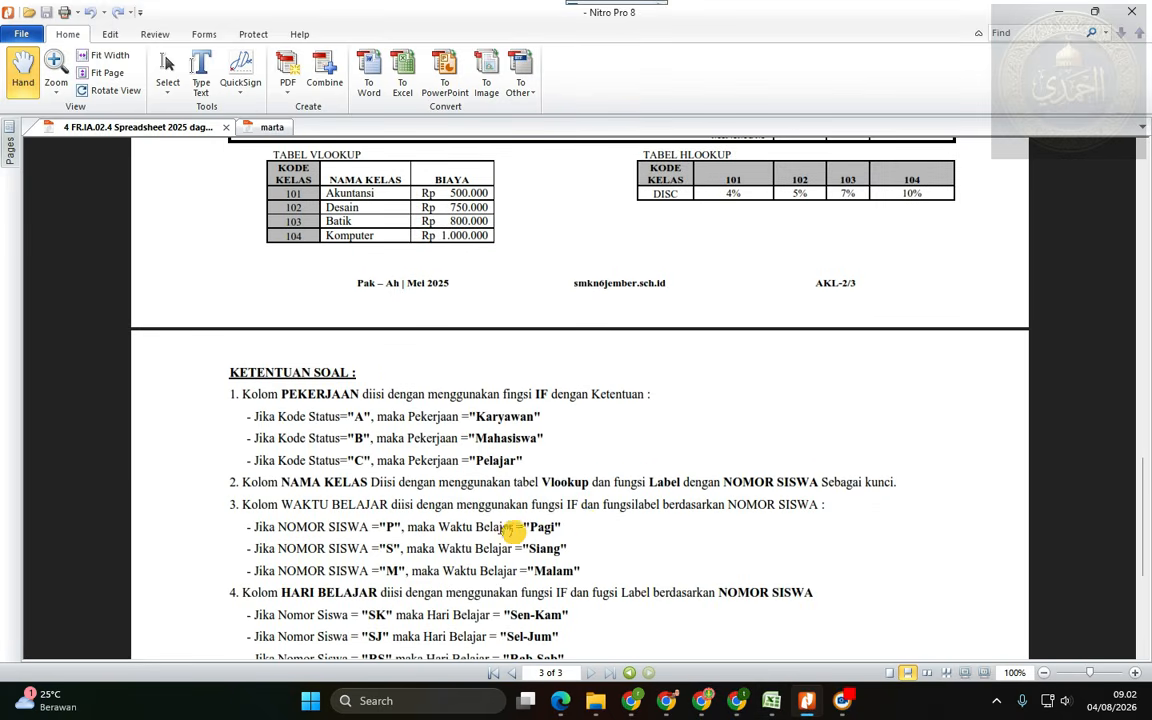
mouse_move(771, 700)
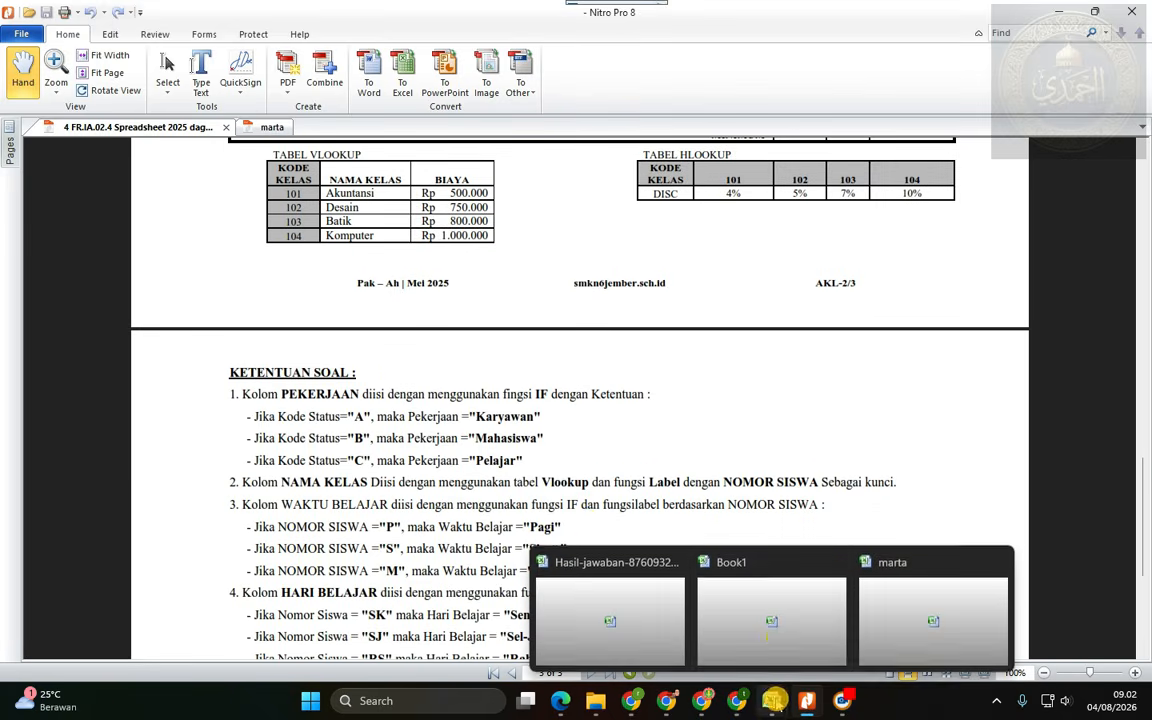
left_click(771, 628)
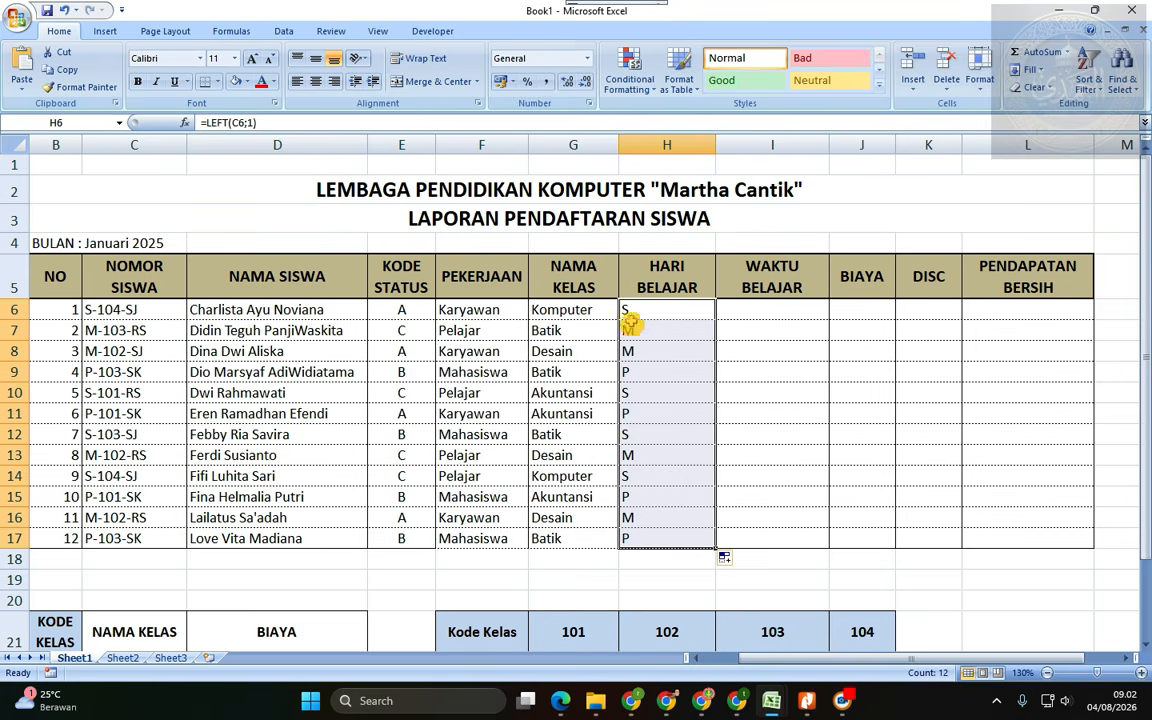
- Wrap the LEFT formula in H6 in an IF that tests for "P" and returns "Pagi"
left_click(664, 310)
left_click(207, 122)
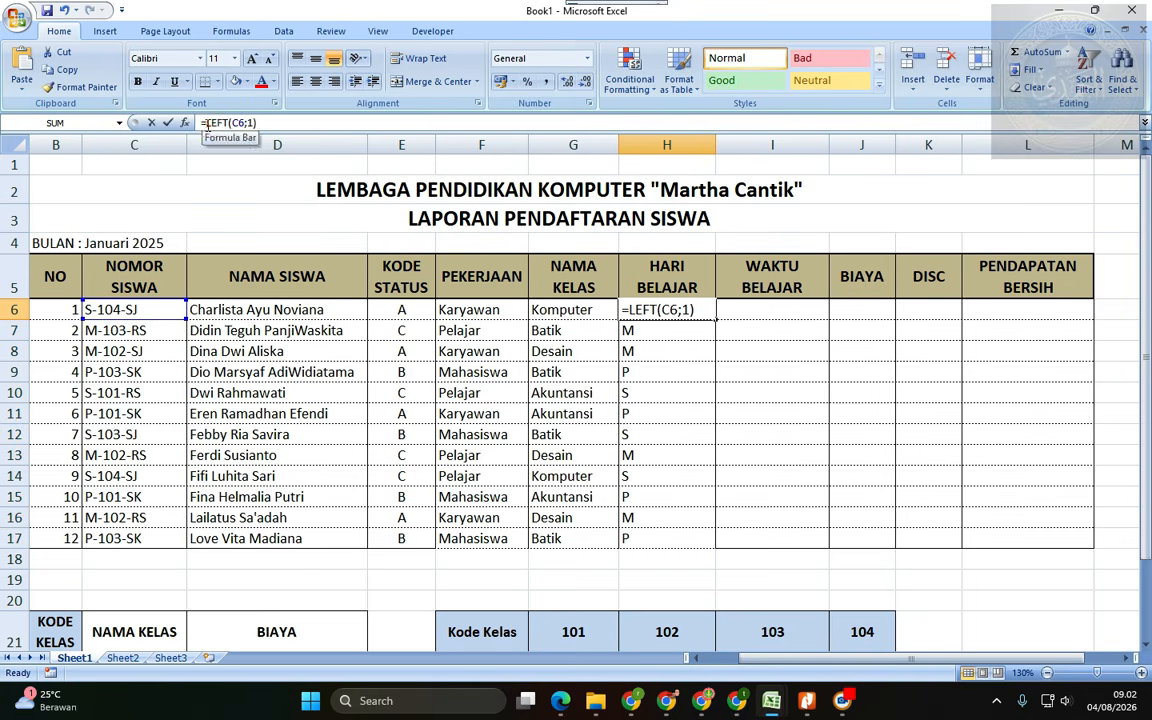
type("IF")
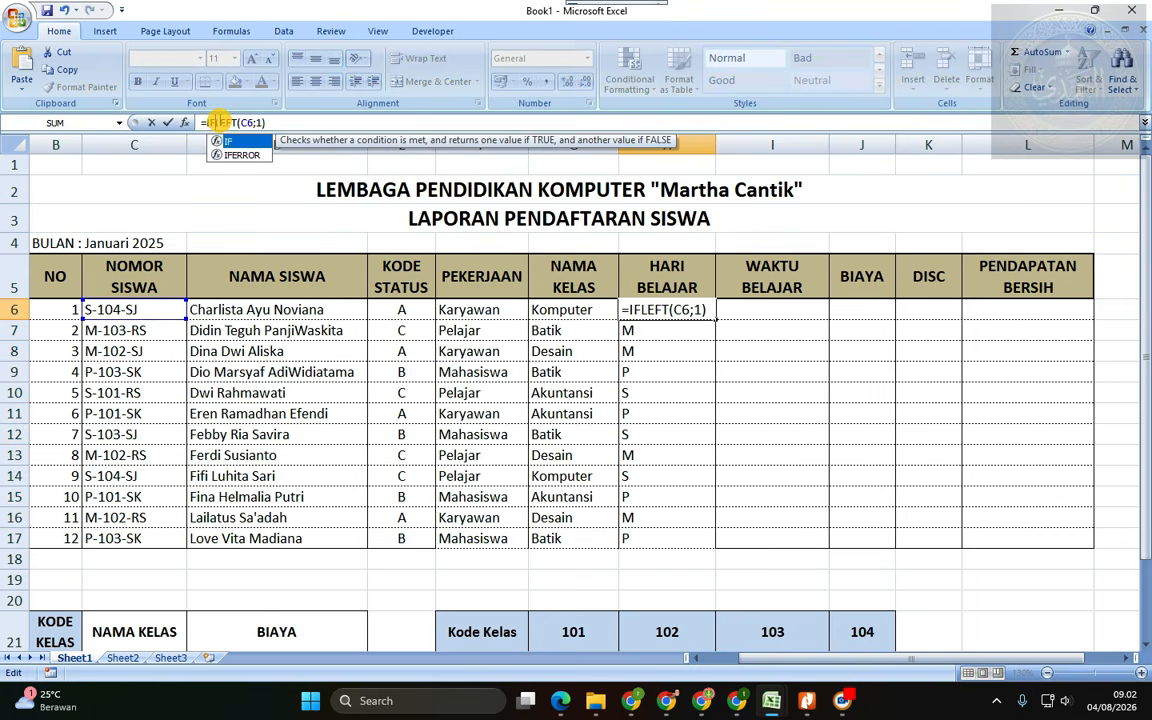
type("(")
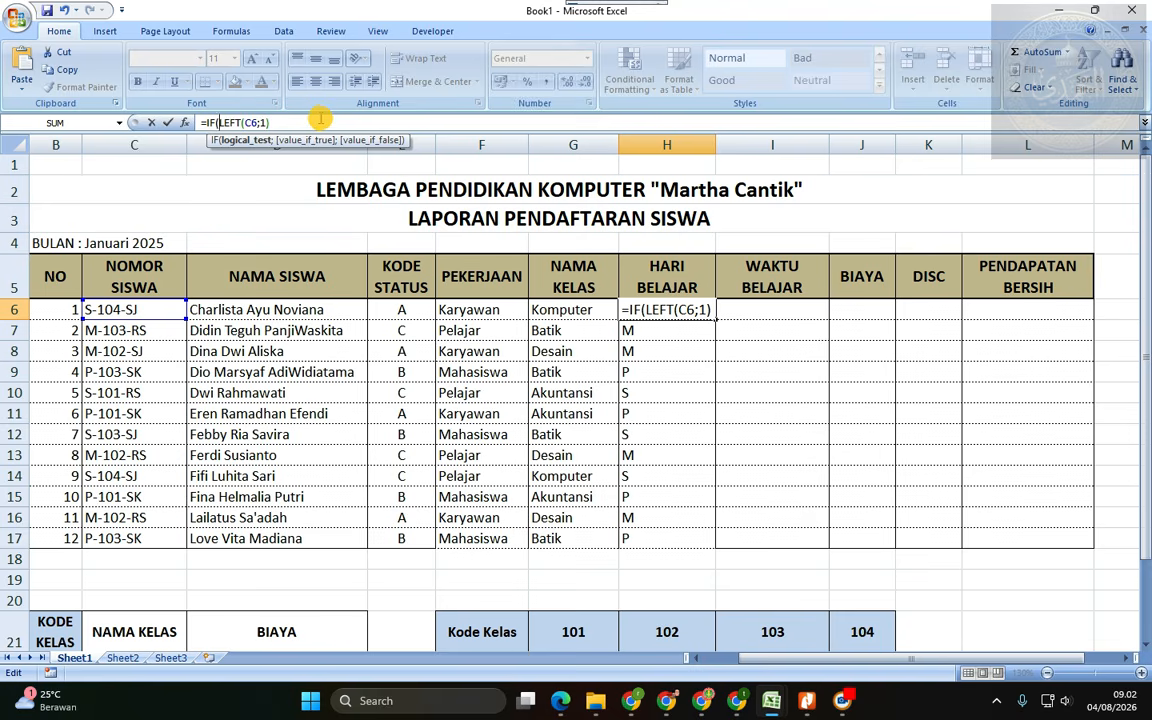
type("=\"P")
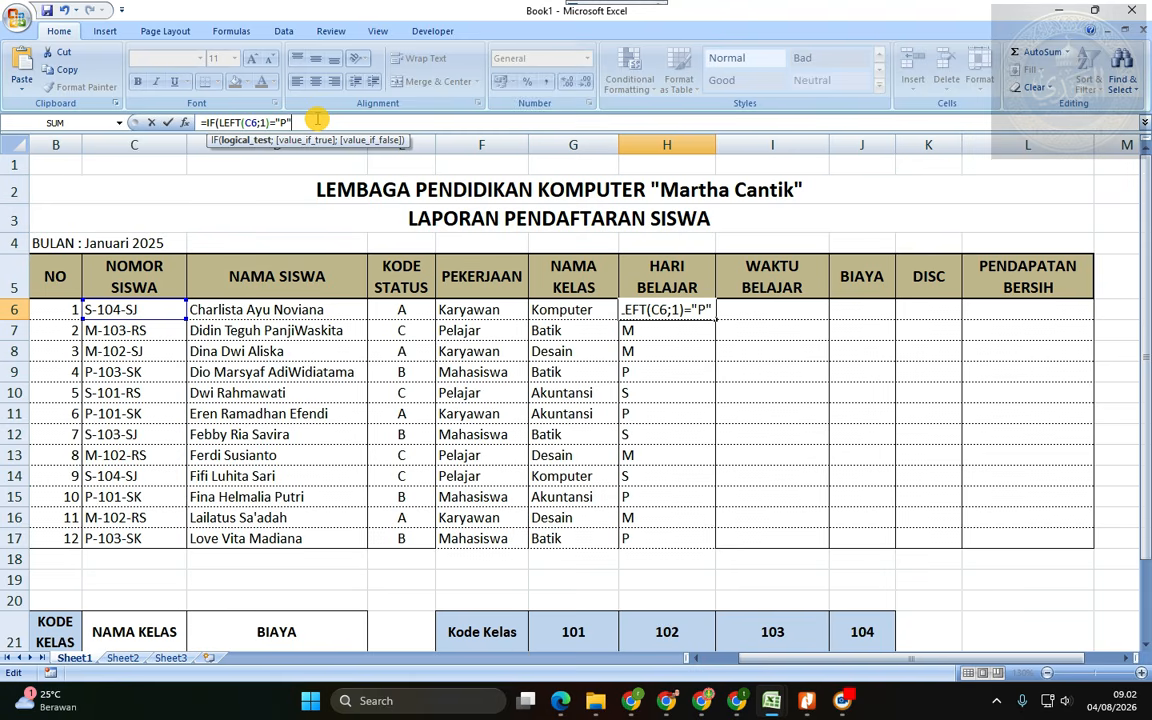
type("\";")
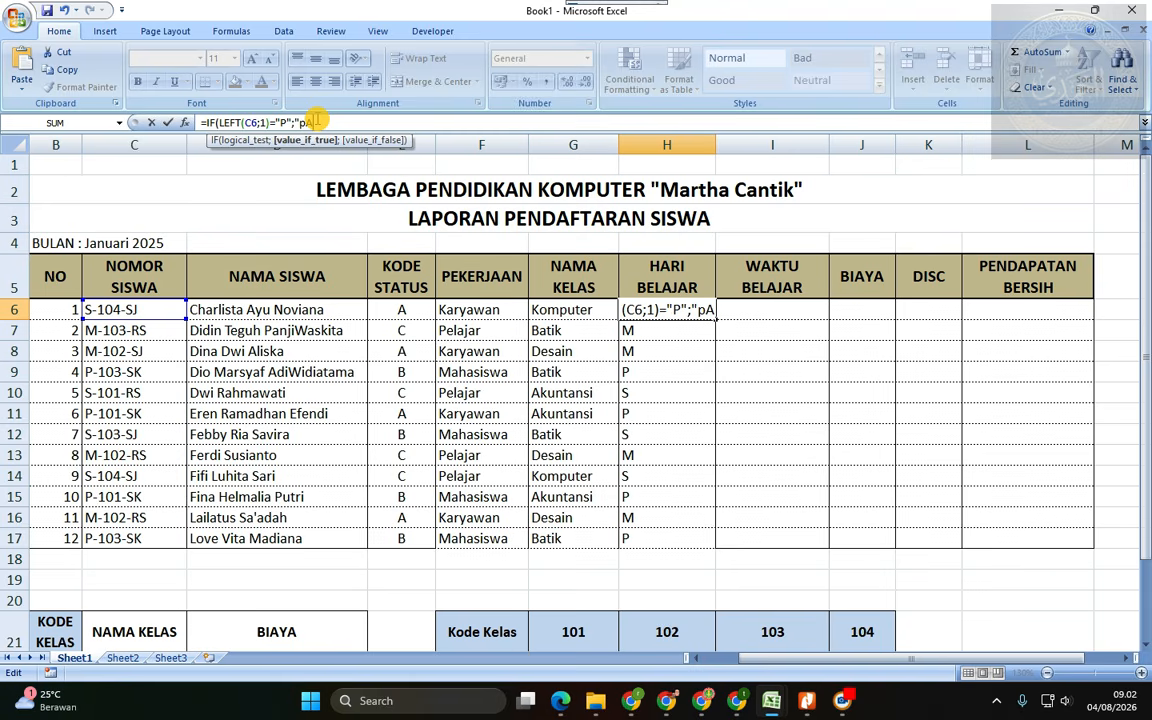
type("\"Pagi")
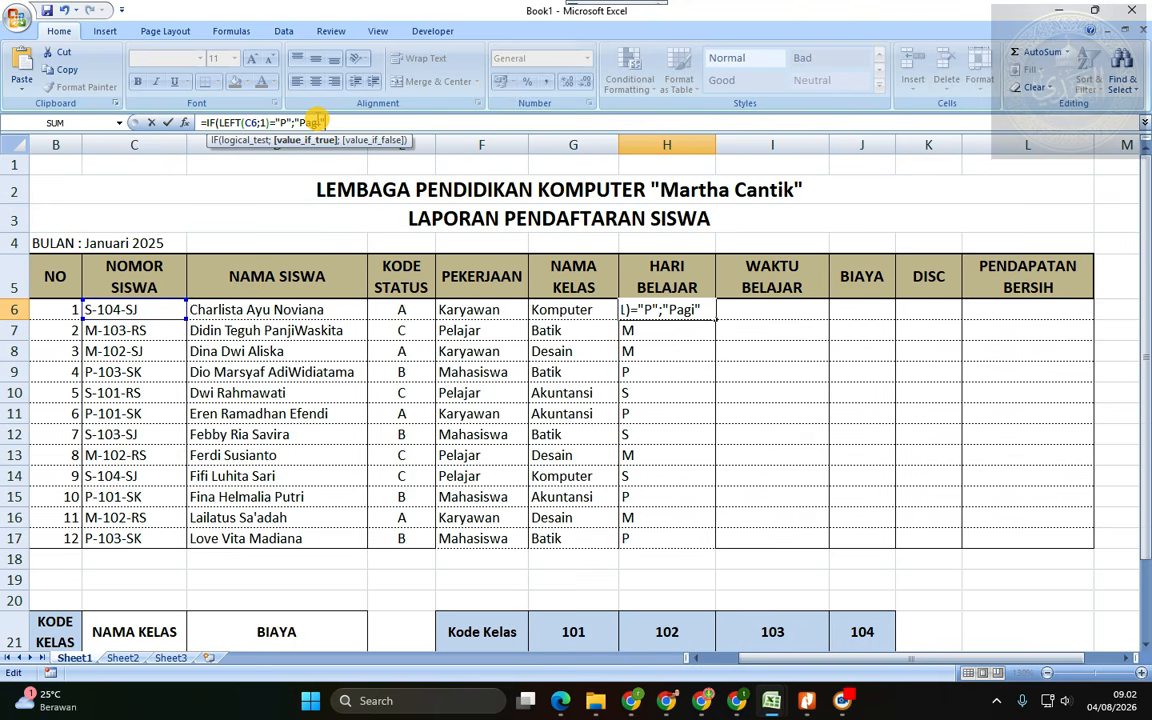
type("\";")
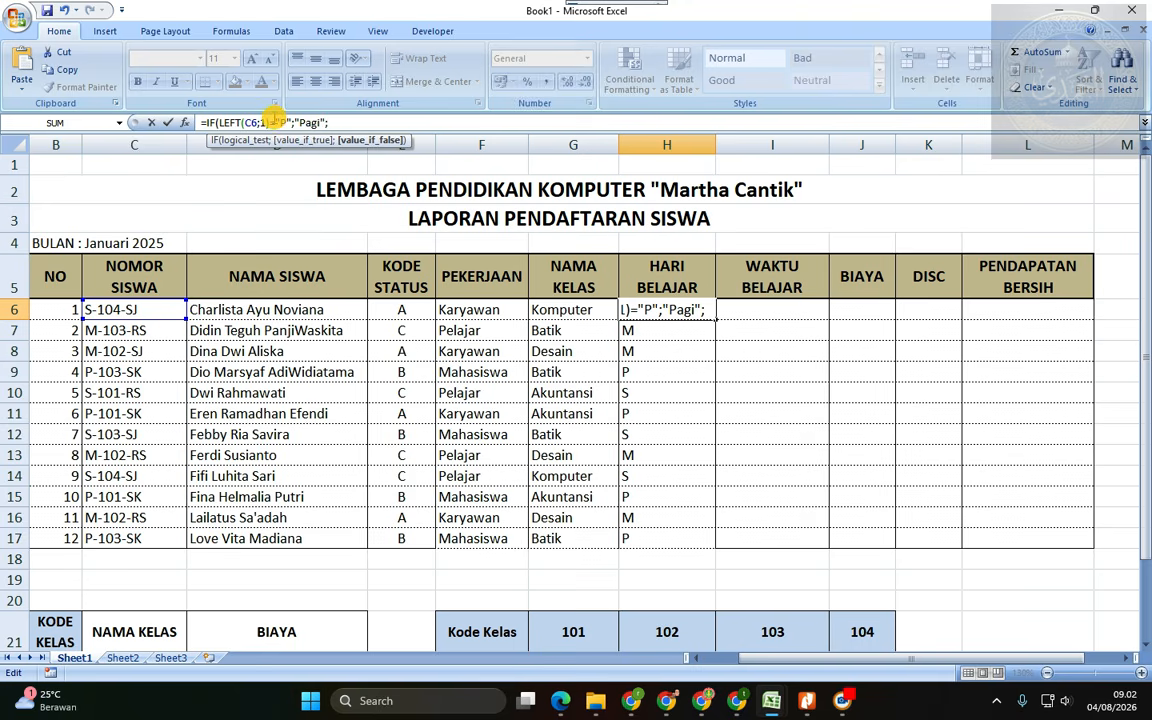
- Copy the IF(LEFT(C6;1)="P"; part of the H6 formula and append it twice as nested conditions
left_click_drag(295, 121, 210, 121)
key("ctrl+c")
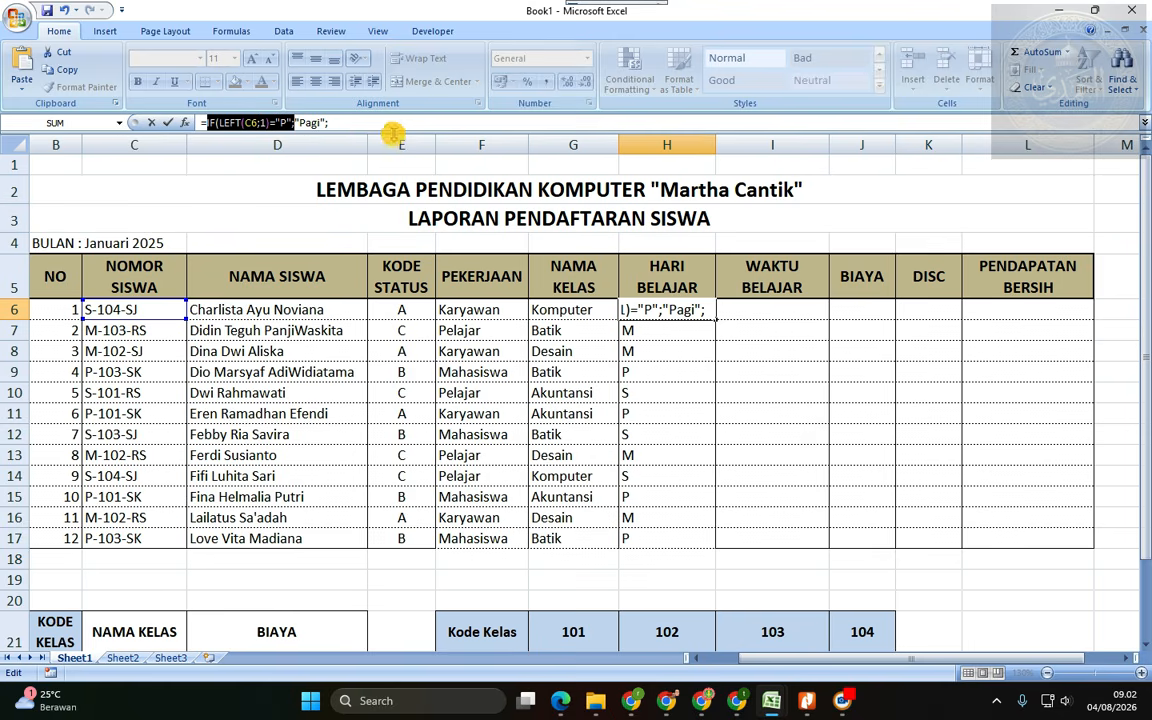
left_click(332, 121)
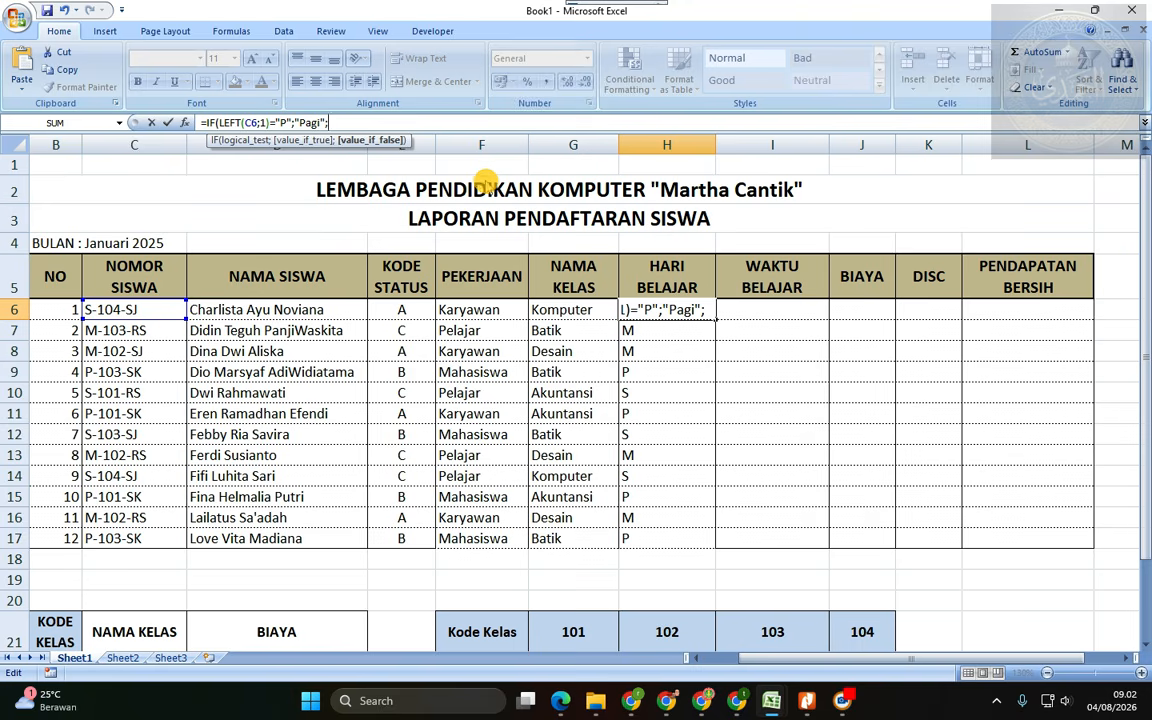
key("ctrl+v")
type(";")
key("ctrl+v")
type(";")
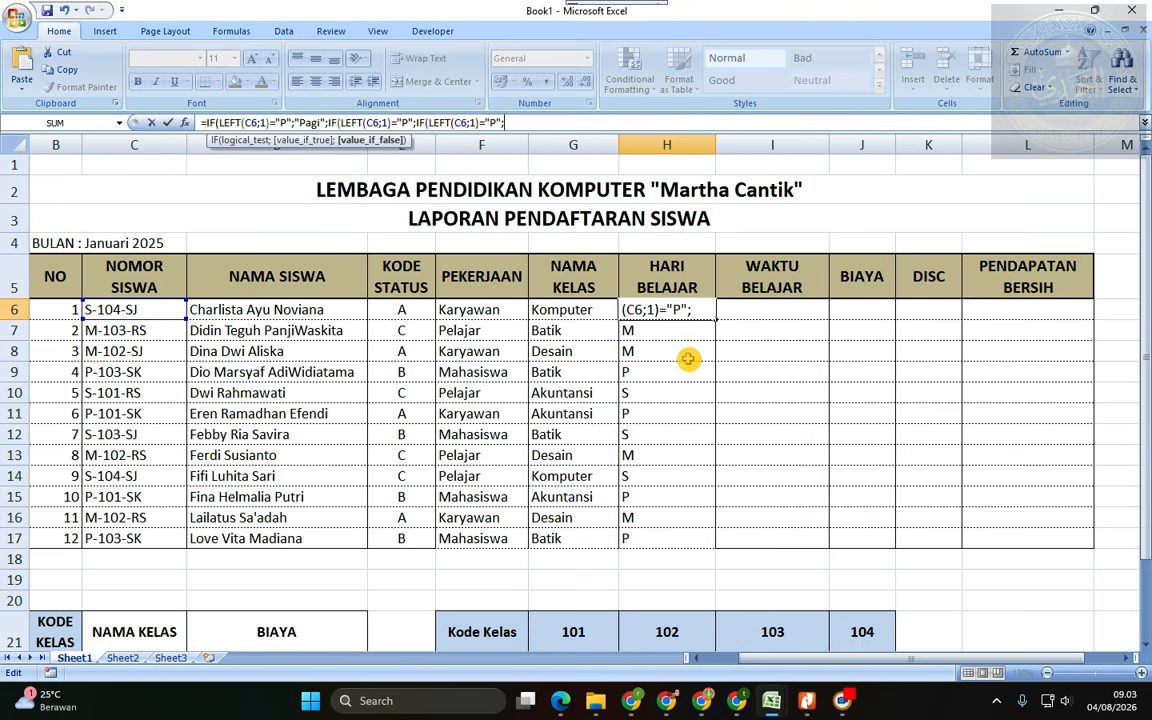
- Change the second nested condition in the H6 formula to test for "S"
left_click(633, 312)
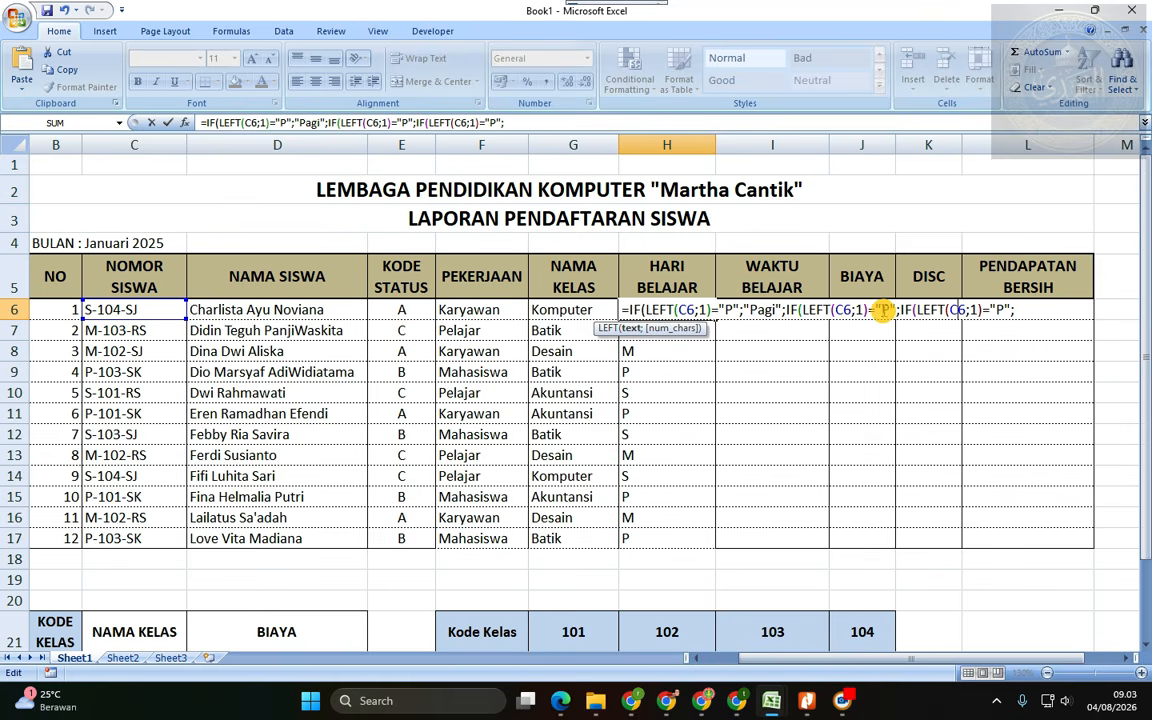
double_click(880, 310)
type("s")
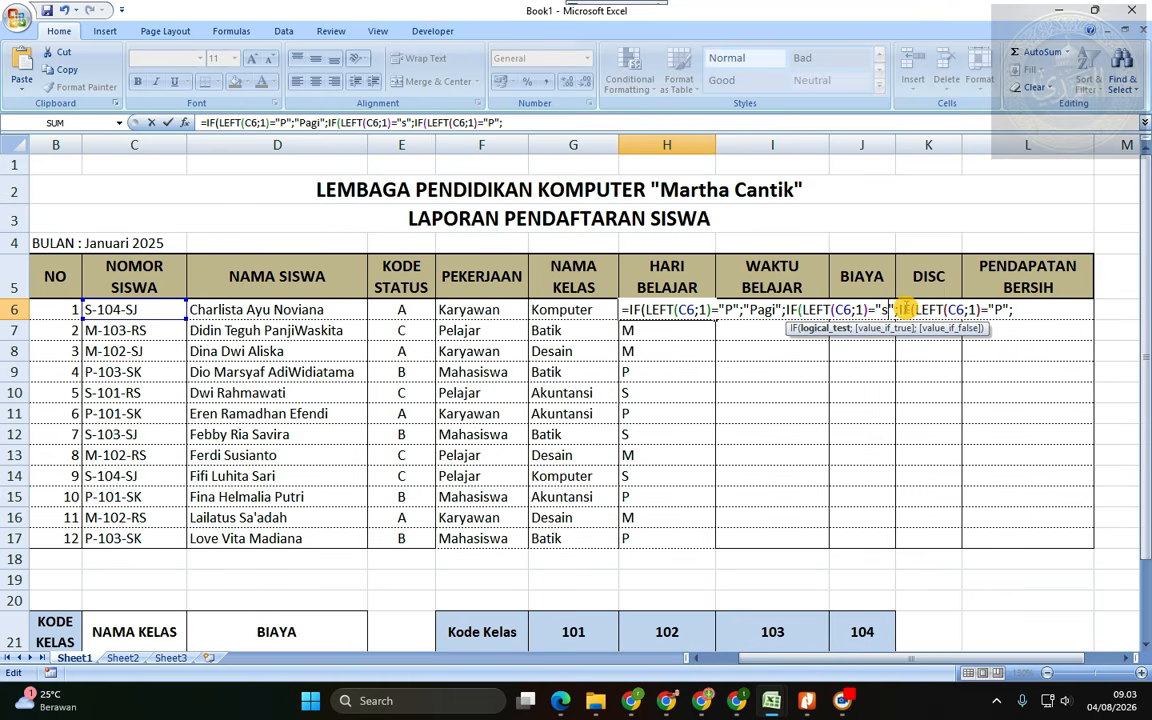
key("BackSpace")
type("S")
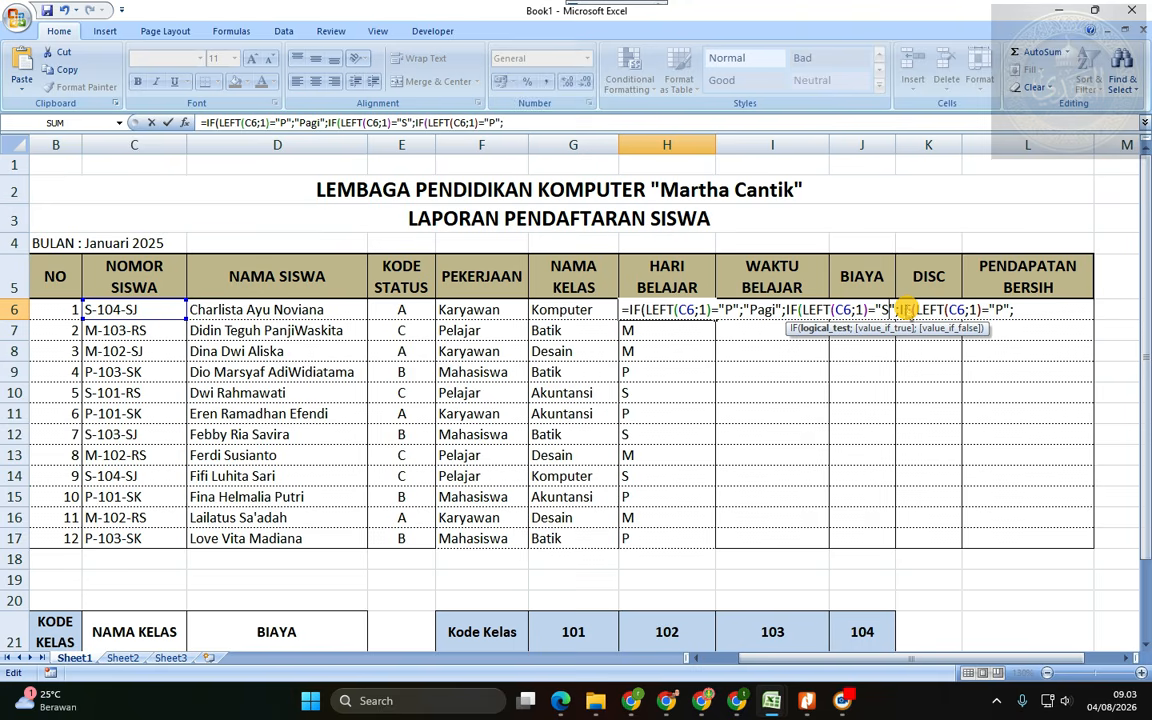
- Change the third nested condition in the H6 formula to test for "M"
key("Right")
key("Right")
key("Right")
key("Right")
key("Right")
key("Right")
key("Right")
key("Right")
key("Right")
key("Right")
key("Right")
key("Right")
key("Right")
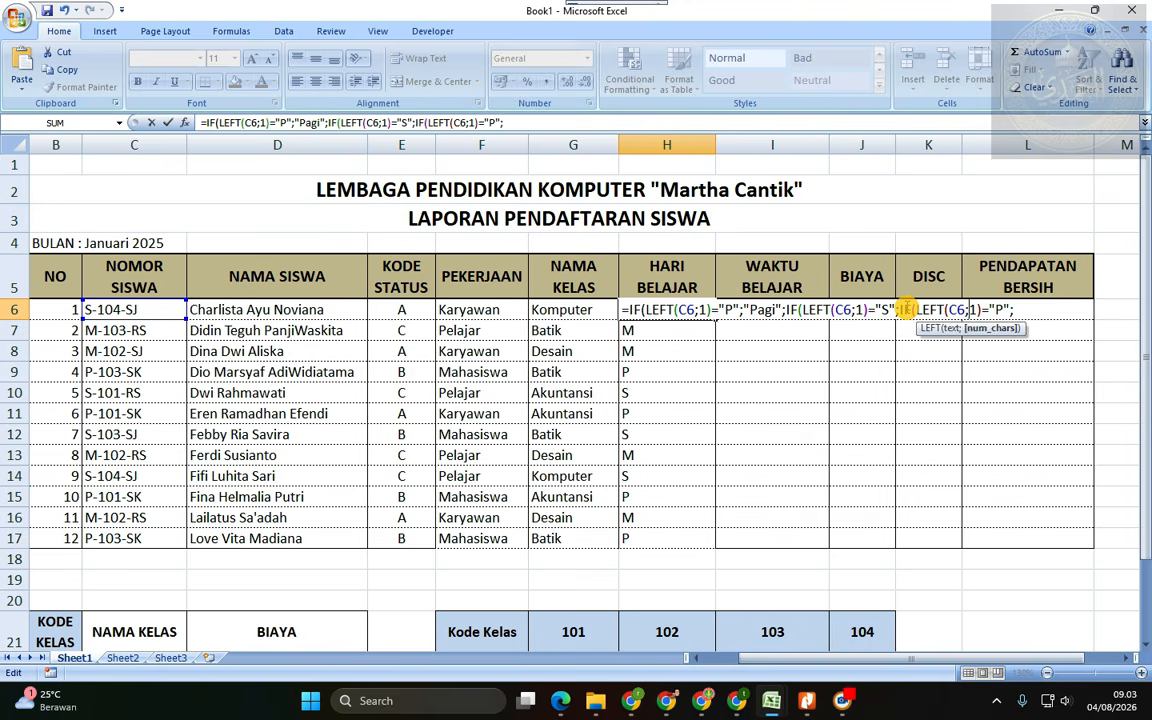
key("Left")
key("Left")
key("Left")
key("Left")
key("Left")
key("Left")
key("Left")
key("Left")
key("Left")
key("Left")
key("Left")
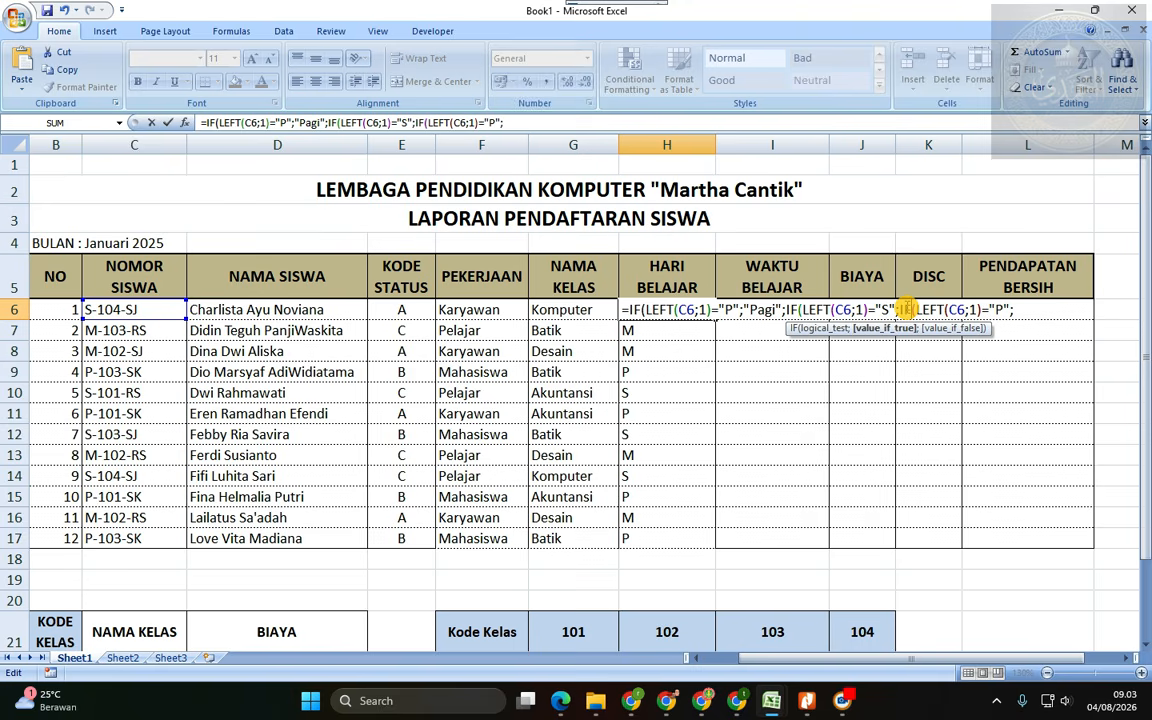
key("Right")
key("Right")
key("Right")
key("Right")
key("Right")
key("Right")
key("Right")
key("Right")
key("Right")
key("Right")
key("Right")
key("Right")
key("Right")
key("Right")
key("Right")
key("Right")
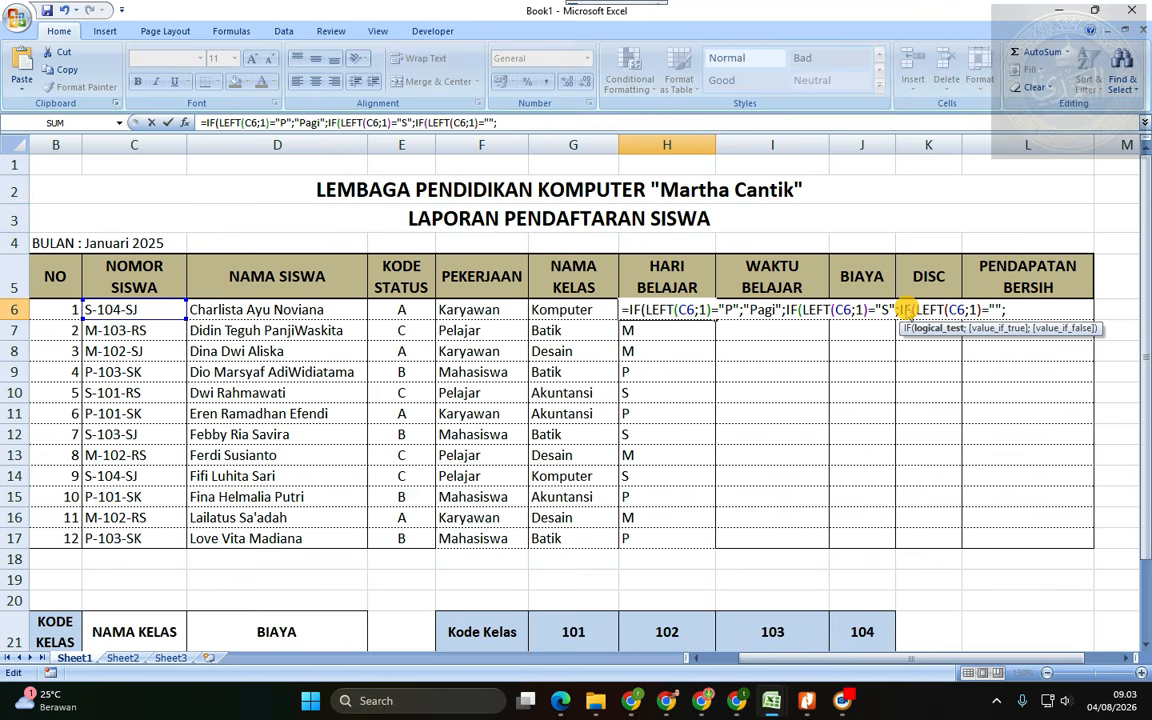
type("M")
- Insert "Siang" as the result of the "S" condition in the H6 formula
key("Left")
key("Left")
key("Left")
key("Left")
key("Left")
key("Left")
key("Left")
key("Left")
key("Left")
key("Left")
key("Left")
key("Left")
key("Left")
key("Left")
key("Left")
key("Left")
key("Left")
key("Left")
key("Left")
key("Left")
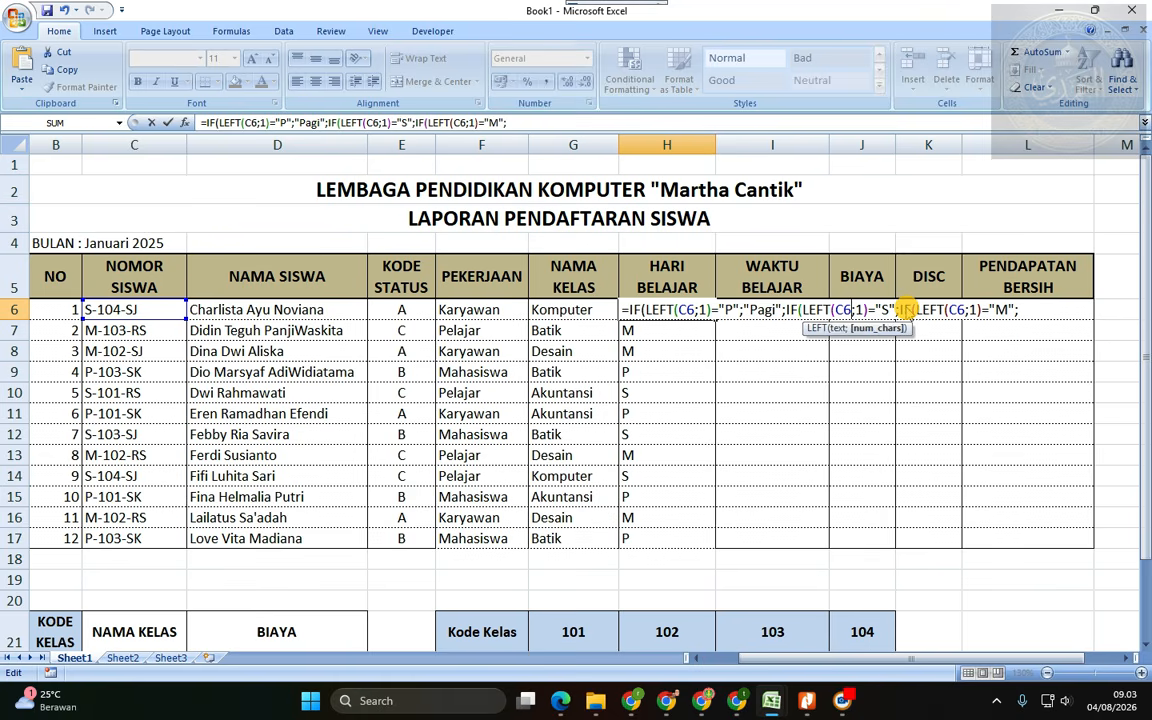
key("Right")
key("Right")
key("Right")
key("Right")
key("Right")
key("Right")
key("Right")
key("Right")
key("Right")
key("Right")
key("Right")
key("Right")
key("Right")
key("Right")
key("Right")
key("Right")
key("Right")
key("Right")
key("Right")
key("Right")
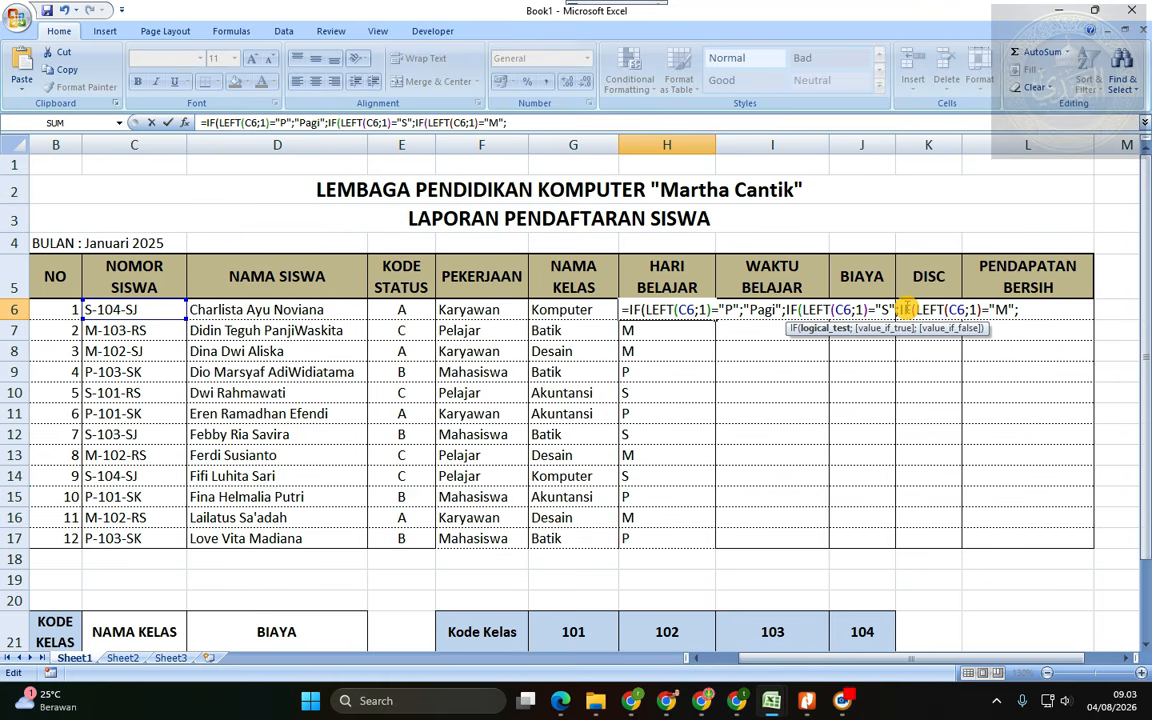
type(";")
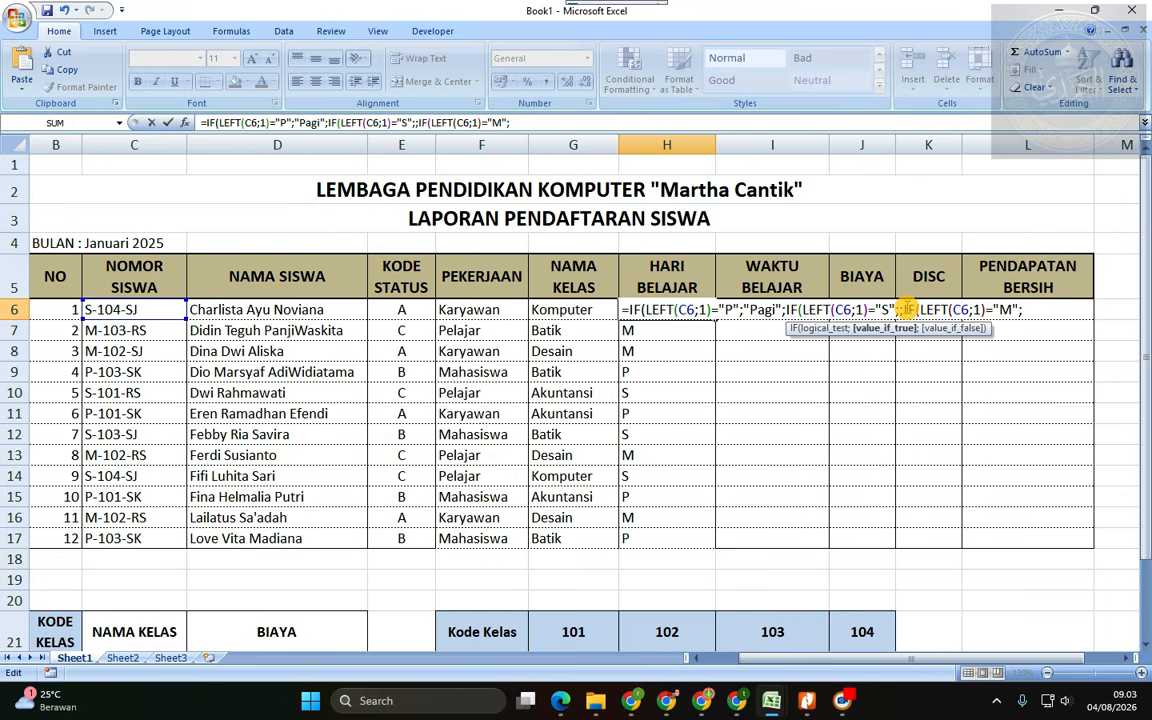
type("\"Siang\"")
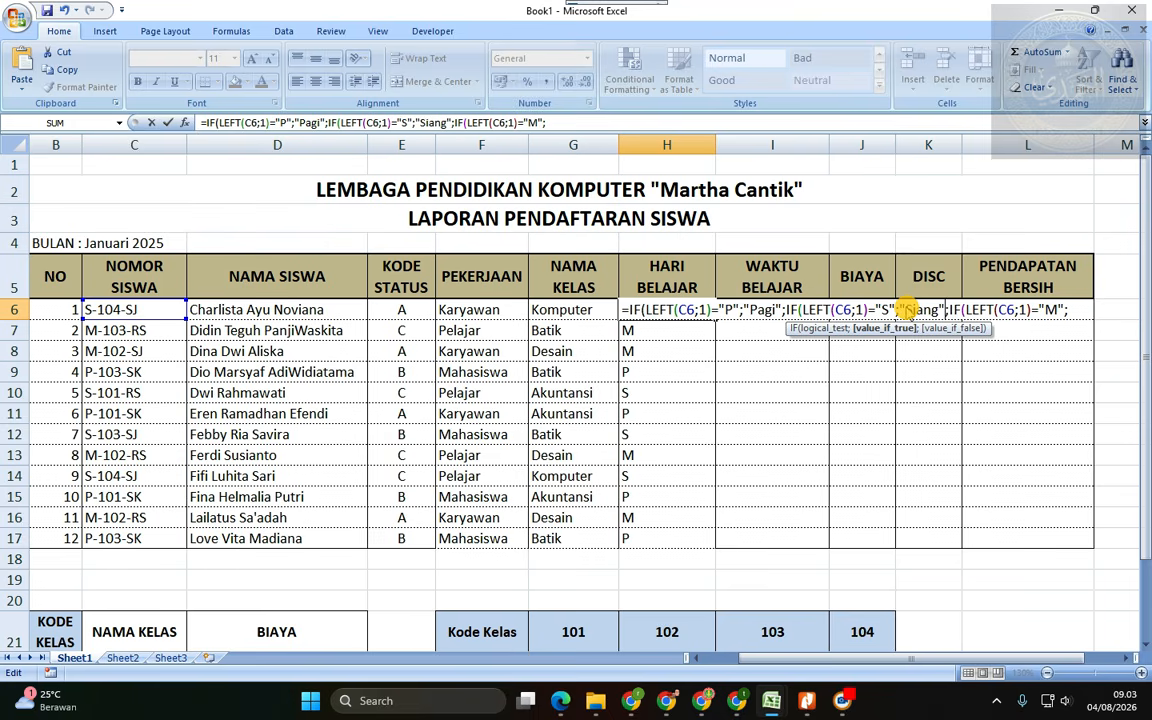
- Complete the H6 formula with "Malam" for "M" and "Data Salah" otherwise, and fill it down to H17
key("End")
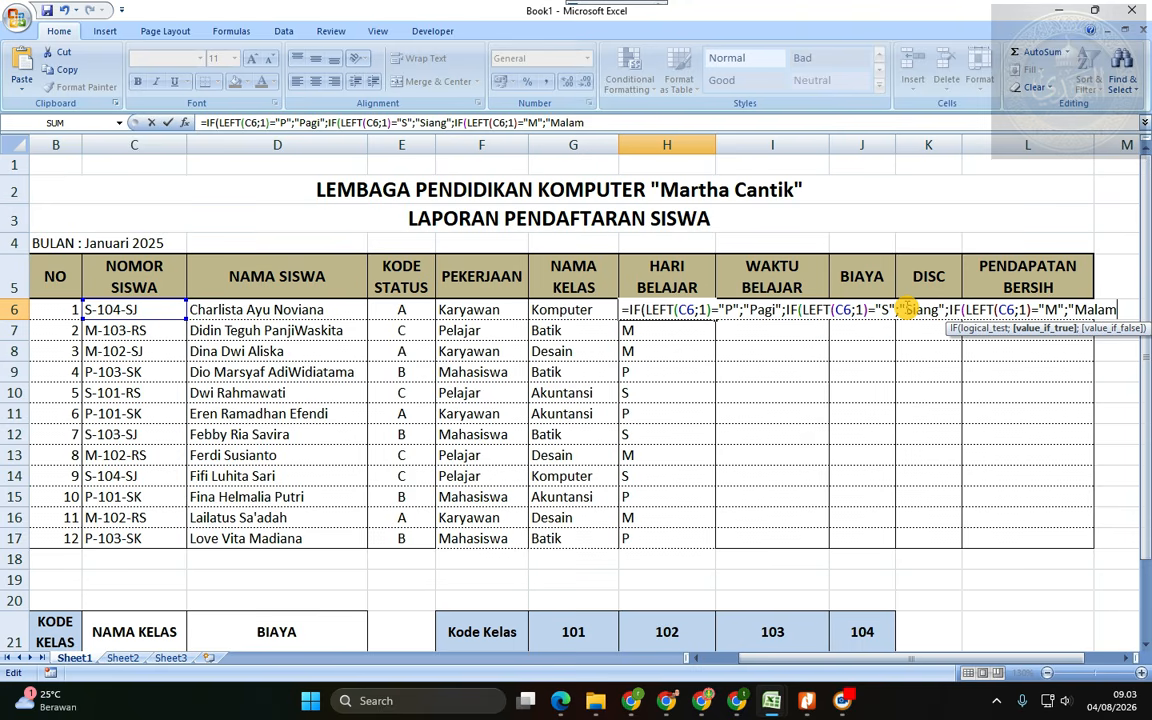
type(";")
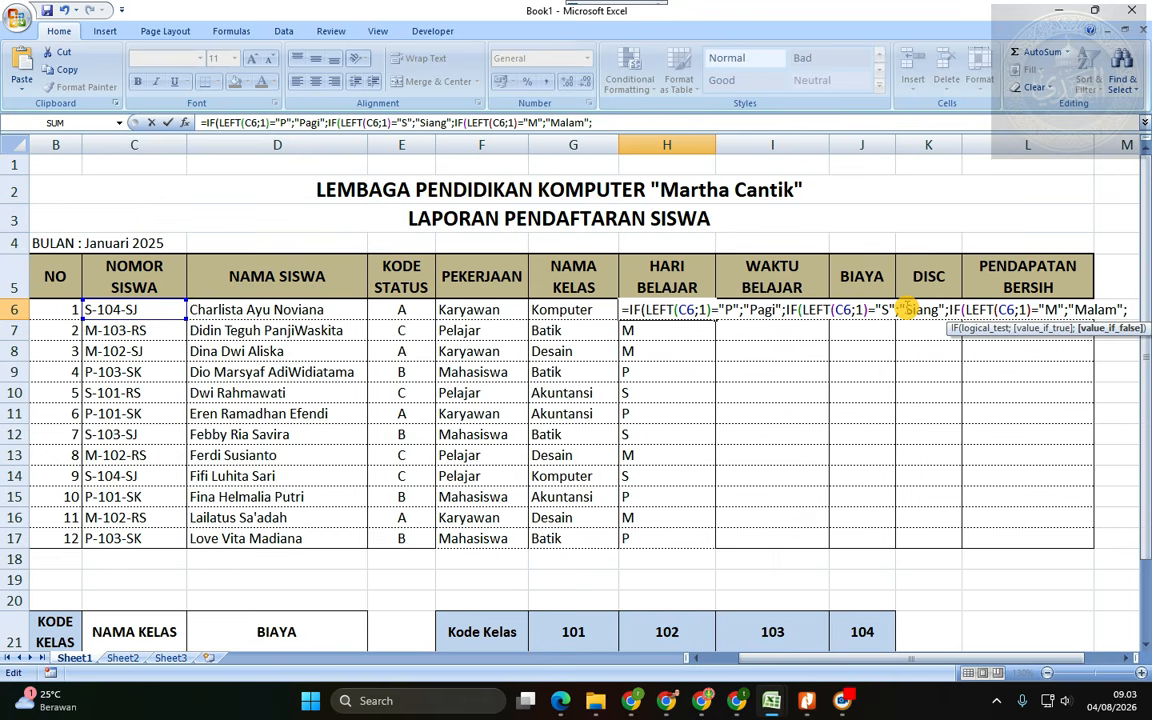
type("\"Data Salah")
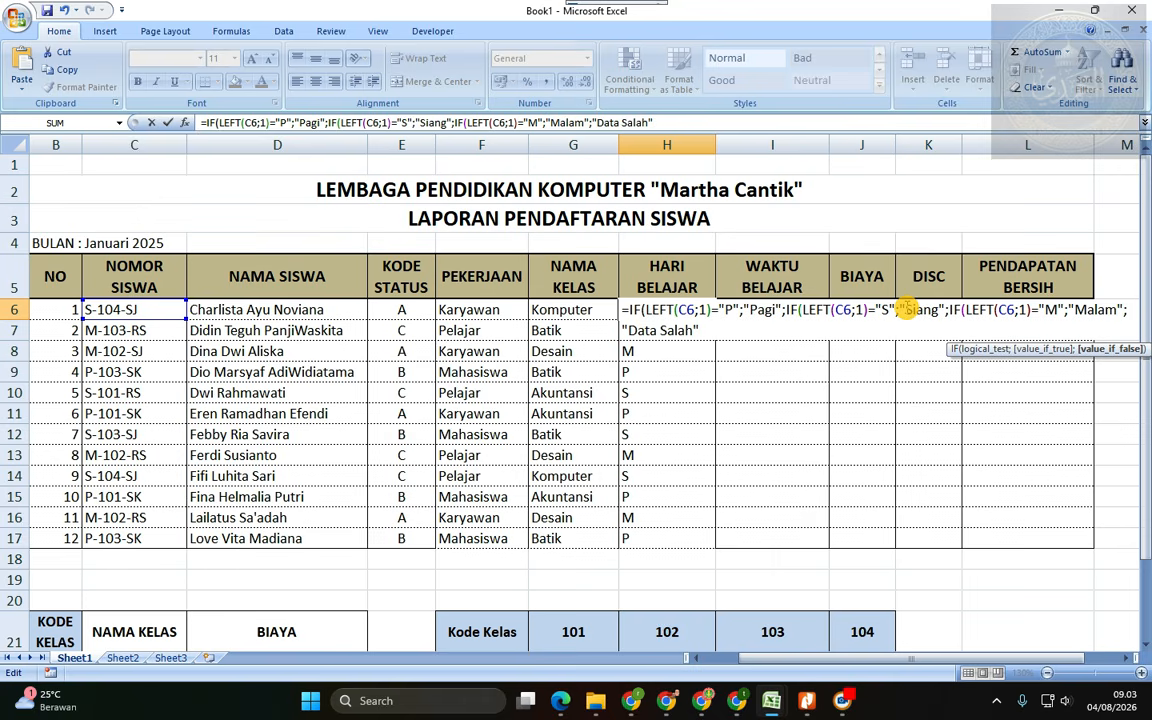
type("\"))")
key("Return")
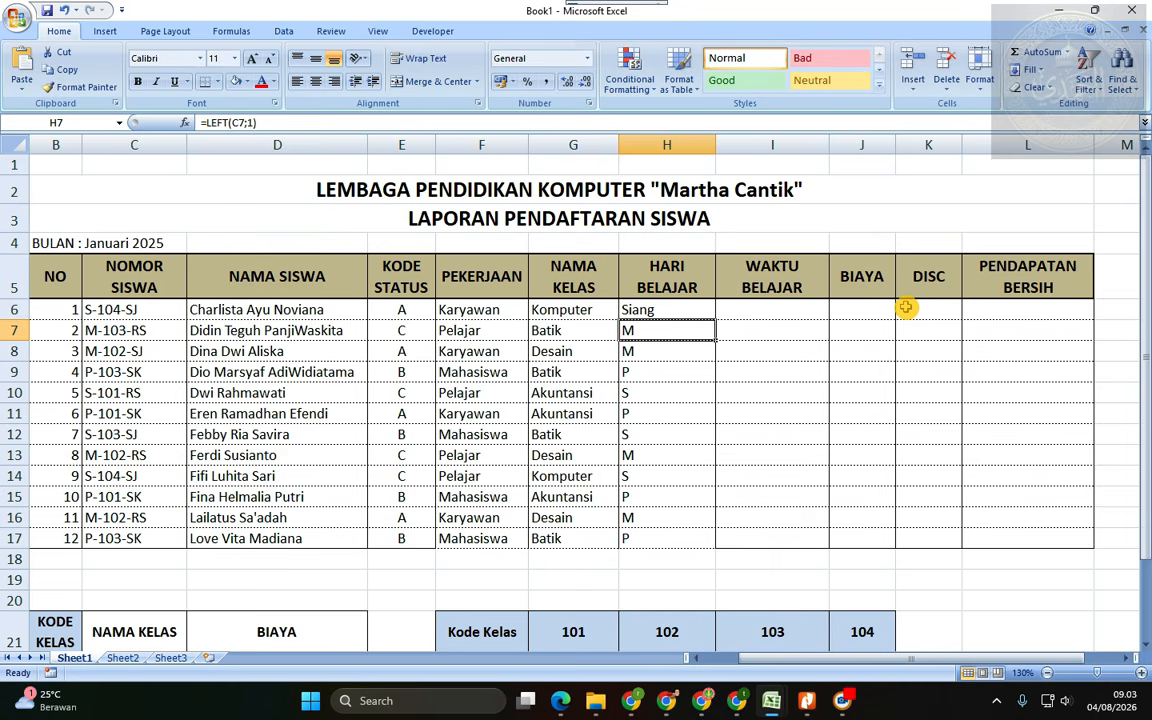
left_click(689, 307)
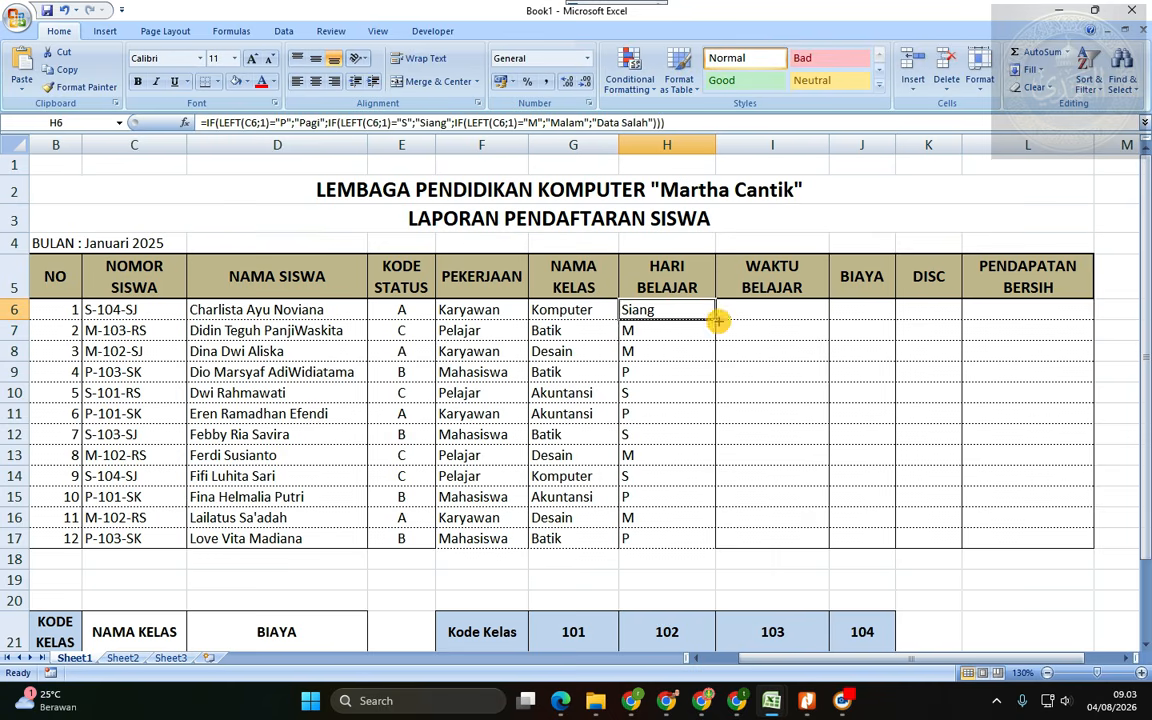
left_click_drag(717, 320, 728, 546)
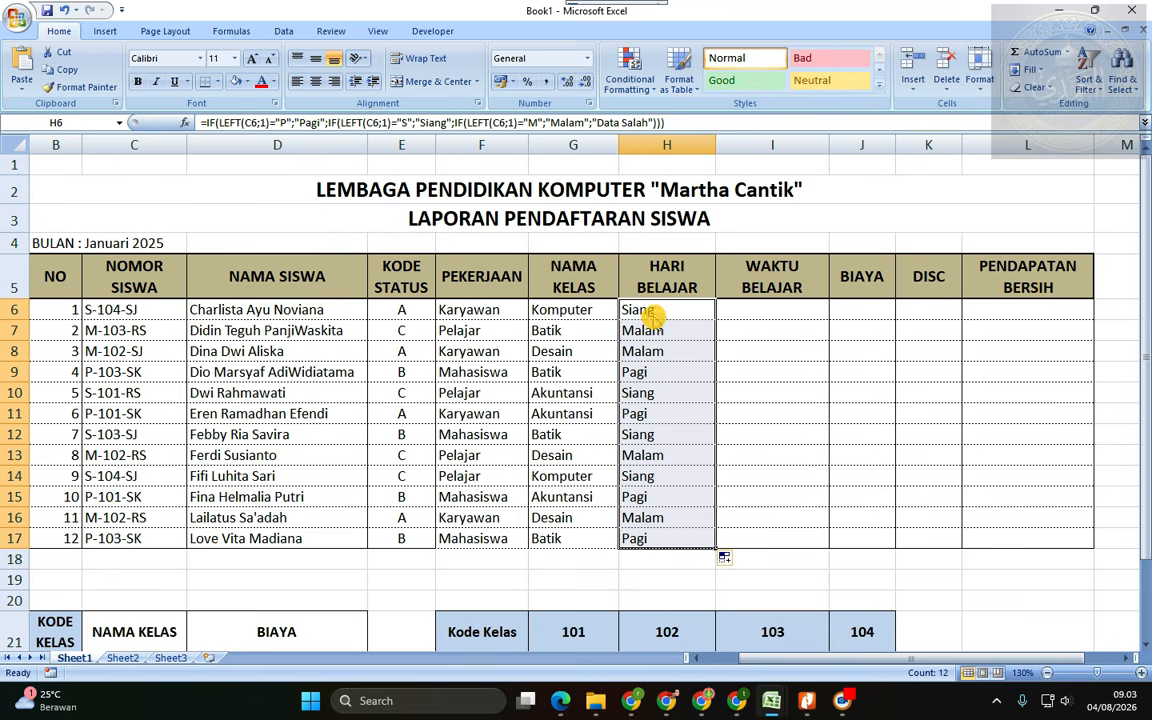
- Test the formula by replacing the first letter of the student number in C6 with "a", and undo that change
left_click(100, 308)
left_click(206, 122)
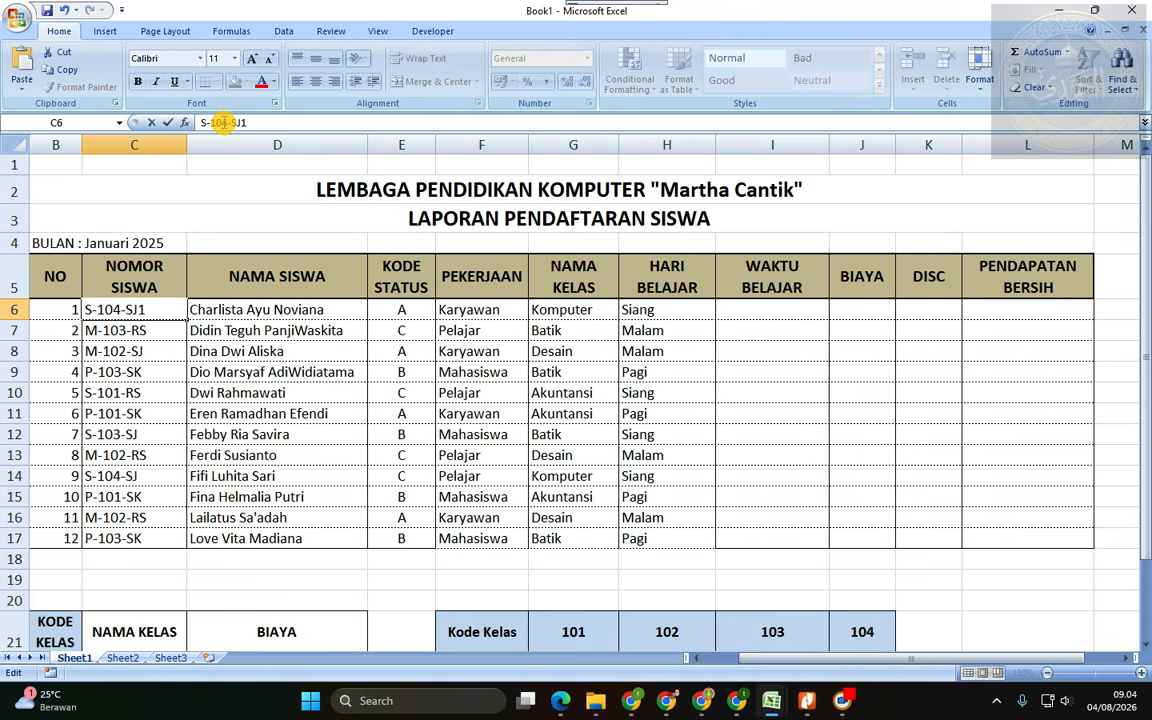
key("Escape")
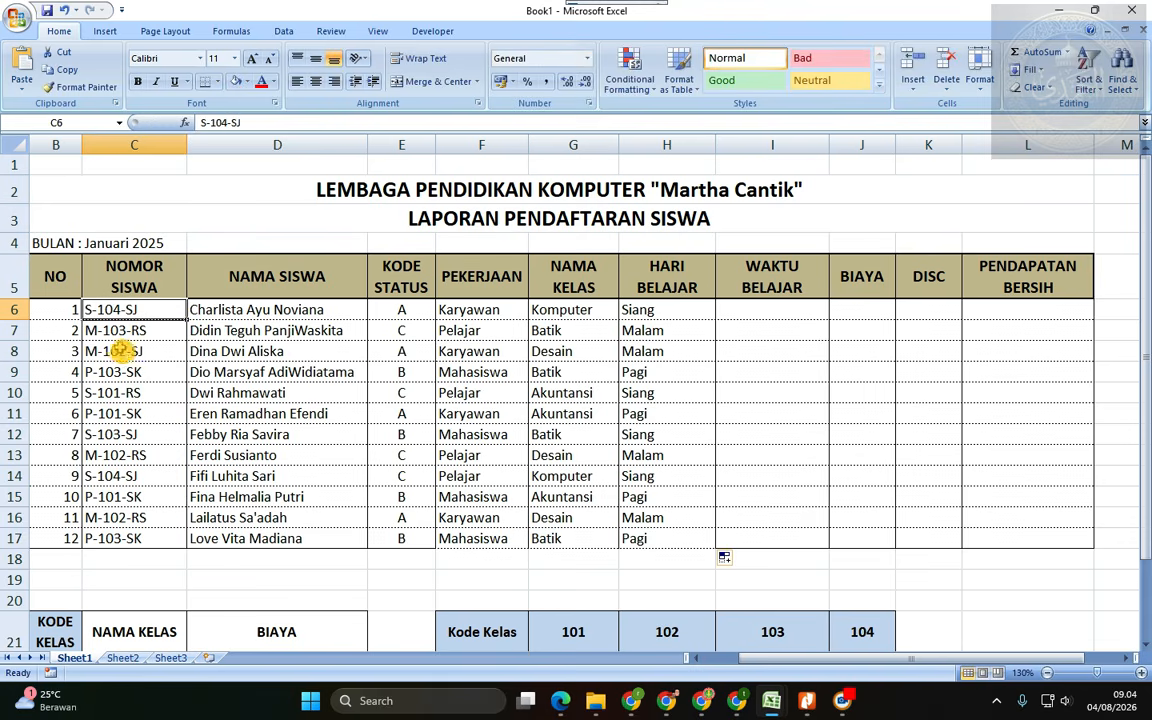
left_click(203, 122)
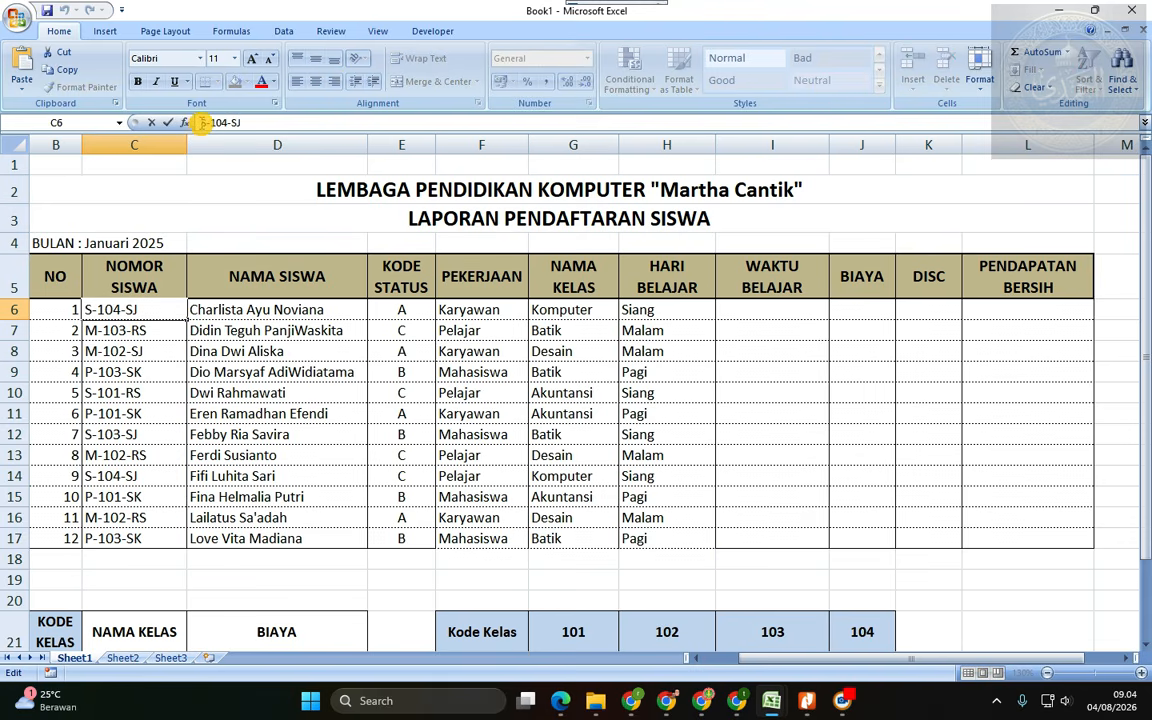
key("Delete")
type("a")
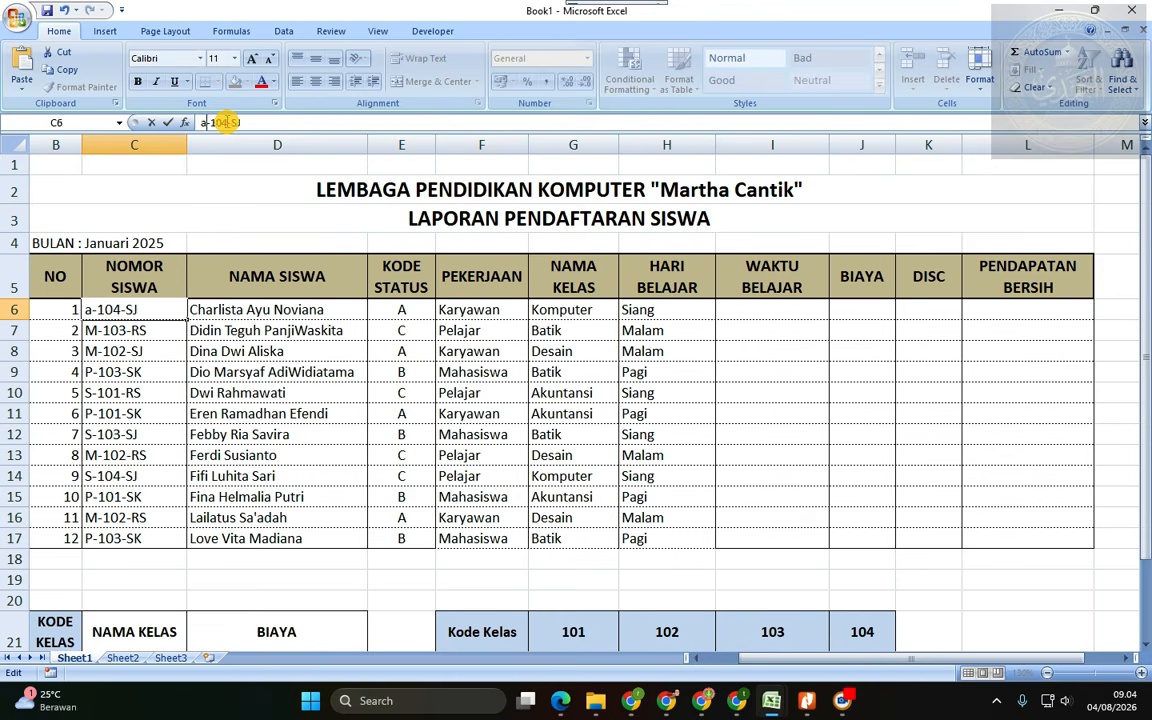
key("Return")
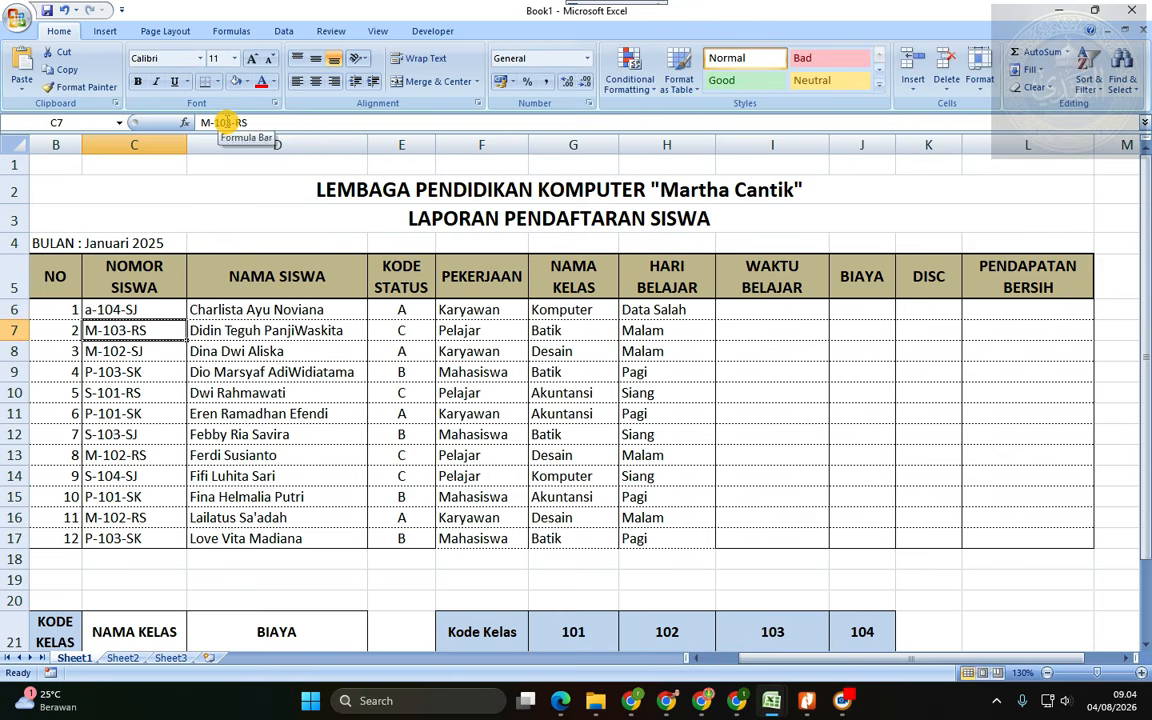
key("ctrl+z")
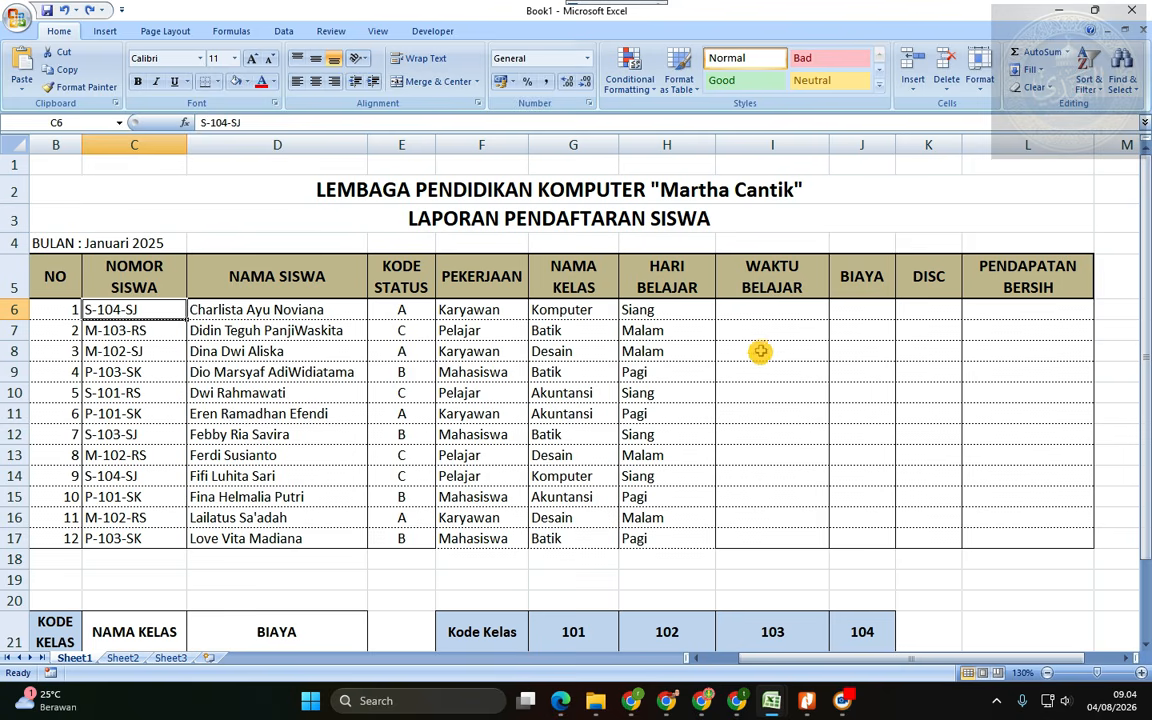
- Select cell I6 and switch to the assignment PDF in Nitro Pro to check the HARI BELAJAR rules
left_click(763, 314)
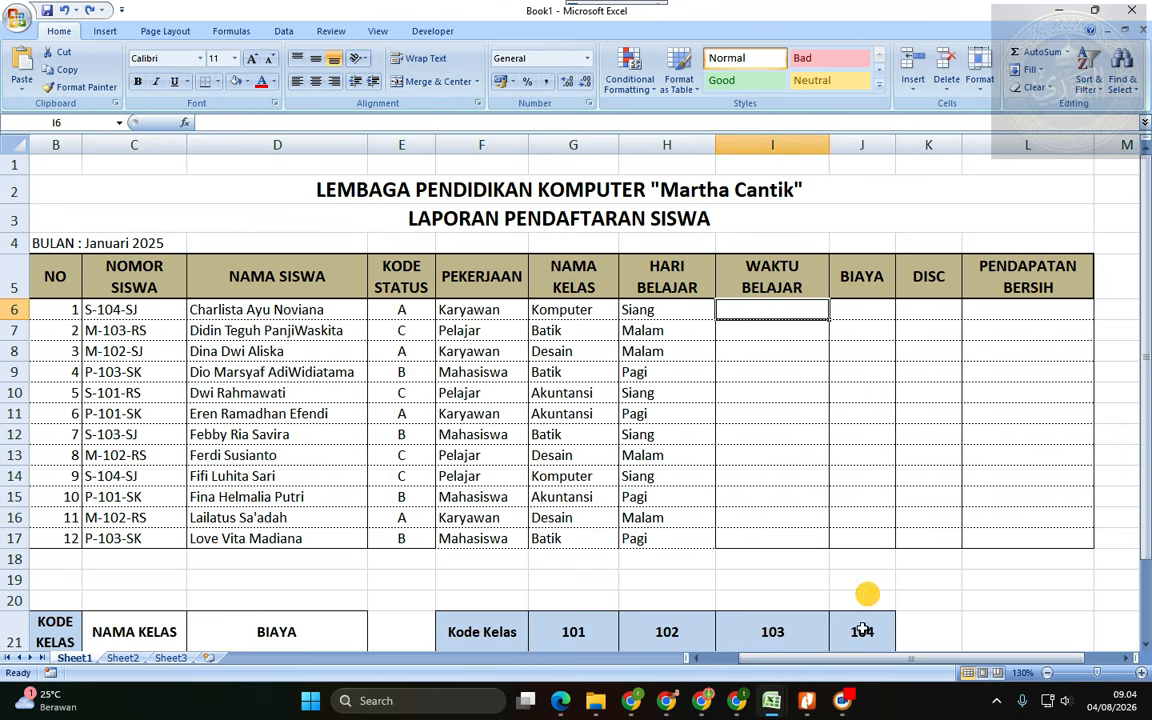
left_click(812, 706)
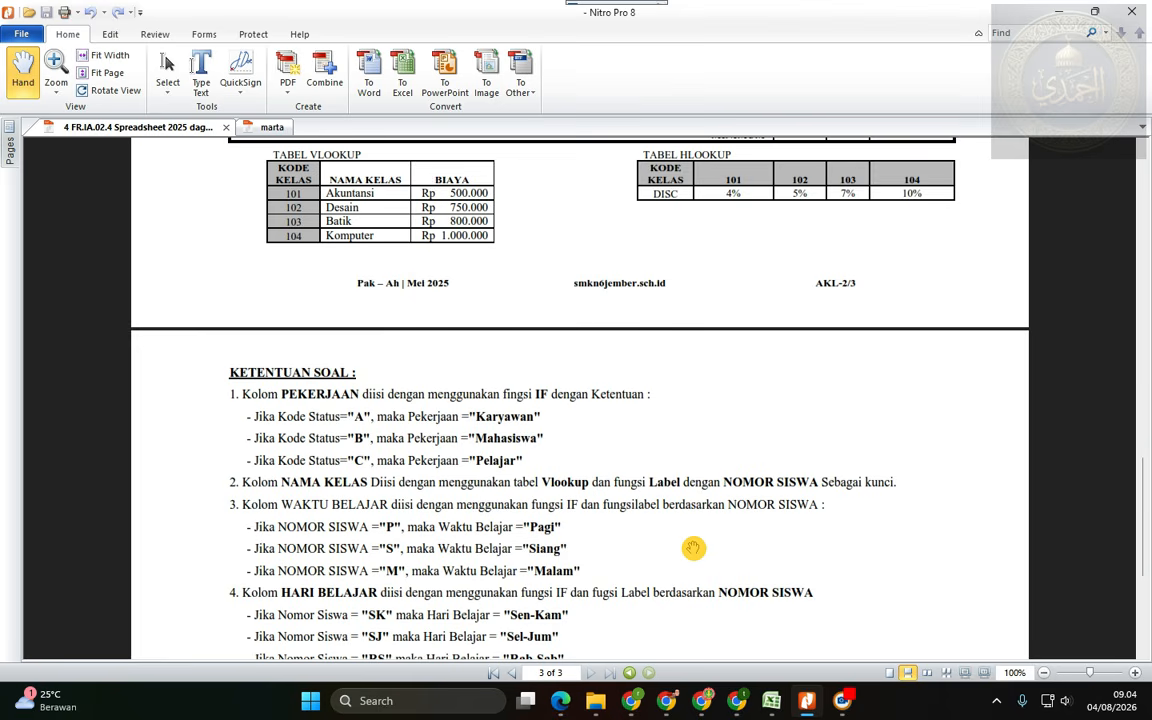
scroll(695, 540, "down", 3)
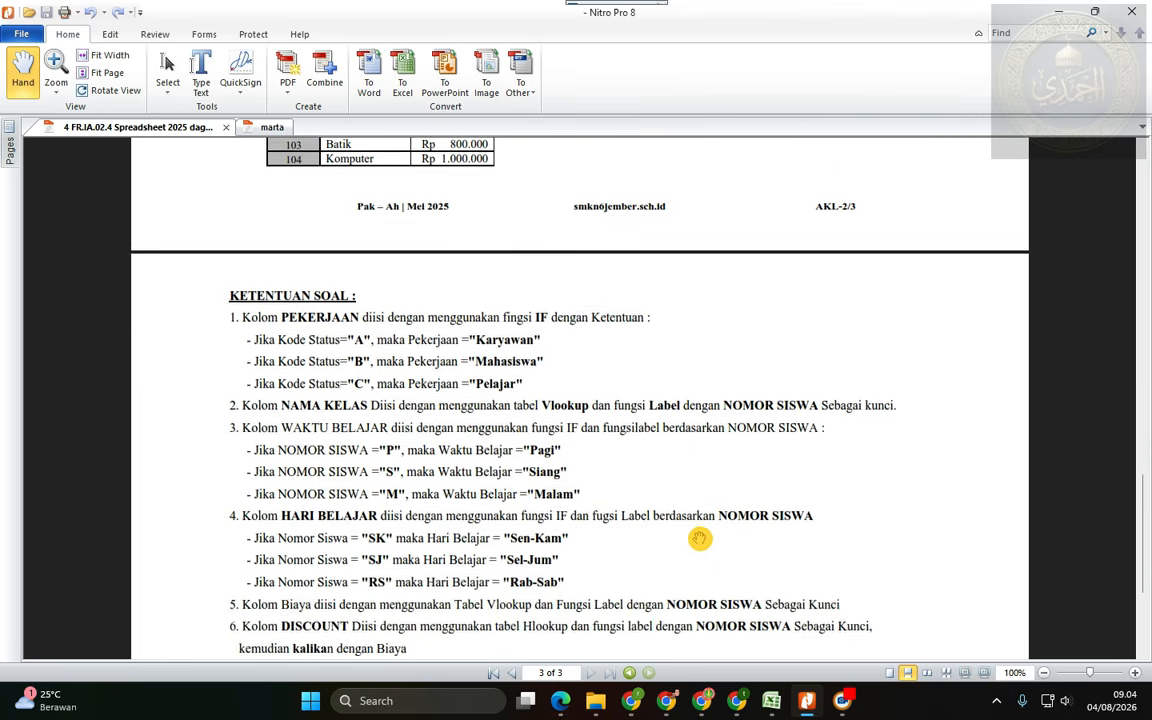
- Switch back to Excel, try copying the formulas from H6:H17 into I6:I17, and compare their cell references with the original
left_click(795, 710)
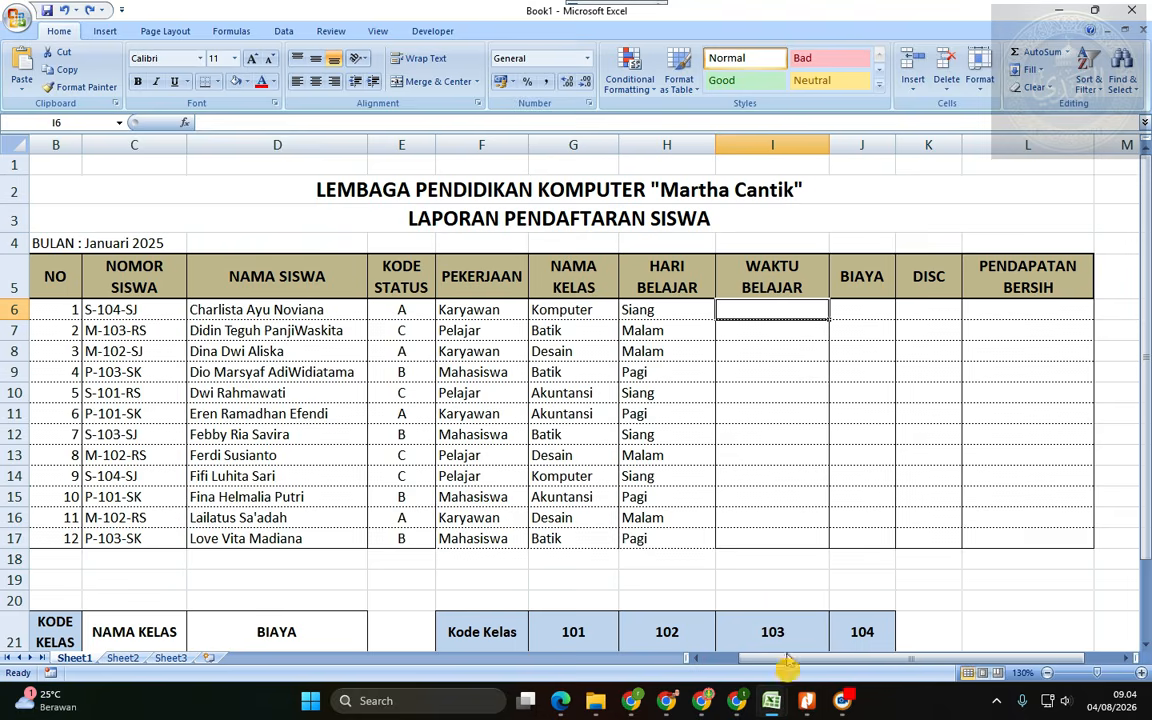
left_click(660, 313)
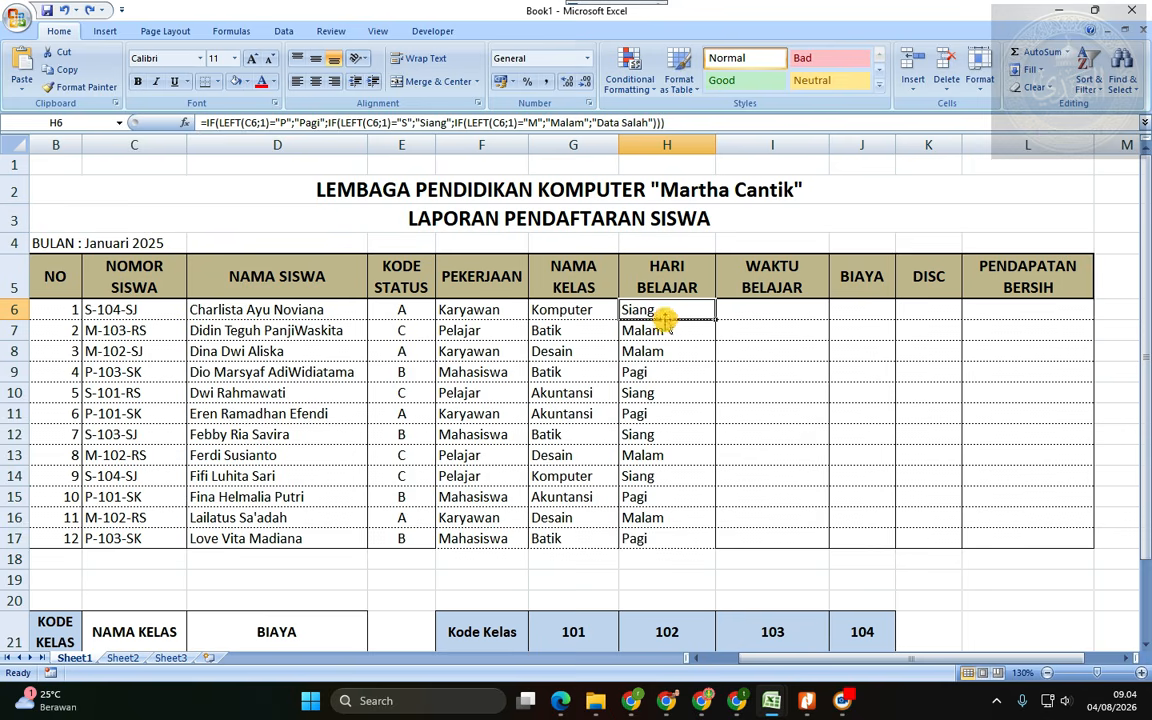
left_click_drag(665, 318, 673, 544)
key("ctrl+c")
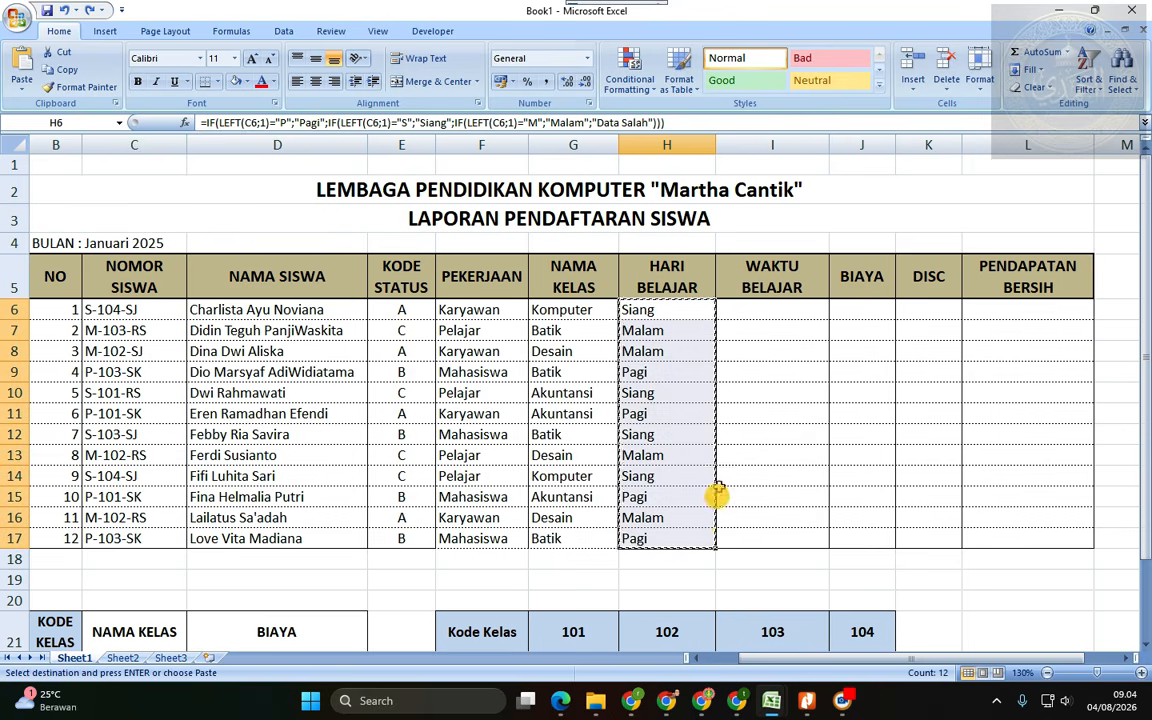
left_click(766, 311)
key("ctrl+v")
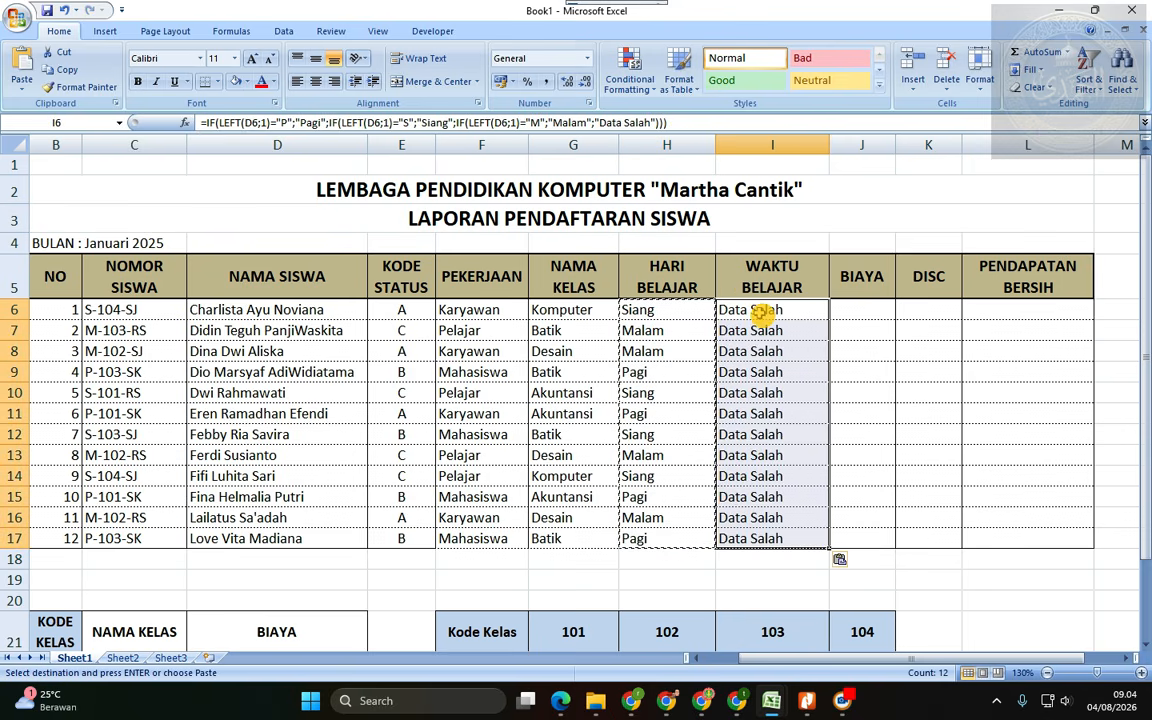
left_click(762, 311)
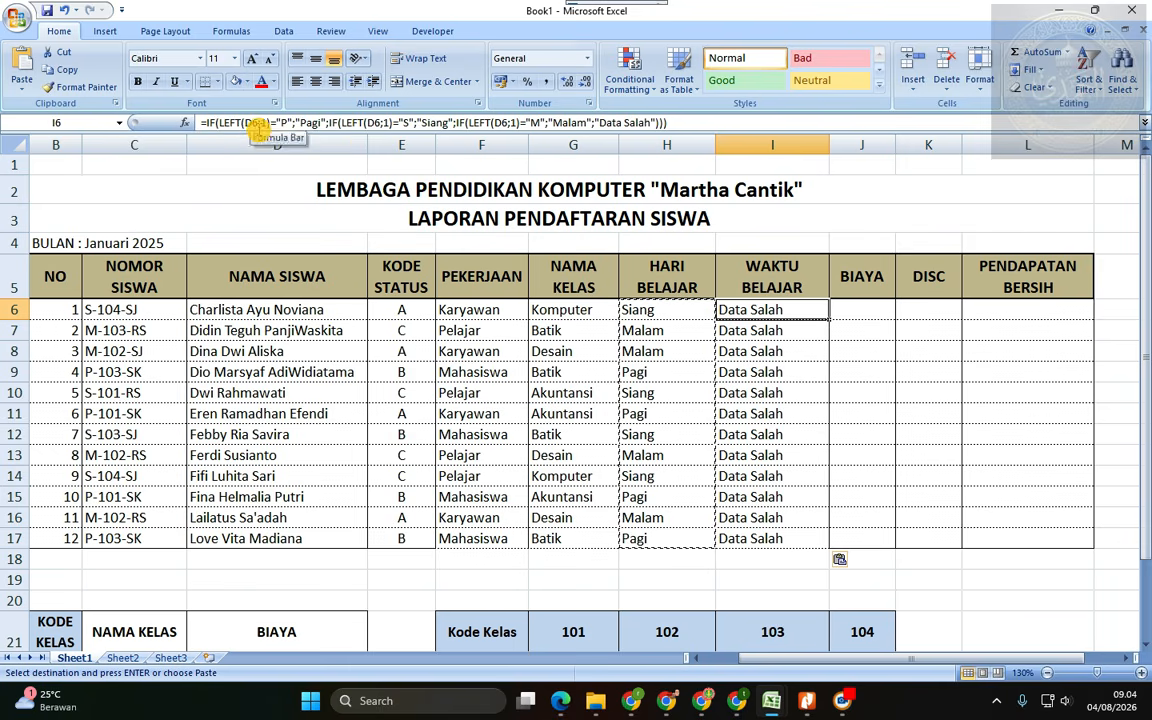
left_click(118, 311)
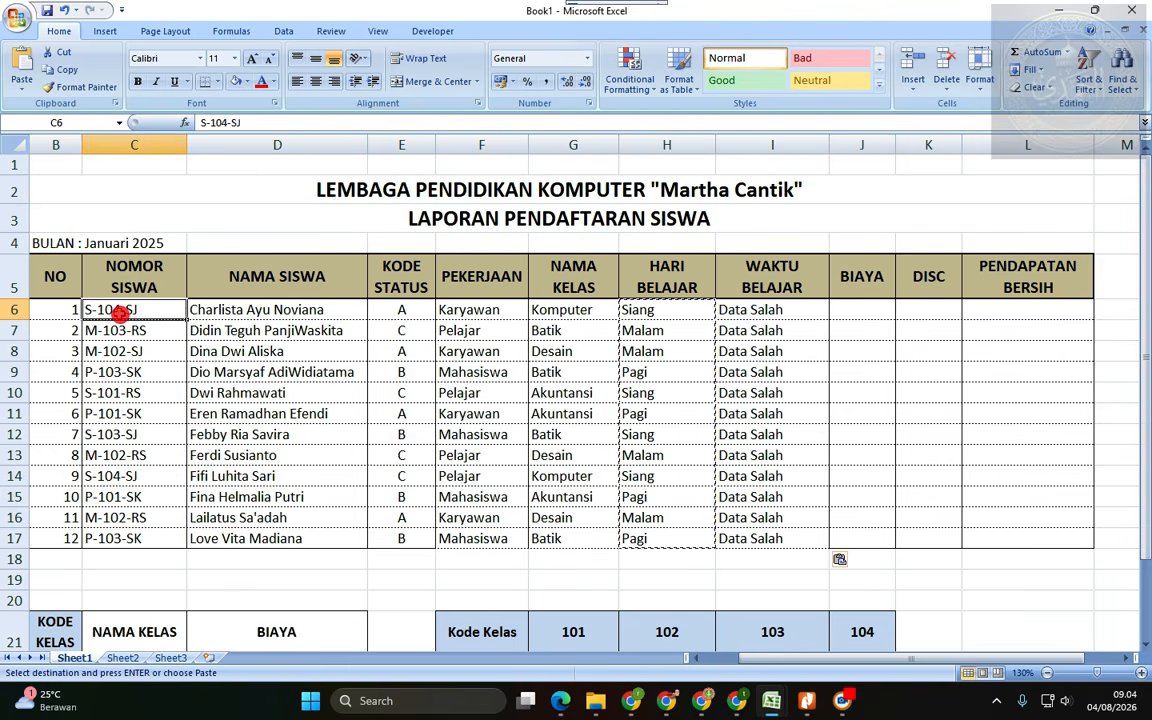
left_click(720, 329)
left_click(679, 313)
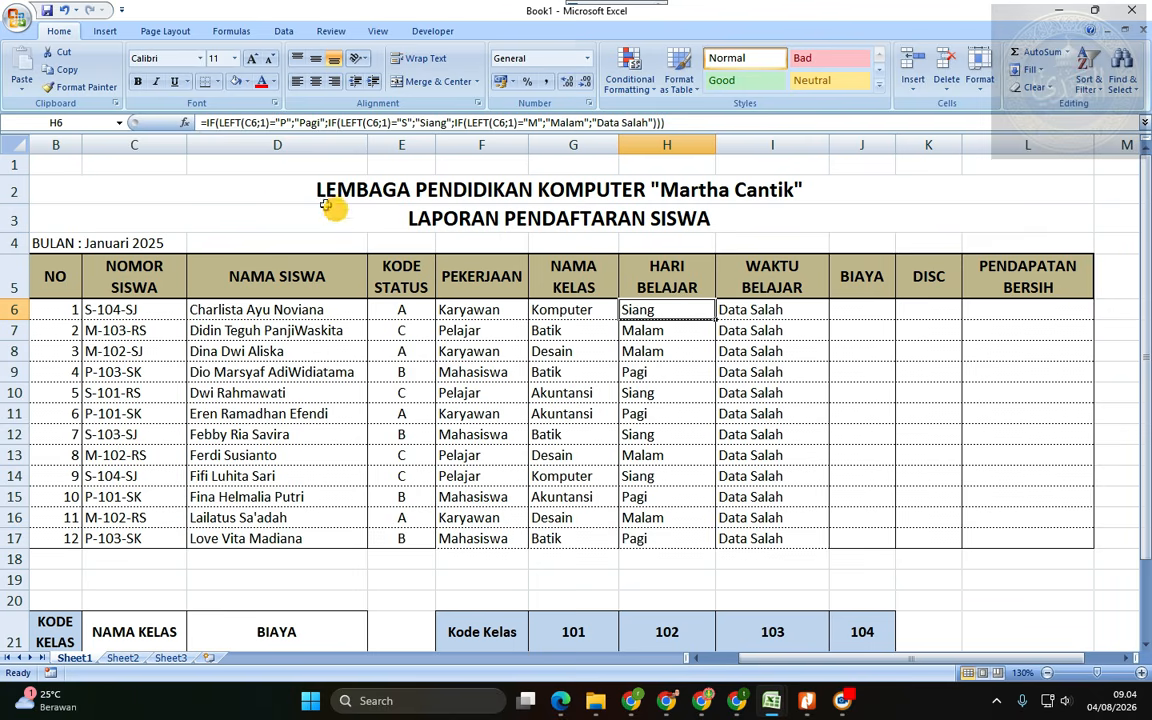
left_click(772, 350)
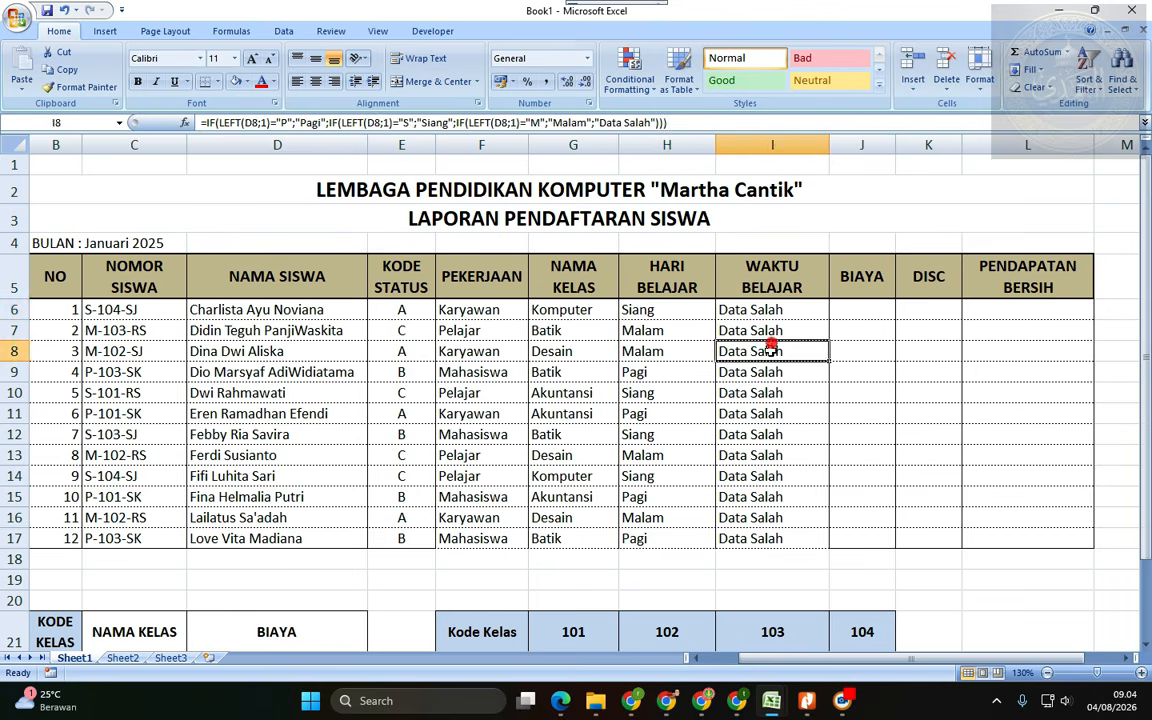
- Turn the H6 formula into plain text with a leading apostrophe and copy it into I6
left_click(661, 315)
left_click(204, 122)
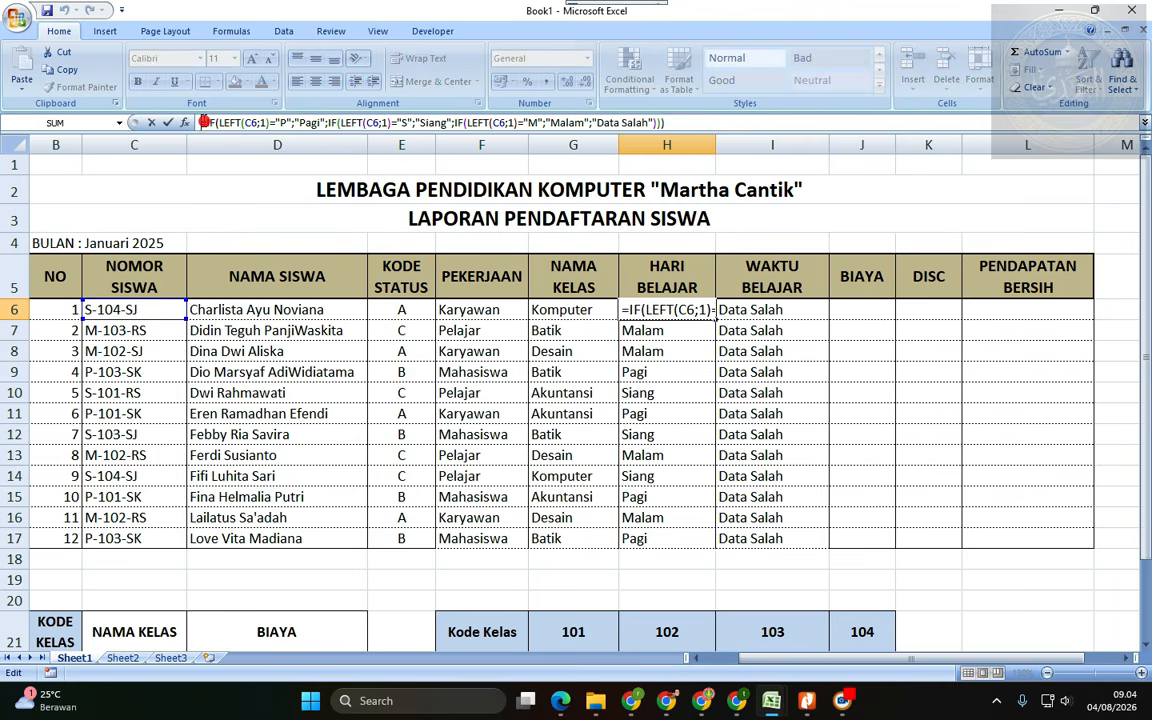
key("Return")
key("Up")
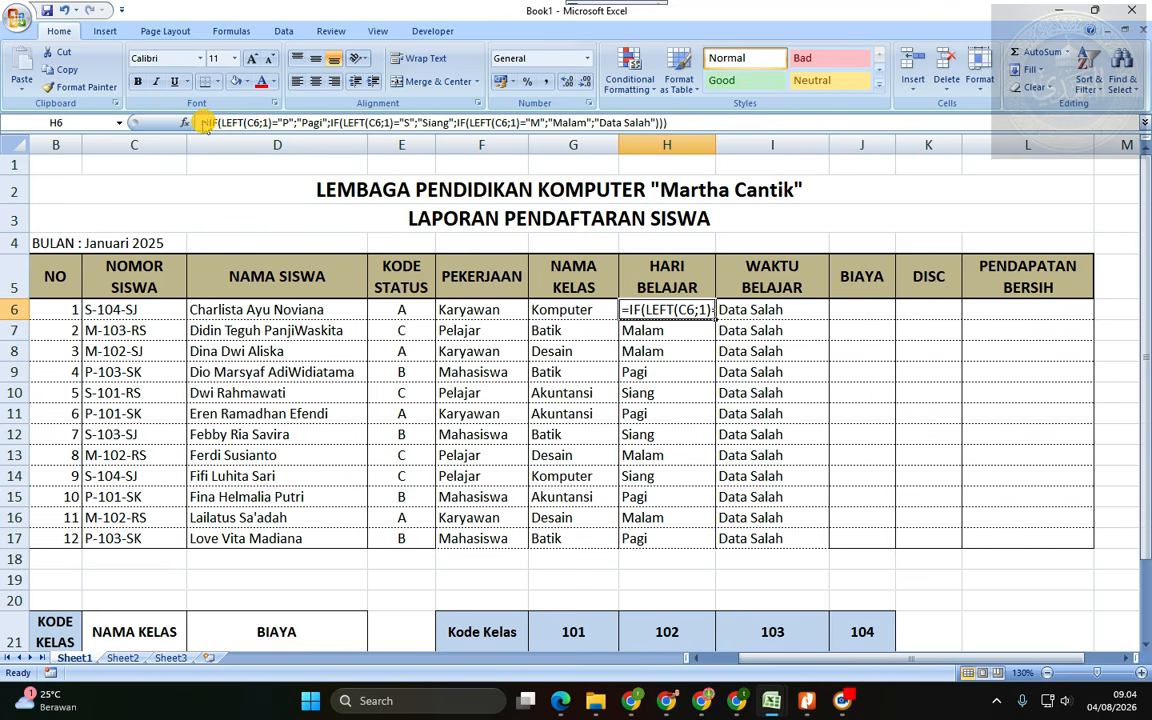
key("ctrl+c")
key("Right")
key("ctrl+v")
key("Escape")
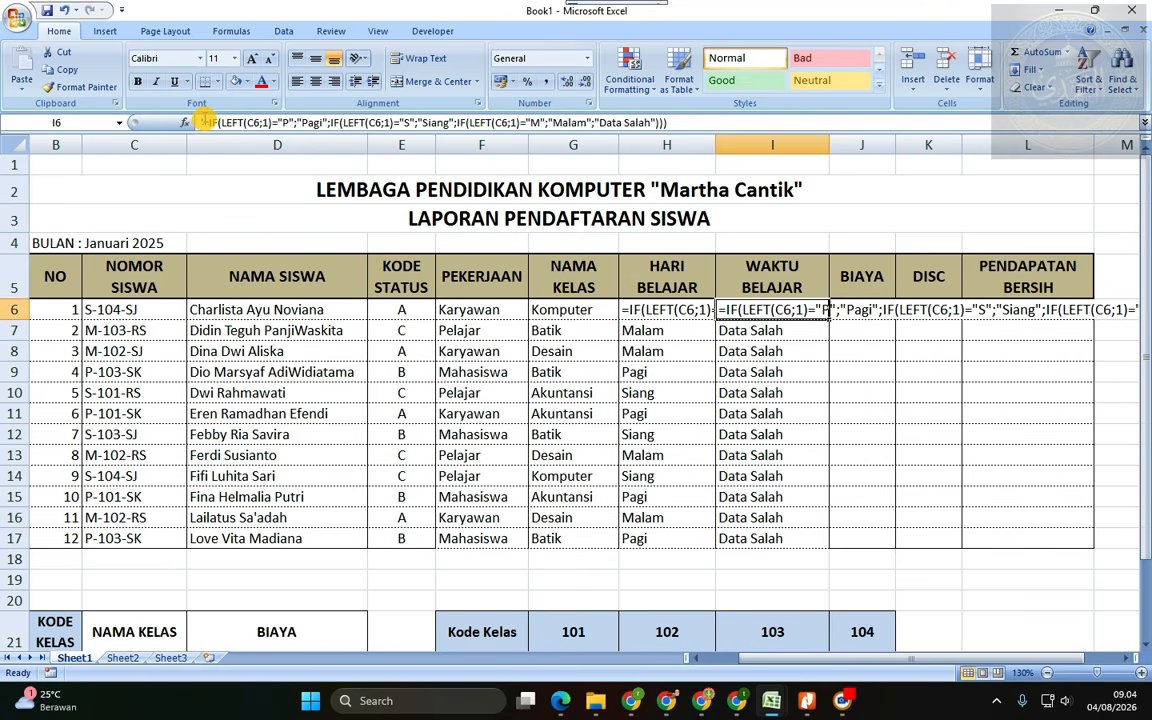
- Remove the leading apostrophe from I6 to reactivate the formula, and fill it down to I17
left_click(233, 122)
key("Return")
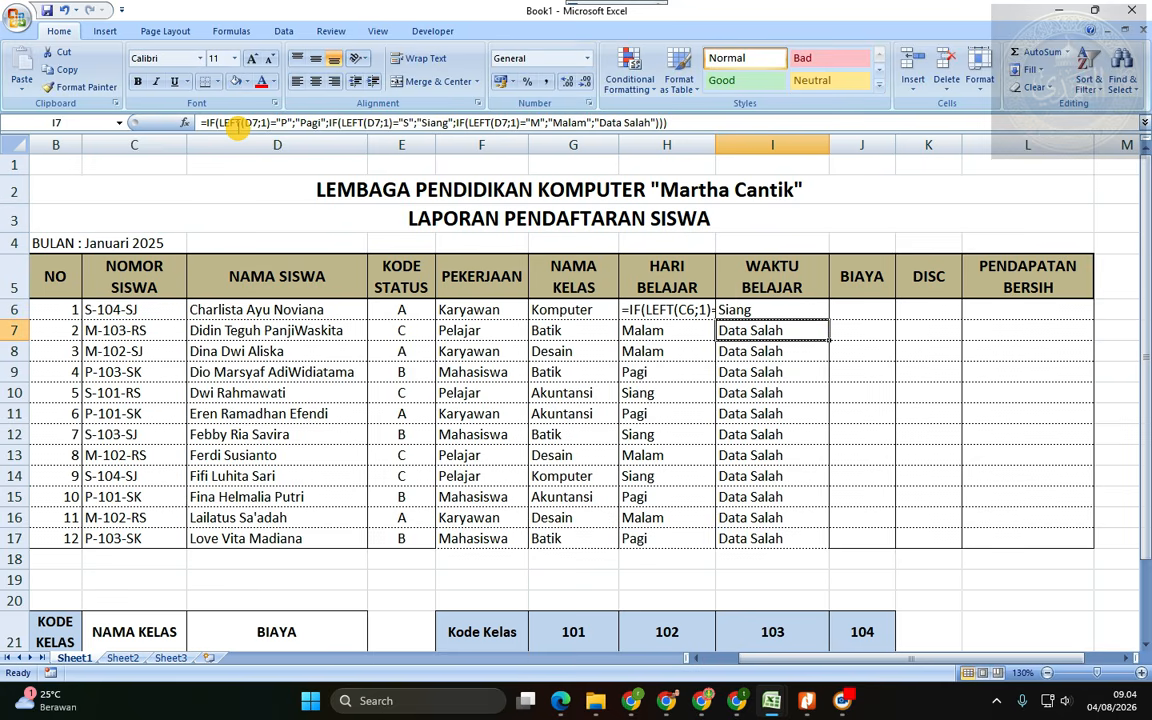
left_click(815, 305)
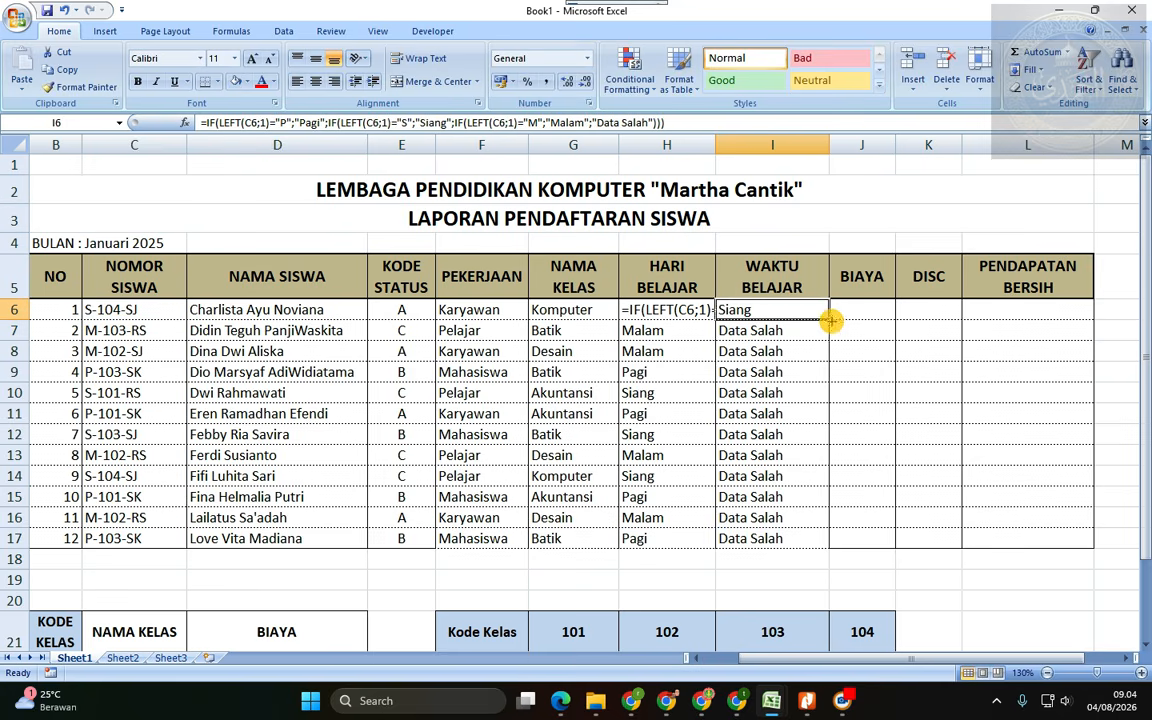
left_click_drag(829, 319, 818, 545)
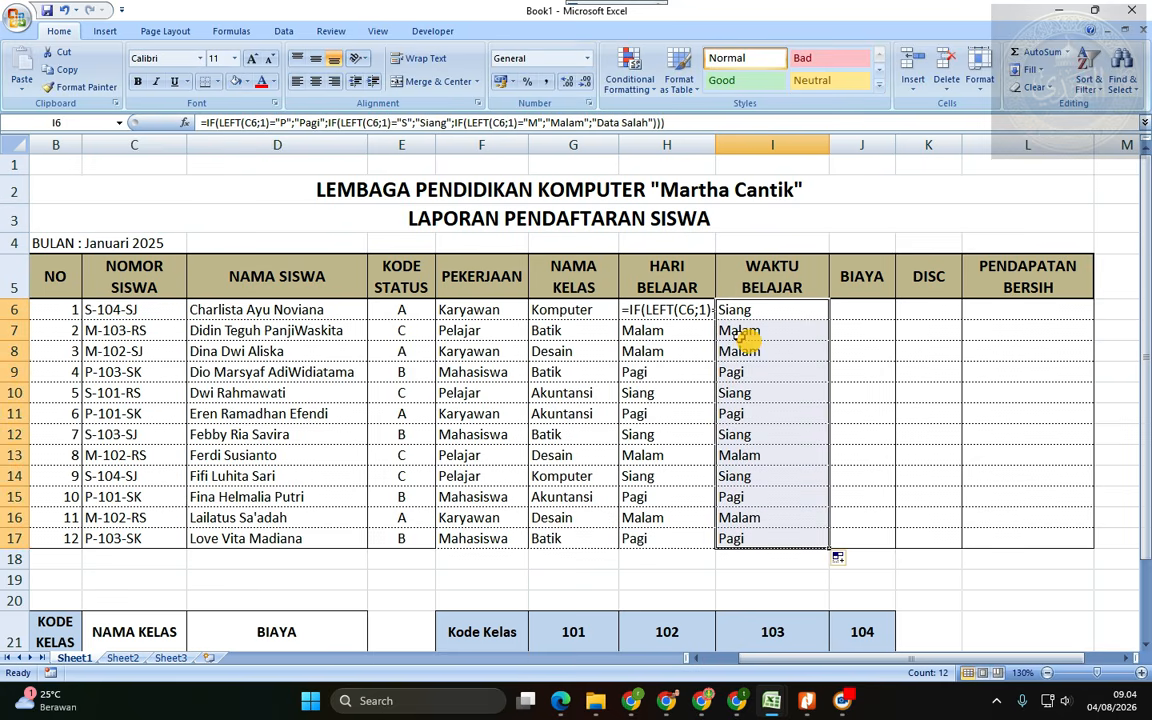
- Clear the contents of H6:H17 in the HARI BELAJAR column
left_click(672, 310)
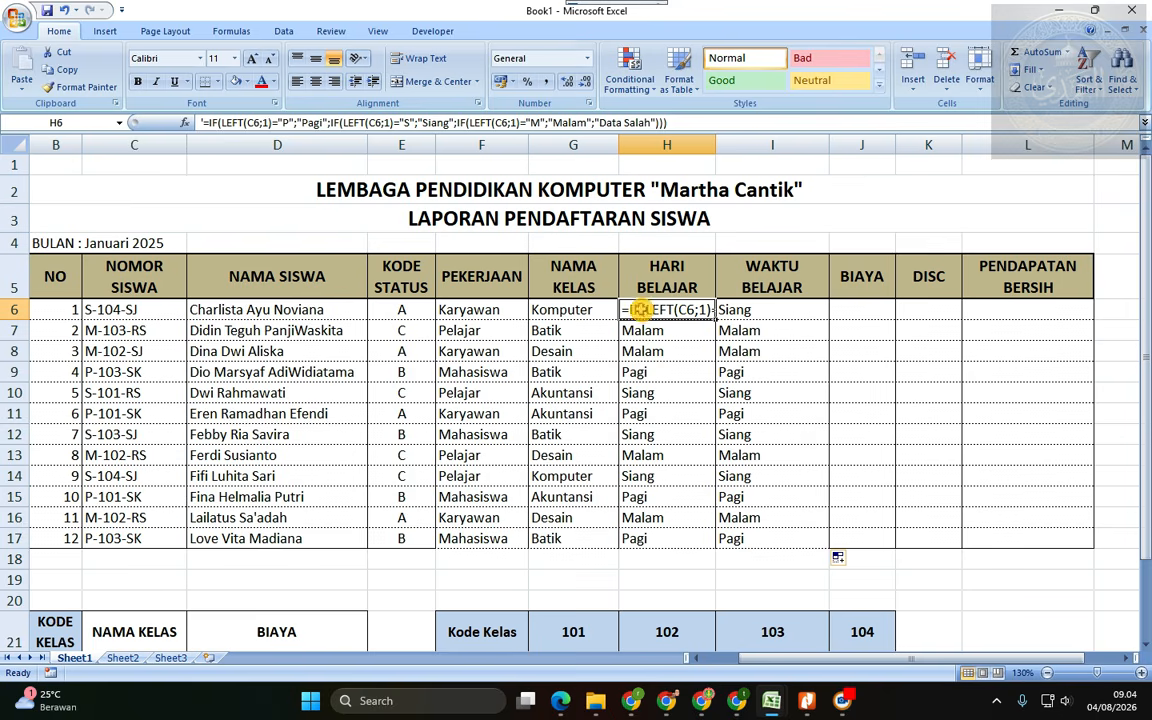
left_click(660, 330)
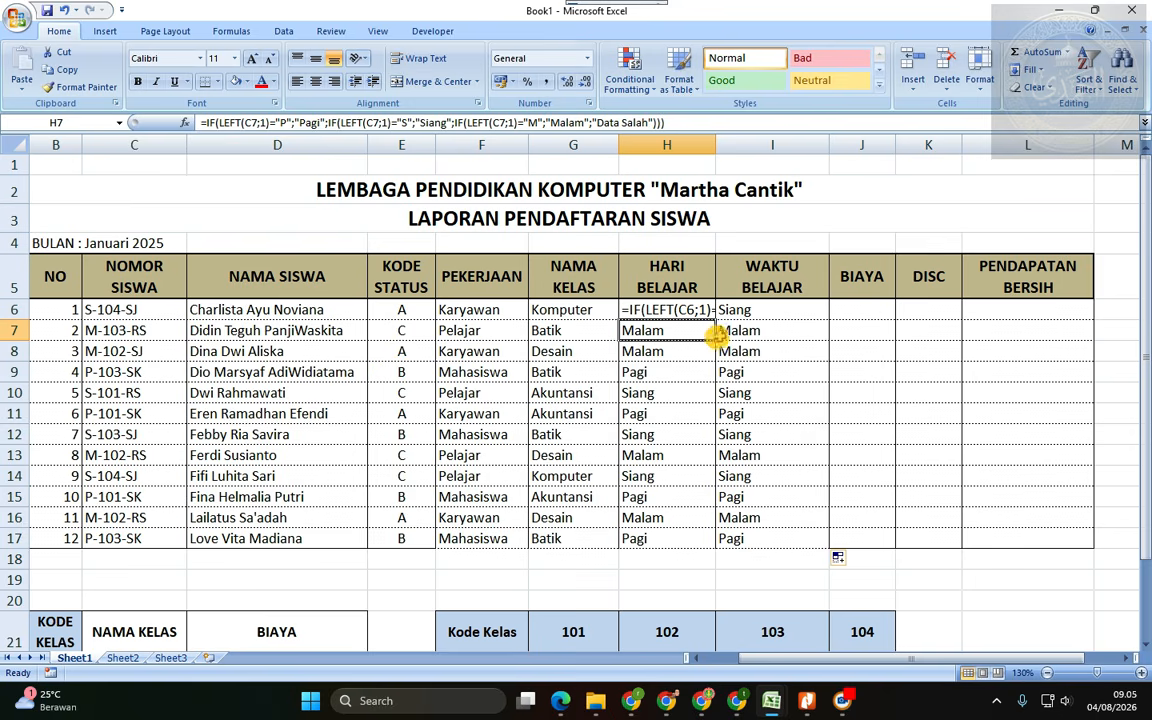
left_click(728, 329)
left_click(673, 312)
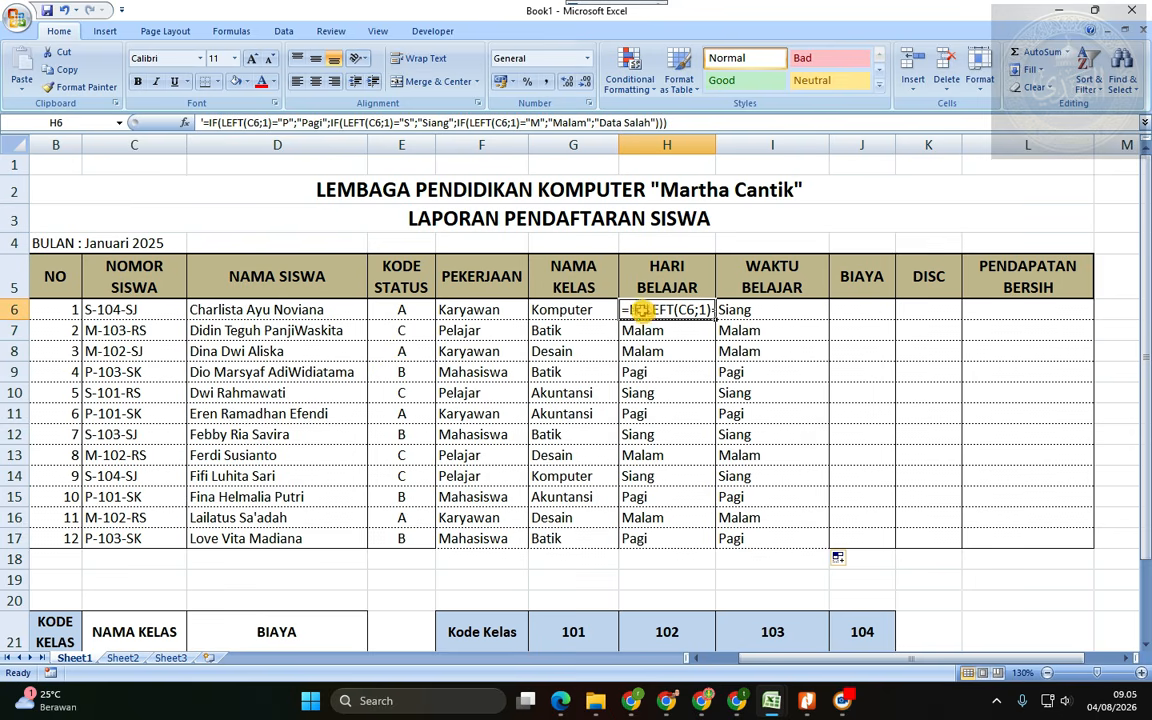
left_click(689, 532, "shift")
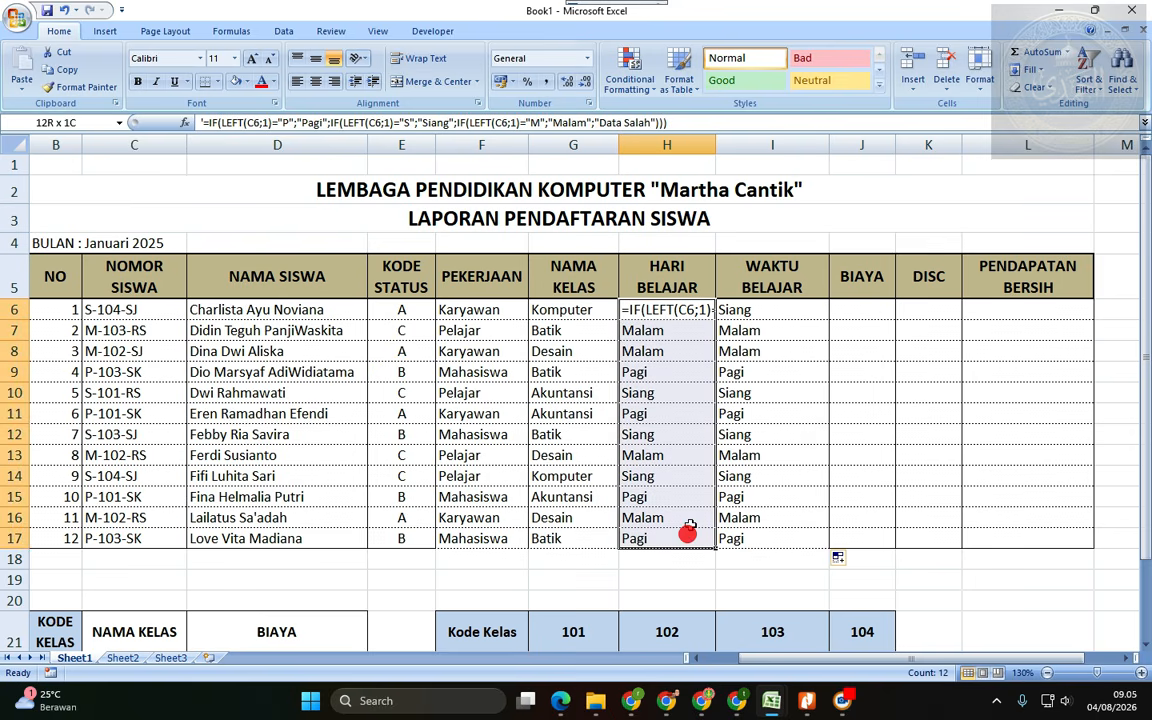
key("Delete")
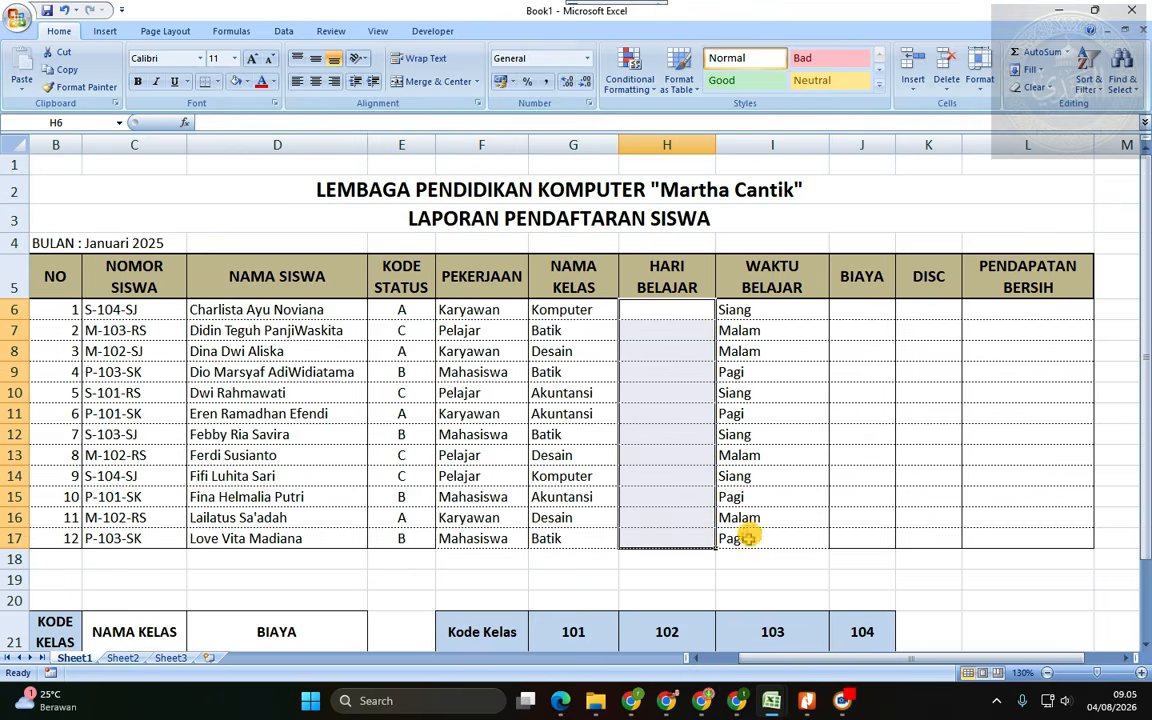
- Review the HARI BELAJAR rules in the assignment PDF in Nitro Pro, and return to cell H6 in Excel
left_click(806, 700)
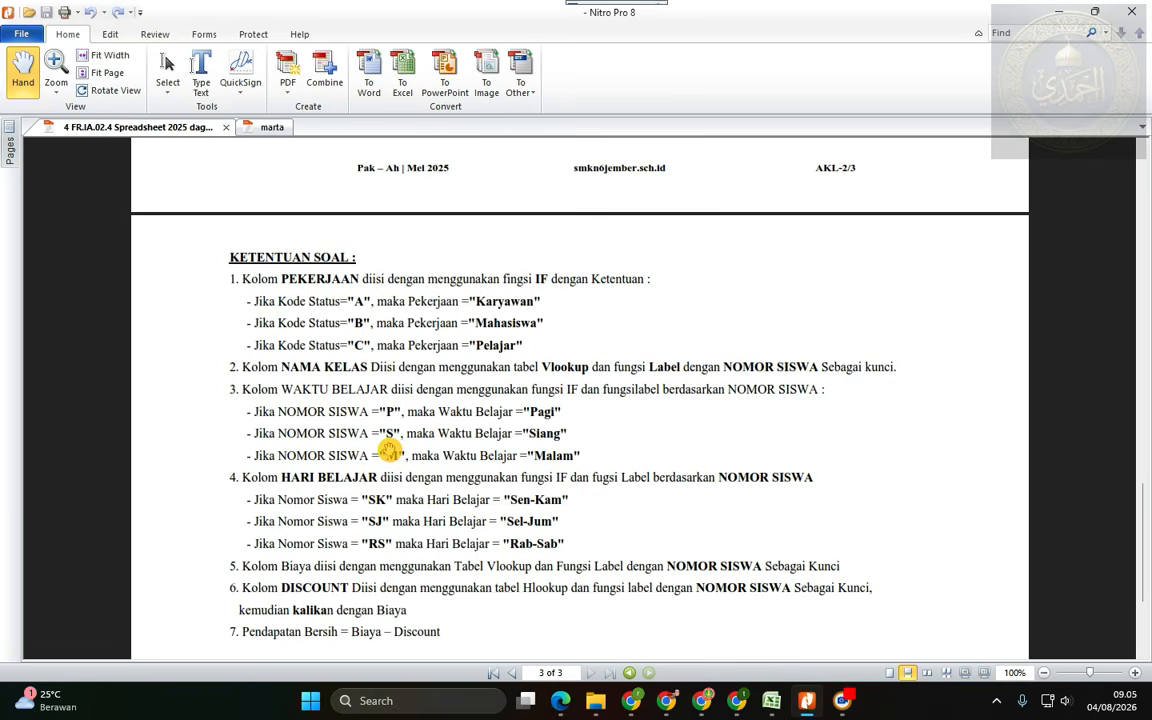
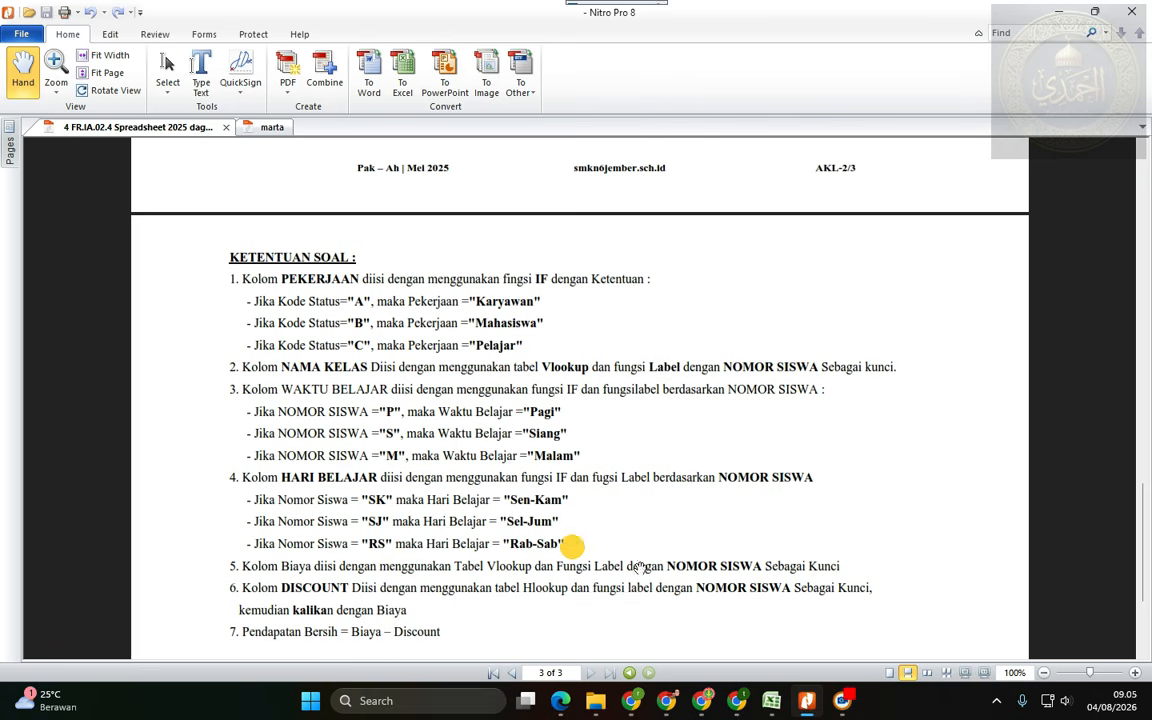
mouse_move(805, 700)
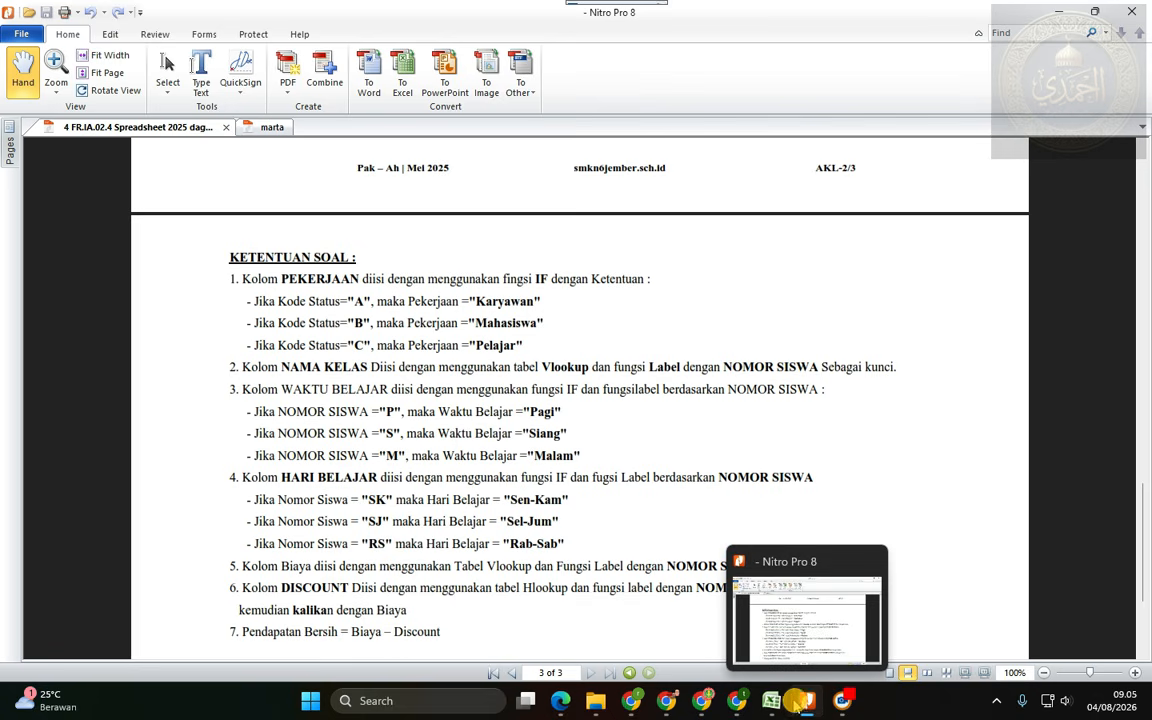
left_click(770, 702)
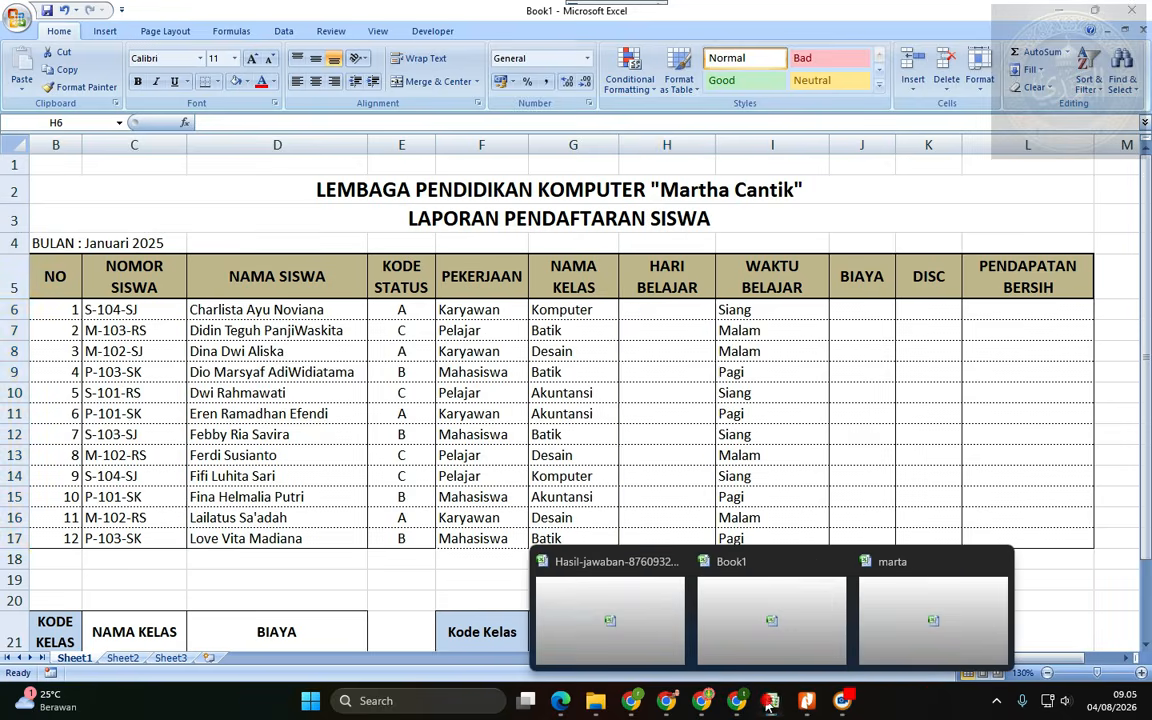
left_click(651, 312)
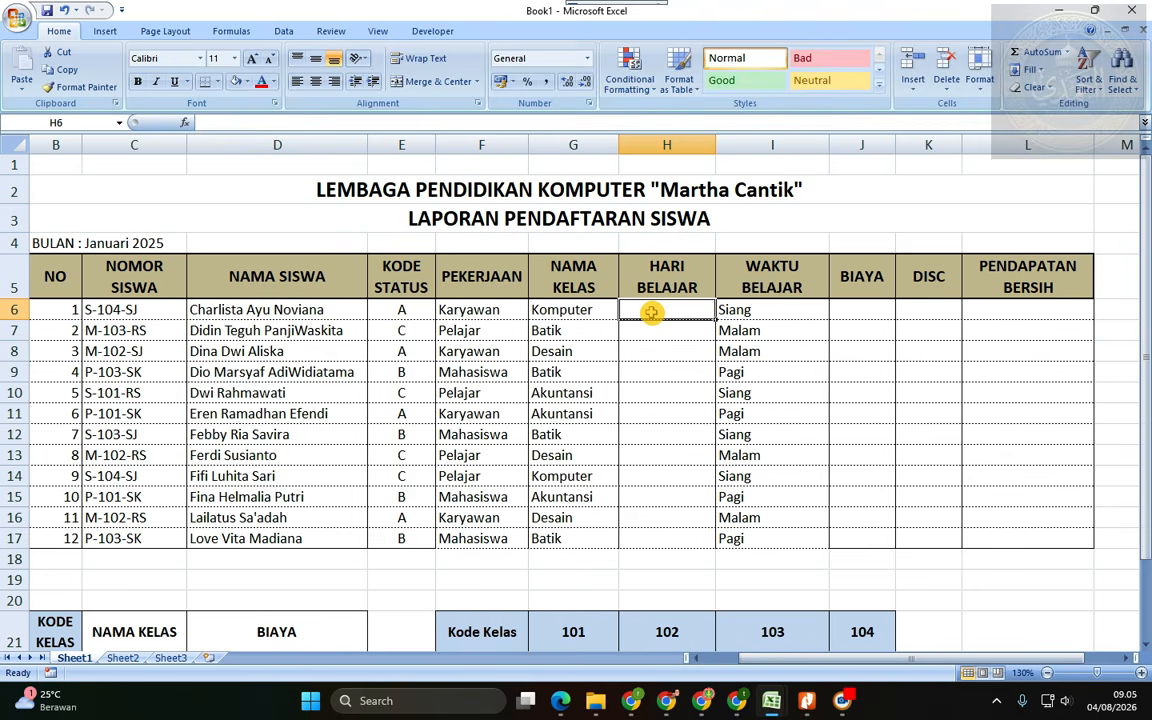
type("=mi")
key("BackSpace")
key("BackSpace")
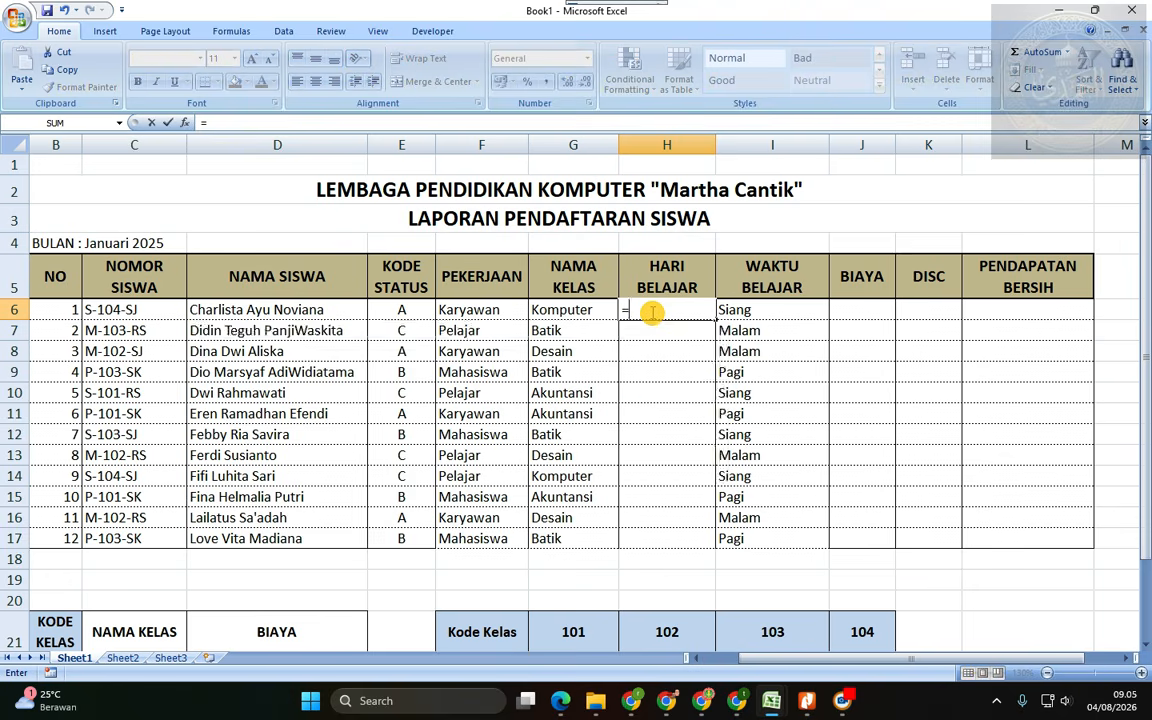
type("mid(")
key("Left")
key("Left")
key("Left")
key("Left")
key("Left")
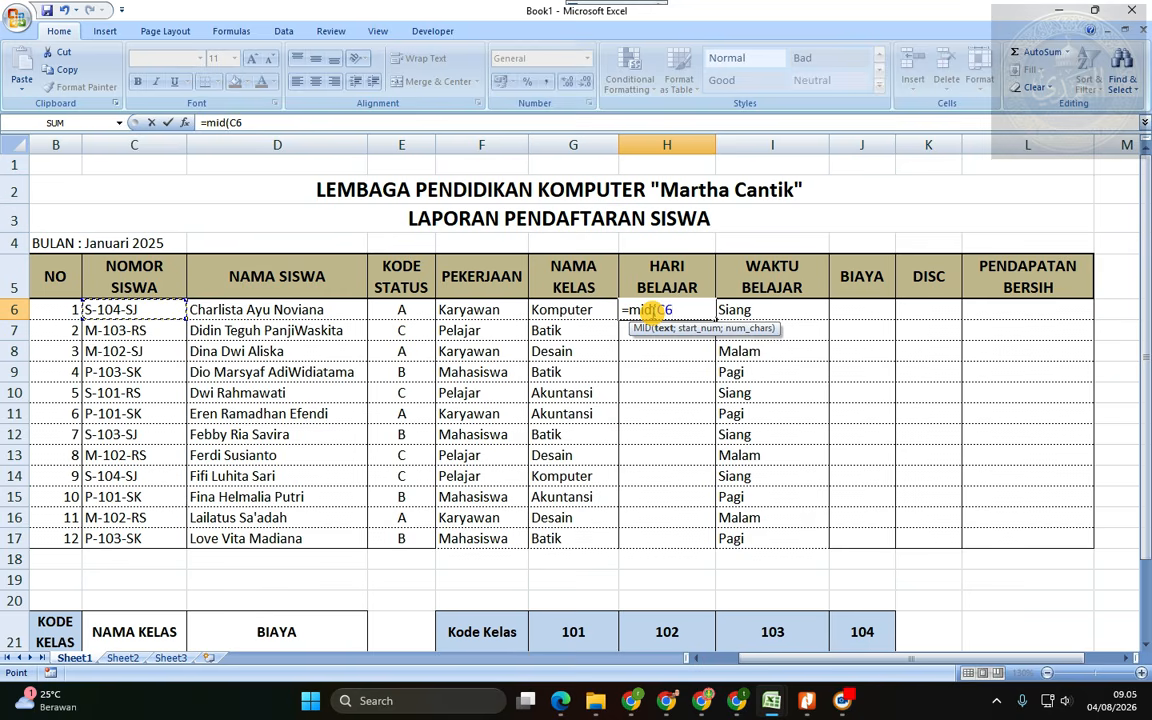
key("Escape")
key("Right")
key("Left")
- Enter =RIGHT(C6;2) in H6 to extract the day code, and fill it down to H17
type("=")
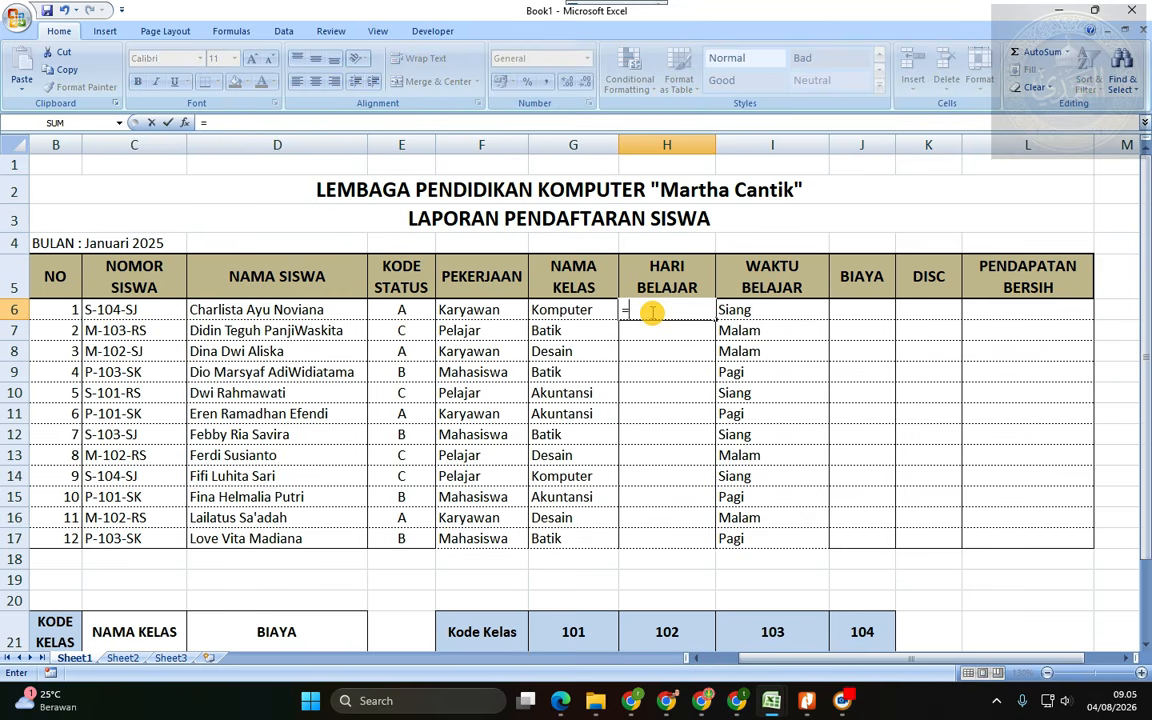
type("rirg")
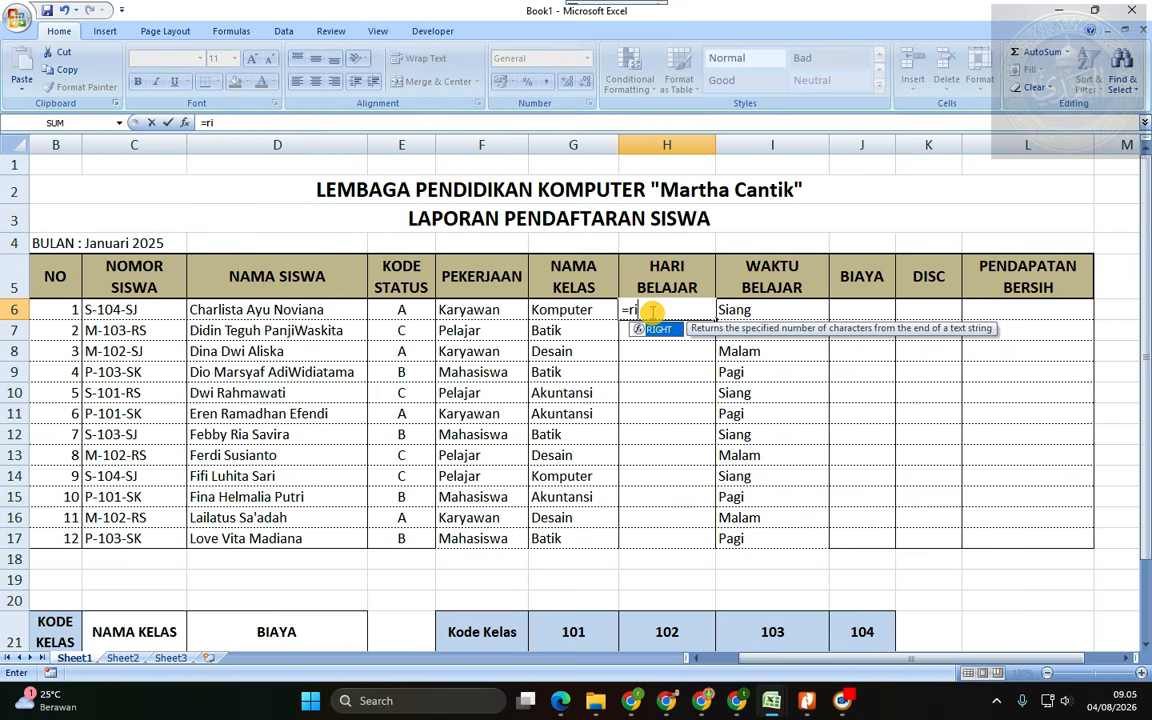
key("BackSpace")
key("BackSpace")
type("ght(")
key("Left")
key("Left")
key("Left")
key("Left")
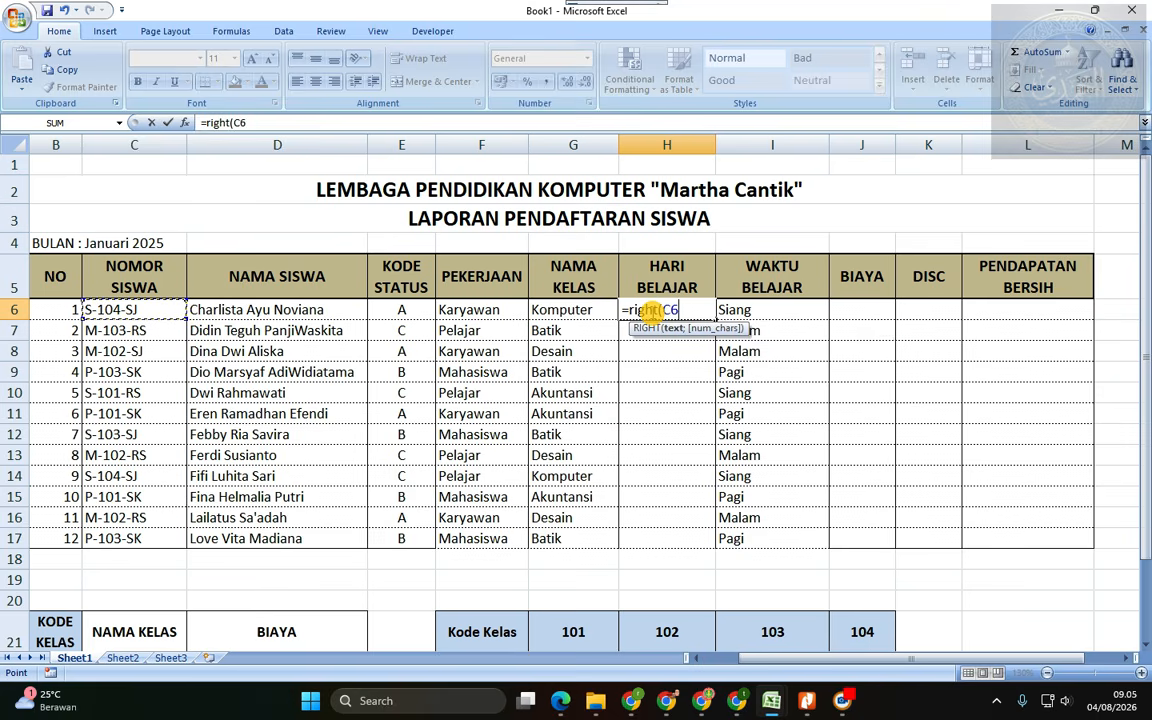
type(";2")
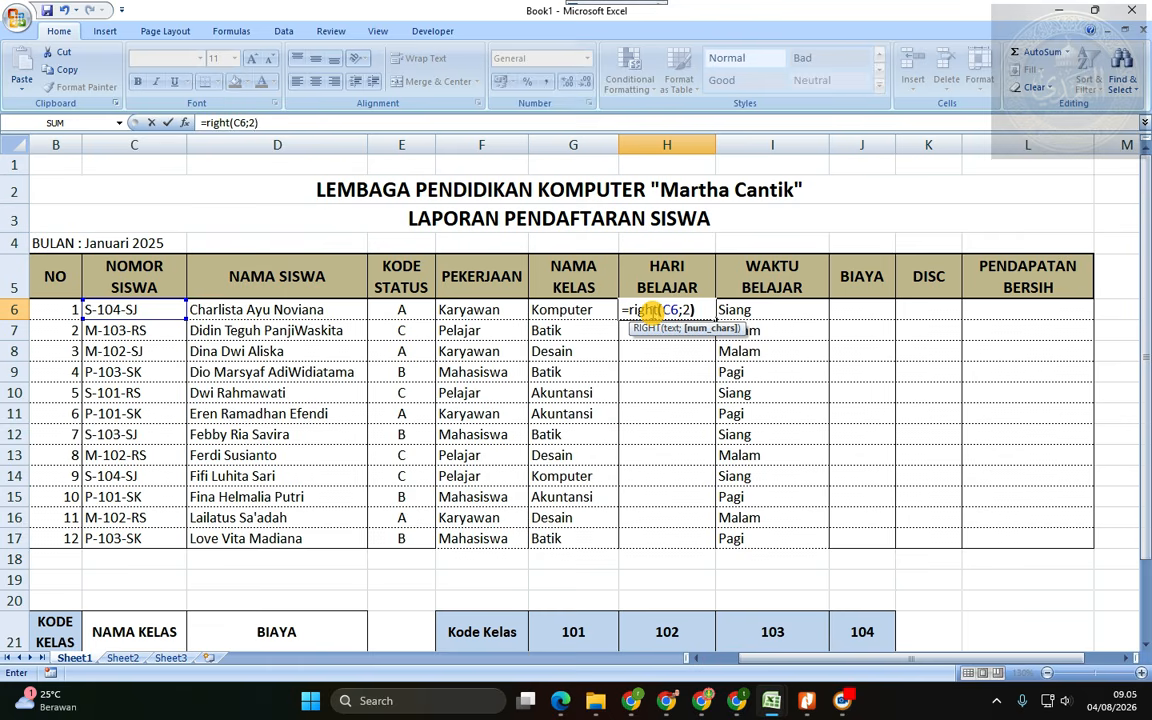
key("Return")
left_click(651, 312)
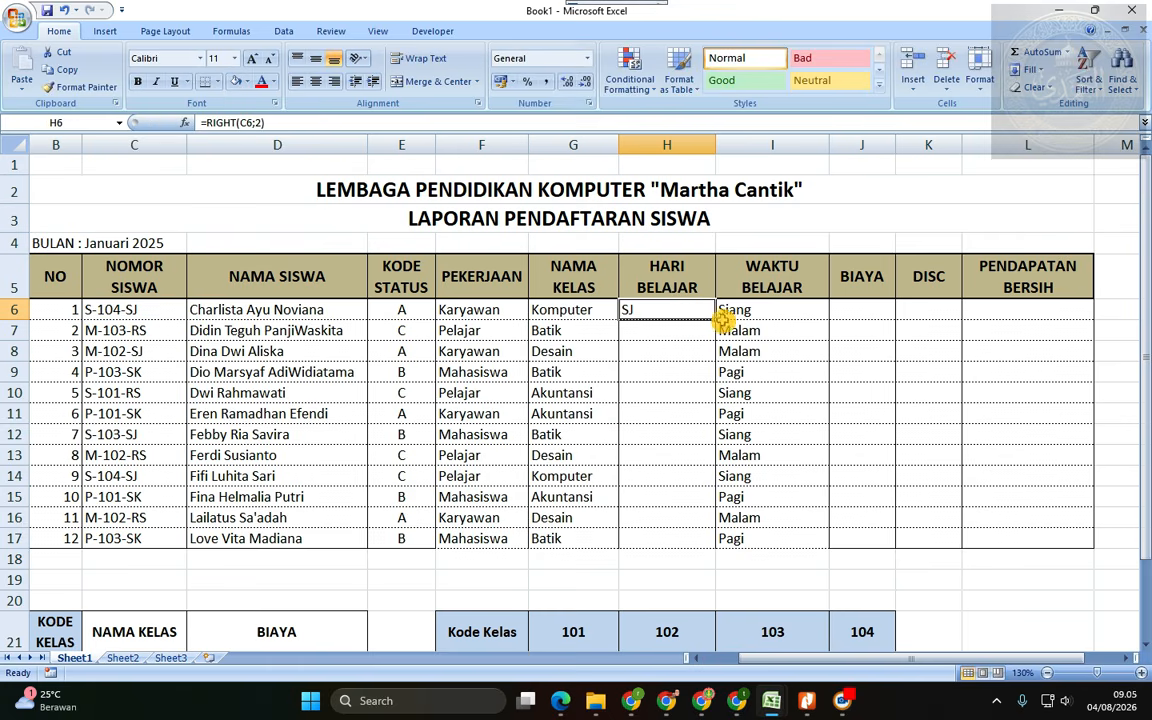
left_click_drag(717, 318, 724, 545)
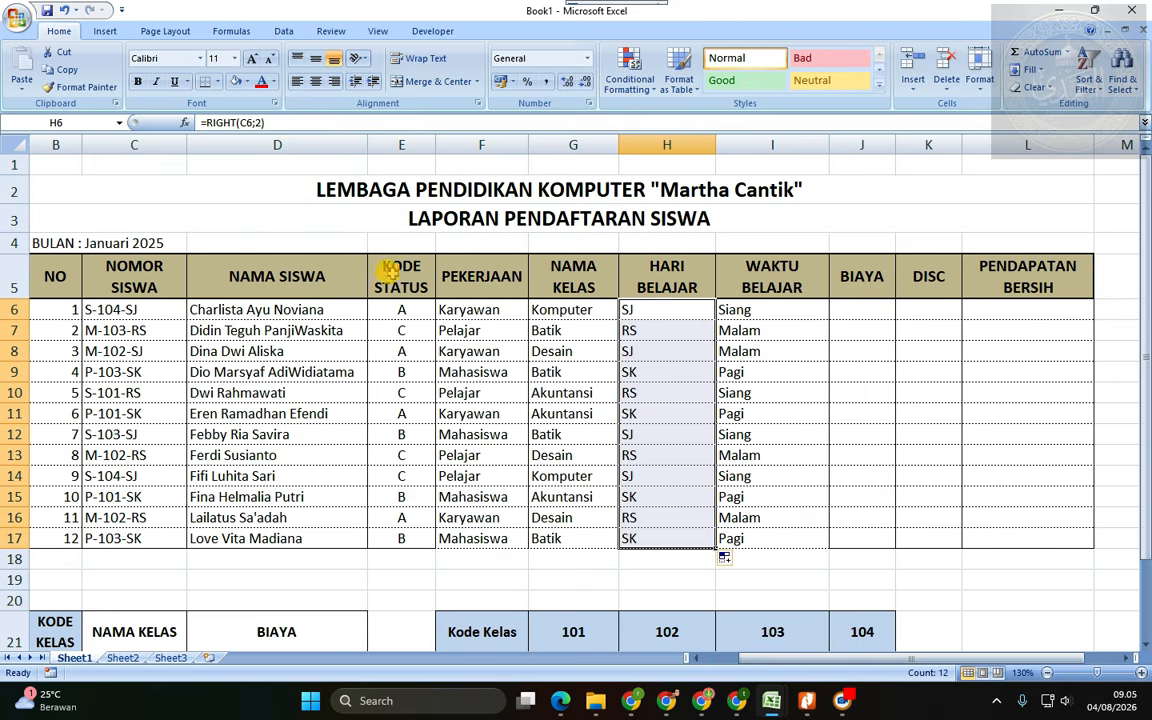
- Wrap RIGHT(C6;2) in H6 in an IF function and add an equals comparison after it
left_click_drag(269, 122, 208, 122)
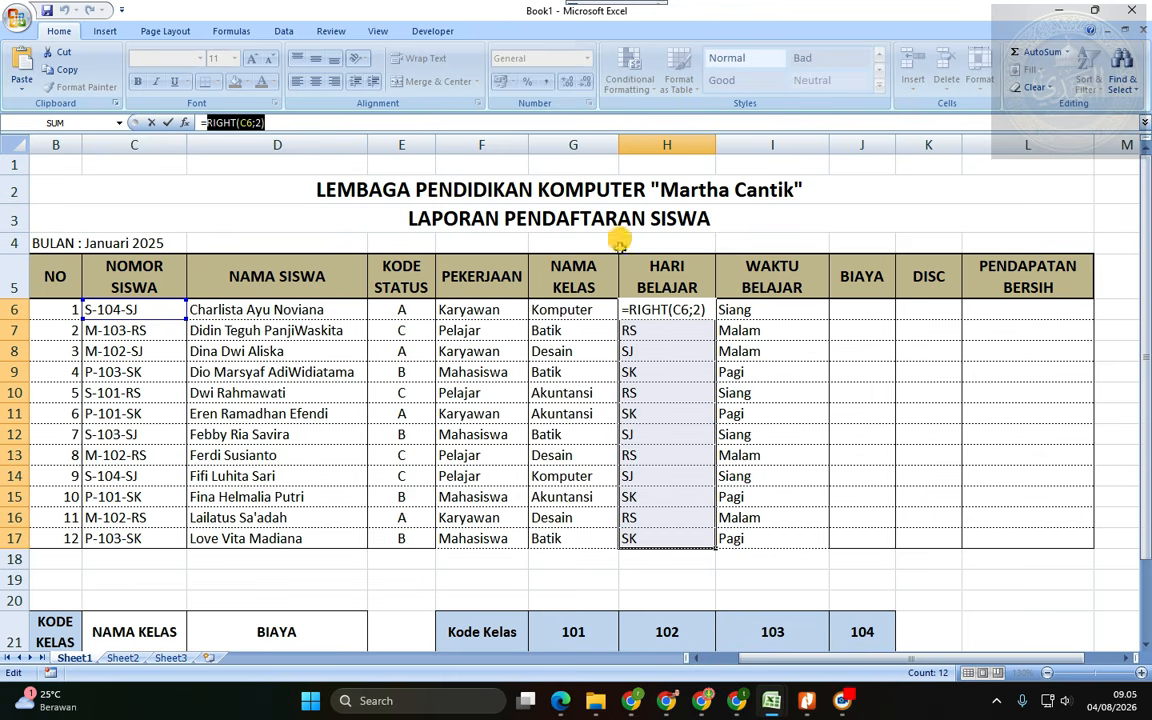
left_click(209, 122)
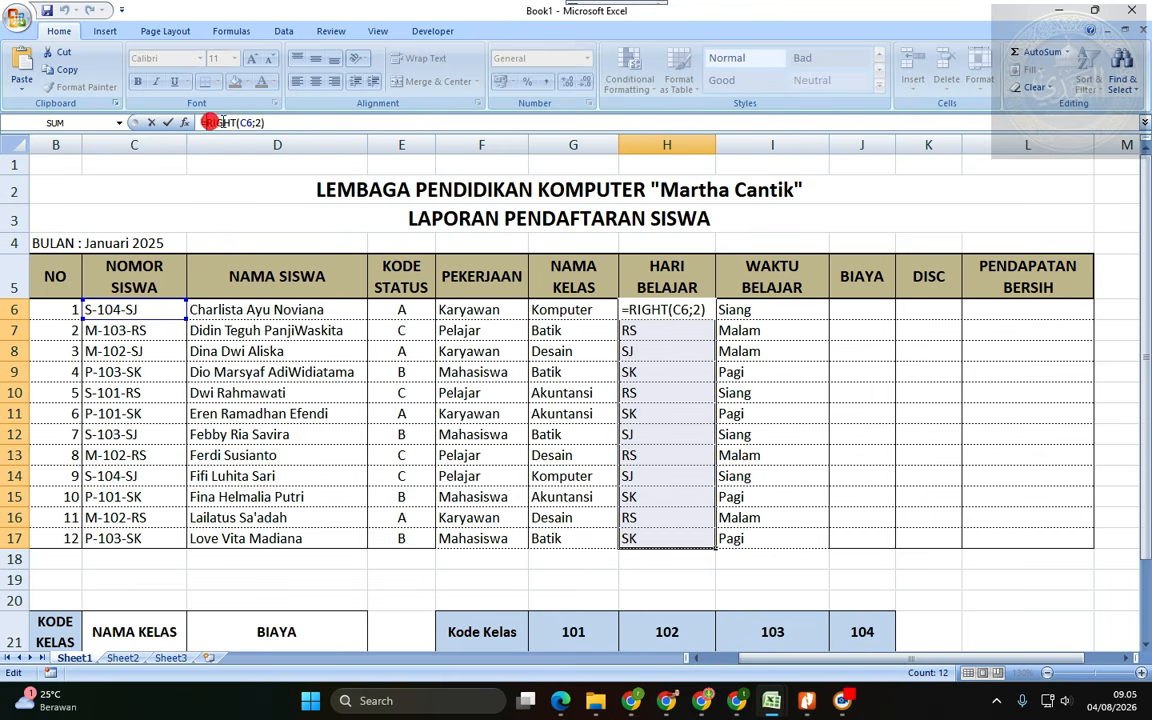
type("if(")
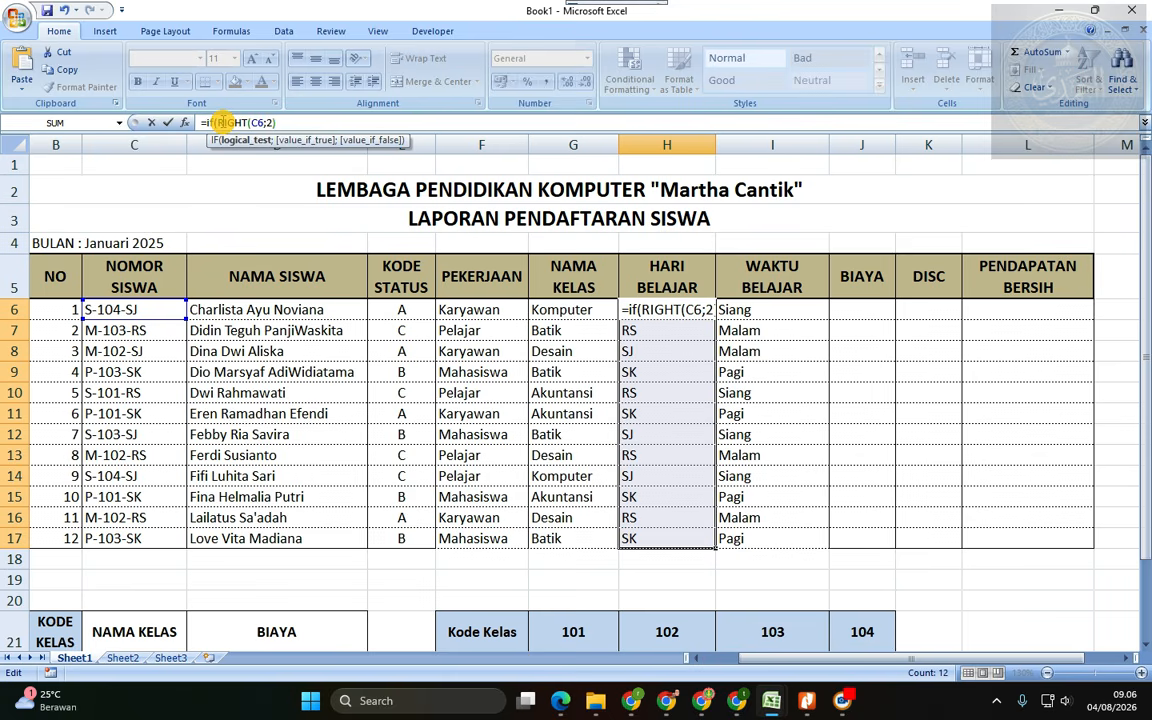
type("=")
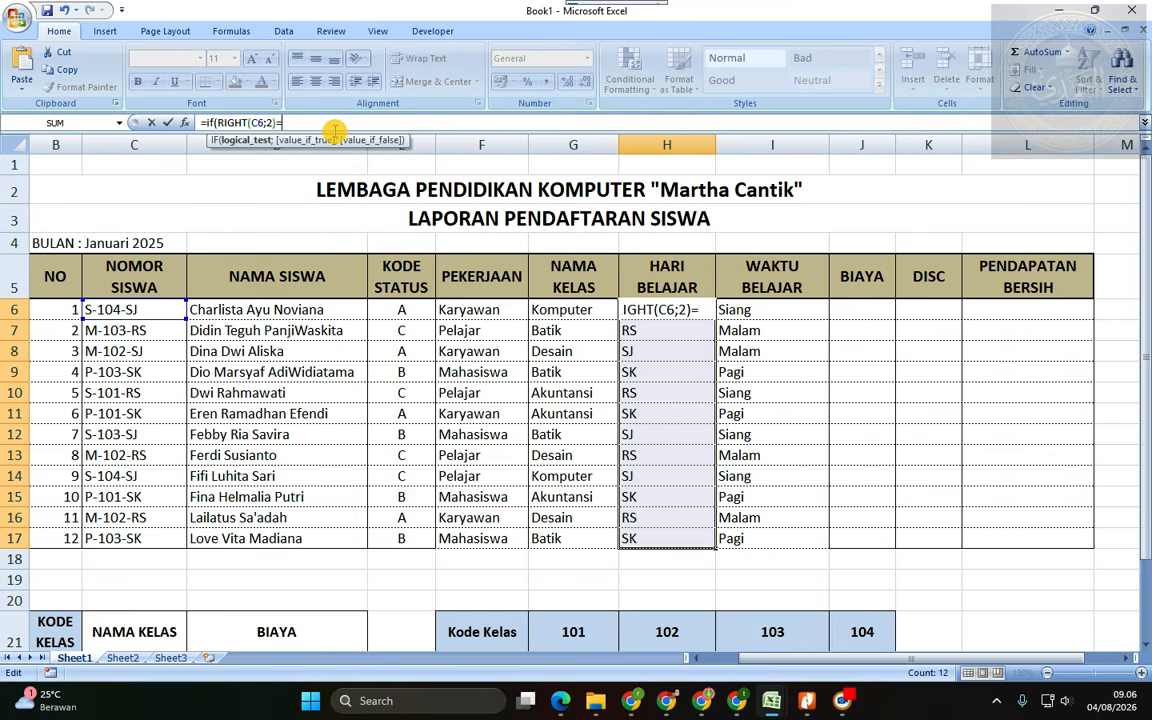
- Check the HARI BELAJAR codes in the assignment PDF in Nitro Pro, and complete the first IF test in Excel's H6 with "SK"
left_click(810, 702)
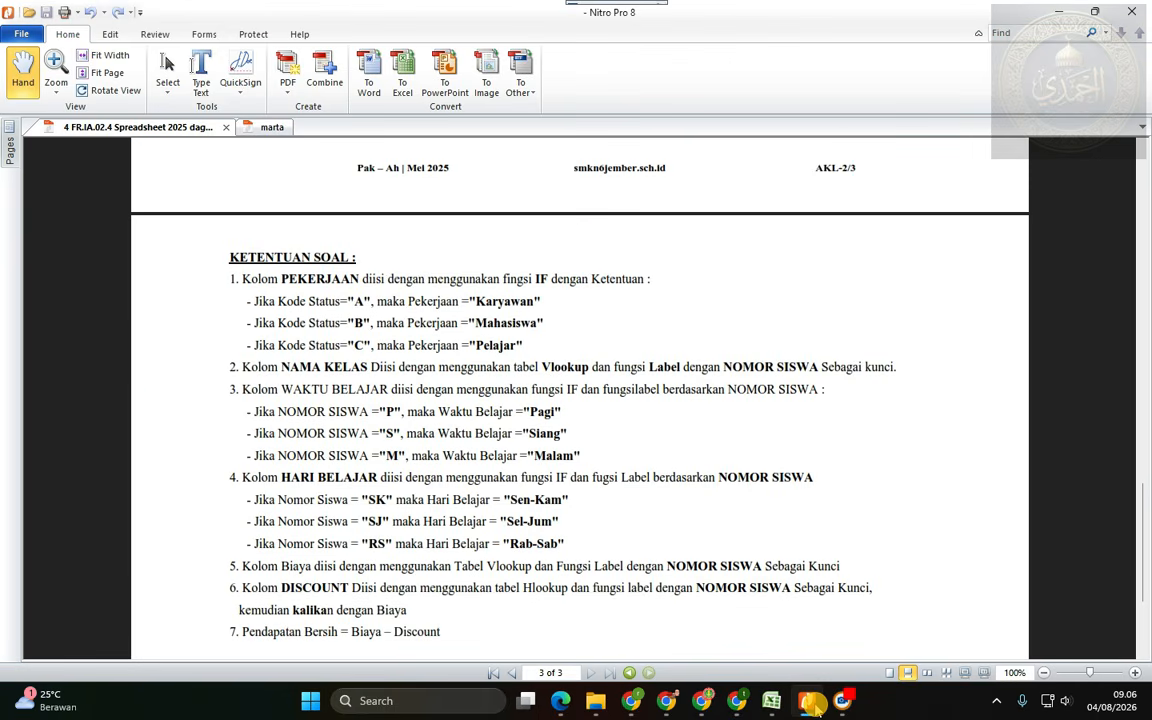
mouse_move(773, 706)
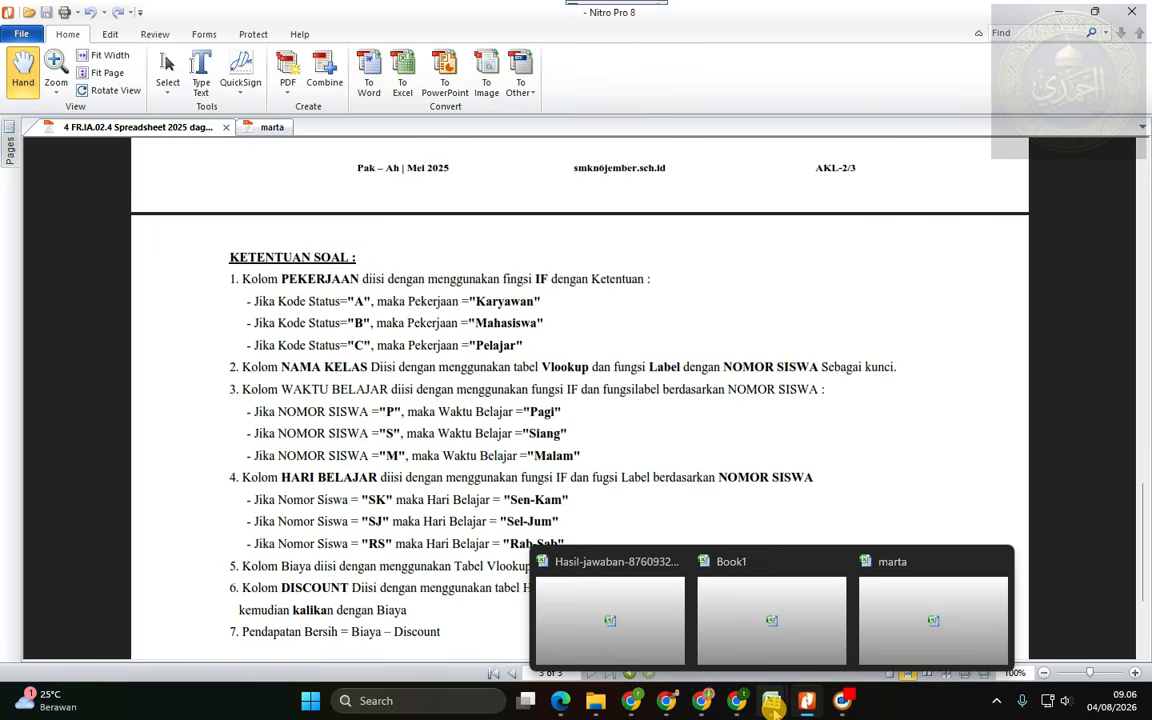
left_click(700, 626)
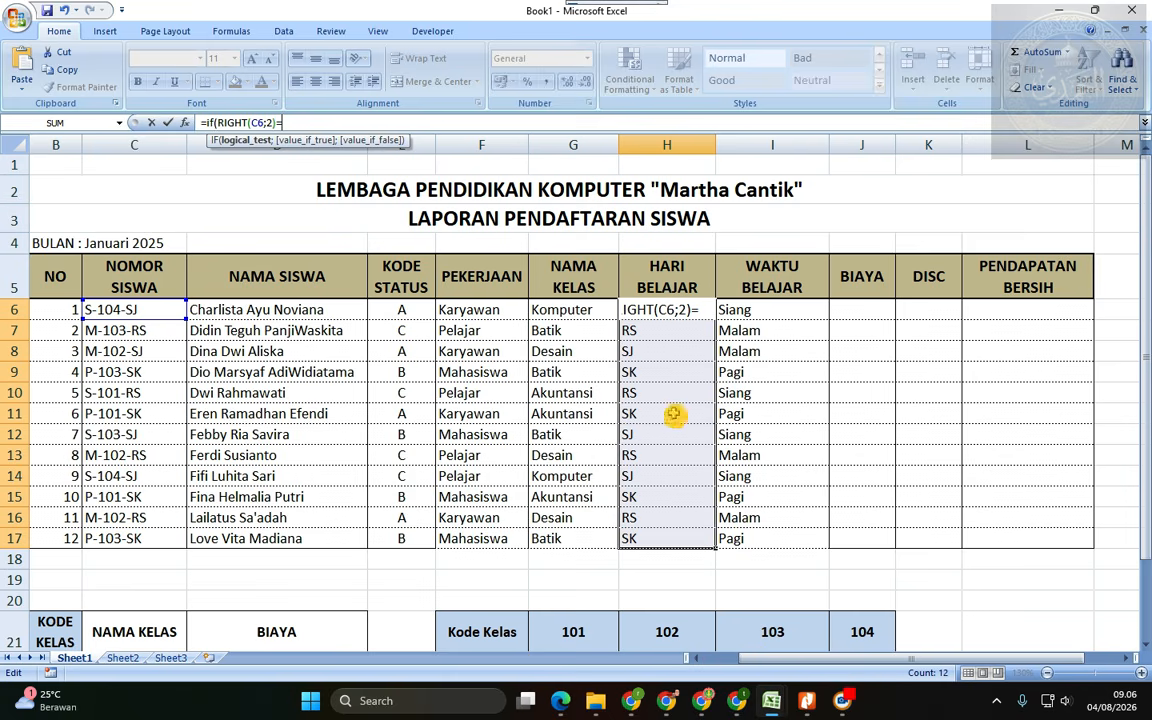
type("\"SK")
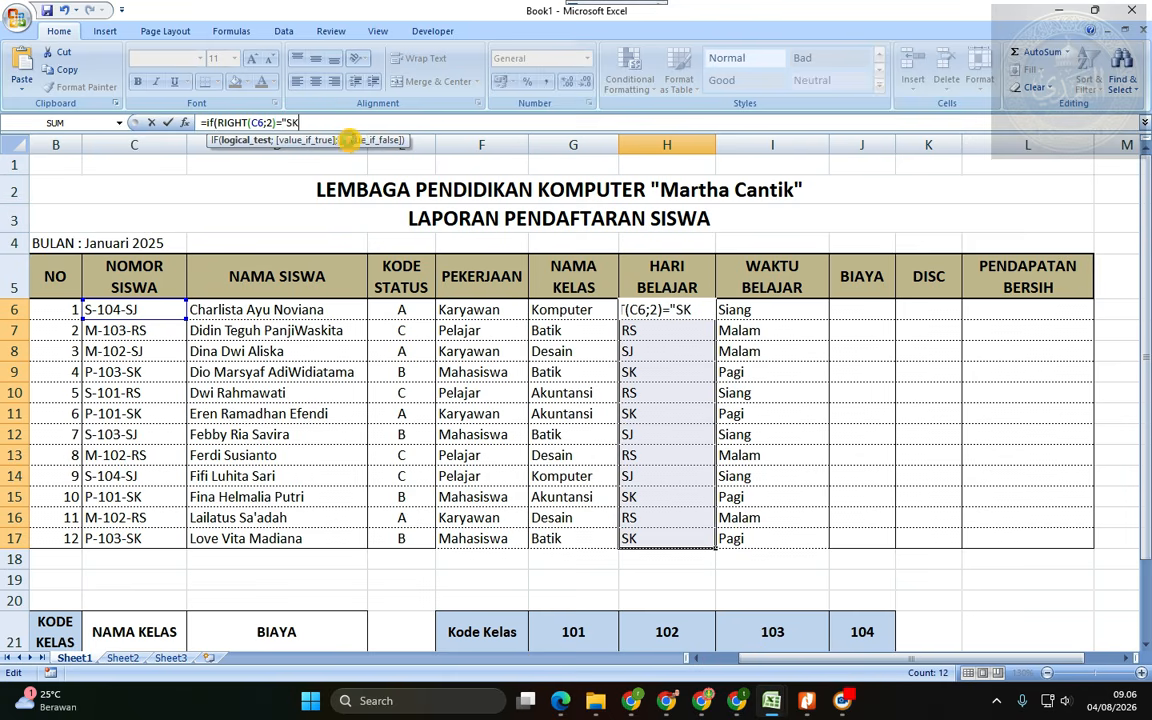
key("Return")
key("Return")
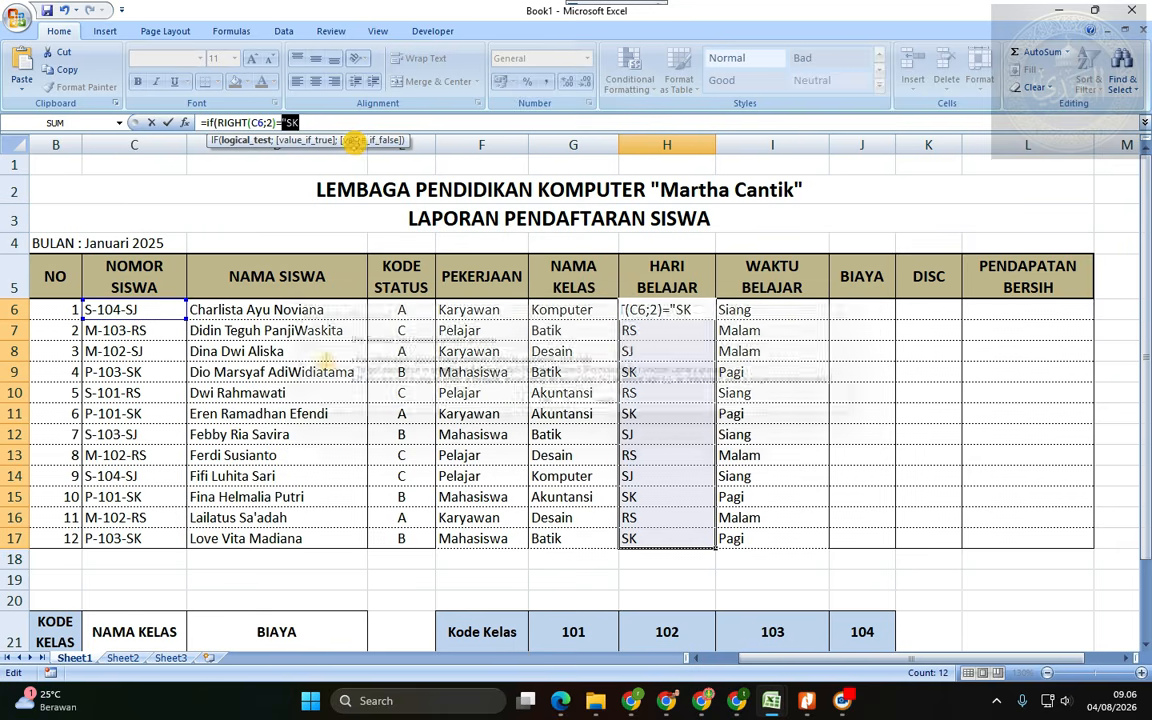
key("BackSpace")
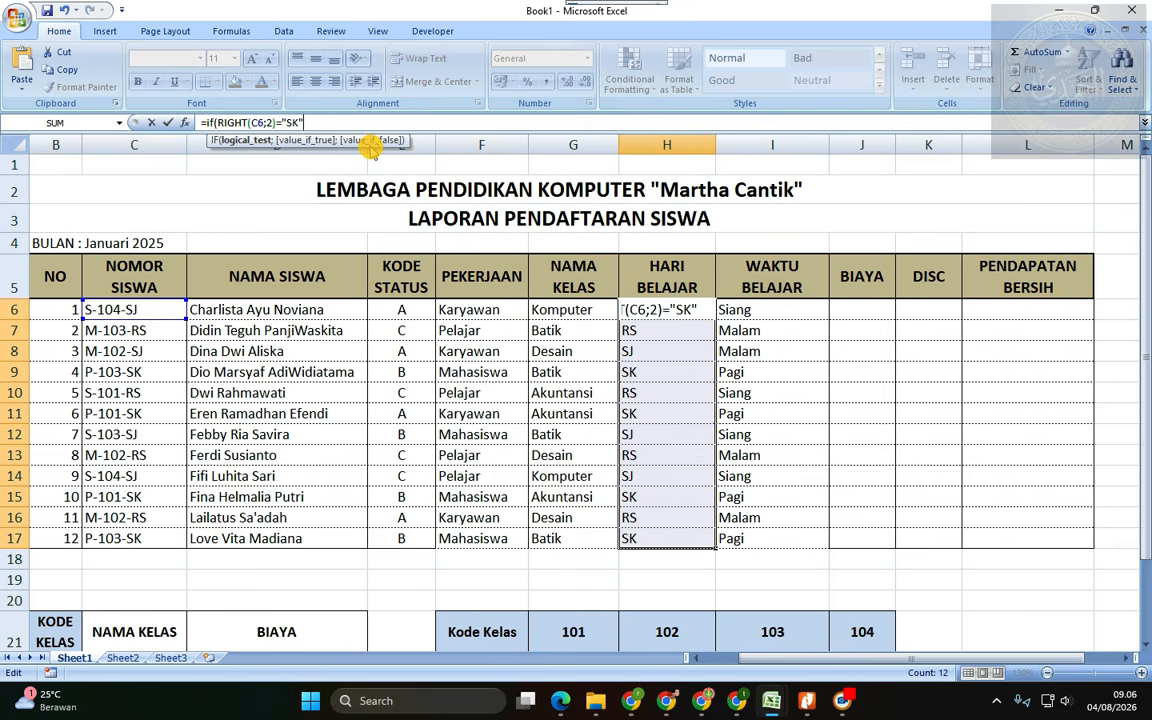
- Enter "Senin-Kamis" as the value if true for the SK test in H6
type(";")
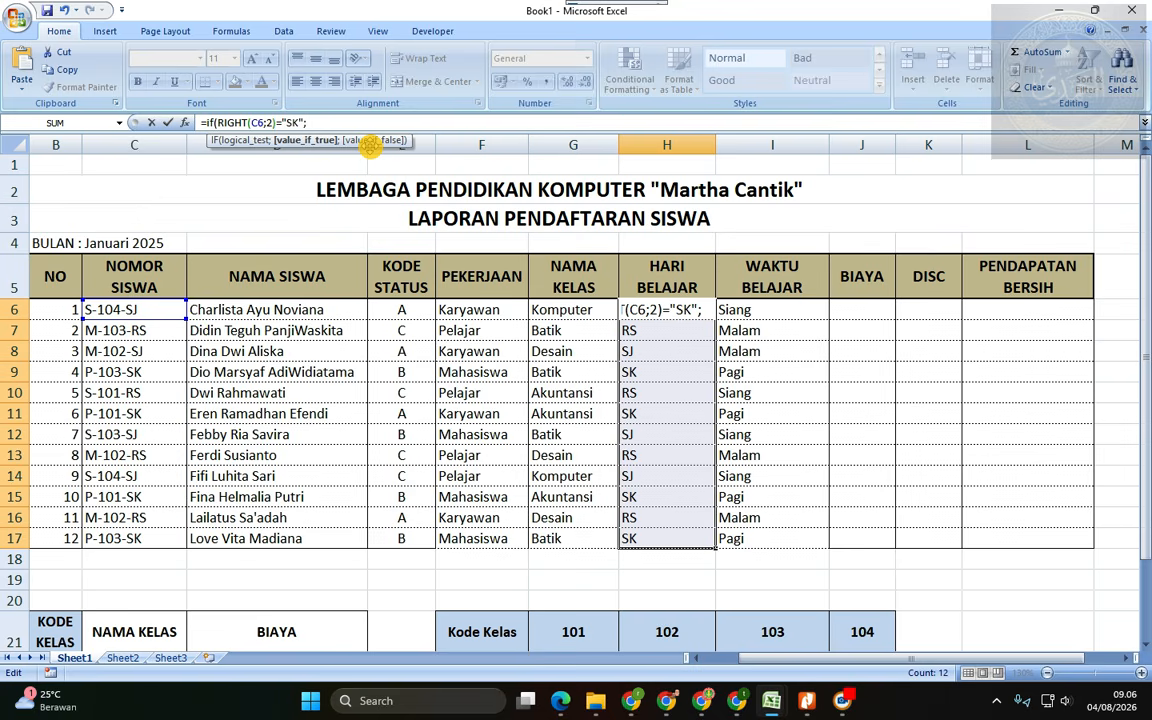
type("\"Se")
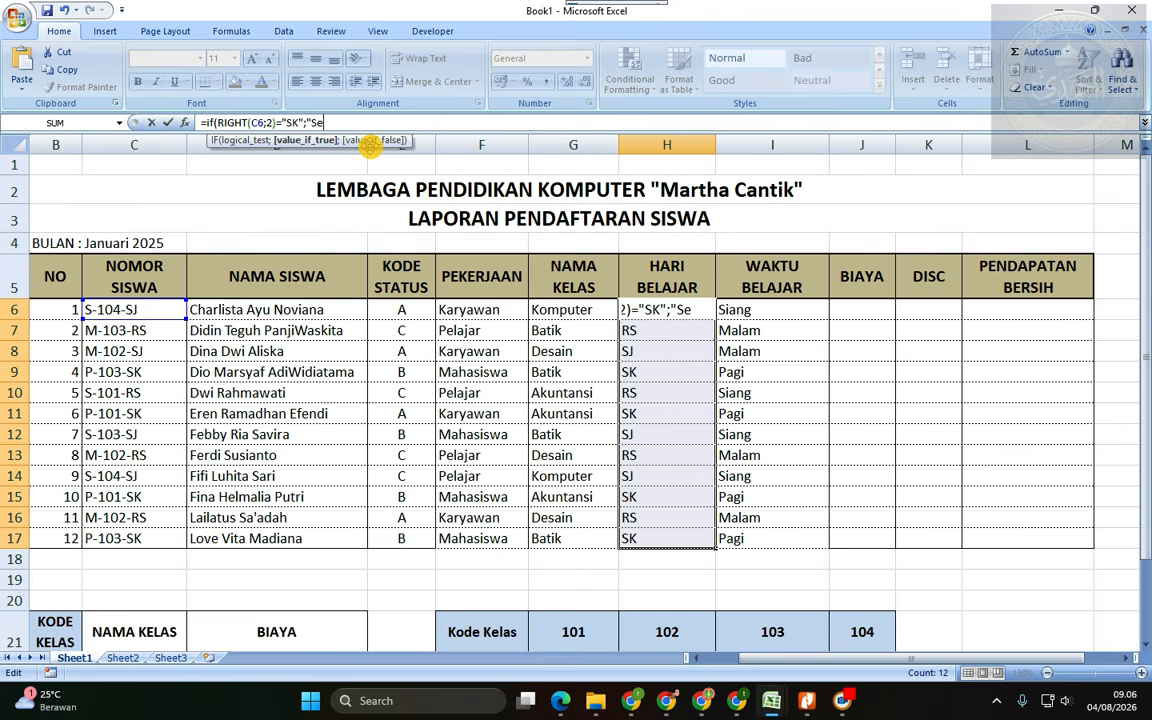
type("nin-Kami")
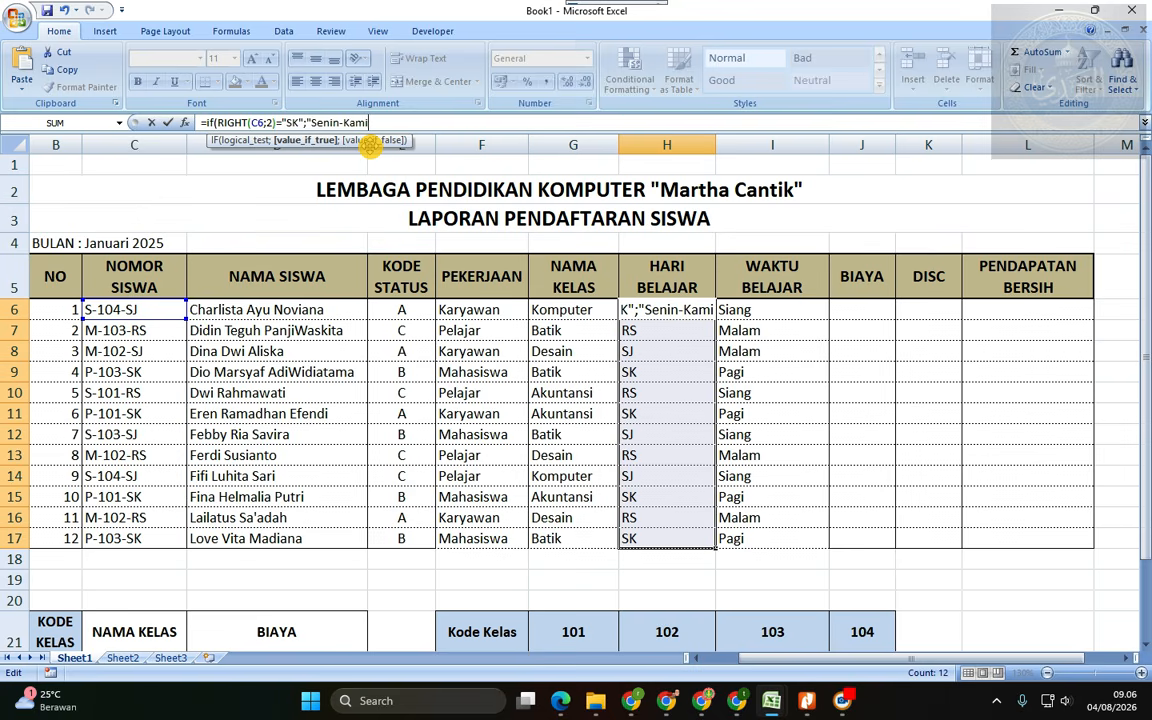
type("s\"")
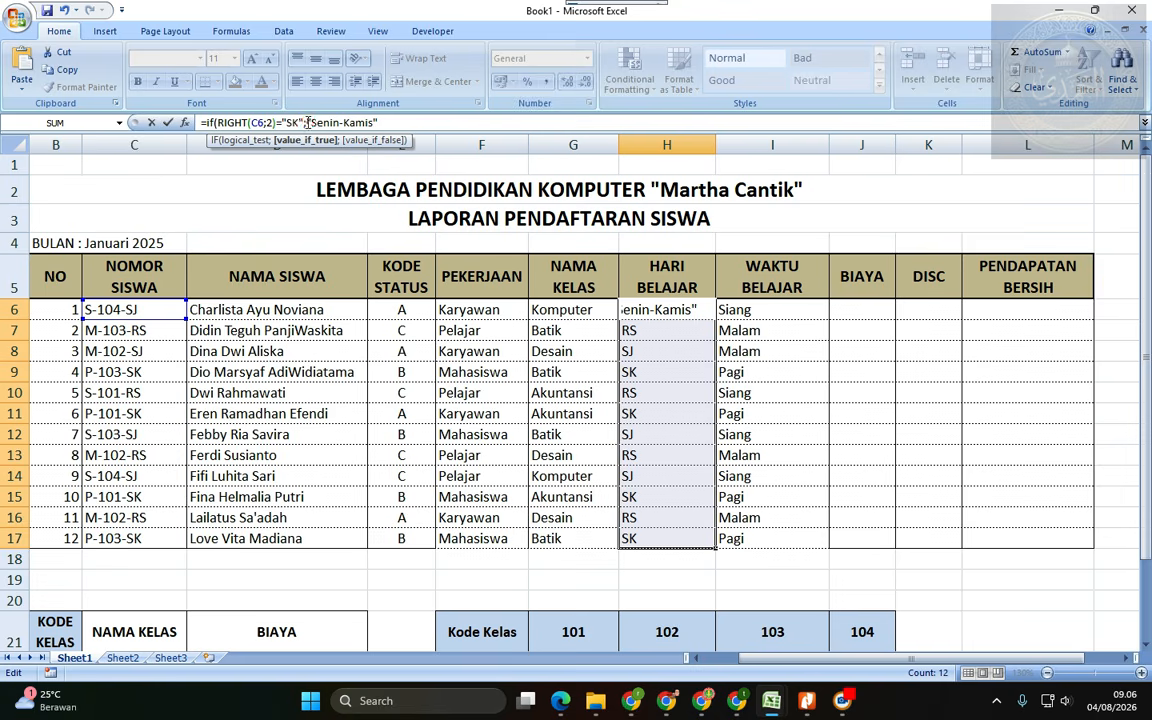
- Copy the if(RIGHT(C6;2)="SK"; fragment in H6 and append it twice after "Senin-Kamis", separated by a semicolon
left_click_drag(308, 122, 213, 122)
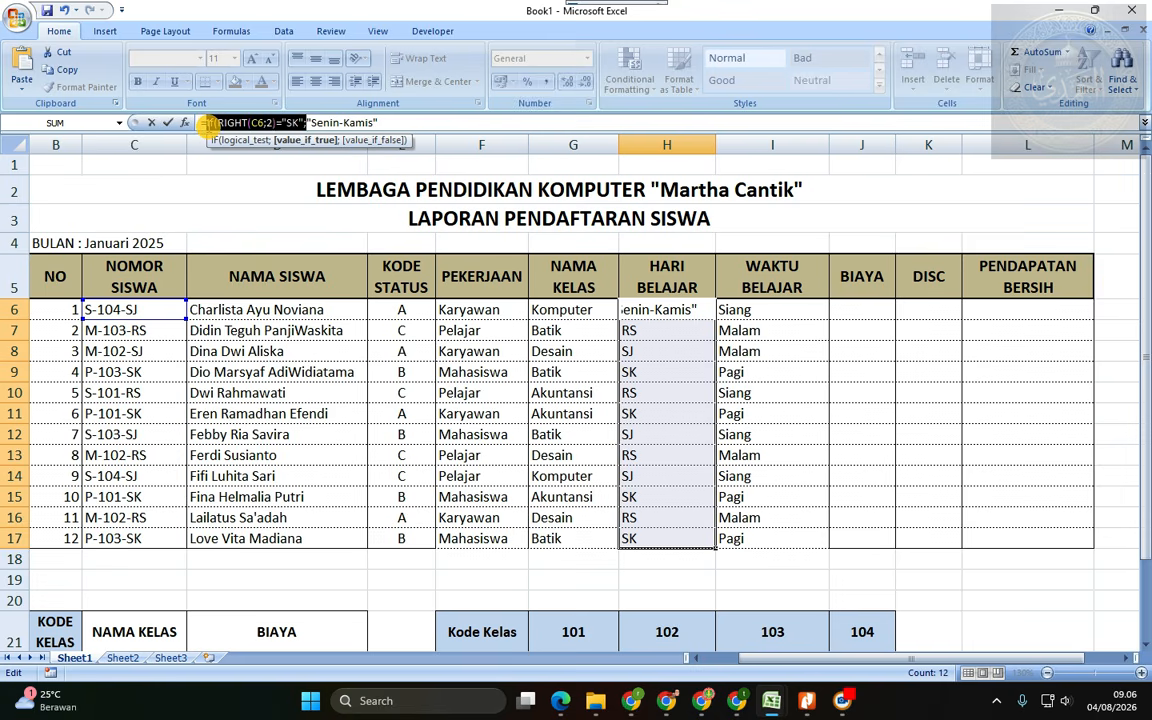
key("ctrl+c")
left_click(397, 123)
type(";")
key("ctrl+v")
type(";")
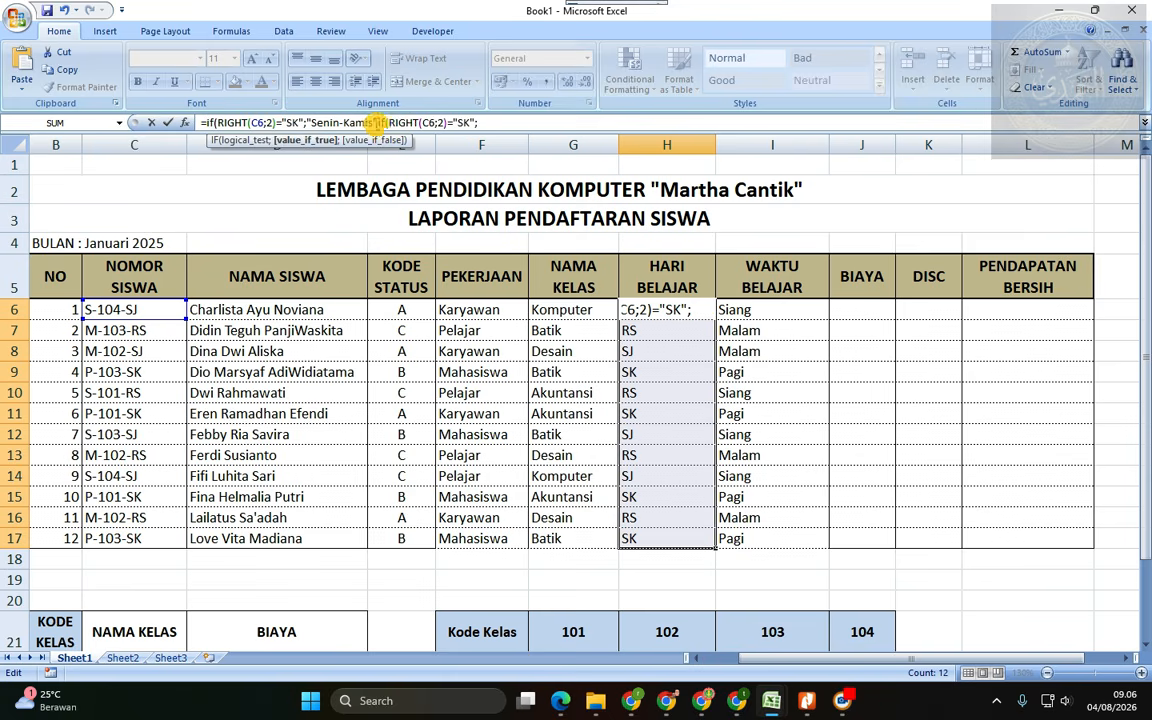
left_click(375, 123)
type(";")
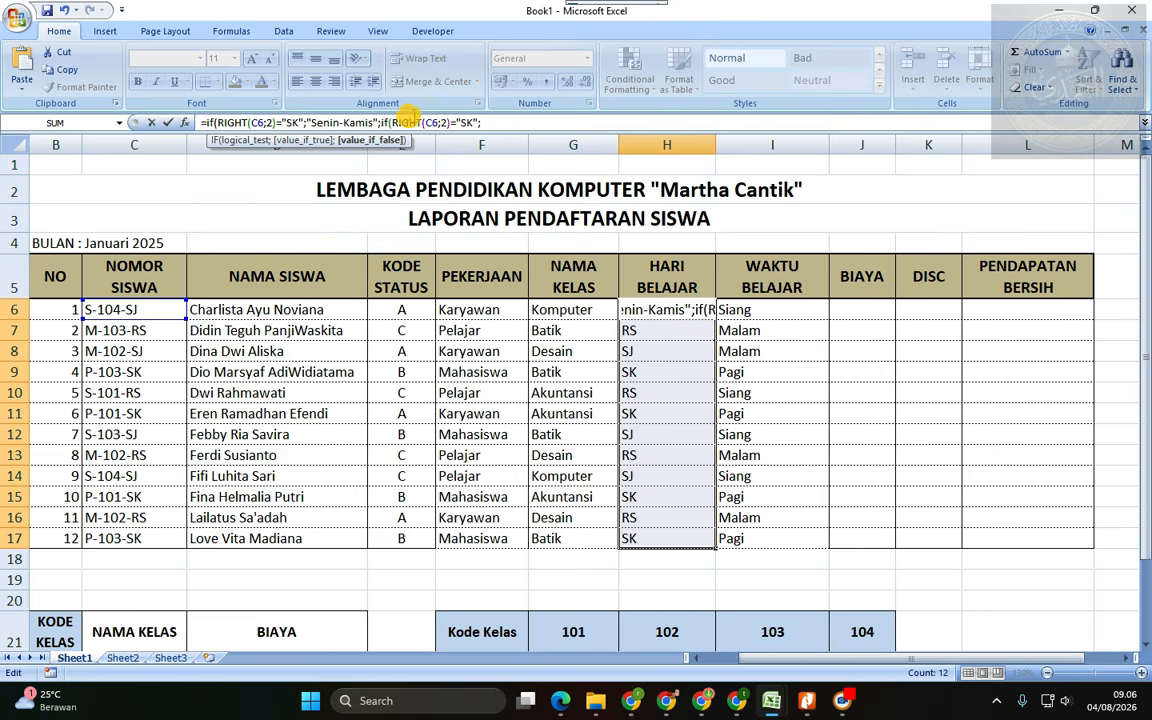
left_click(511, 119)
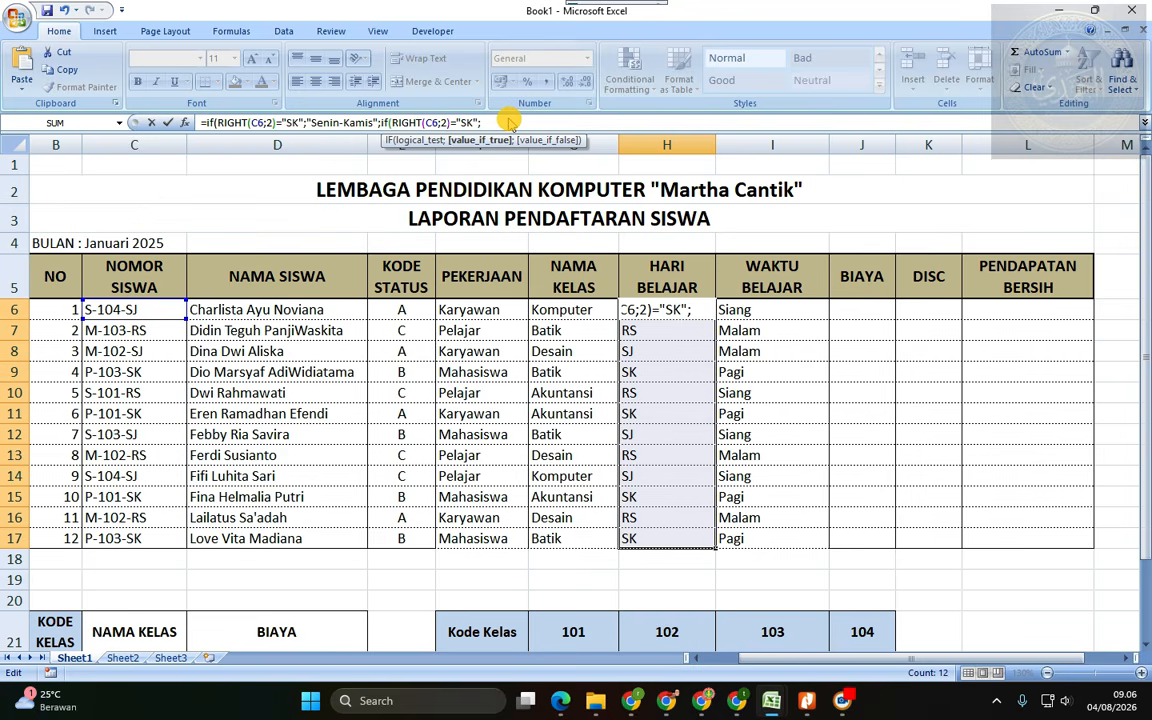
key("ctrl+v")
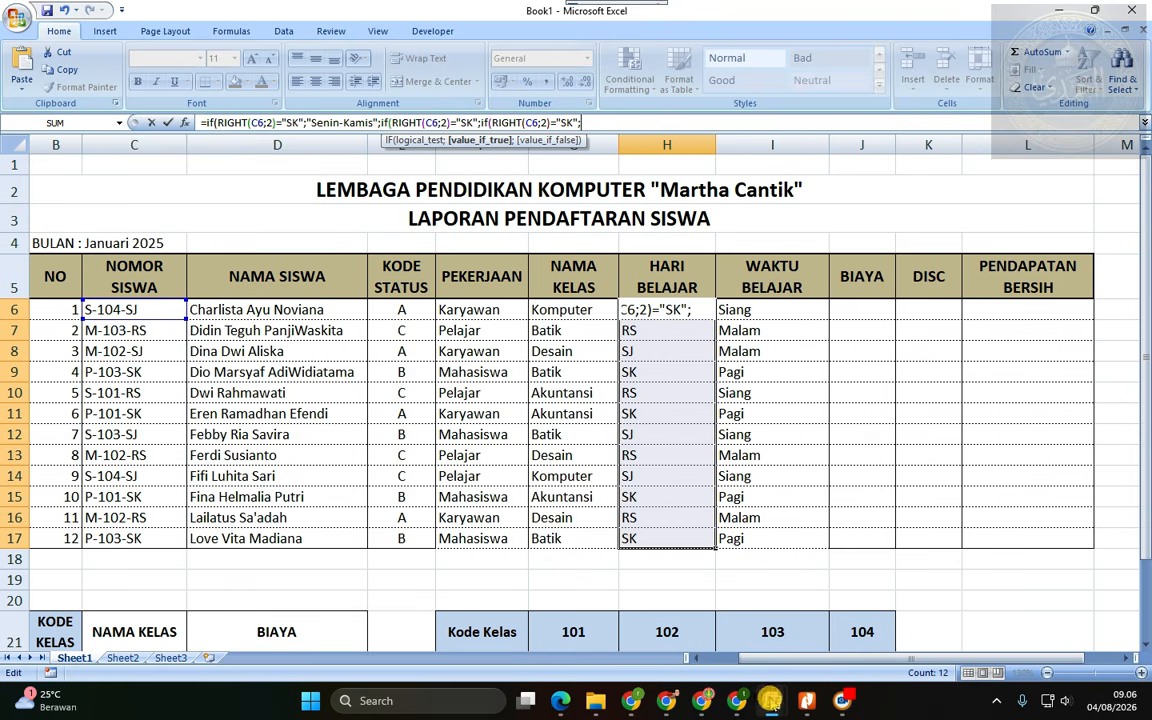
- Check the day codes in the PDF in Nitro Pro, and change the second IF test in Excel's H6 to "SJ"
left_click(806, 700)
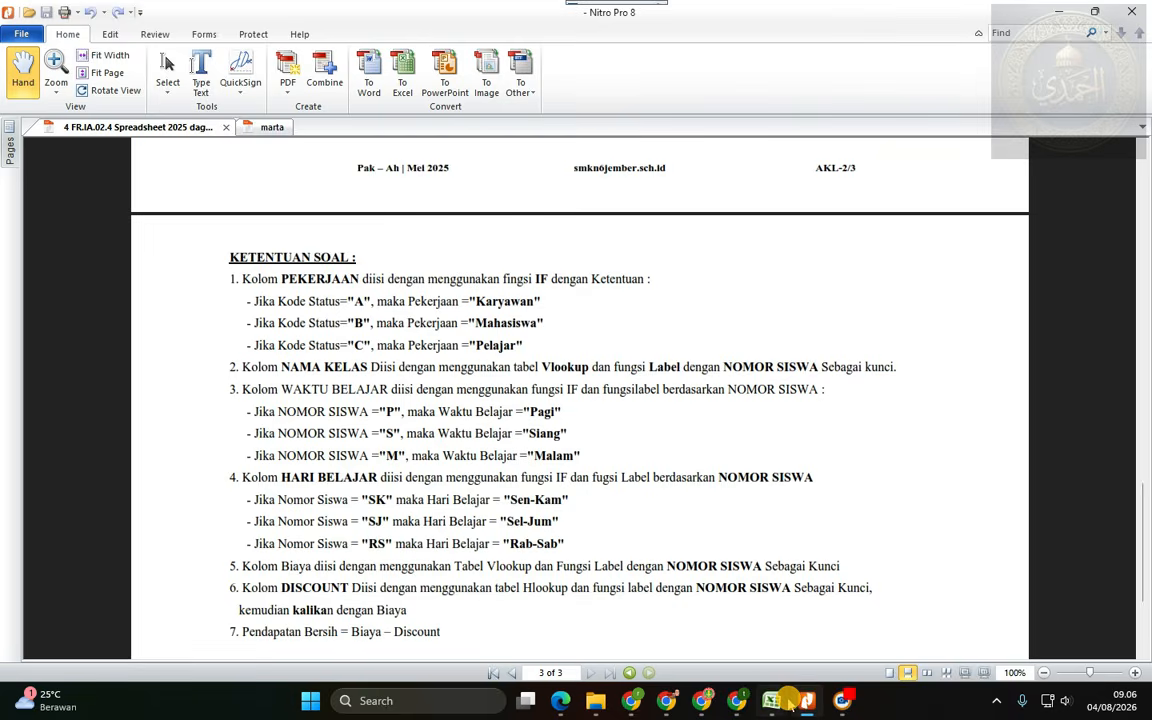
left_click(785, 645)
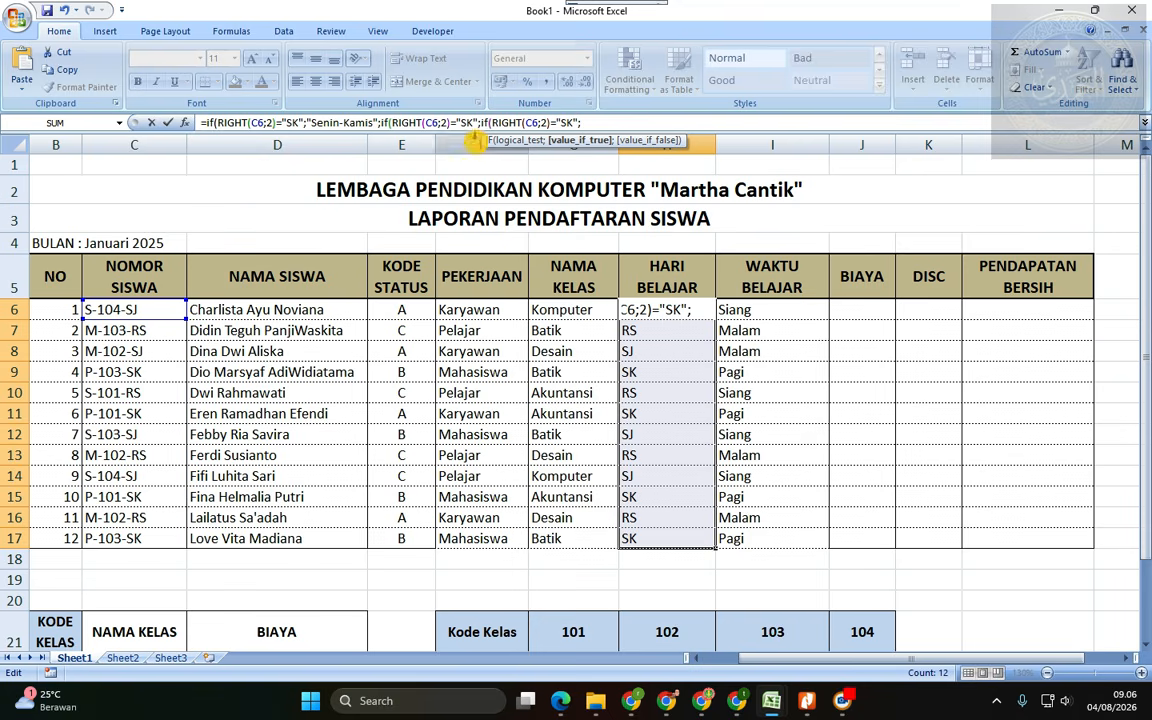
left_click(469, 123)
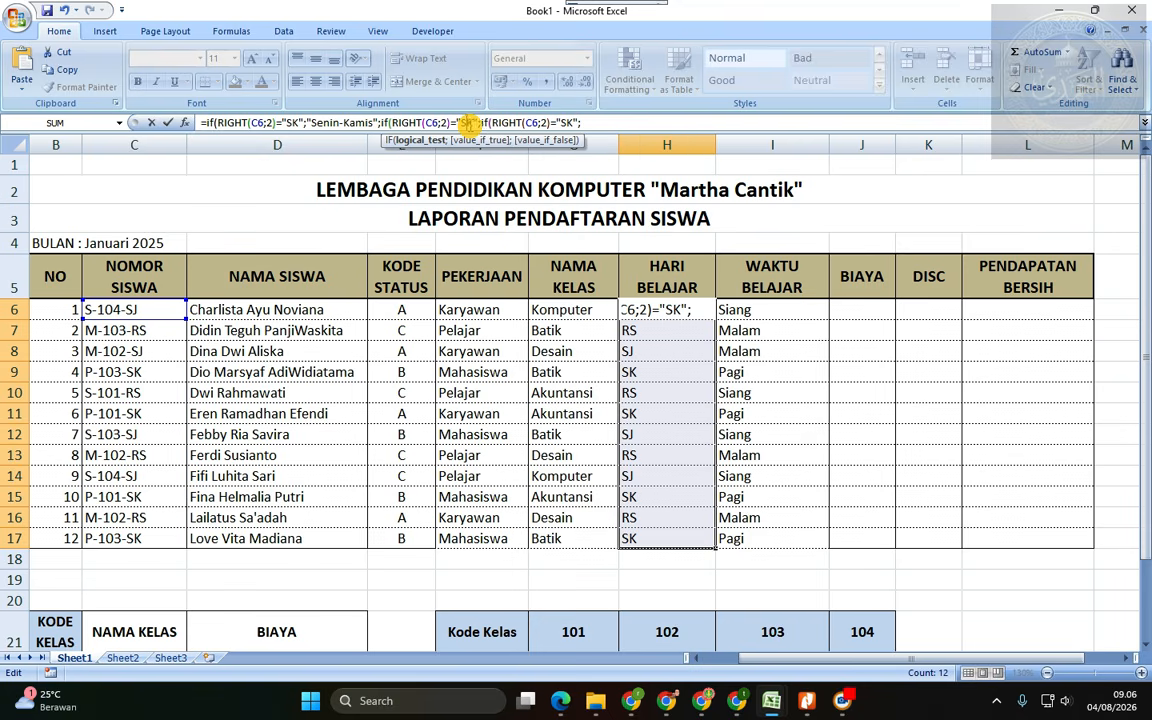
key("BackSpace")
type("J")
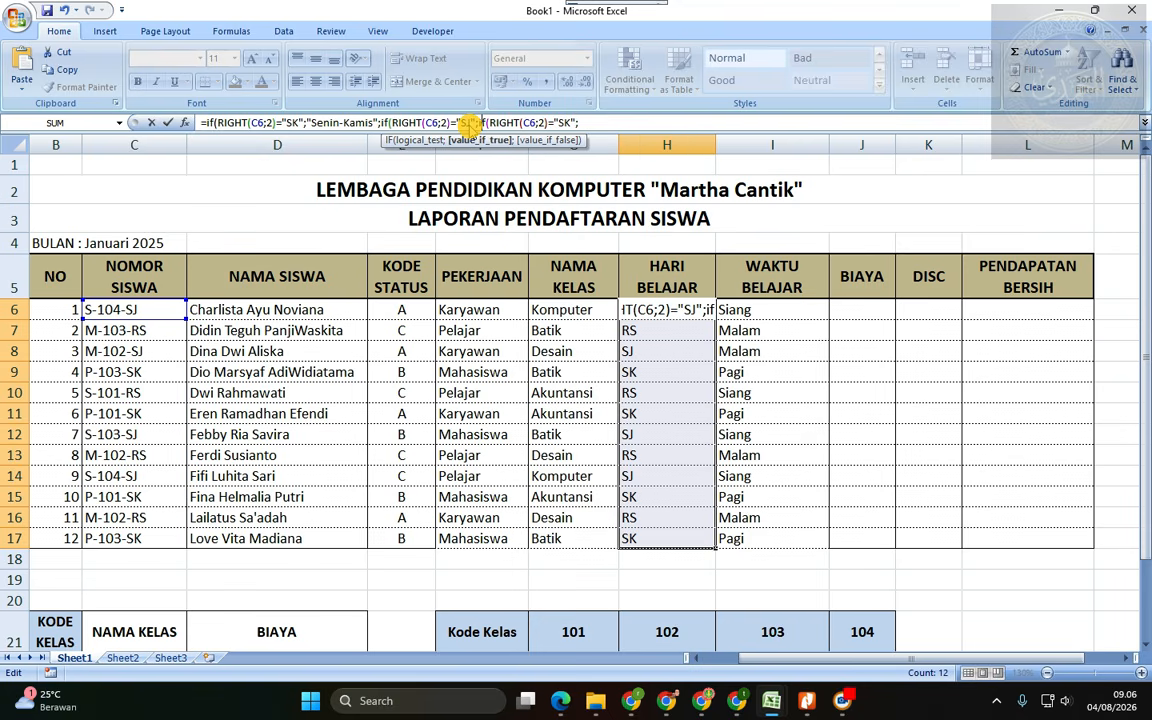
- Change the code of the third IF test in the H6 formula to "RS"
key("Right")
key("Right")
key("Right")
key("Right")
key("Right")
key("Right")
key("Right")
key("Right")
key("Right")
key("Right")
key("Right")
key("Right")
key("Right")
key("Right")
key("Right")
key("Right")
key("Right")
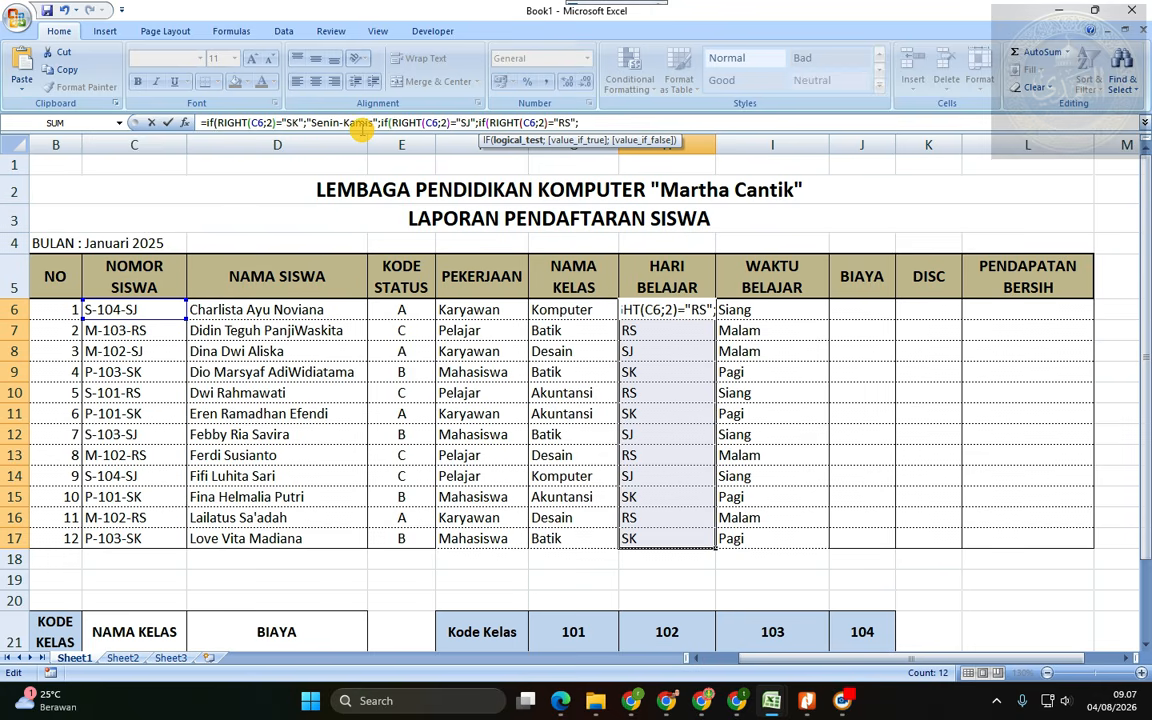
- Check the day names in the PDF in Nitro Pro, and insert "Selasa Jumat" as the SJ result in Excel's H6 formula
left_click(806, 703)
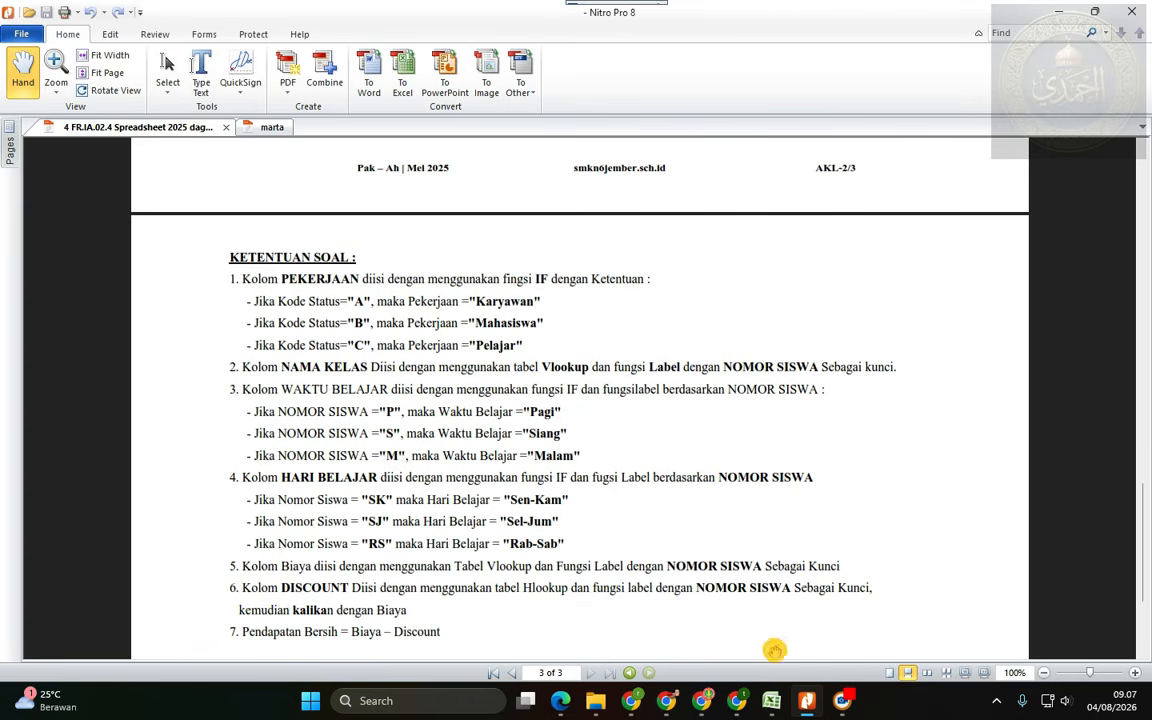
mouse_move(771, 700)
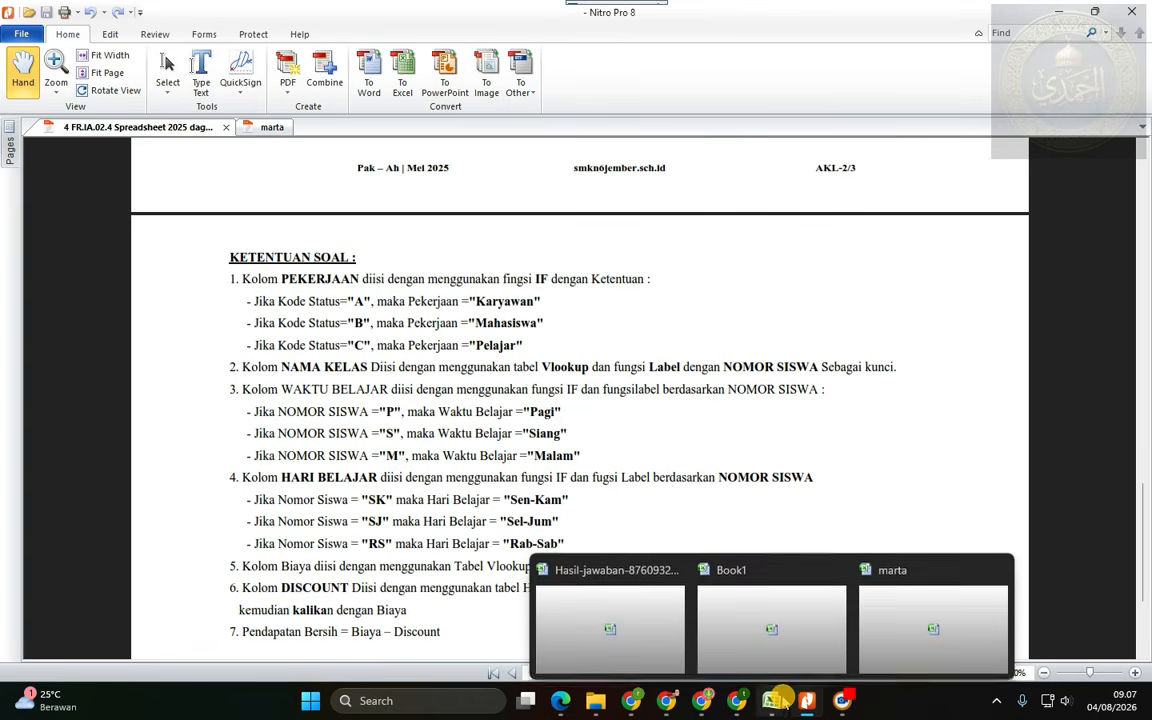
left_click(728, 585)
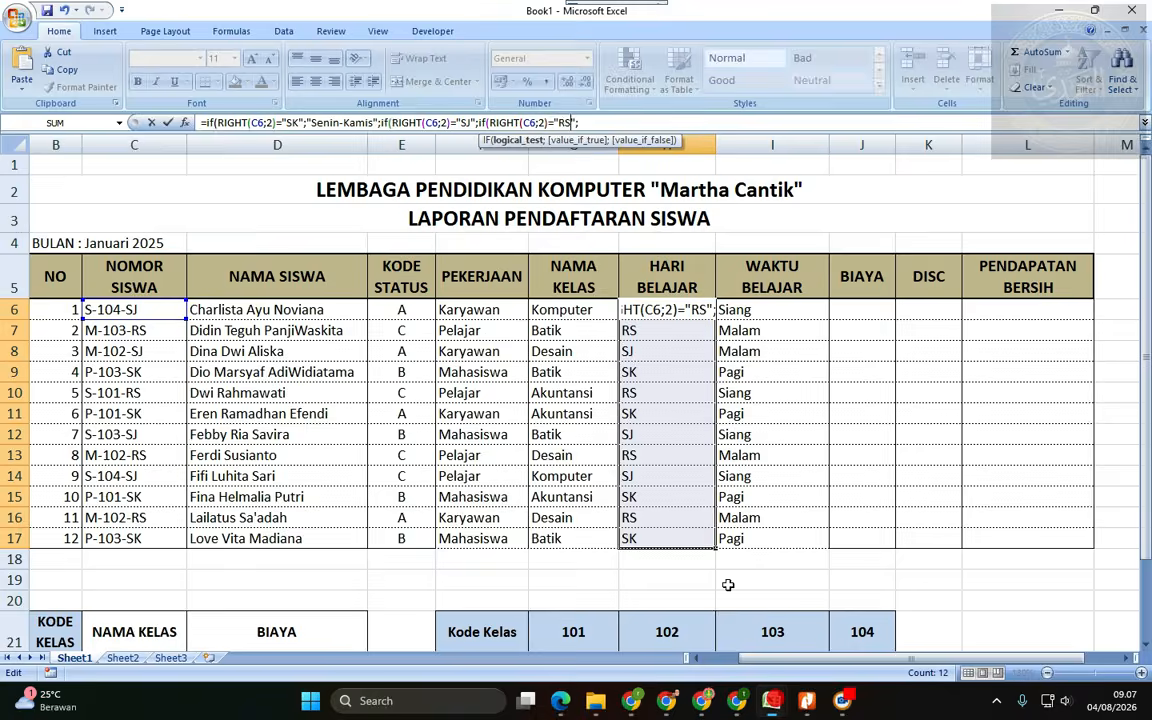
left_click(475, 123)
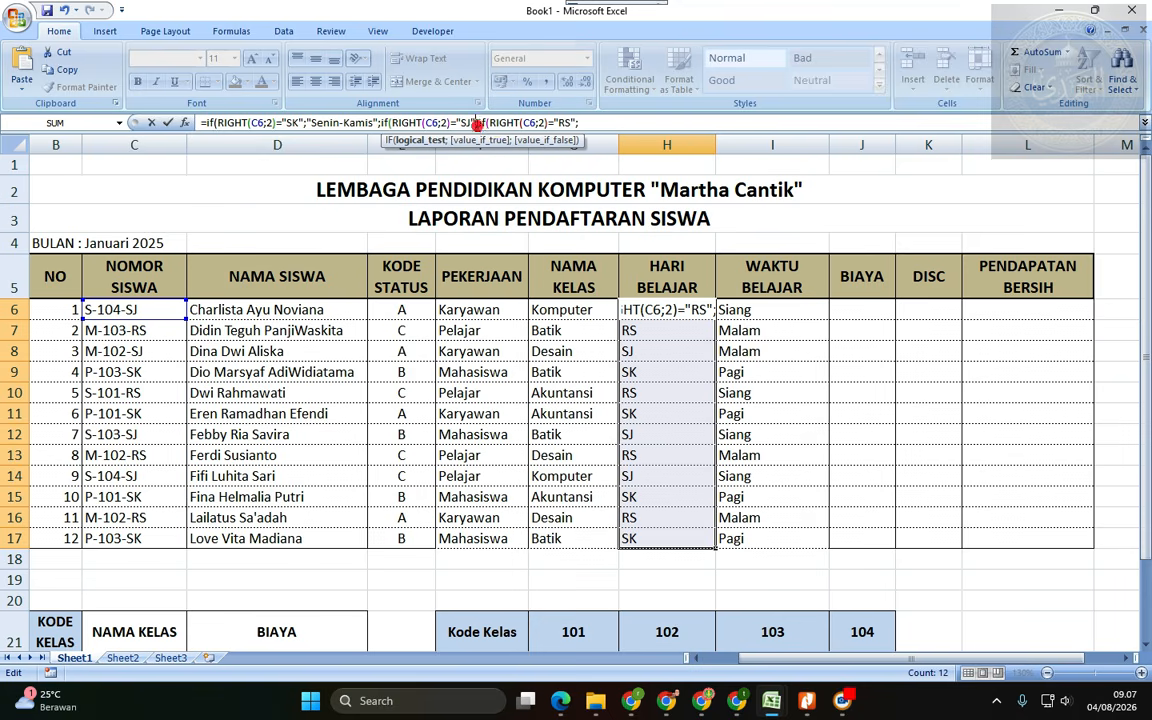
type("\"Se")
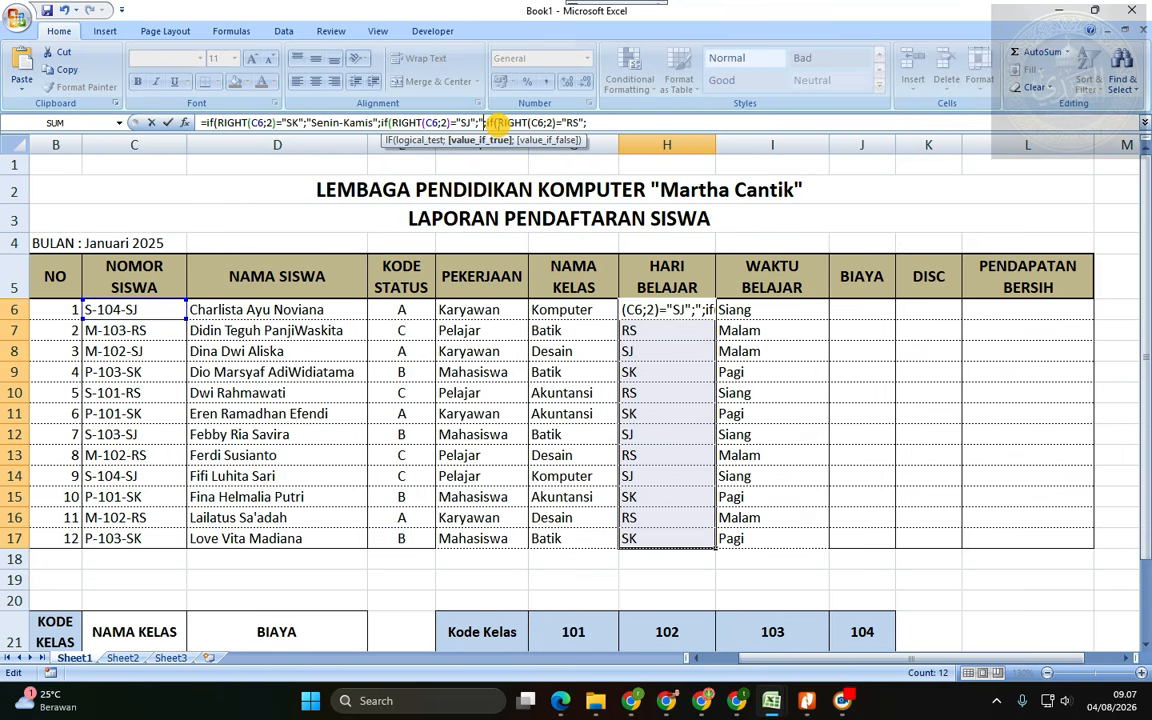
type("lasa Ju")
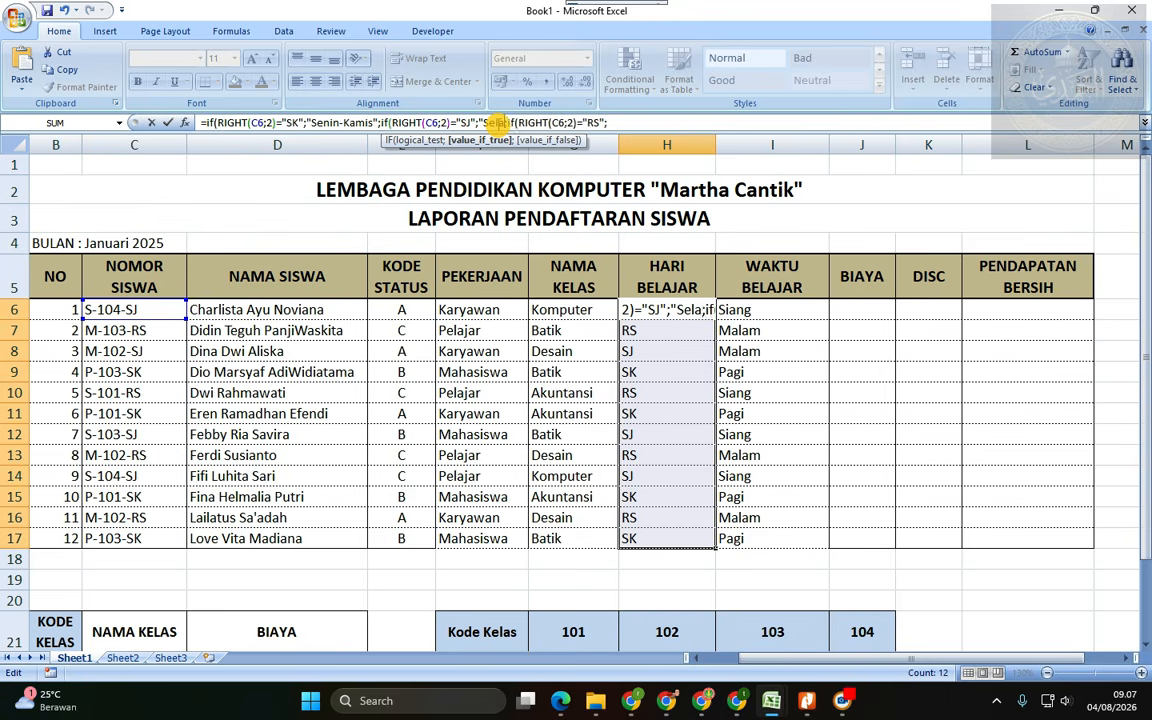
type("mat")
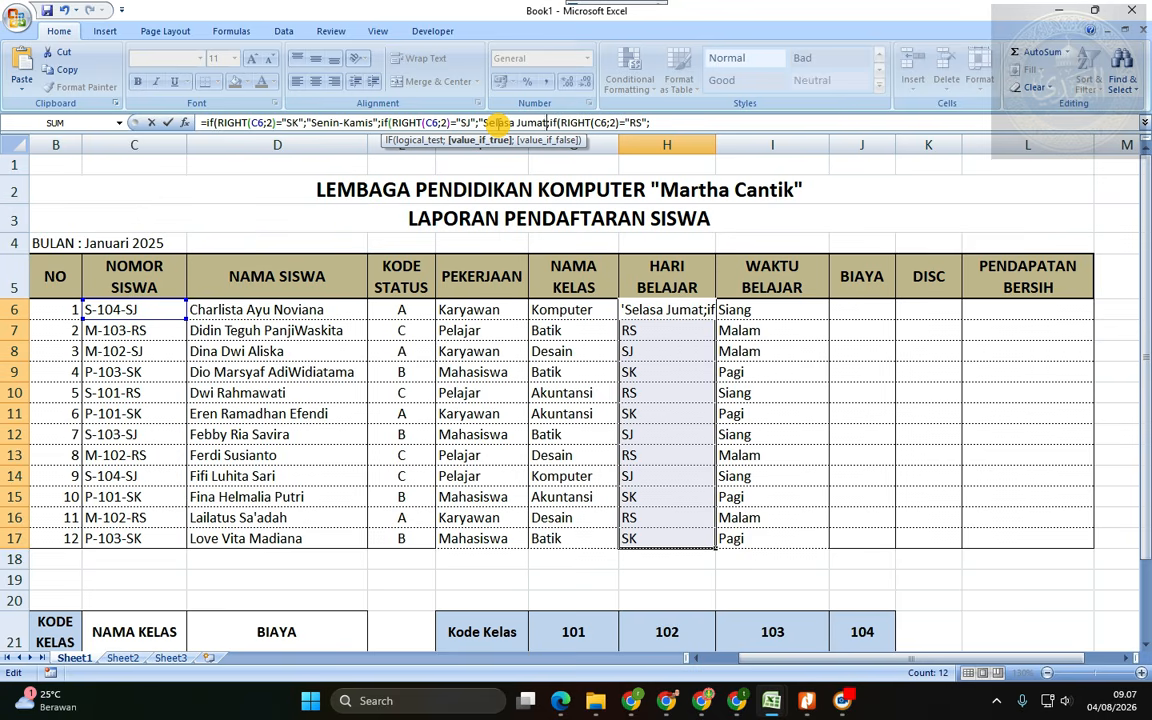
type("\"")
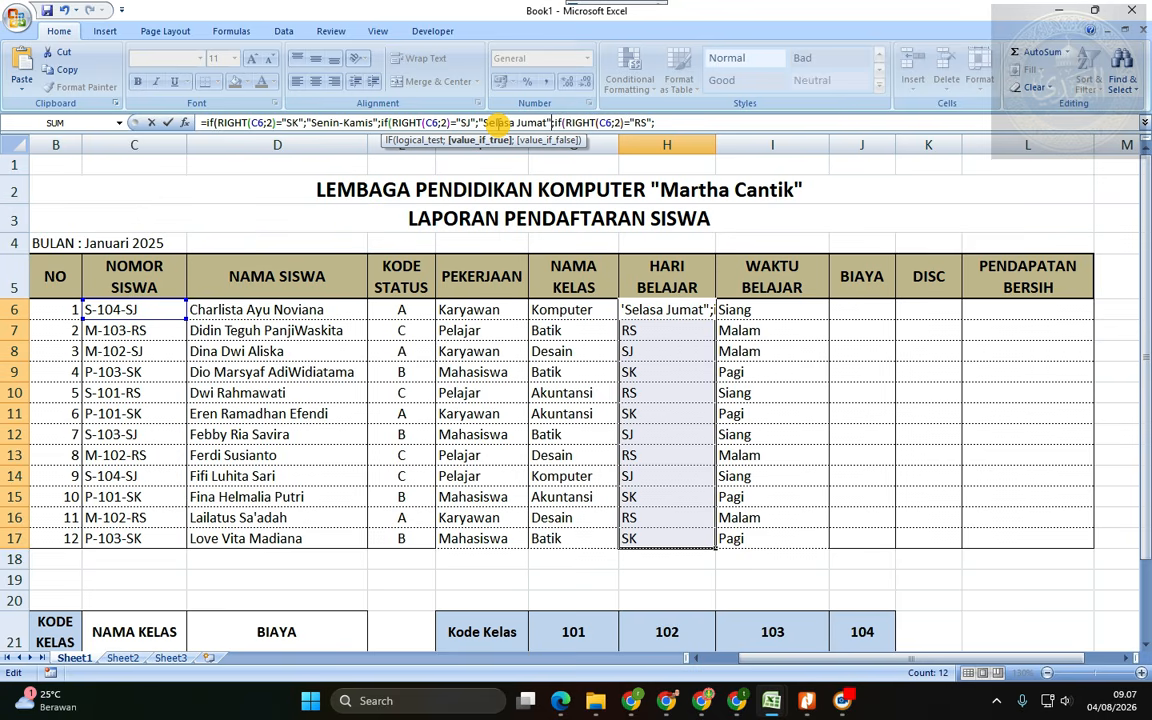
- Enter "Rabo-Sabtu" as the RS result at the end of the third IF in the H6 formula
left_click(697, 125)
type("\";\"Ra")
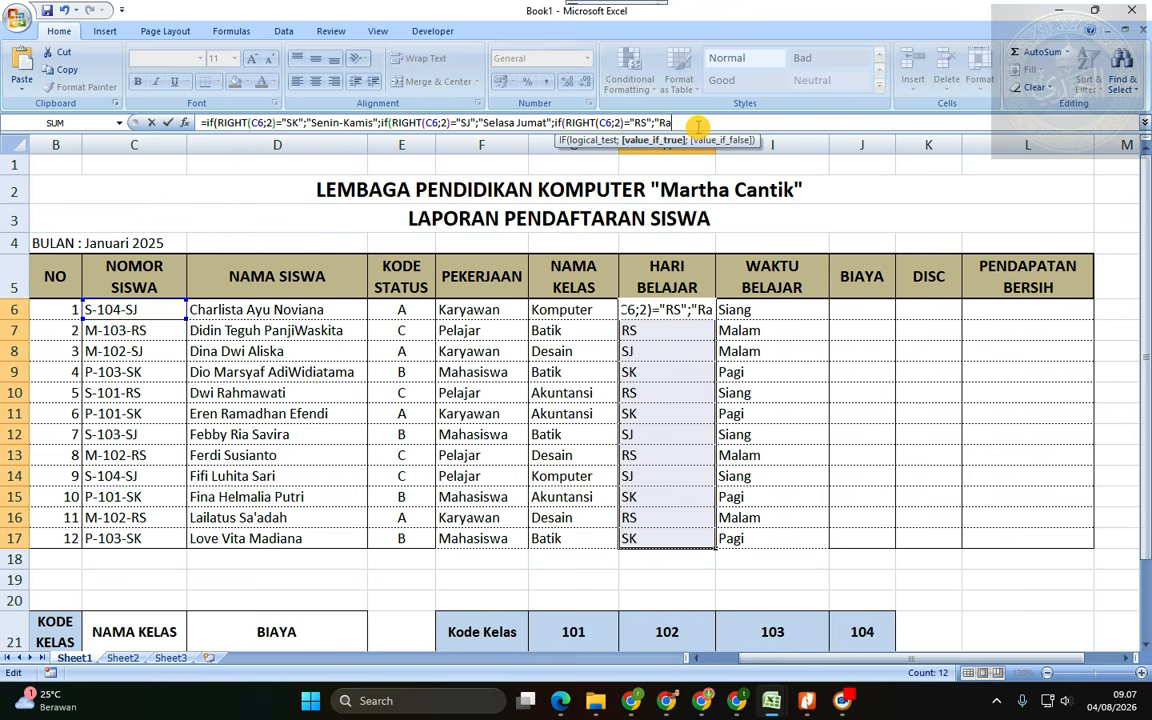
type("bo S")
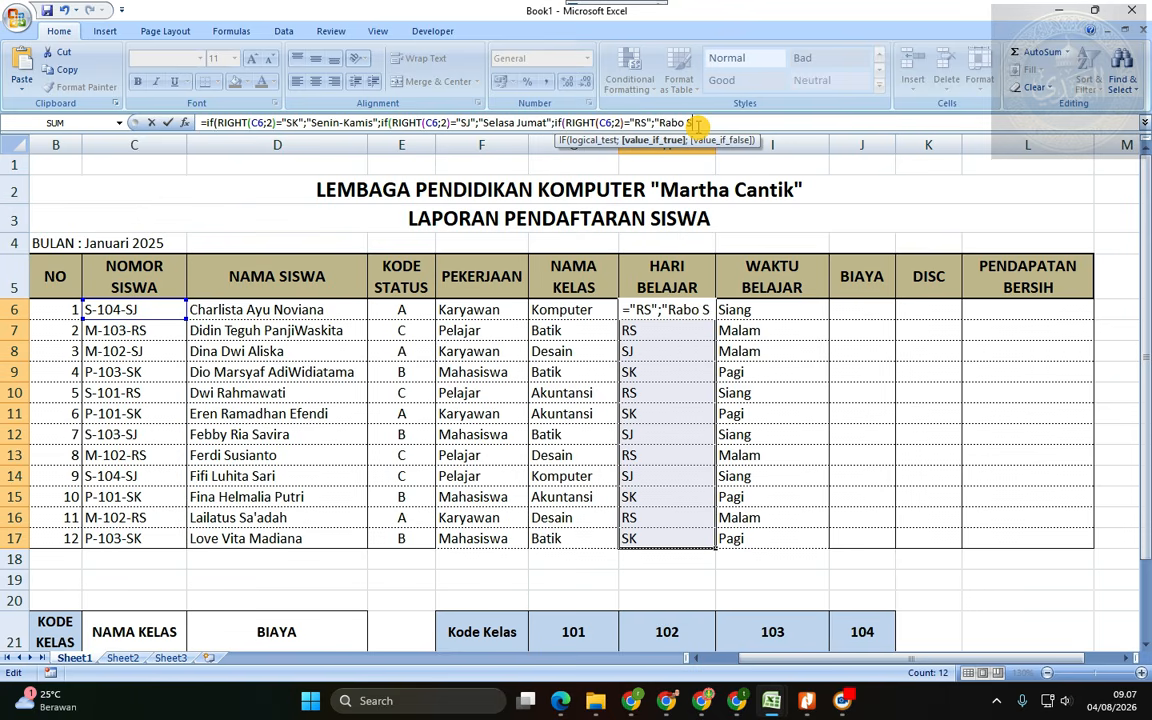
type("abtu")
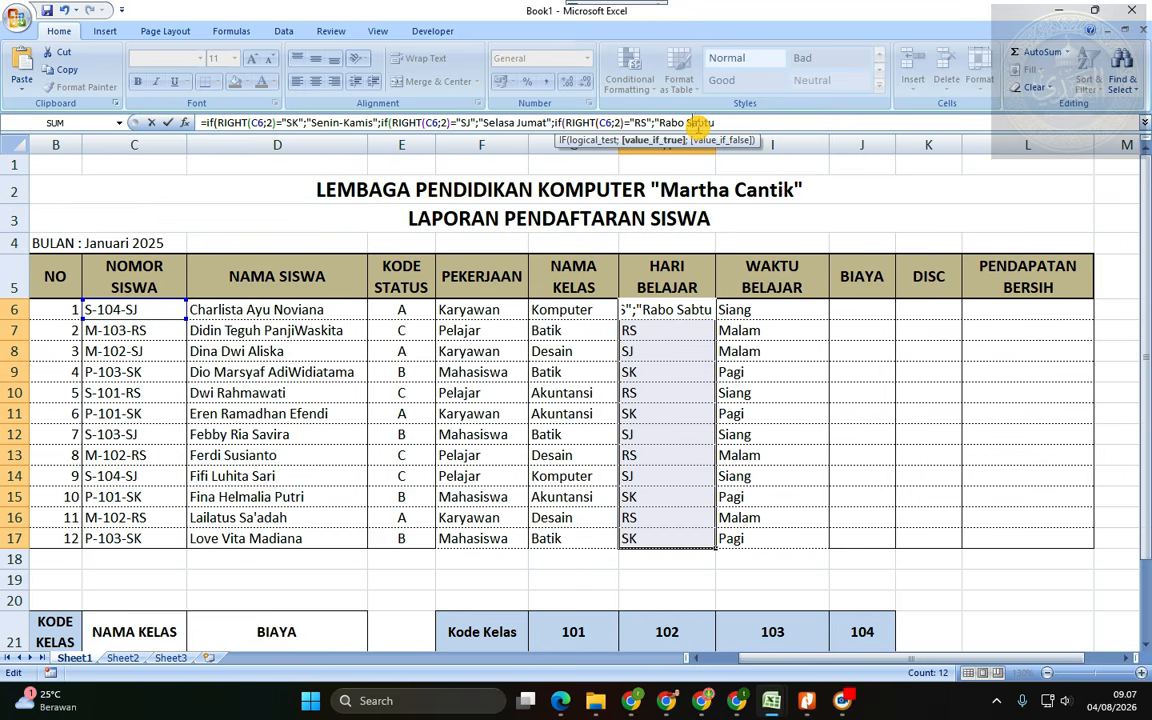
type("-")
- Replace the space in the SJ result of the H6 formula with a hyphen, making it "Selasa-Jumat"
key("Left")
key("Left")
key("Left")
key("Left")
key("Left")
key("Left")
key("Left")
key("Left")
key("Left")
key("Left")
key("Left")
key("Left")
key("Left")
key("Left")
key("Left")
key("Left")
key("Left")
key("Left")
key("Left")
key("Left")
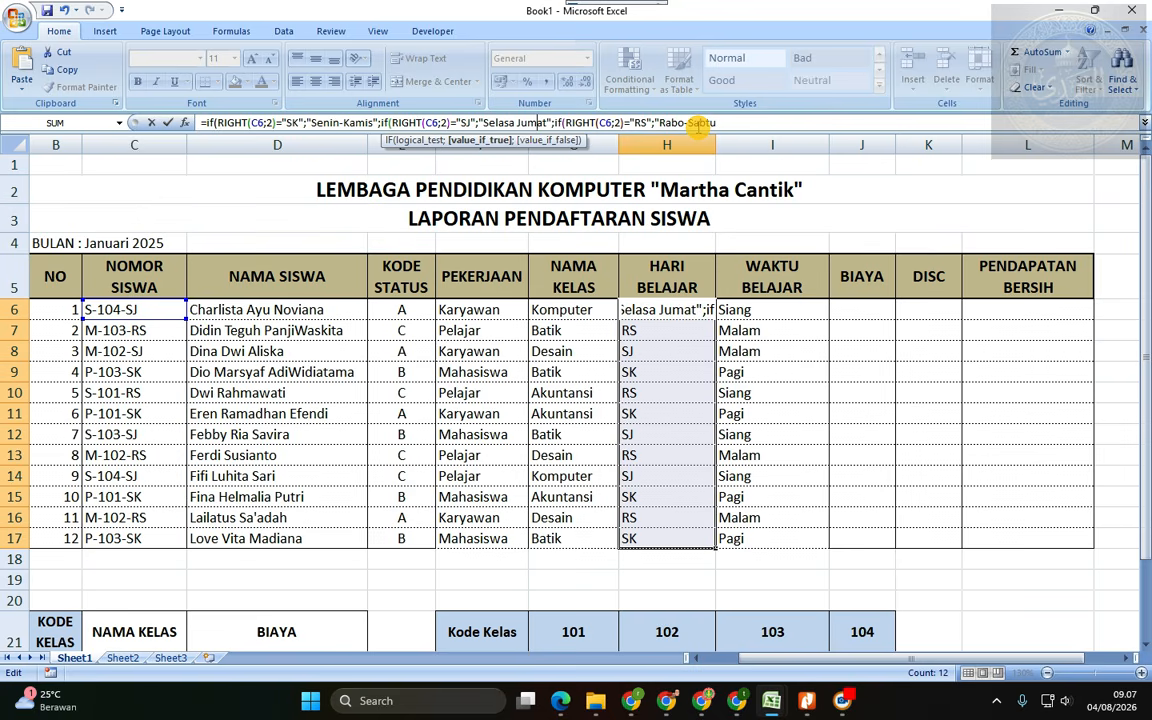
key("BackSpace")
type("-")
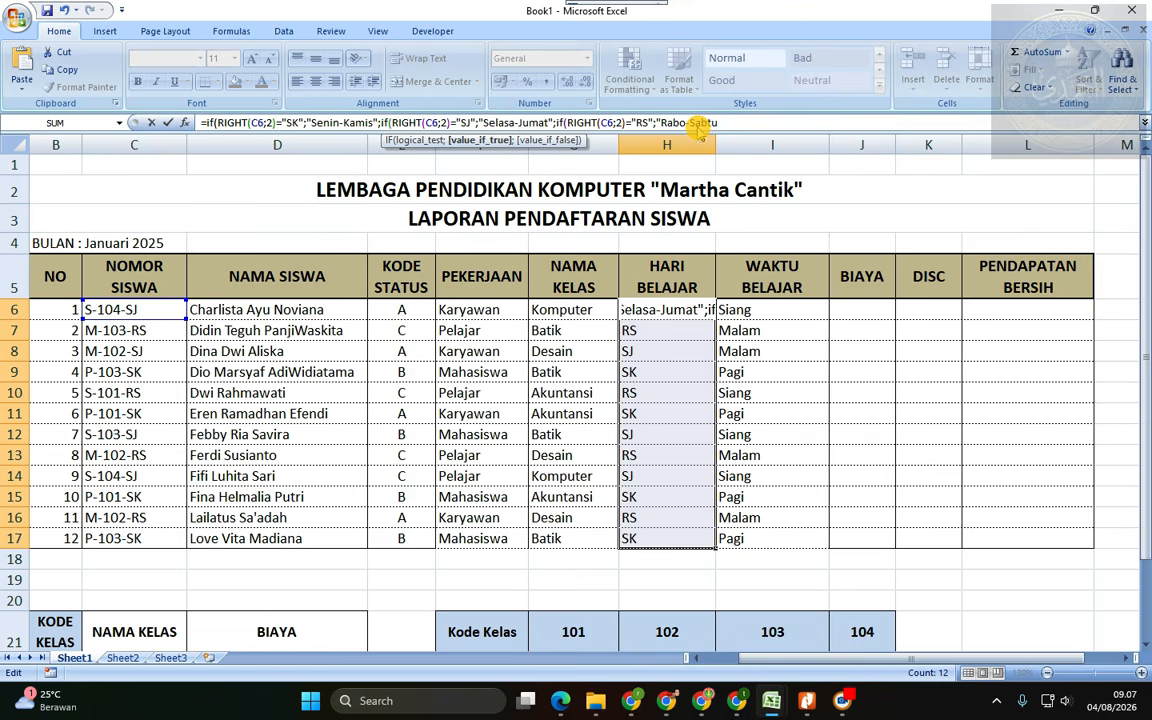
- Finish the H6 formula with "Data Salah" as the last IF's false result and three closing parentheses, and fill it down to H17
key("Right")
key("Right")
key("Right")
key("Right")
key("Right")
key("Right")
key("Right")
key("Right")
key("Right")
key("Right")
key("Right")
key("Right")
key("Right")
key("Right")
key("Right")
key("Right")
key("Right")
key("Right")
key("Right")
key("Right")
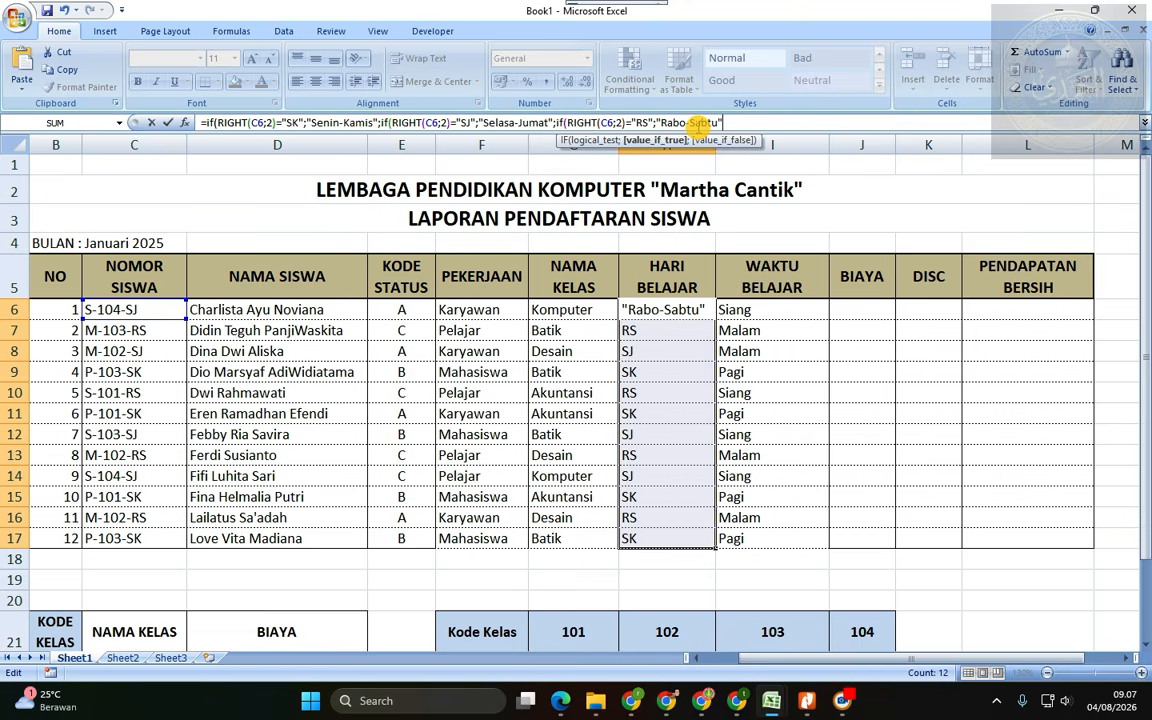
type(";")
key("Return")
key("n")
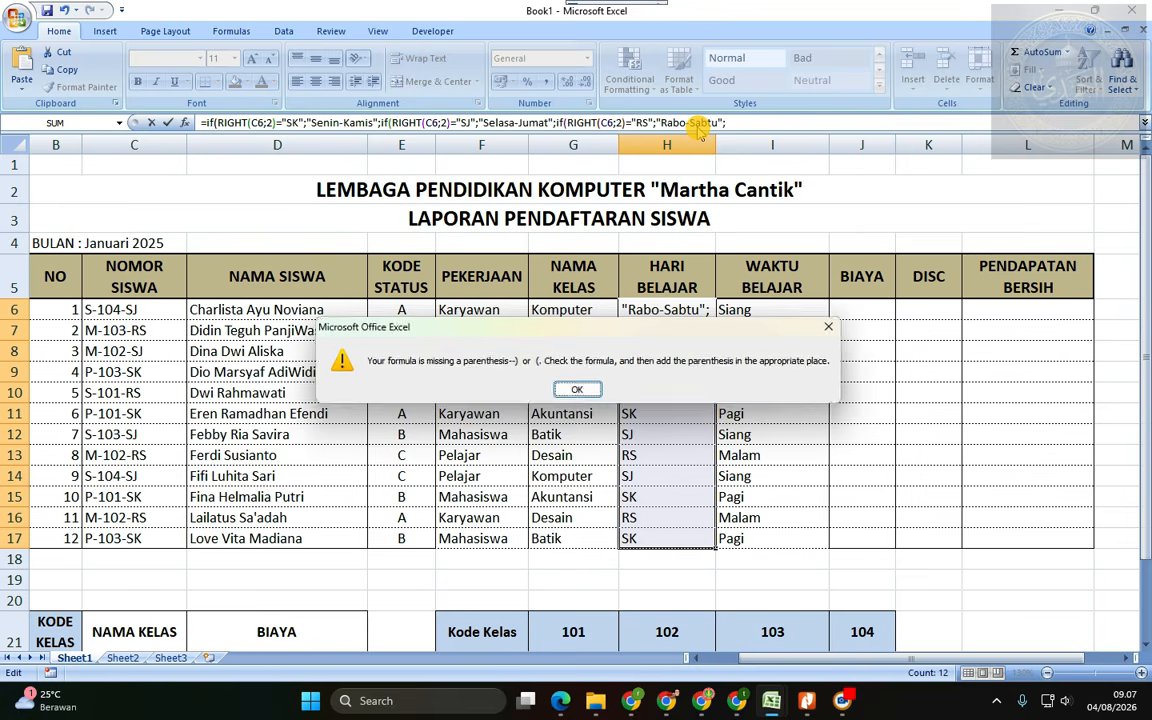
key("Return")
key("End")
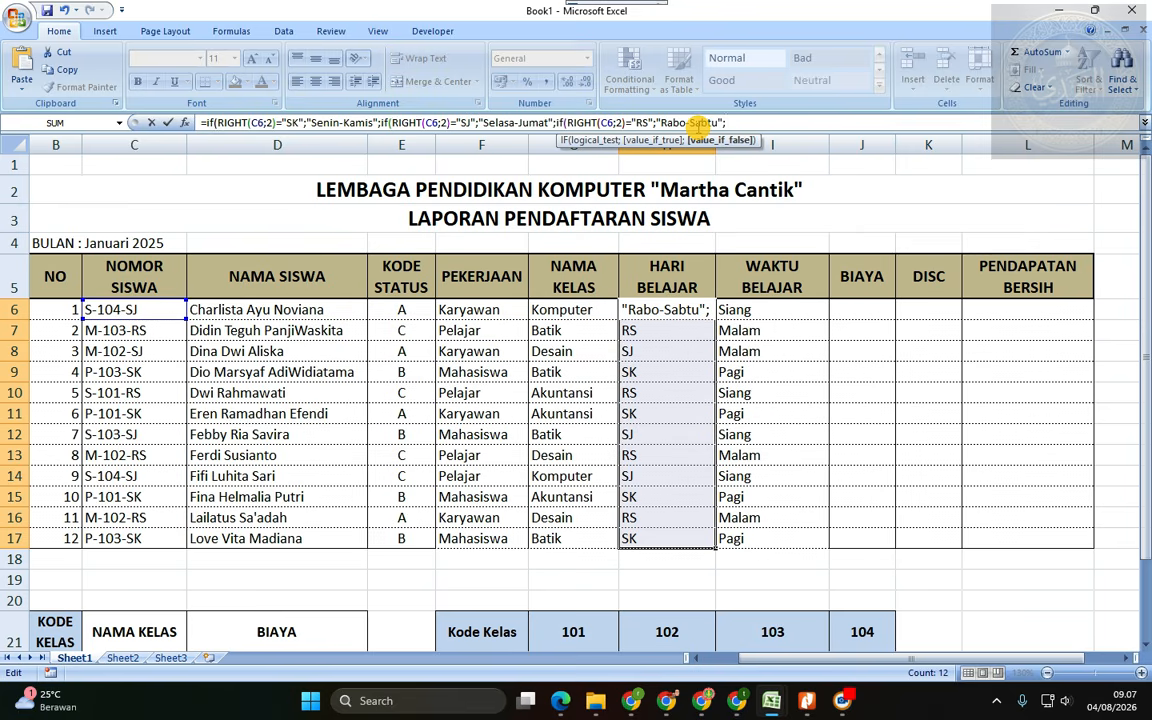
type("\"")
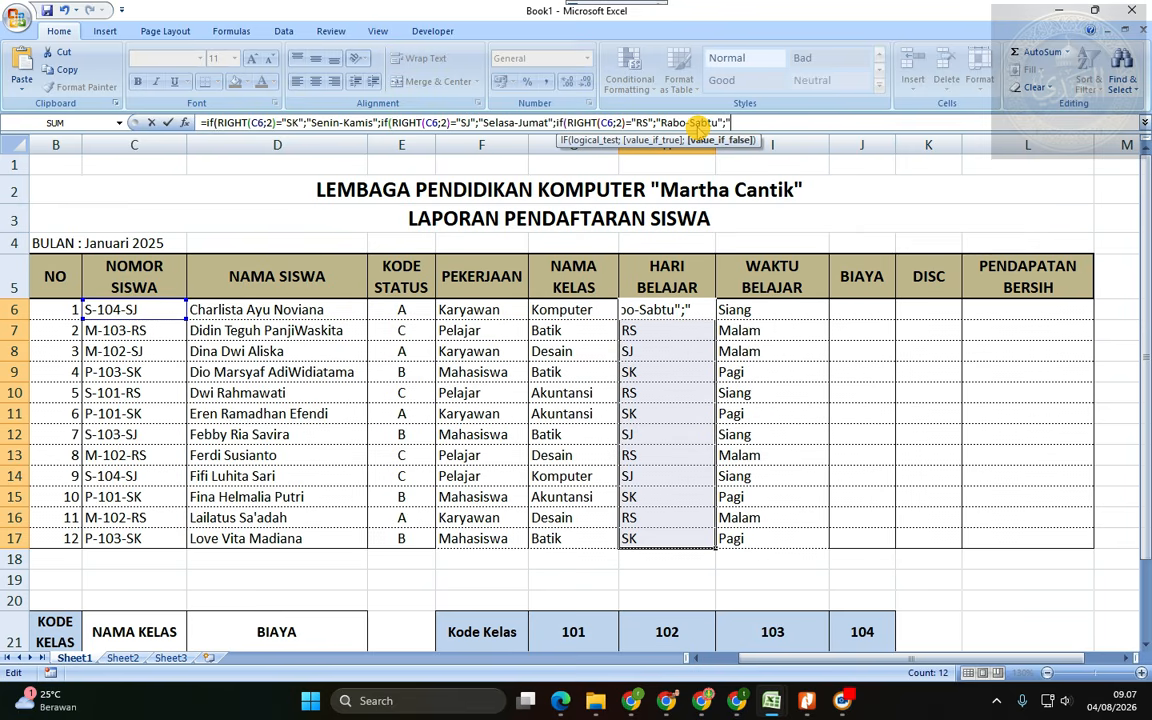
type("Data Sa;a")
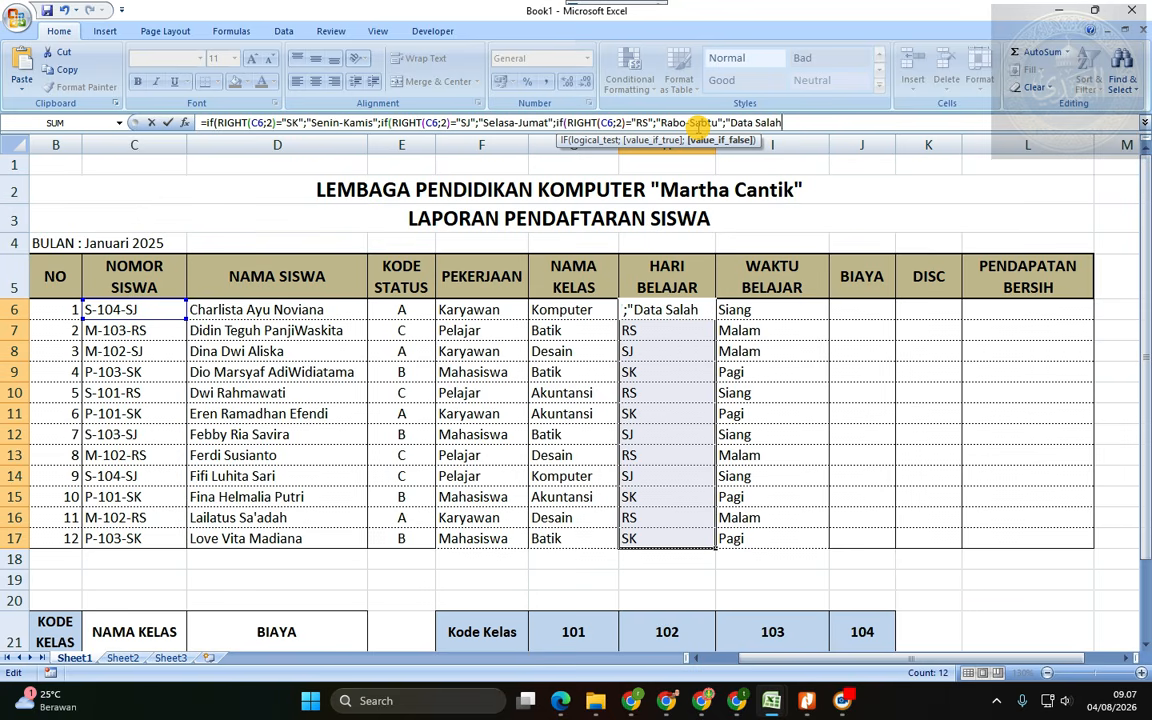
type("))")
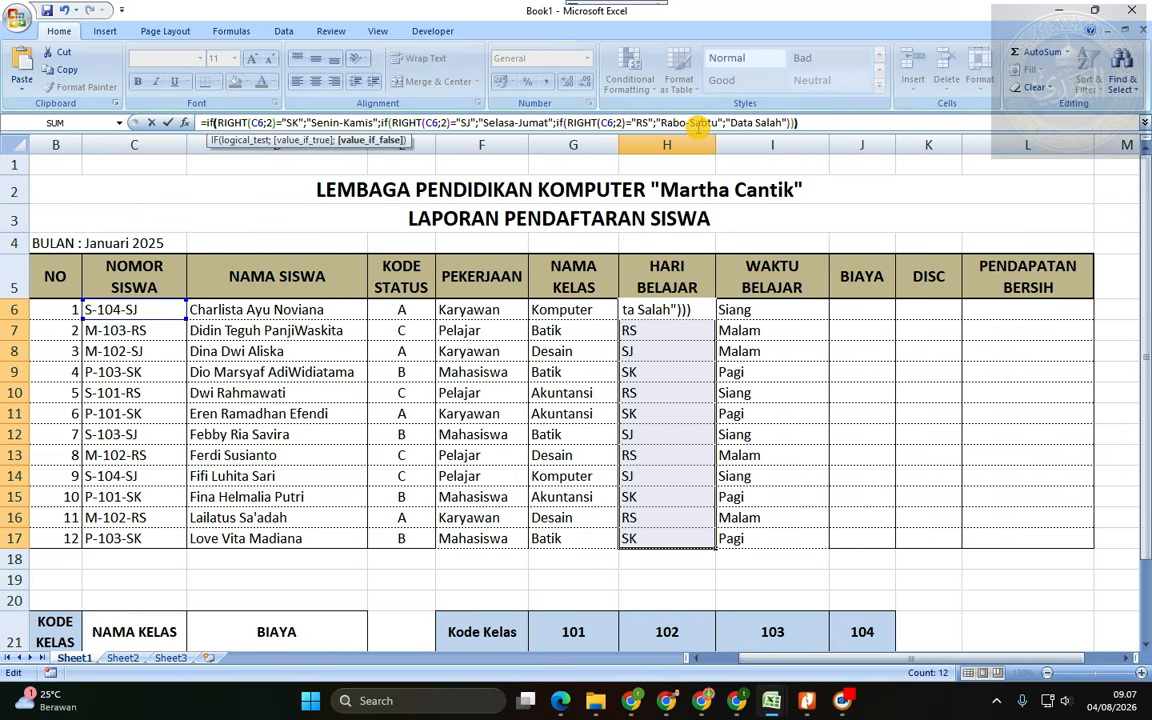
key("Return")
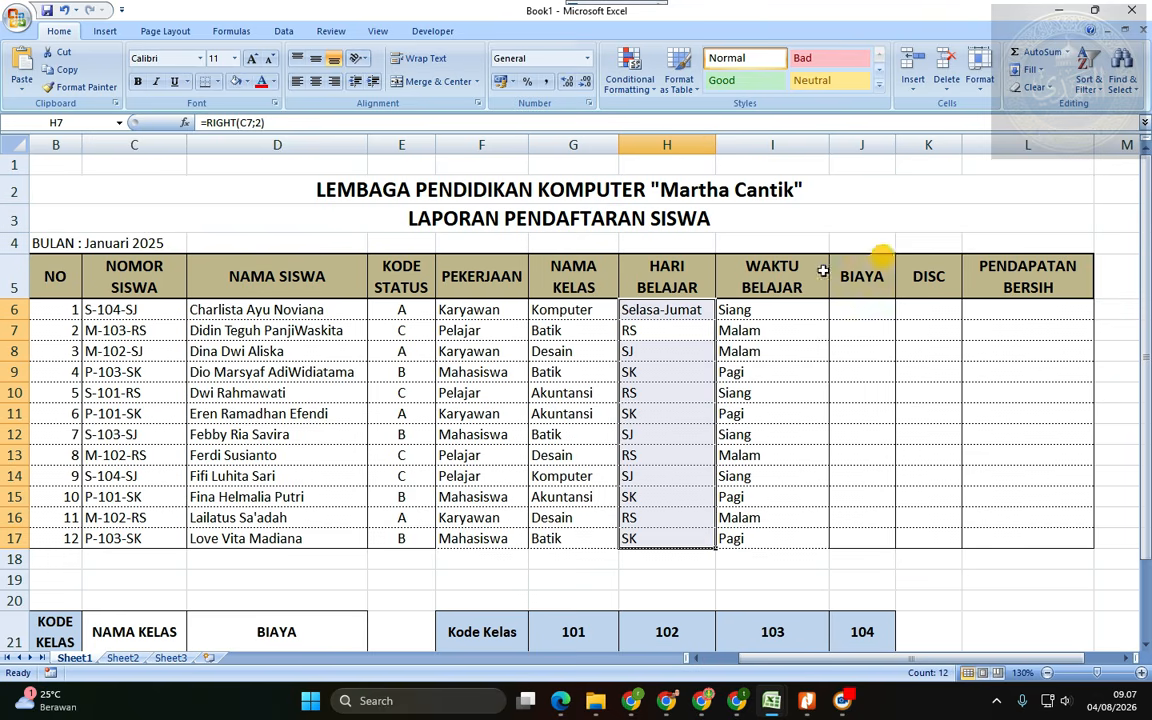
left_click(703, 310)
left_click_drag(715, 318, 703, 540)
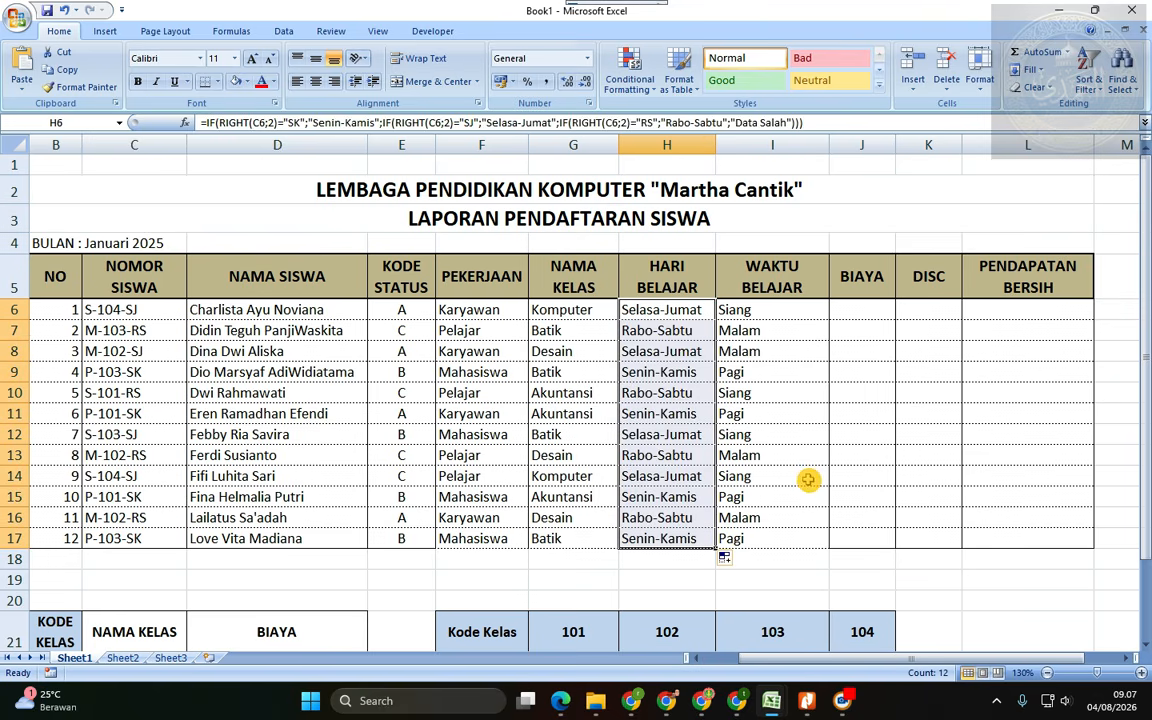
- Read the rule for the Biaya column in the PDF in Nitro Pro, and examine the class fee table below the report in Excel
left_click(866, 320)
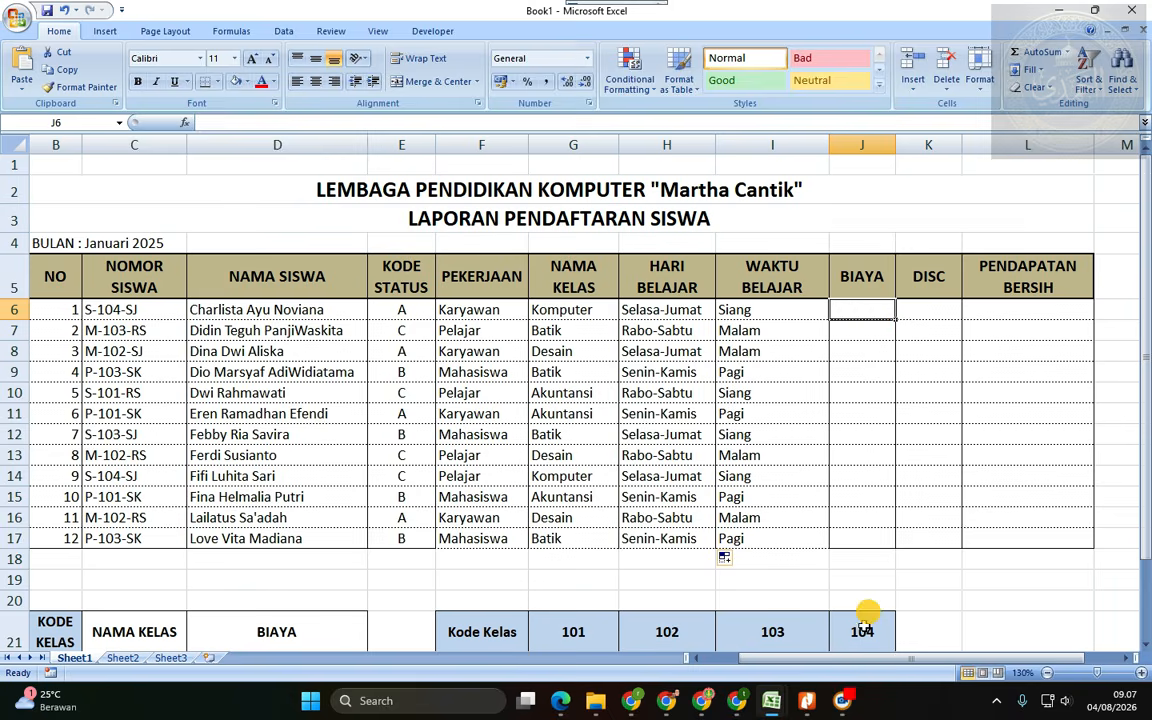
left_click(806, 701)
scroll(552, 453, "down", 1)
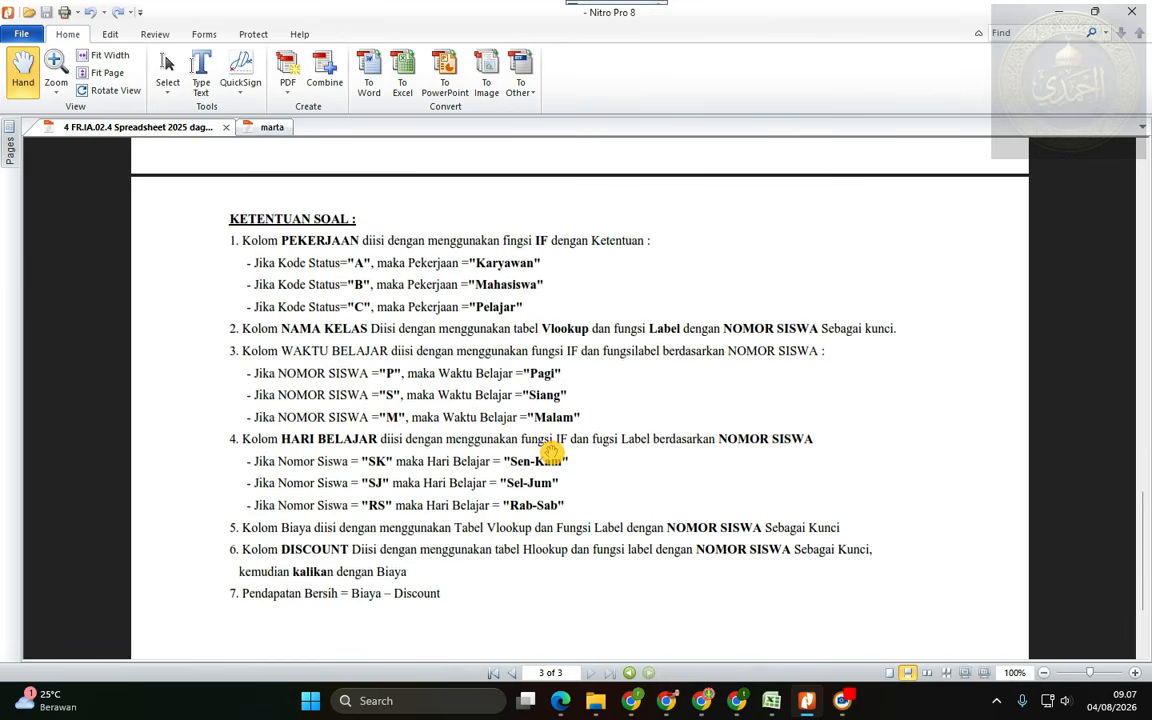
scroll(550, 447, "down", 1)
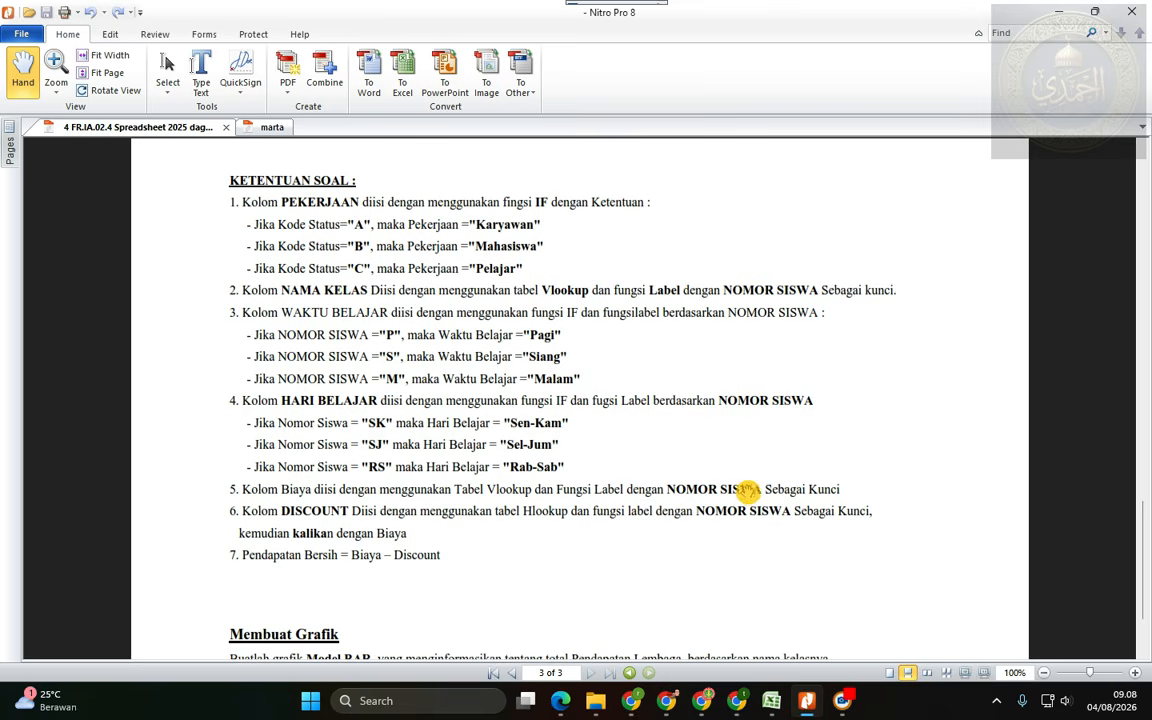
left_click(776, 712)
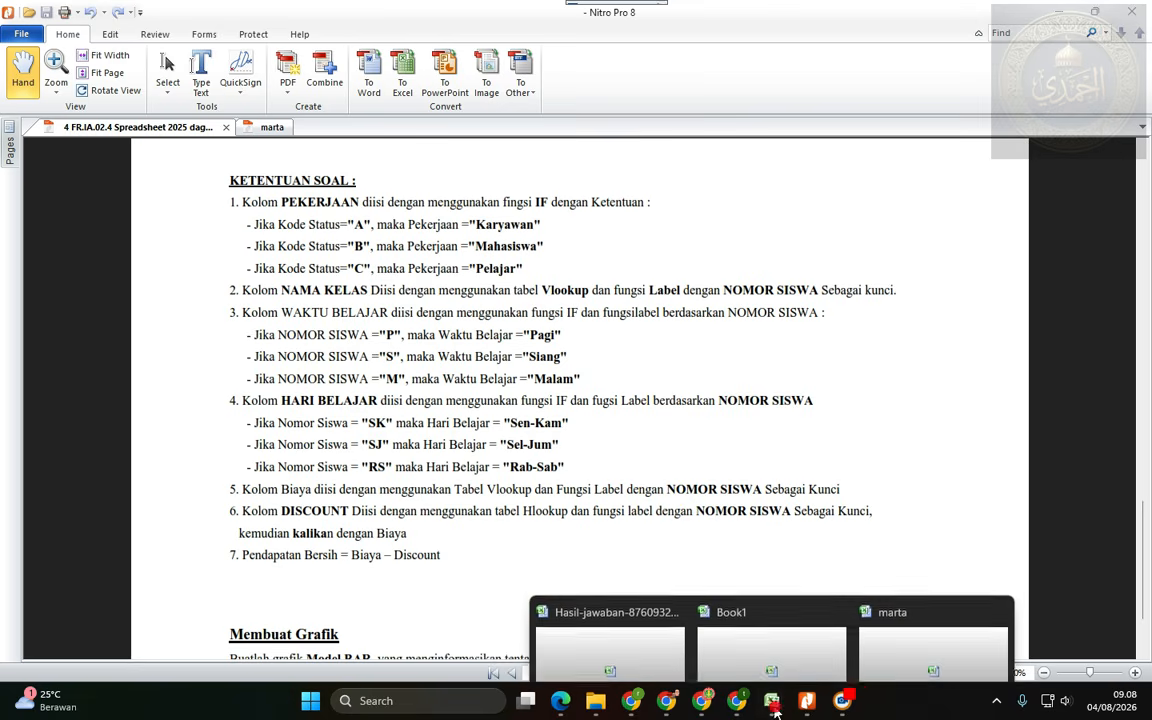
left_click(771, 630)
scroll(595, 481, "down", 2)
scroll(595, 481, "up", 1)
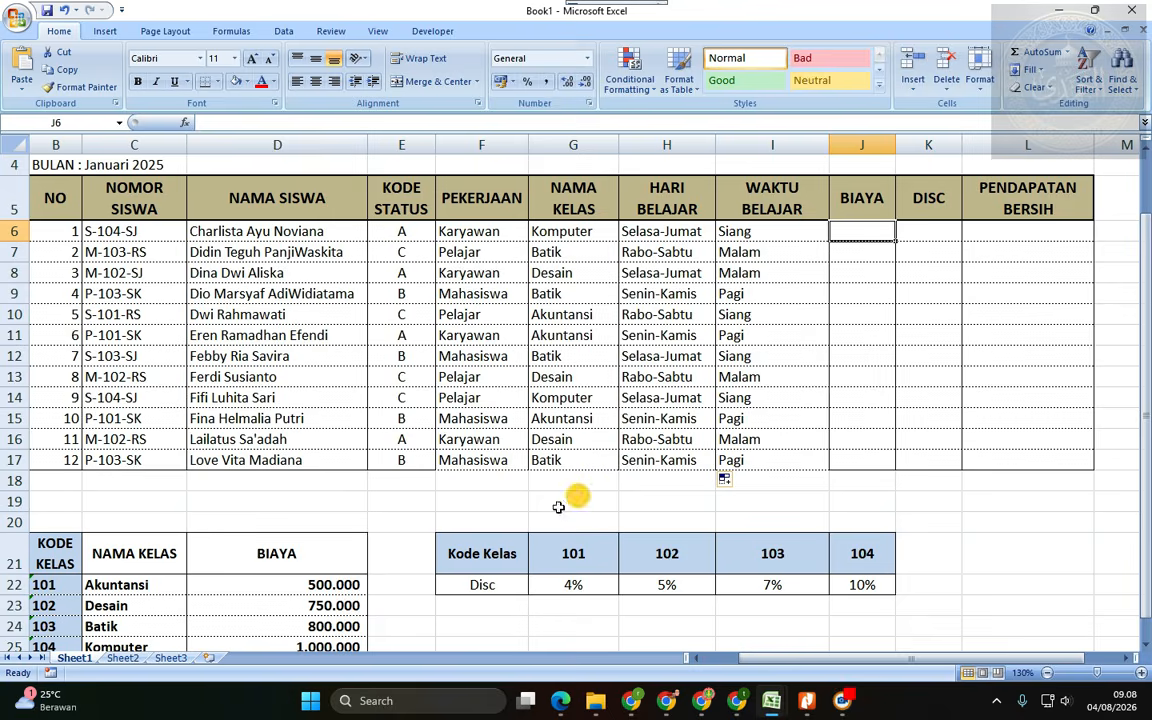
scroll(507, 450, "up", 1)
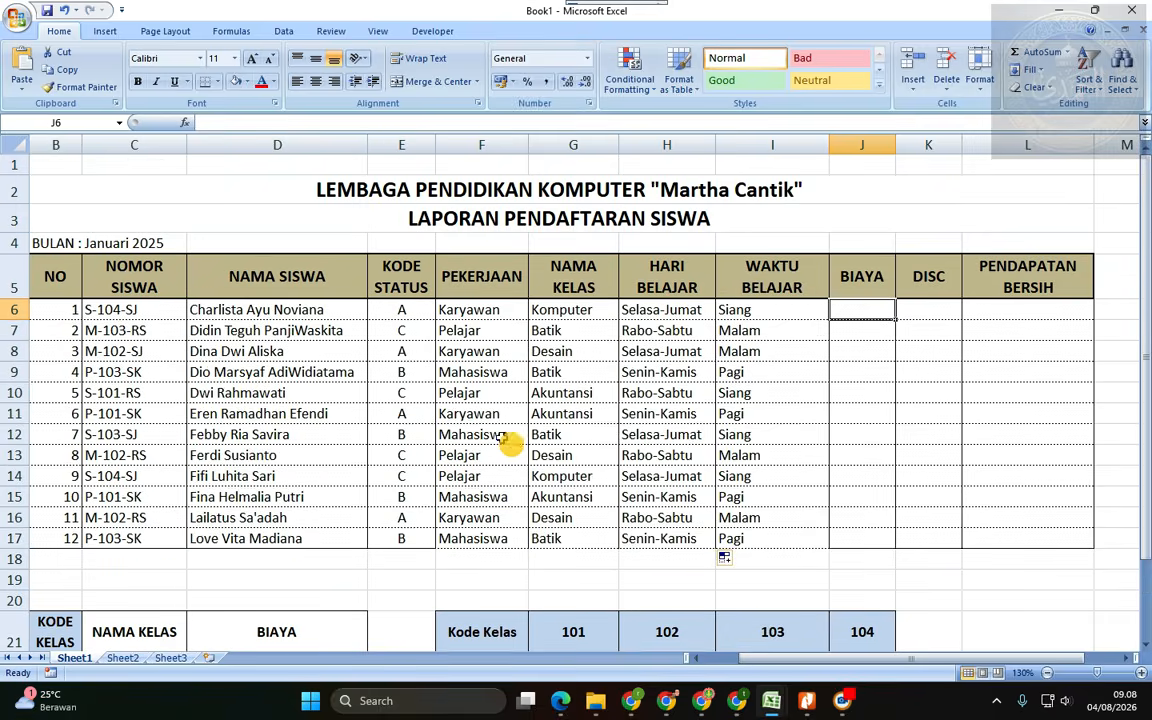
scroll(470, 495, "down", 1)
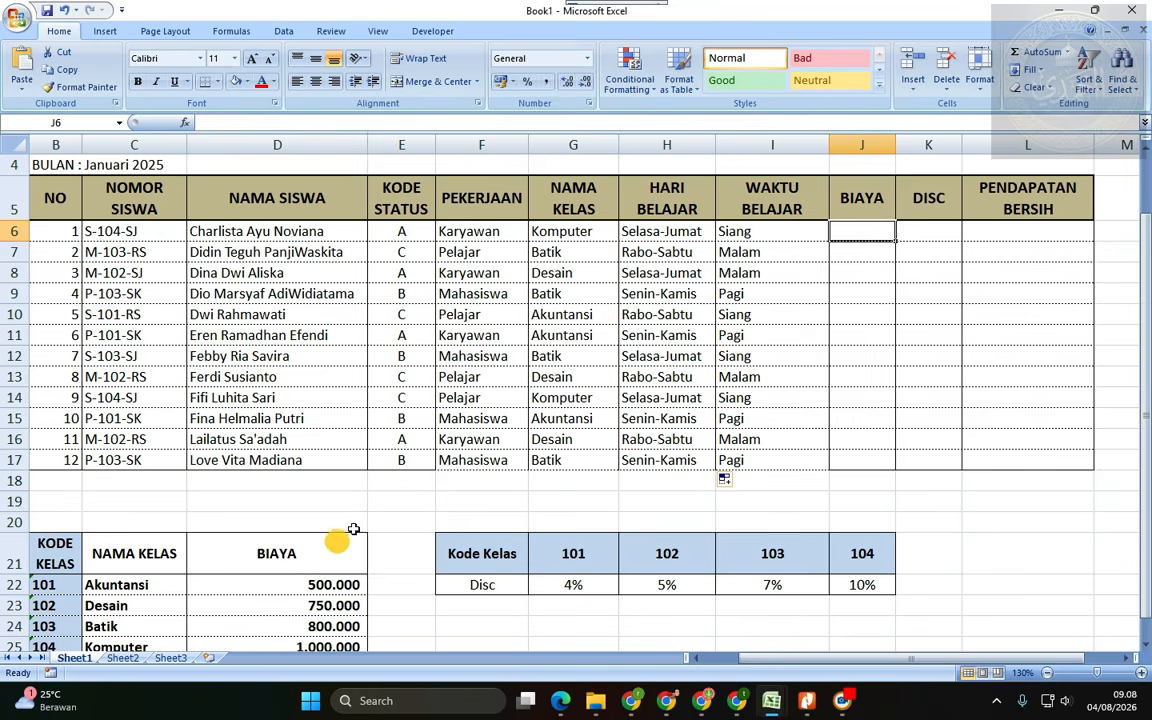
scroll(340, 505, "up", 1)
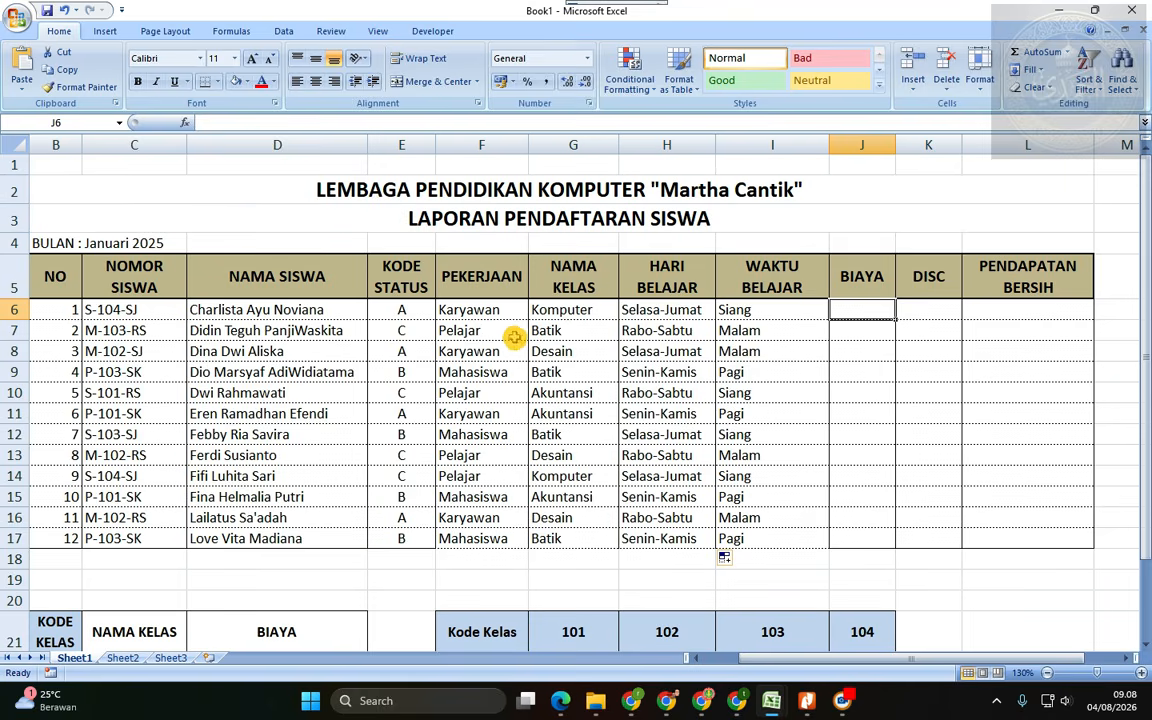
scroll(520, 340, "down", 2)
scroll(532, 338, "up", 2)
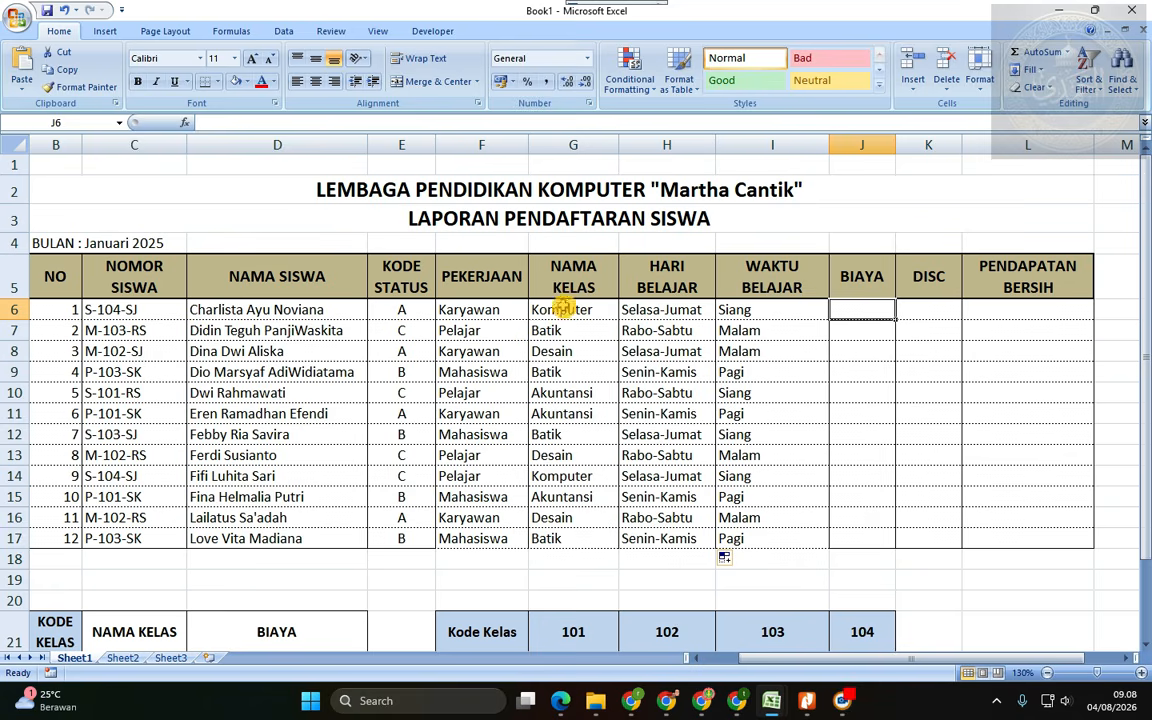
- Copy the whole VLOOKUP formula text from G6 in the NAMA KELAS column, leaving that cell's formula as it is
left_click(563, 309)
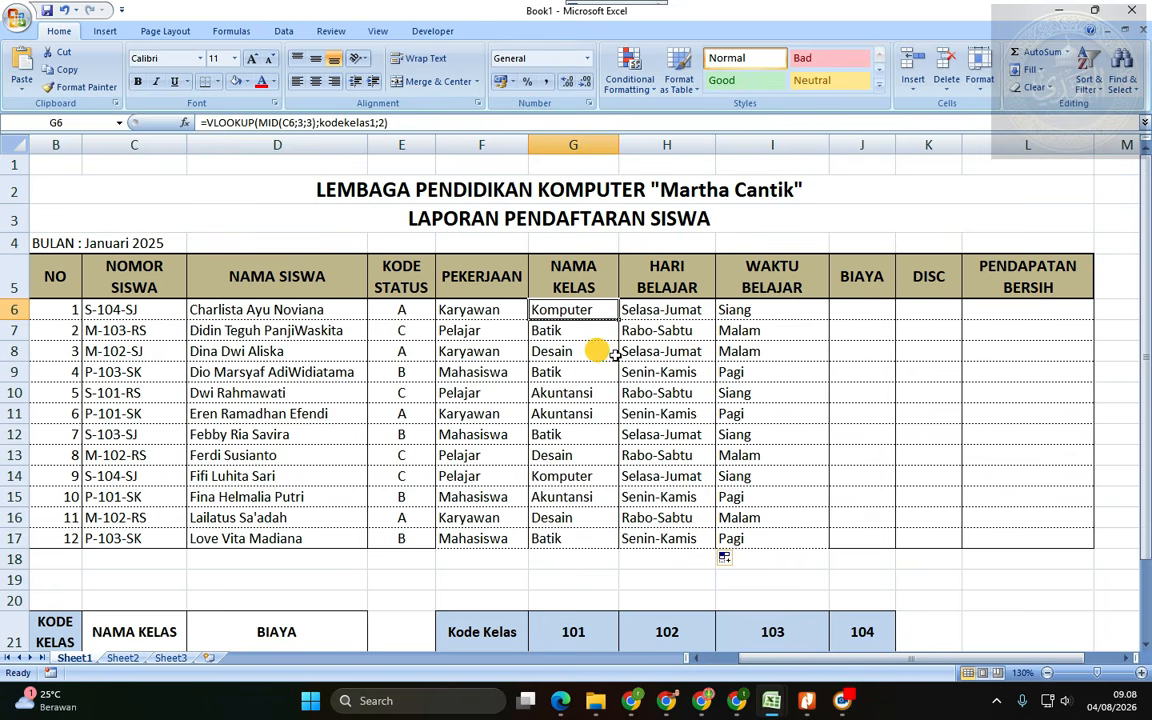
scroll(419, 496, "down", 2)
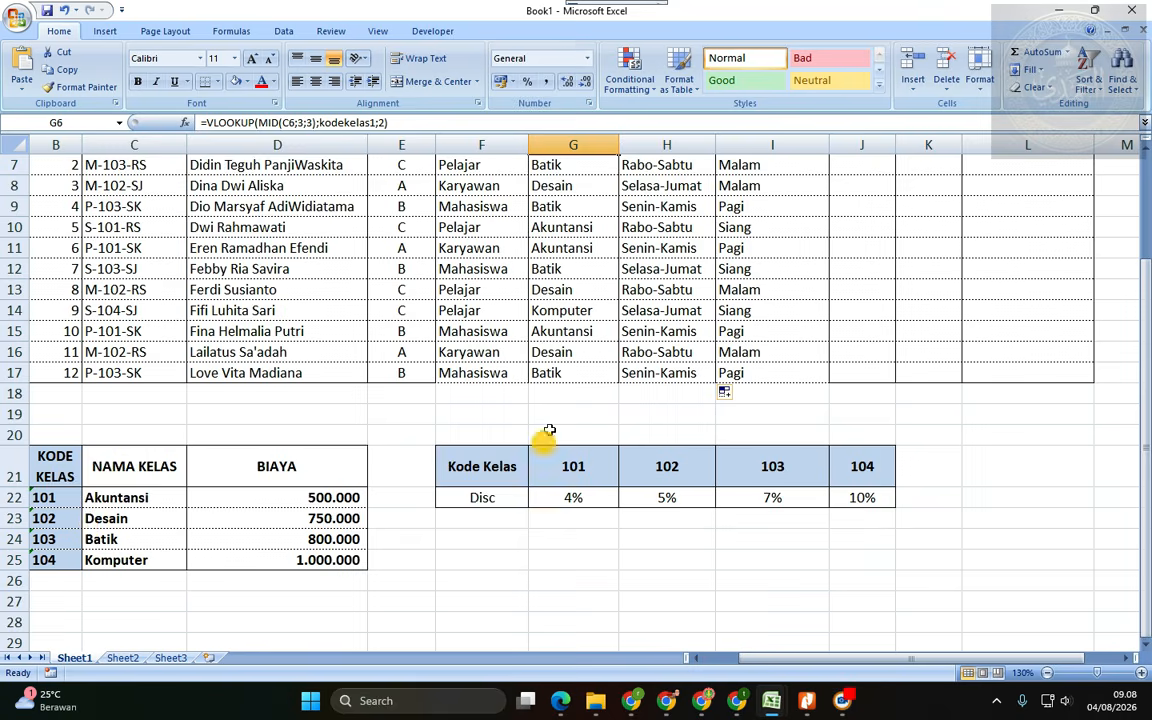
scroll(549, 430, "up", 2)
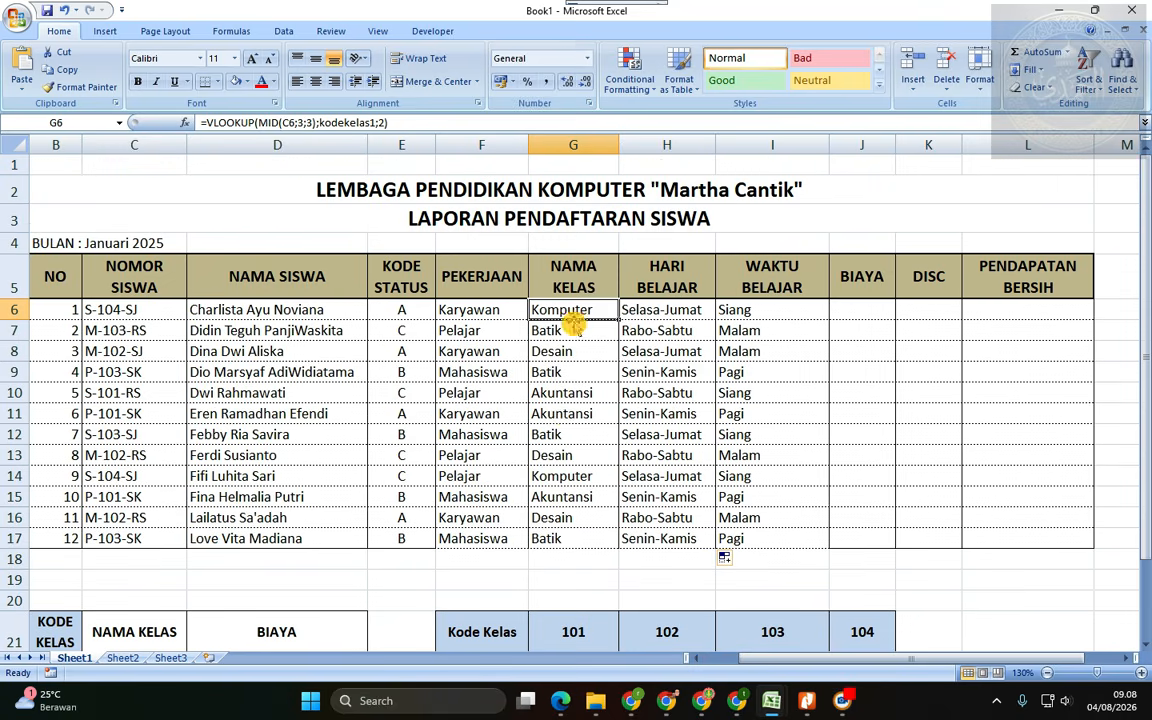
left_click(397, 122)
left_click_drag(388, 122, 205, 122)
key("ctrl+c")
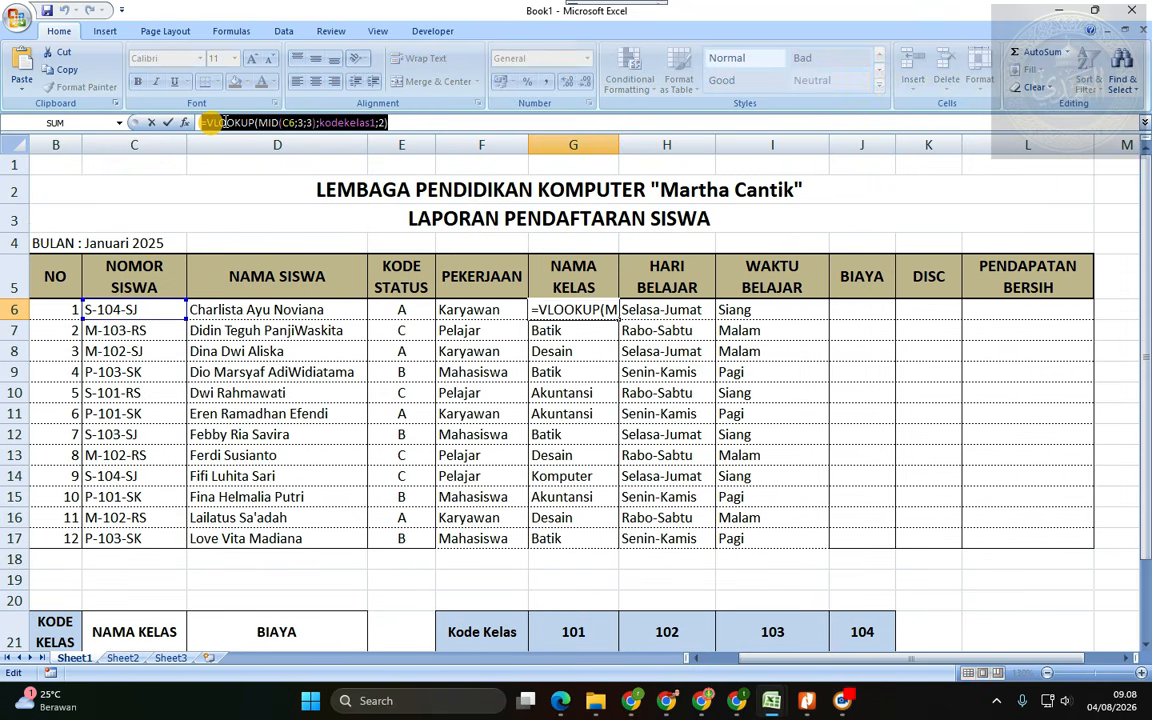
left_click(392, 122)
key("Return")
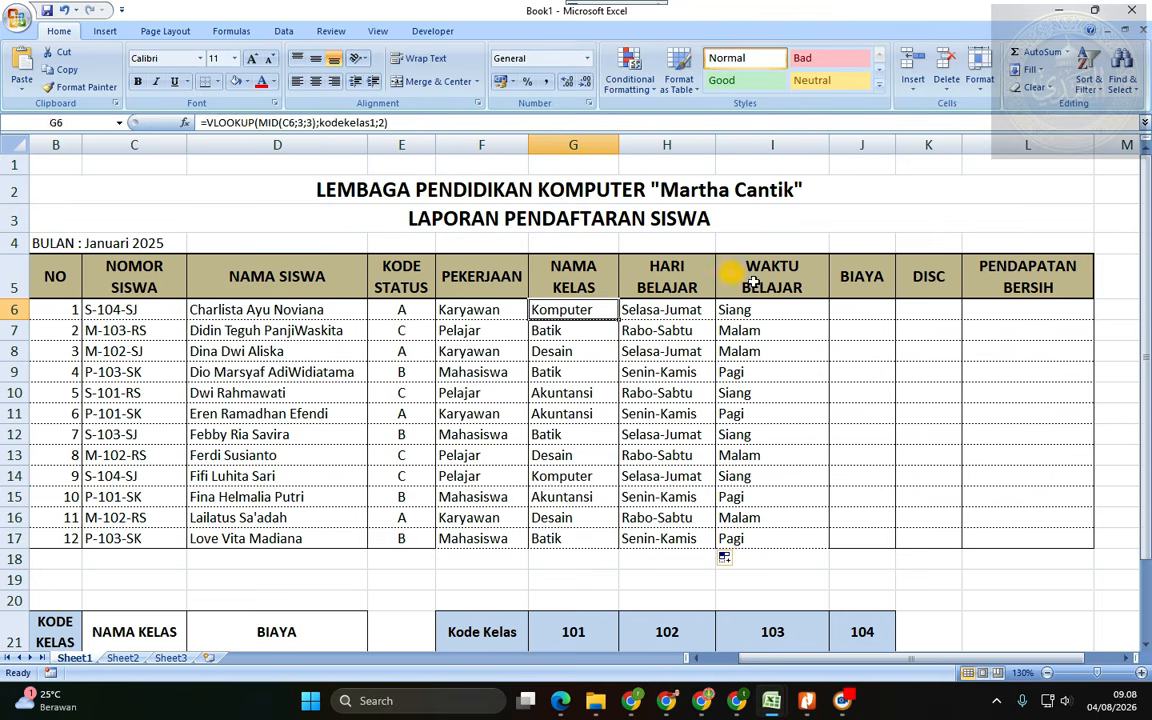
- Paste the formula =VLOOKUP(MID(C6;3;3);kodekelas1;2) into J6 in the BIAYA column and fill it down to J17
left_click(851, 314)
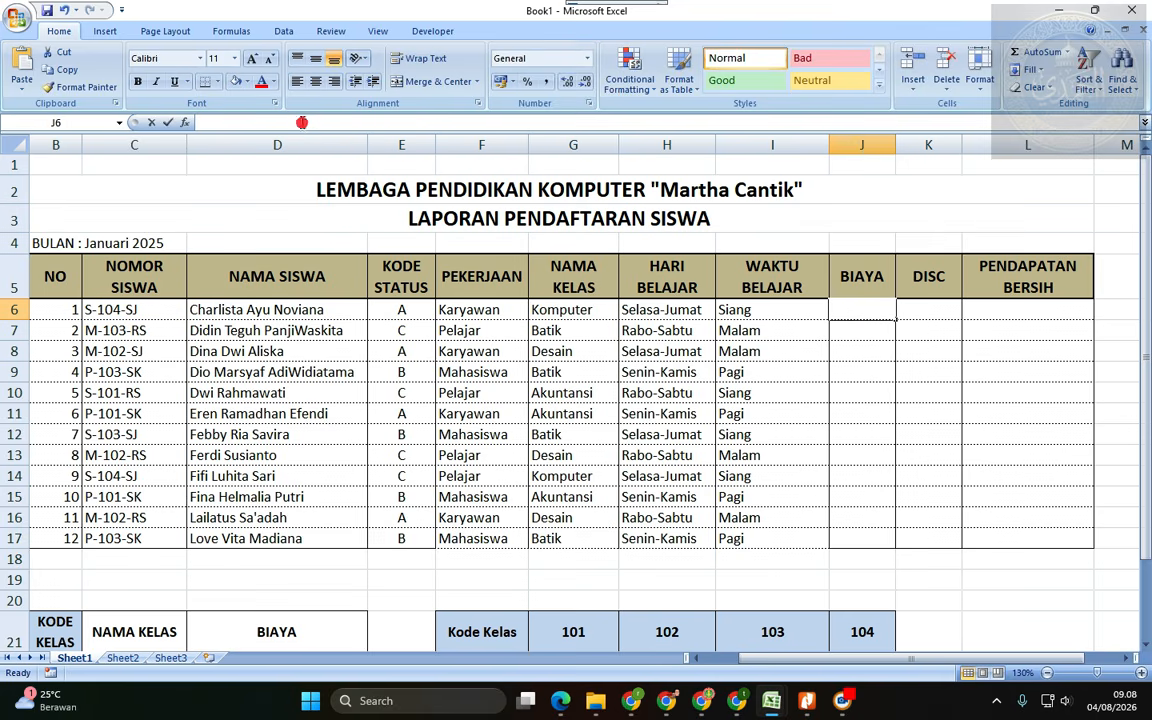
left_click(300, 122)
key("ctrl+v")
key("Return")
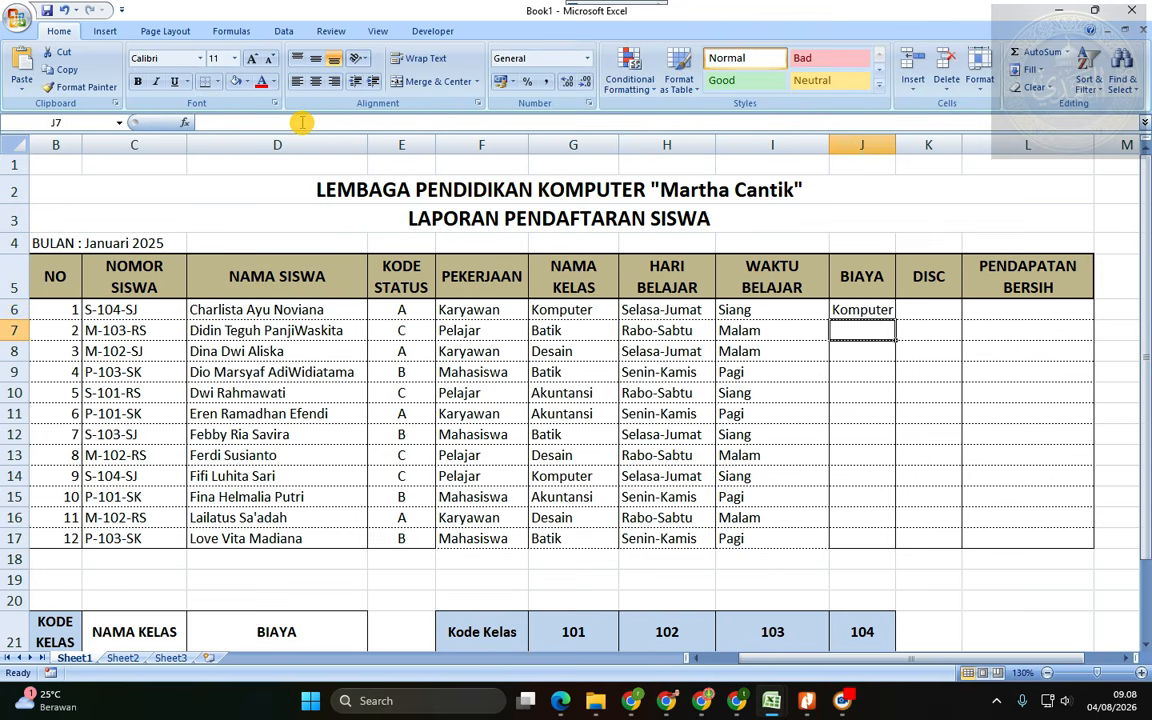
left_click(877, 312)
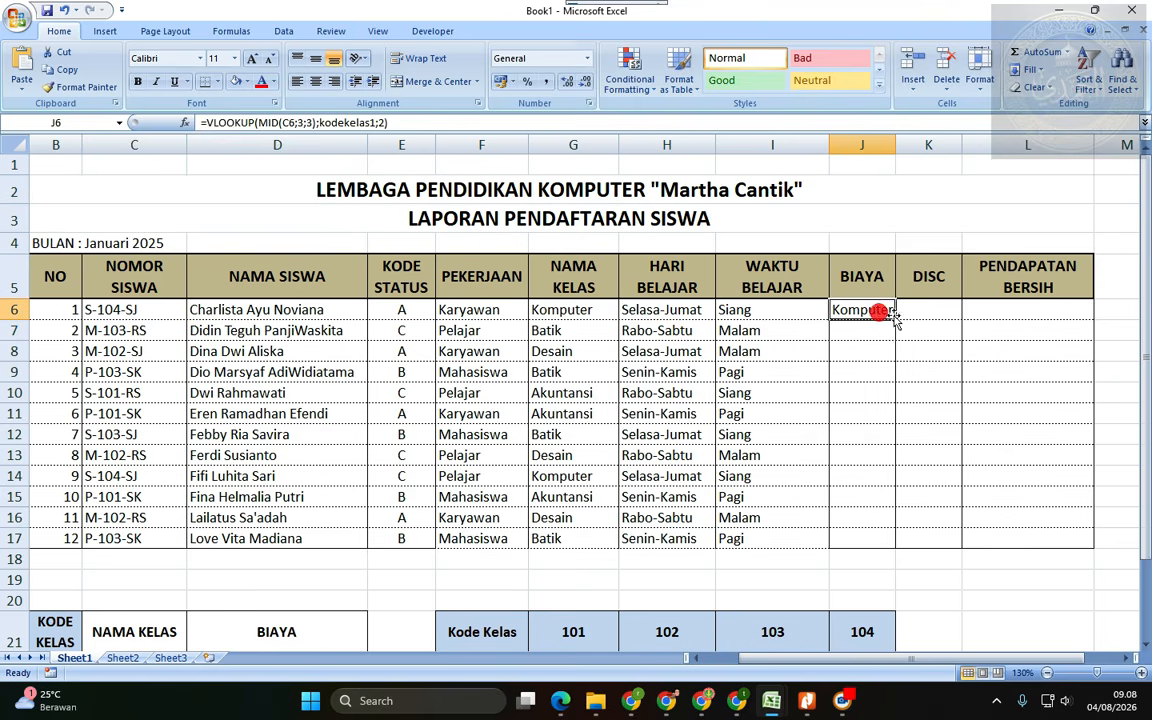
left_click_drag(896, 319, 880, 542)
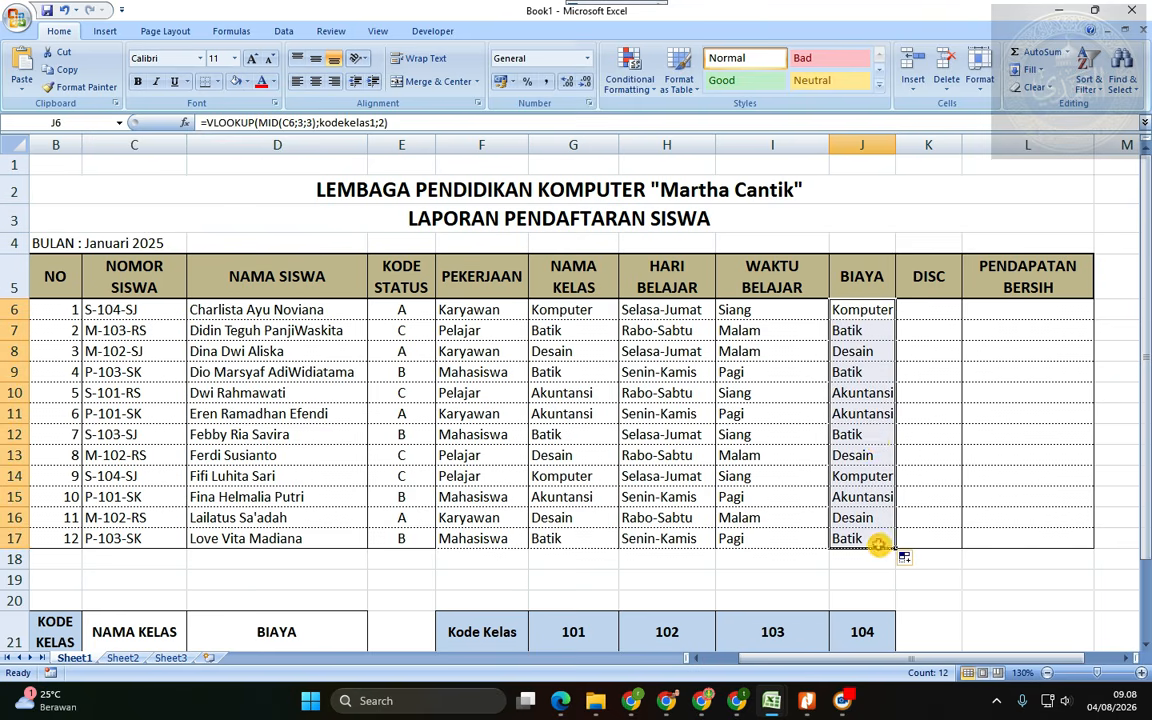
- Set the VLOOKUP column index in J6 to 3 and fill the formula down to J17
left_click(380, 122)
key("BackSpace")
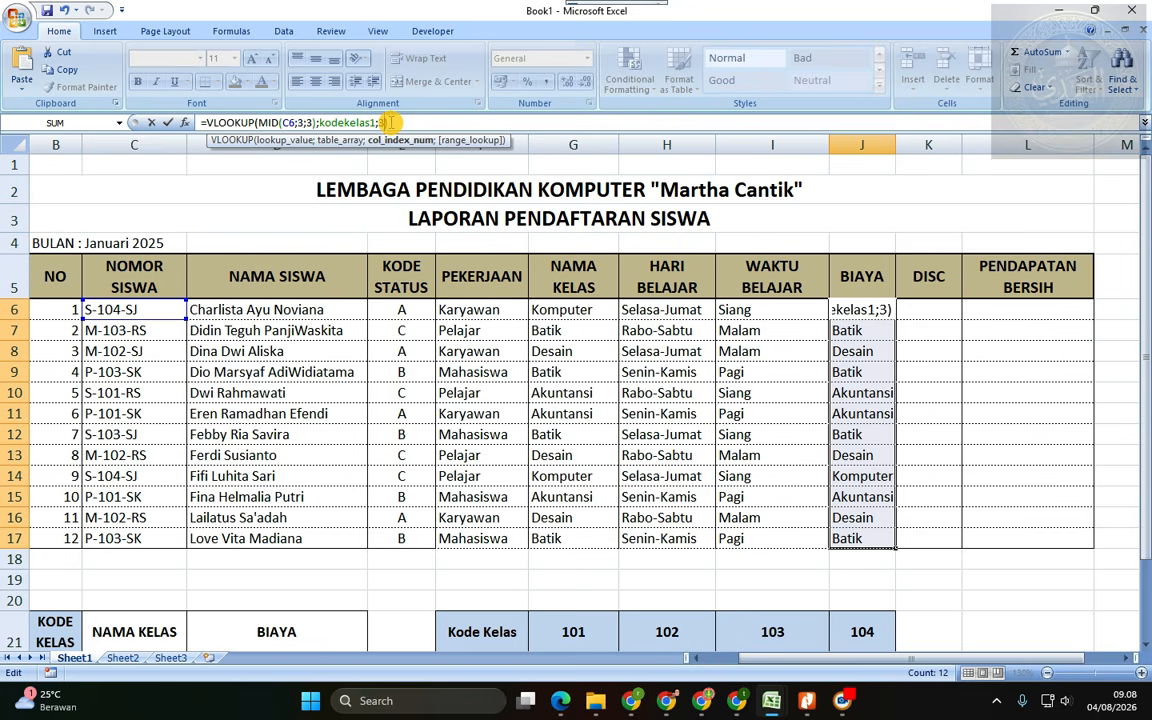
key("Return")
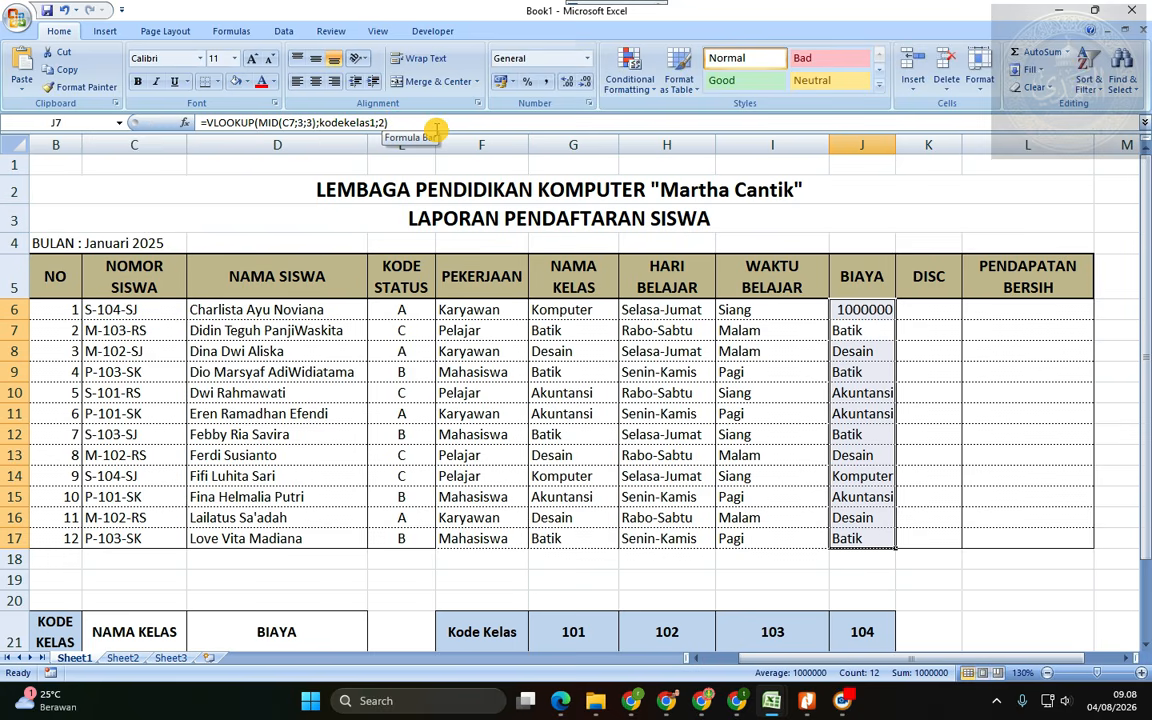
left_click(866, 306)
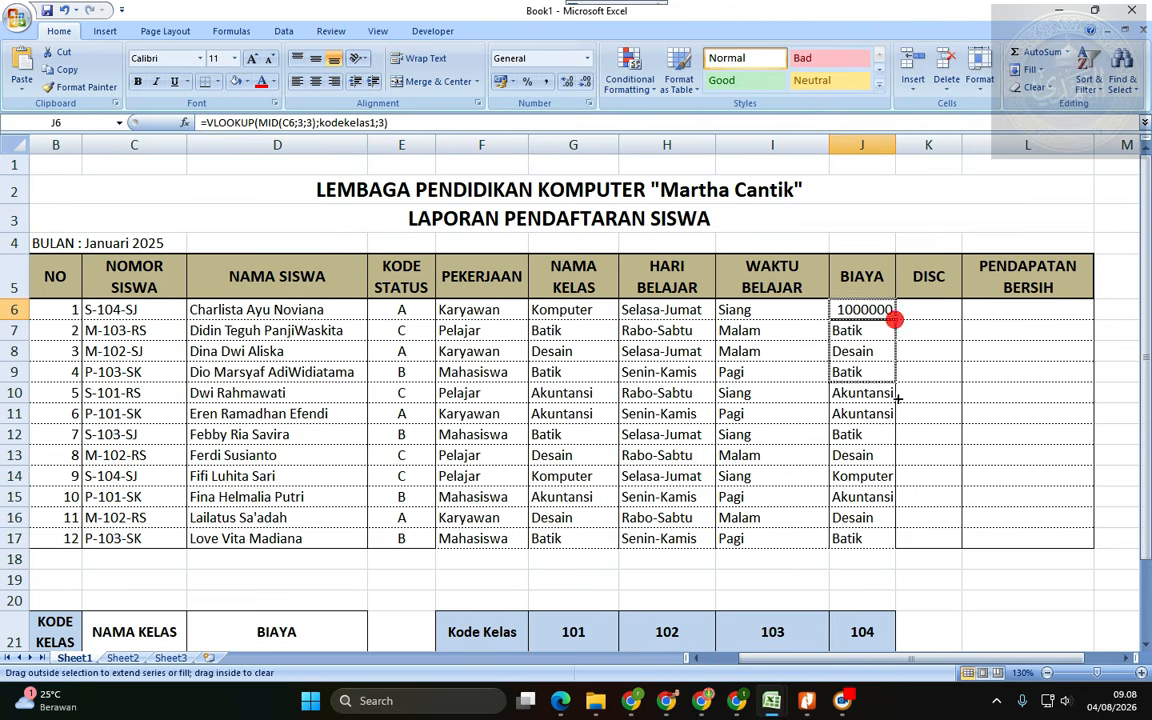
left_click_drag(893, 318, 895, 536)
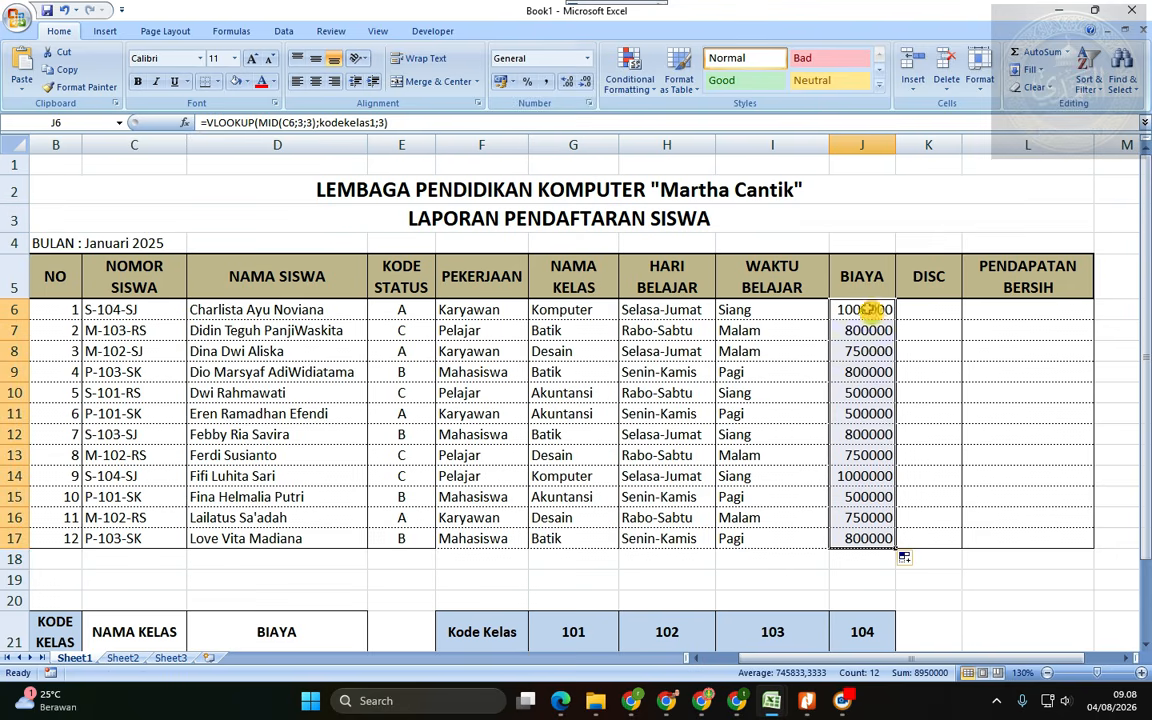
- Format the BIAYA amounts in J6:J17 with thousands separators and no decimal places
left_click(543, 80)
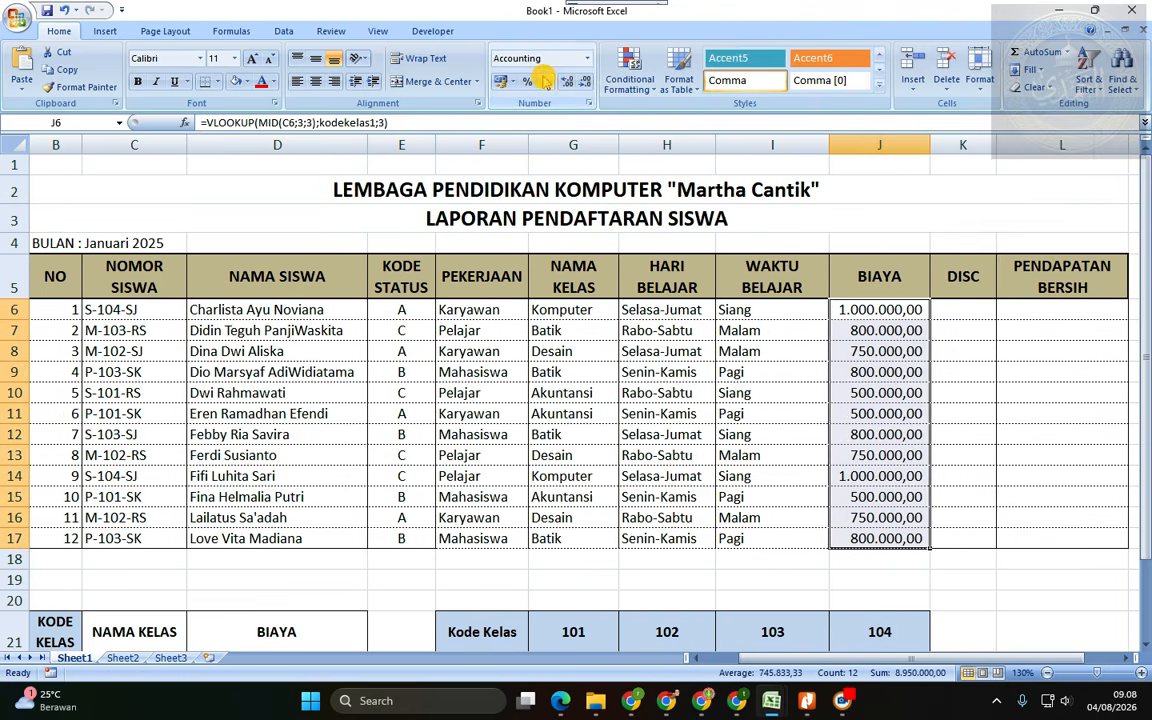
double_click(586, 85)
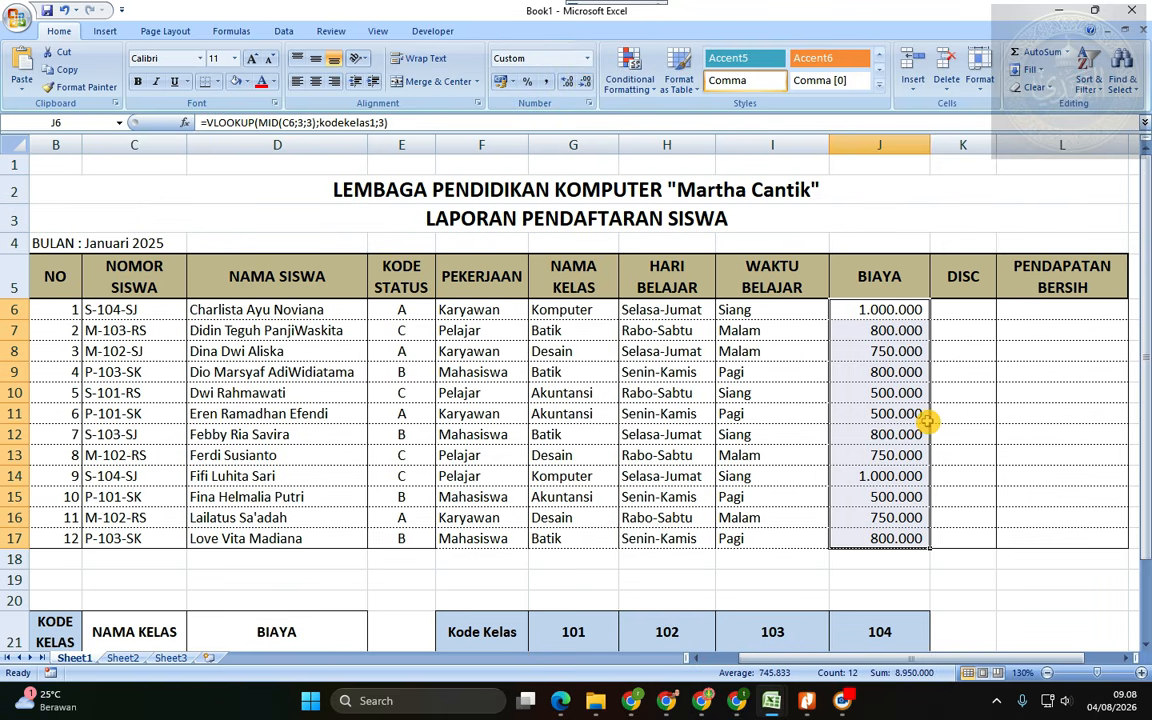
- Read the rule for the DISCOUNT column in the PDF in Nitro Pro, and return to the report in Excel
left_click(803, 701)
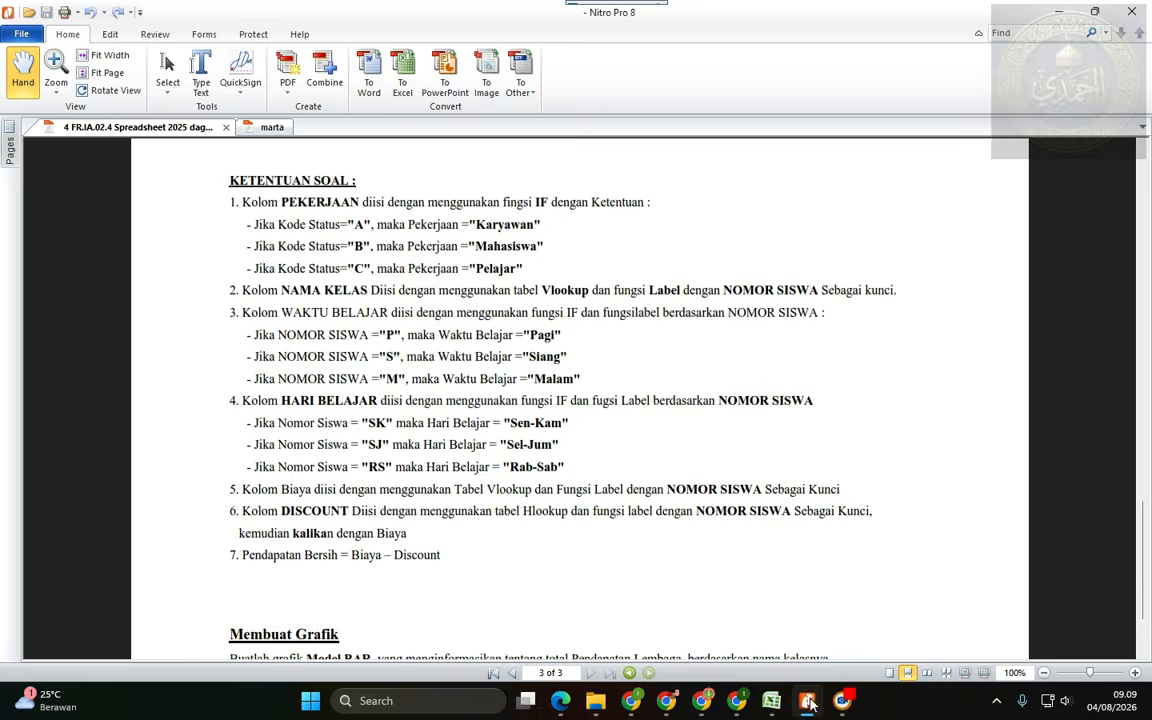
left_click(771, 701)
left_click(900, 309)
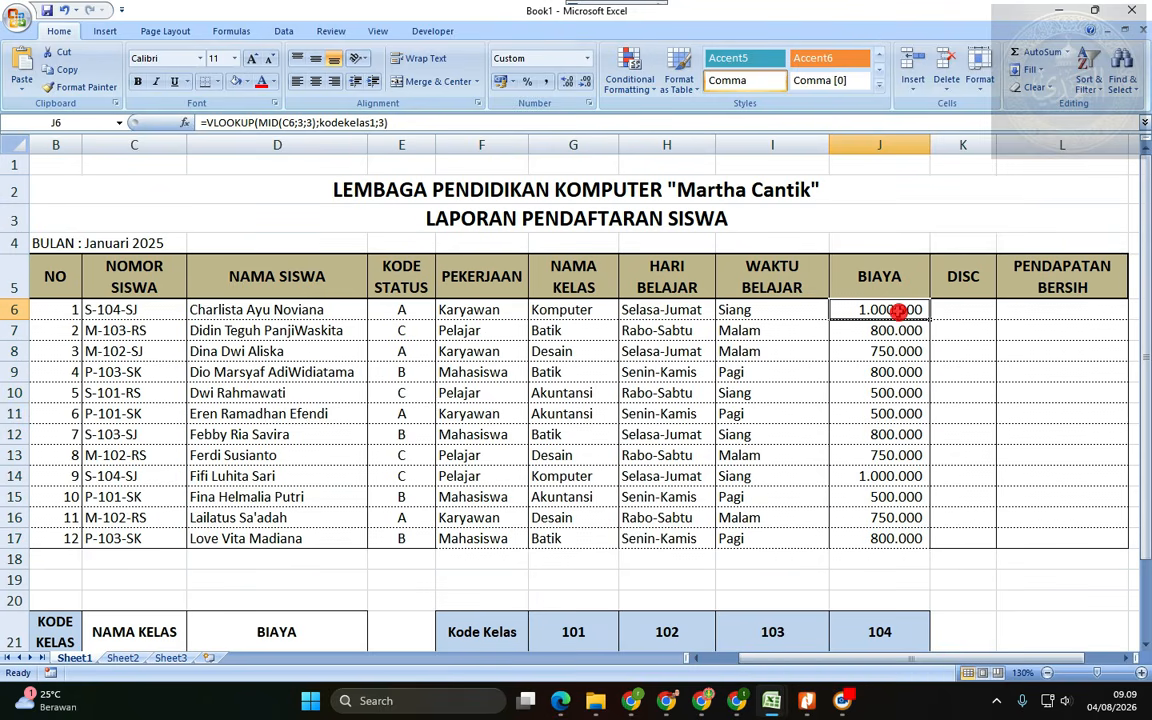
left_click(960, 309)
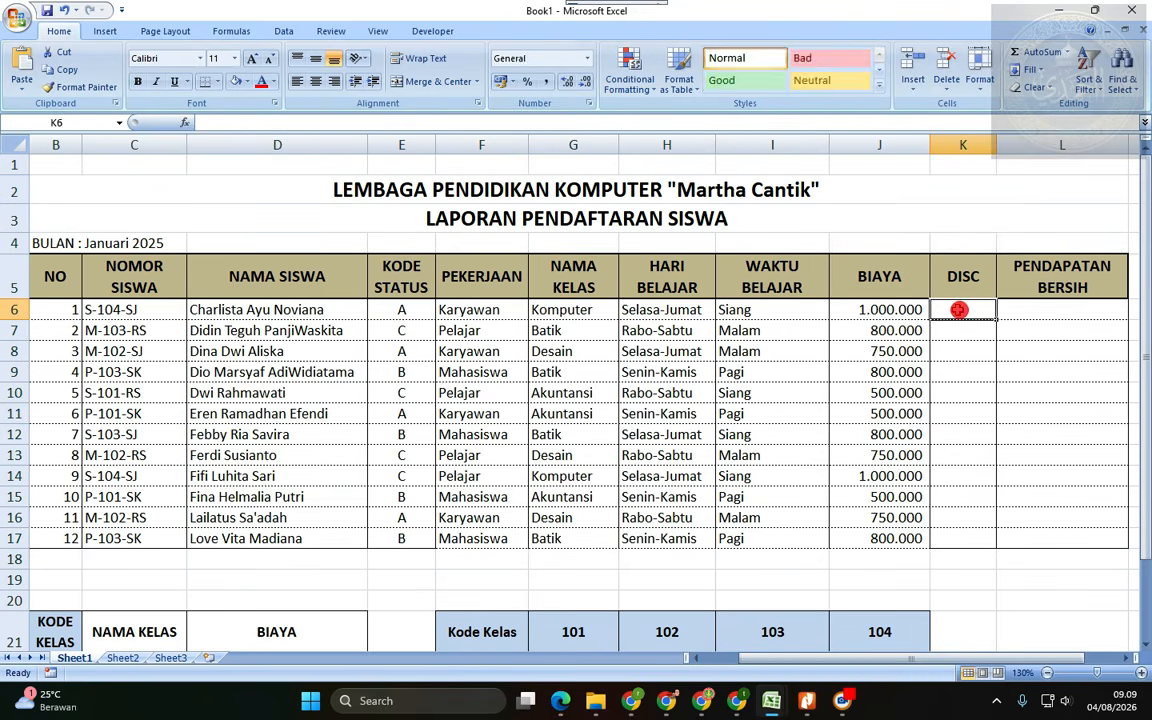
type("=")
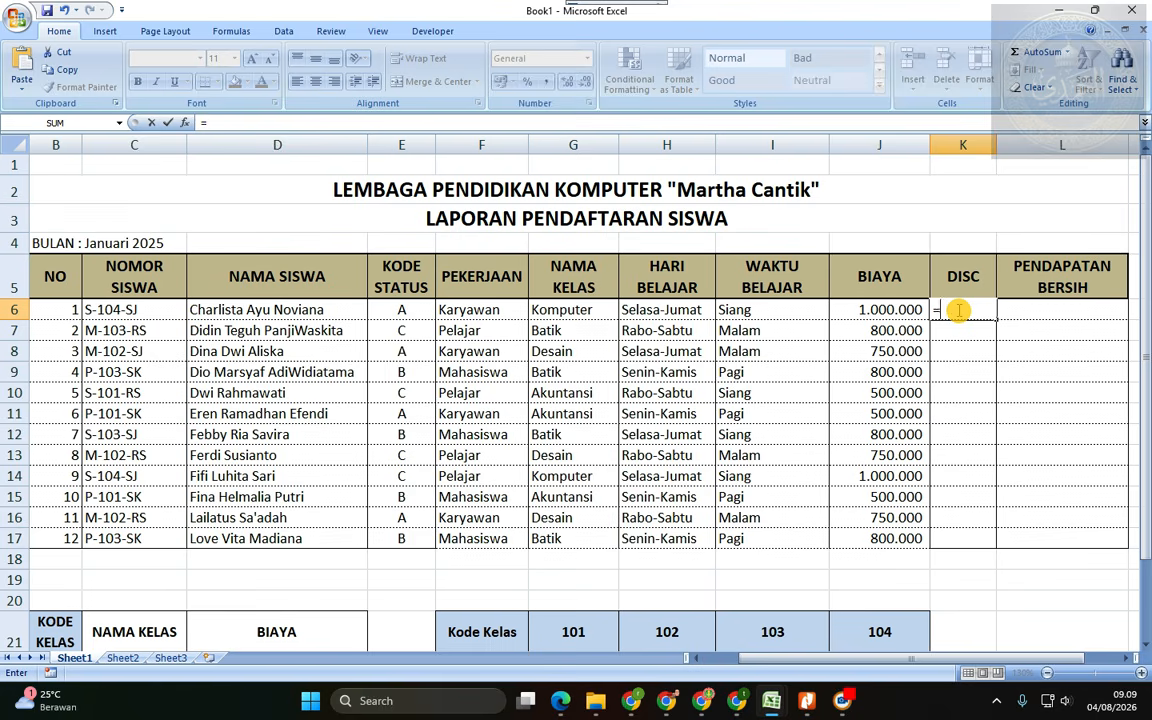
type("HLOOKU")
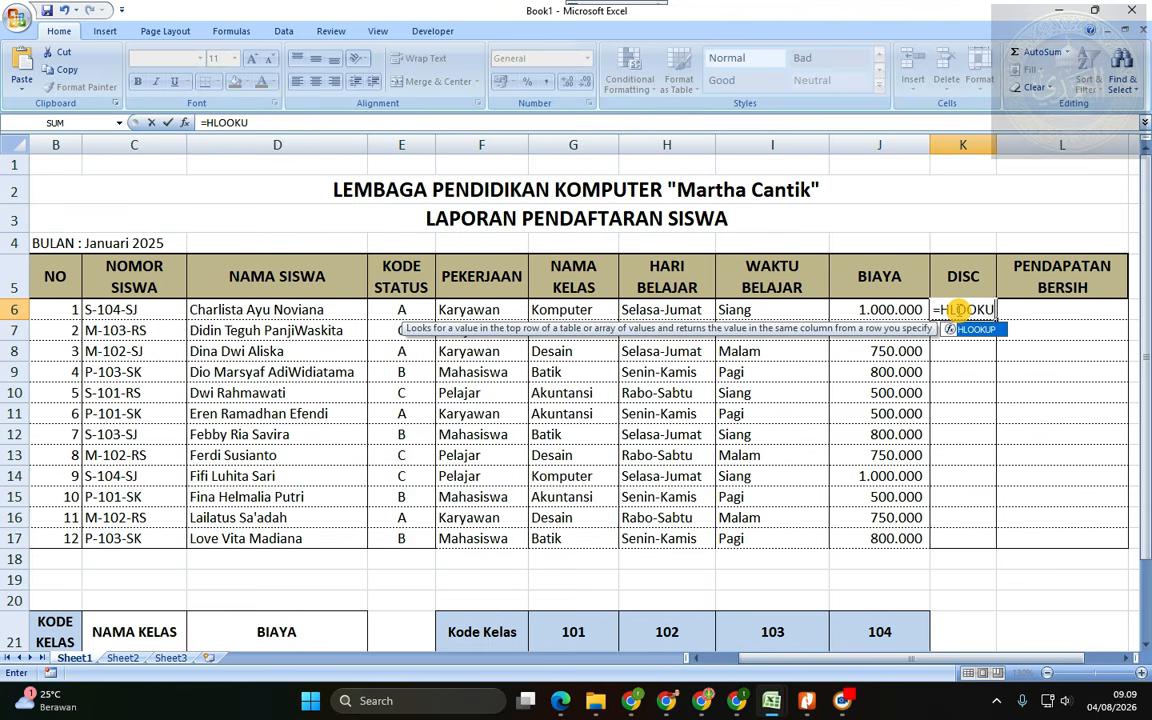
type("P(")
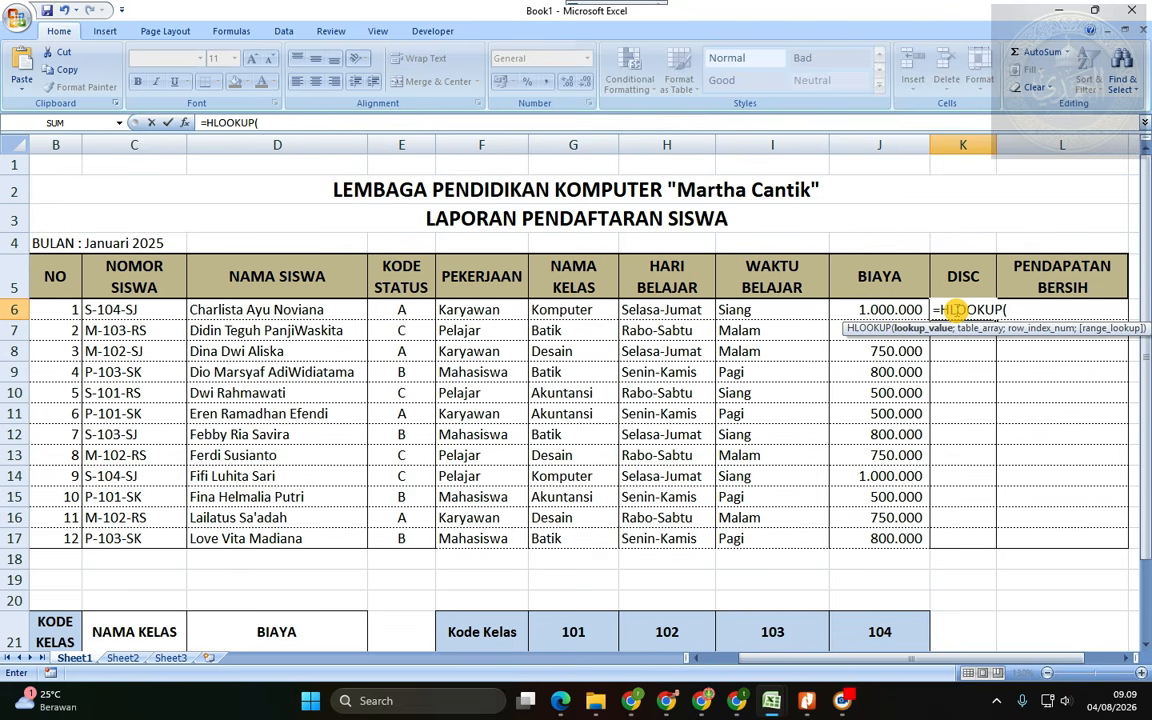
key("Escape")
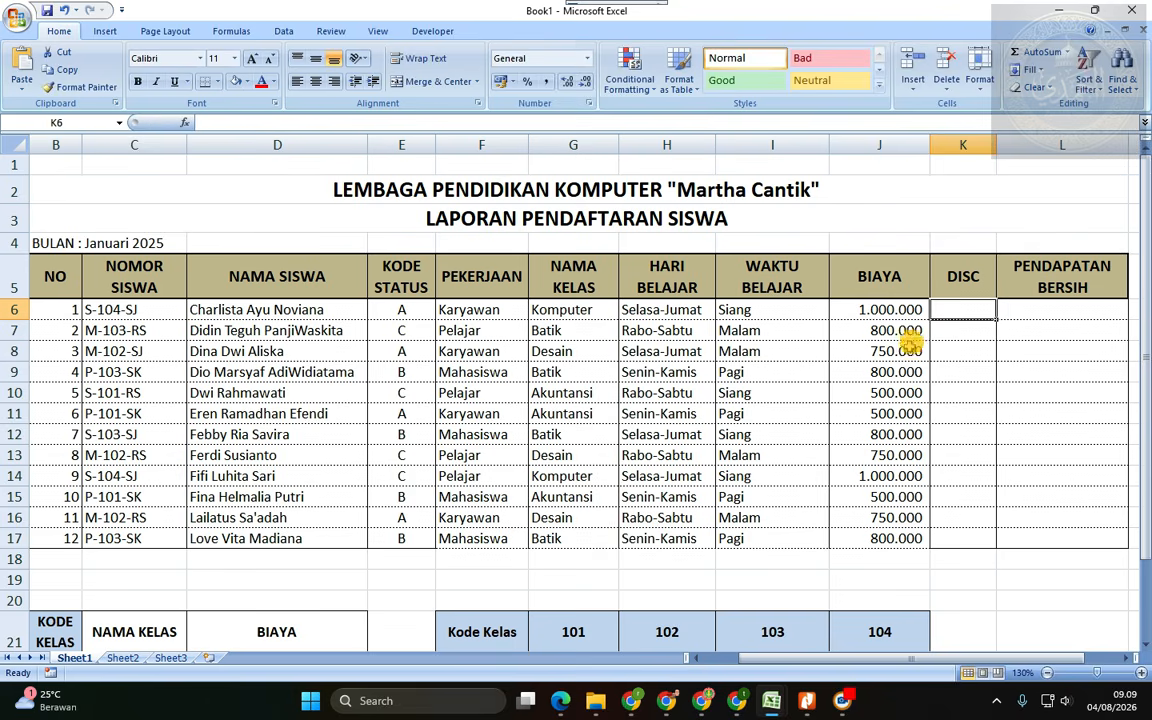
- Check the discount table below the report, and copy the whole VLOOKUP formula text from J6 without altering that cell
scroll(913, 350, "down", 3)
scroll(694, 411, "up", 3)
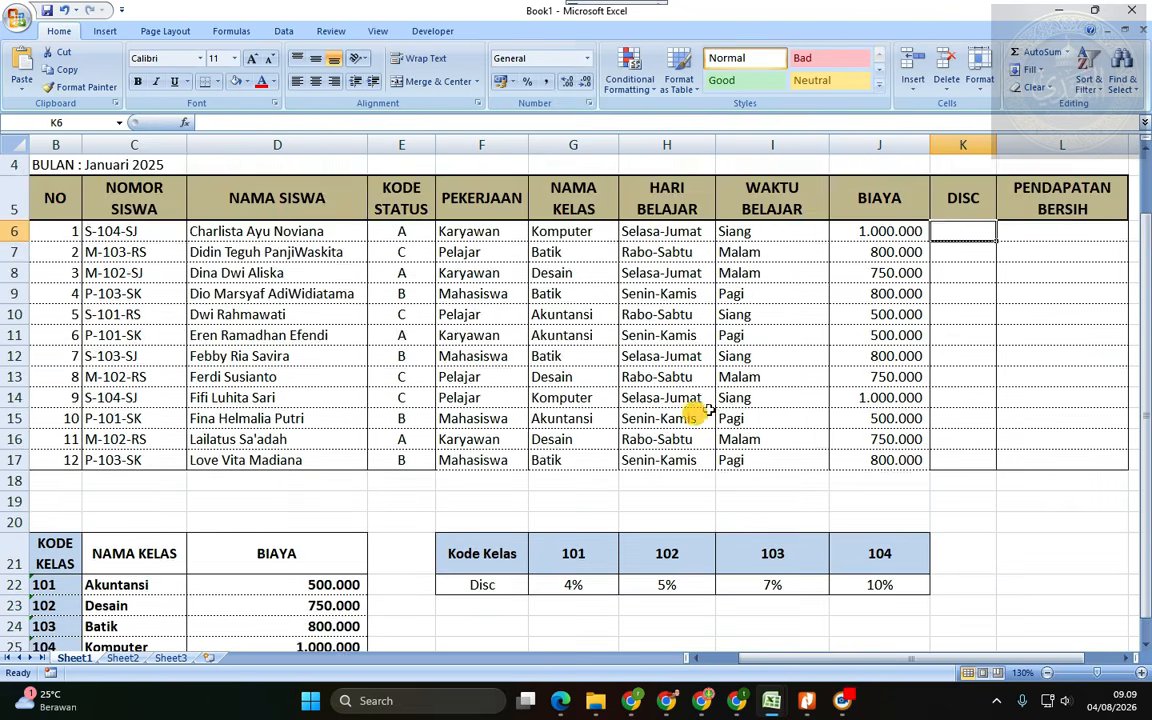
left_click(881, 309)
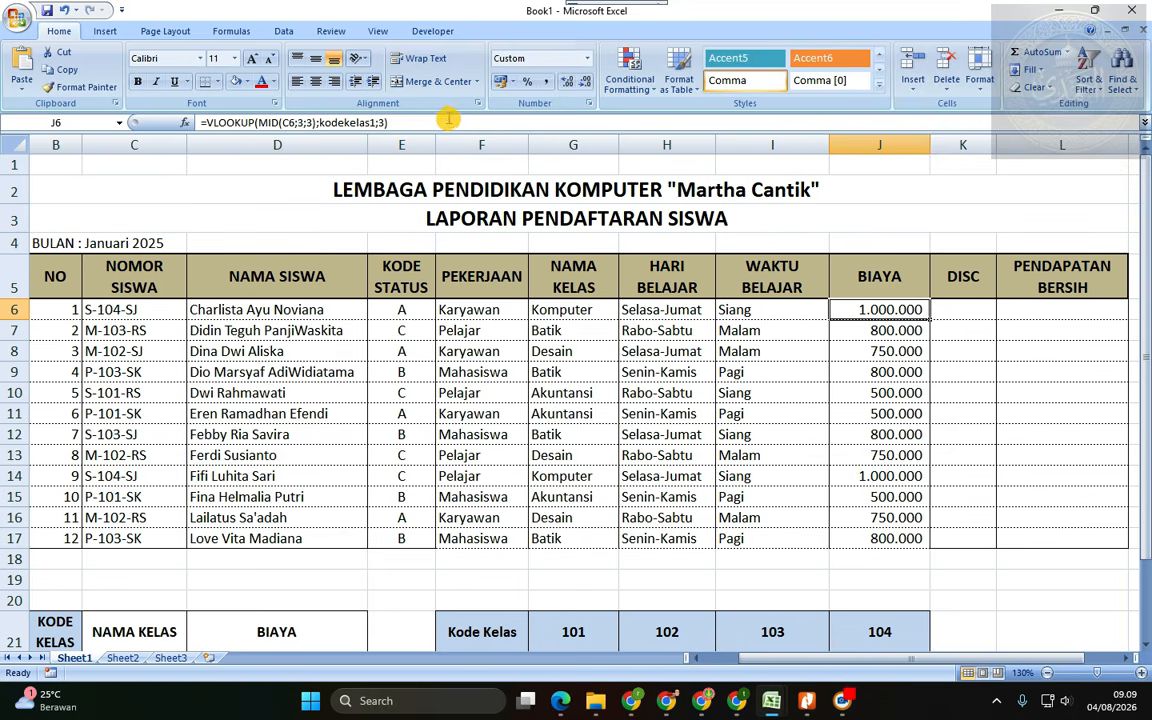
left_click_drag(448, 120, 157, 100)
key("ctrl+c")
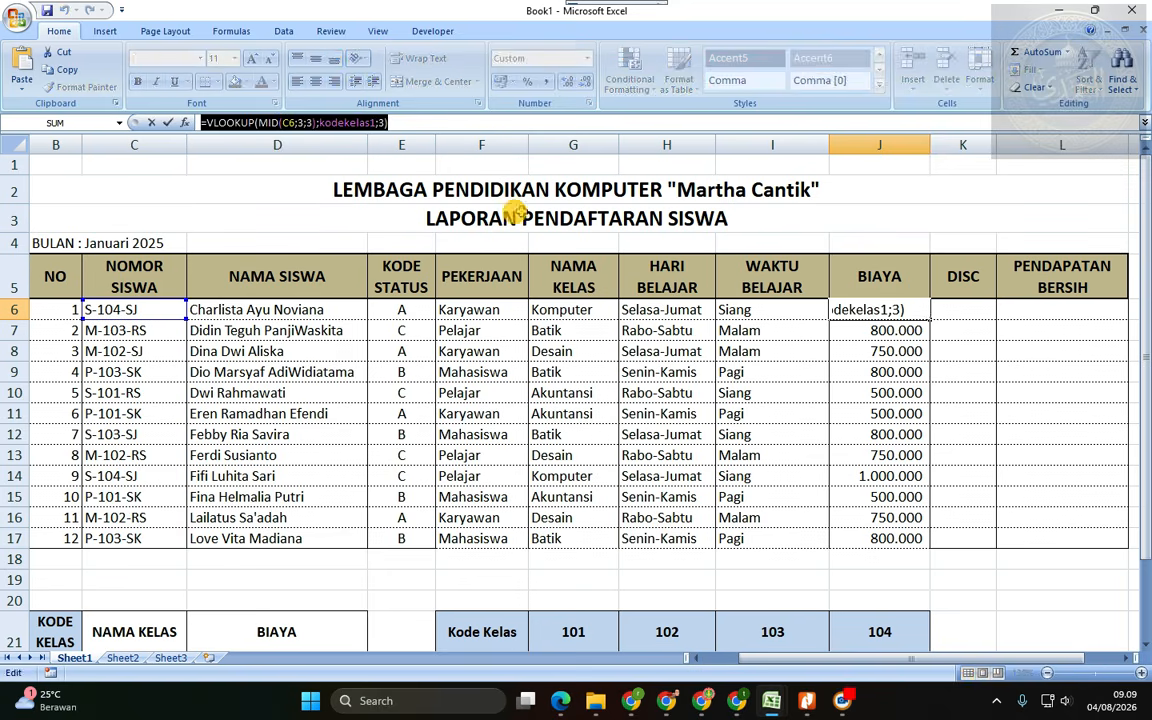
key("Escape")
- Paste the formula =VLOOKUP(MID(C6;3;3);kodekelas1;3) into K6 in the DISC column and change its function to HLOOKUP
left_click(960, 310)
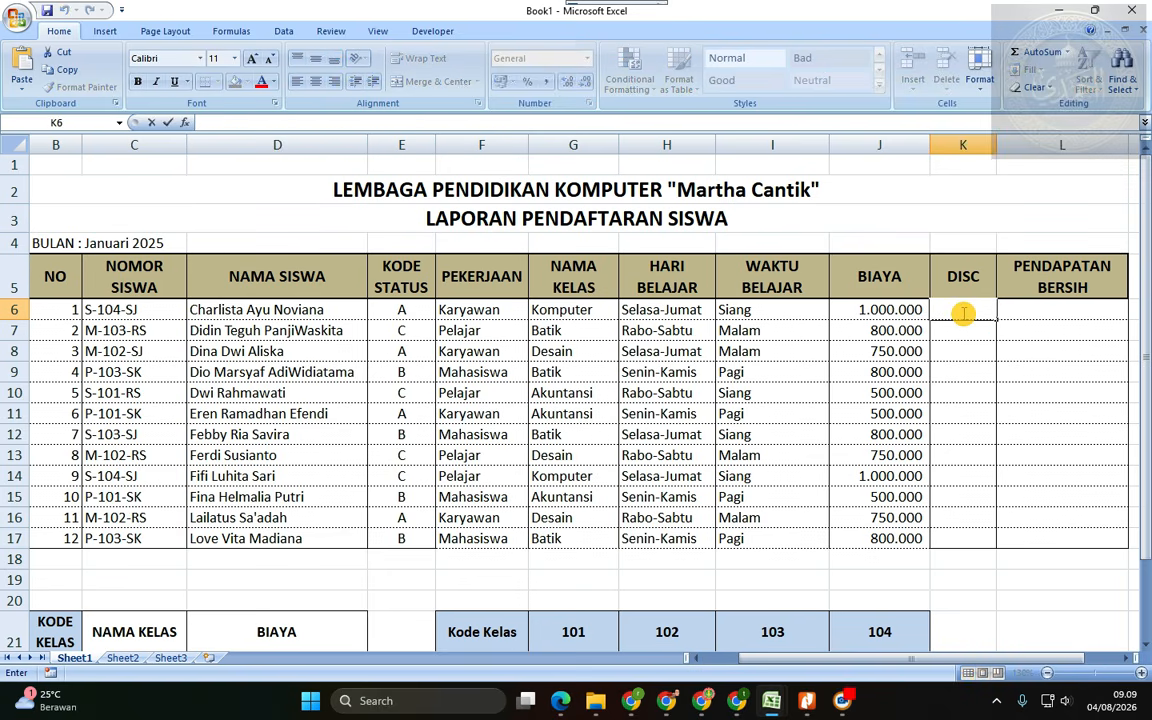
key("ctrl+v")
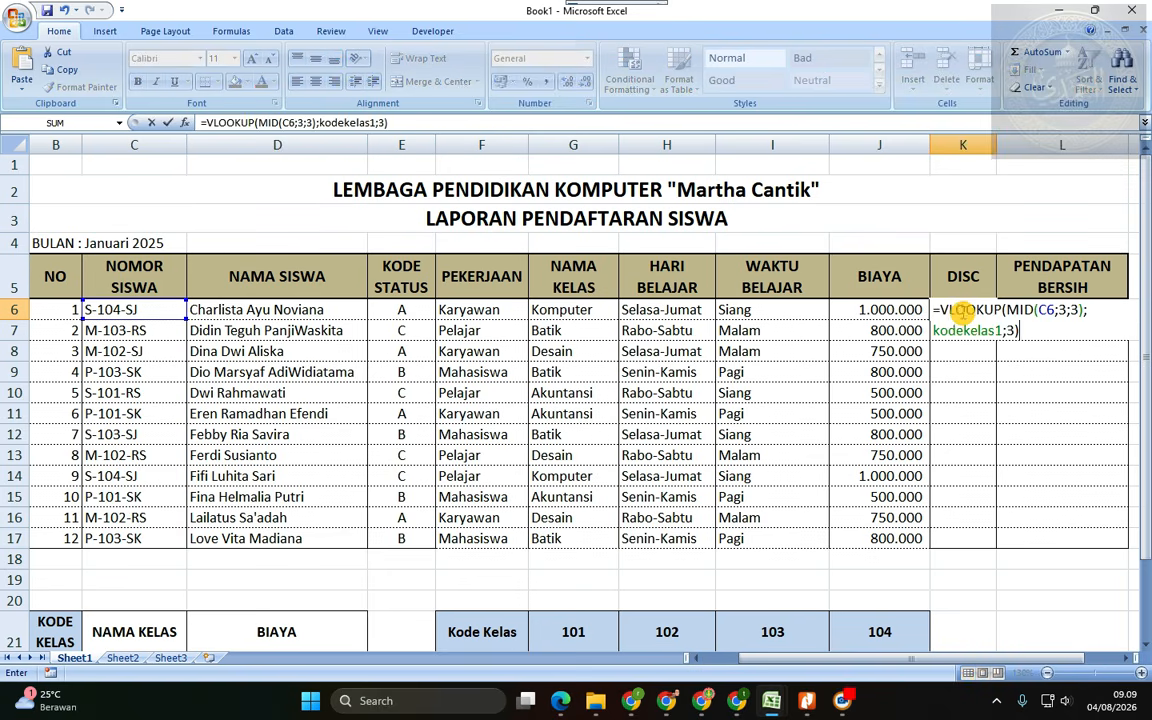
left_click(211, 122)
key("BackSpace")
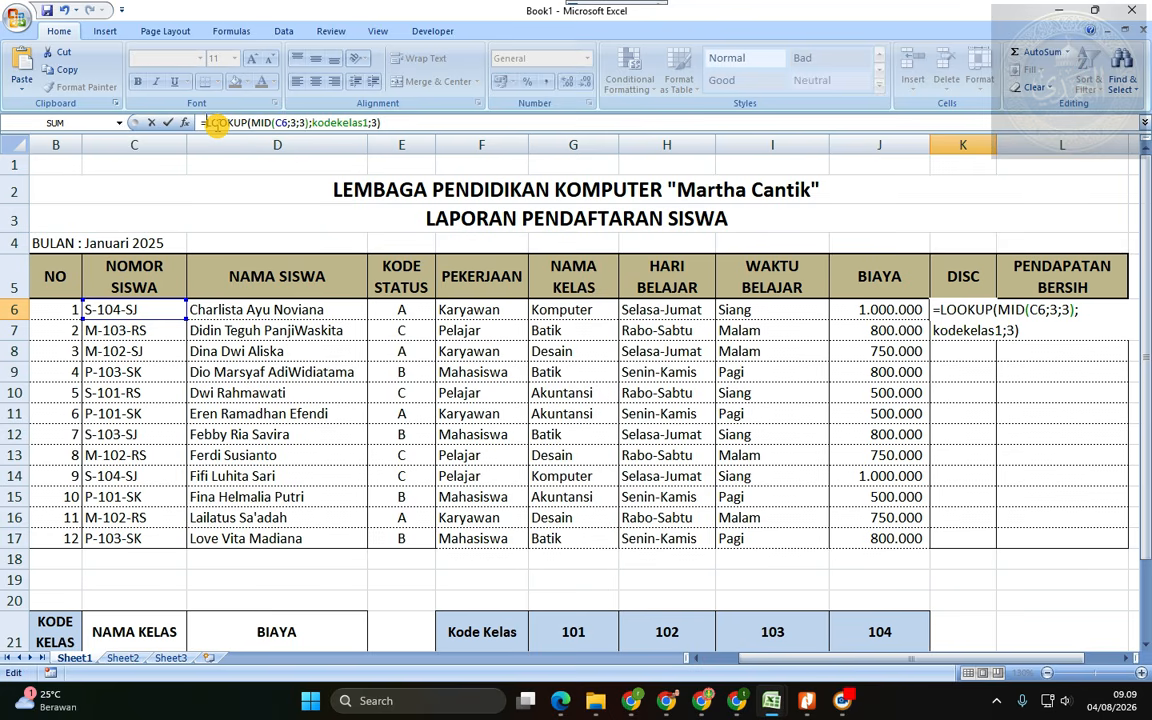
type("h")
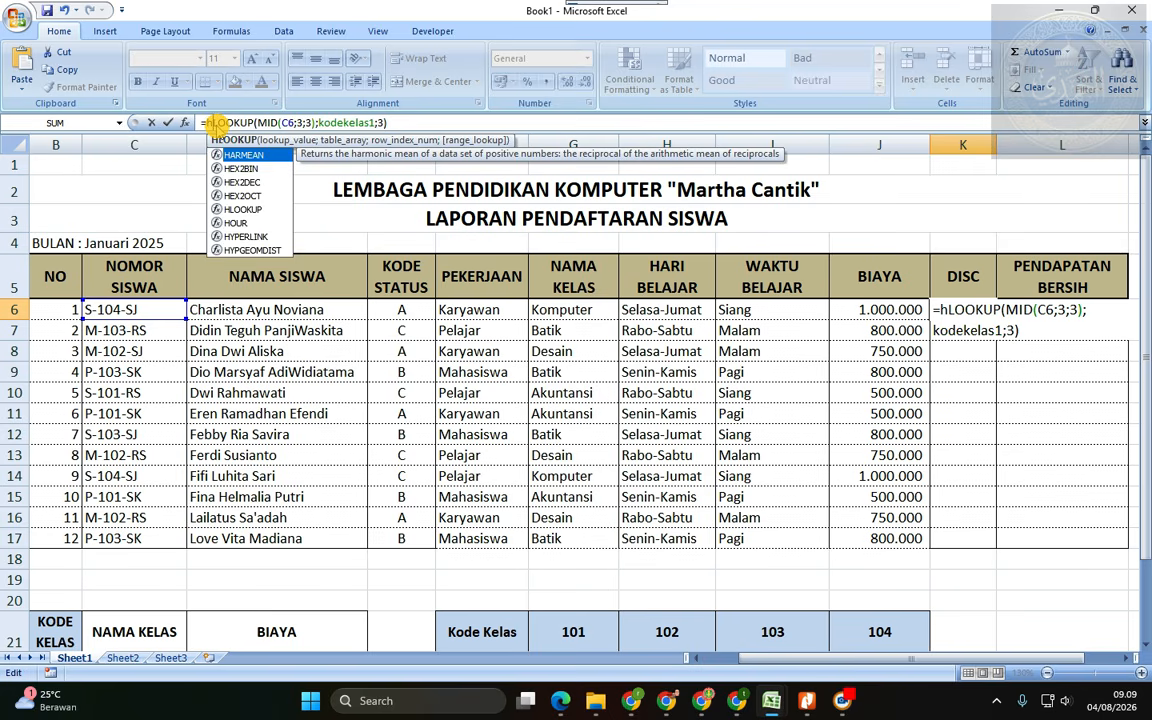
- Set the lookup table in the K6 formula to kodekelas2 and fill the formula down to K17
left_click(313, 122)
left_click(346, 122)
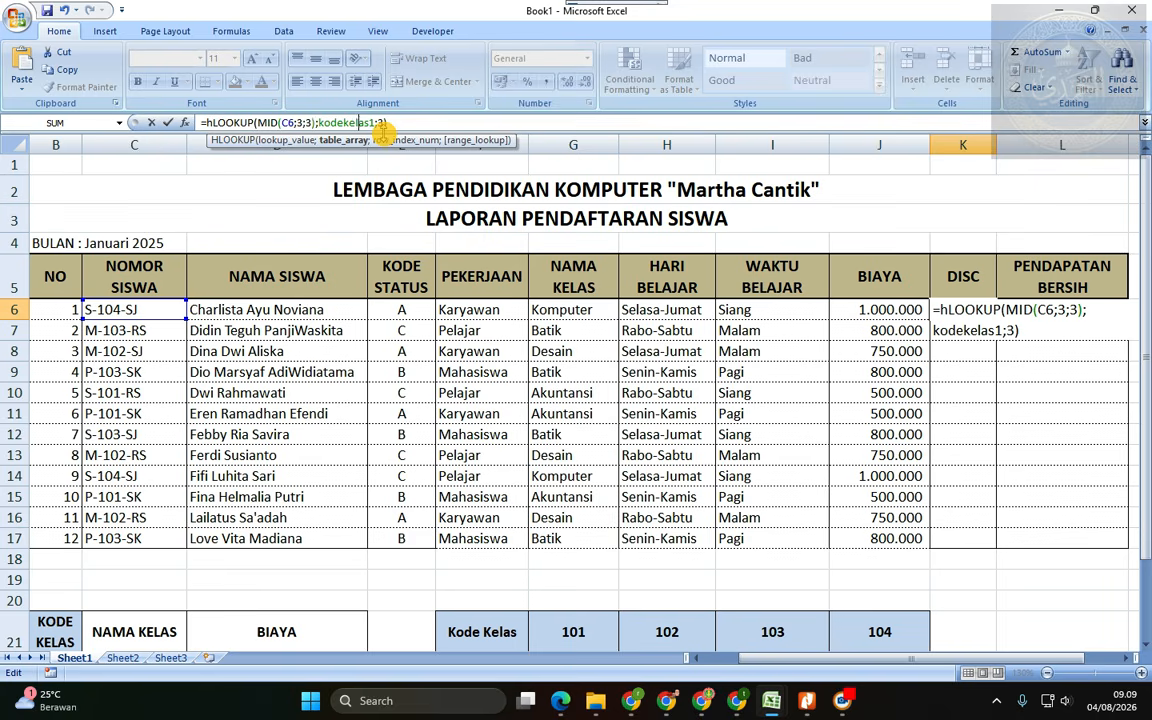
key("Delete")
type("2")
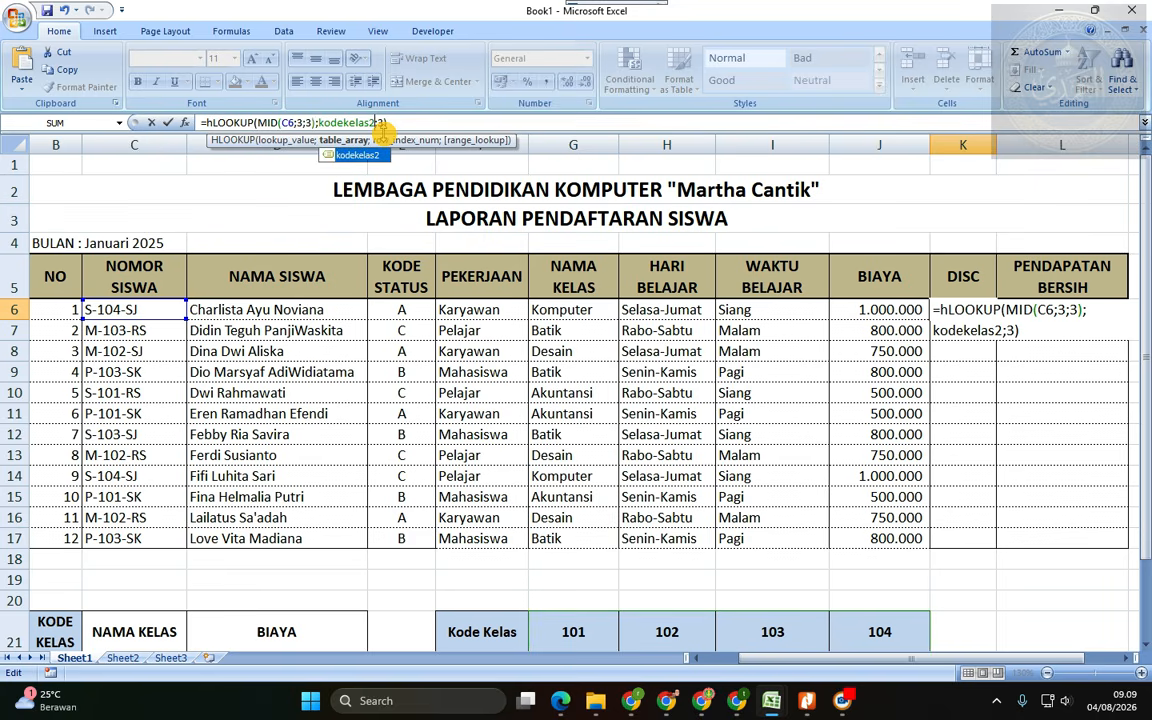
key("Return")
key("Up")
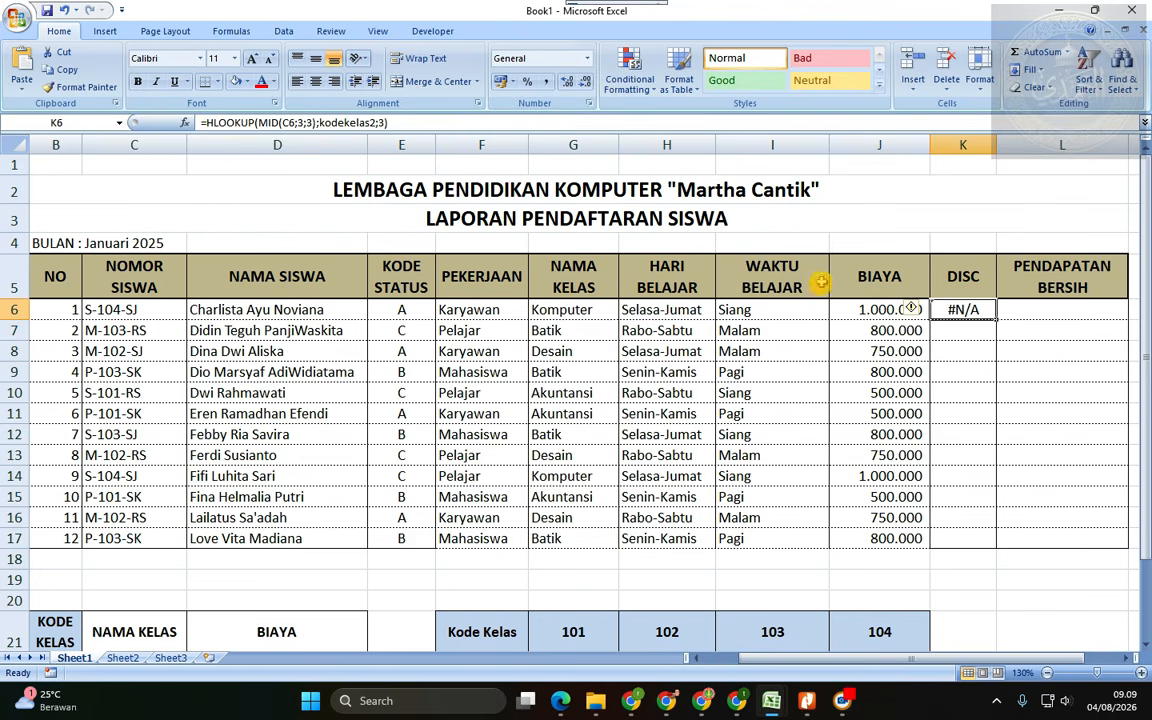
left_click_drag(997, 320, 993, 543)
- Convert the class codes 101, 102, 103 and 104 in G21:J21 of the discount table to text with a leading apostrophe
scroll(782, 528, "down", 2)
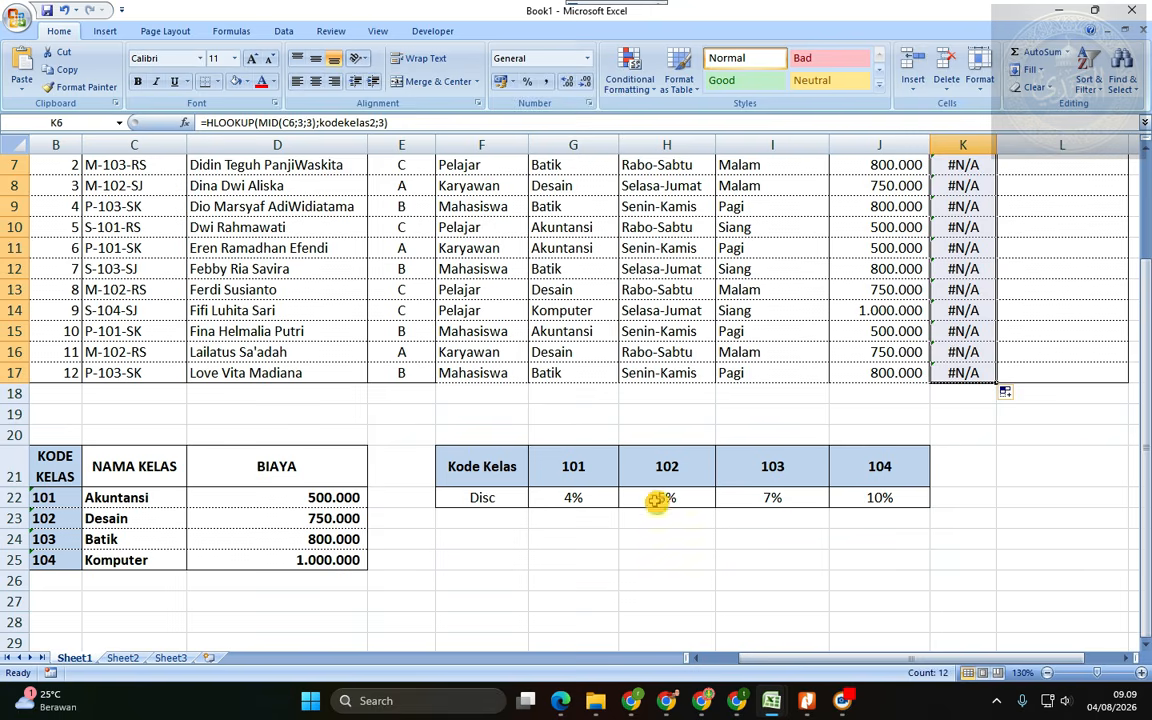
left_click(587, 469)
left_click(212, 122)
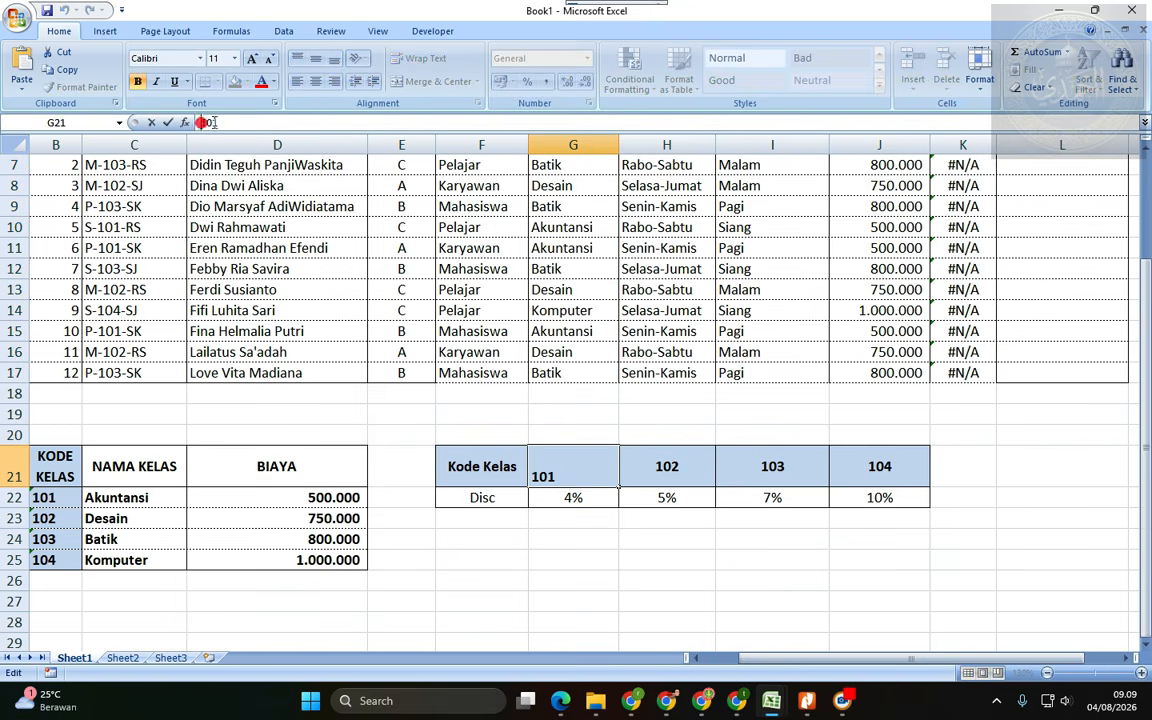
key("Return")
key("Up")
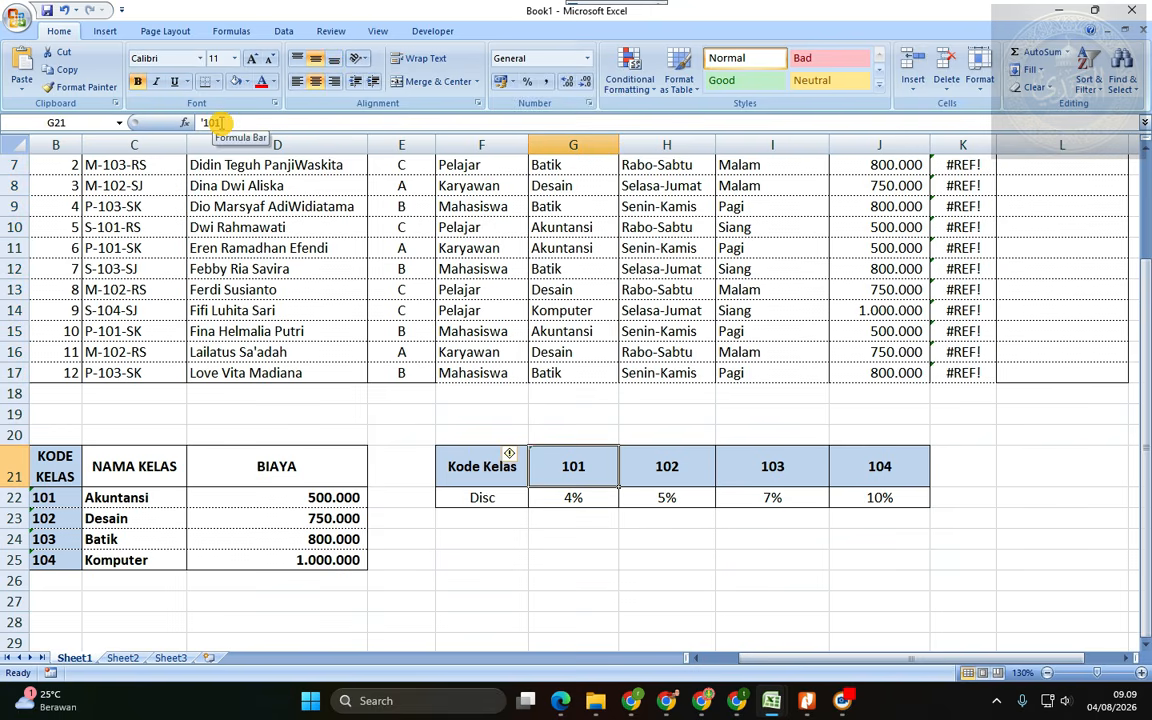
key("Right")
left_click(218, 122)
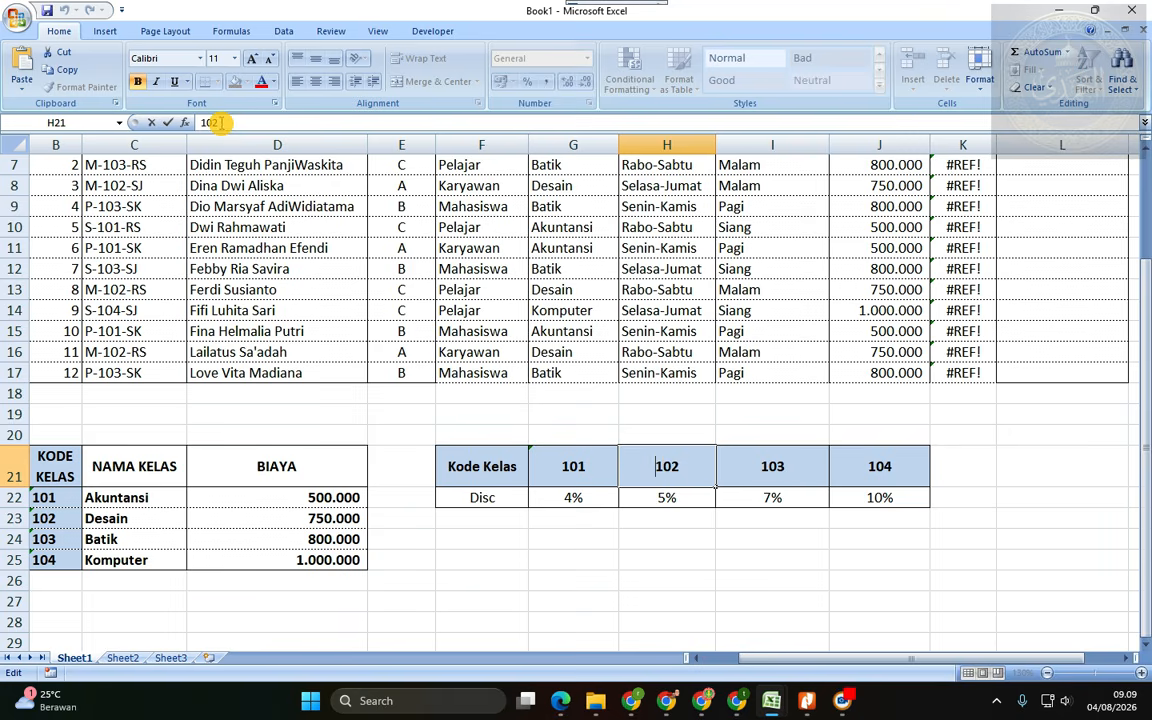
key("Return")
key("Up")
key("Right")
left_click(218, 122)
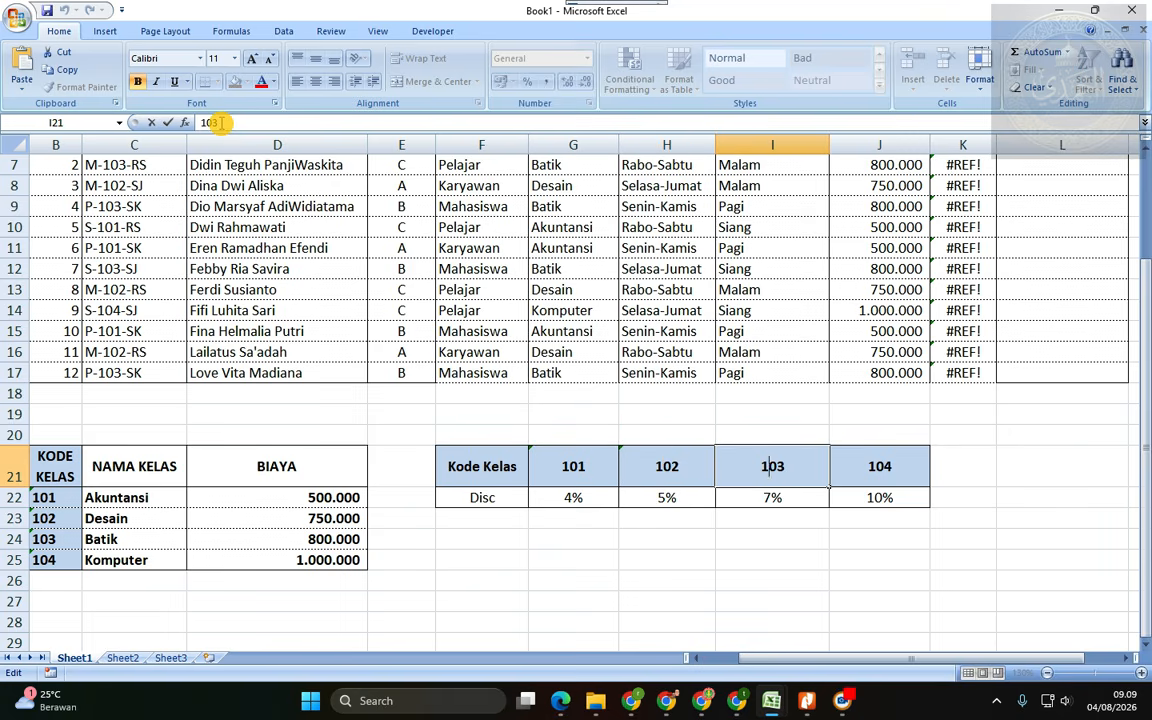
key("Return")
key("Up")
key("Right")
left_click(218, 122)
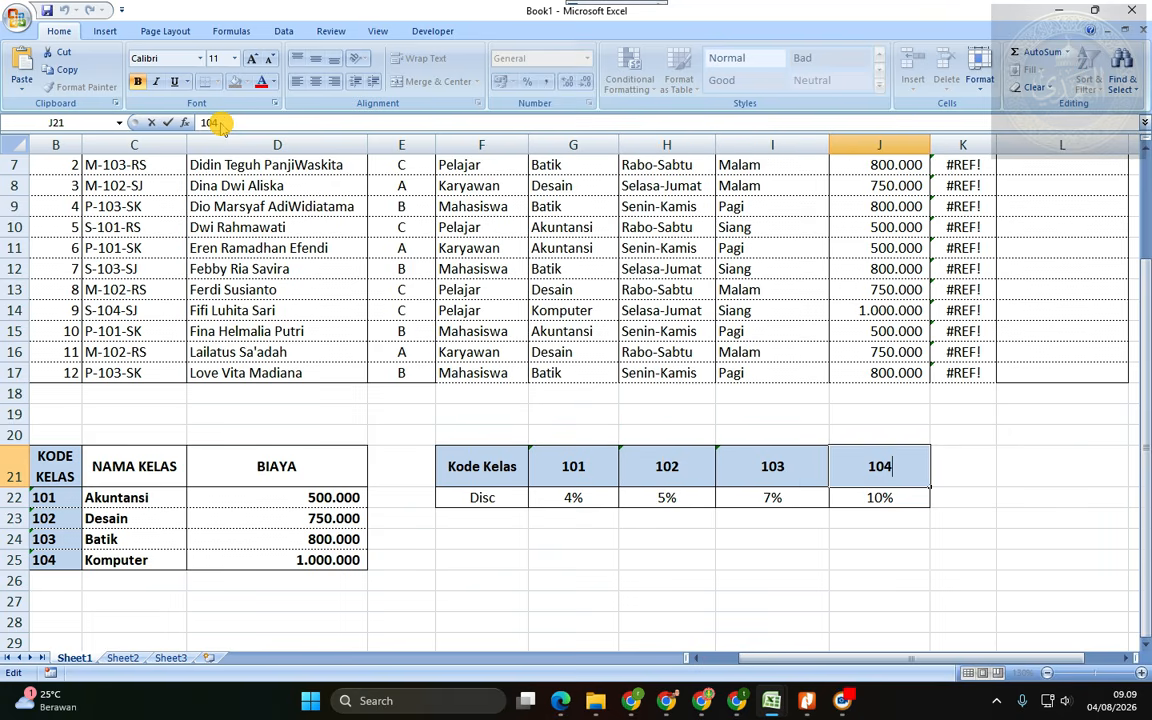
key("Return")
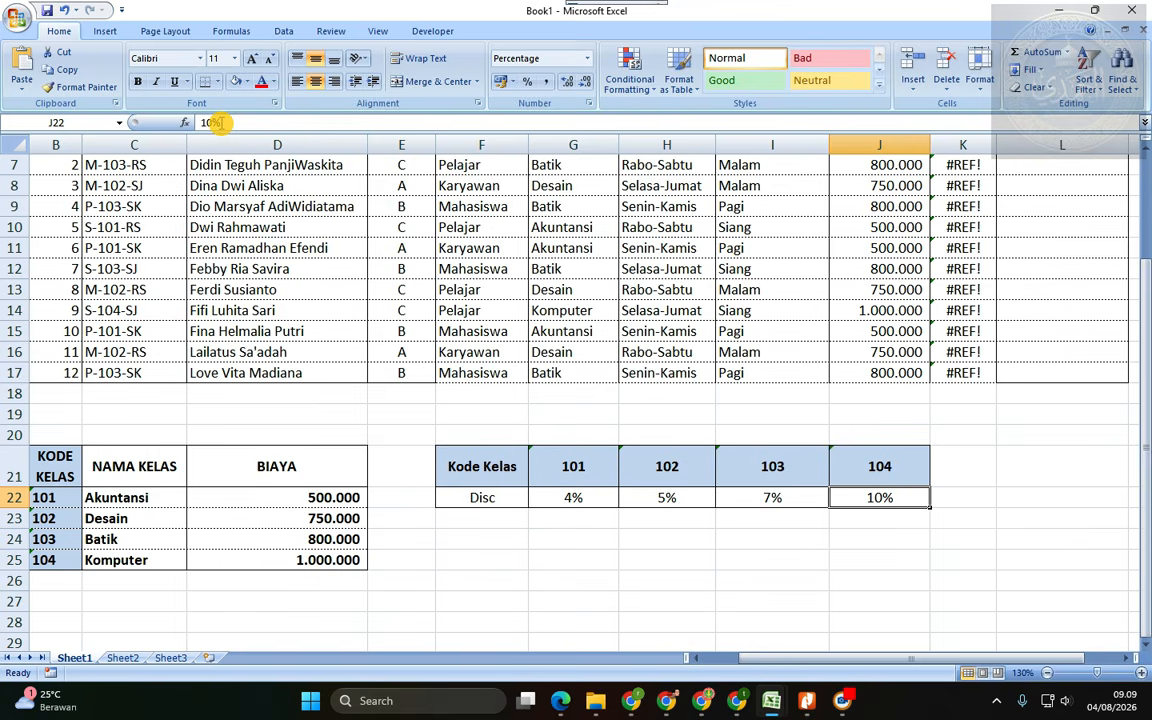
- Examine the HLOOKUP formula in K6 and the class codes in G21 and H21 of the discount table
scroll(878, 430, "up", 1)
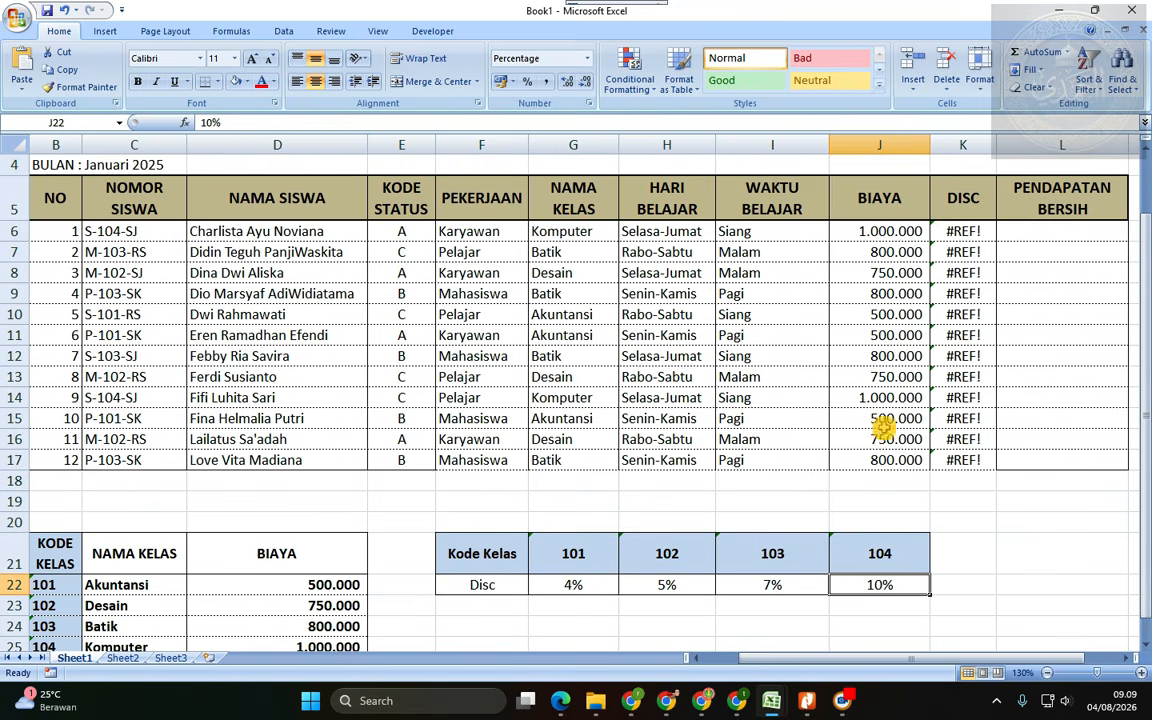
left_click(964, 237)
key("F2")
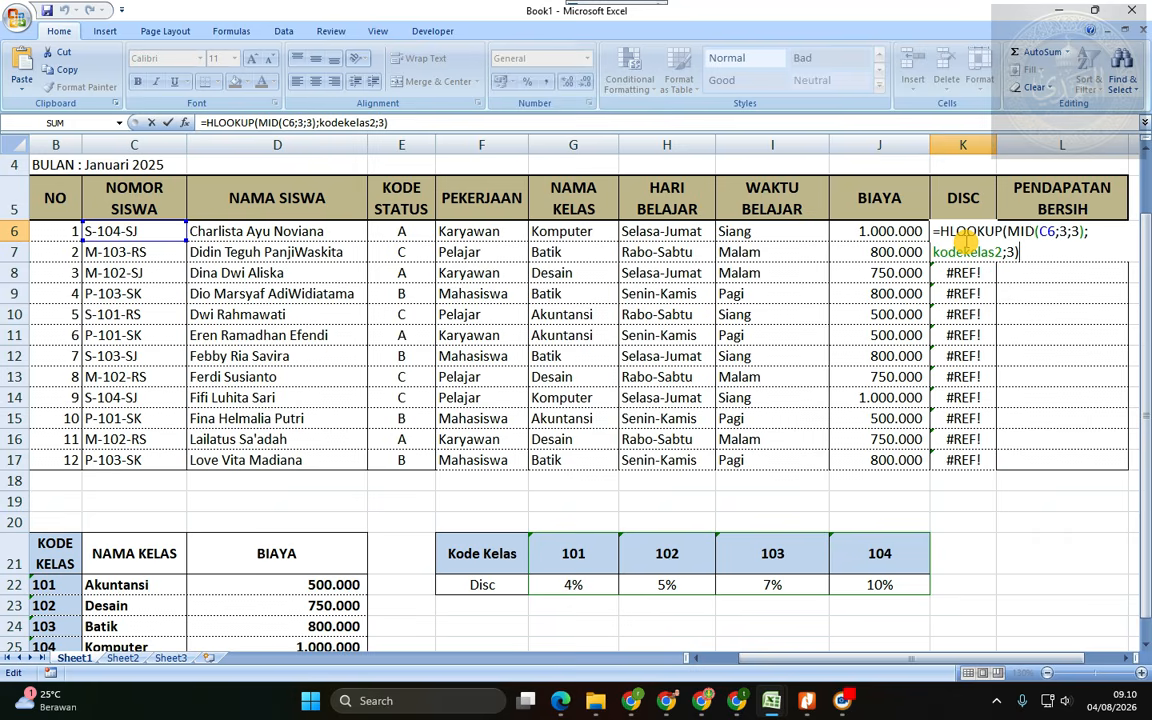
key("Escape")
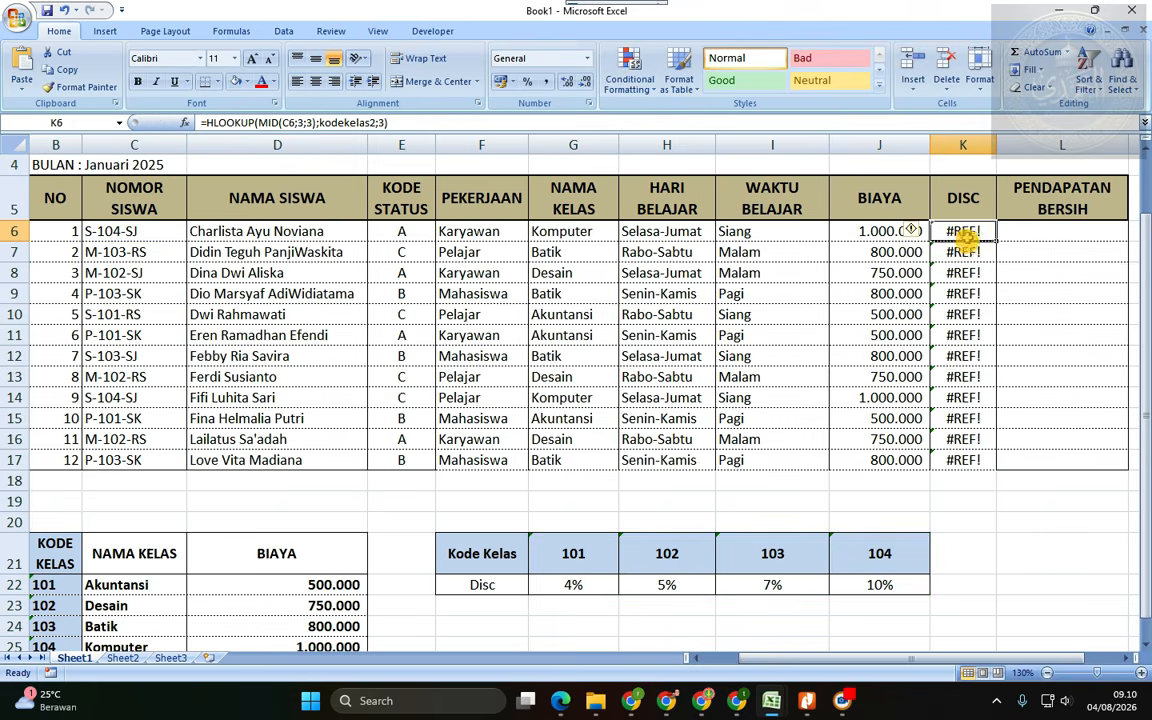
double_click(963, 235)
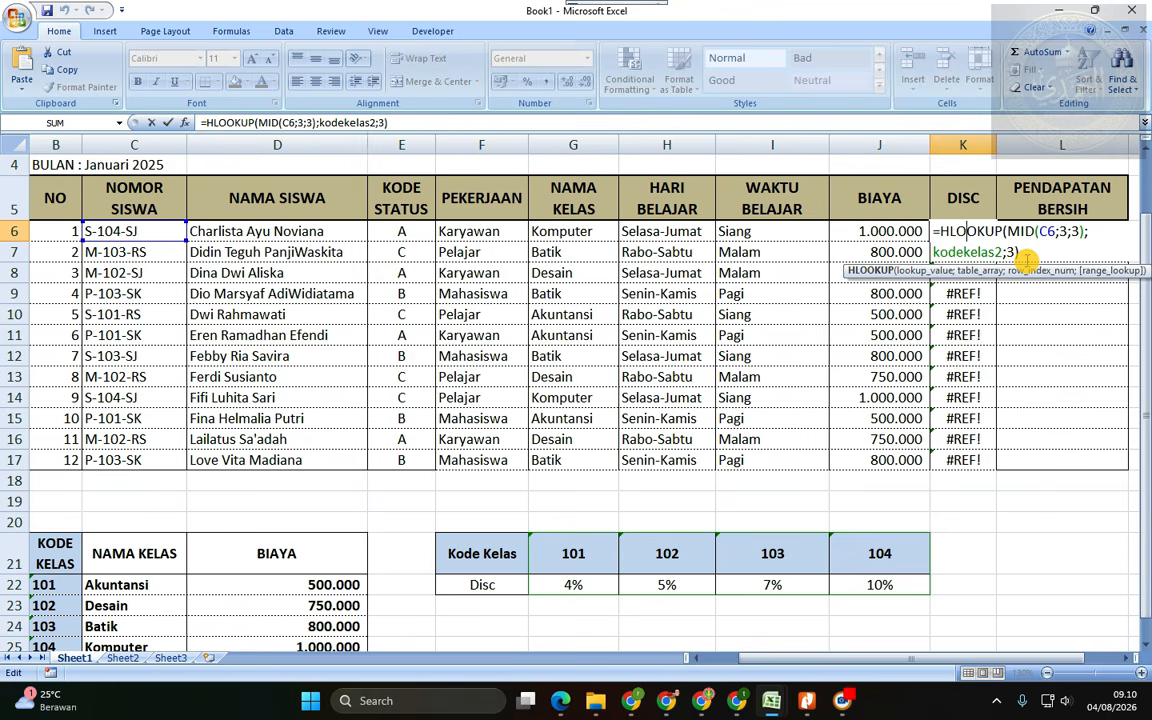
key("Escape")
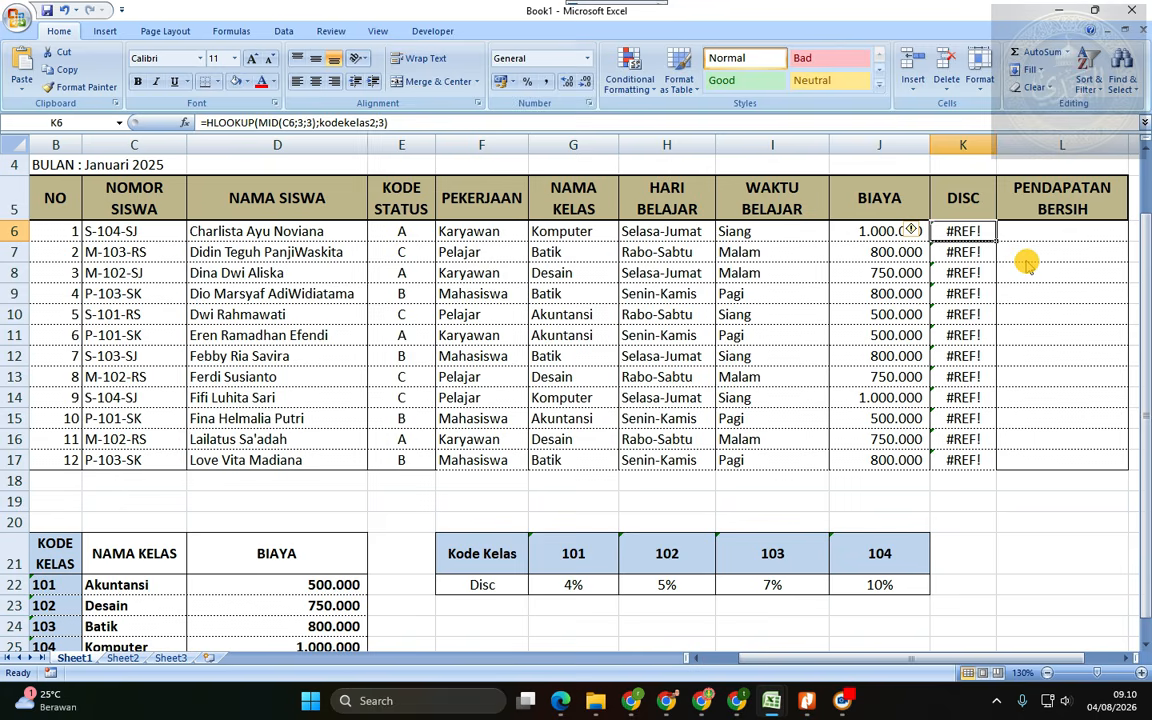
left_click(566, 553)
double_click(566, 553)
left_click(664, 547)
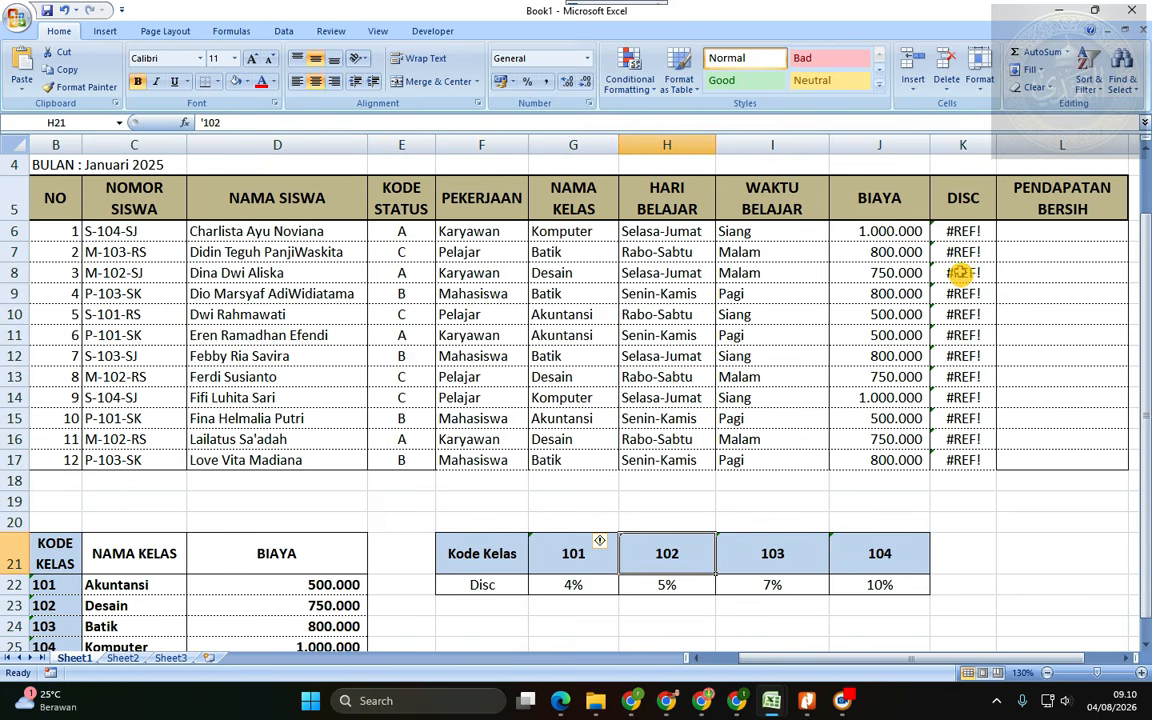
- Re-enter the lookup table name kodekelas2 in the K6 HLOOKUP formula
double_click(962, 231)
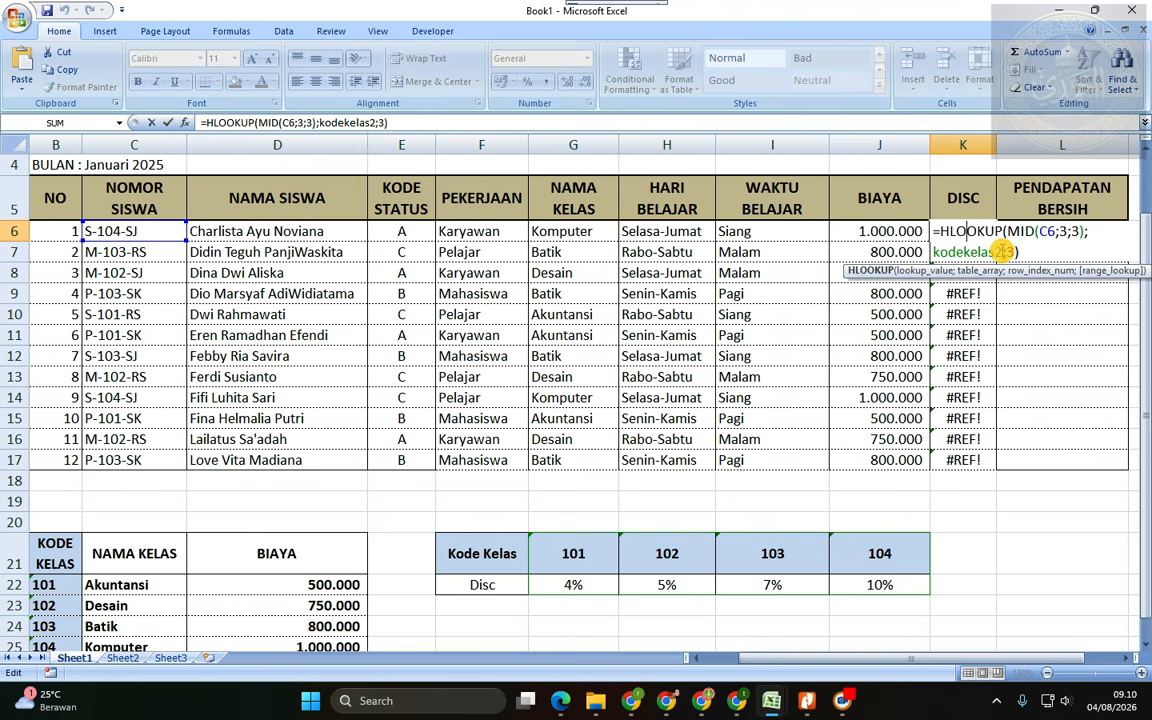
left_click(1005, 251)
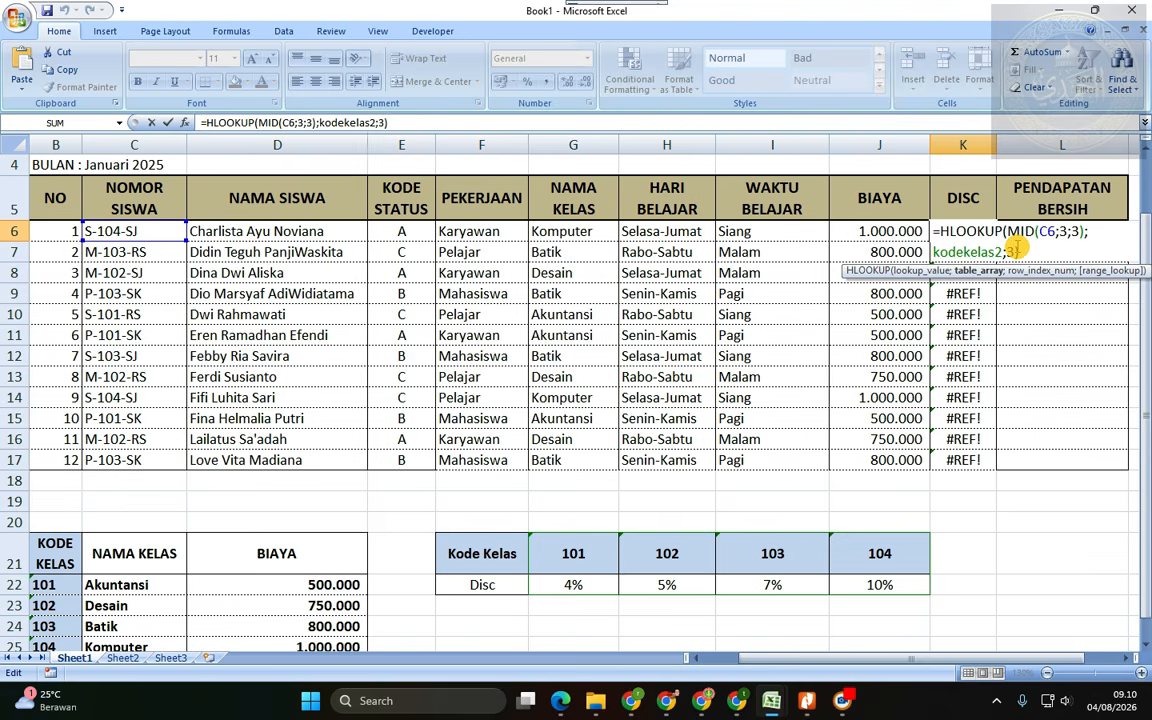
key("BackSpace")
type("2")
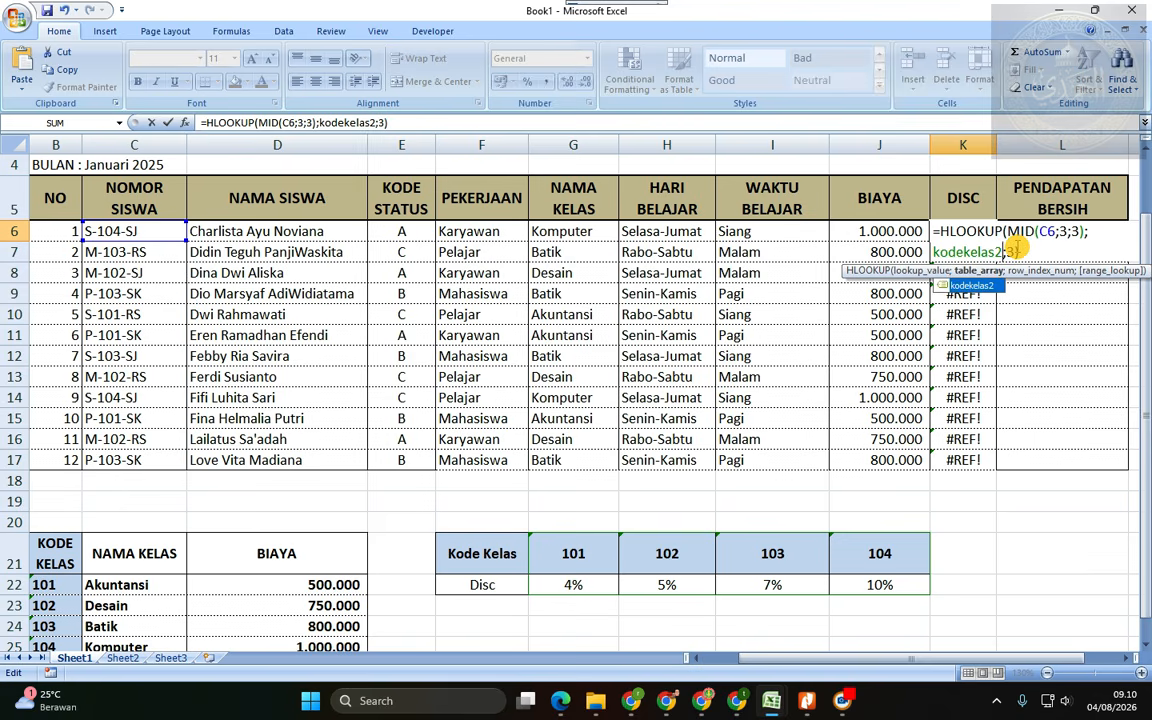
key("Return")
- Replace the lookup table argument in the K6 formula by reselecting the discount table range G21:J22, named kodekelas2
left_click_drag(573, 553, 881, 586)
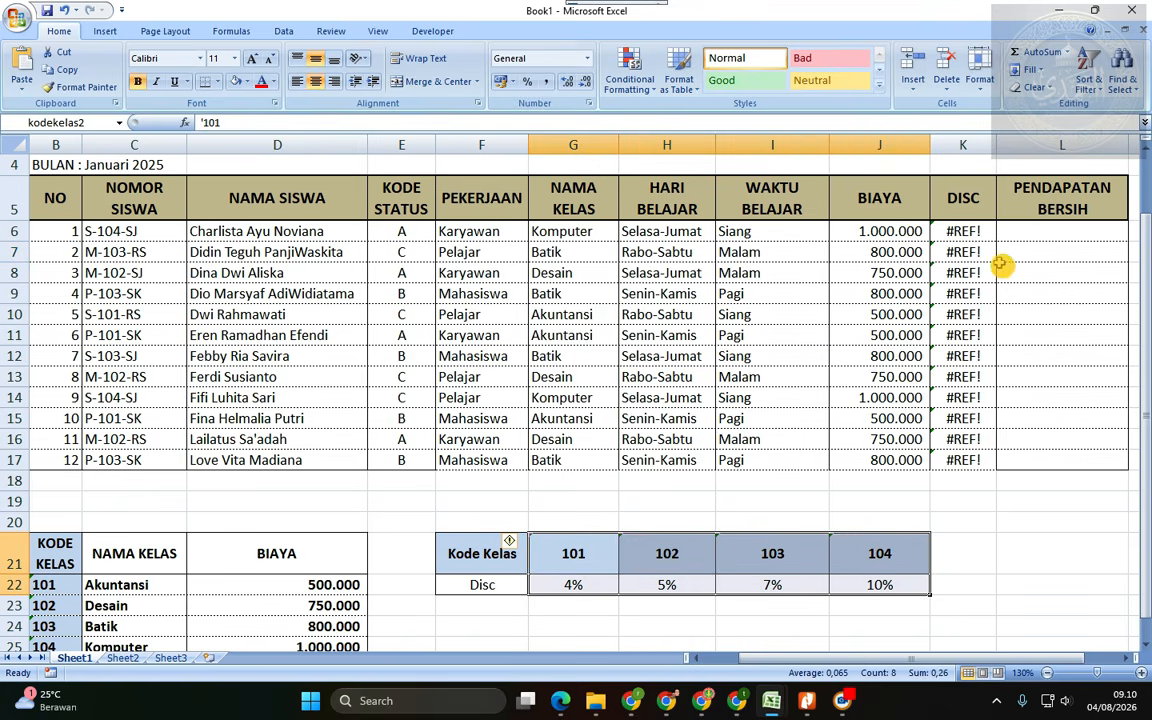
left_click(972, 233)
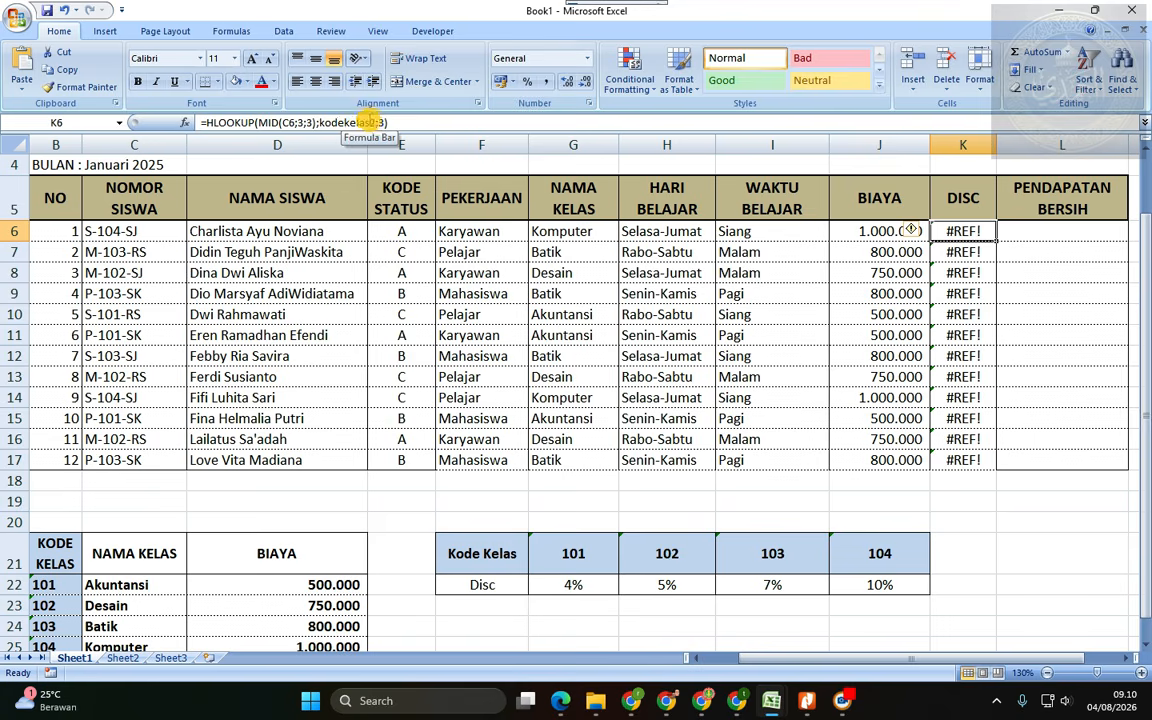
left_click_drag(375, 122, 318, 122)
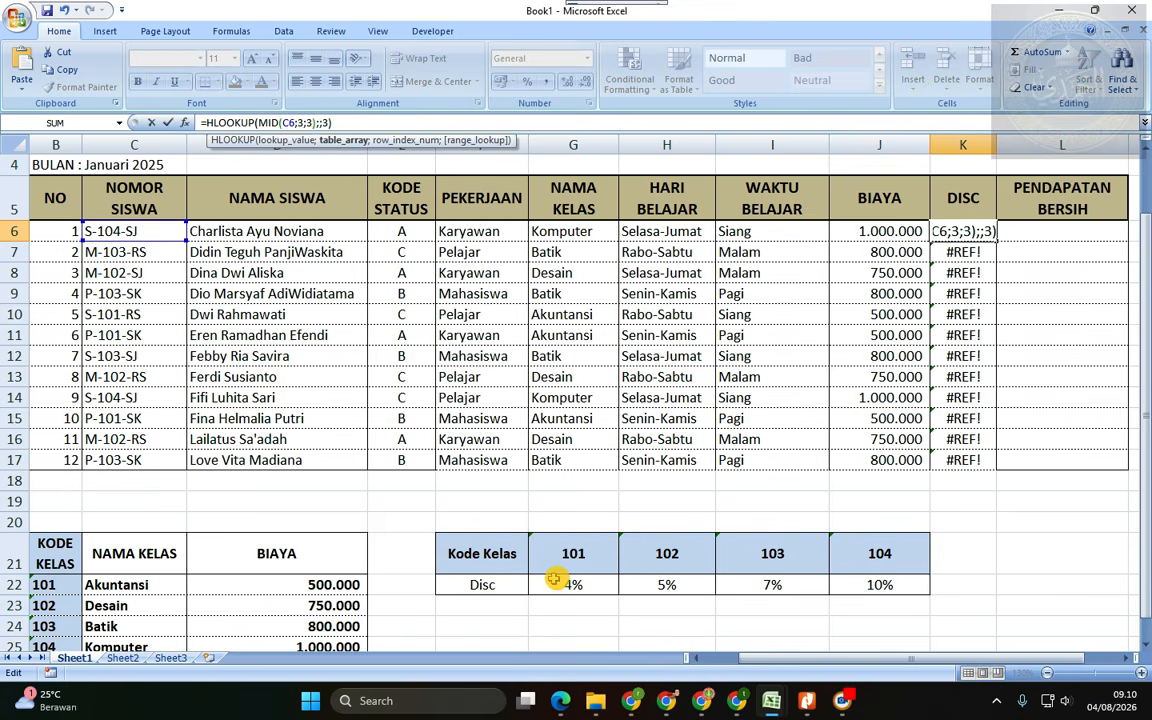
left_click_drag(565, 558, 838, 575)
left_click_drag(866, 573, 856, 579)
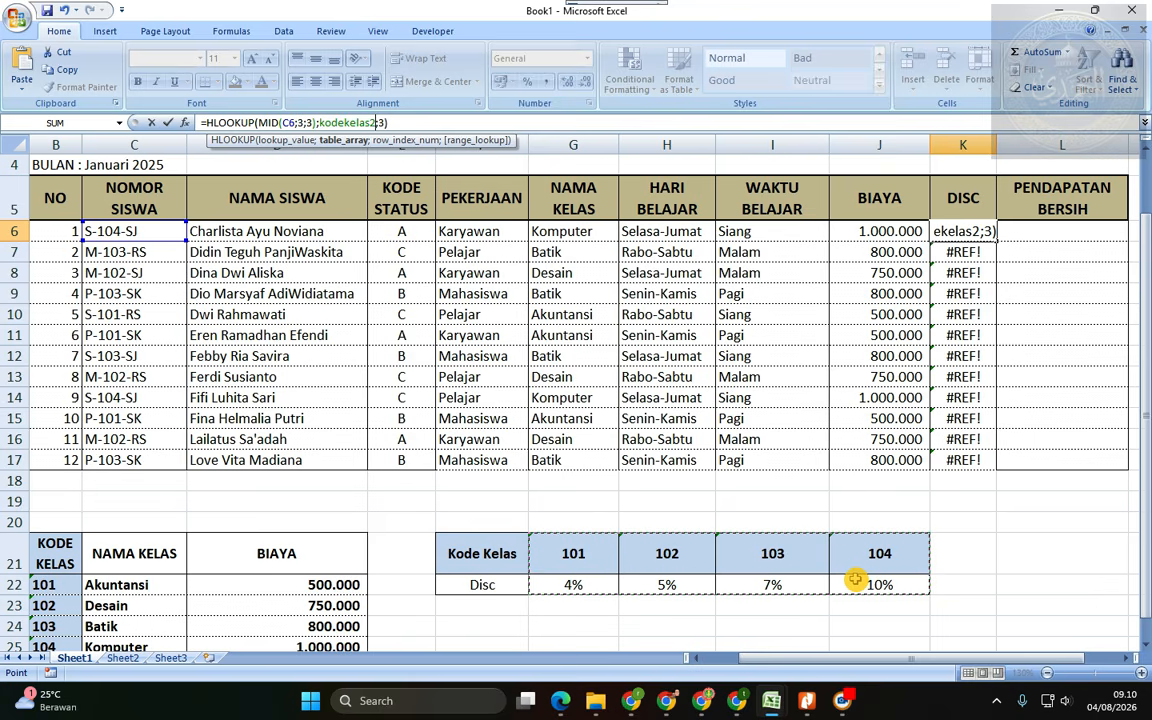
key("Return")
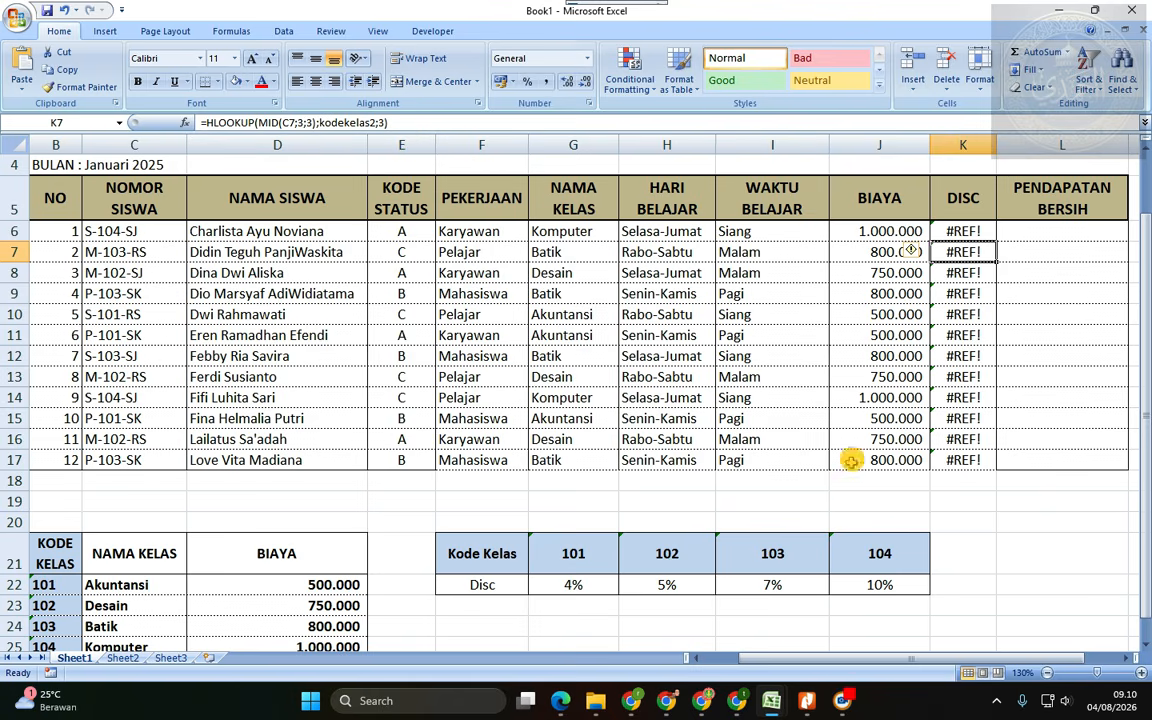
- Examine the class codes in G21:J21 of the discount table and compare them with the HLOOKUP table in the Nitro Pro assignment PDF
left_click(795, 553)
left_click(635, 553)
left_click(590, 553)
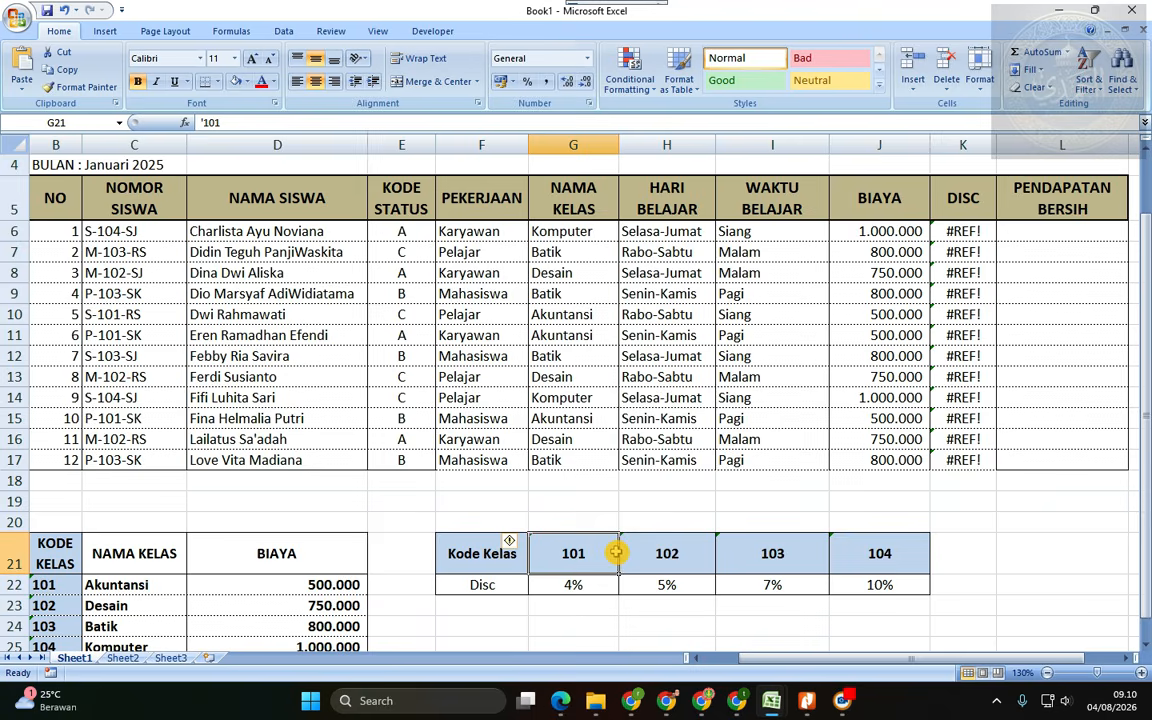
scroll(616, 553, "down", 1)
scroll(616, 553, "up", 1)
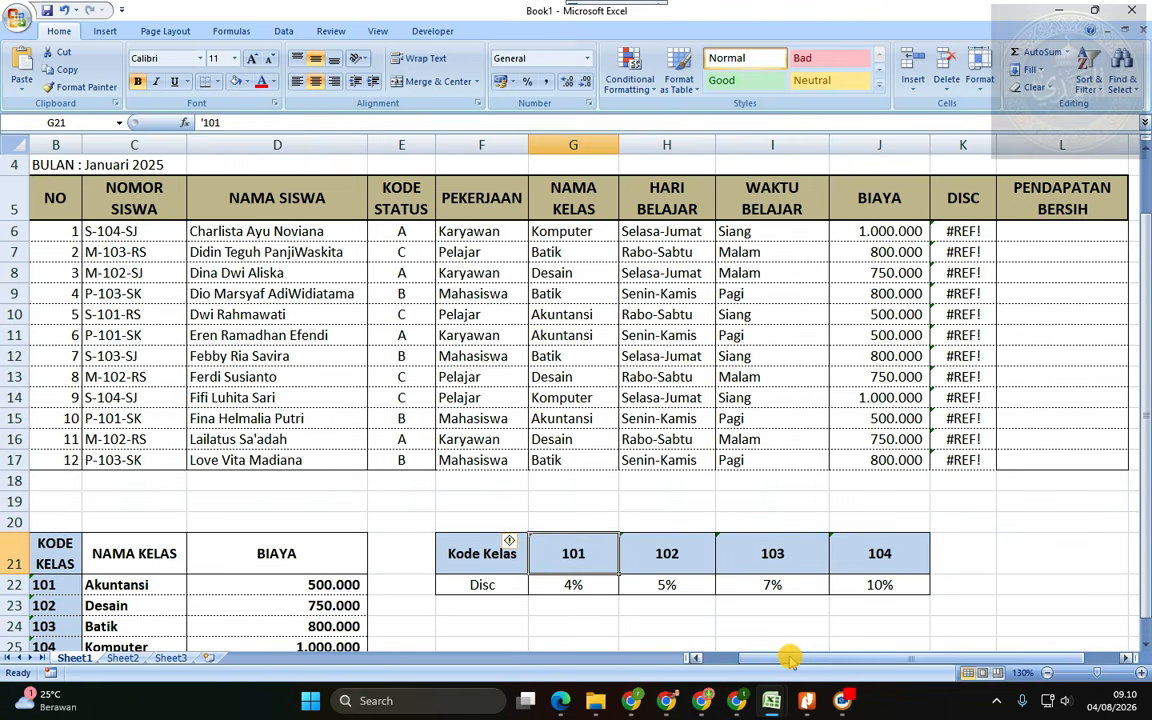
key("alt+Tab")
scroll(710, 468, "up", 4)
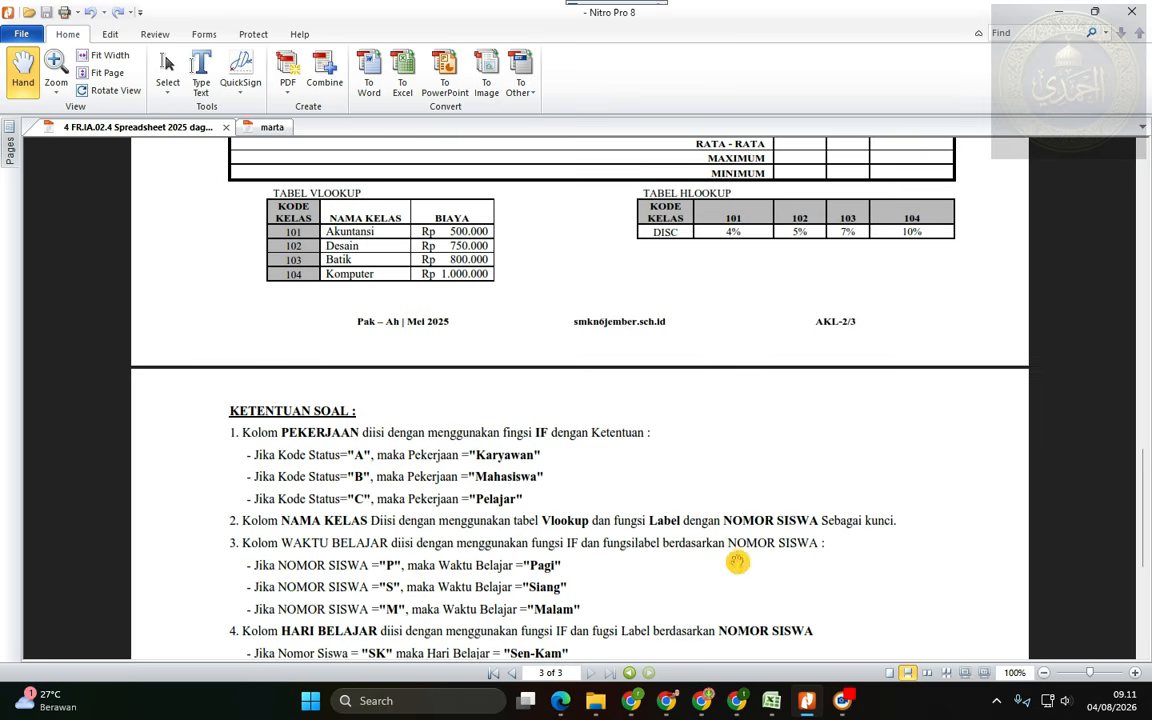
mouse_move(771, 700)
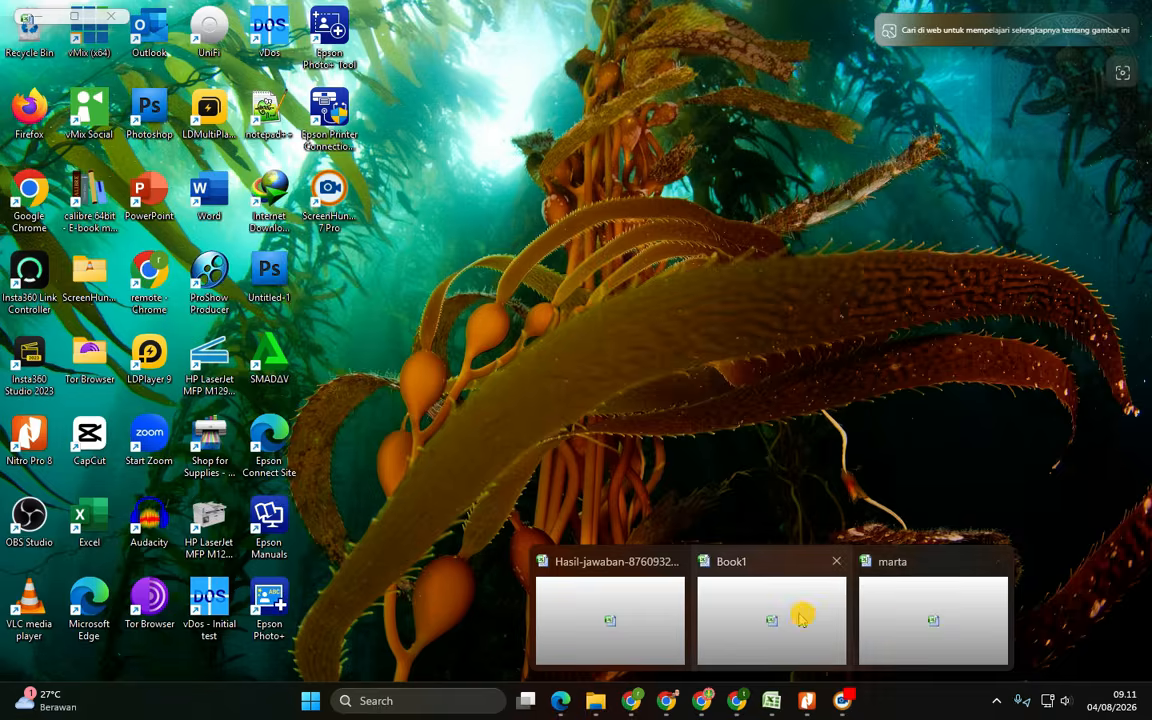
left_click(810, 618)
left_click(694, 540)
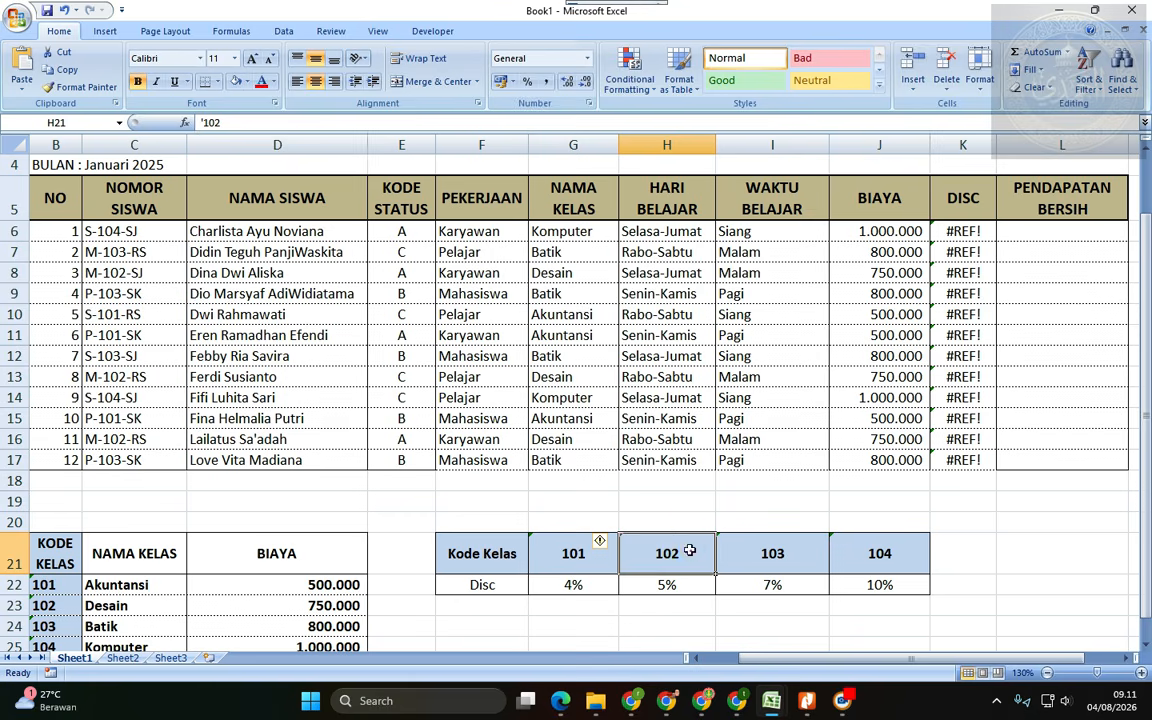
left_click(593, 553)
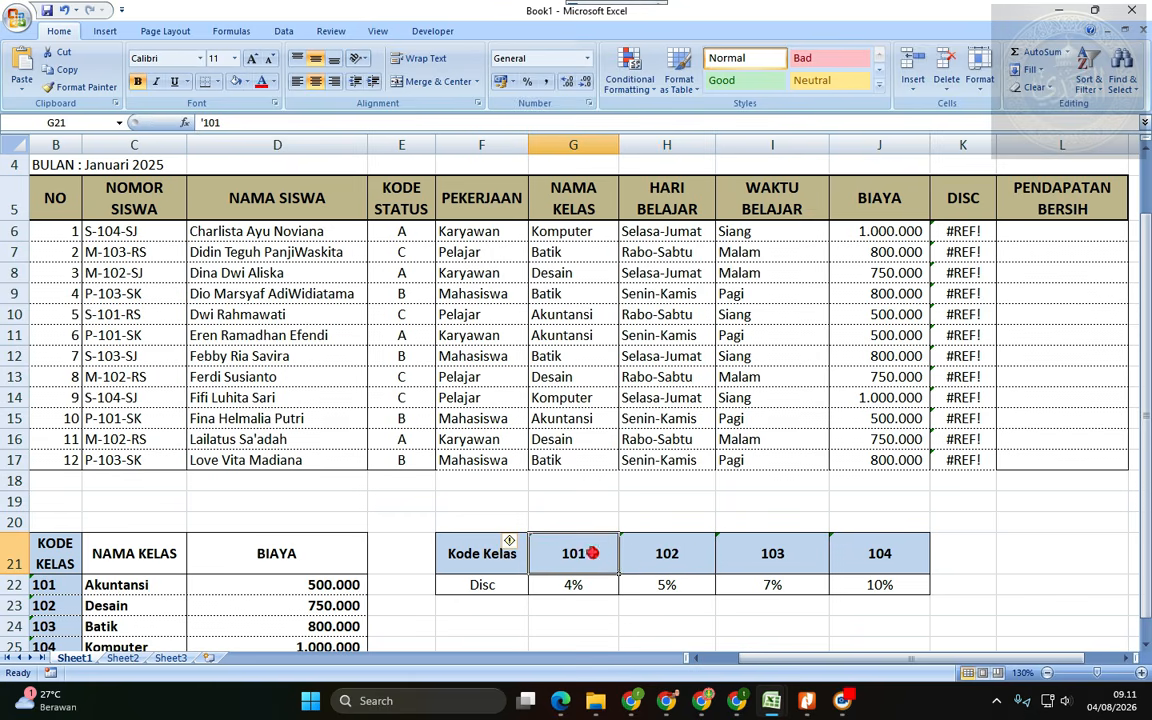
scroll(635, 561, "down", 2)
scroll(635, 561, "up", 3)
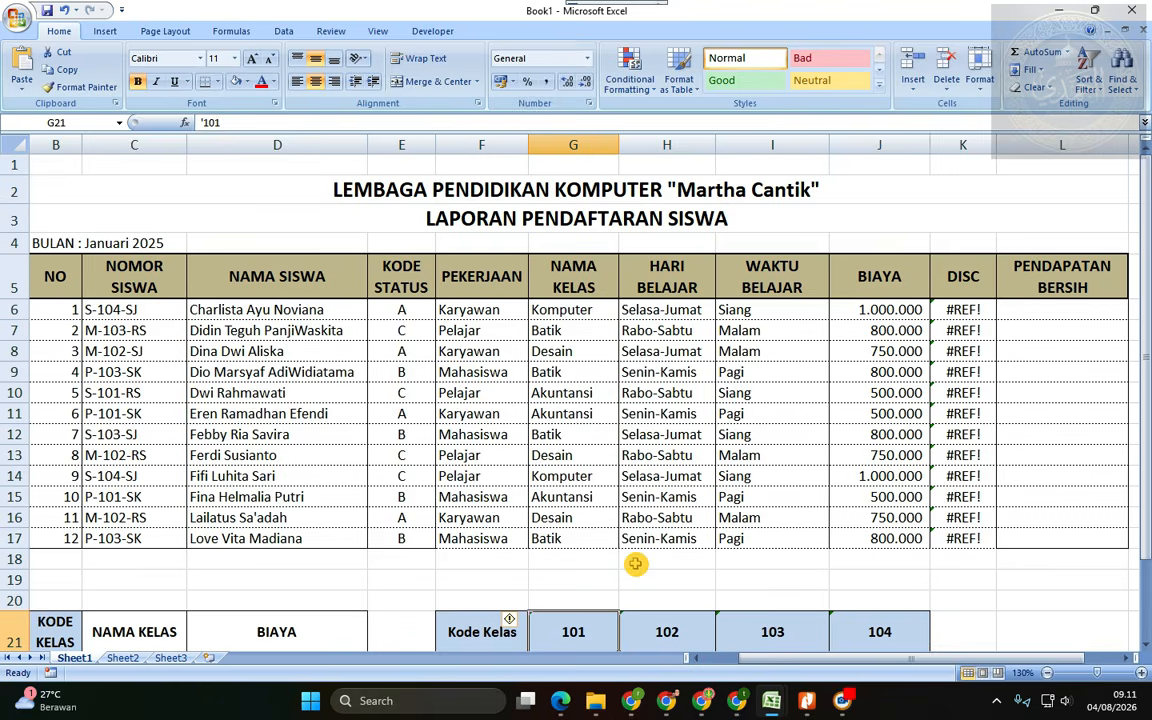
- Strip the K6 formula down to =MID(C6;3;3) to test the extracted class code
left_click(963, 309)
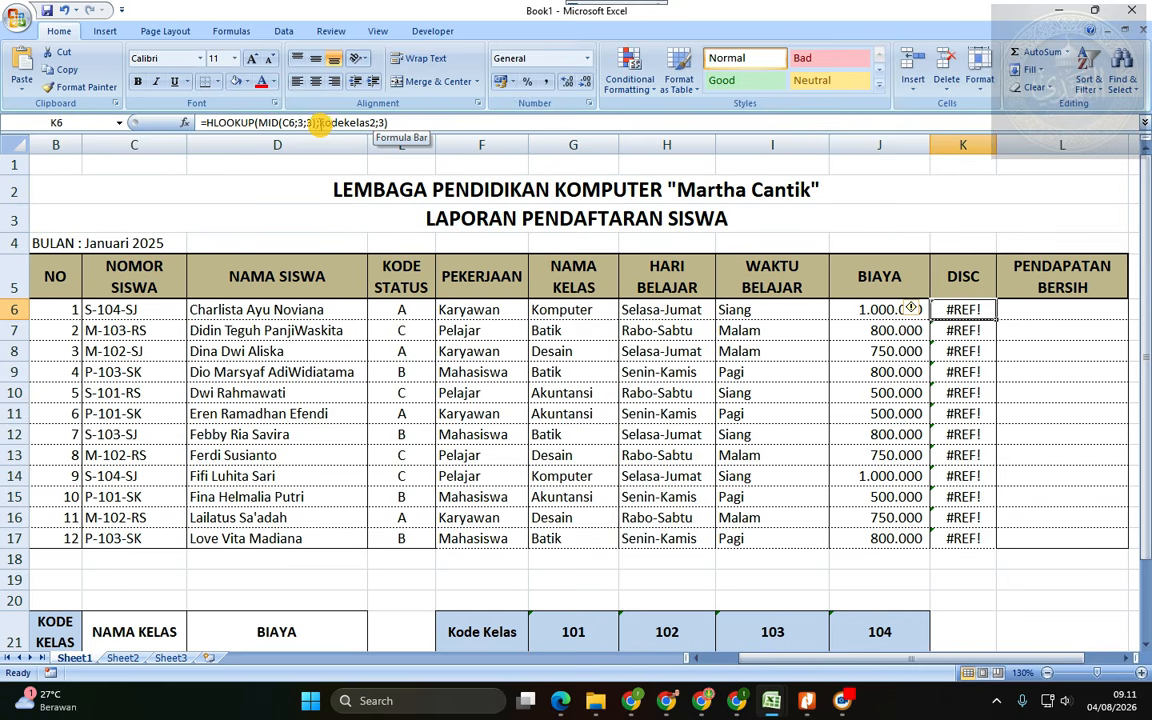
left_click(423, 130)
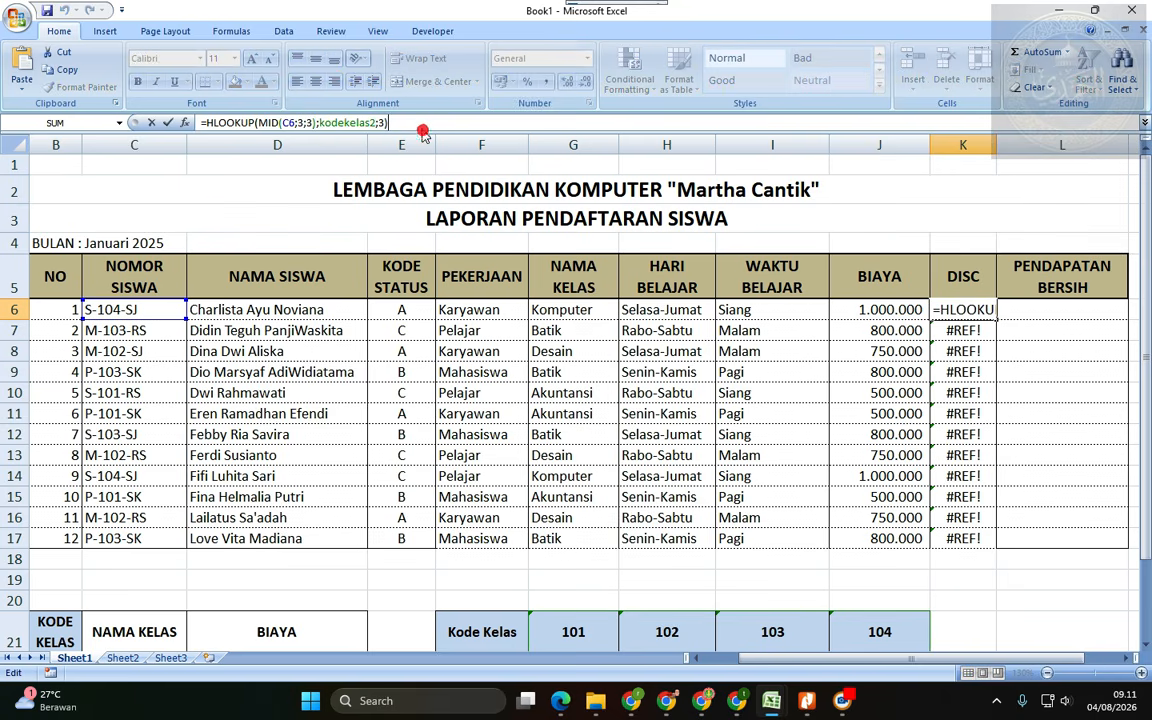
key("BackSpace")
key("BackSpace")
key("BackSpace")
key("BackSpace")
key("BackSpace")
key("BackSpace")
key("BackSpace")
key("BackSpace")
key("BackSpace")
key("BackSpace")
key("BackSpace")
key("BackSpace")
key("BackSpace")
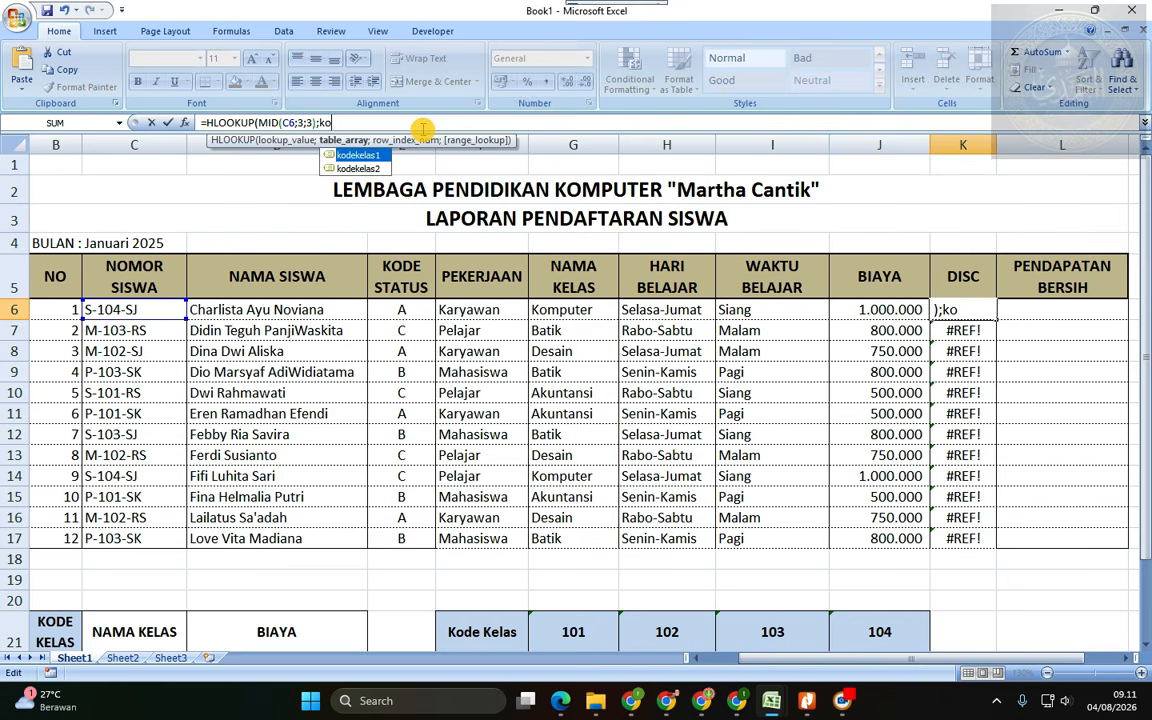
key("BackSpace")
key("Left")
key("Left")
key("Left")
key("Left")
key("Left")
key("Left")
key("Left")
key("Left")
key("Left")
key("Left")
key("Left")
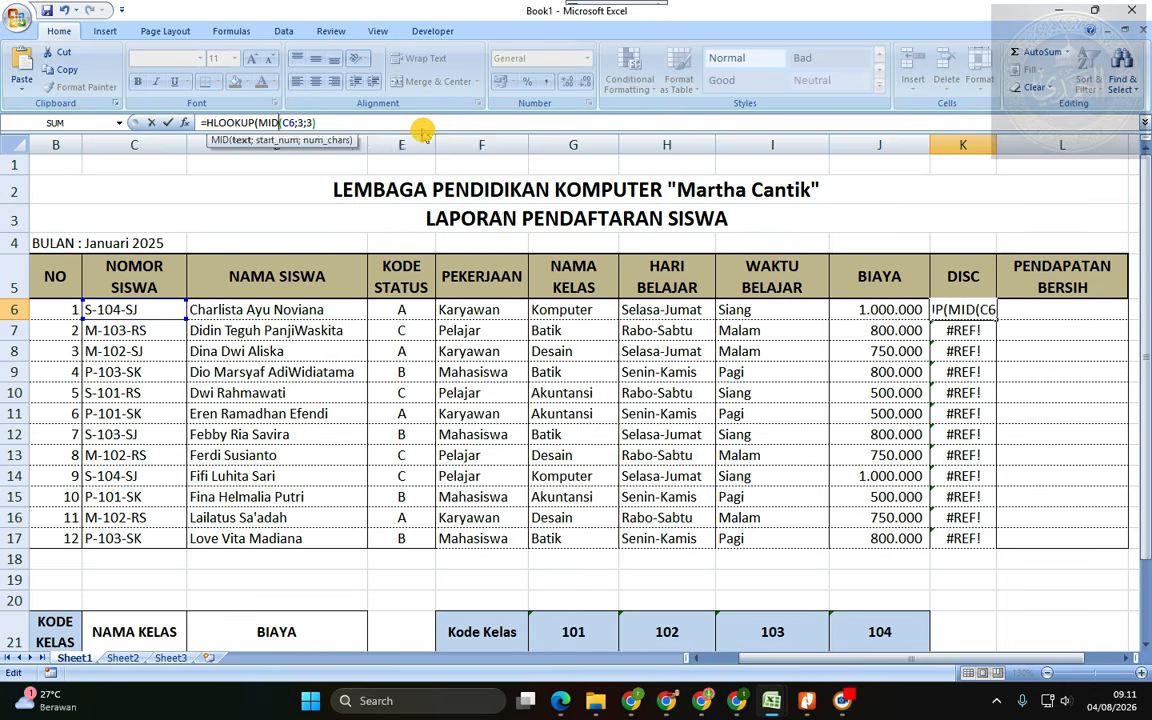
key("BackSpace")
key("BackSpace")
key("BackSpace")
key("BackSpace")
key("BackSpace")
key("BackSpace")
key("BackSpace")
key("BackSpace")
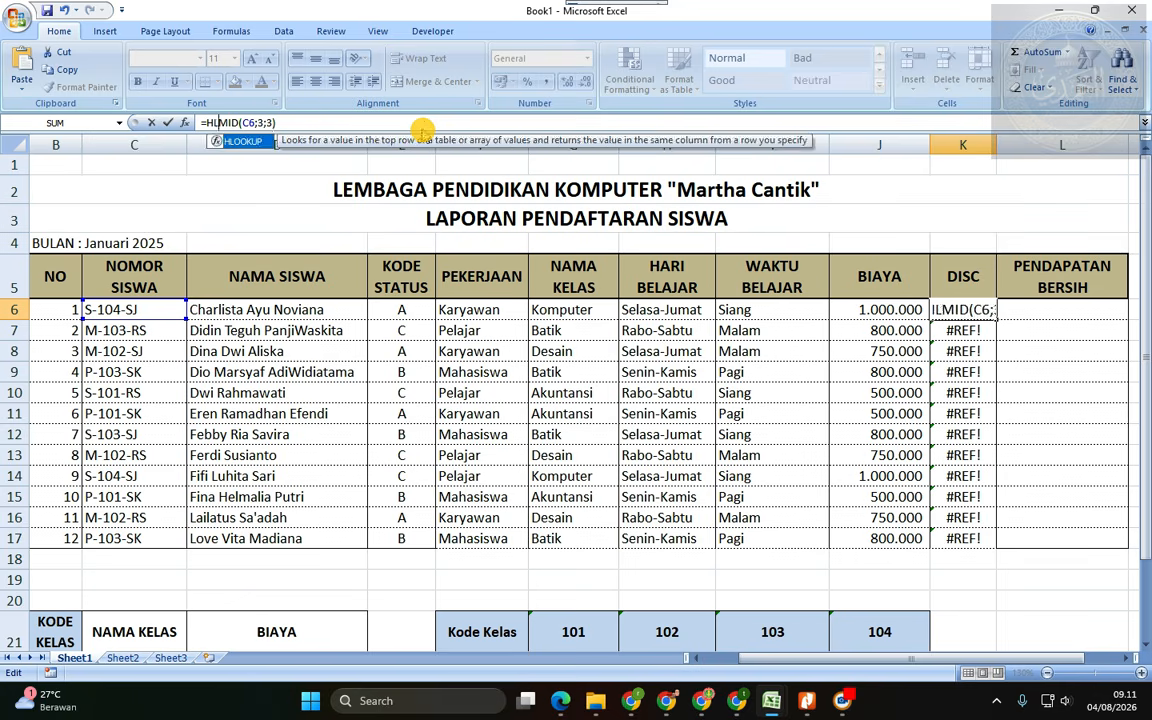
key("Return")
key("Up")
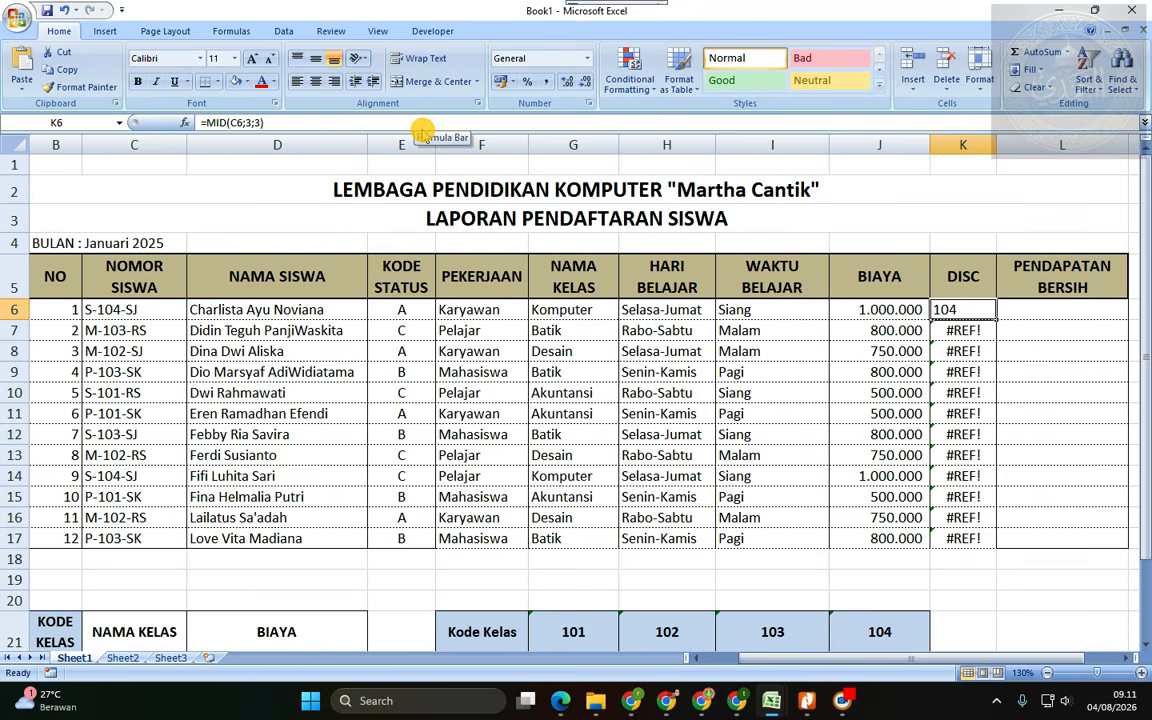
- Rebuild the K6 formula as =HLOOKUP(MID(C6;3;3);kodekelas2;3), selecting G21:J22 as the lookup table
key("F2")
key("Left")
key("Left")
key("Left")
key("Left")
key("Left")
key("Left")
key("Left")
key("Left")
key("Left")
key("Left")
key("Left")
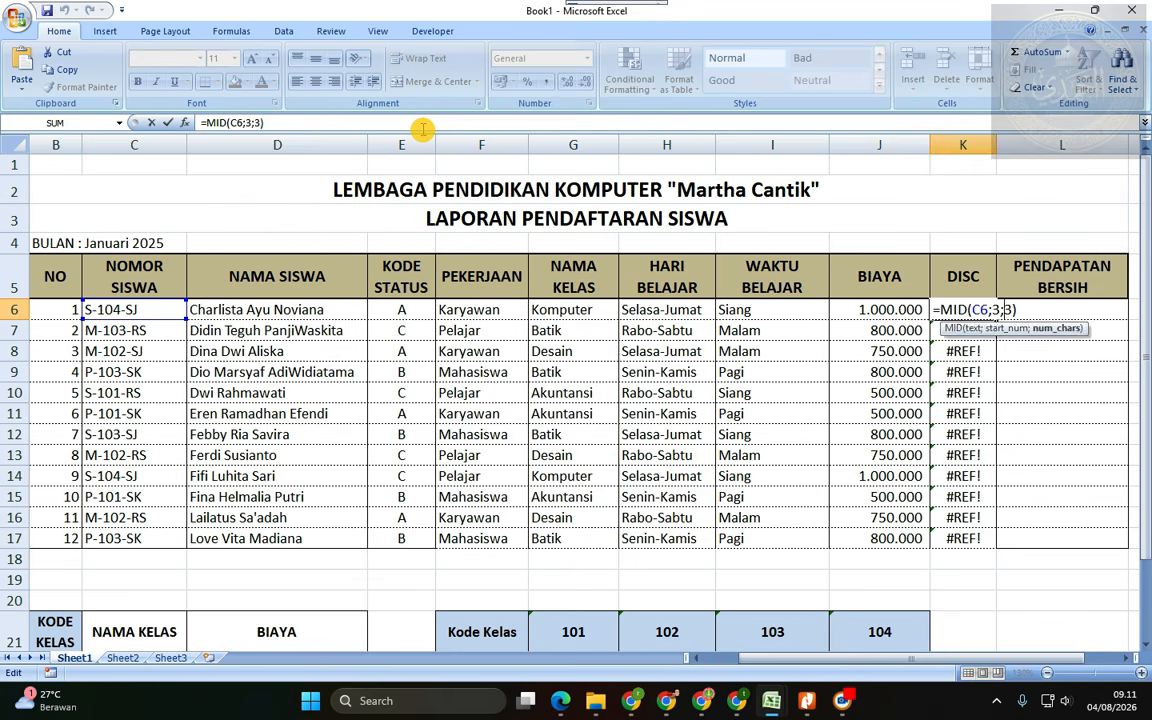
type("hLOOKU")
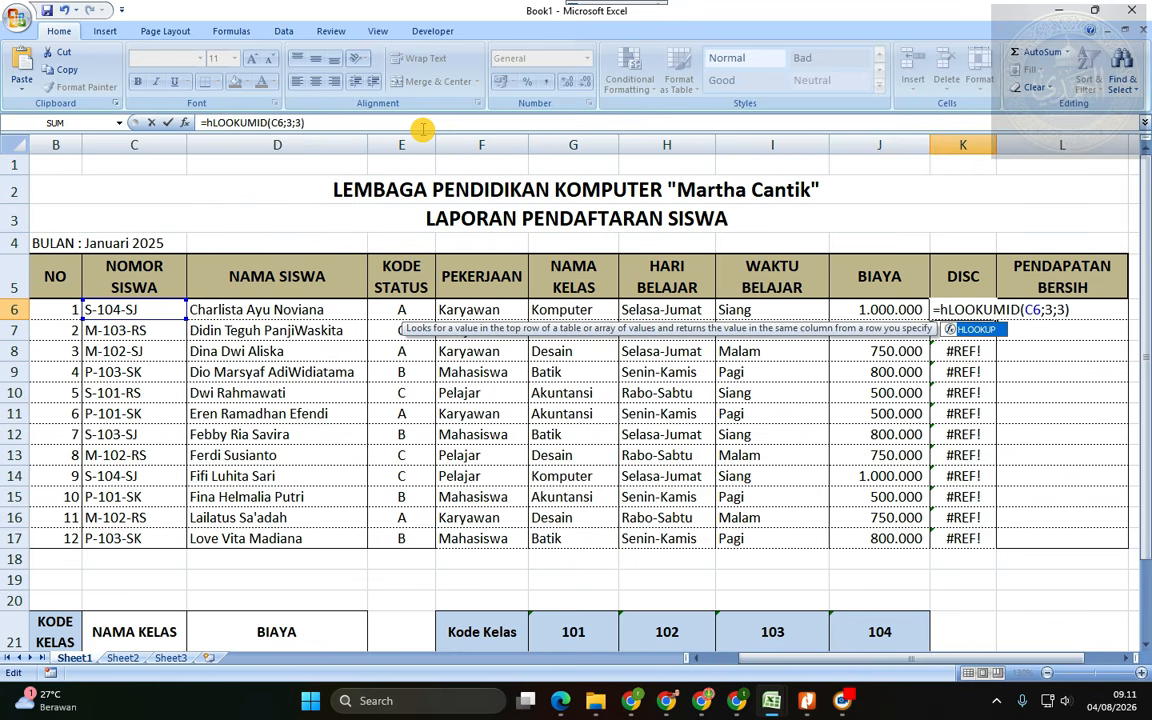
type("P(")
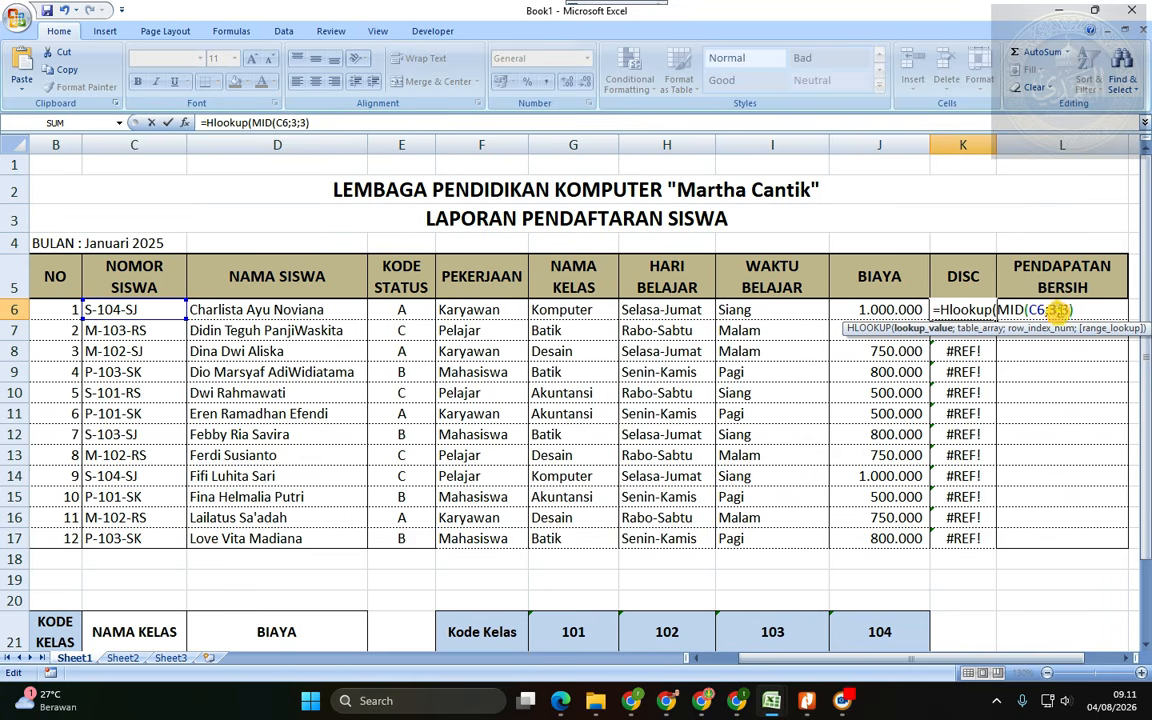
left_click(1081, 311)
type(";")
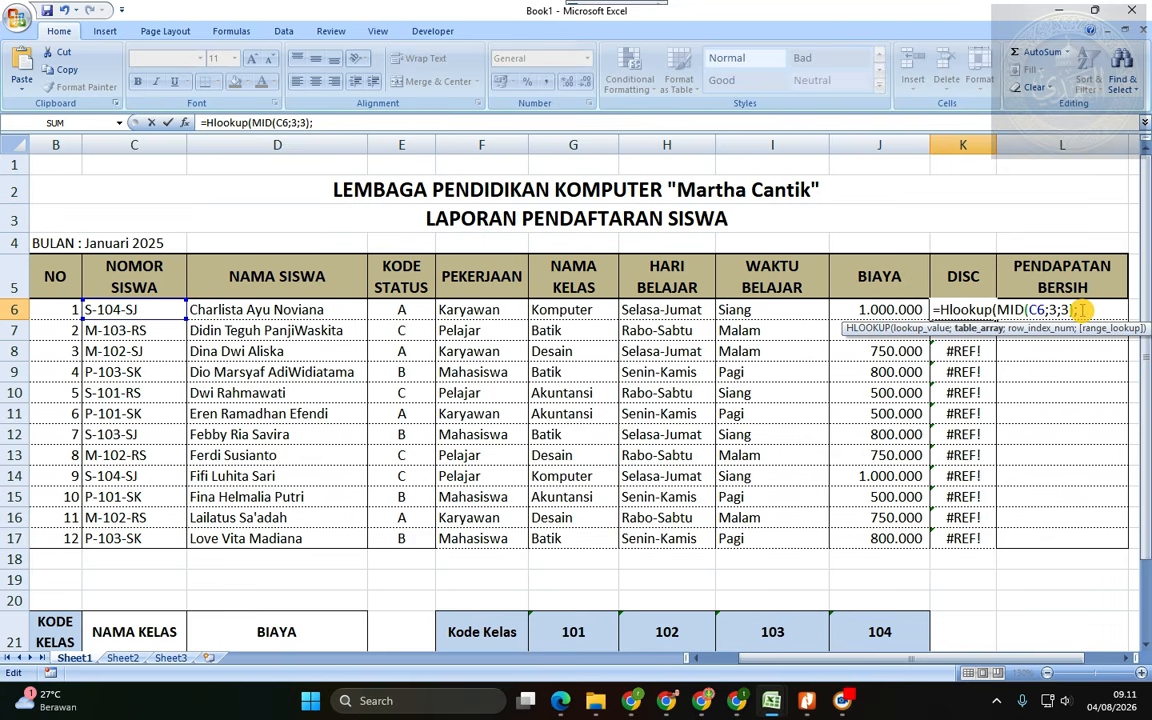
scroll(640, 553, "down", 1)
left_click_drag(607, 553, 849, 590)
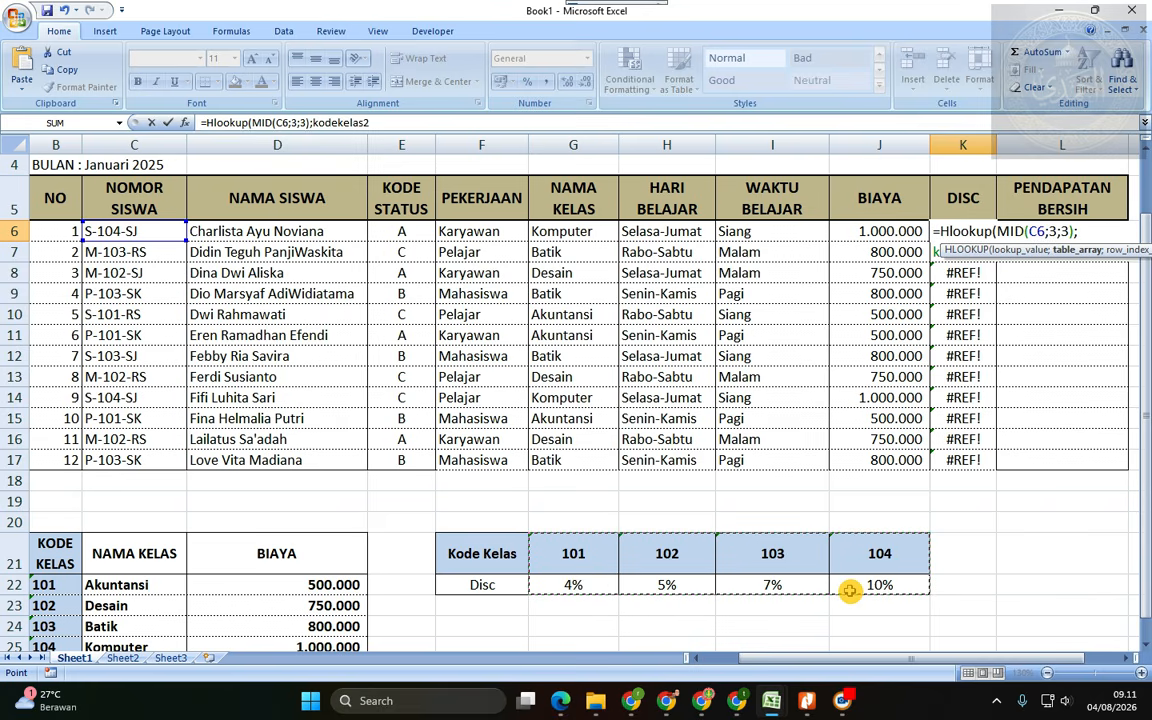
type(";")
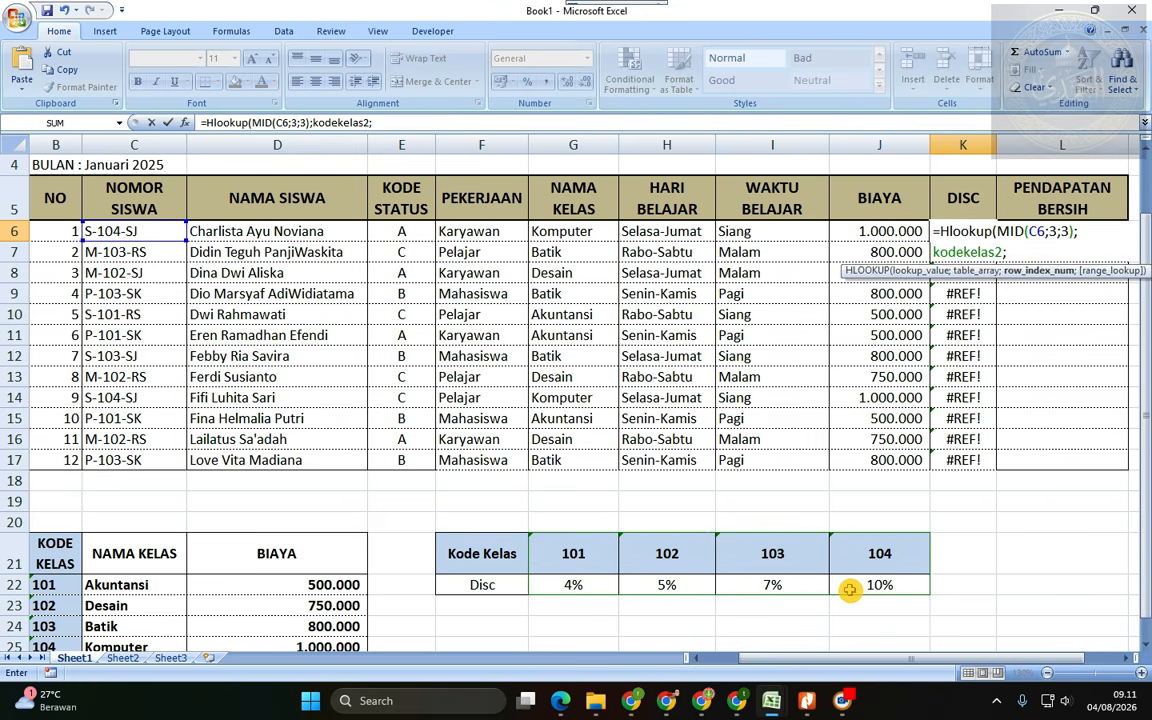
type("3)")
key("ctrl+Return")
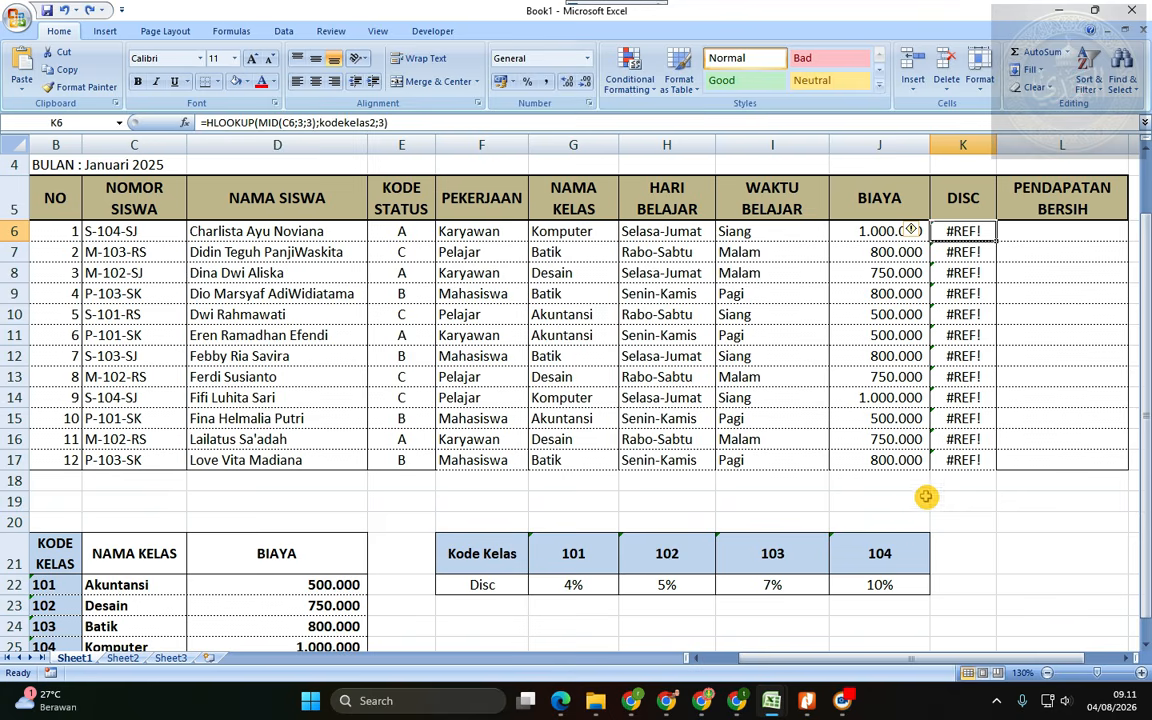
- Set the row index of the K6 HLOOKUP formula to 2
left_click(382, 122)
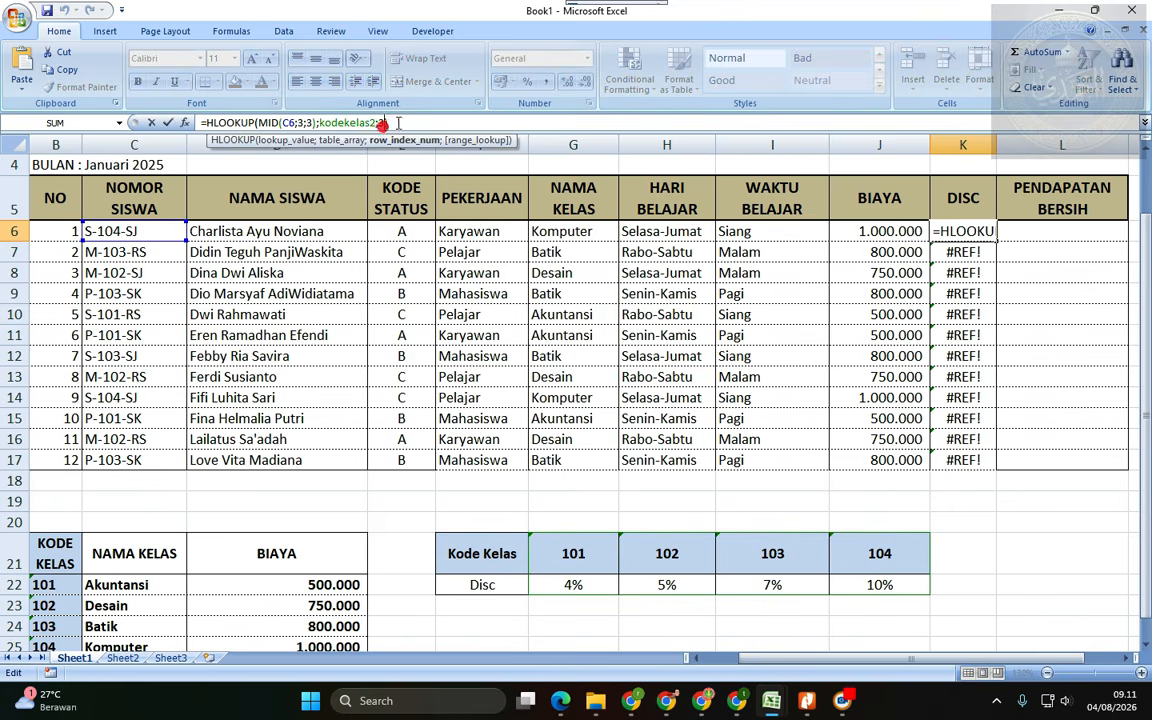
key("Return")
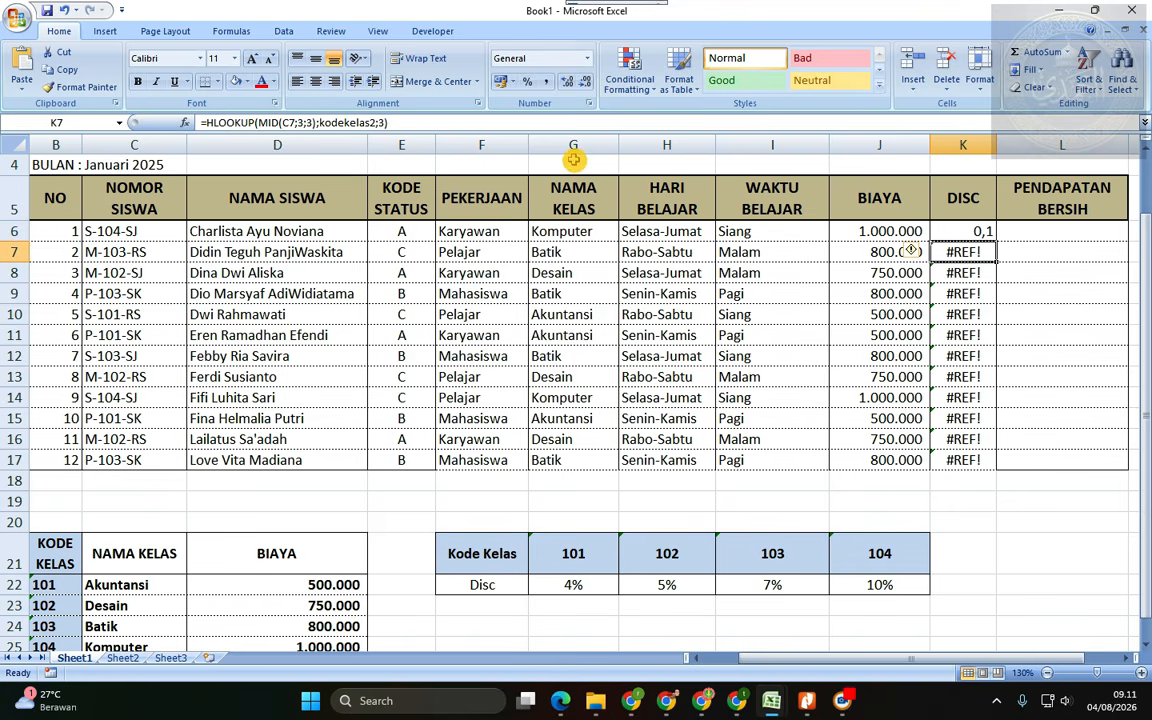
- Fill the K6 formula down to K17 and format the DISC values as percentages
left_click(989, 231)
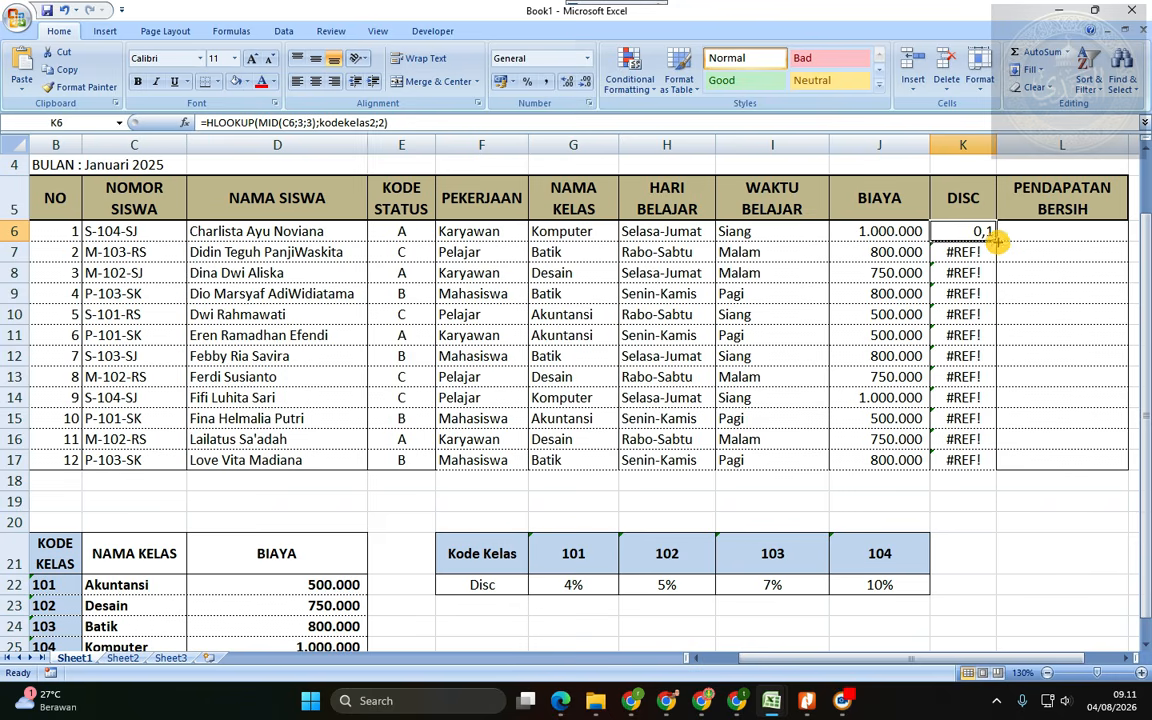
left_click_drag(997, 240, 1005, 462)
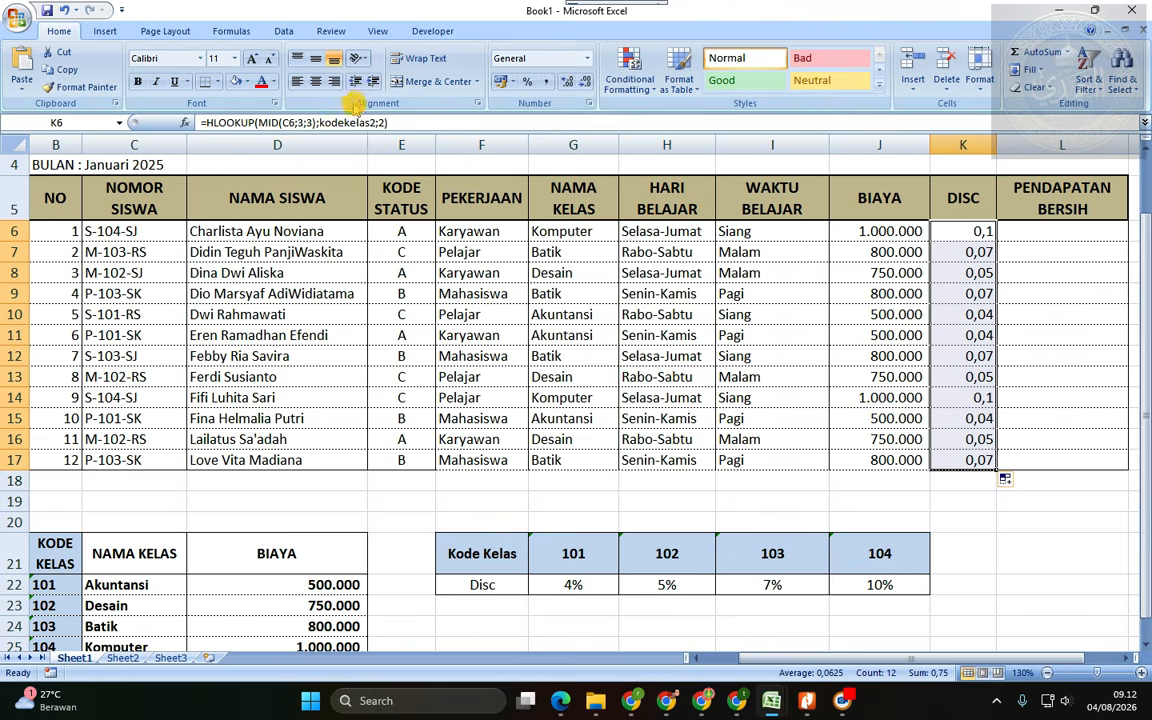
left_click(527, 85)
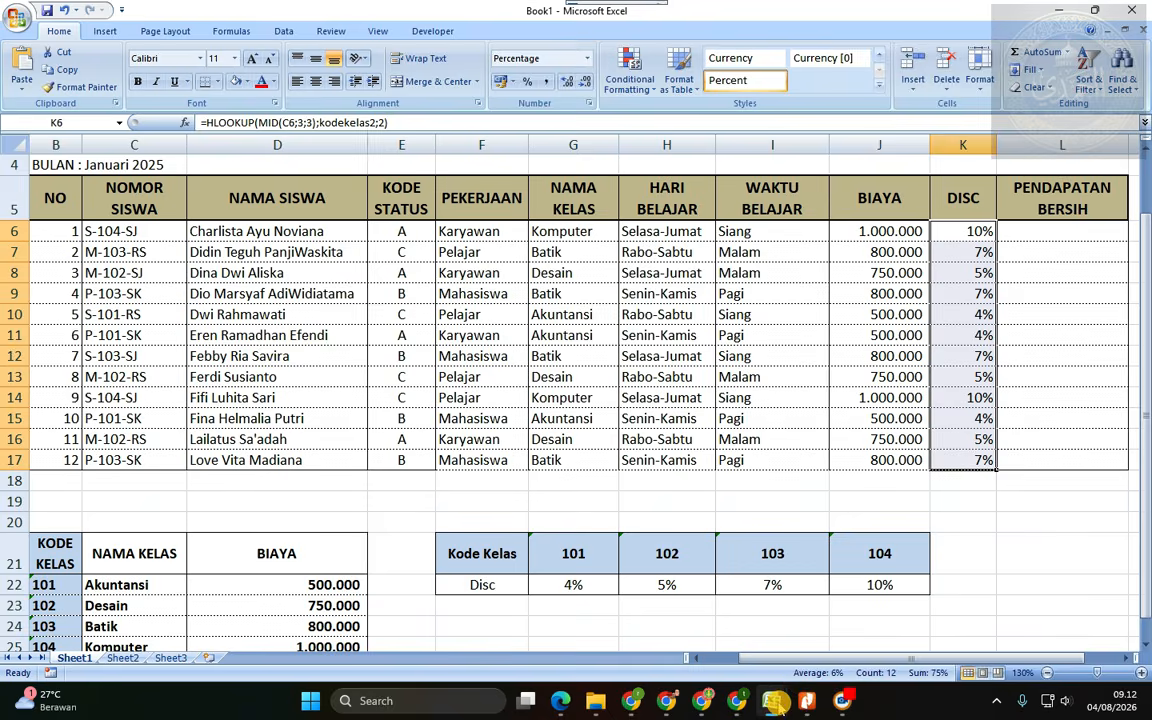
- Read the rules for the DISCOUNT and Pendapatan Bersih columns in the Nitro Pro assignment PDF, then return to the Book1 workbook in Excel
mouse_move(772, 700)
left_click(729, 633)
scroll(695, 560, "down", 2)
scroll(695, 560, "down", 3)
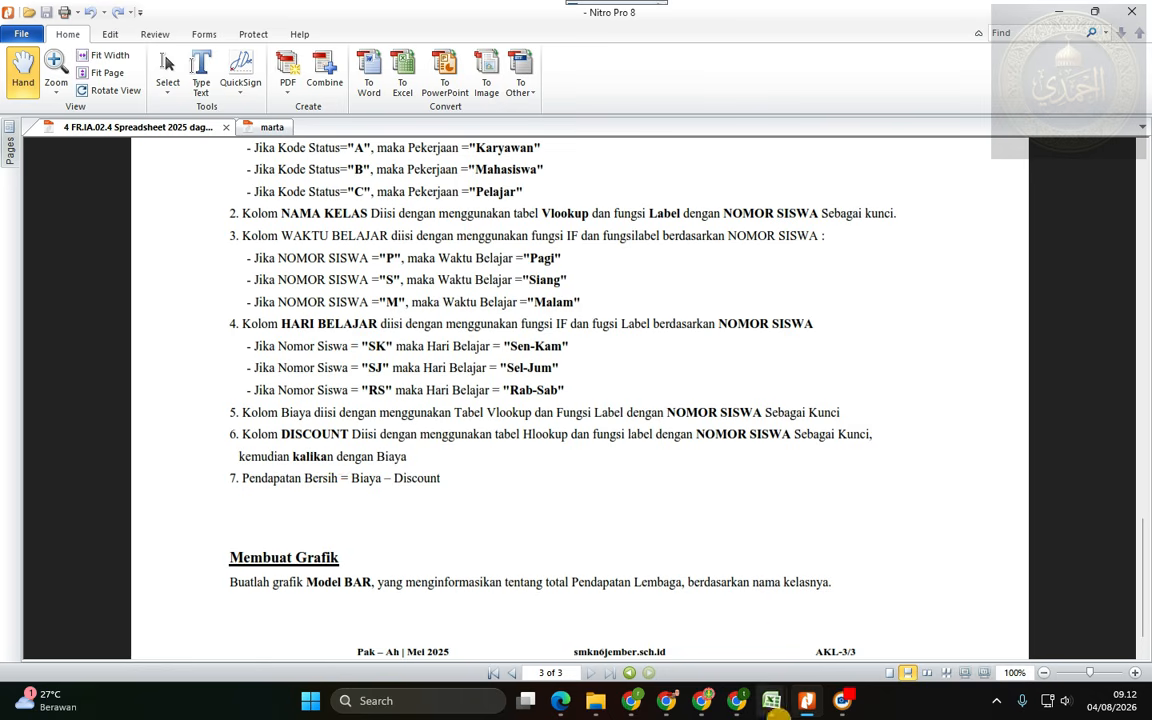
mouse_move(772, 703)
left_click(697, 549)
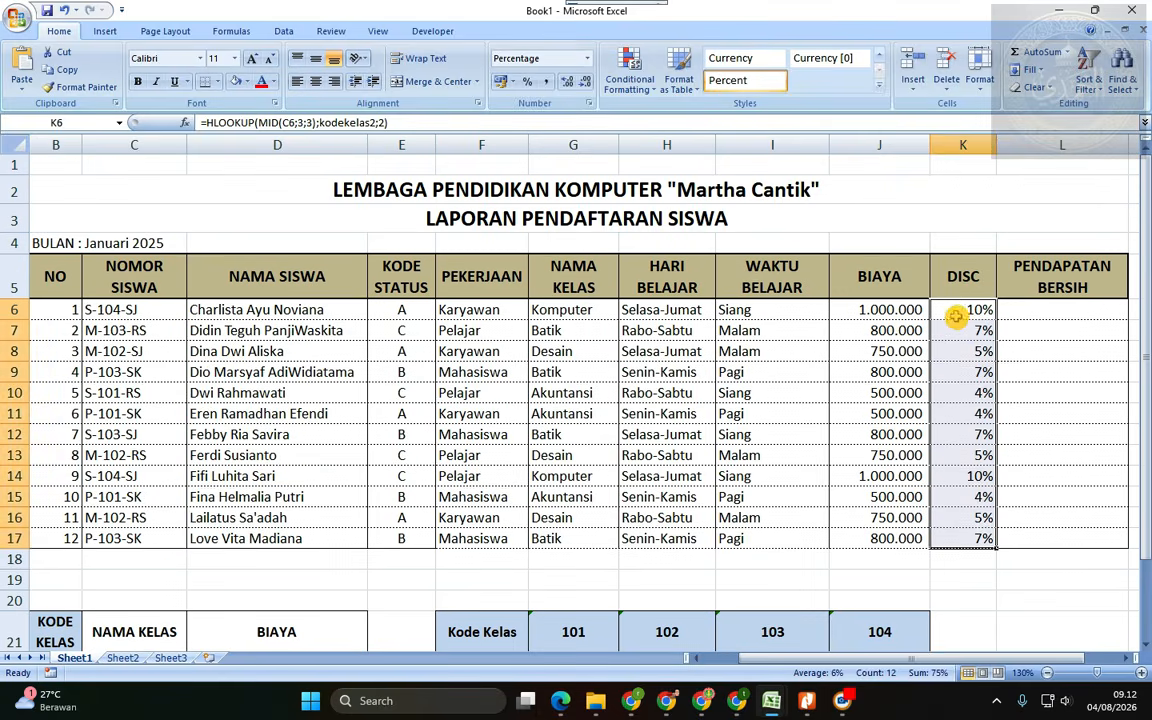
- Multiply the K6 HLOOKUP formula by J6 to get the discount amount and fill it down to K17
left_click(956, 316)
left_click(496, 123)
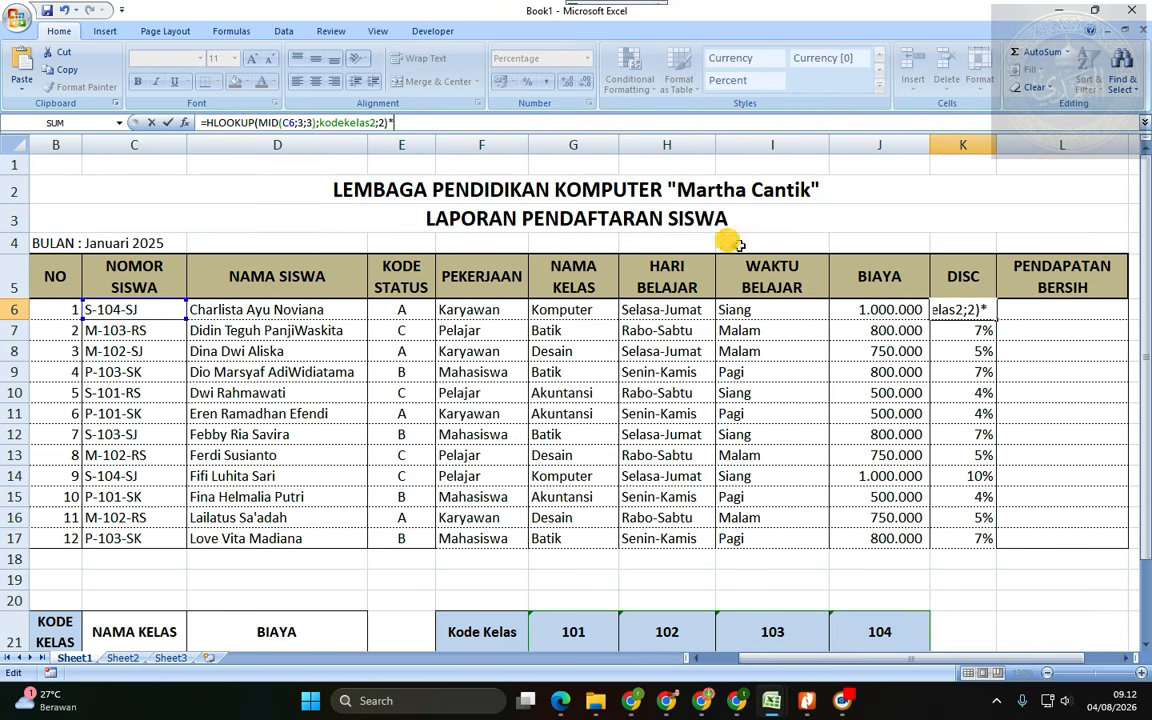
left_click(860, 310)
key("Return")
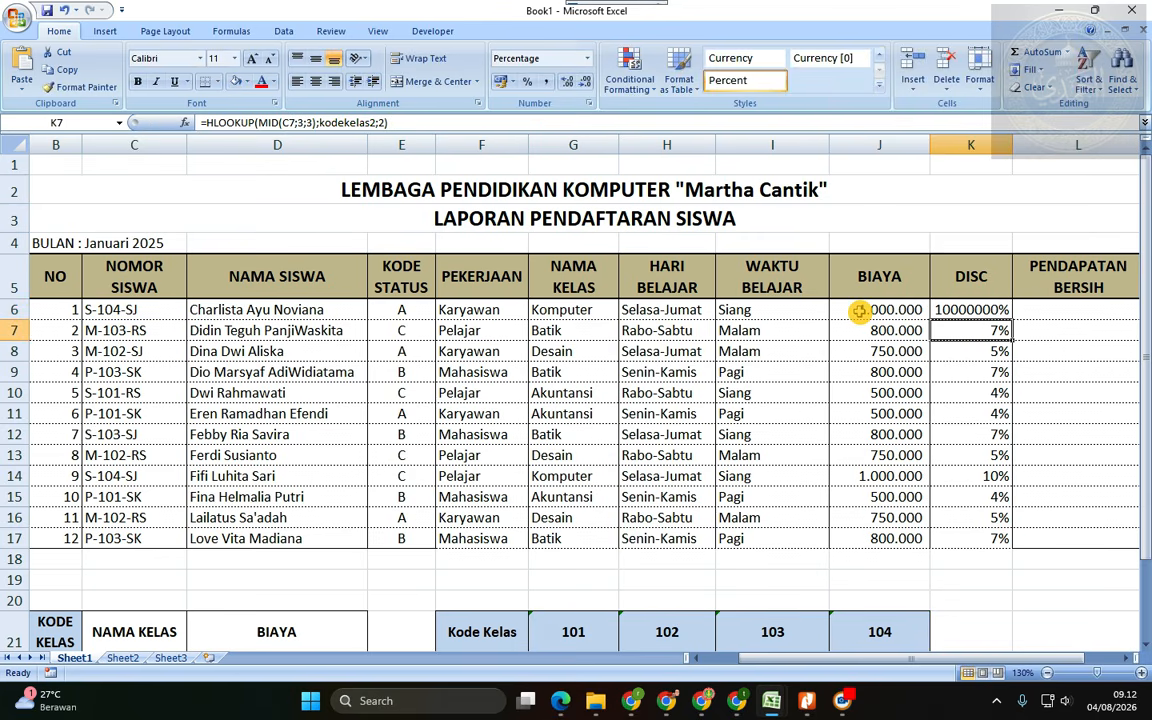
left_click(986, 311)
left_click_drag(1013, 320, 1013, 545)
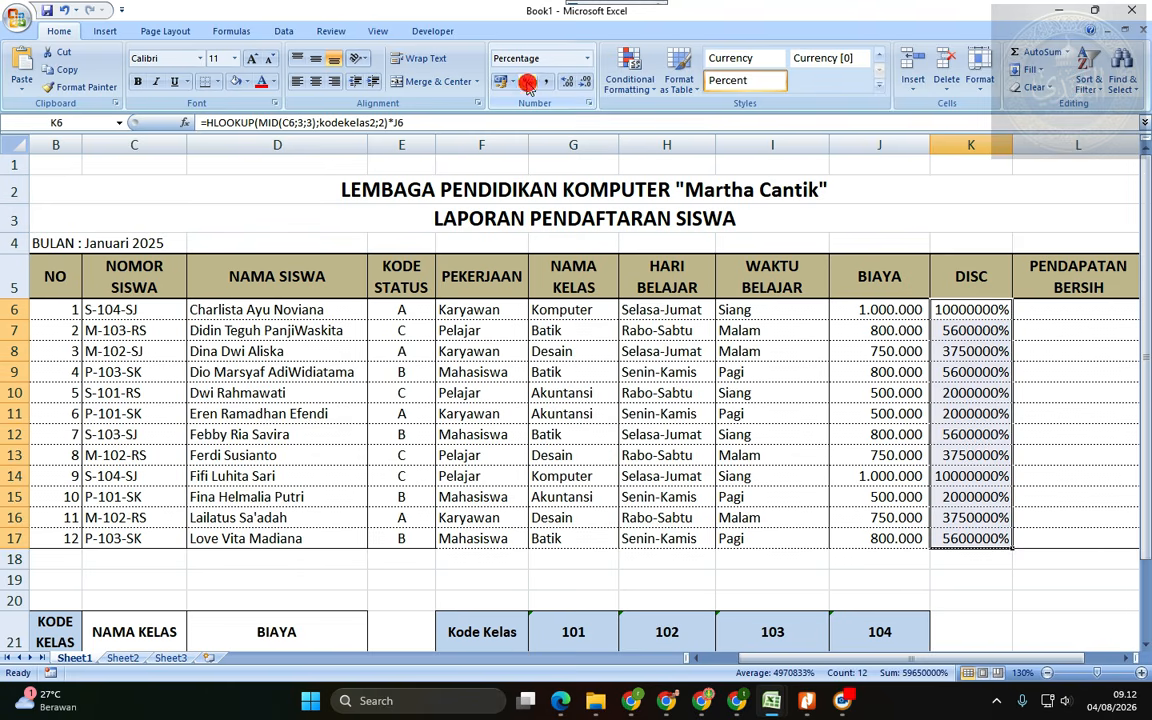
- Format the DISC values in K6:K17 with the comma style and no decimal places
left_click(952, 312)
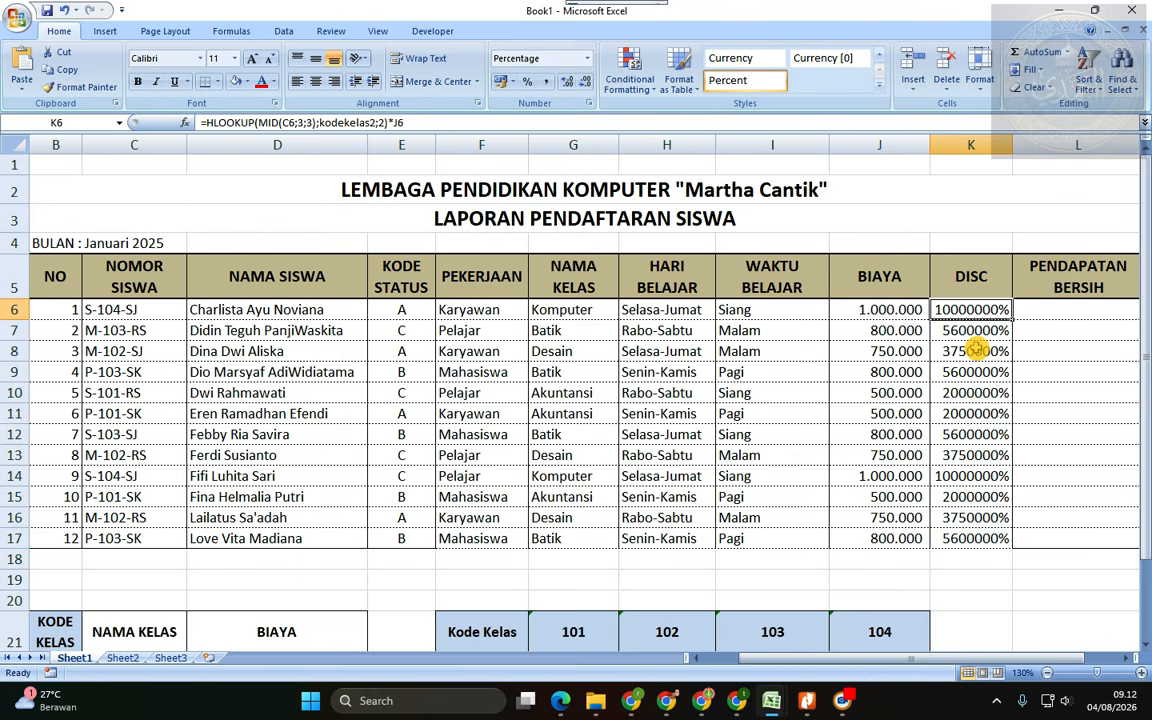
left_click(993, 537, "shift")
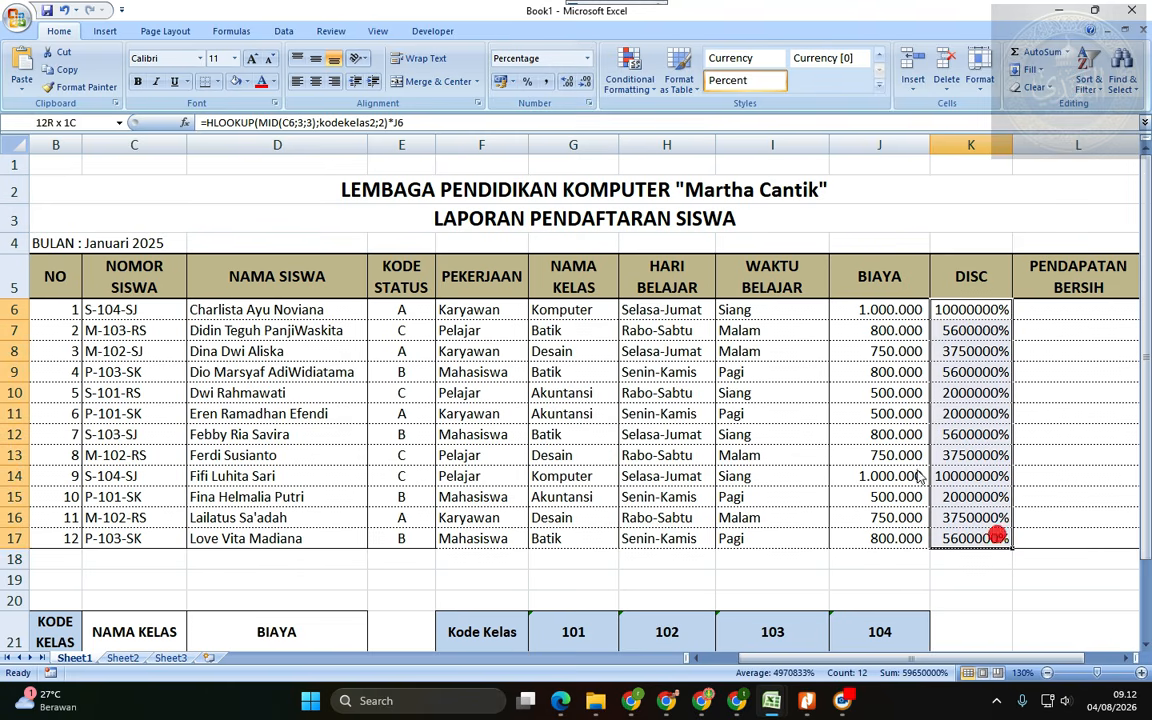
left_click(551, 82)
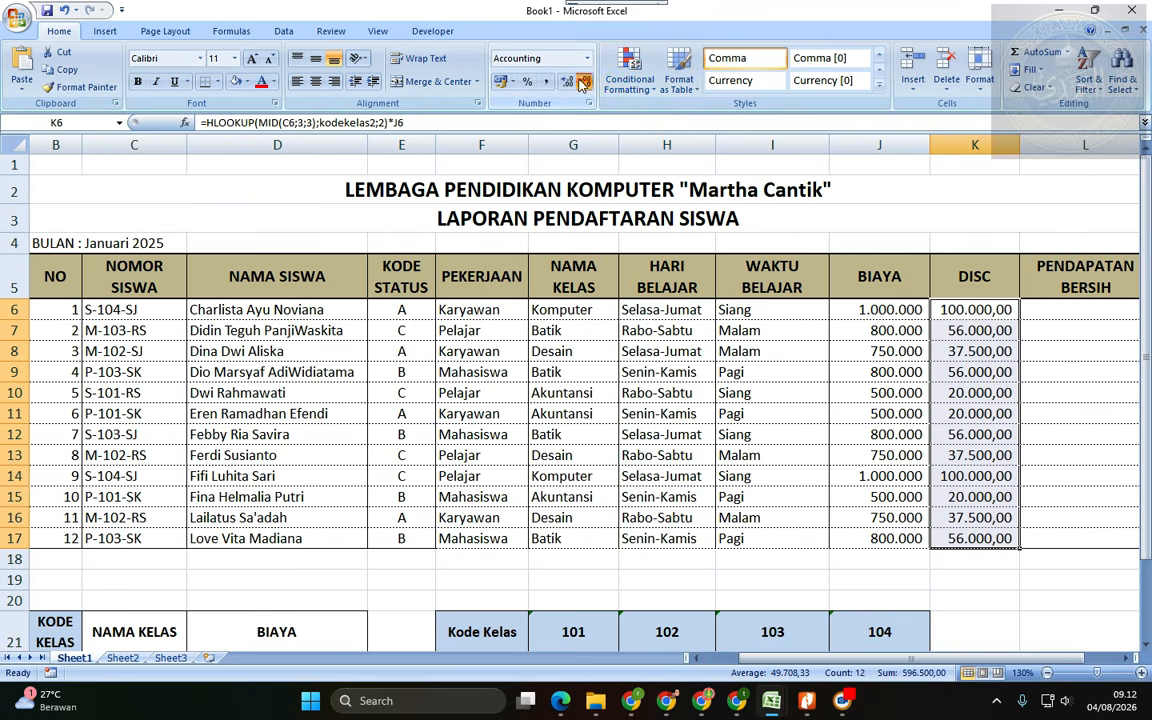
left_click(583, 82)
left_click(583, 82)
left_click(1005, 329)
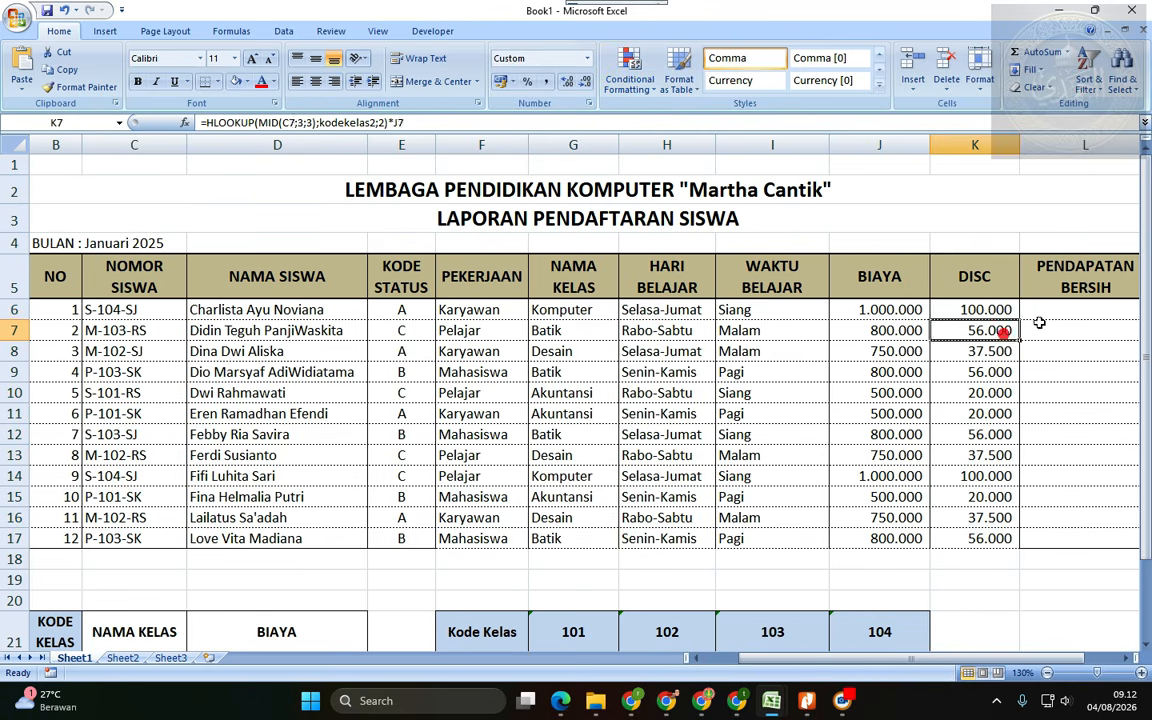
left_click(1085, 326)
key("Up")
key("Right")
key("Left")
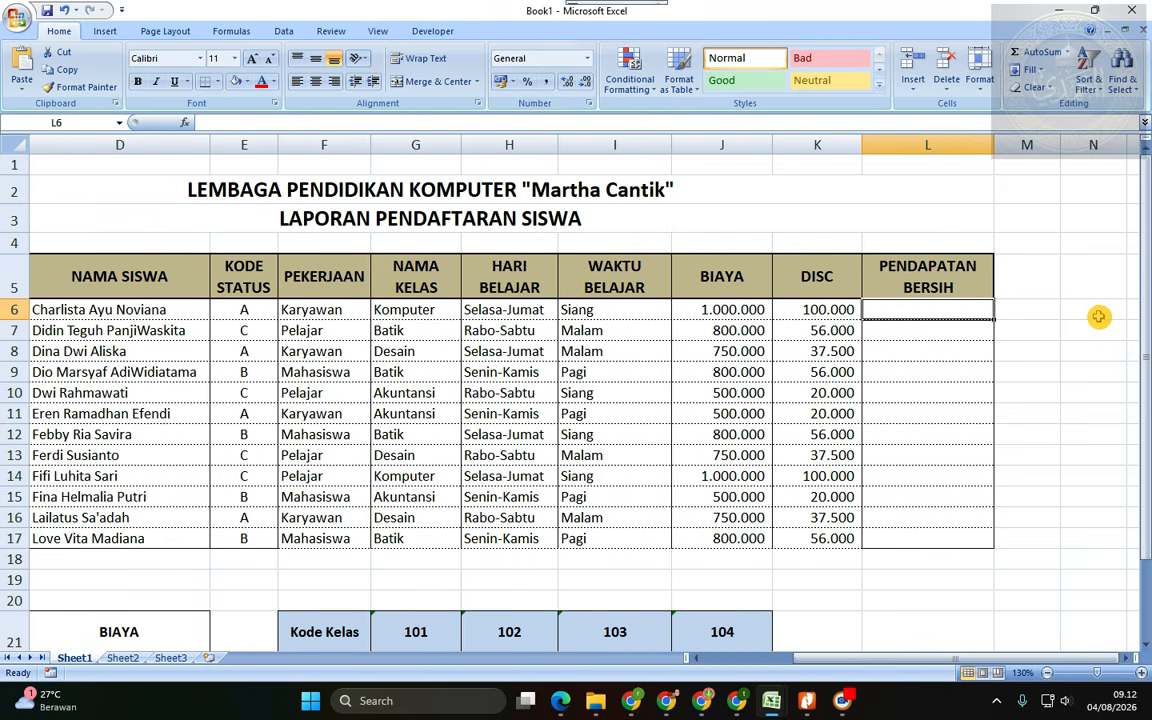
type("=")
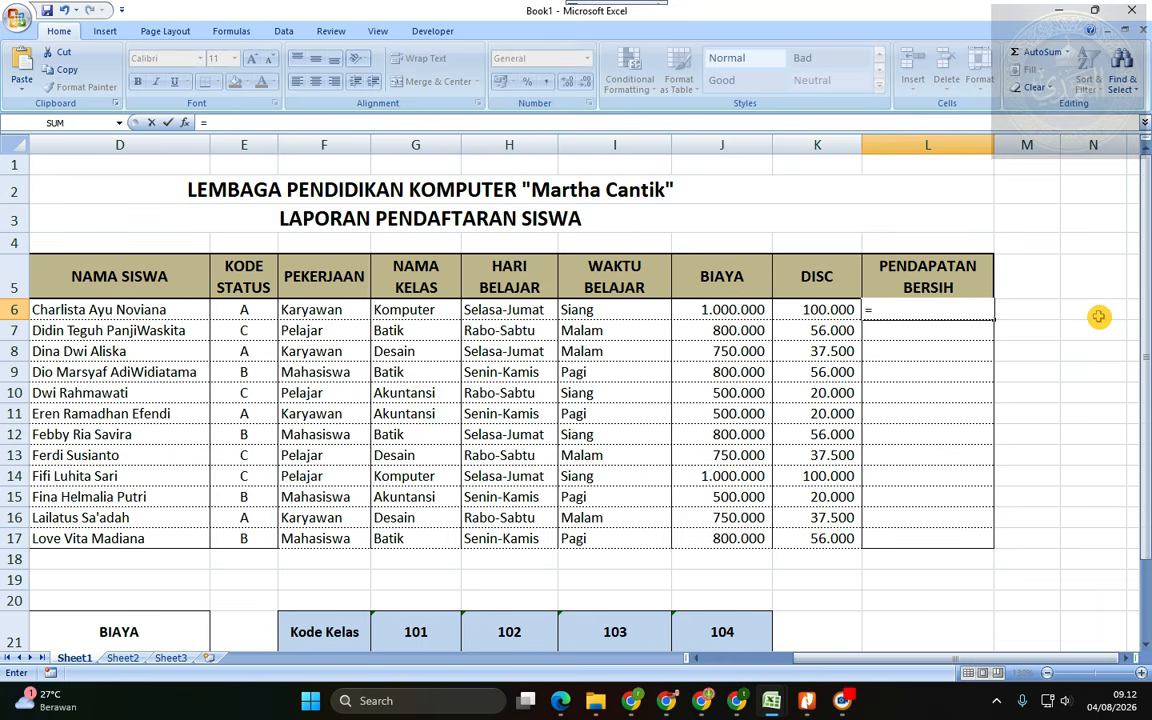
key("Left")
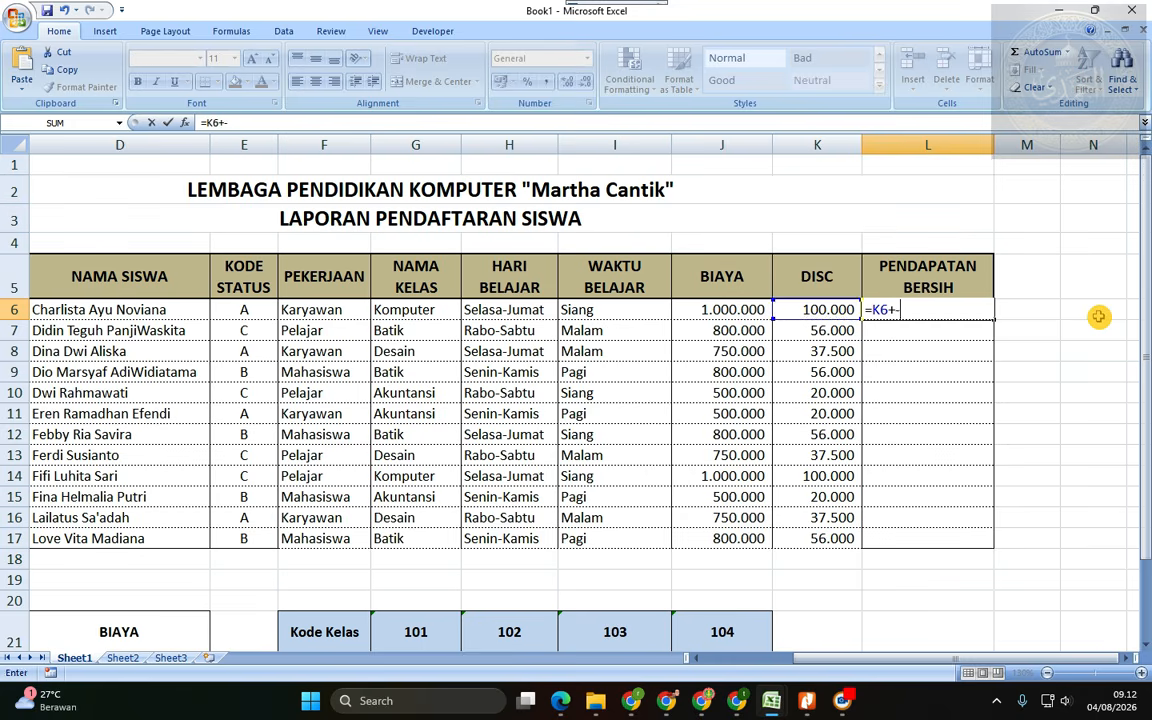
type("+-")
key("Left")
key("Return")
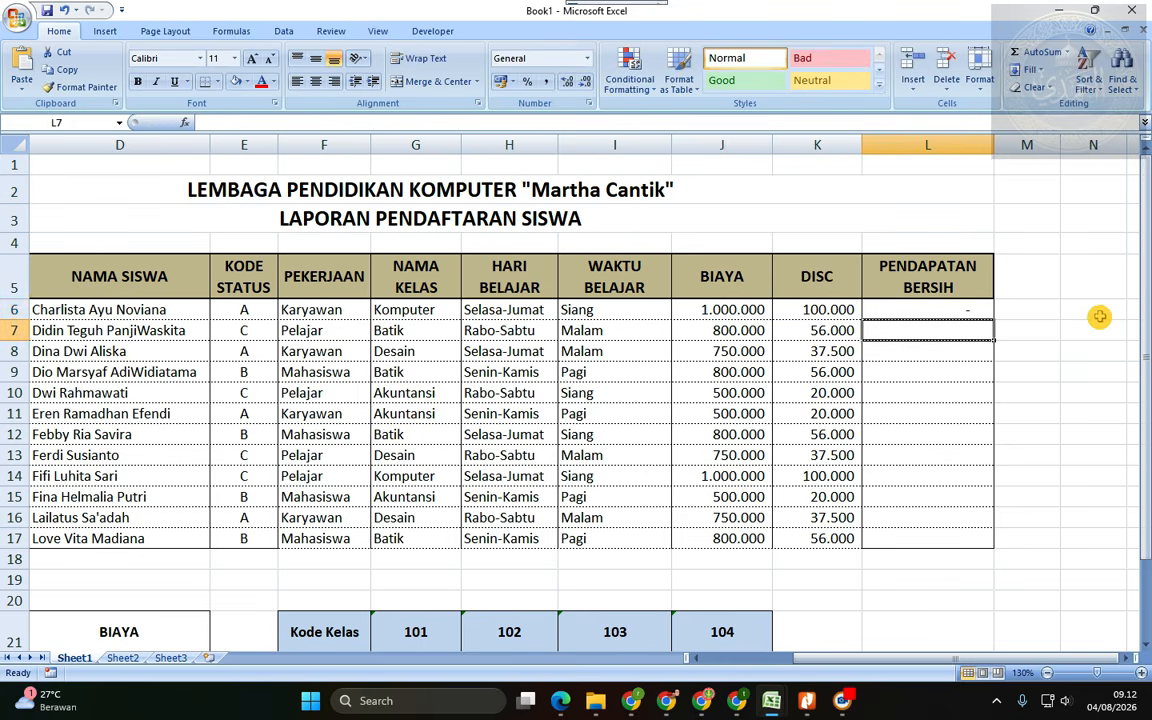
- Enter the net income formula +J6-K6 in L6 and fill it down to L17
left_click(946, 304)
type("+")
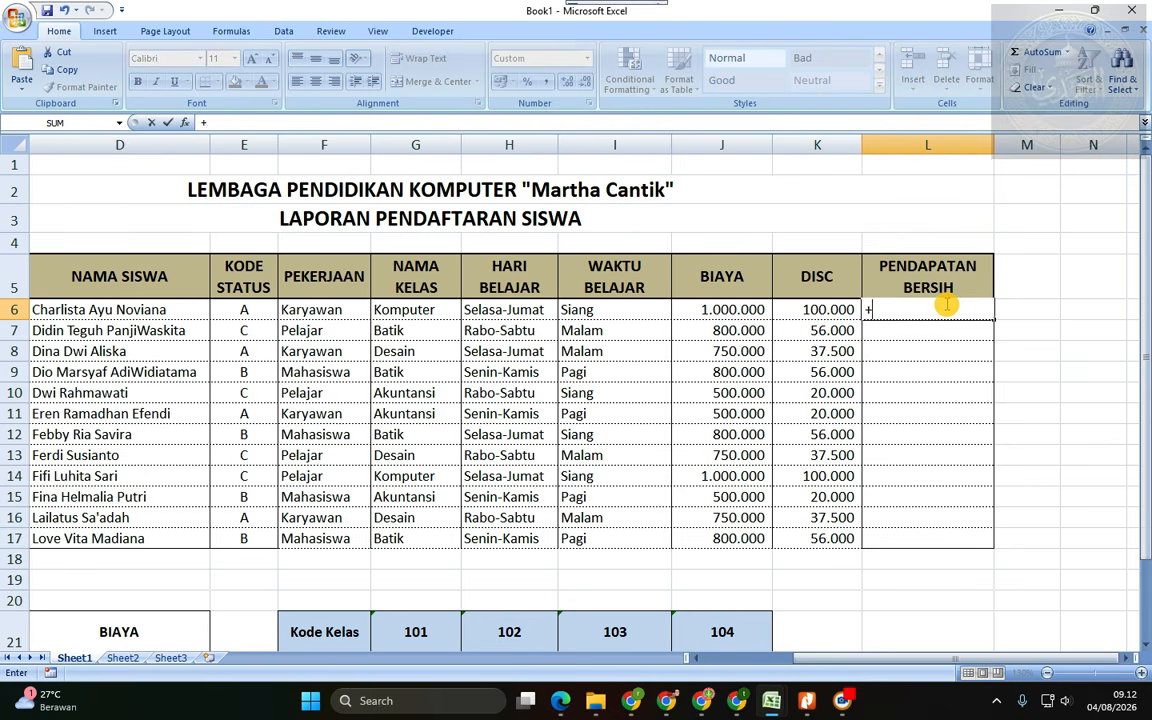
key("Left")
key("Left")
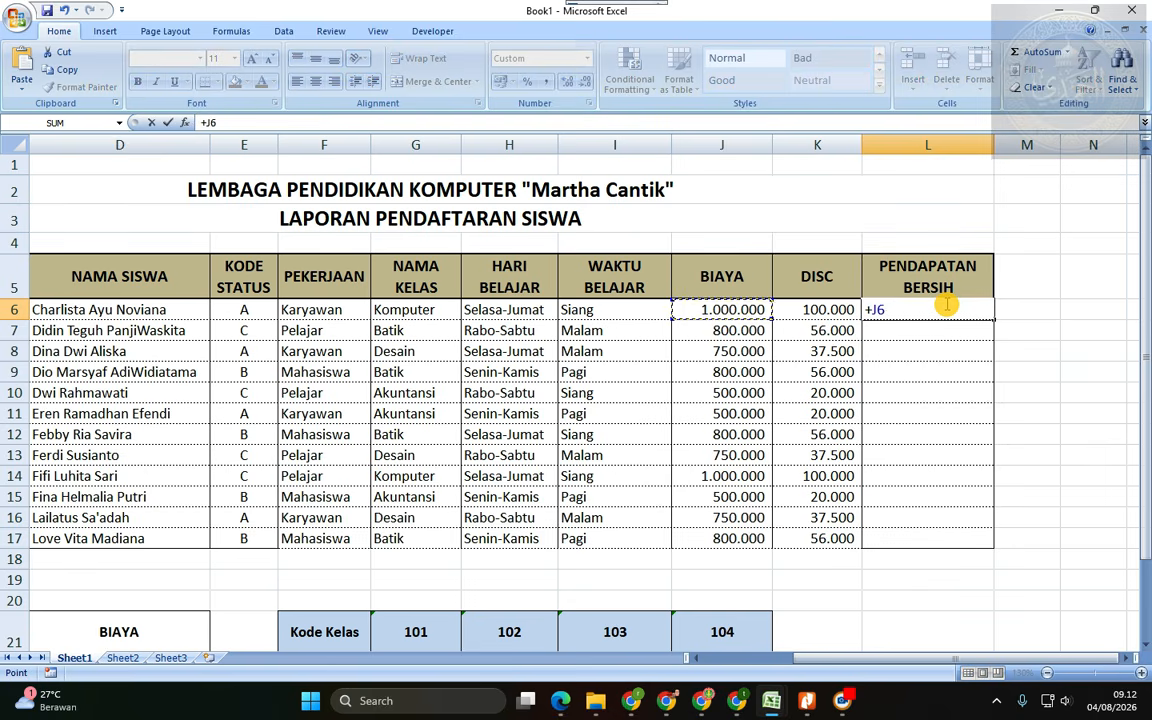
type("-")
key("Left")
key("Return")
left_click(946, 307)
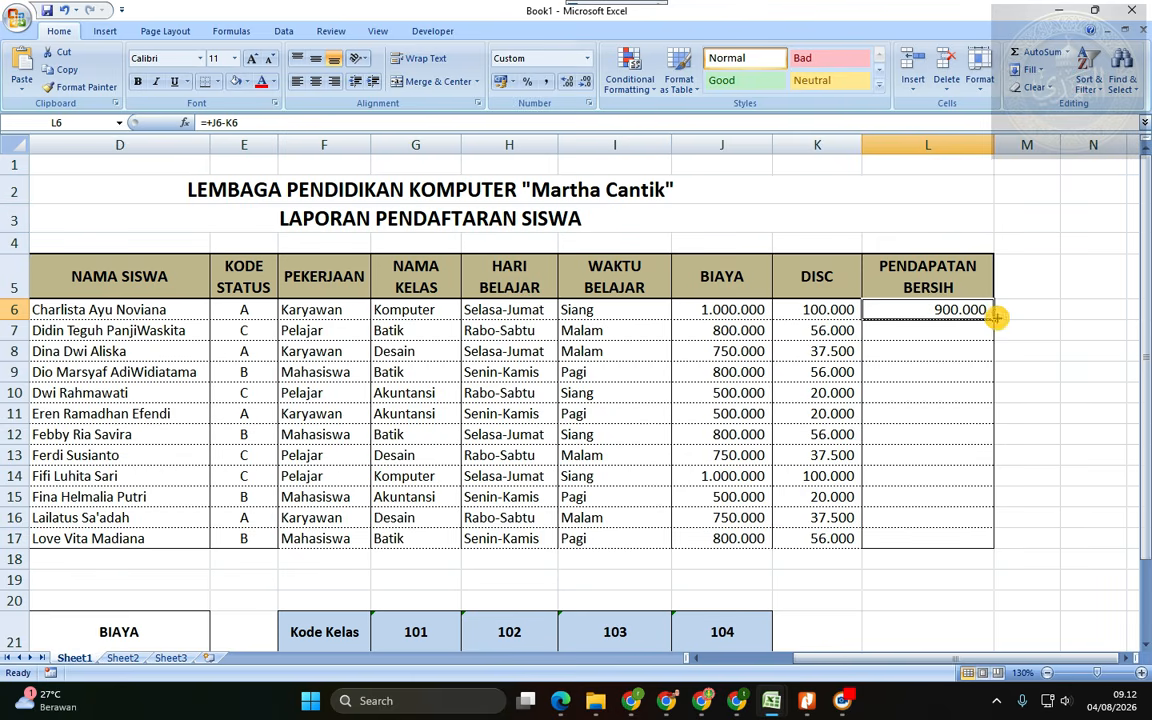
left_click_drag(997, 317, 1005, 540)
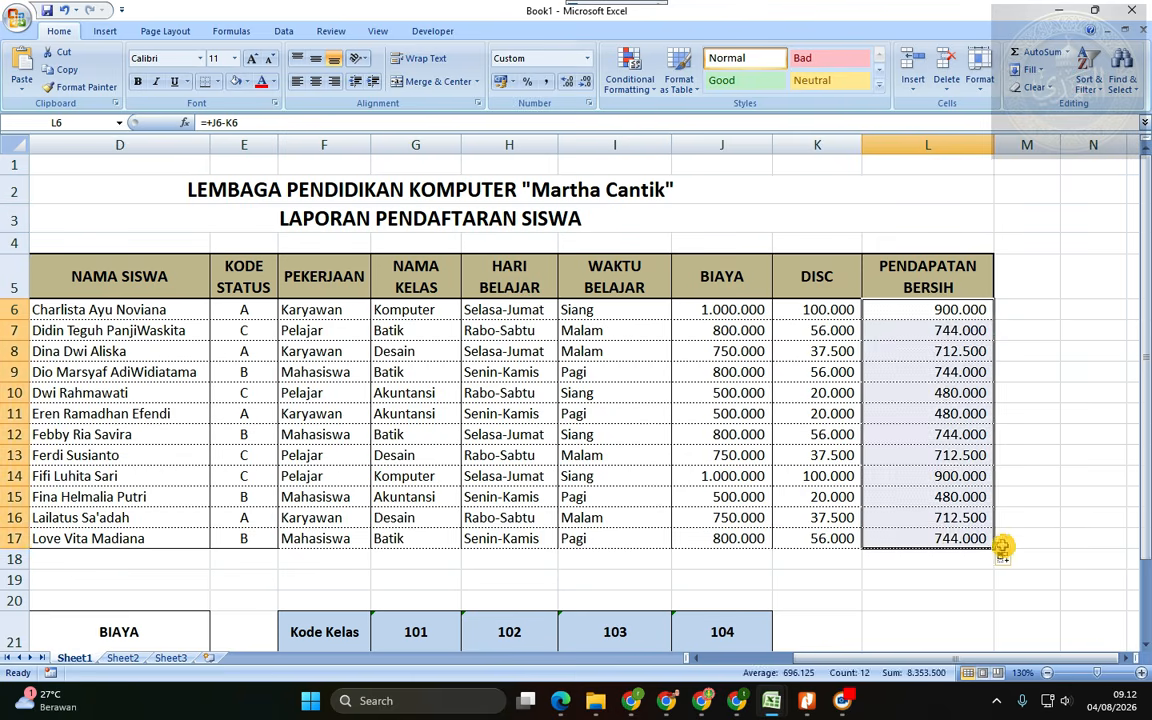
- Total L6:L17 with a SUM formula in L18 and fill it across to K18 and J18
left_click(928, 556)
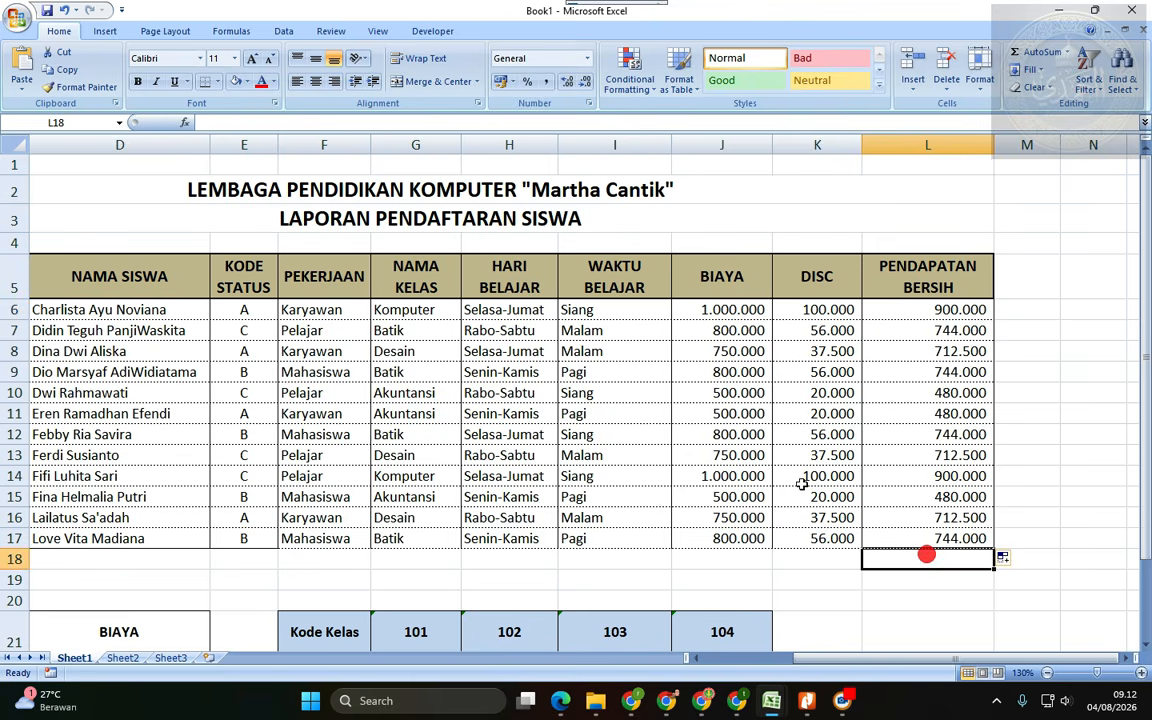
left_click(1055, 51)
key("Return")
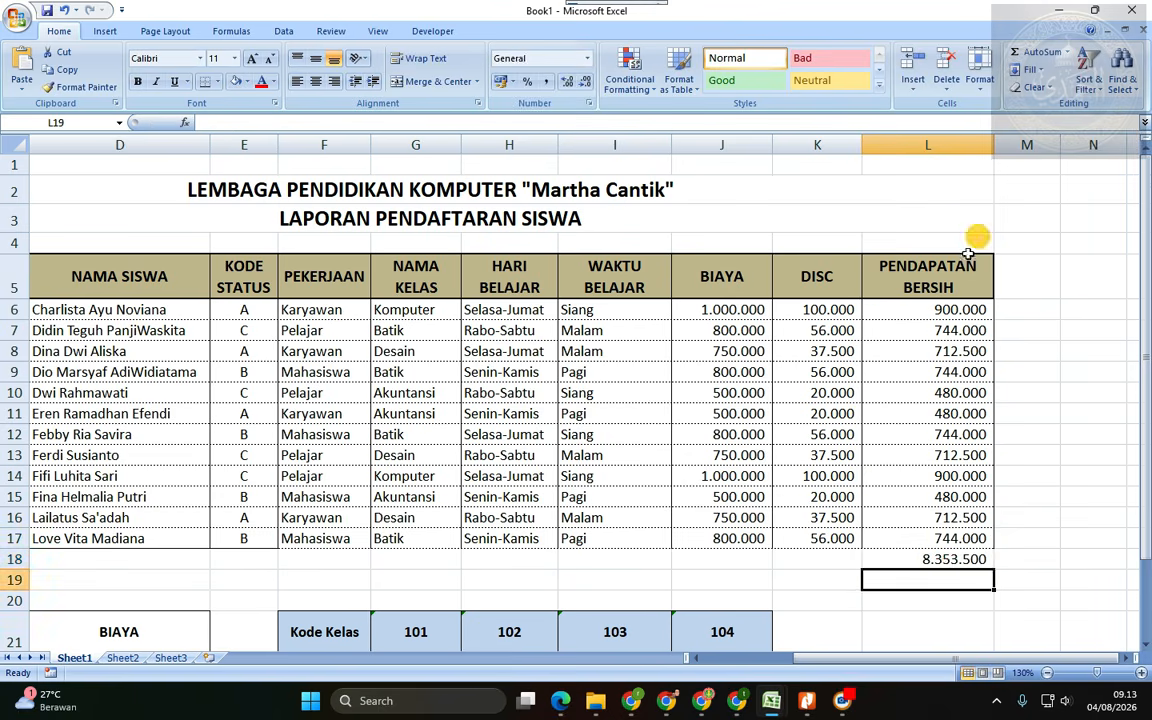
left_click(960, 558)
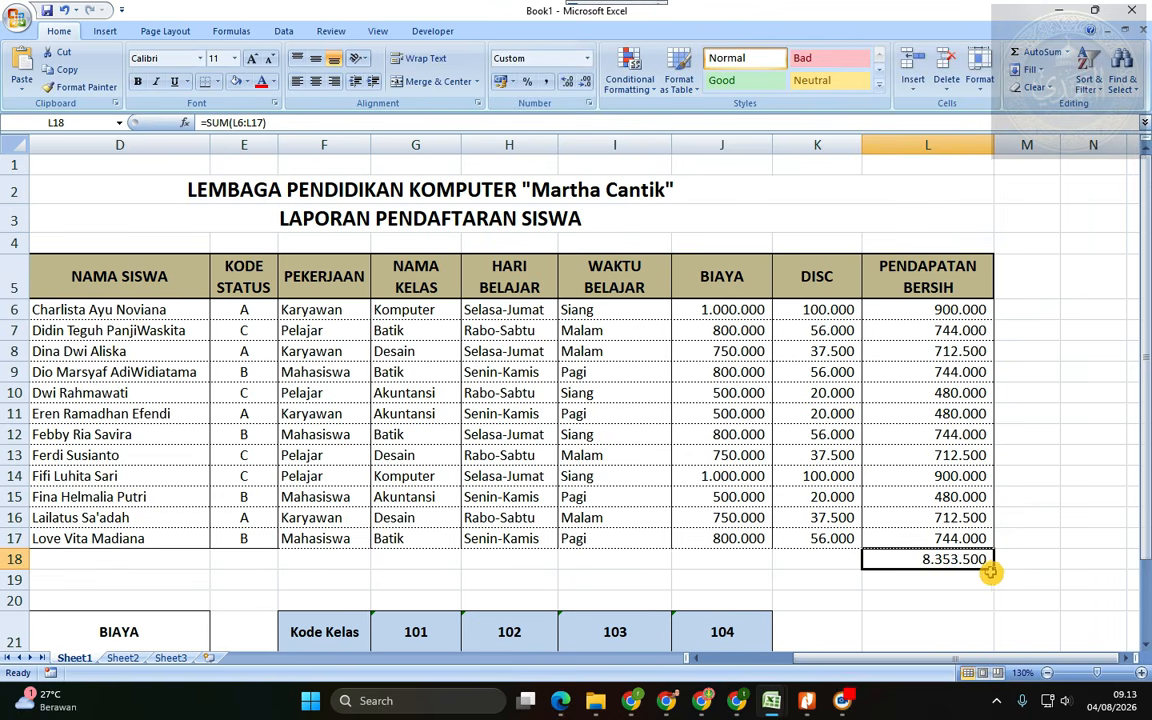
left_click_drag(992, 571, 700, 560)
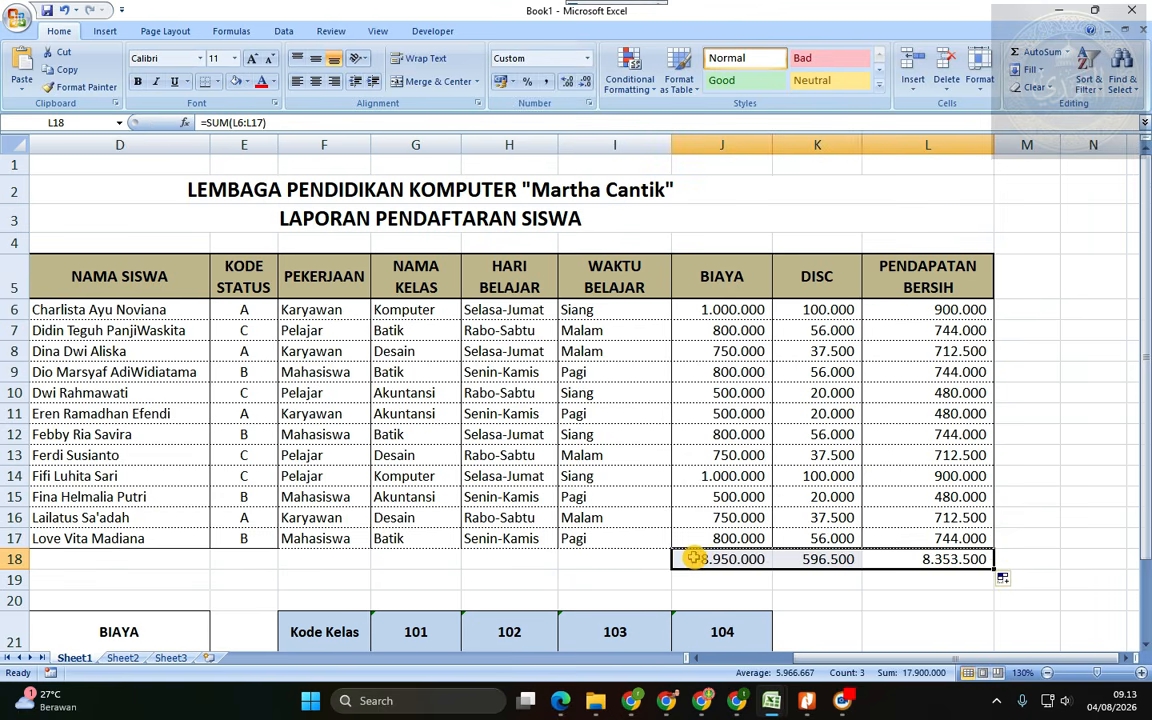
left_click(1010, 468)
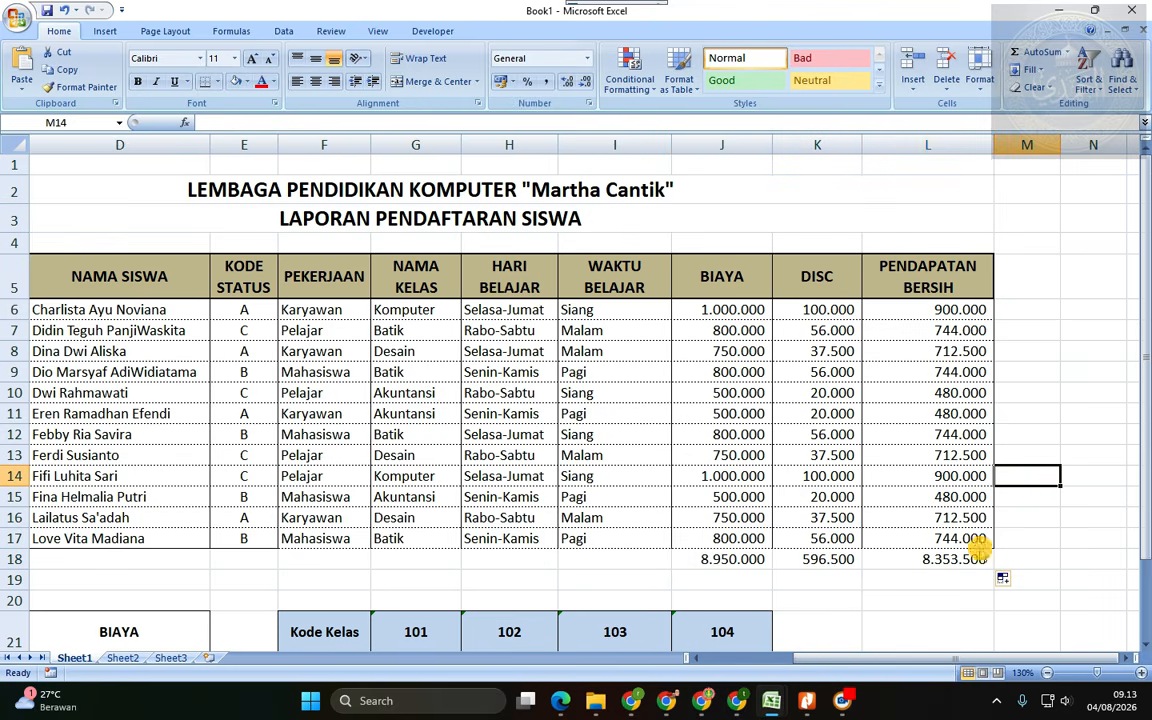
- Give F17:L17, the last row of the student table, a thin solid bottom border
left_click(977, 545)
left_click_drag(882, 656, 785, 672)
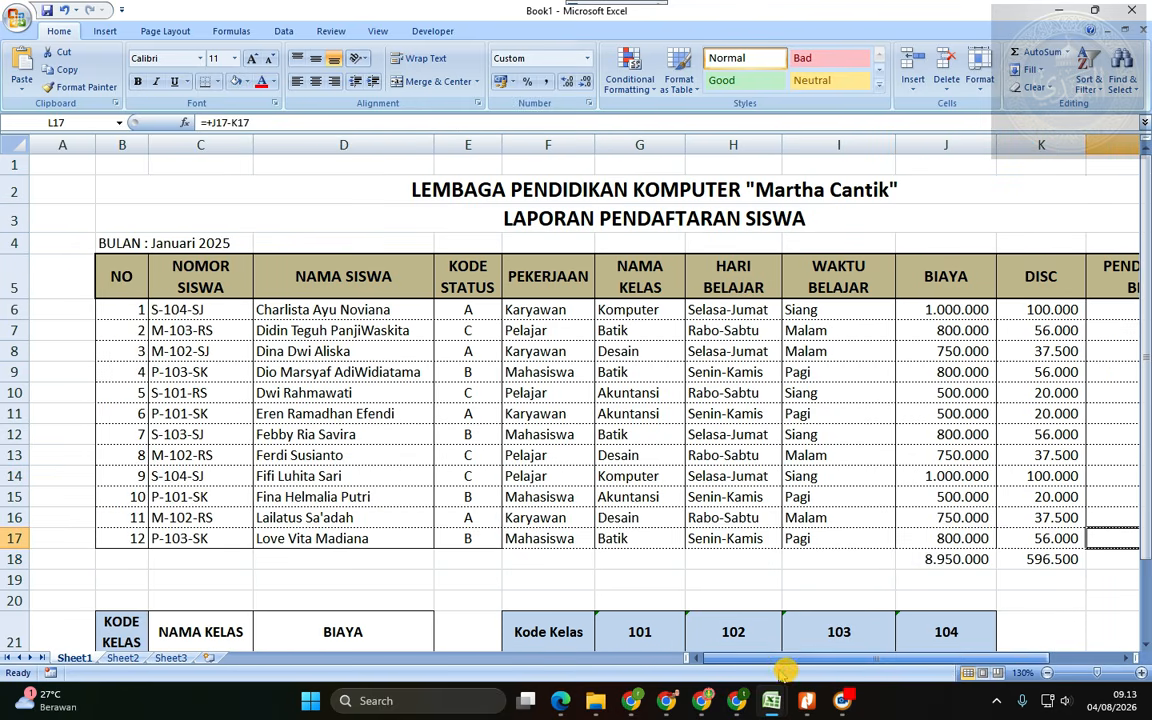
left_click(510, 538, "shift")
right_click(520, 540)
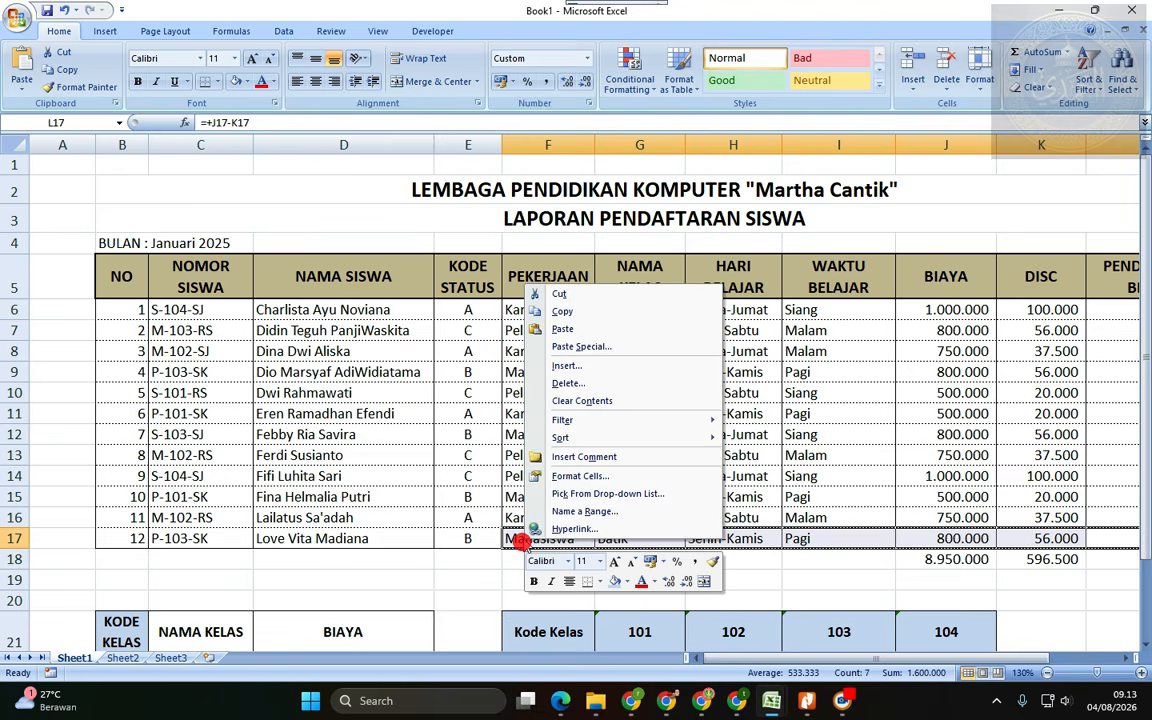
left_click(580, 476)
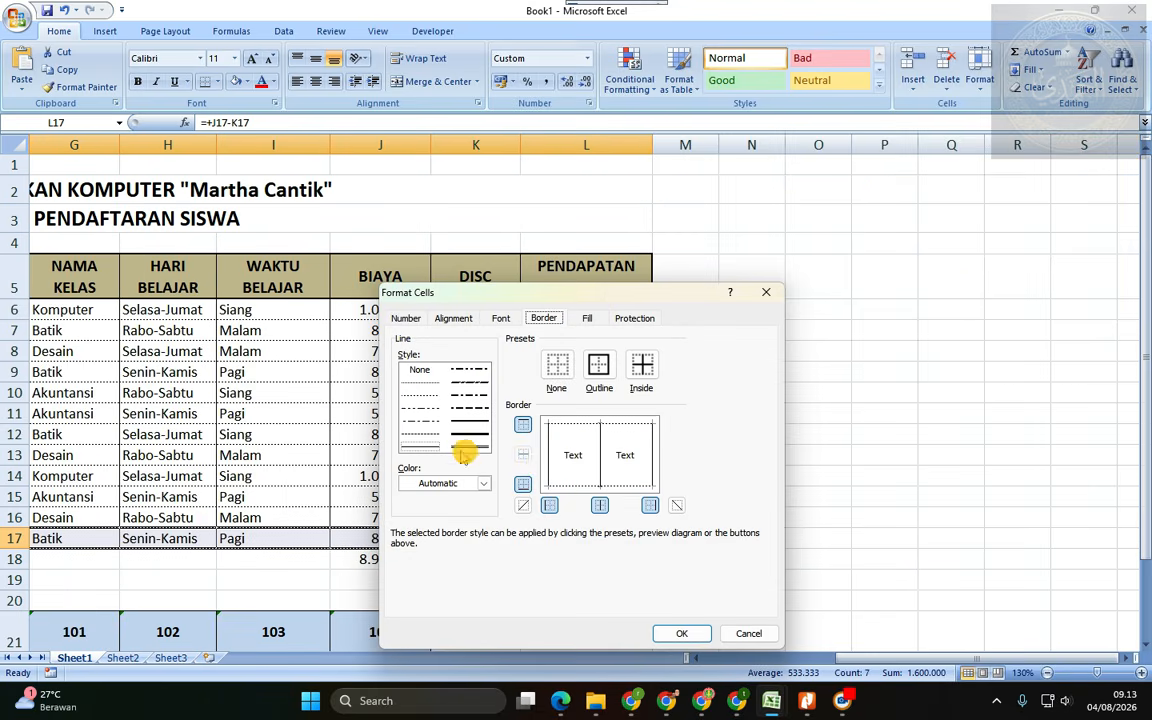
left_click(681, 633)
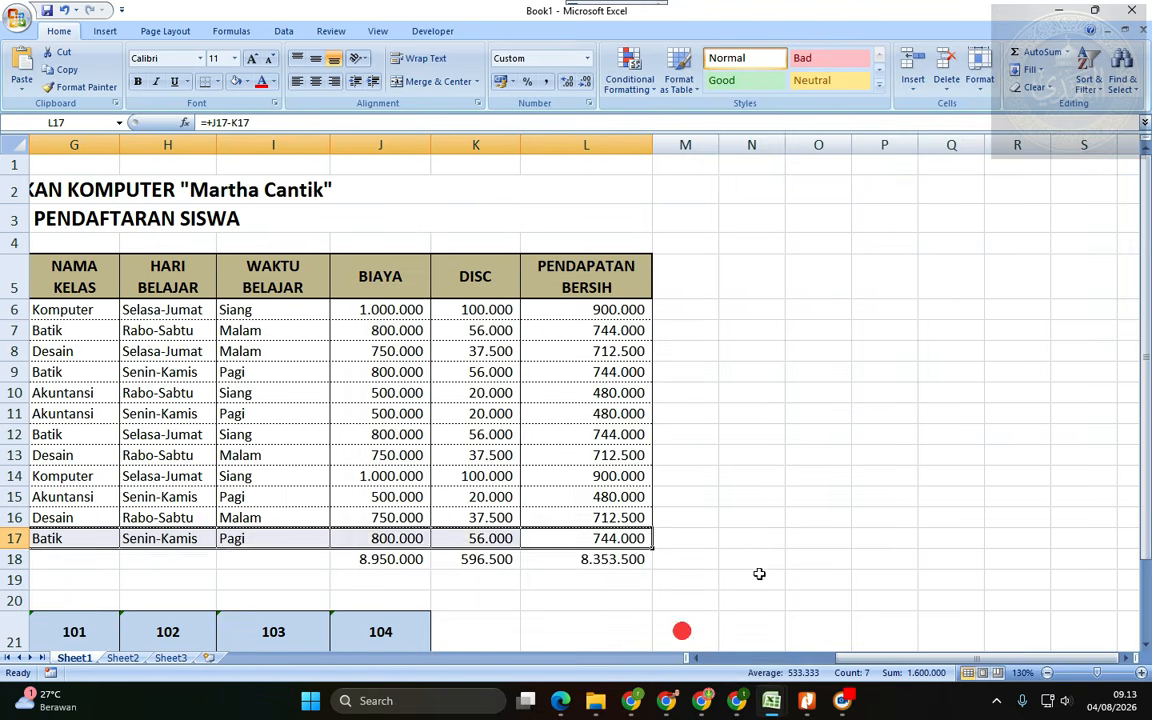
- Border the totals in J18:L18 with thick left, bottom and right edges and thin vertical lines between the cells
left_click(740, 558)
left_click_drag(637, 566, 368, 558)
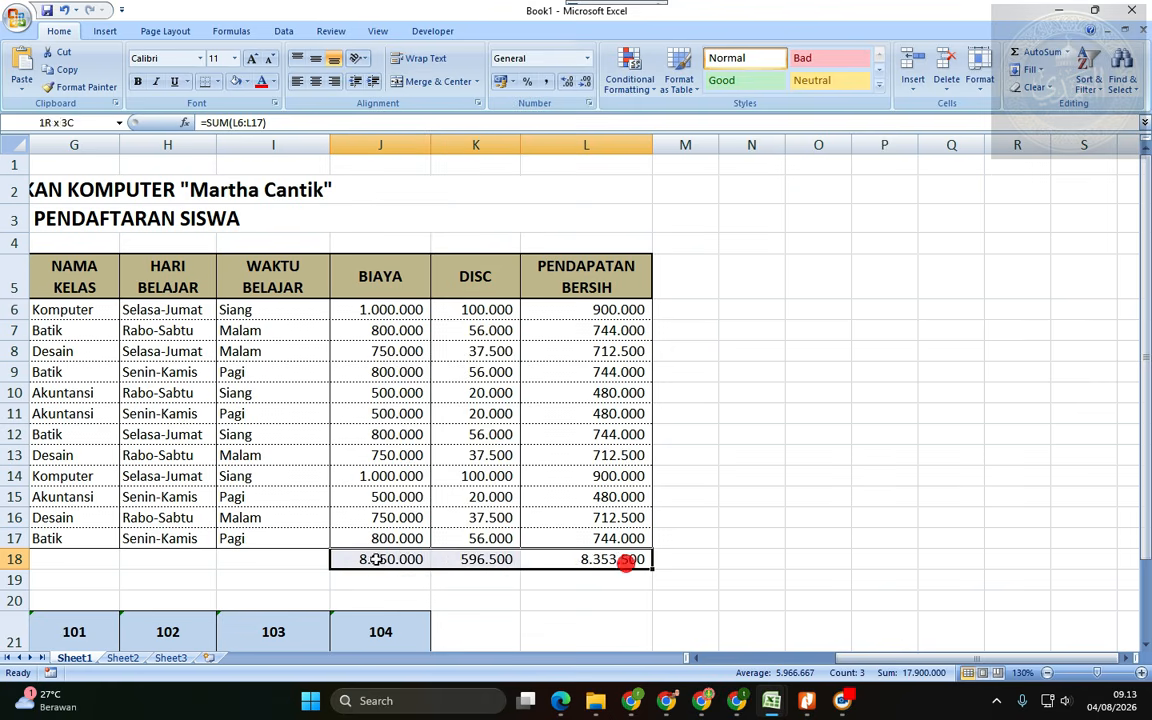
right_click(398, 558)
left_click(447, 500)
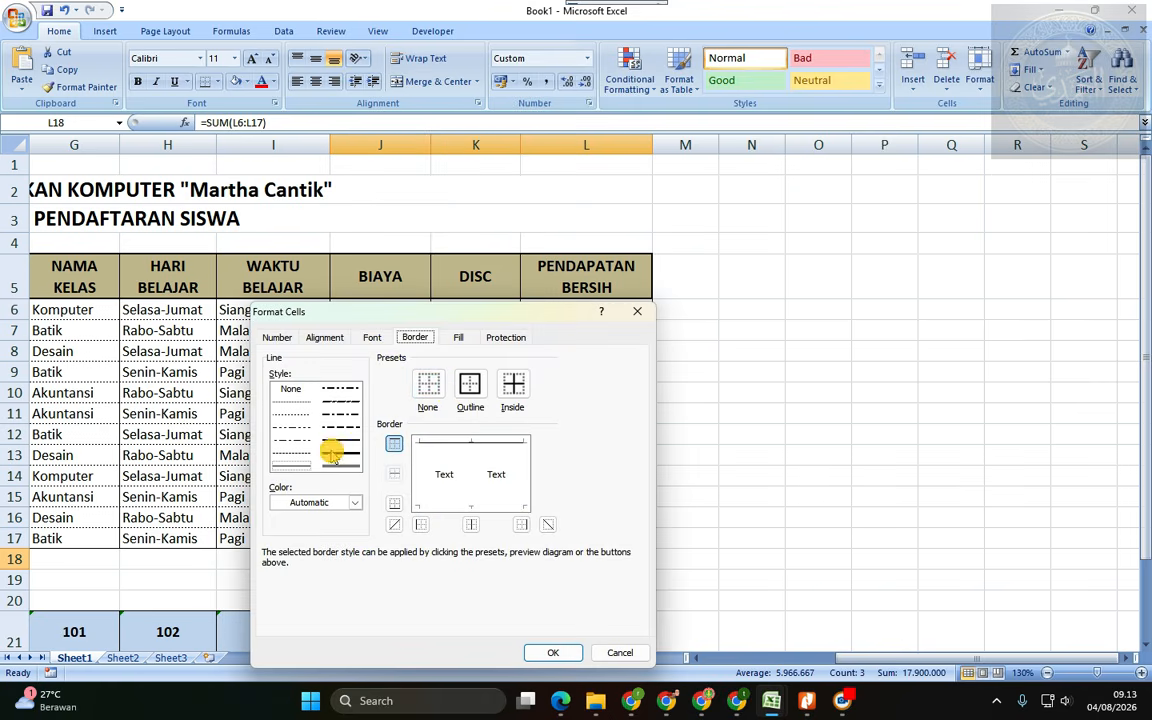
left_click(420, 523)
left_click(468, 506)
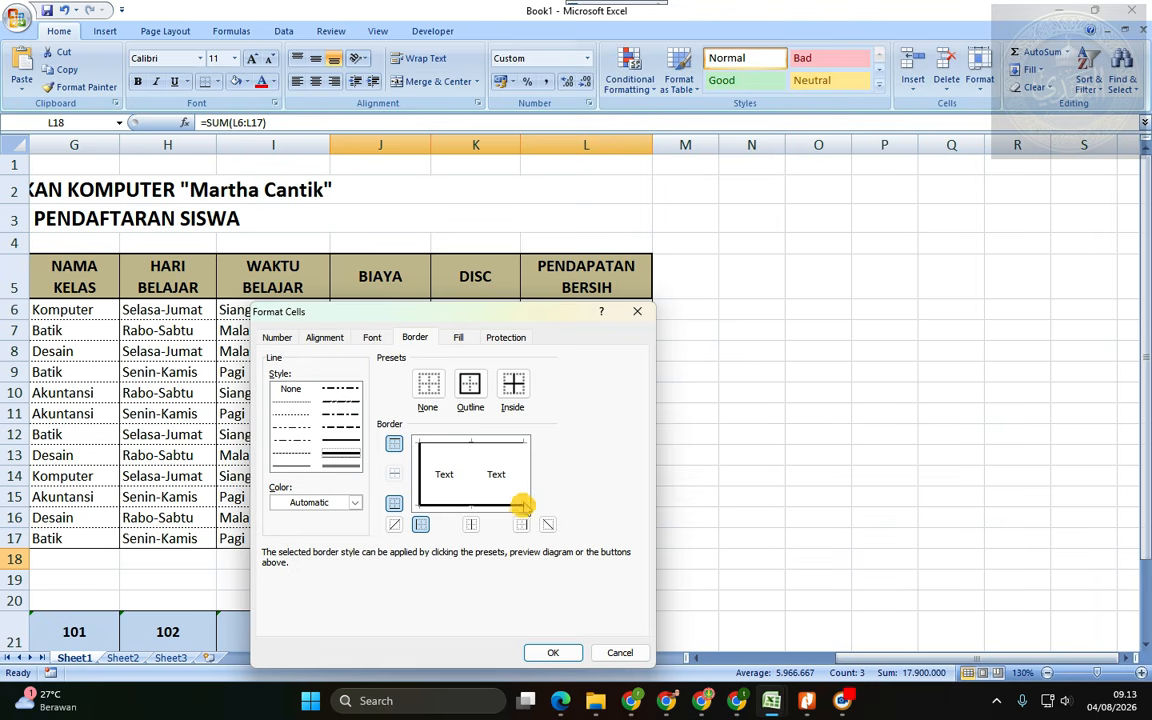
left_click(523, 497)
left_click(295, 468)
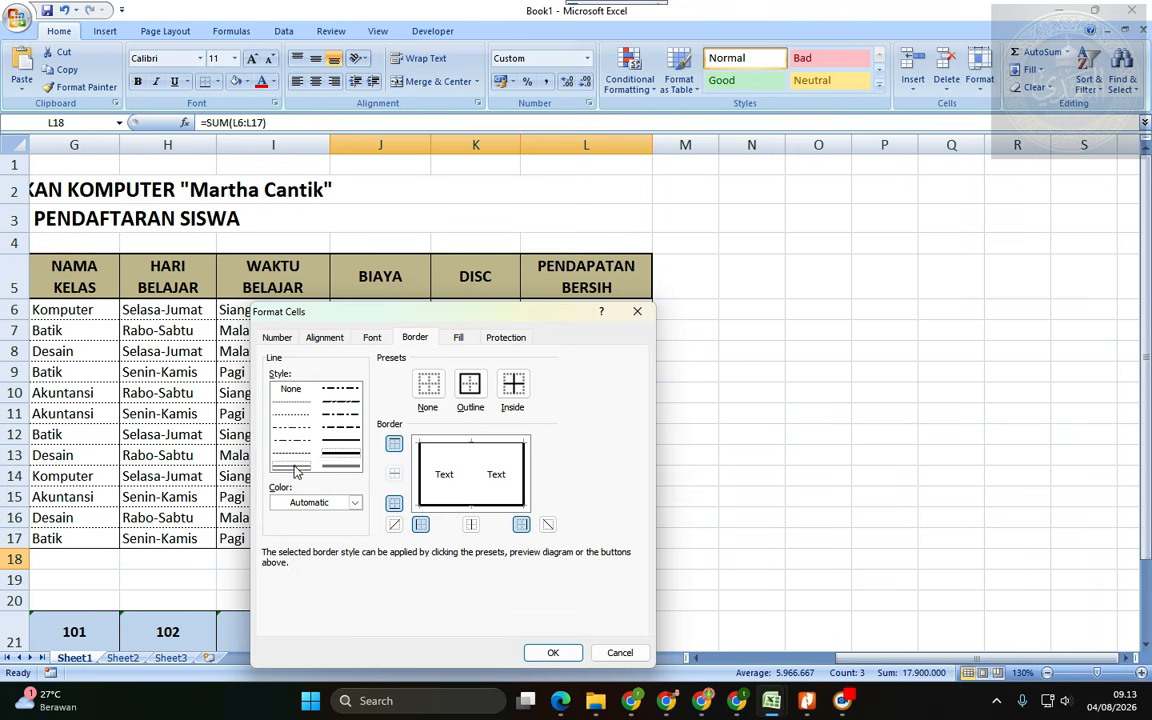
left_click(553, 652)
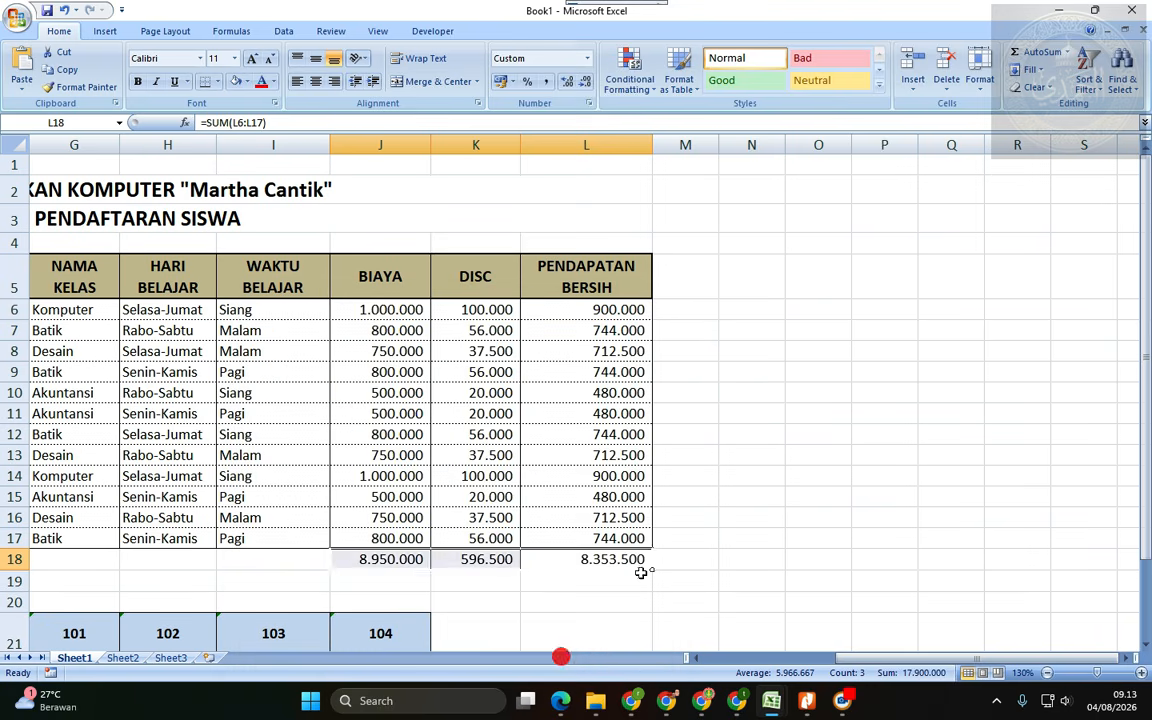
left_click(691, 574)
left_click(742, 512)
scroll(746, 500, "down", 2)
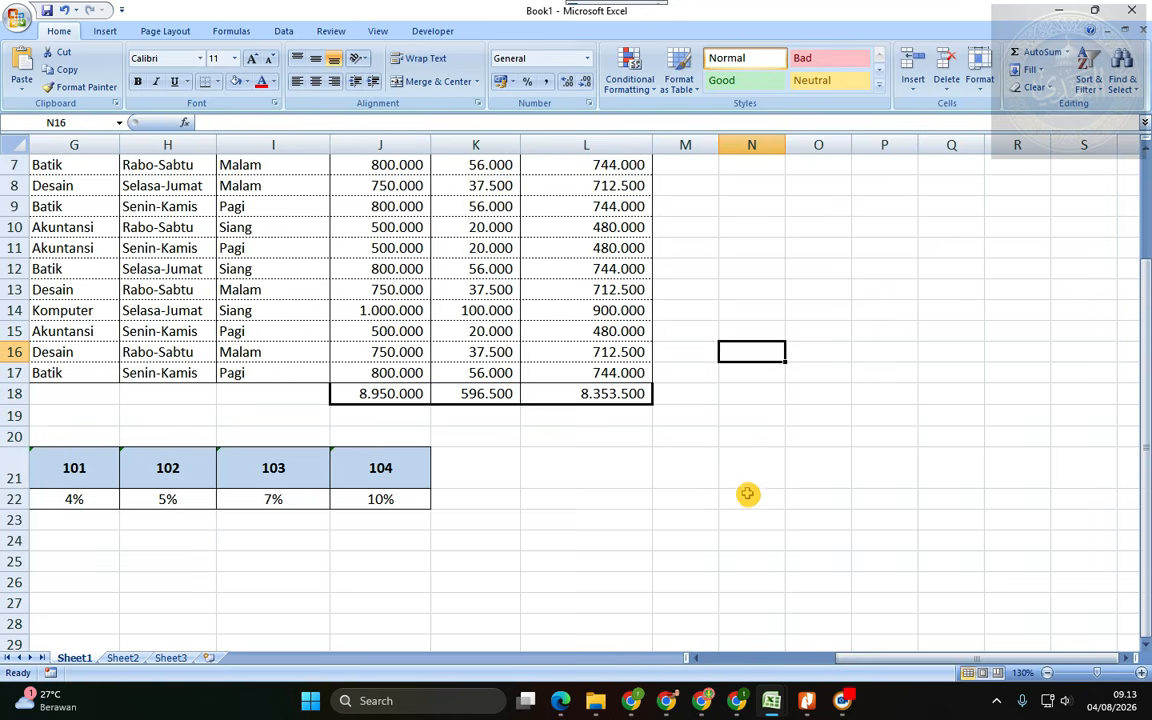
scroll(747, 494, "up", 2)
left_click_drag(845, 658, 772, 664)
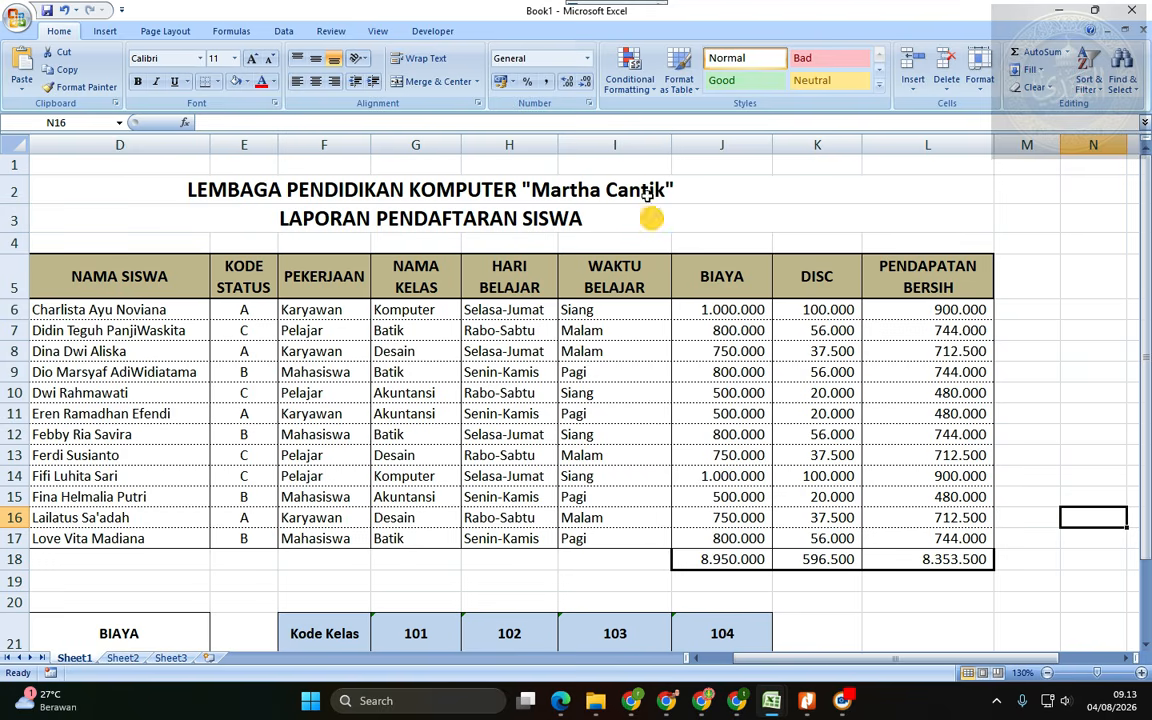
mouse_move(641, 7)
left_click(642, 33)
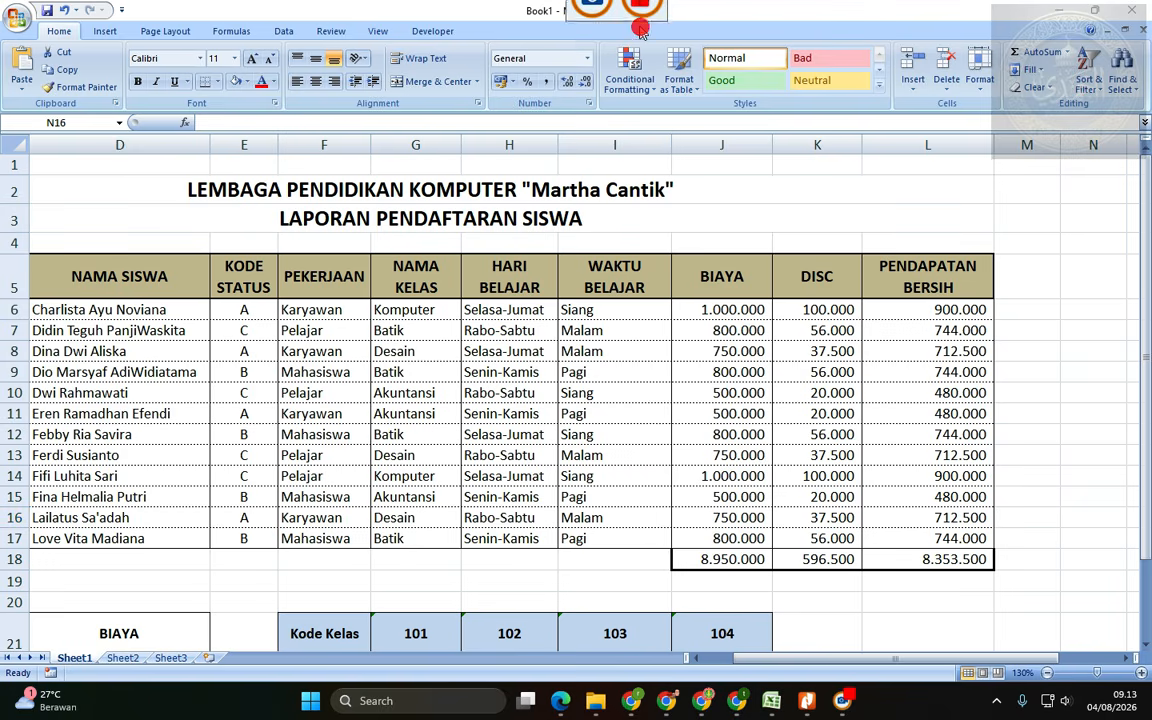